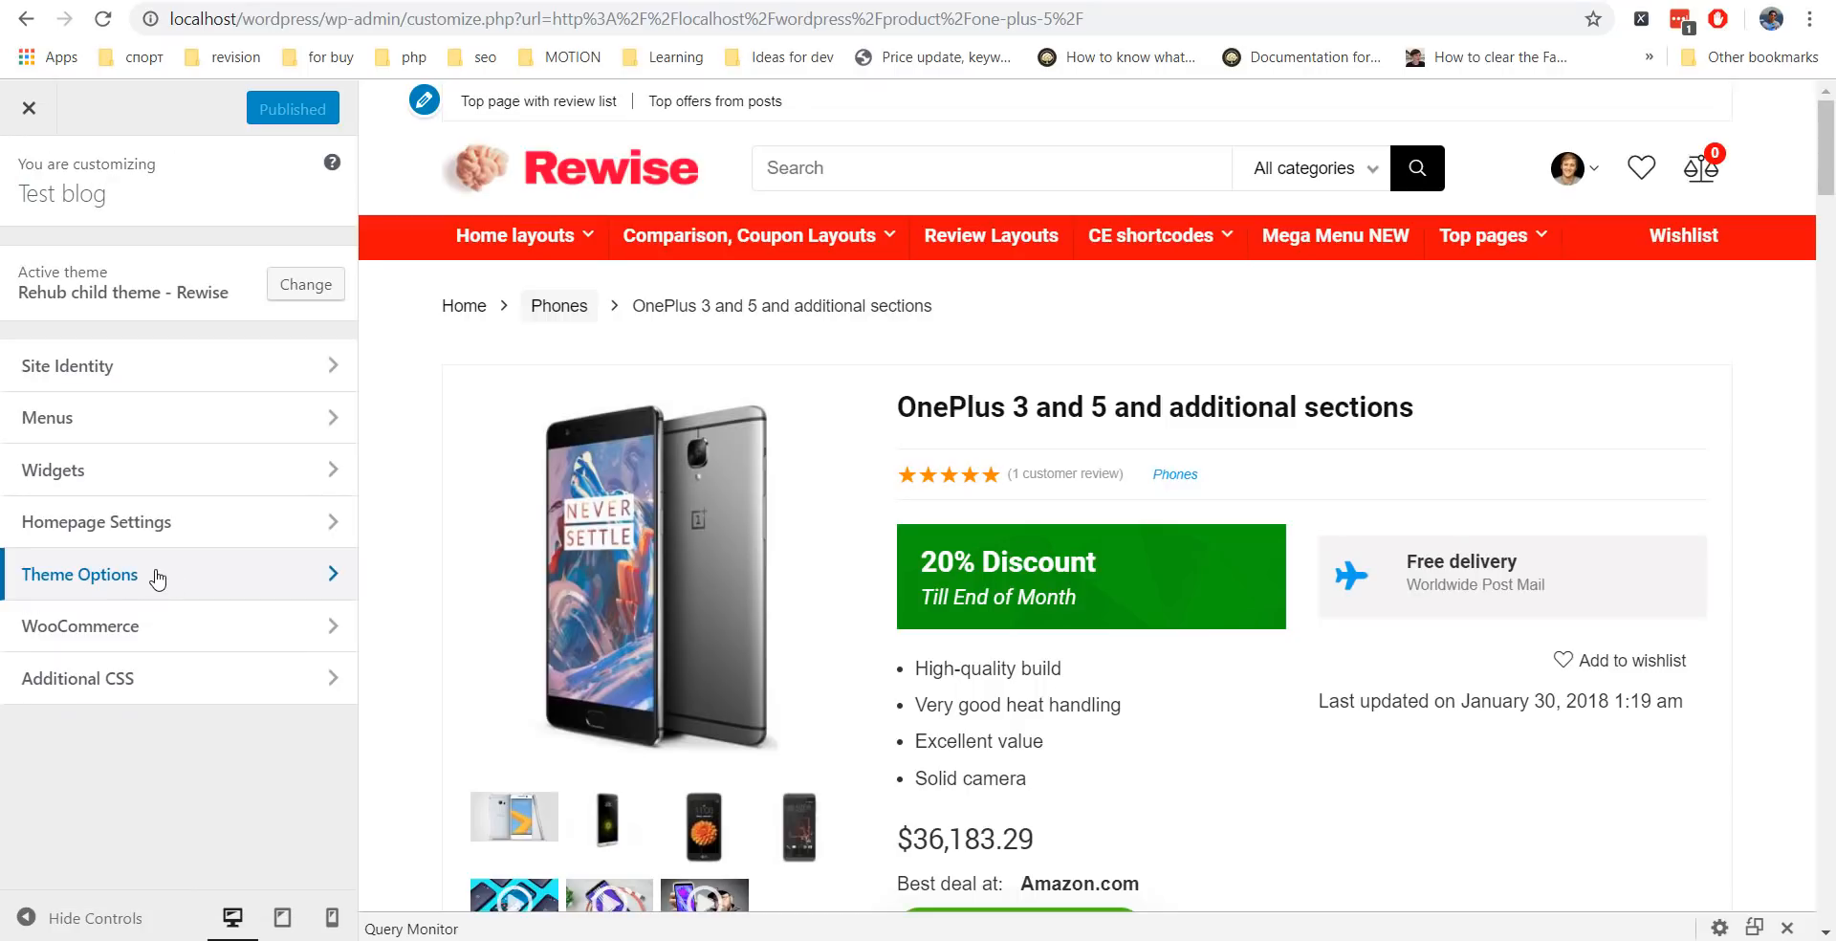
Go to Theme Options > Appearance/Color and scroll the product page preview down.
left_click(158, 577)
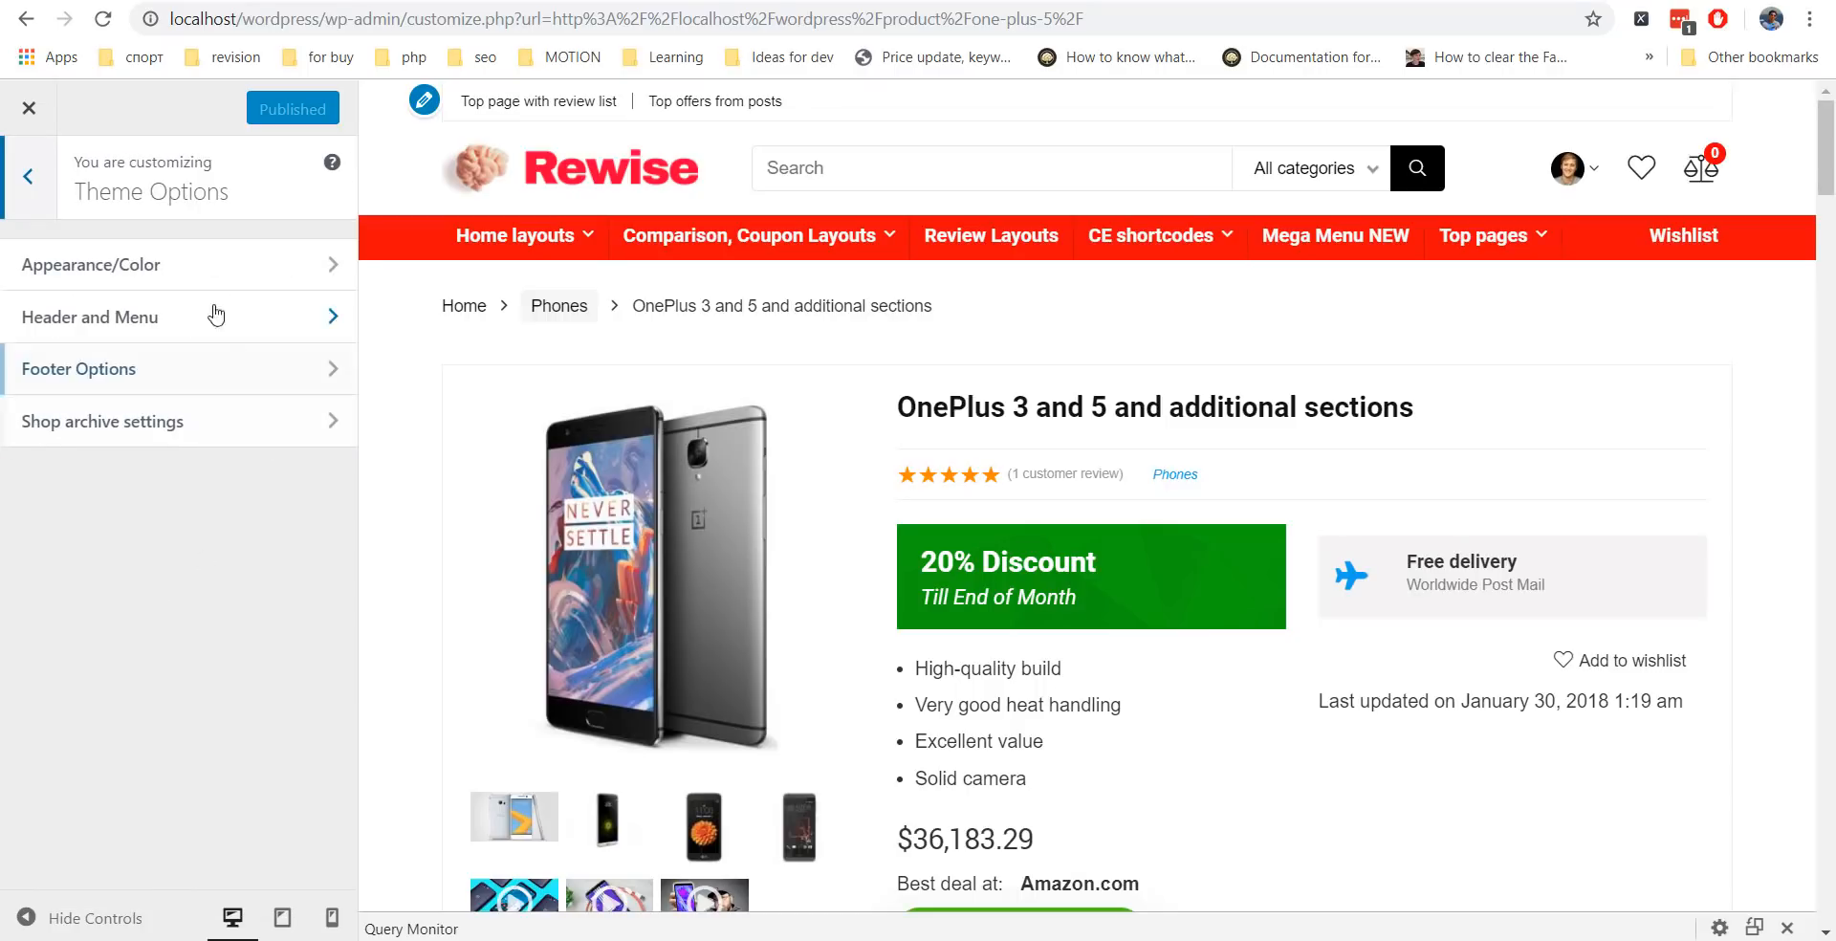
left_click(193, 261)
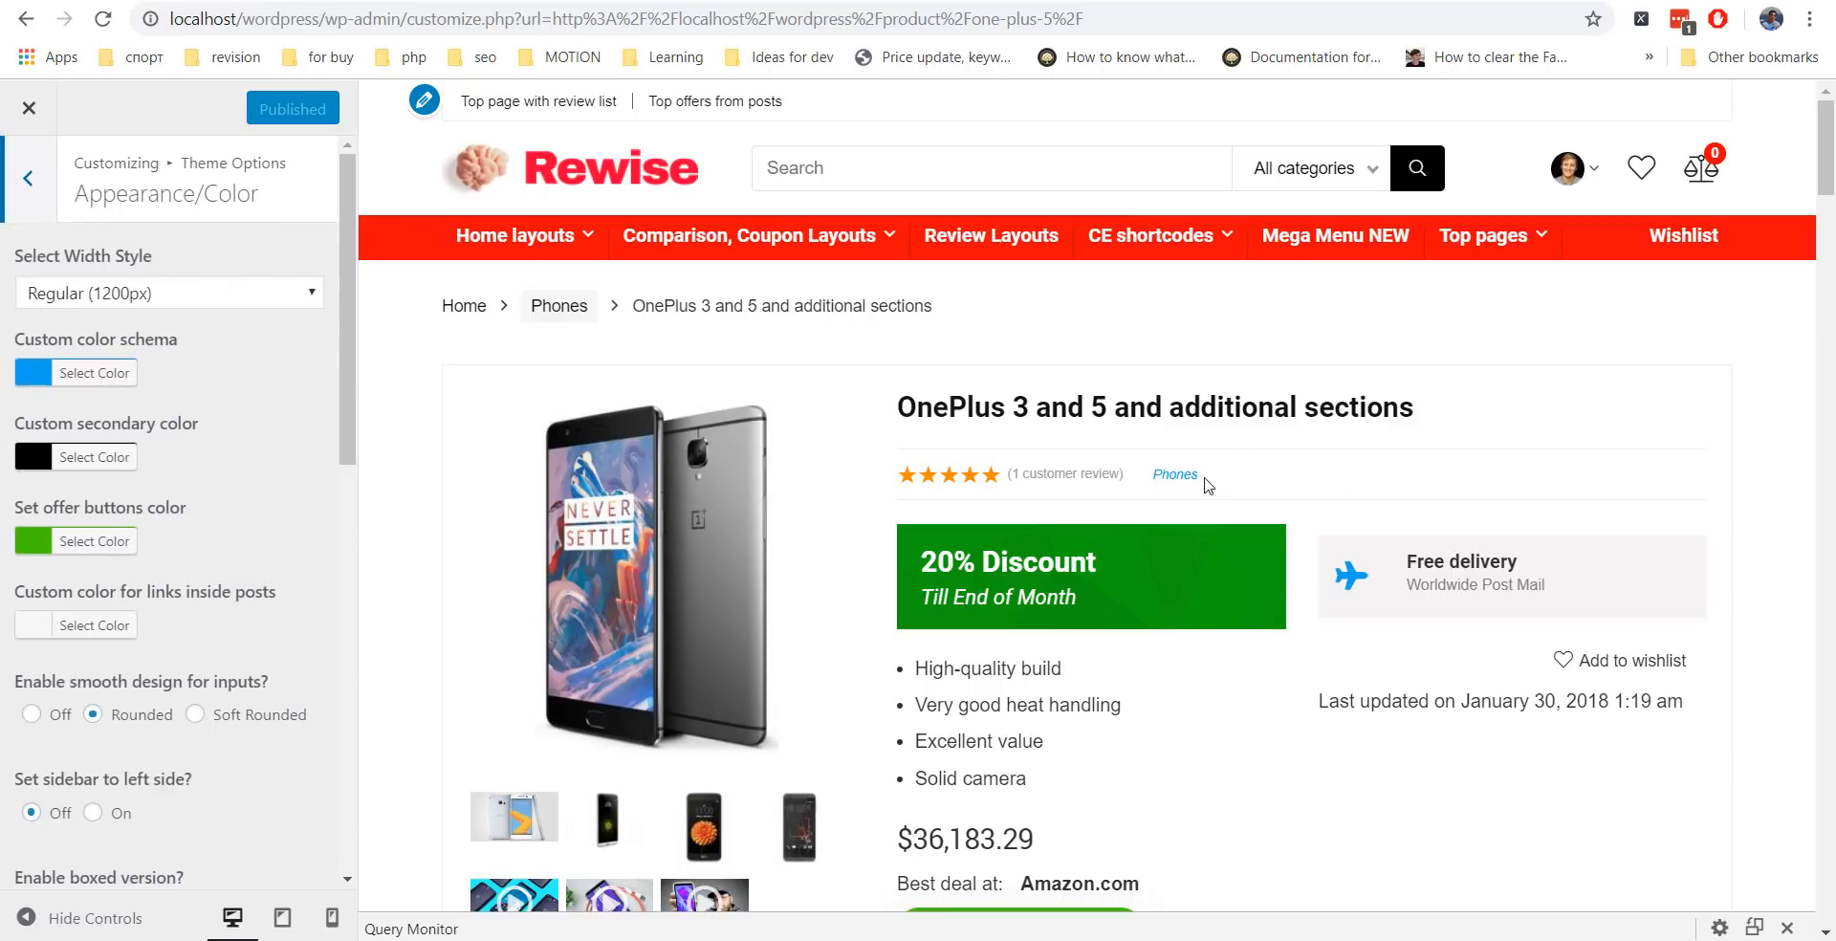
left_click(1829, 235)
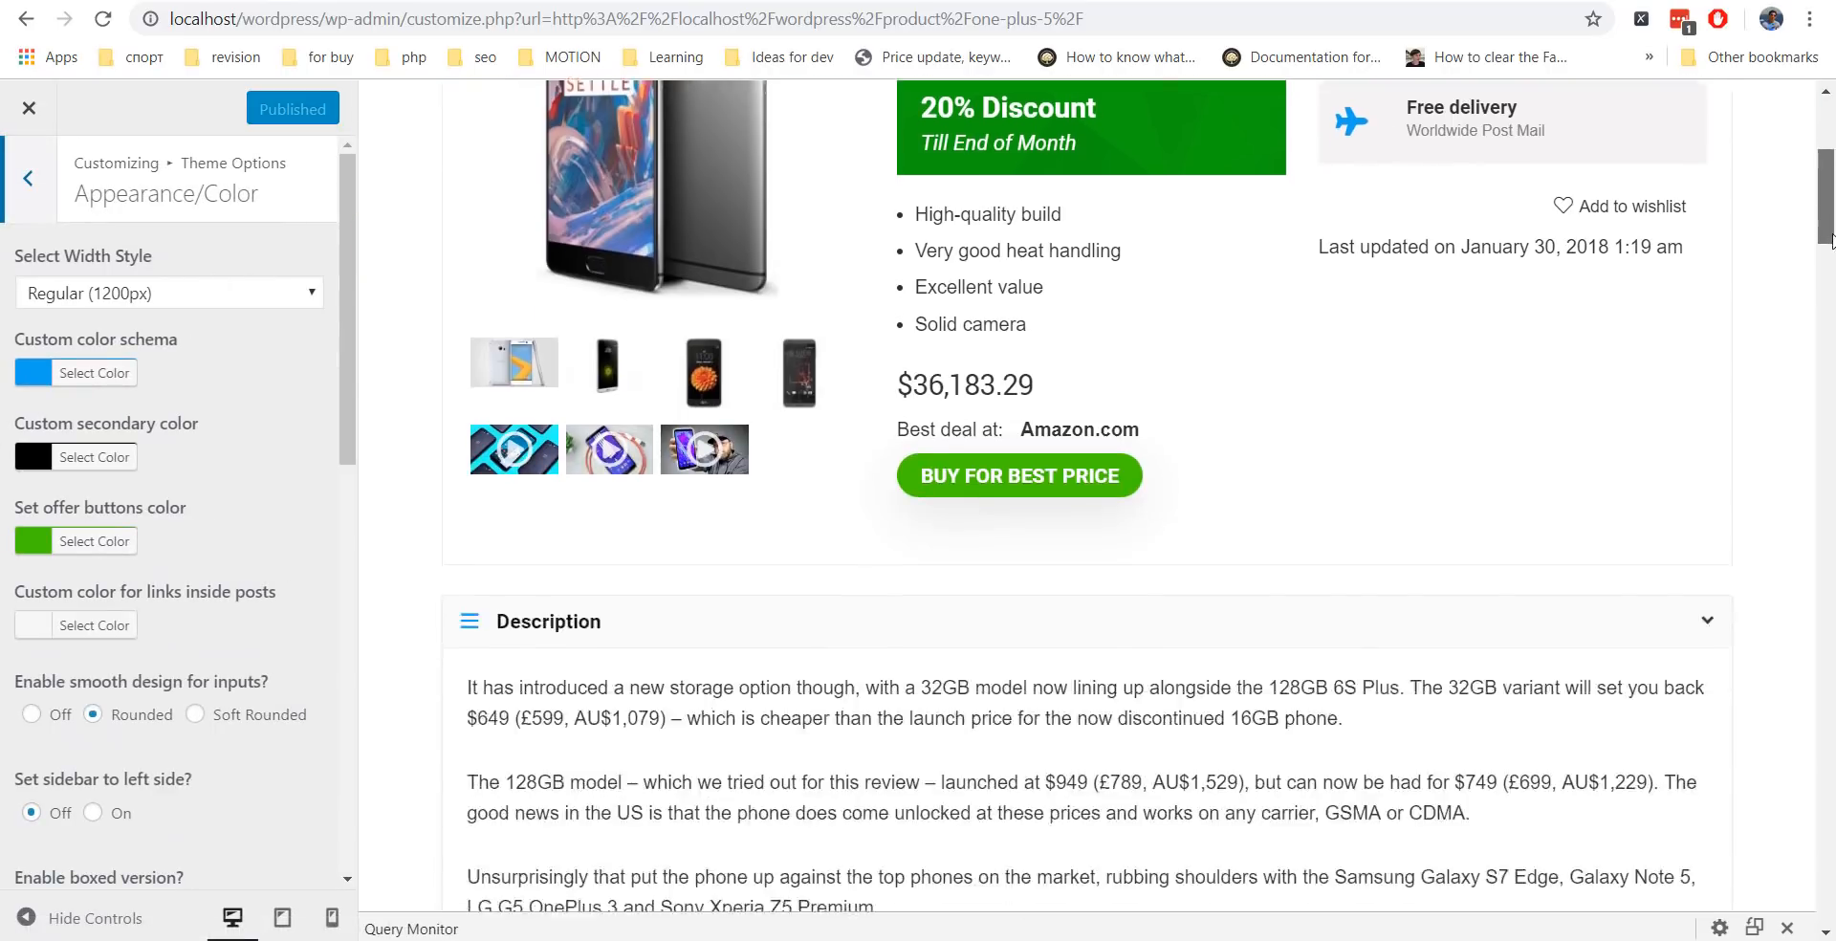
left_click_drag(1834, 235, 1833, 148)
Set the custom colour schema to red (#dd3333).
left_click(86, 373)
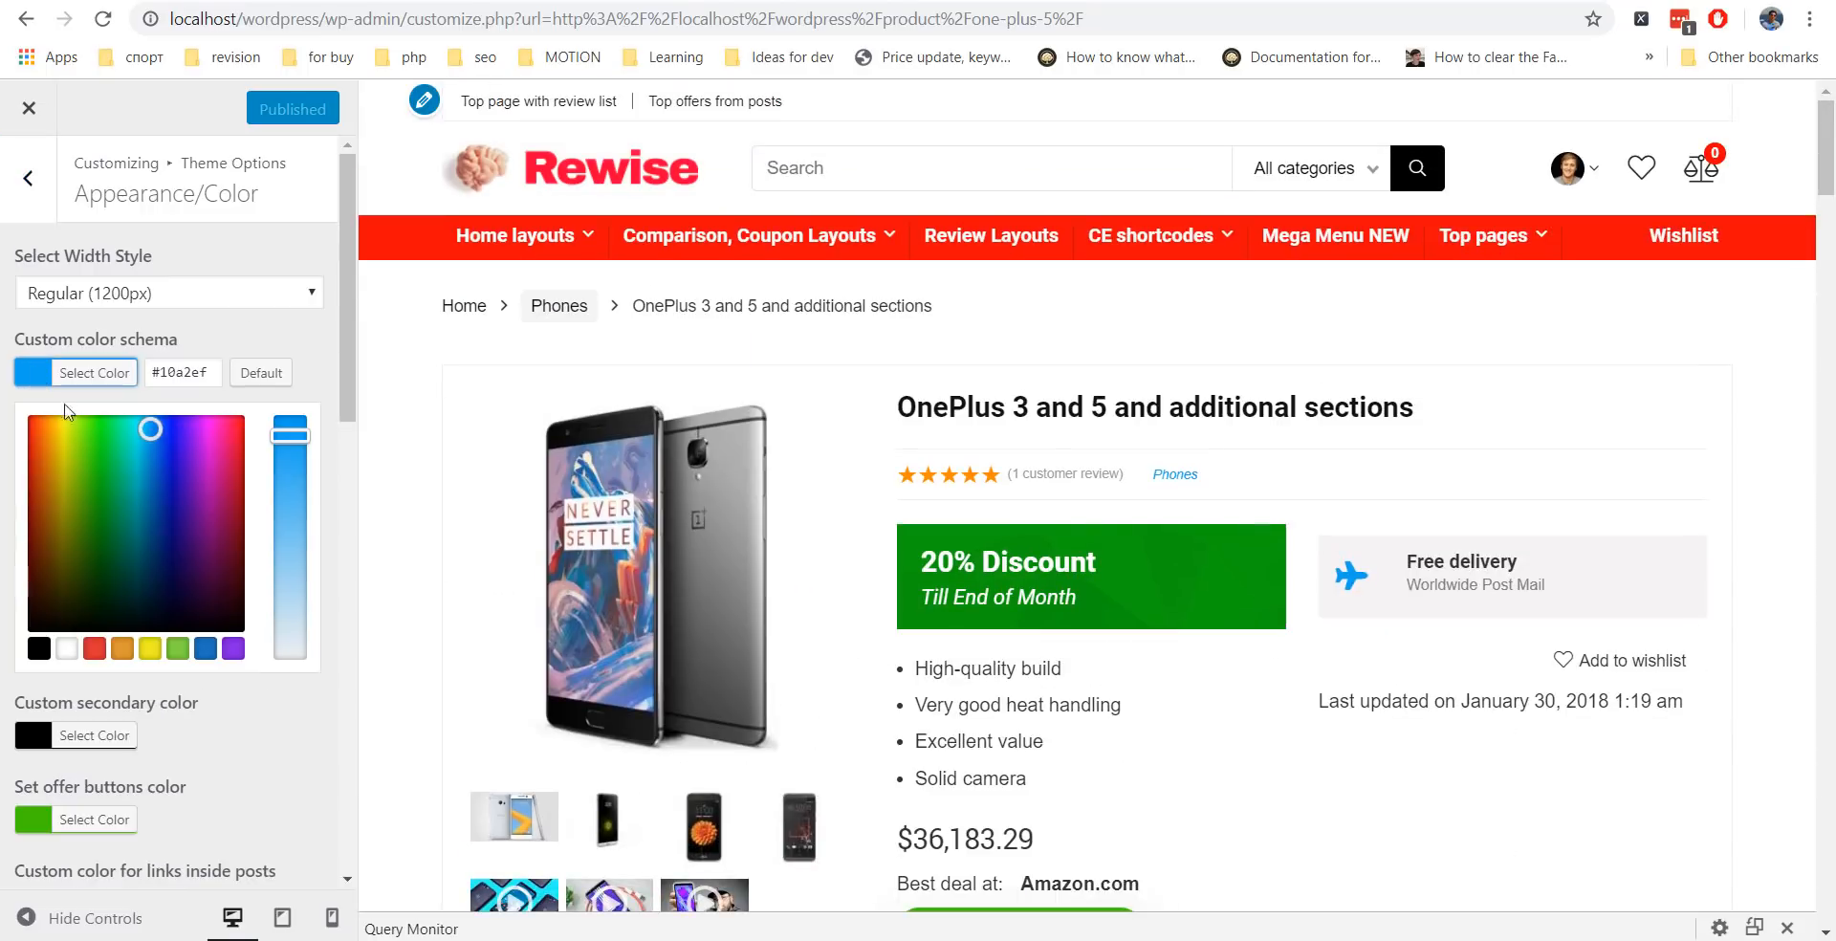
left_click(100, 654)
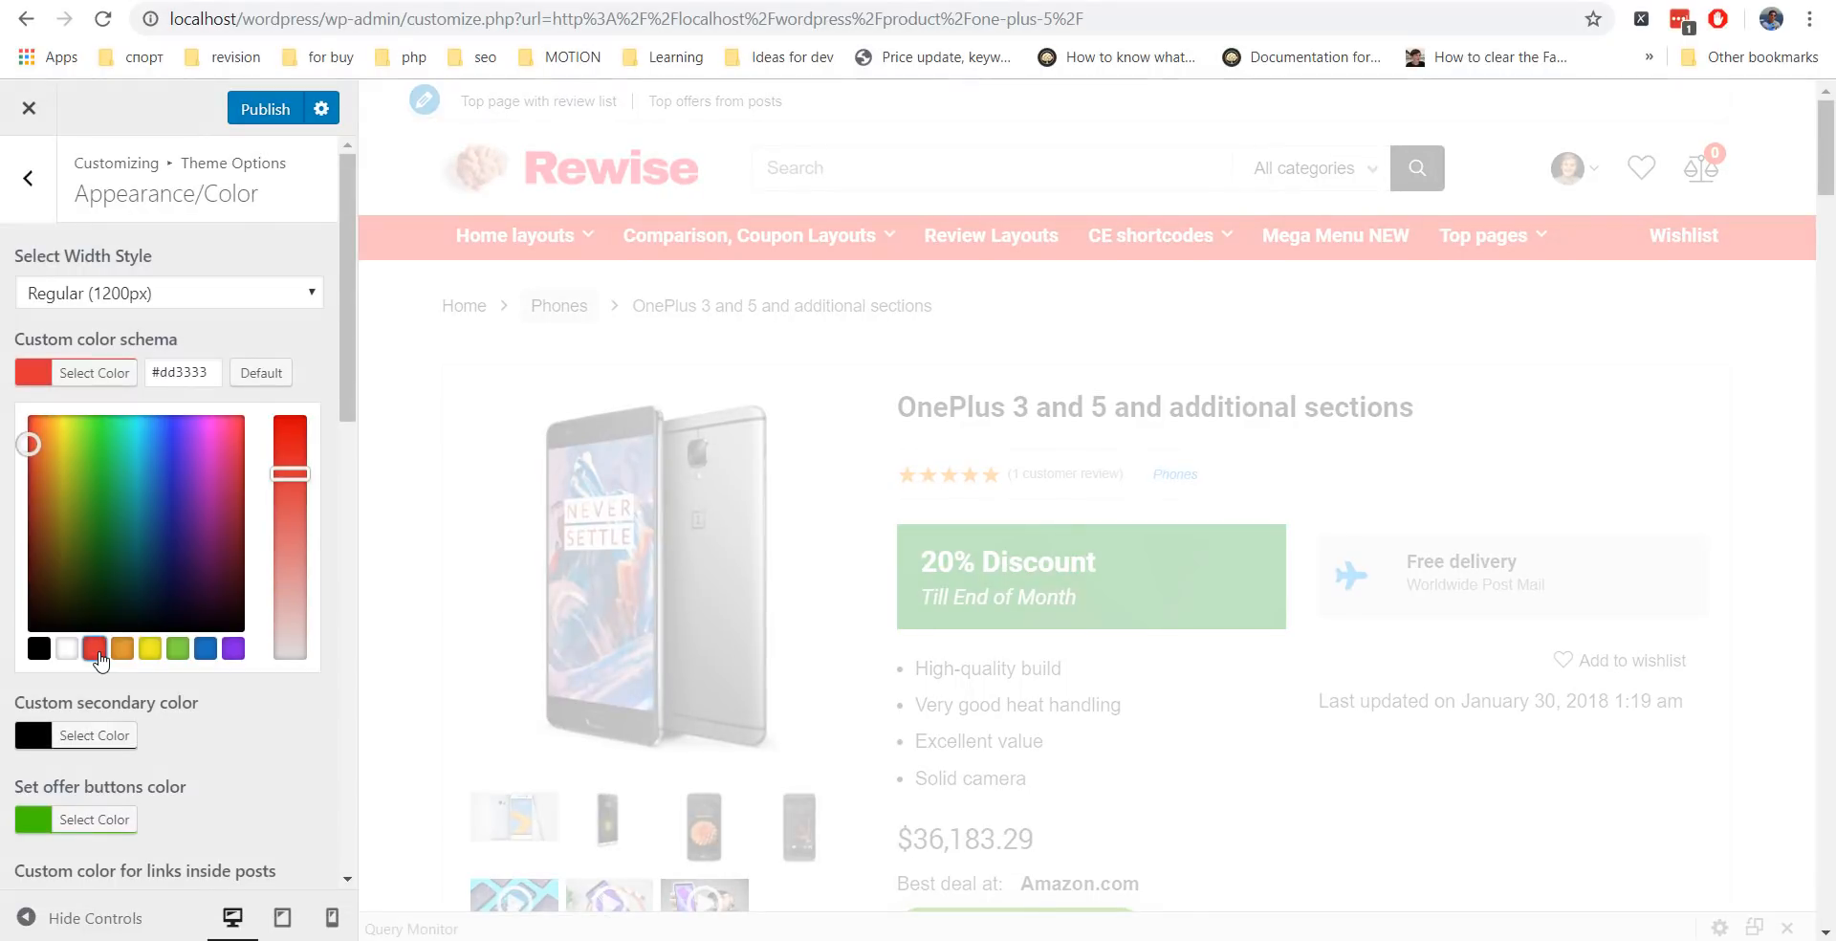
mouse_move(1828, 158)
left_mouse_down()
mouse_move(1832, 658)
mouse_move(1828, 153)
left_mouse_up()
Set the offer buttons colour to blue (#1e73be).
left_click(88, 736)
scroll(90, 577, "down", 3)
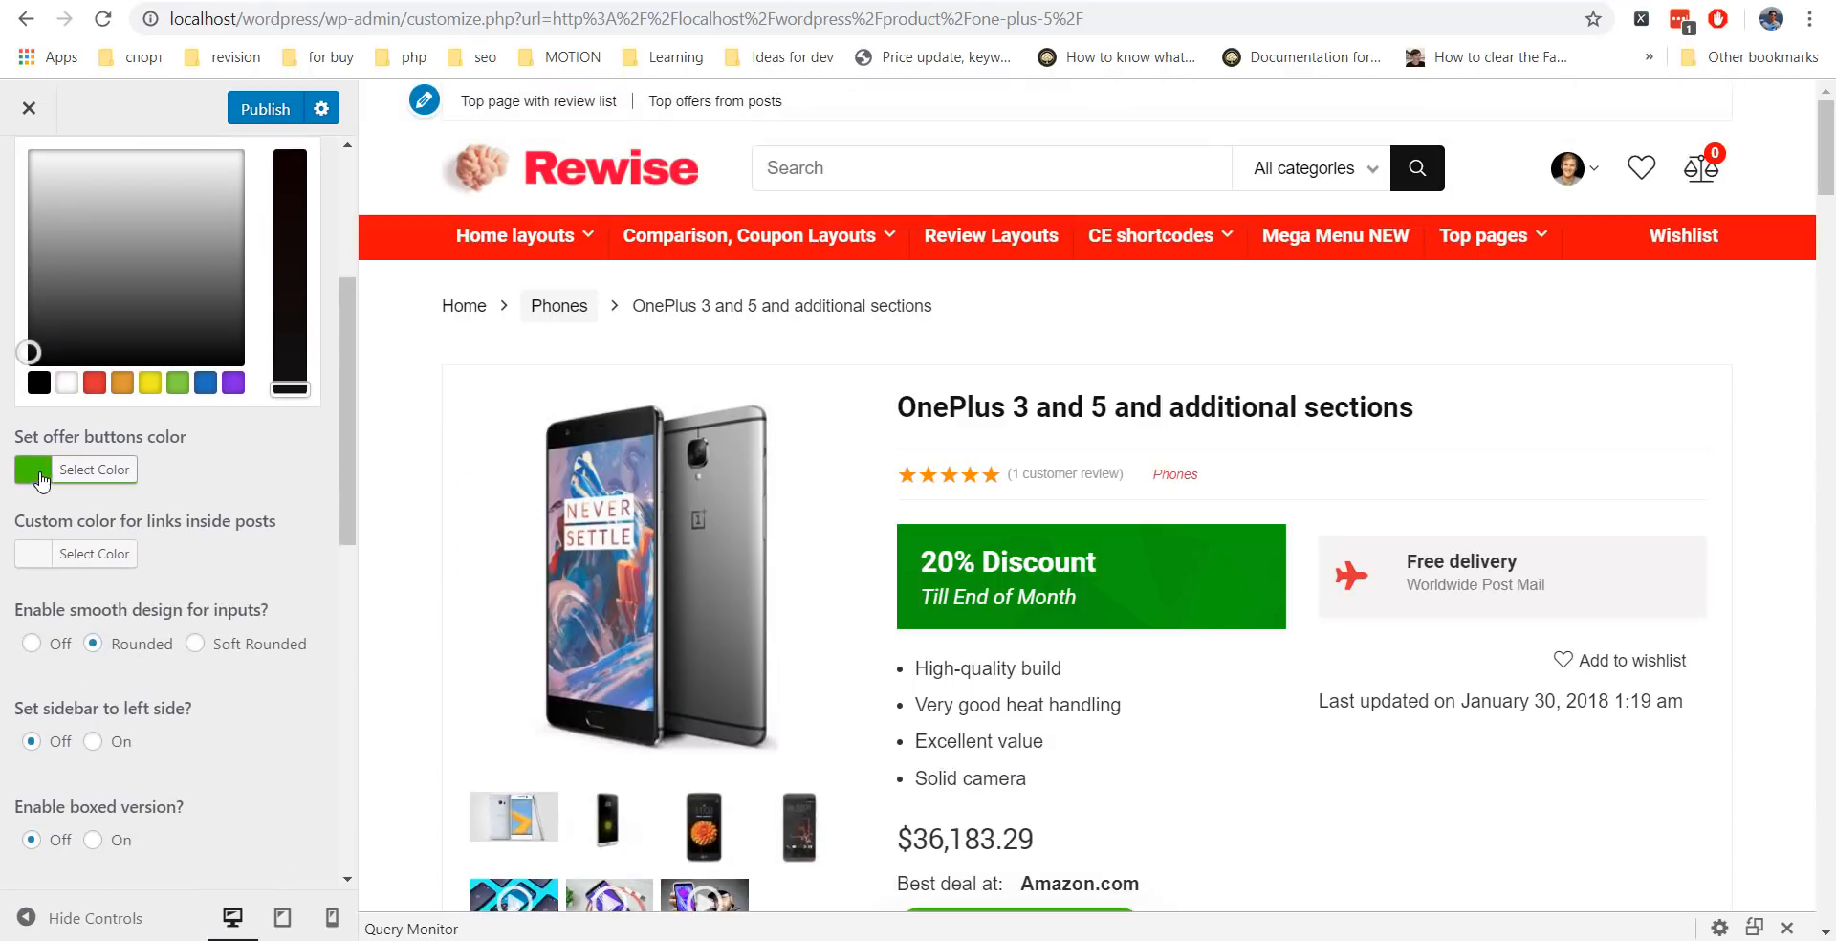
left_click(41, 470)
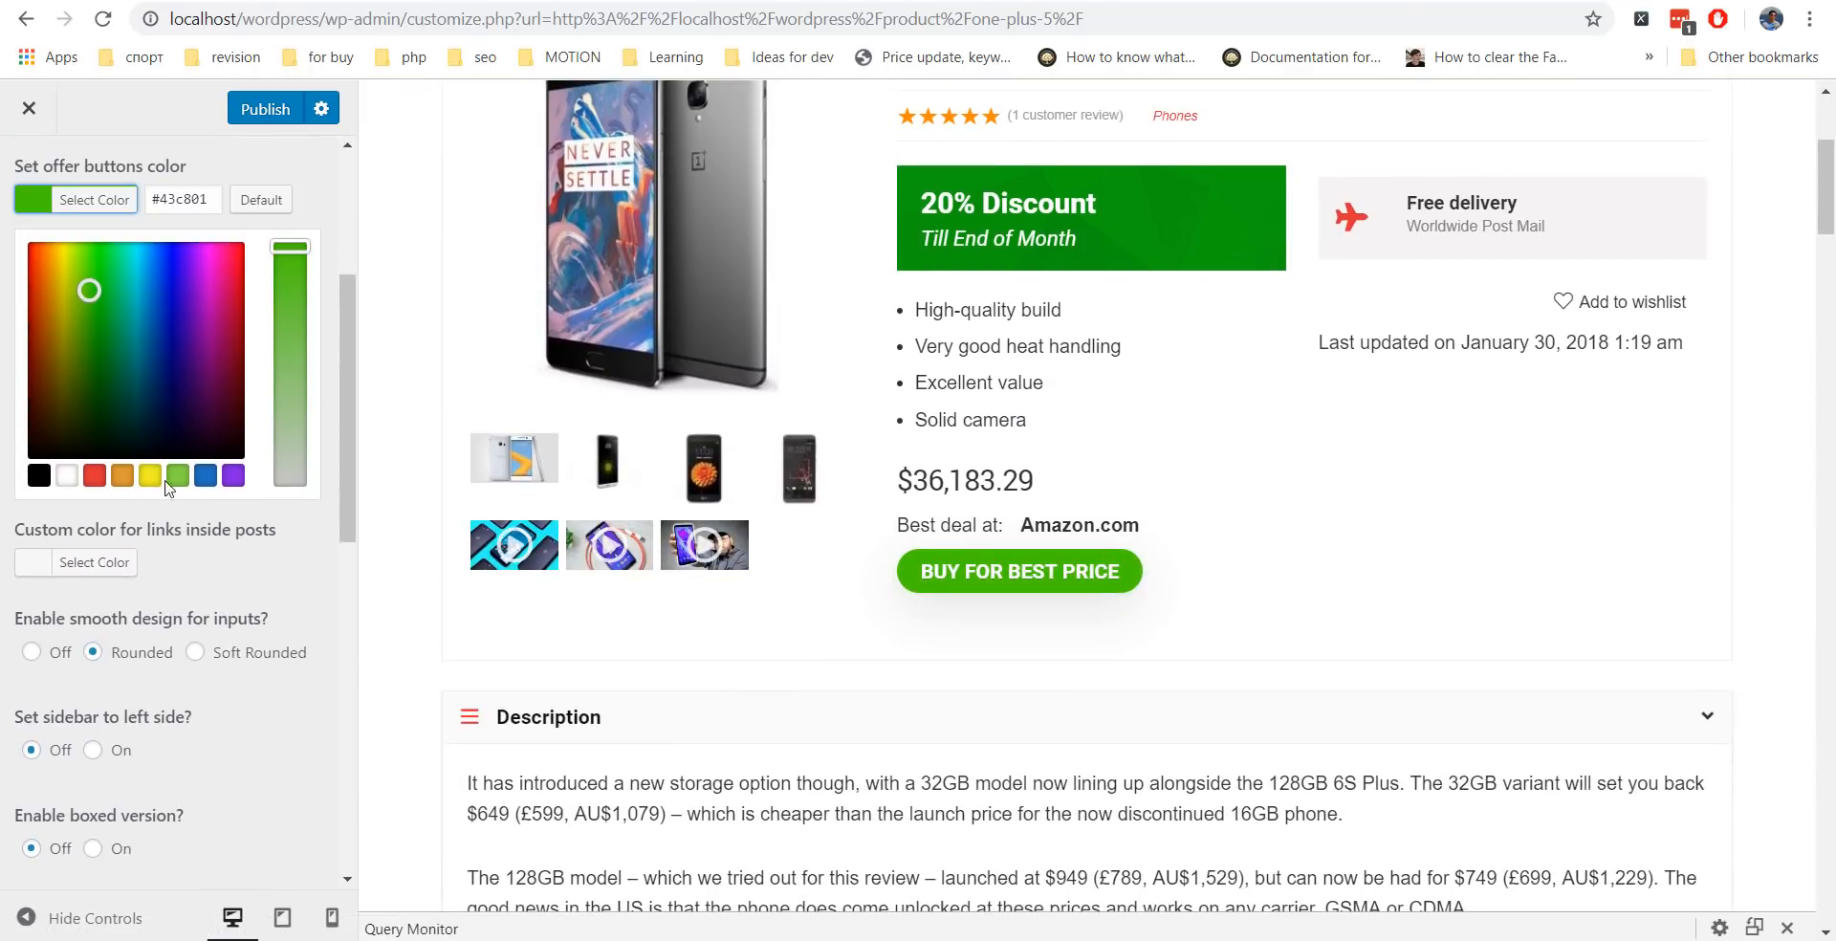
left_click(204, 475)
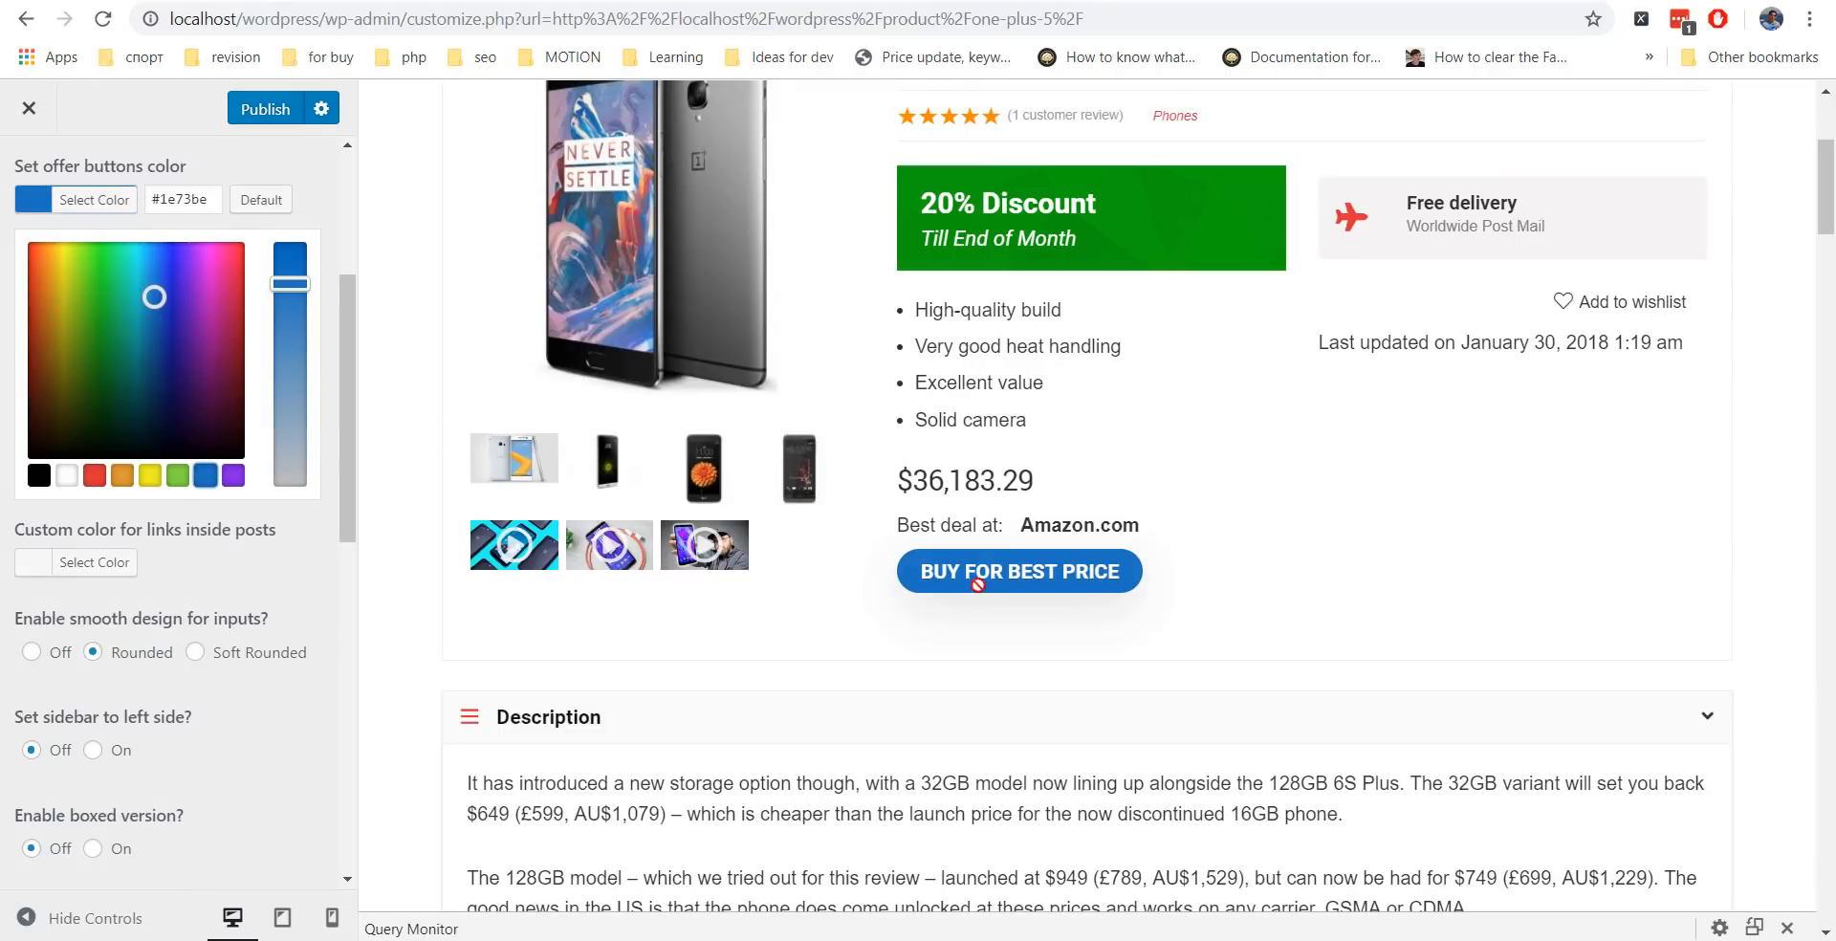
scroll(1313, 564, "down", 15)
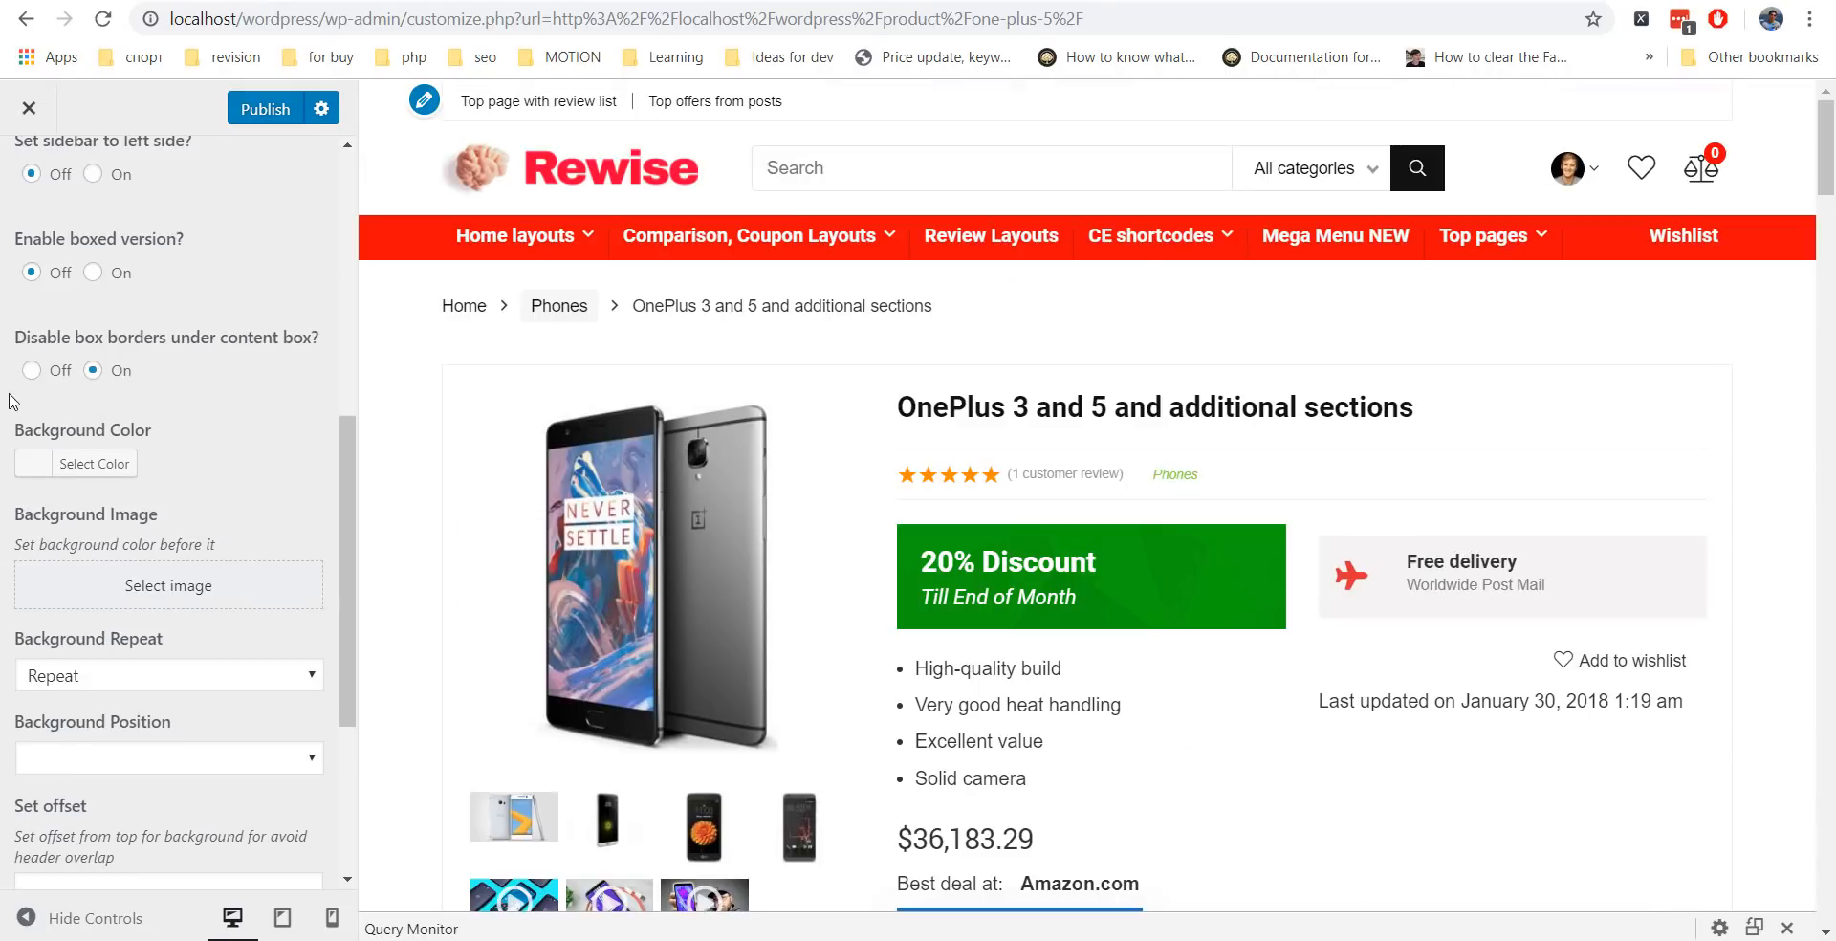
scroll(10, 395, "down", 1)
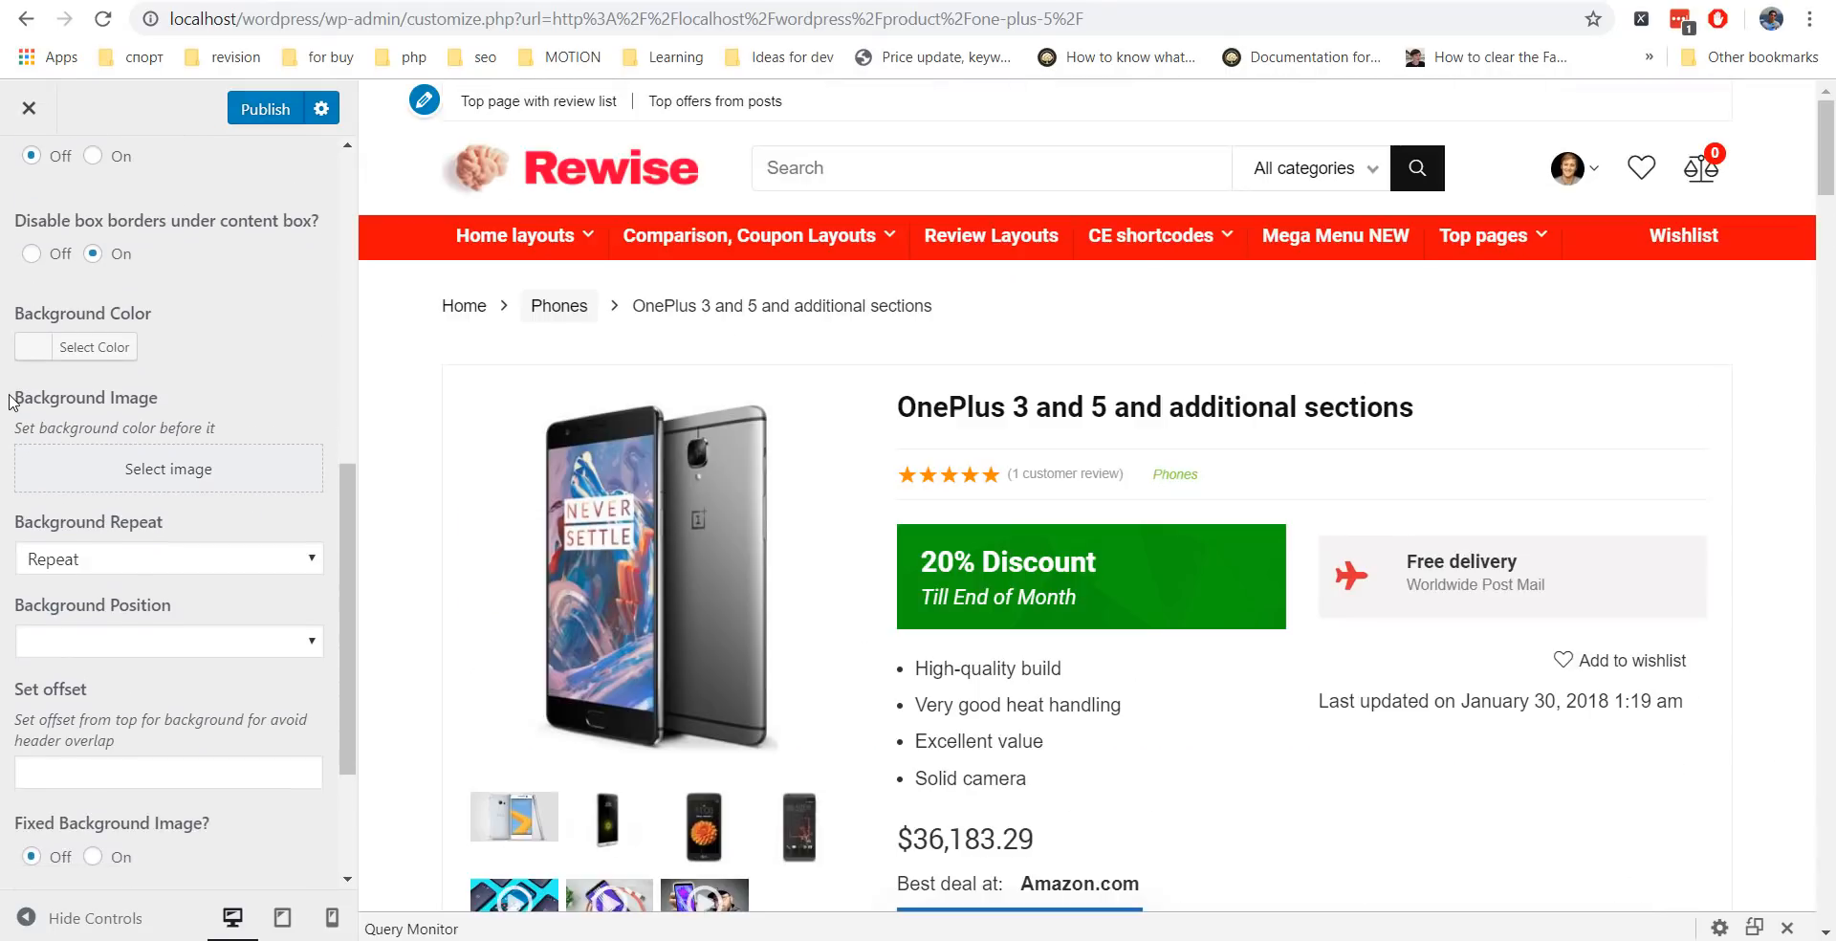
Turn on the boxed version layout for the site.
scroll(9, 396, "up", 3)
left_click(92, 396)
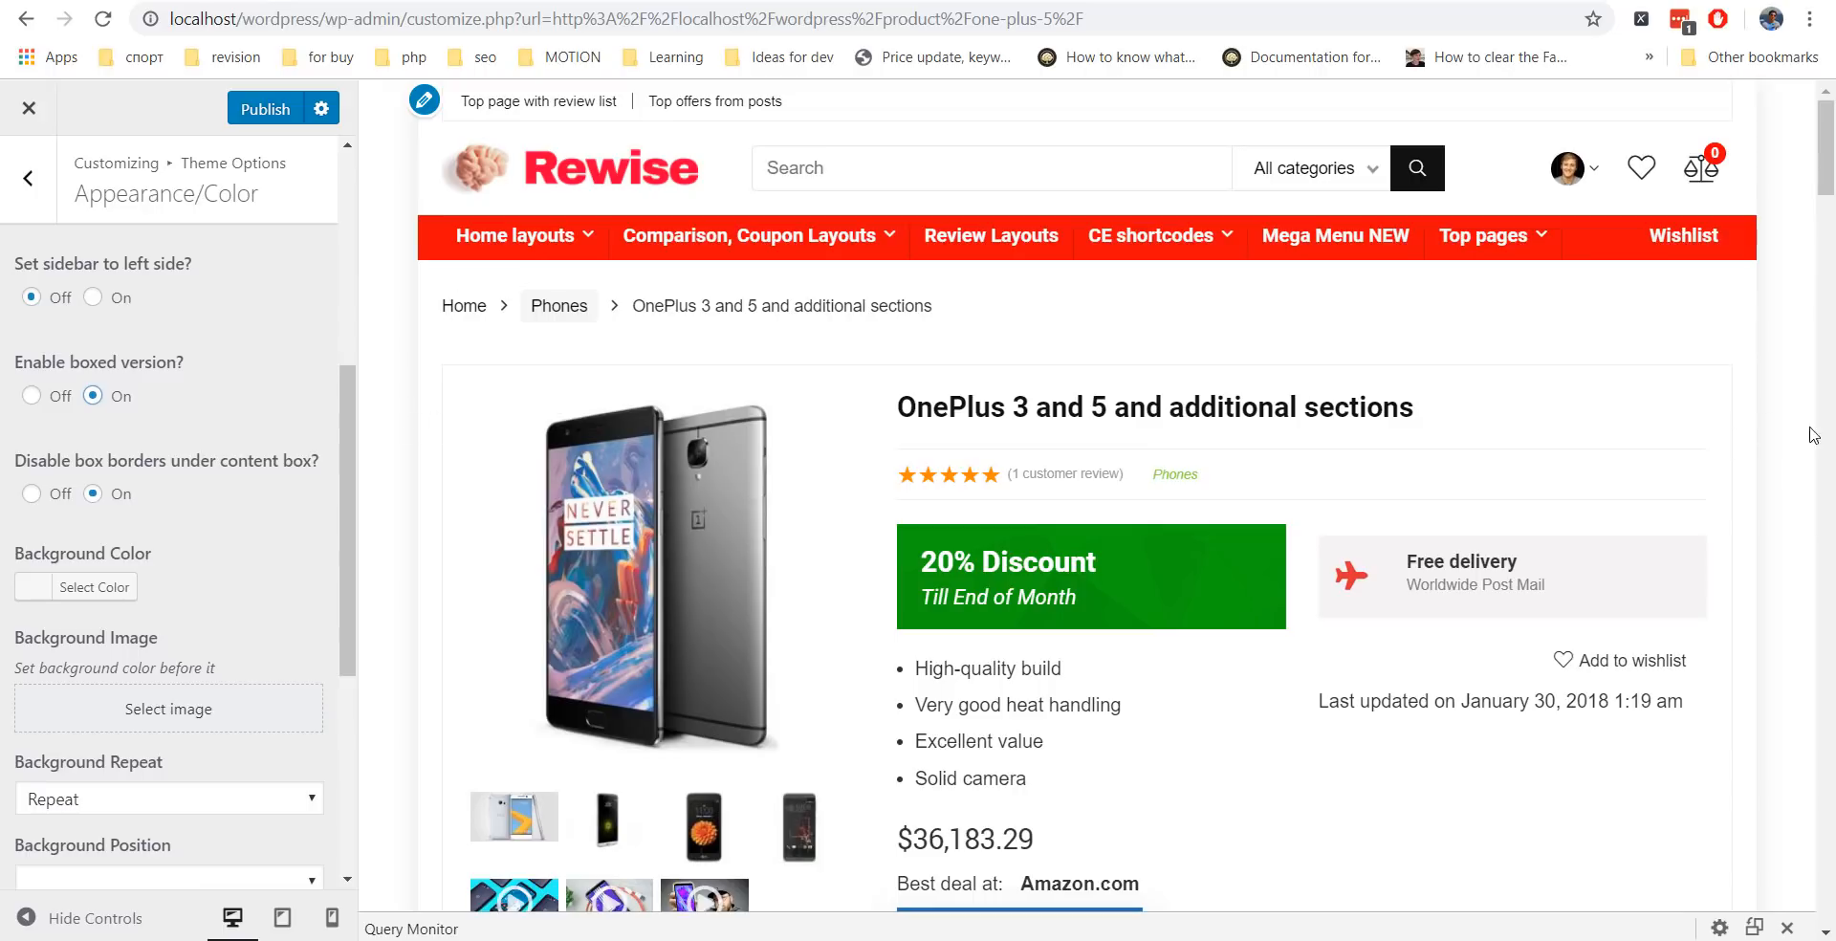
scroll(248, 498, "down", 5)
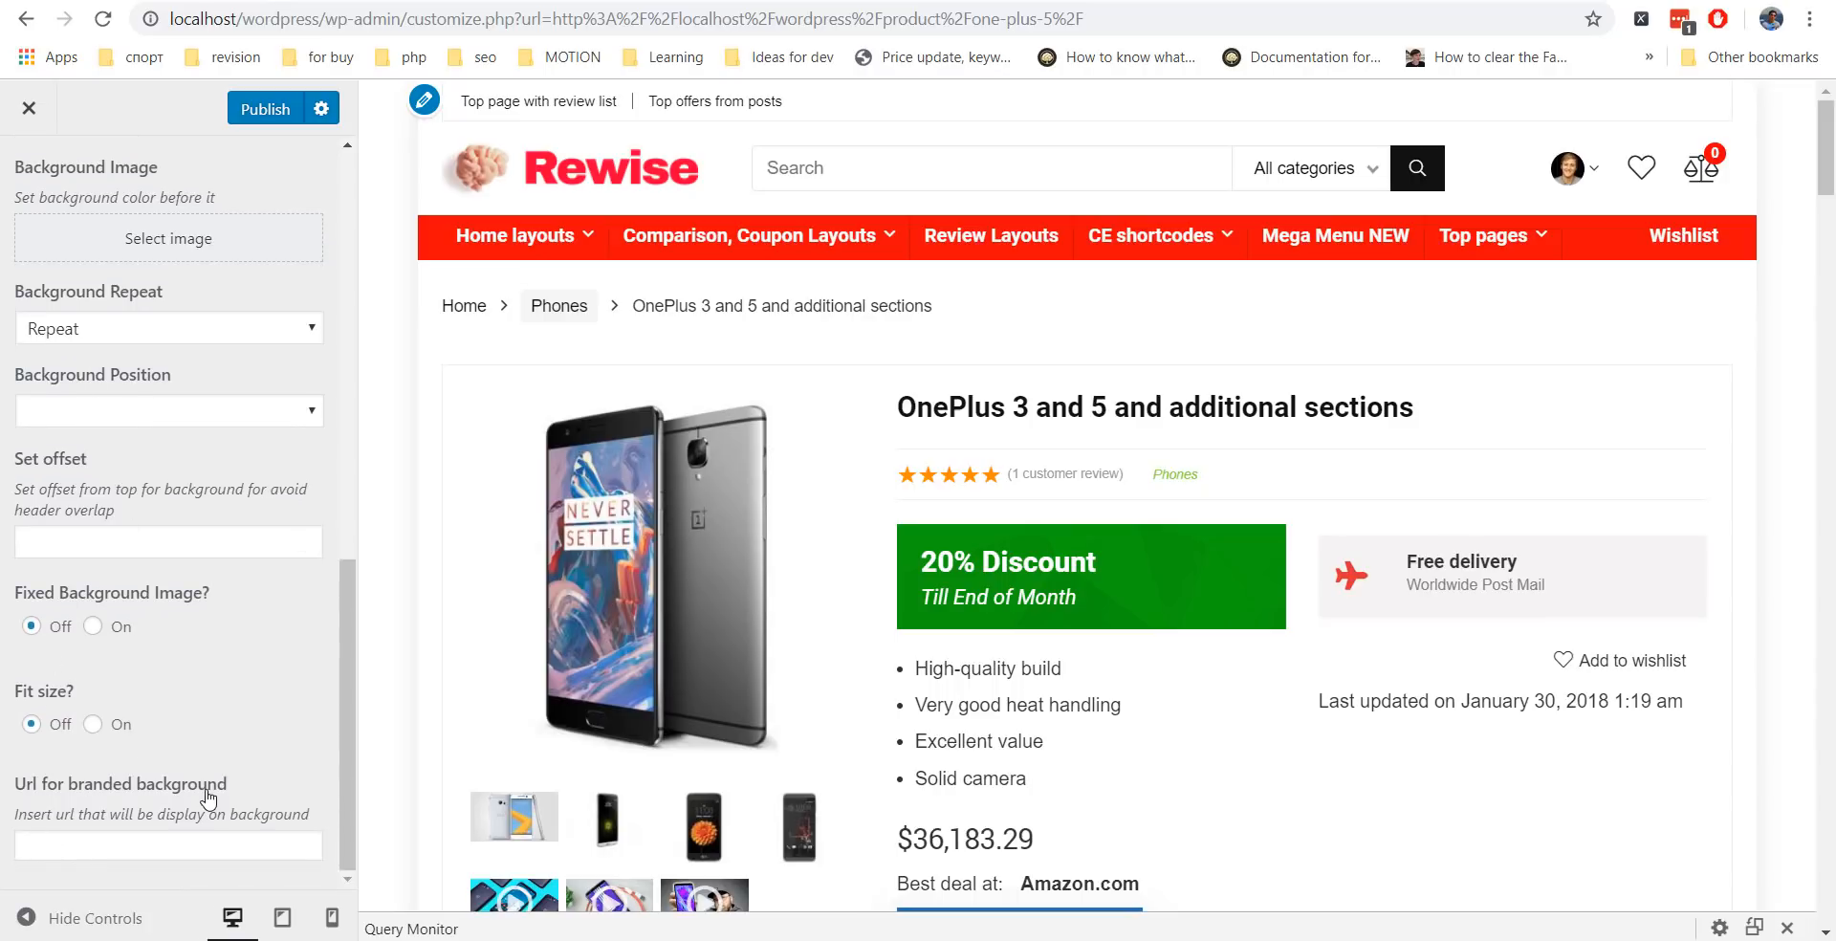
Check the branded background URL field, then move to the Header and Menu settings.
left_click(218, 839)
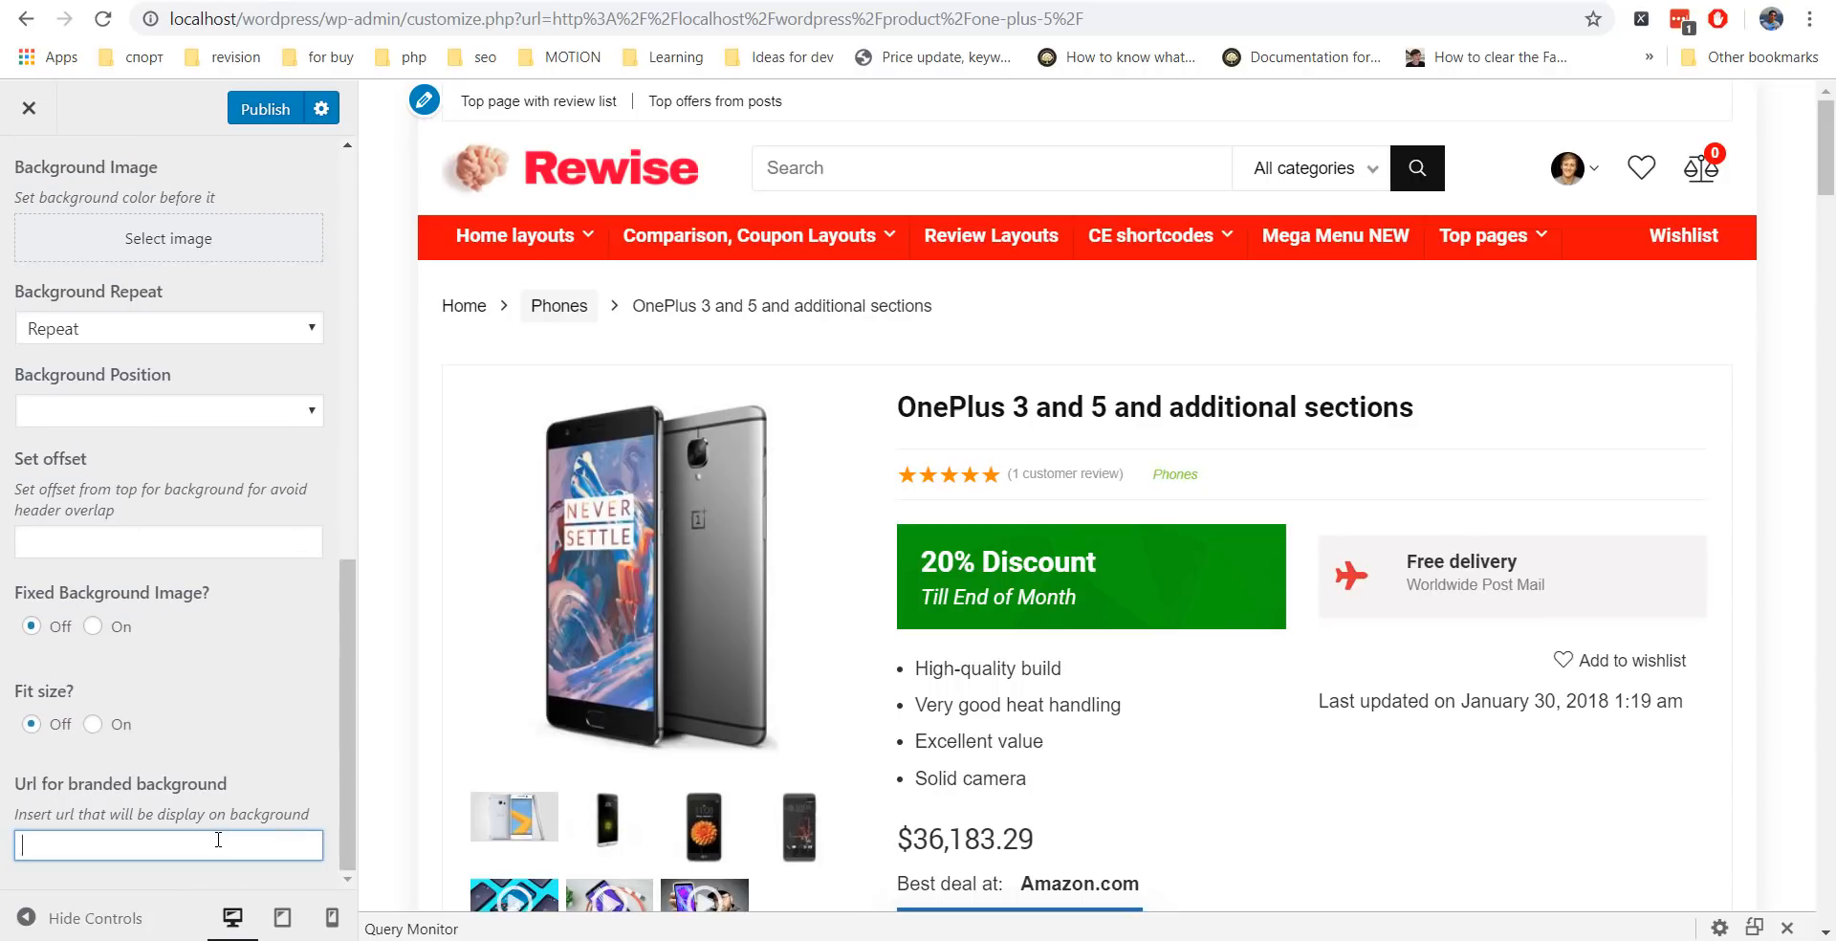
key("Escape")
left_click(160, 317)
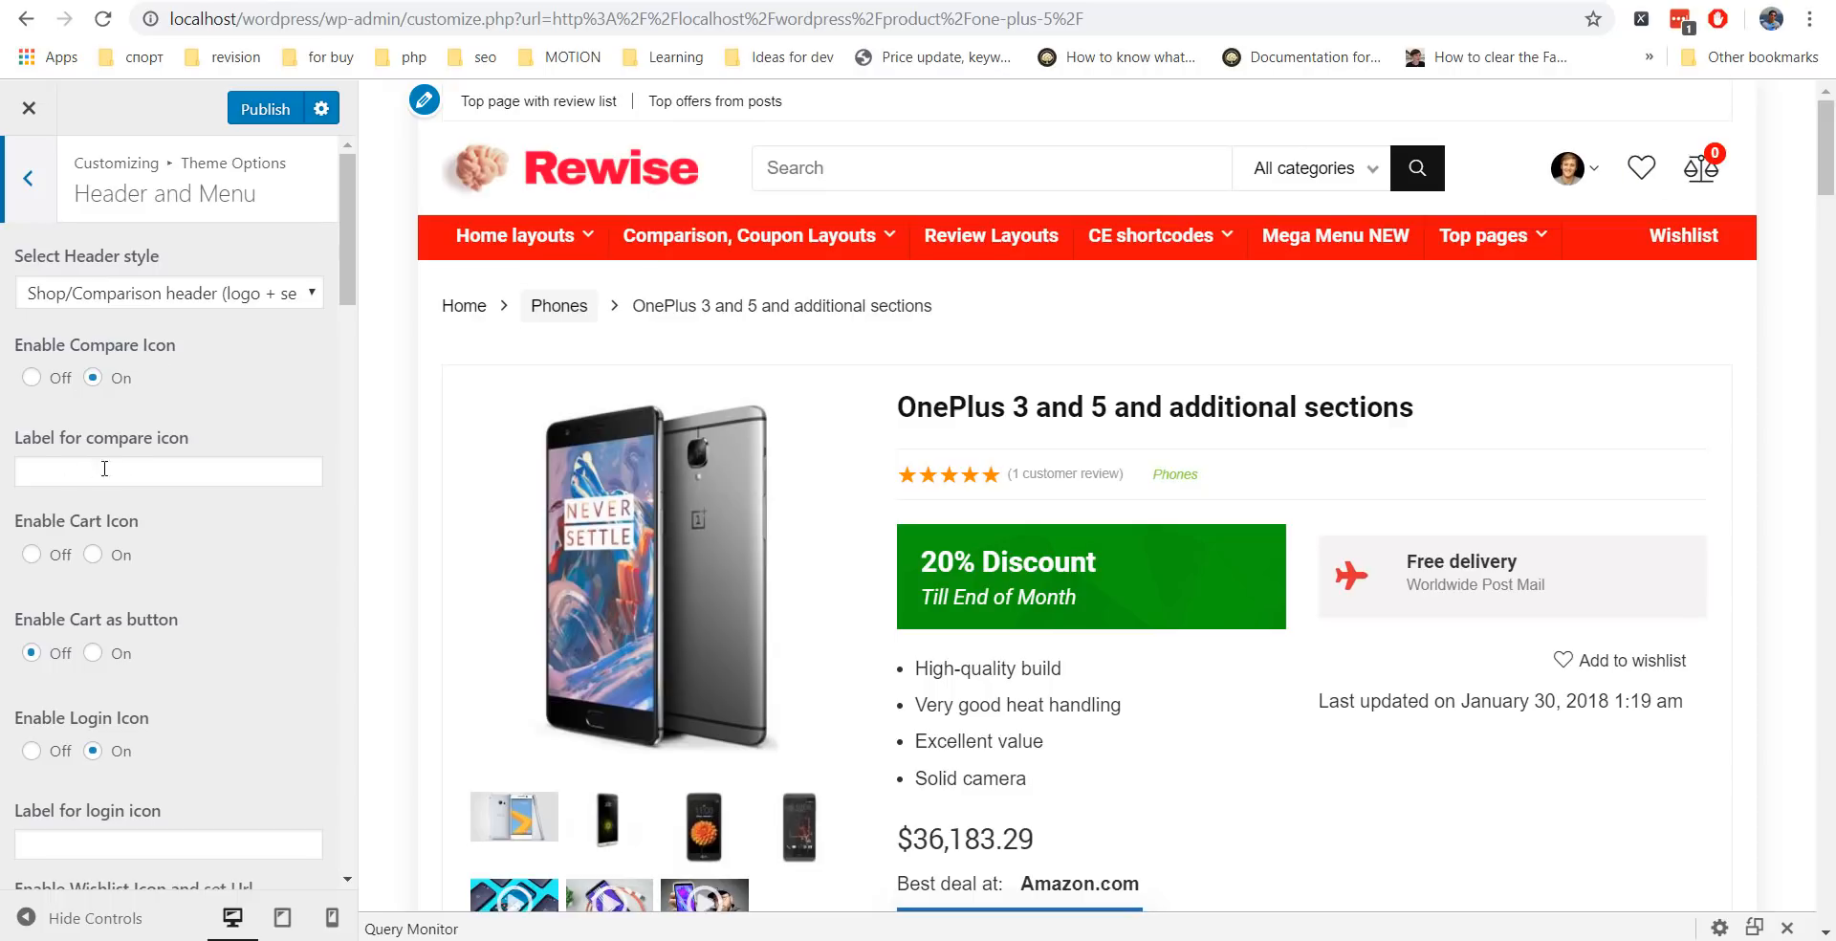
Label the compare icon 'Compare' and enable the header cart icon.
left_click(138, 460)
type("Compare")
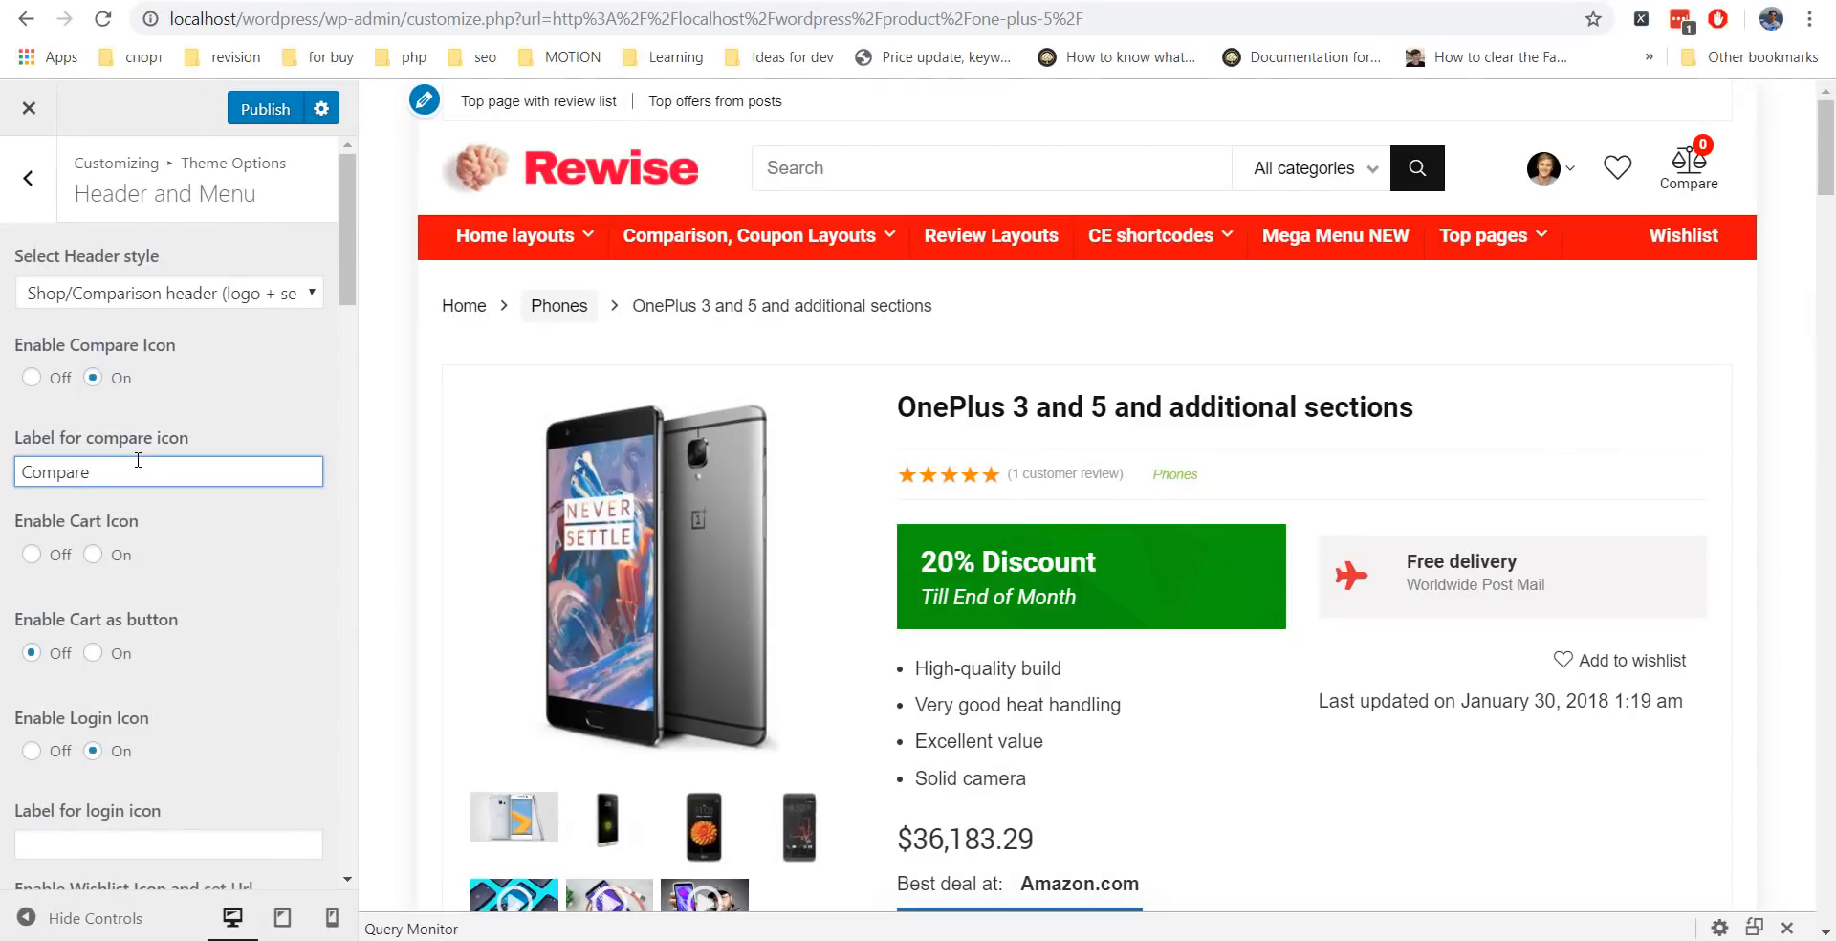
scroll(148, 587, "down", 1)
left_click(93, 438)
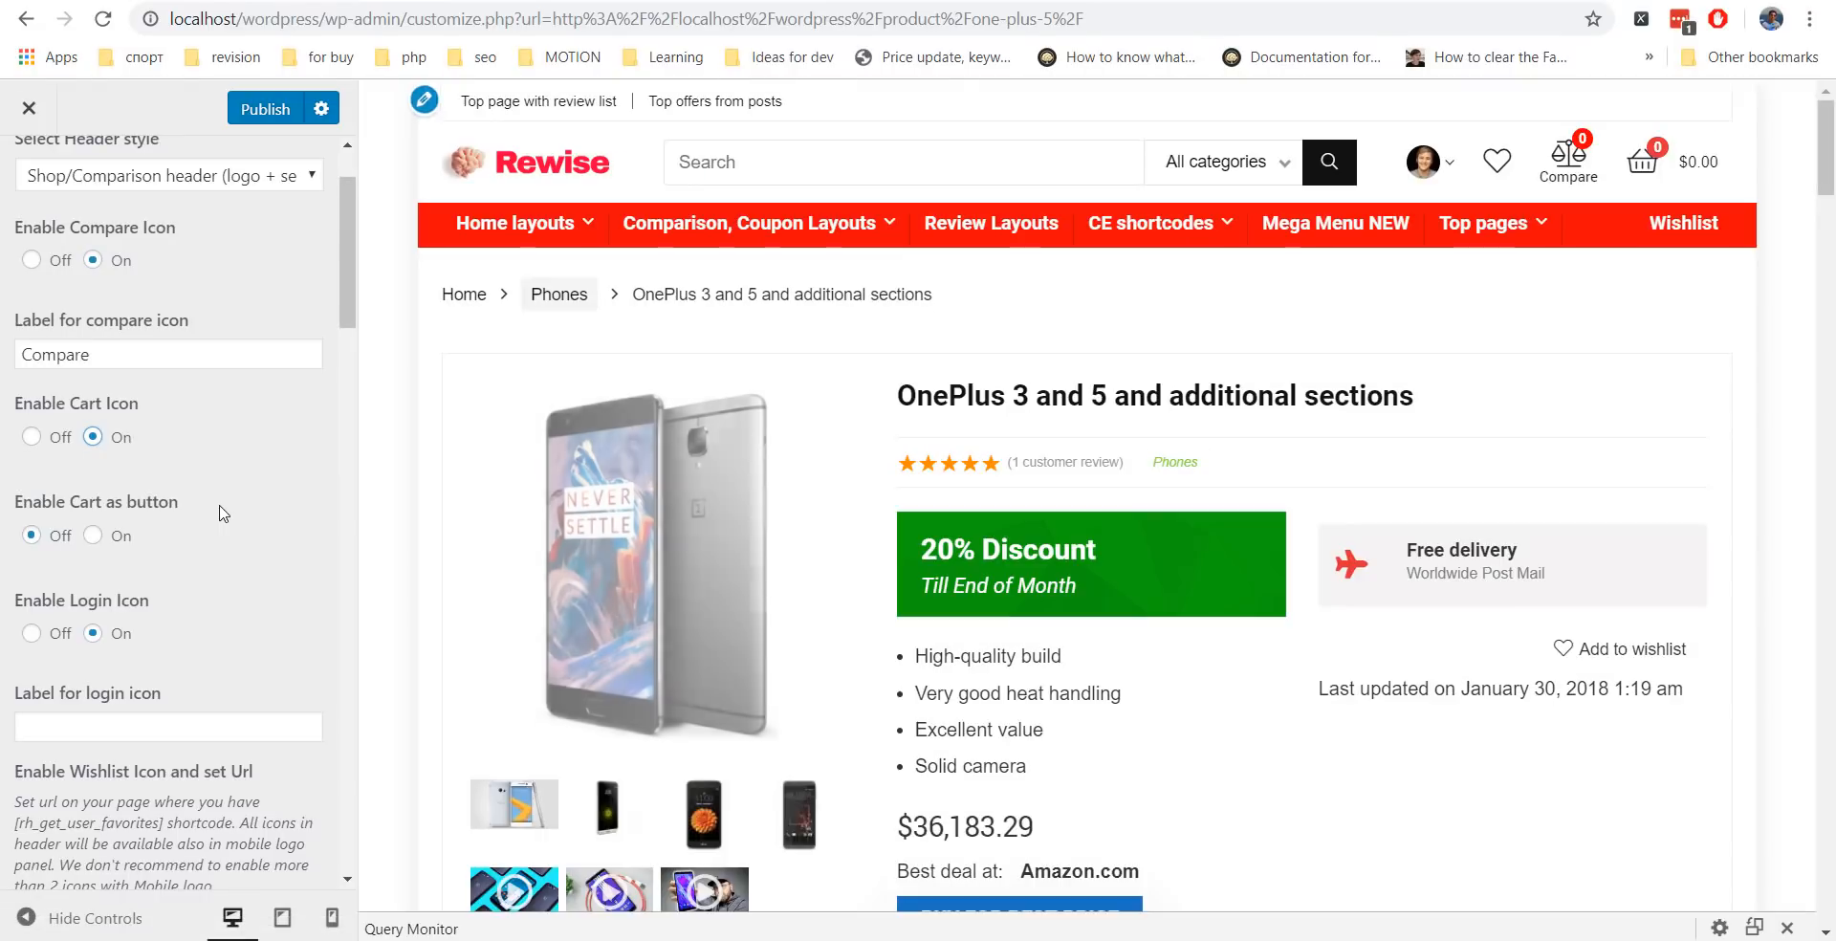
scroll(250, 504, "down", 2)
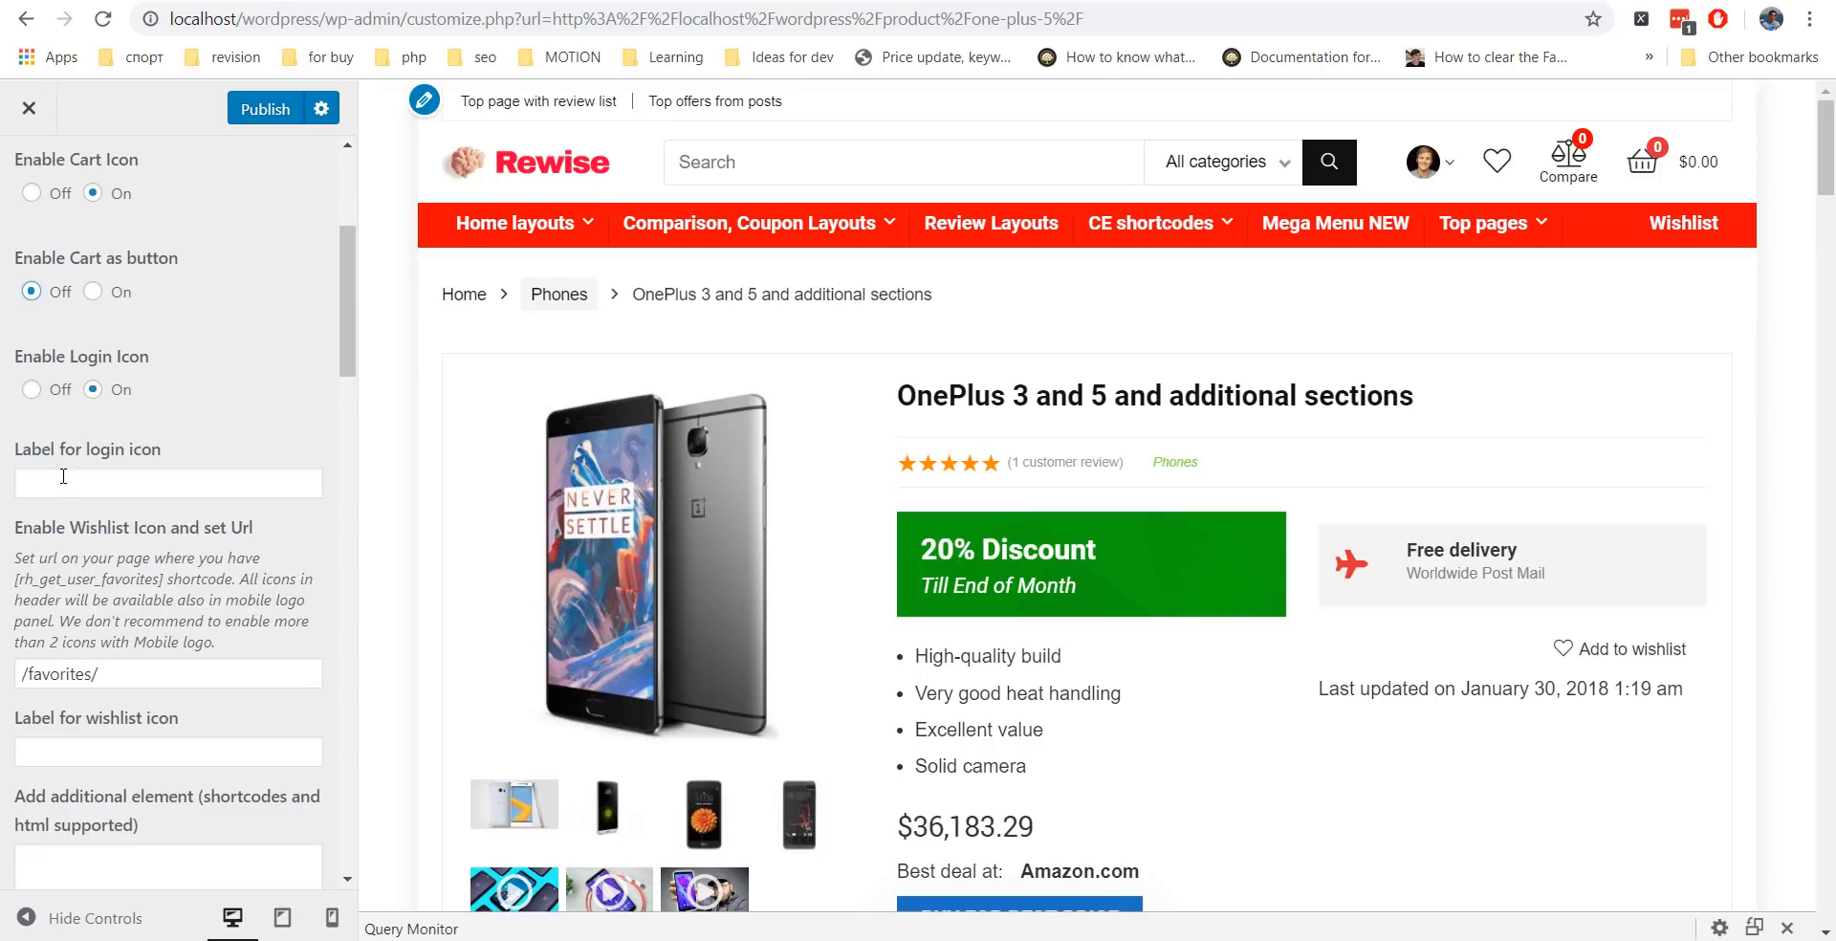
Check the login icon label field, then start typing the docs site address in a new browser tab.
left_click(158, 449)
scroll(223, 433, "down", 3)
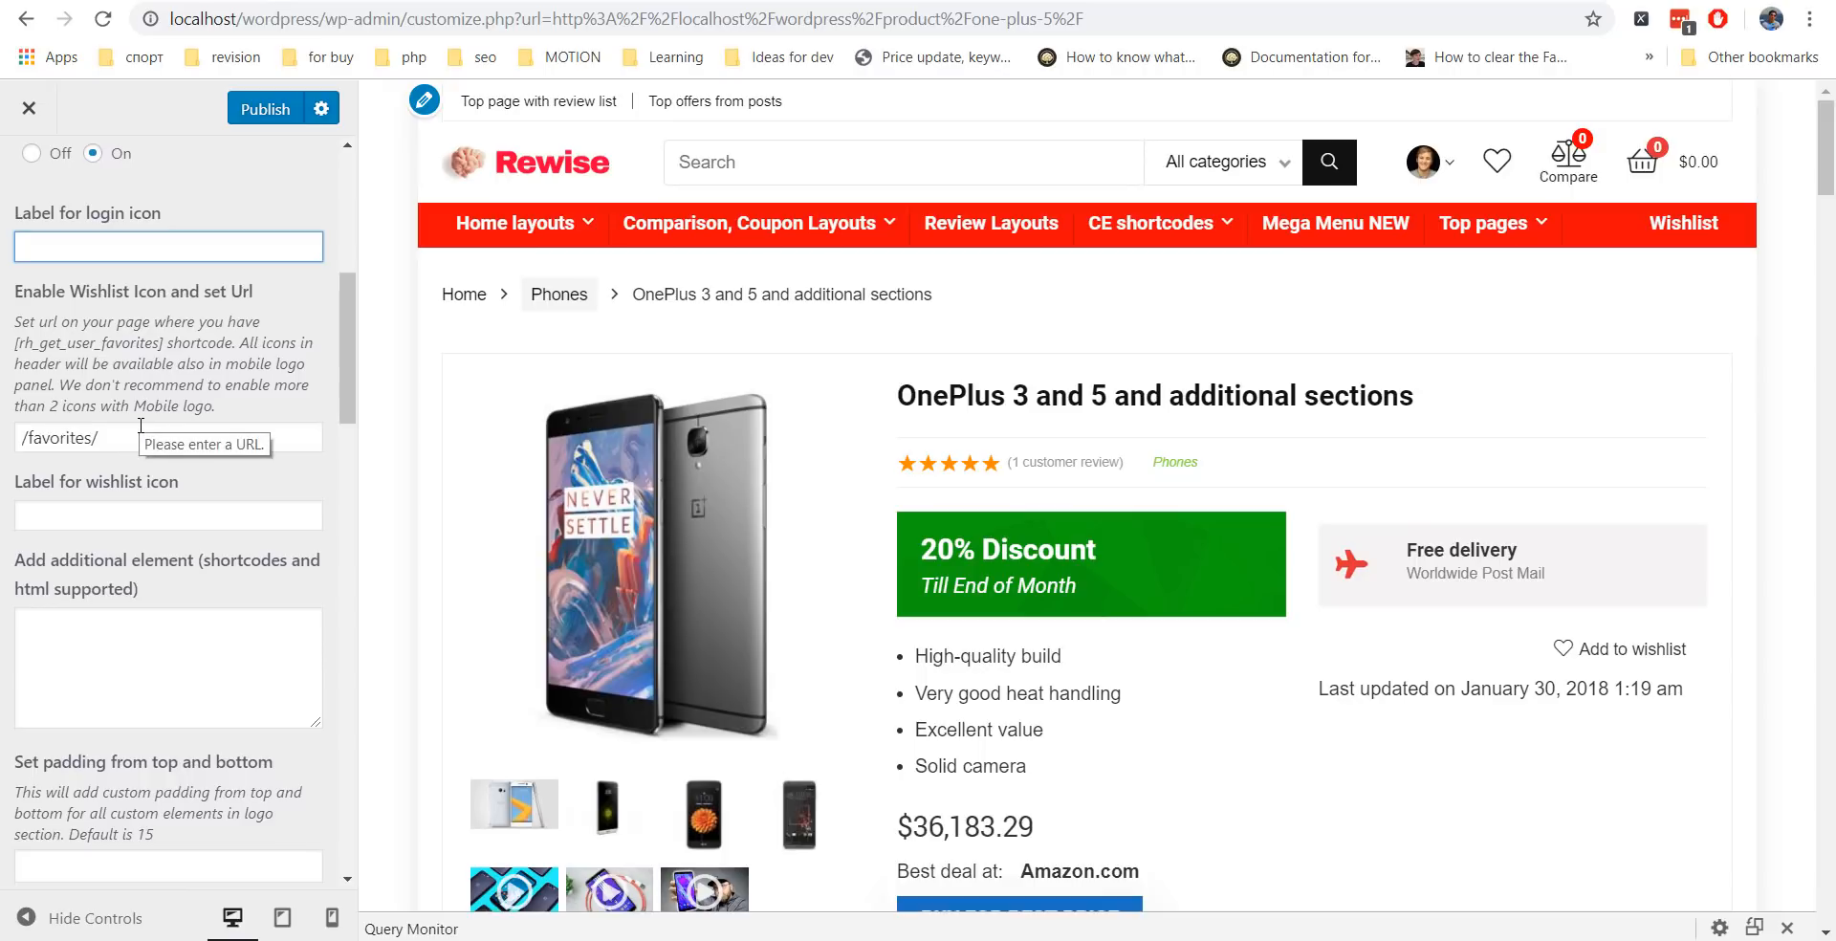
key("ctrl+t")
type("rehubdocs.wpsoul.com")
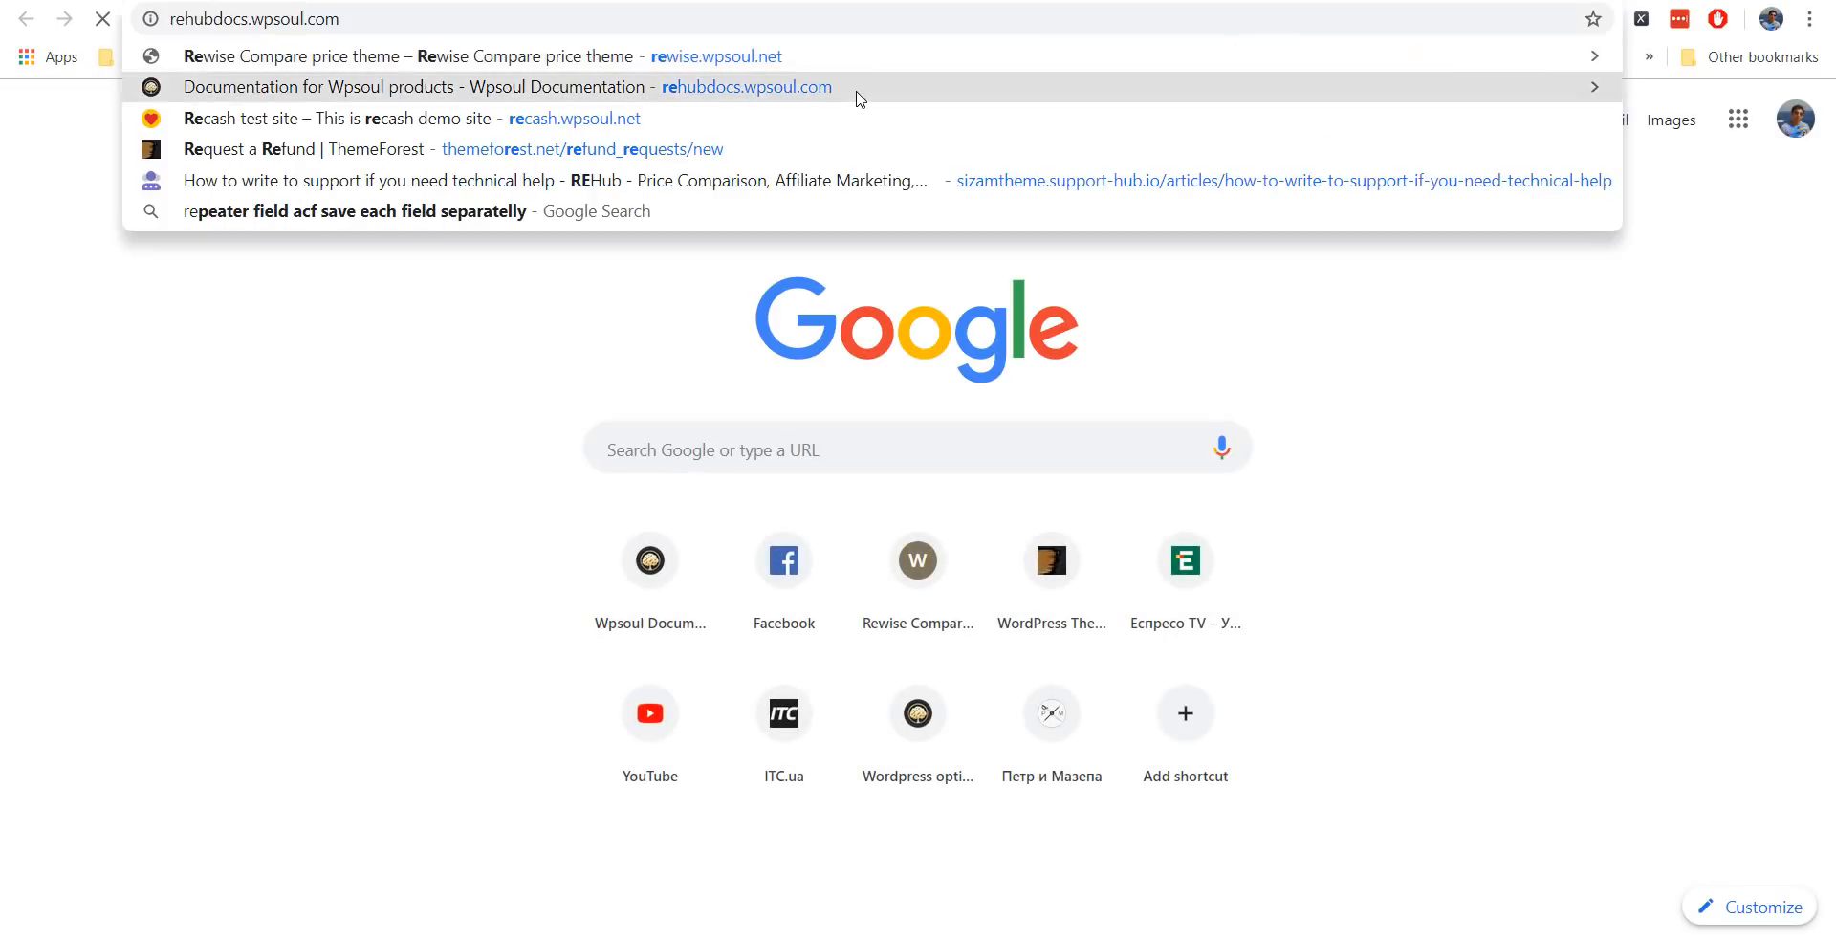
Search the Wpsoul documentation for 'wishlist', read the Wishlist article, and return to the Customizer.
left_click(859, 88)
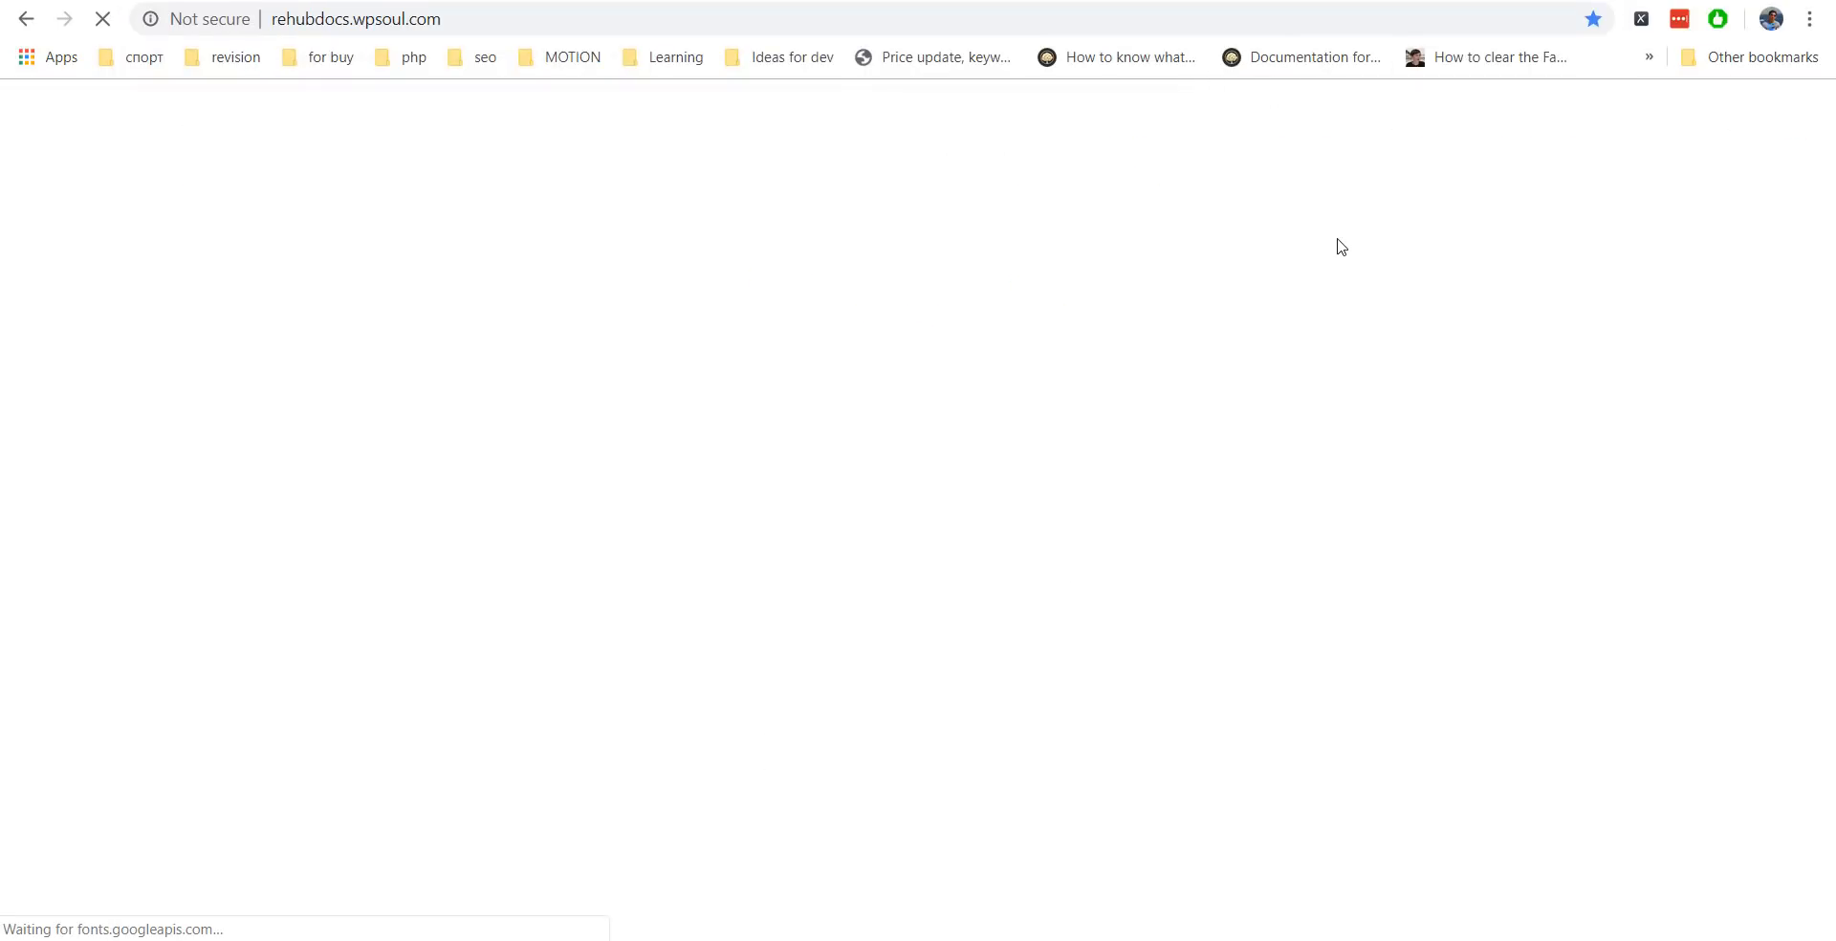
left_click(682, 280)
type("wi")
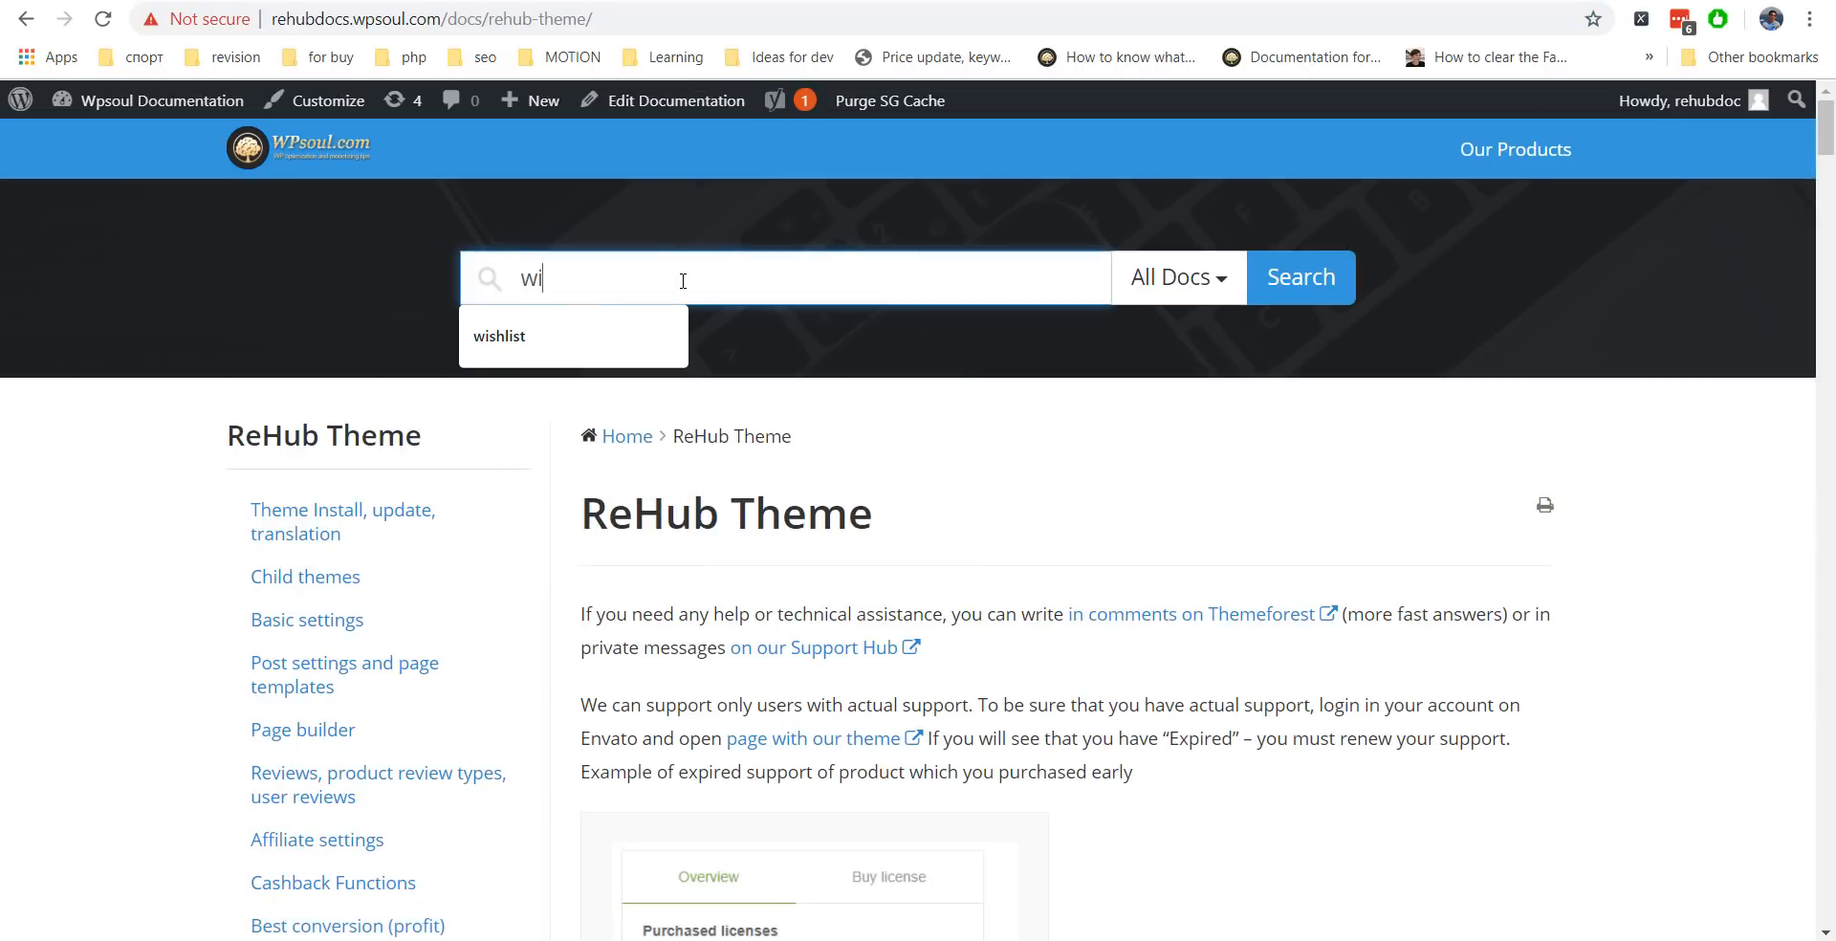
type("shlist")
key("Return")
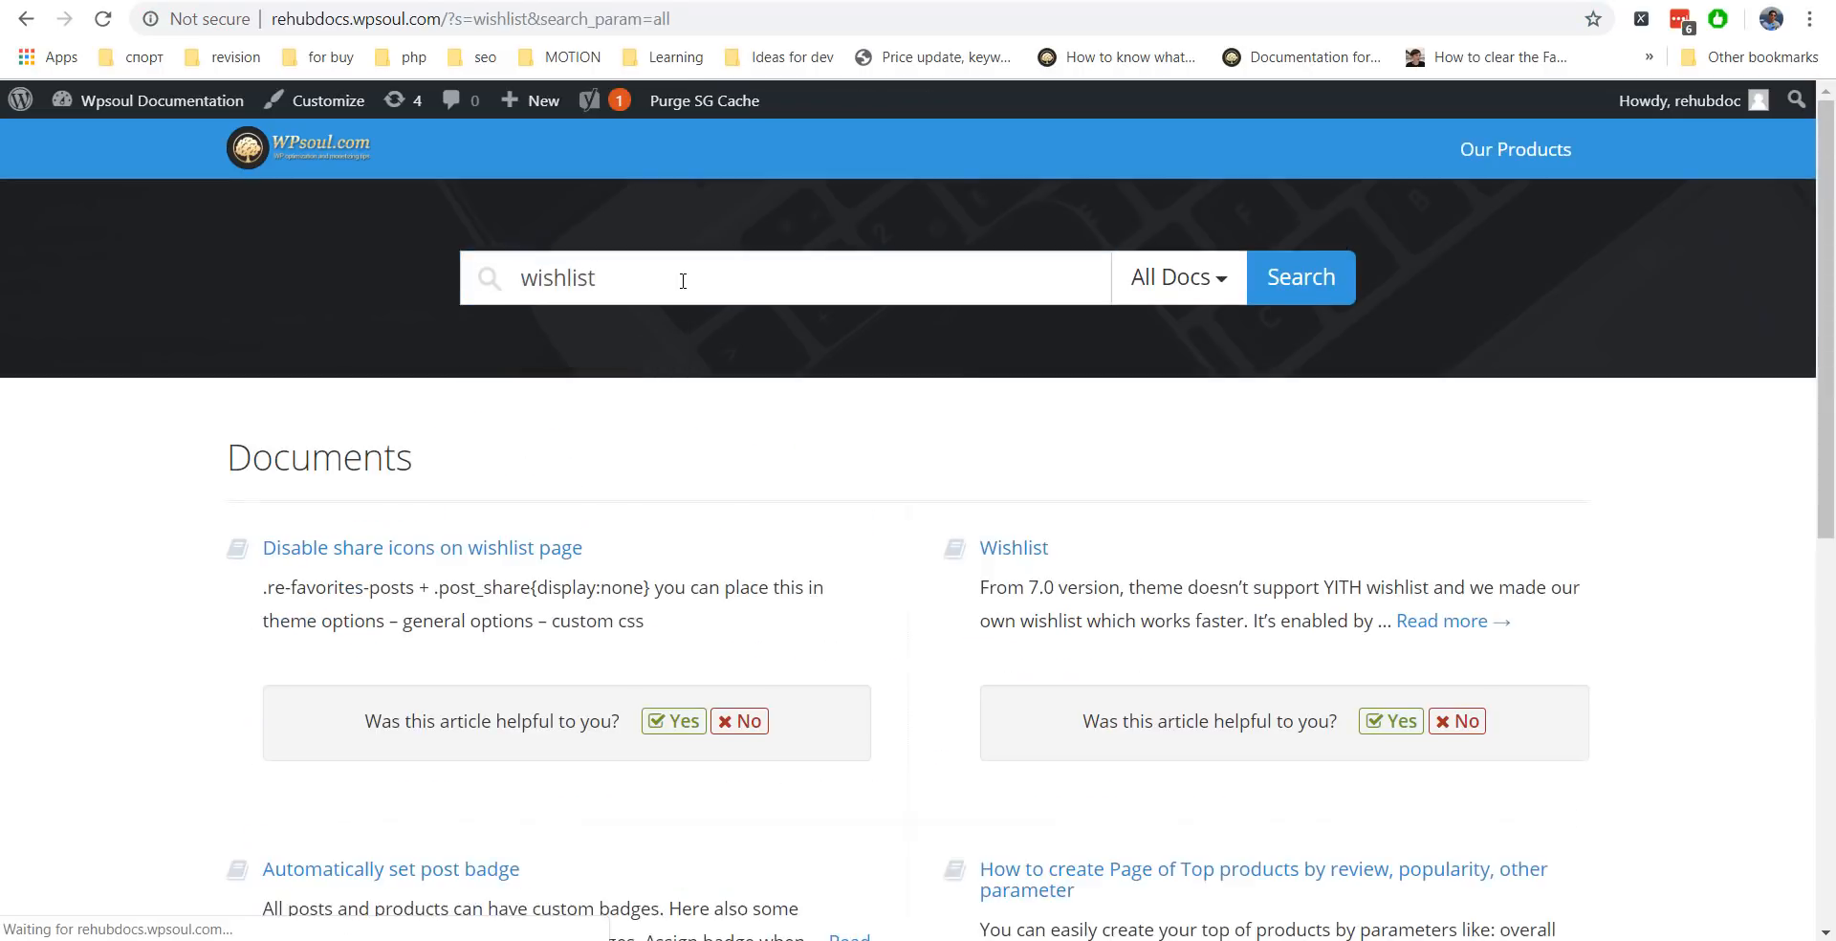
scroll(1506, 435, "down", 2)
scroll(986, 493, "down", 5)
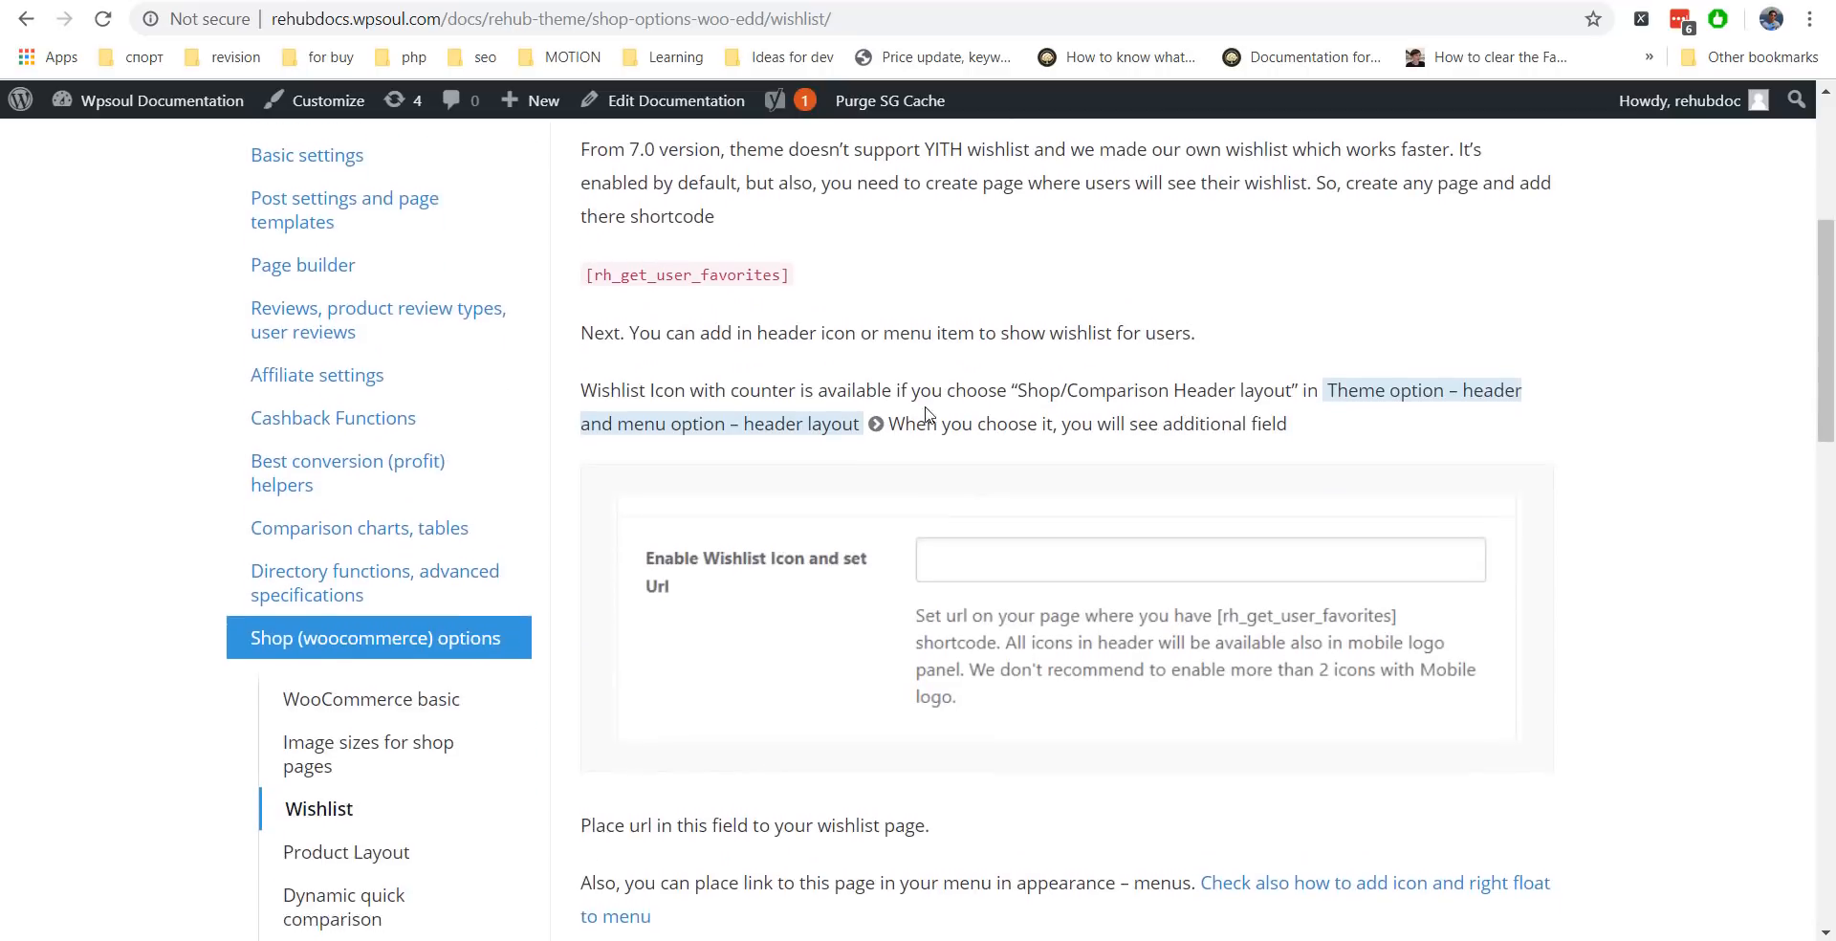
scroll(985, 493, "down", 7)
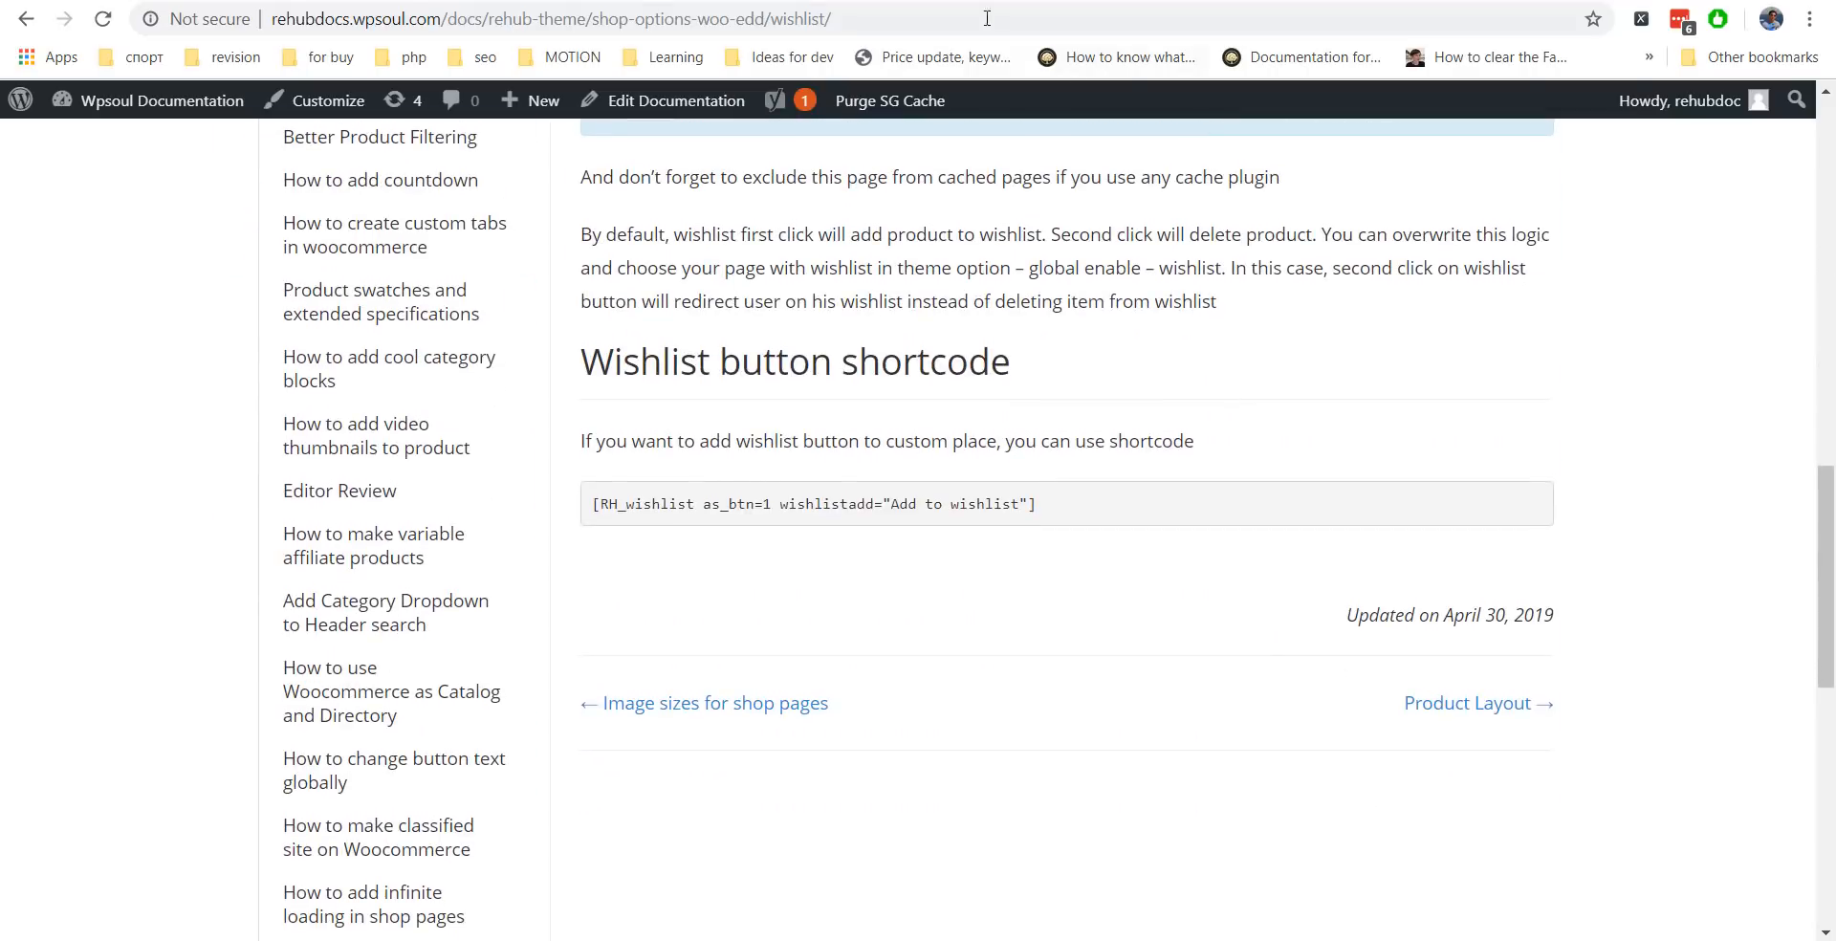
left_click(646, 0)
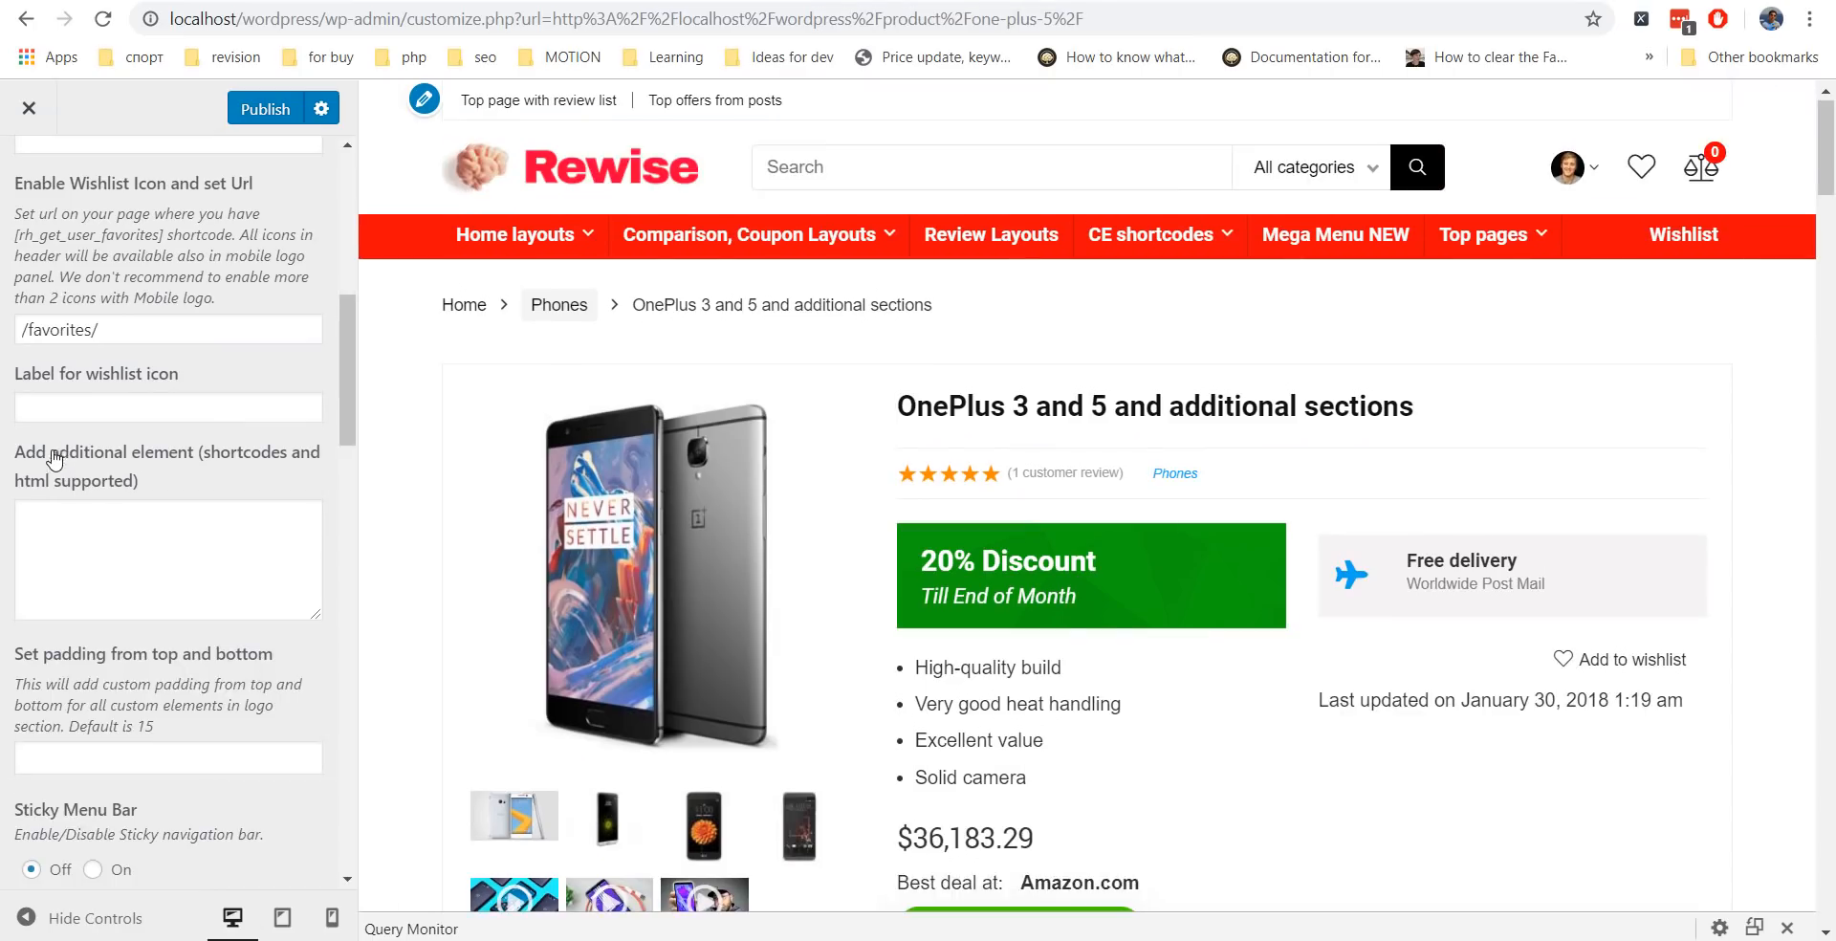
Add the phone number as an additional header element in a div with classes 'font120 fontbold'.
left_click(92, 538)
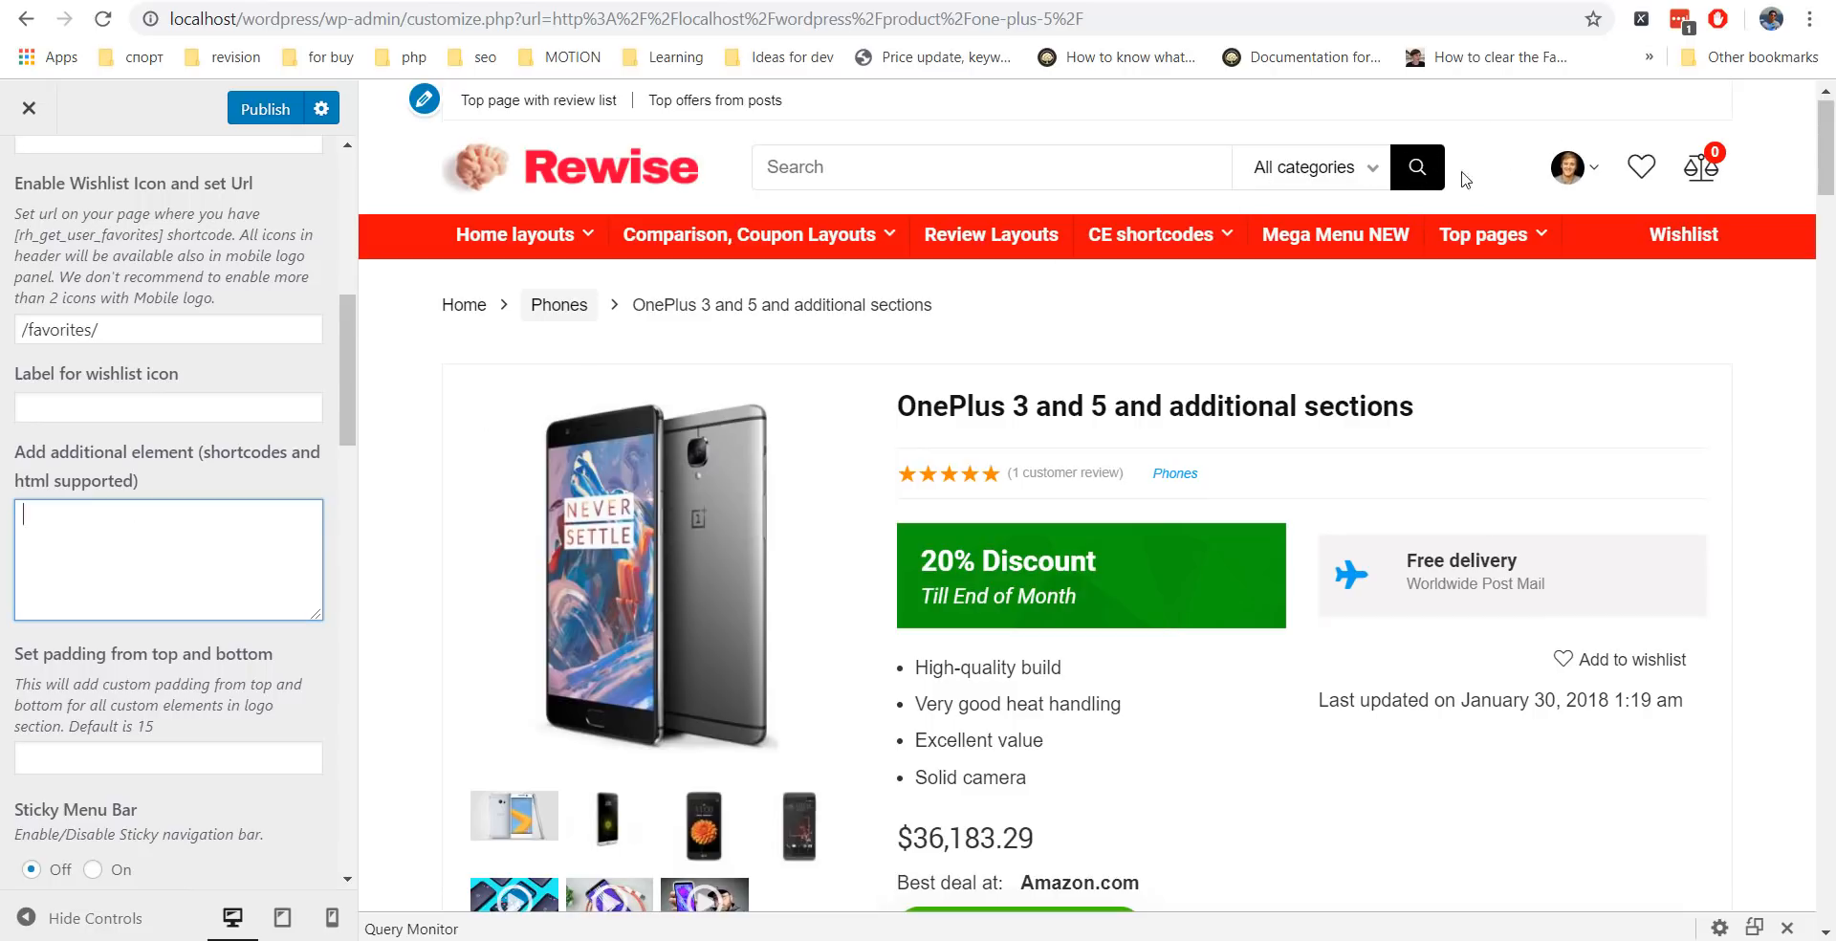
type("<div class=")
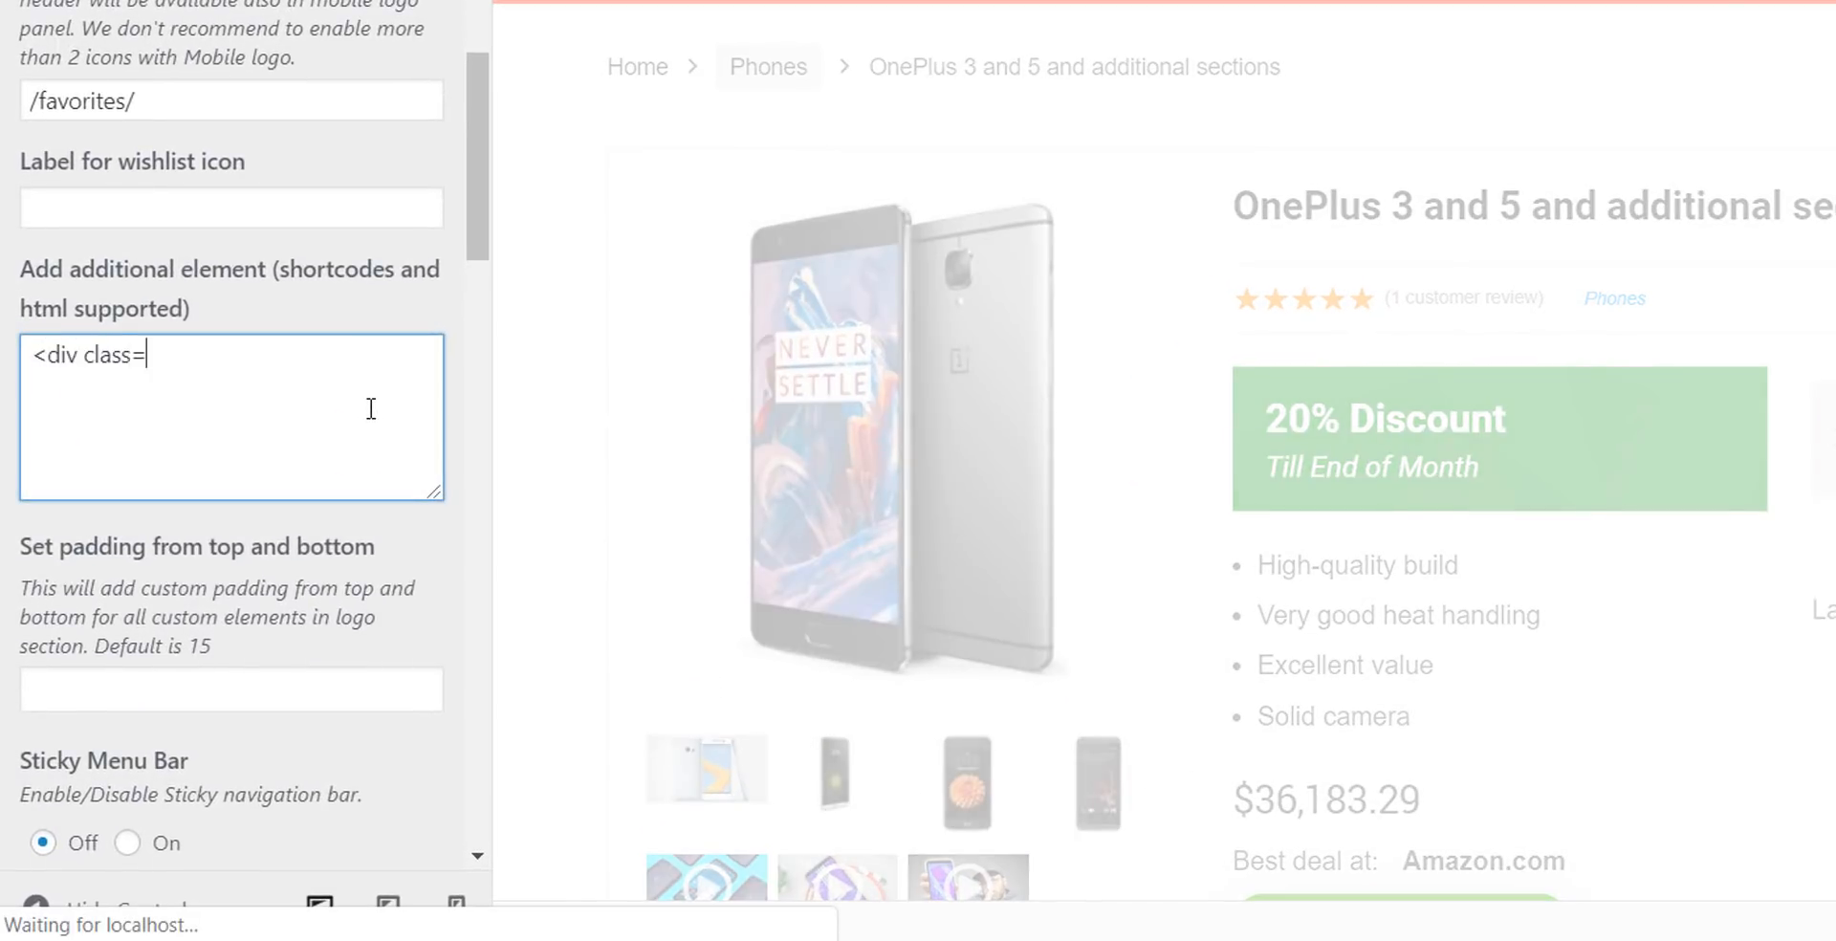
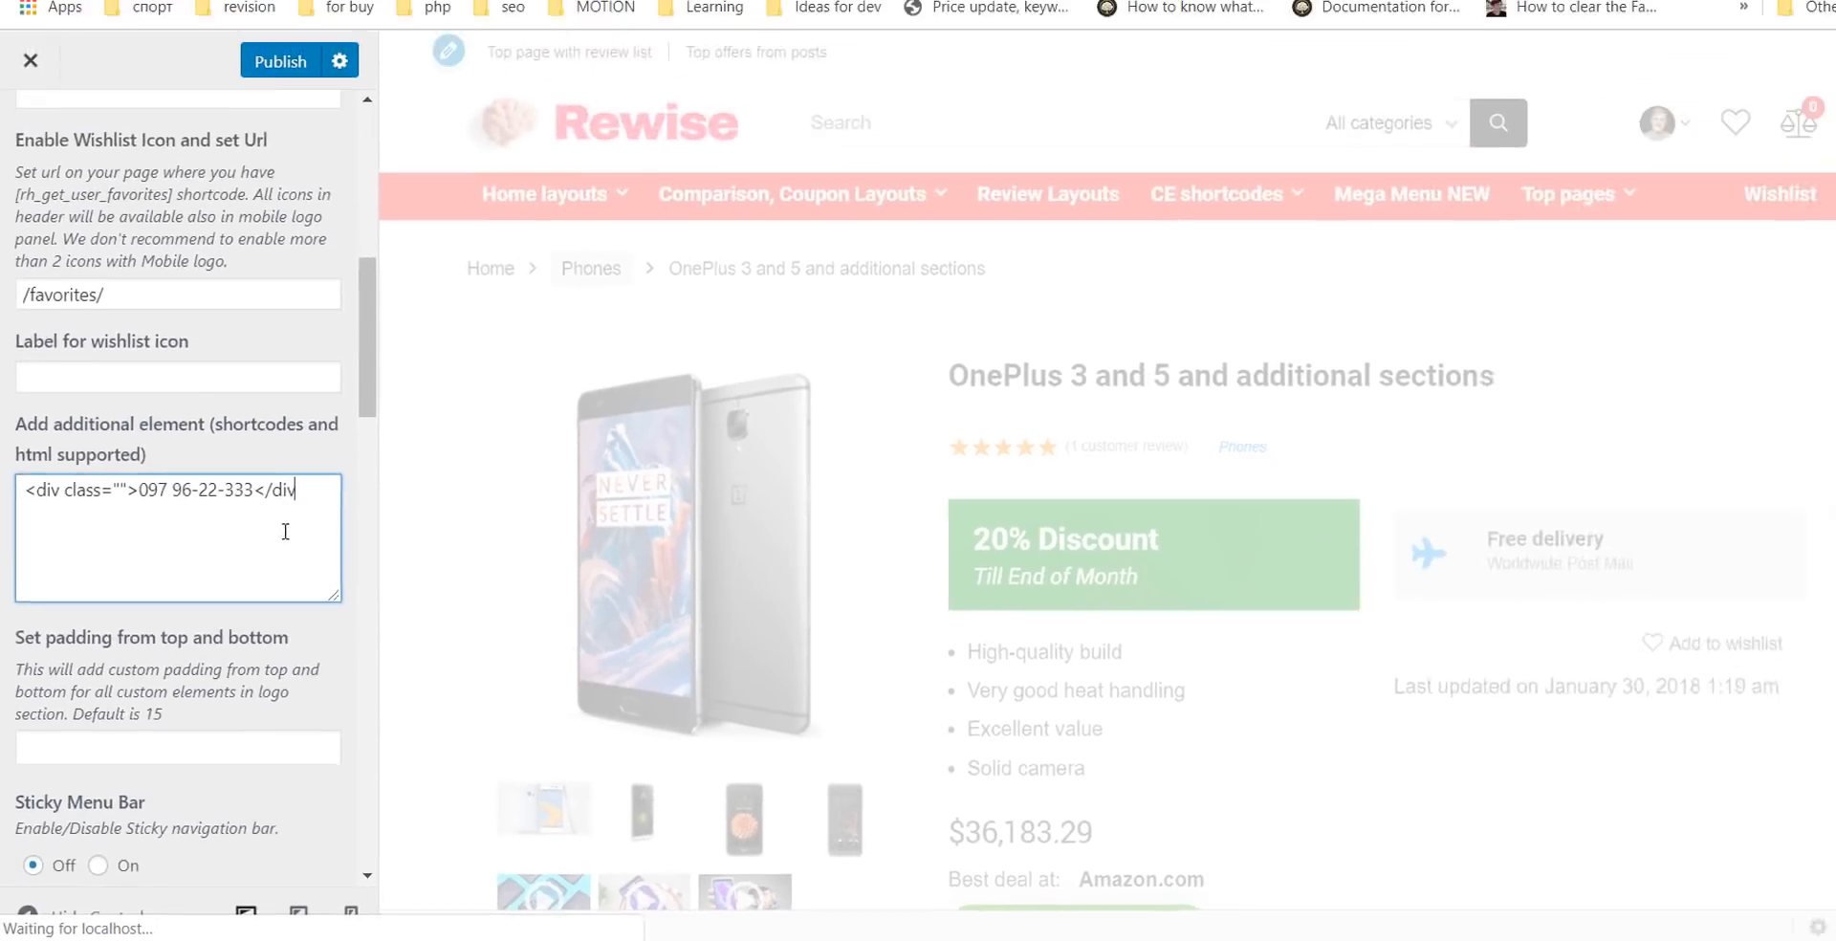
type(">")
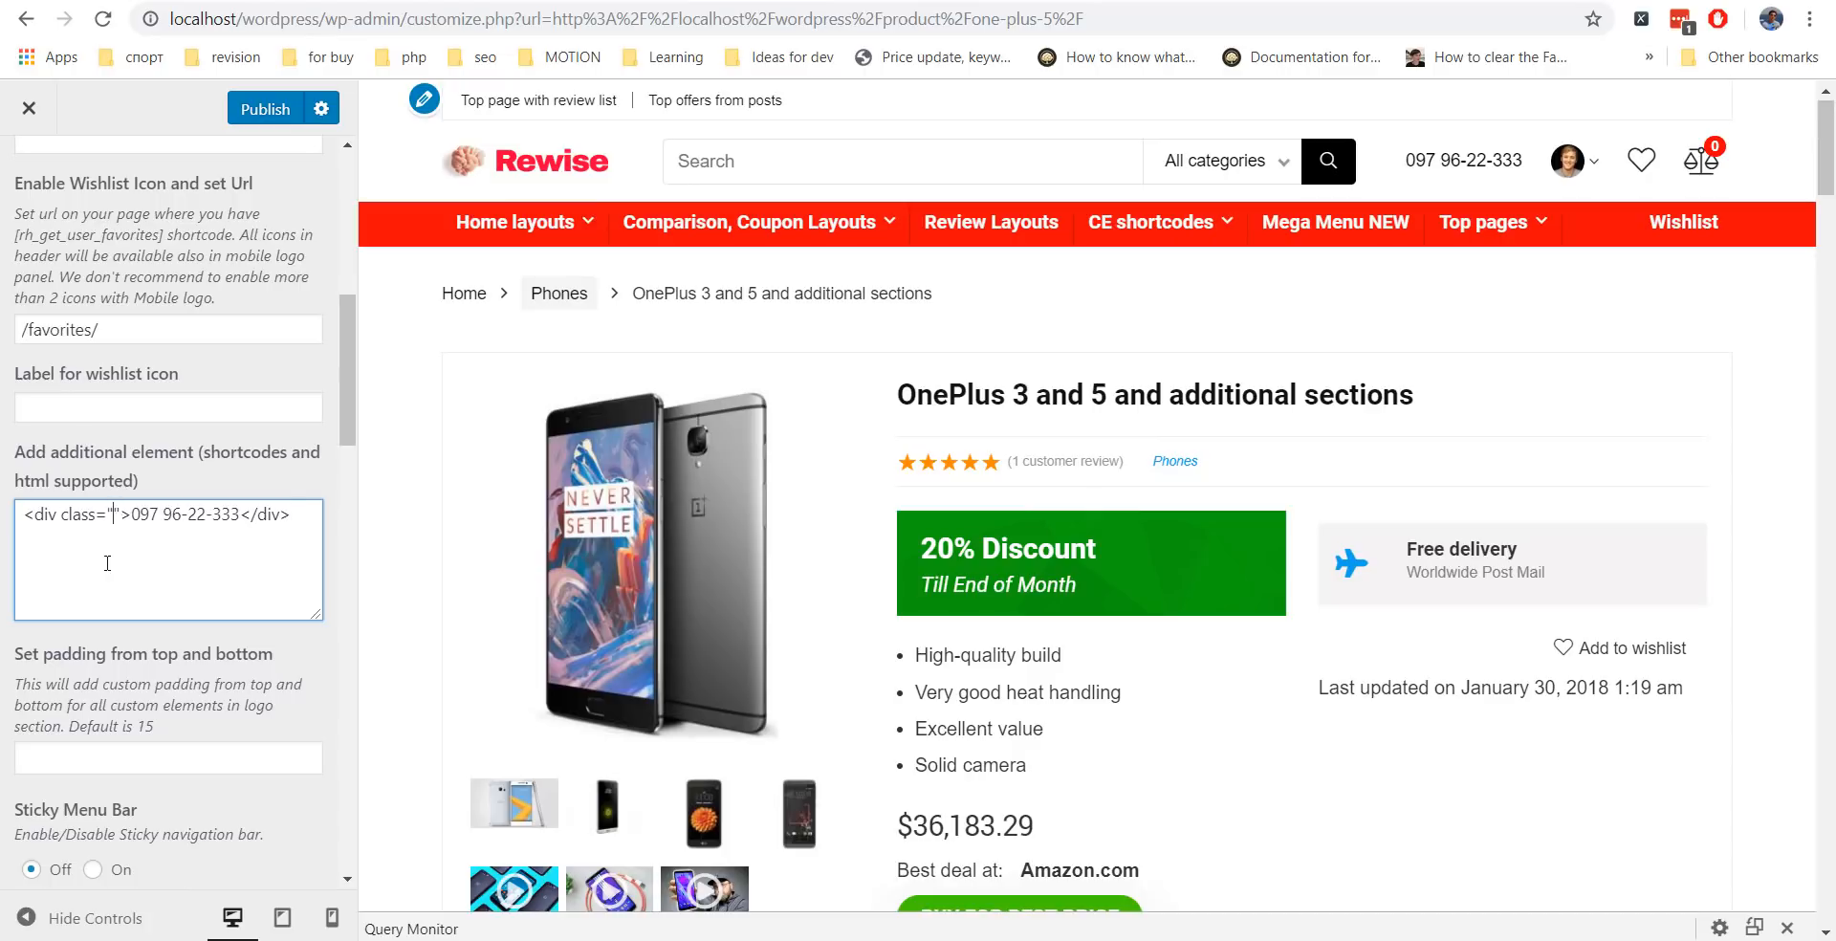
type("font120")
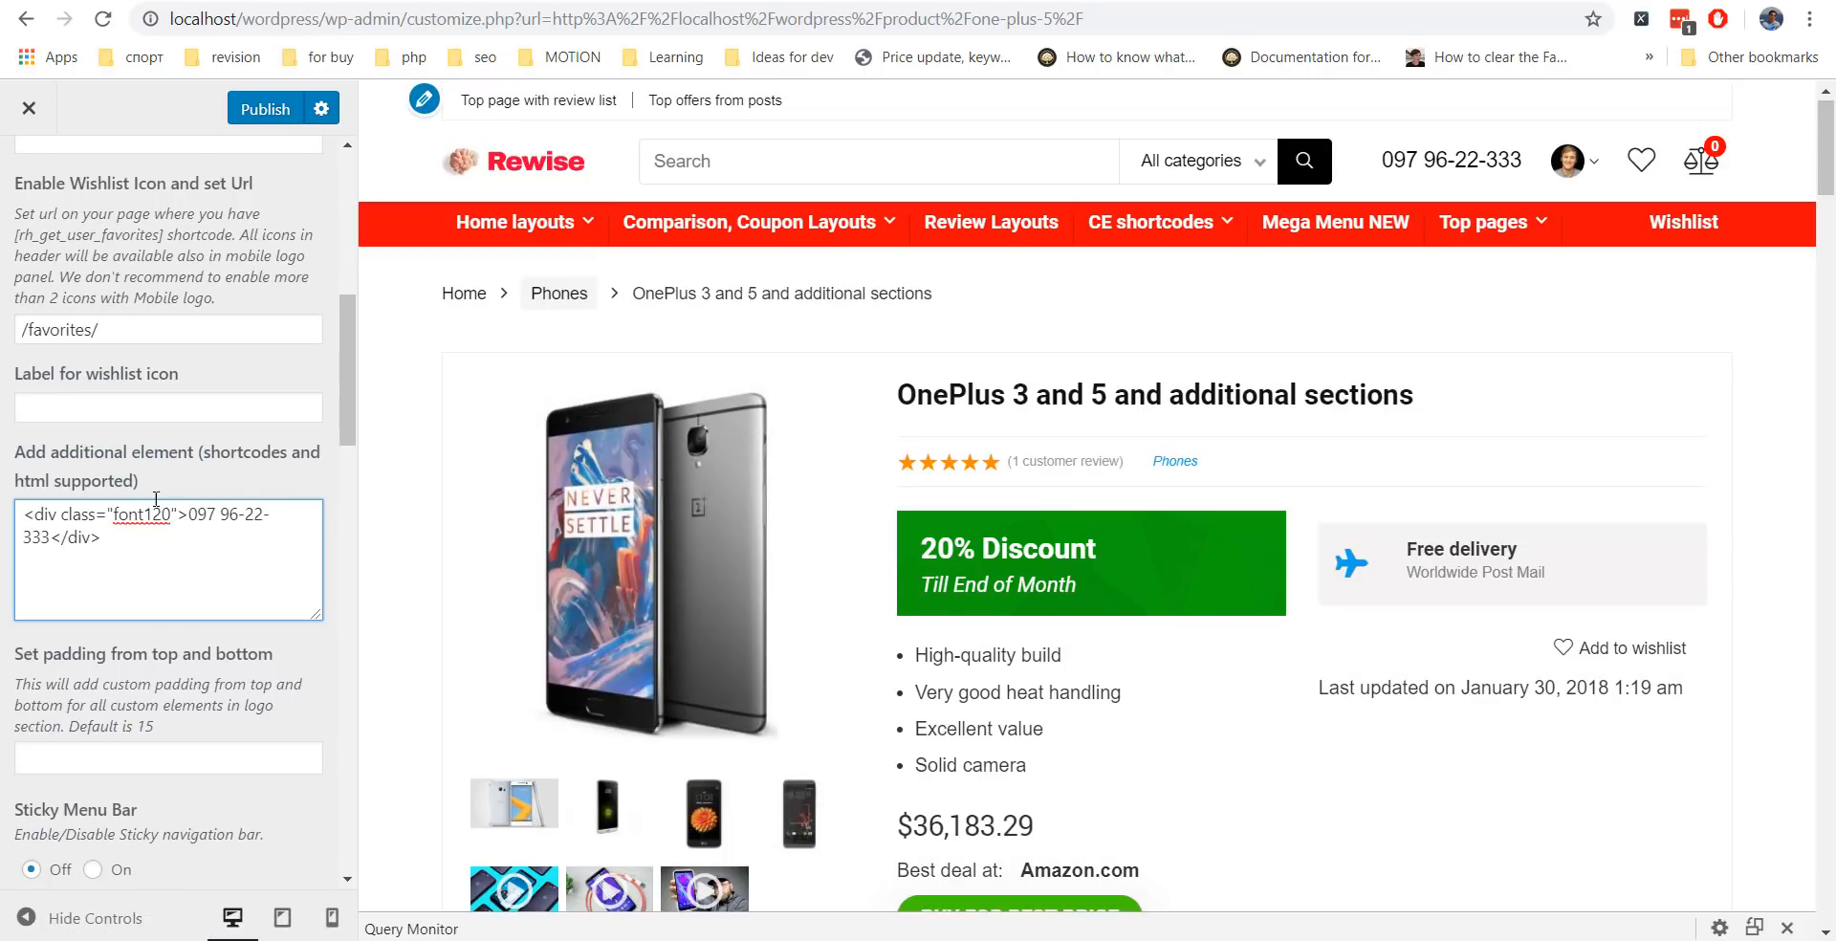
type(" fontbold")
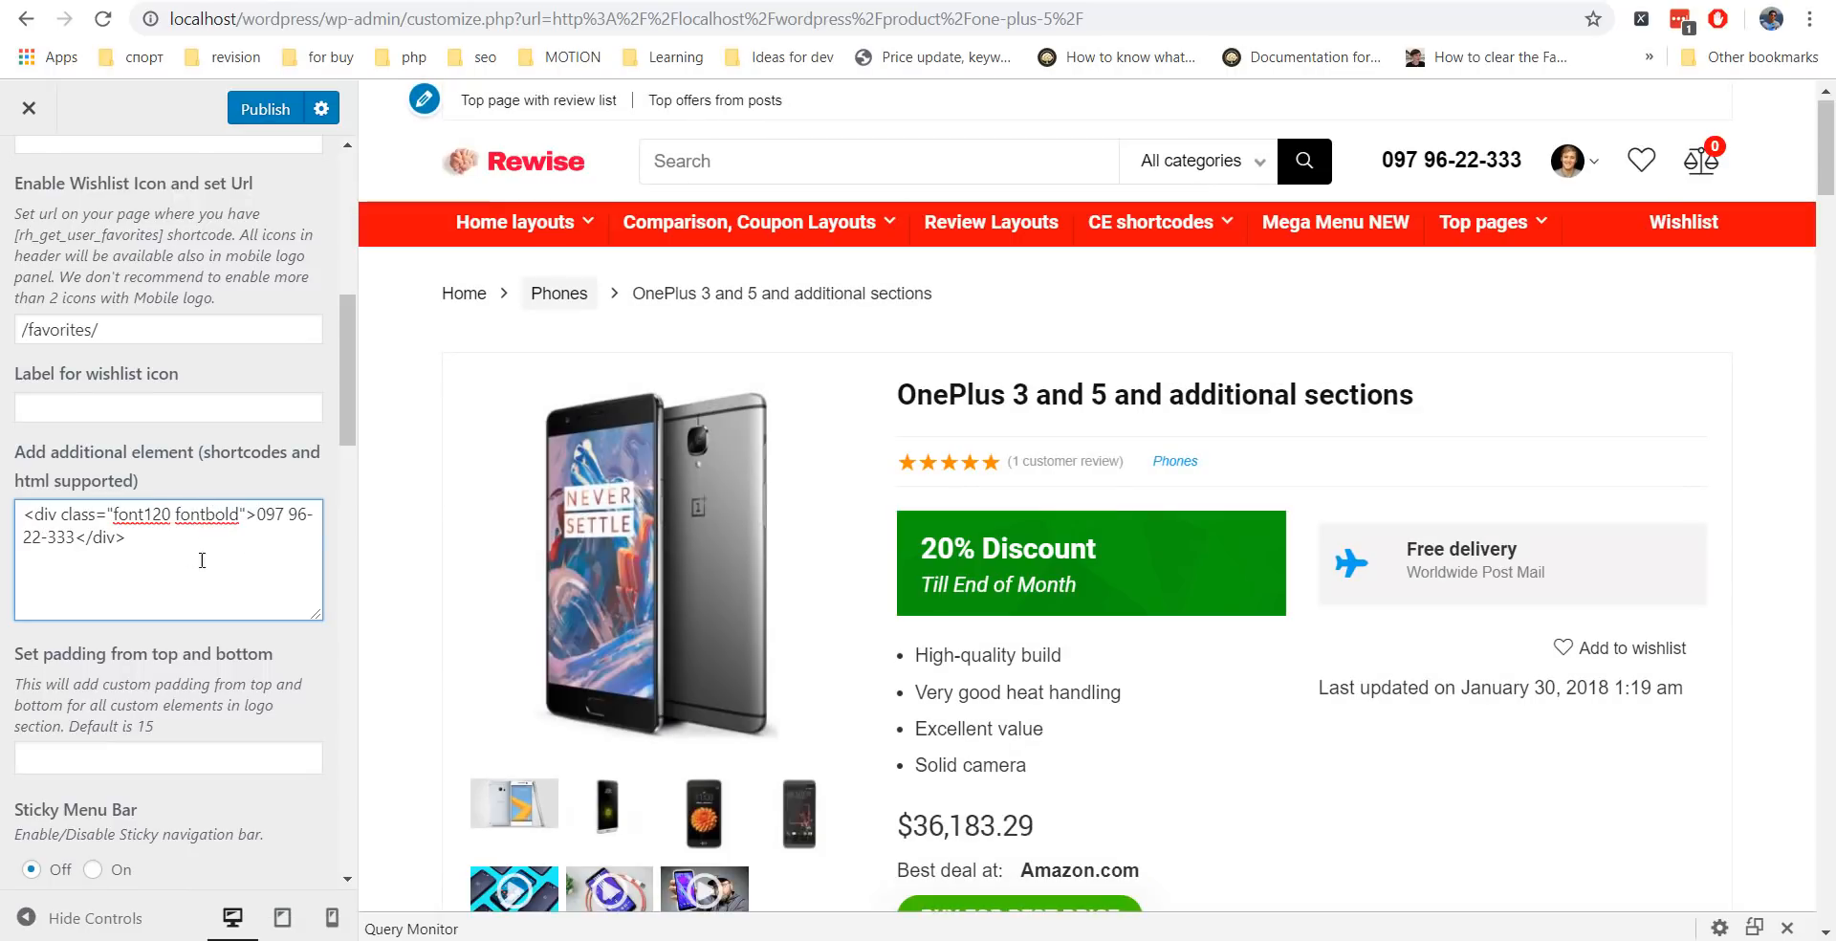
Search Font Awesome for 'phone' and copy the mobile-android-alt icon's HTML code.
type("phone")
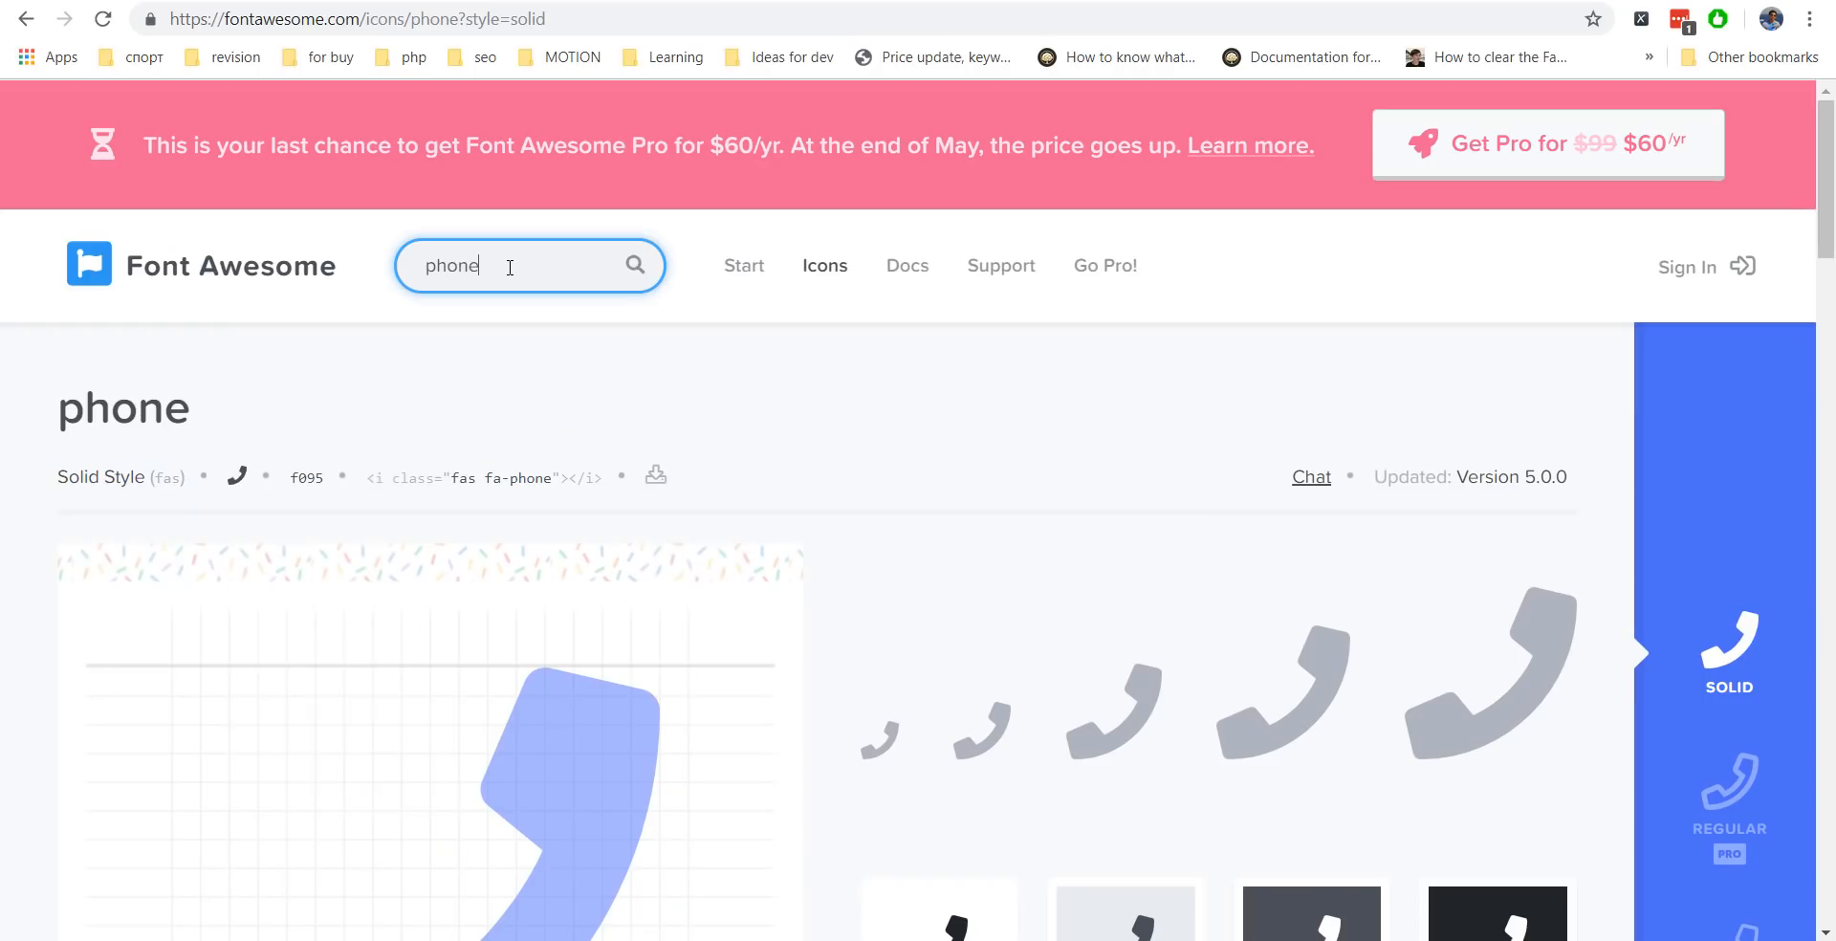
key("Return")
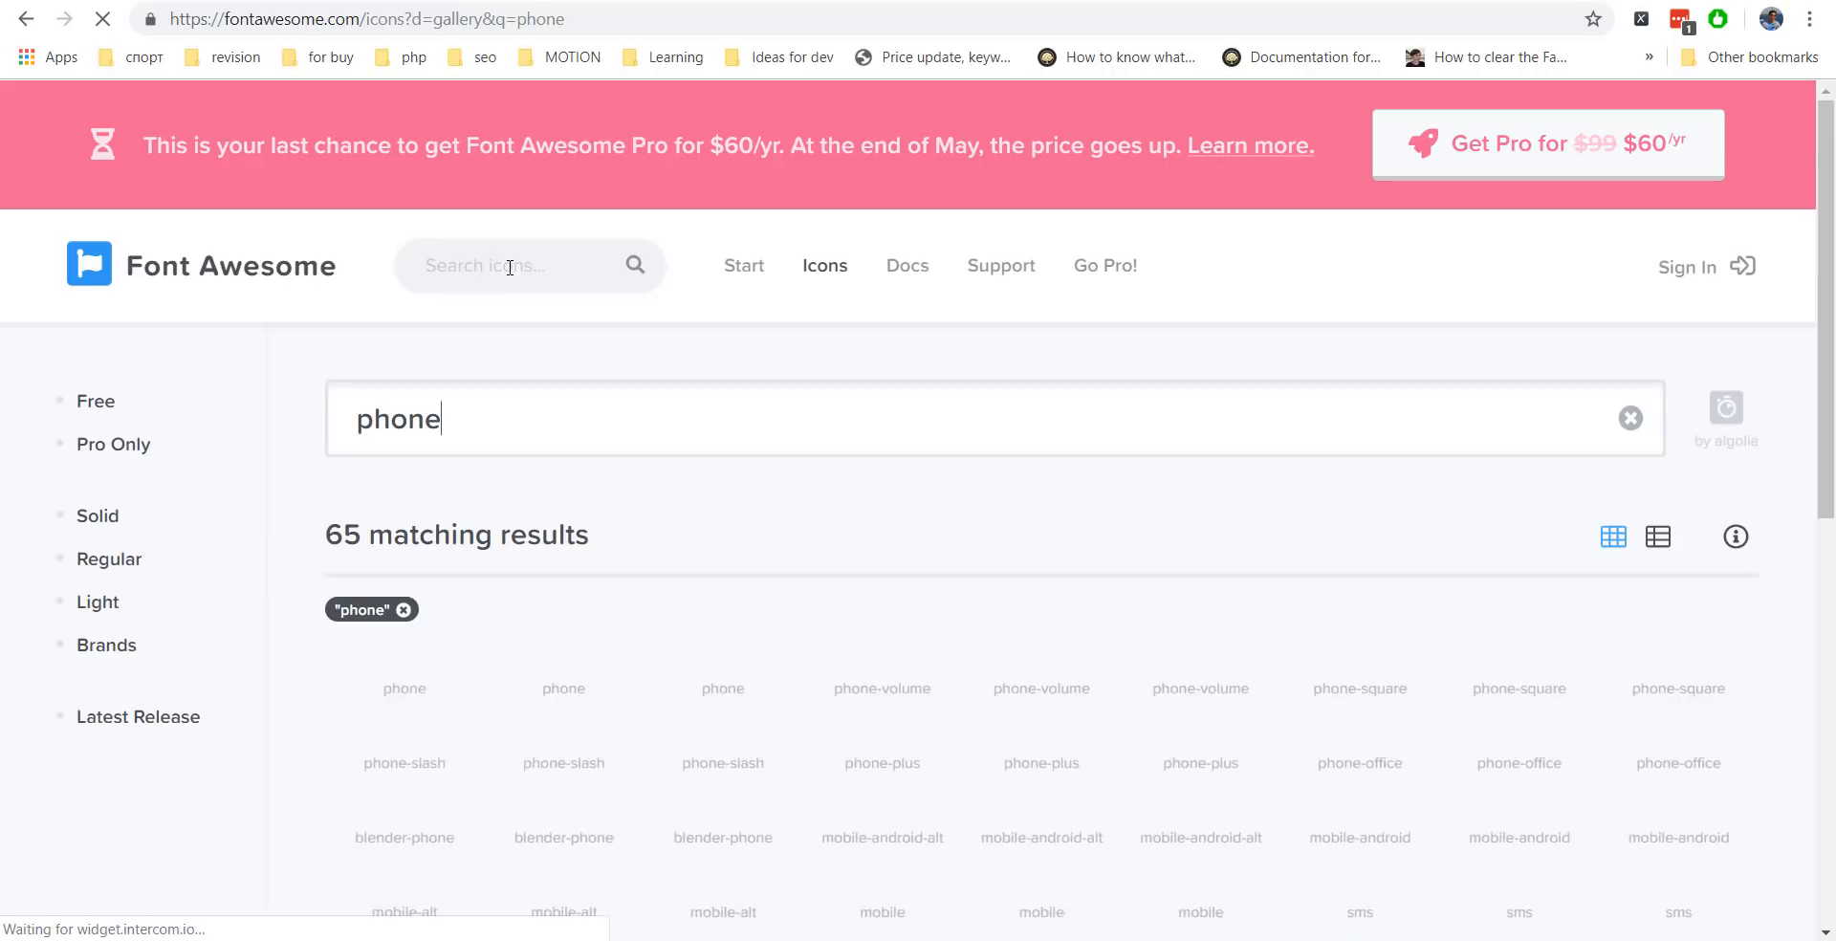
scroll(1201, 246, "down", 4)
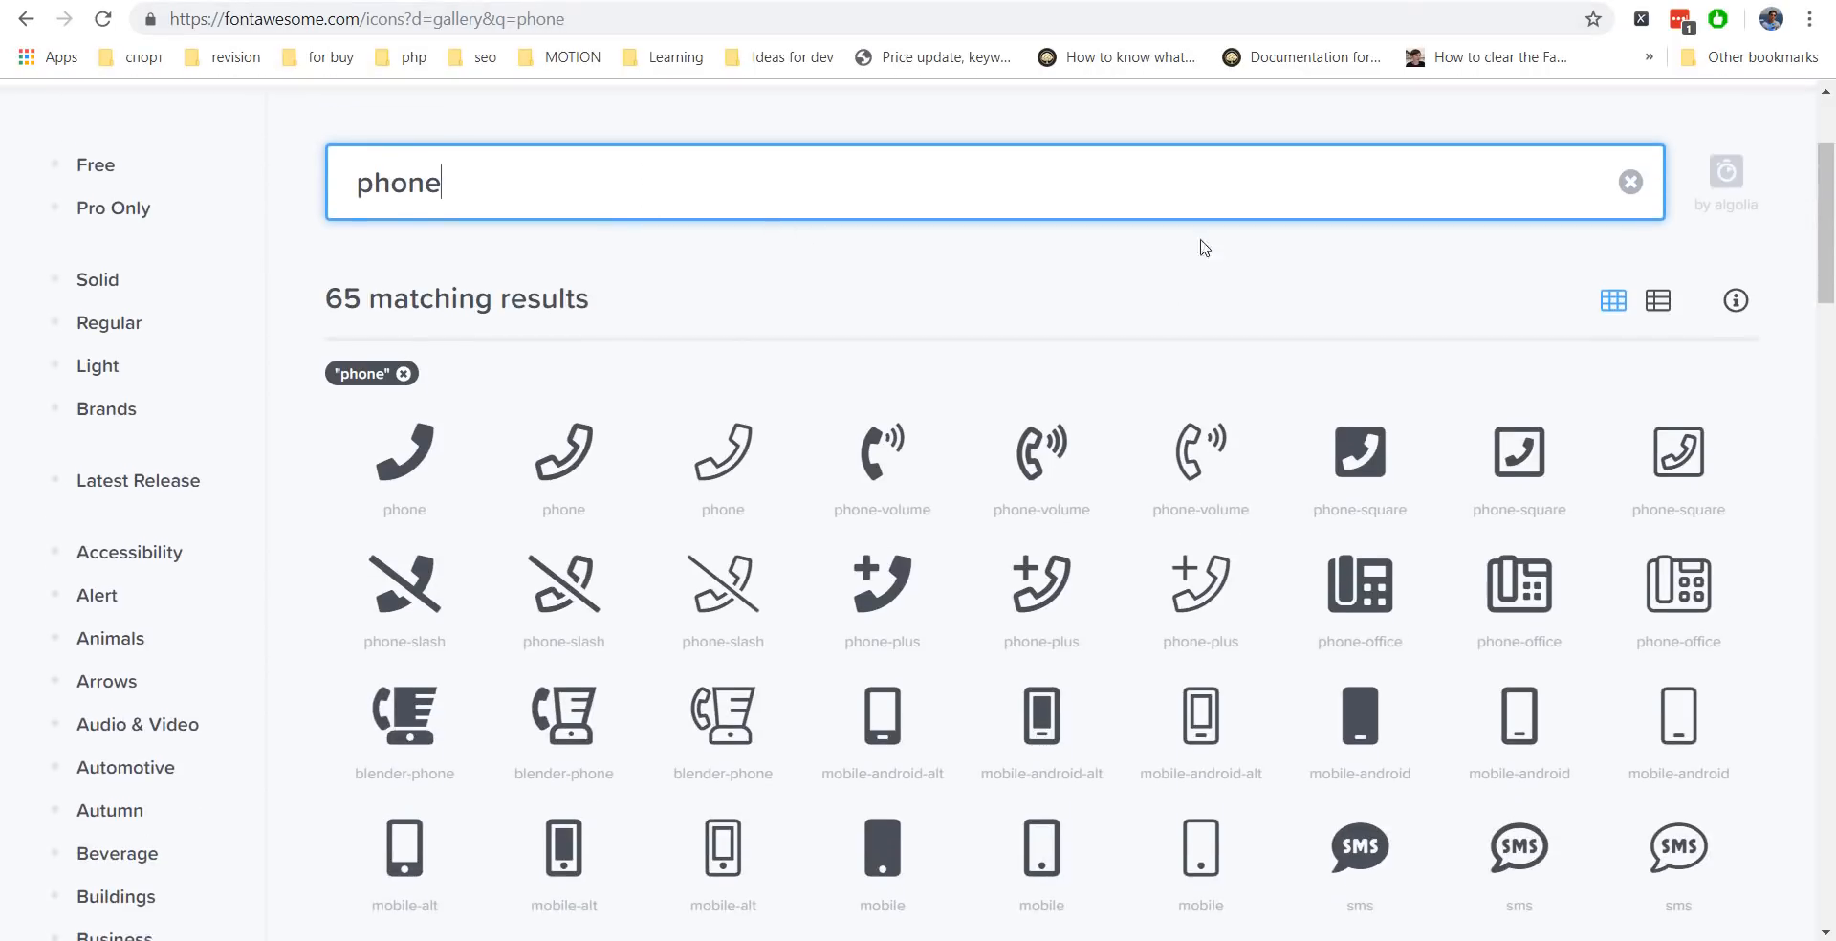
left_click(913, 592)
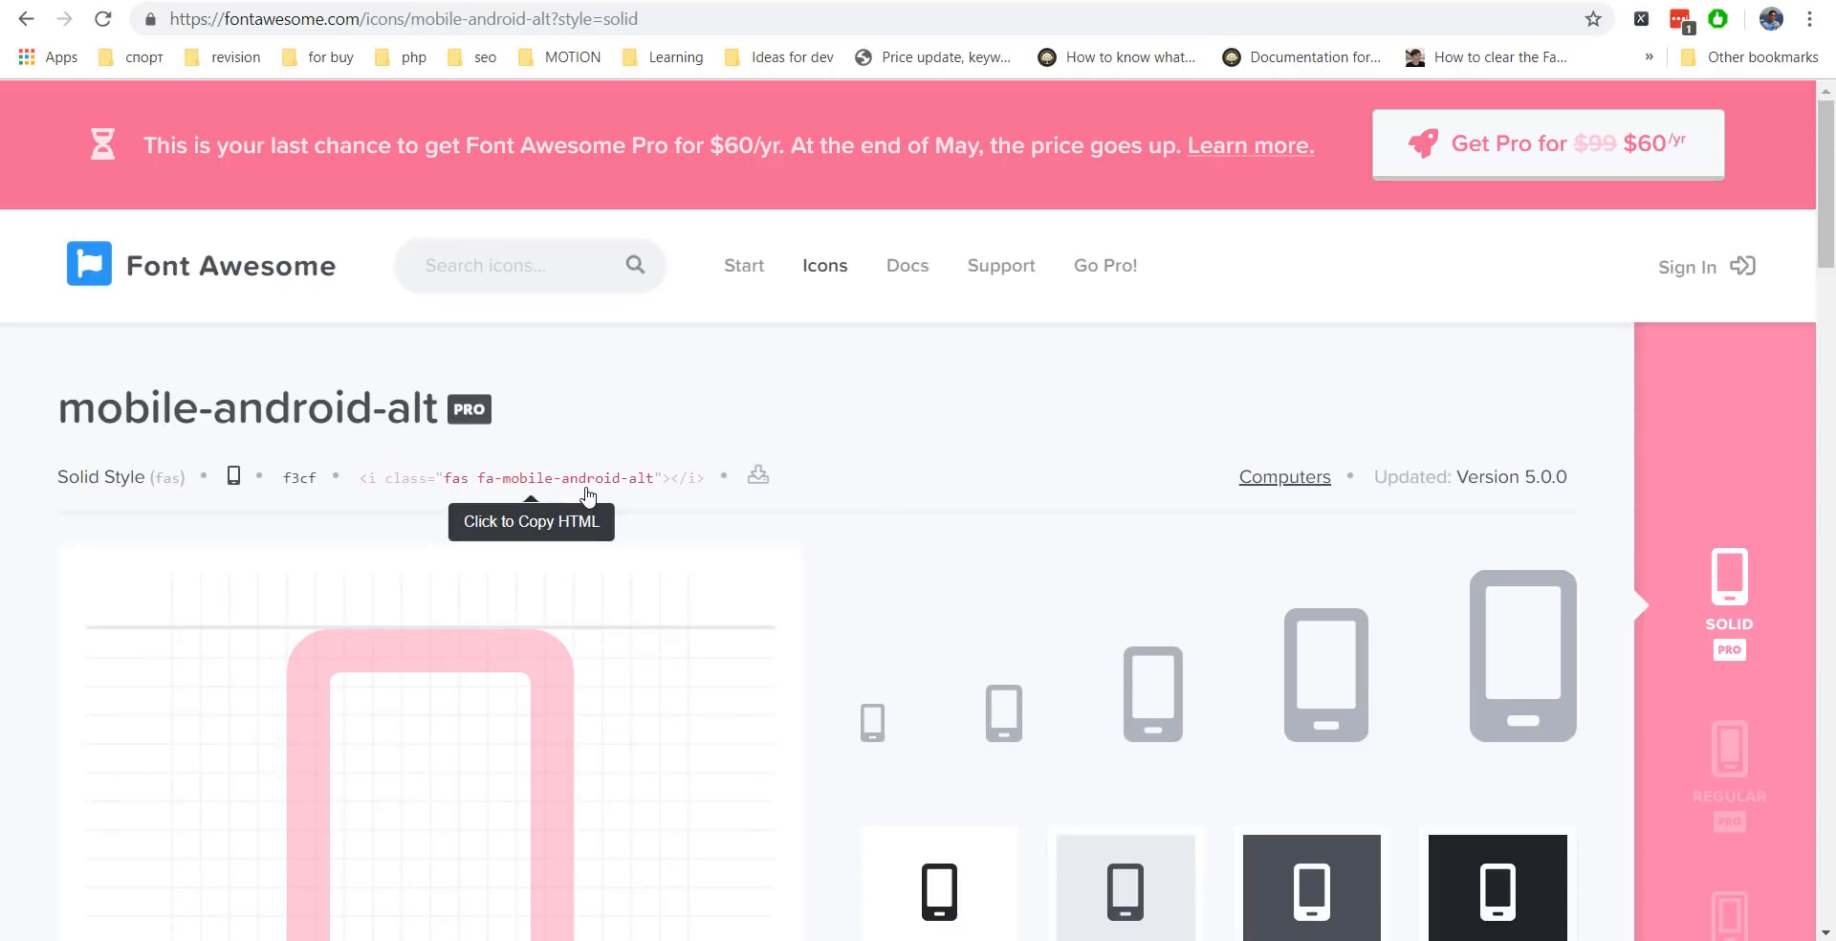
left_click(239, 1)
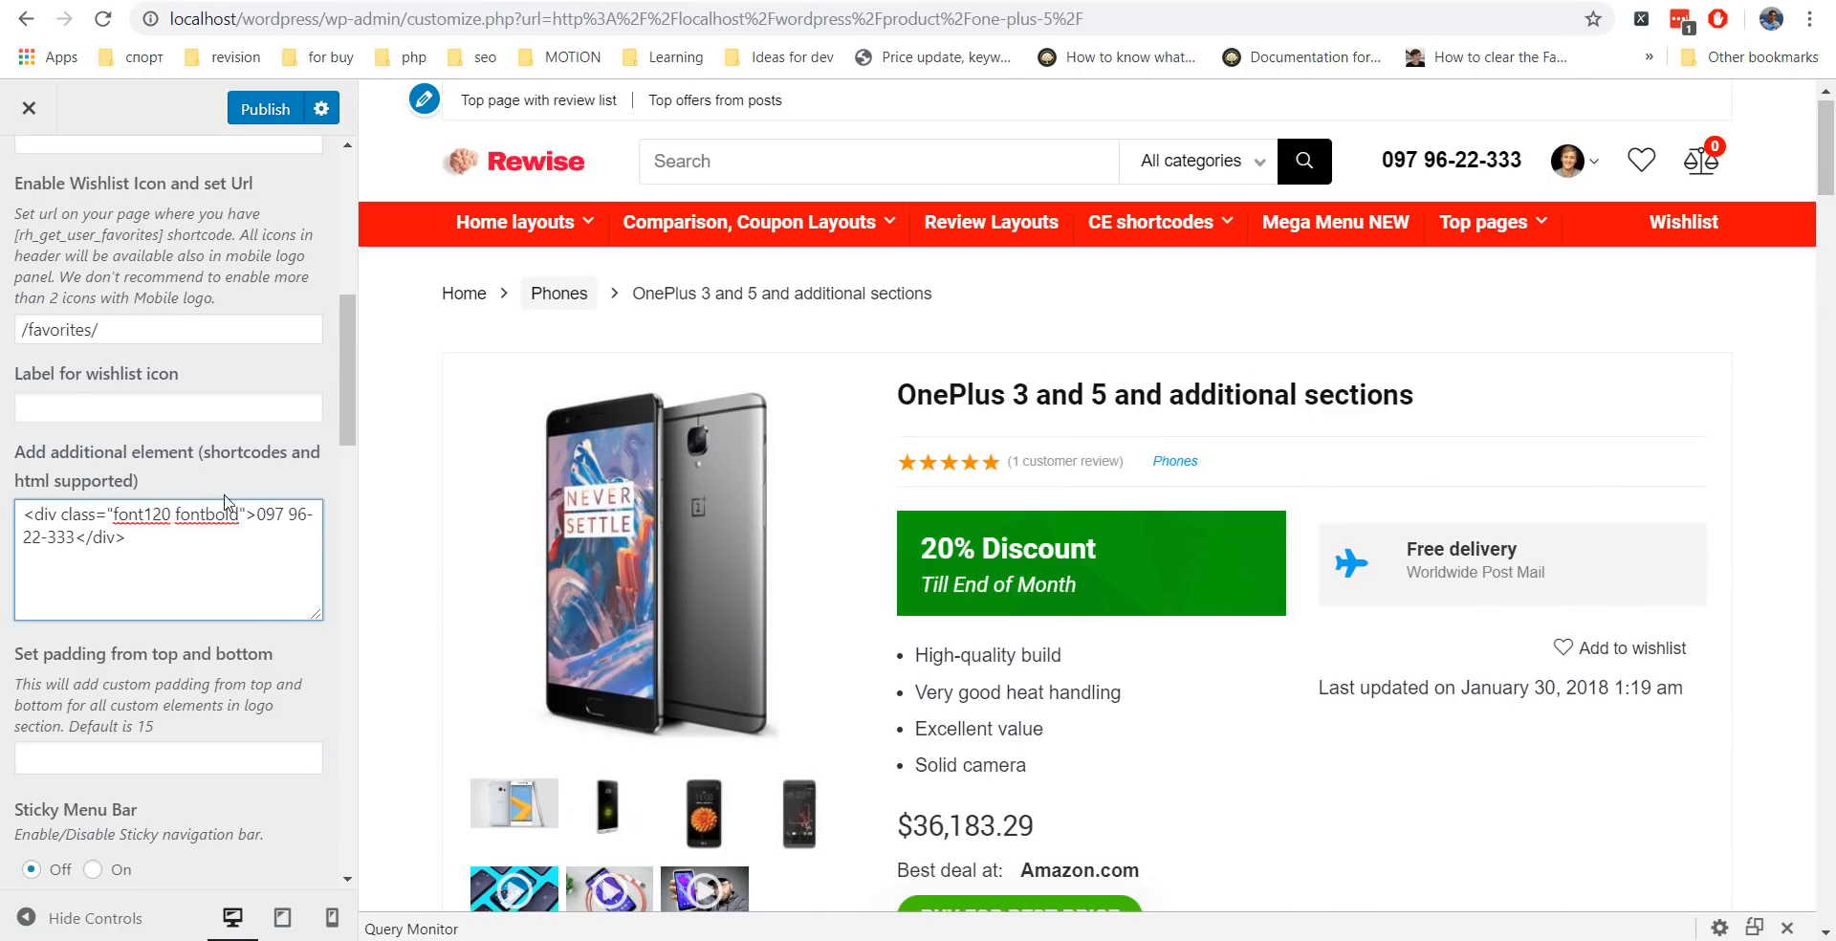
Paste the mobile icon before the phone number and add the rehub-main-color class to the div.
type("<i class=\"fas fa-mobile-android-alt\"></i>")
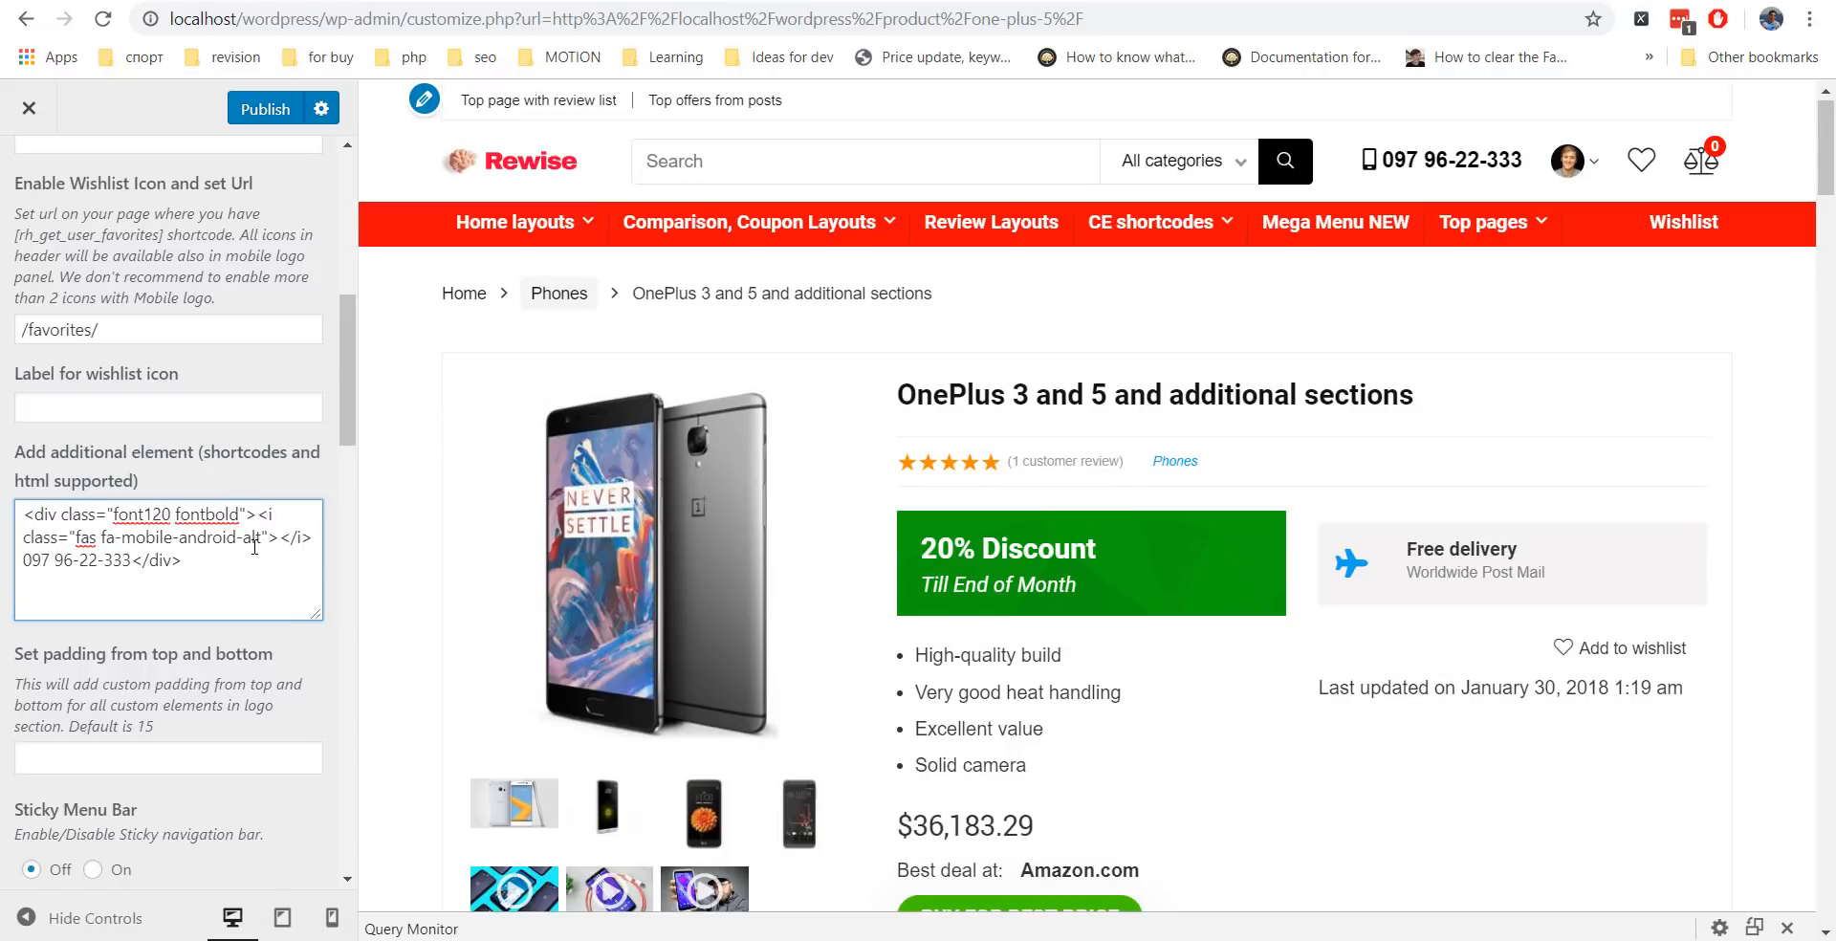
type("rehub-m")
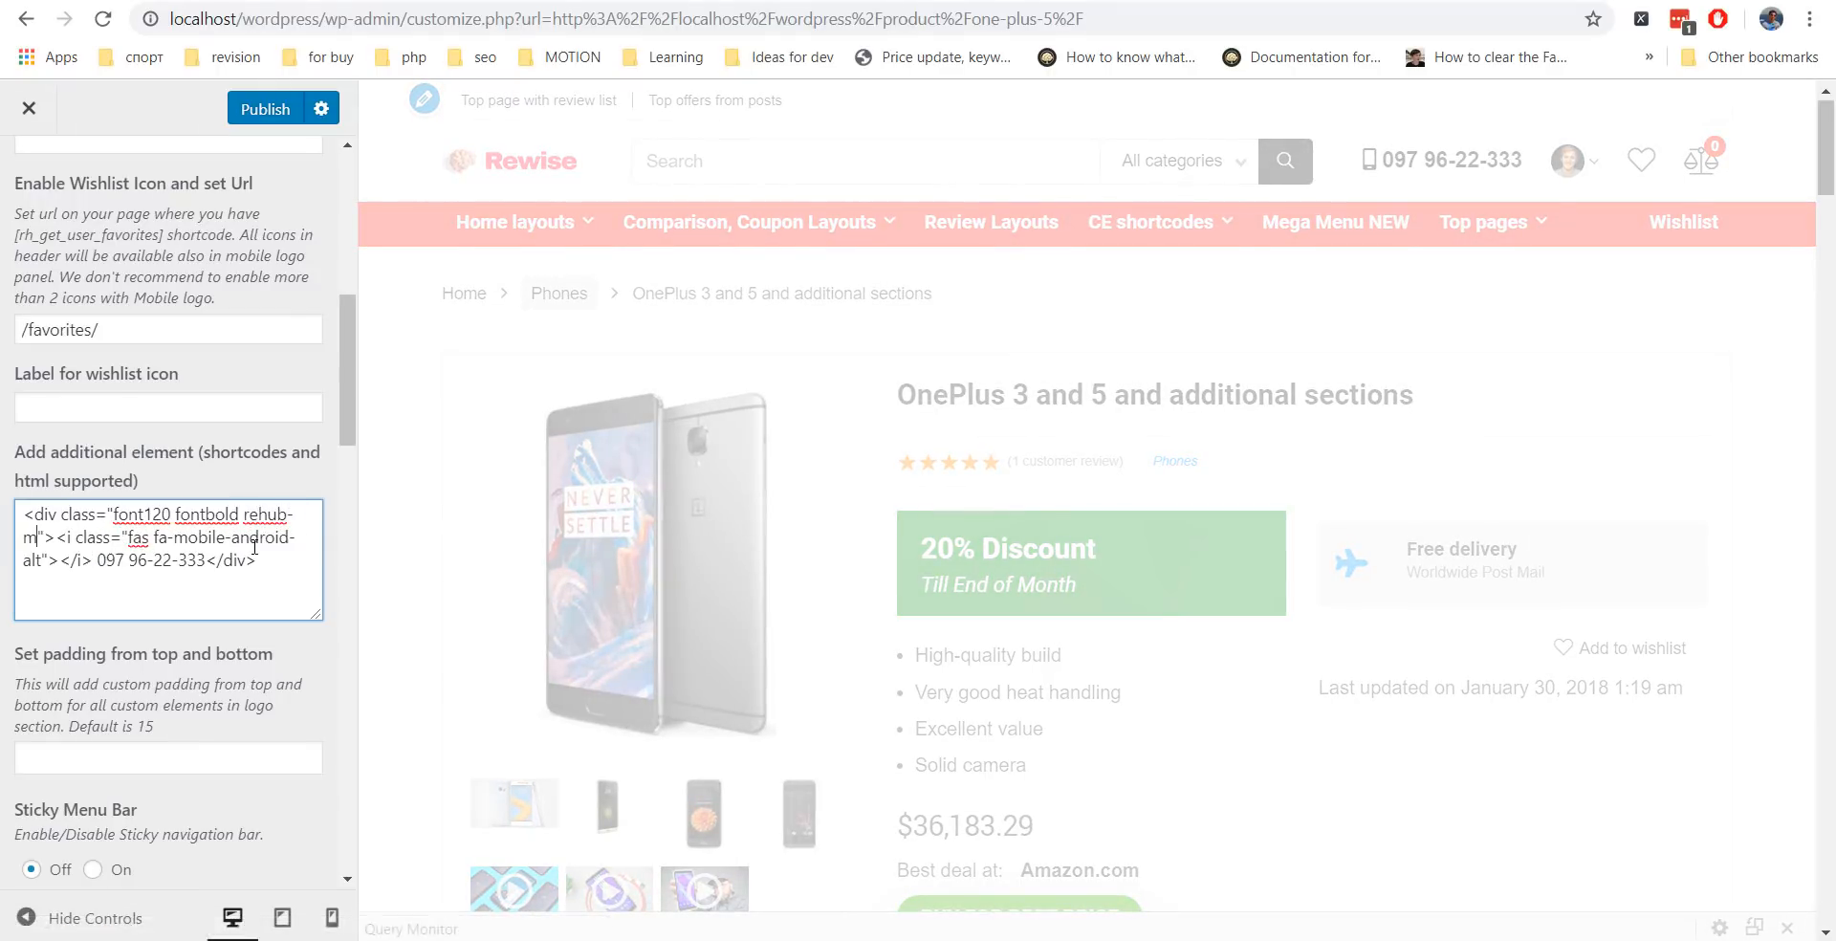
type("ain-color")
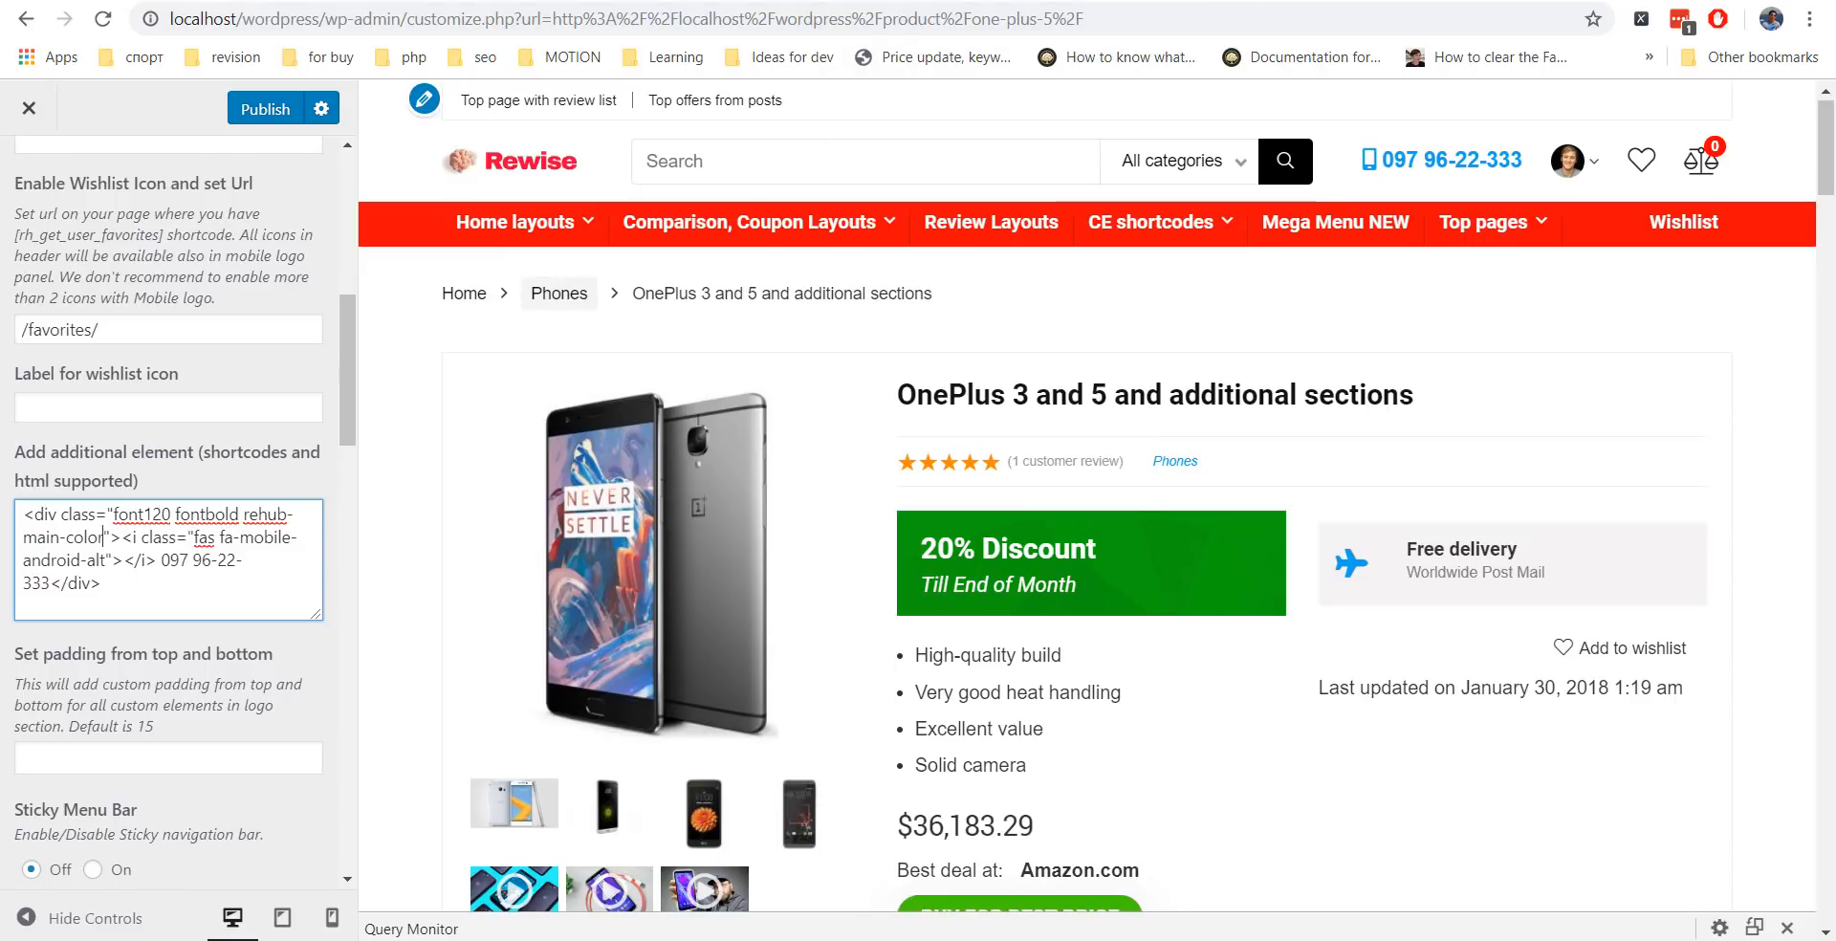
left_click(1100, 2)
Read the Formating and styles section of Advanced tips > Helper classes and functions.
scroll(127, 414, "down", 10)
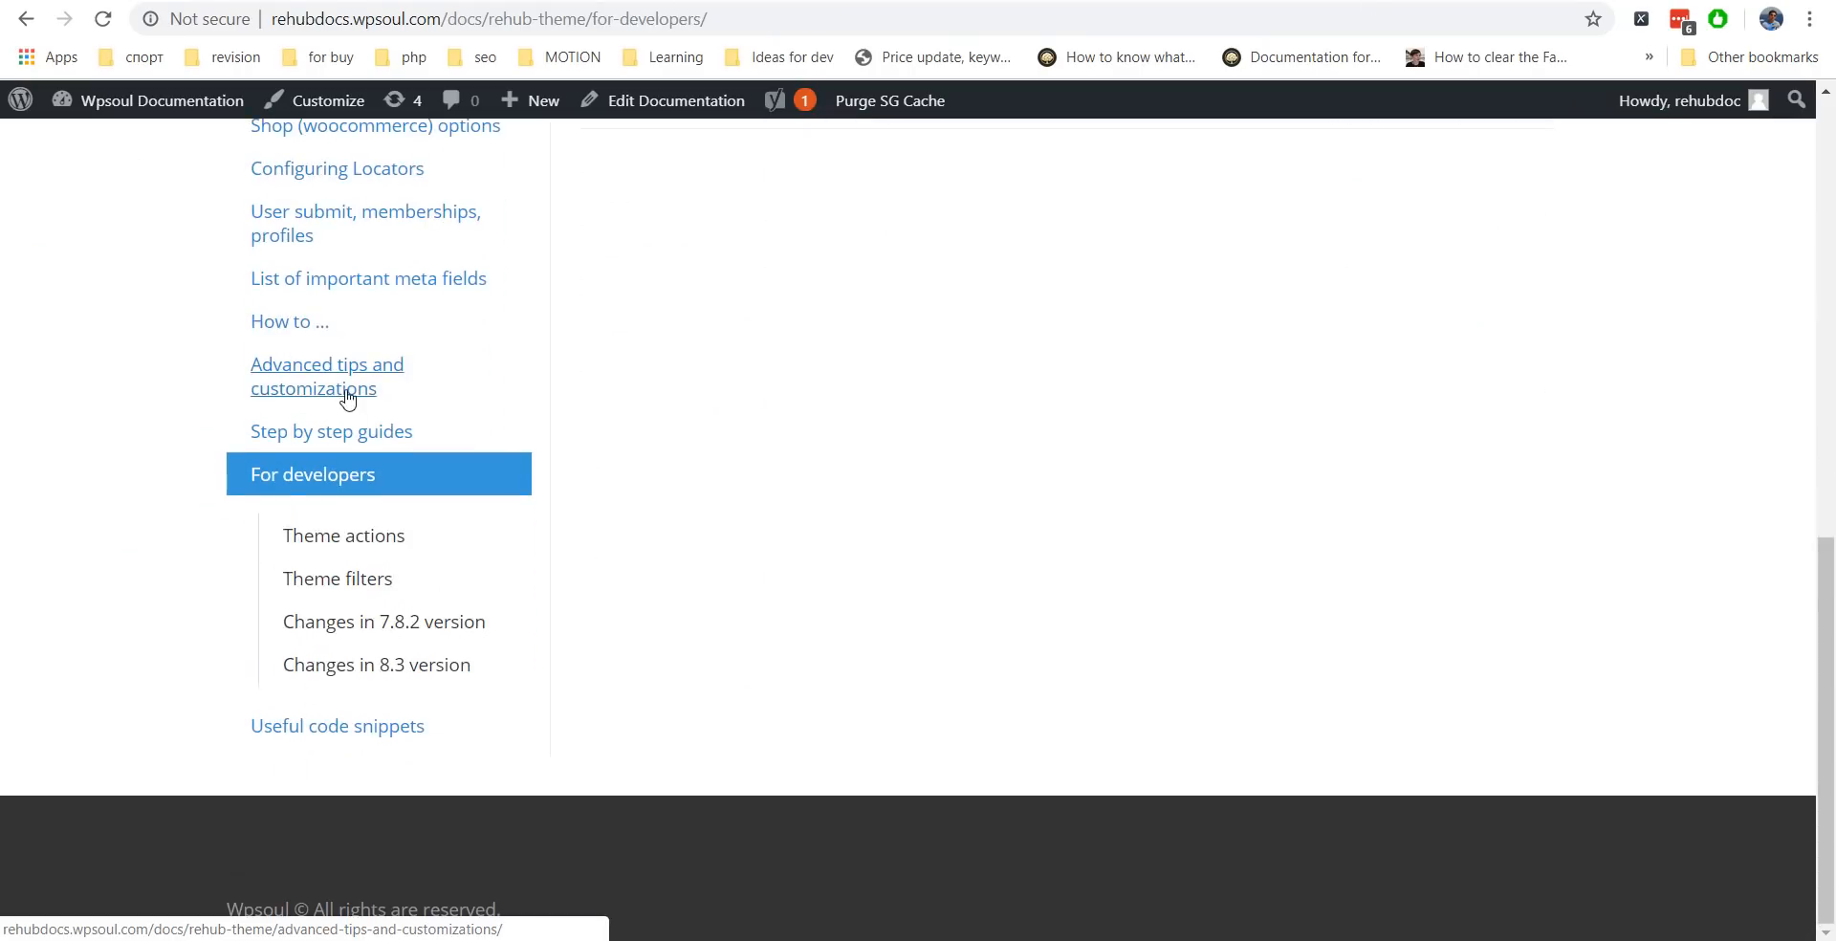
left_click(402, 390)
scroll(537, 463, "down", 5)
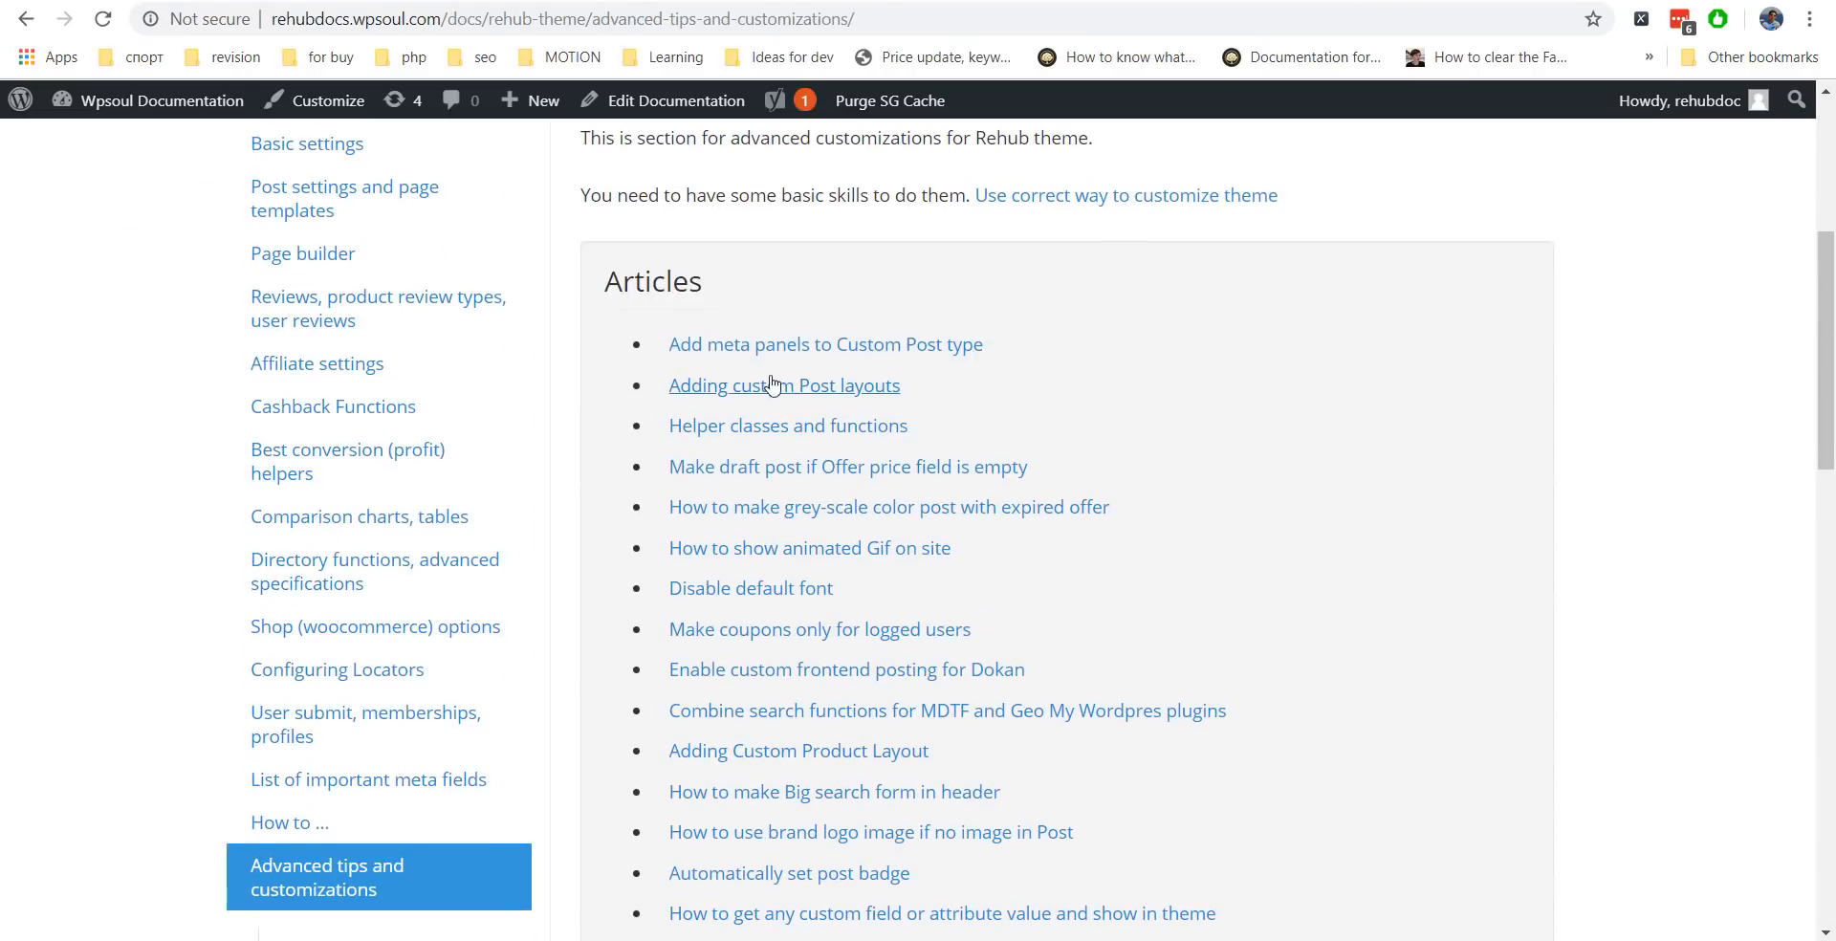
left_click(680, 426)
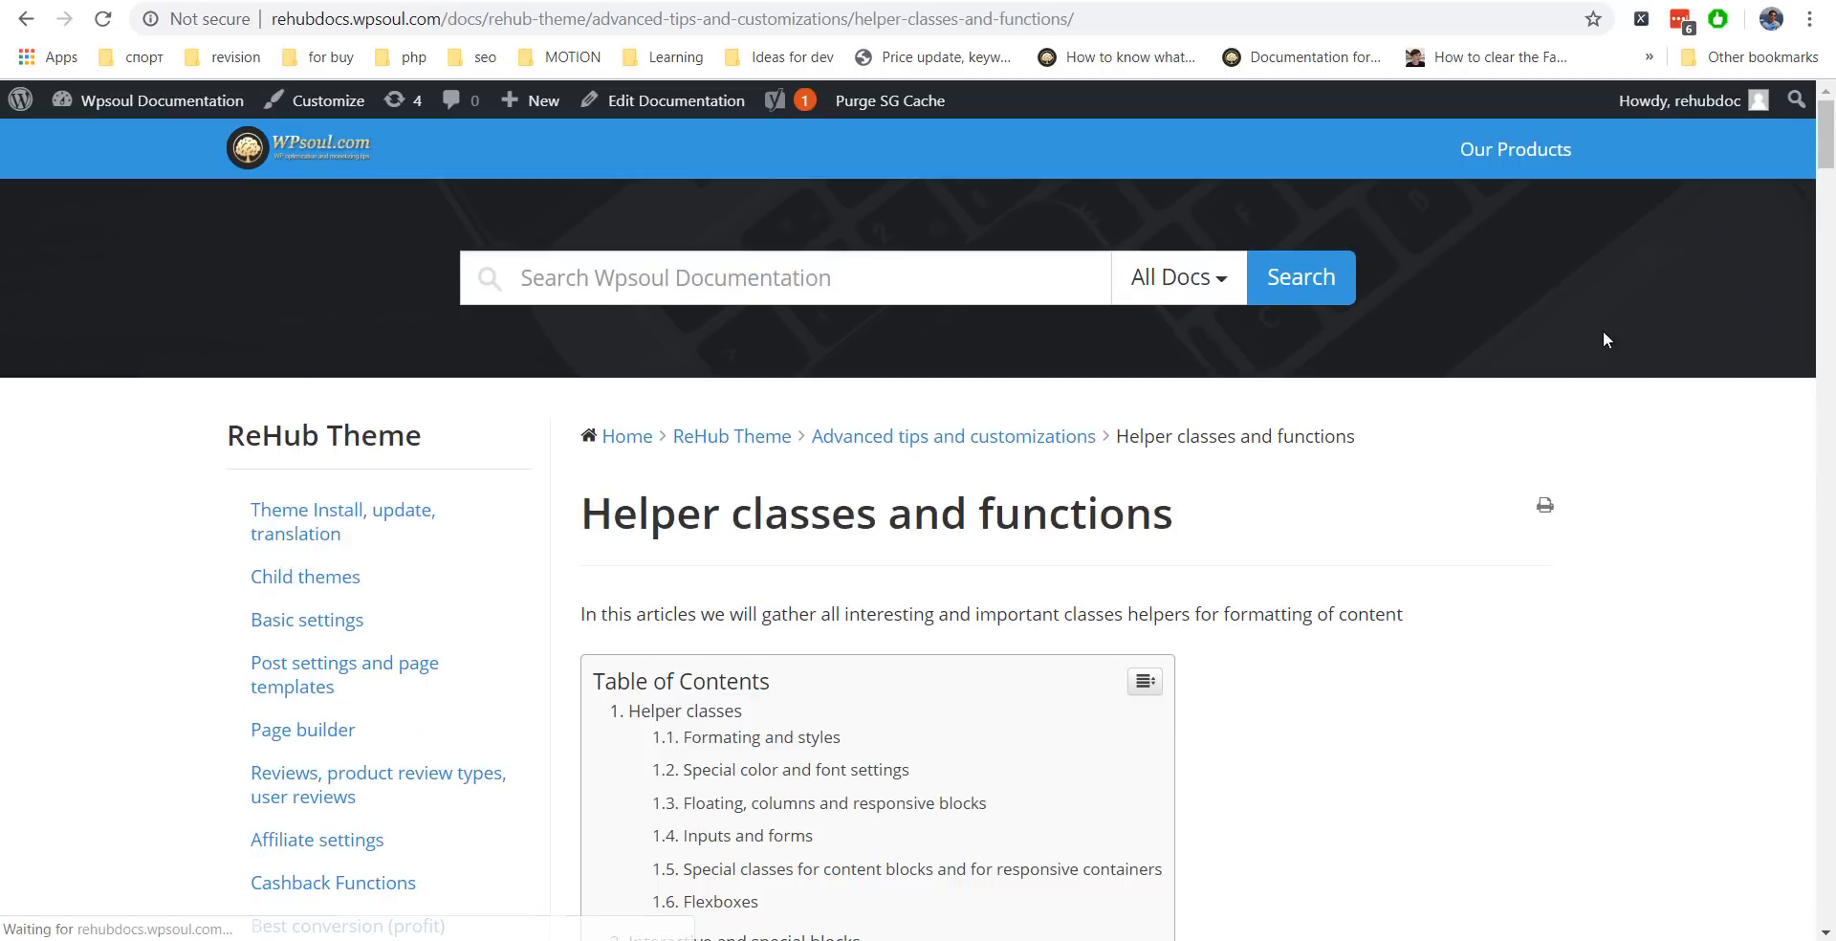
left_click(813, 384)
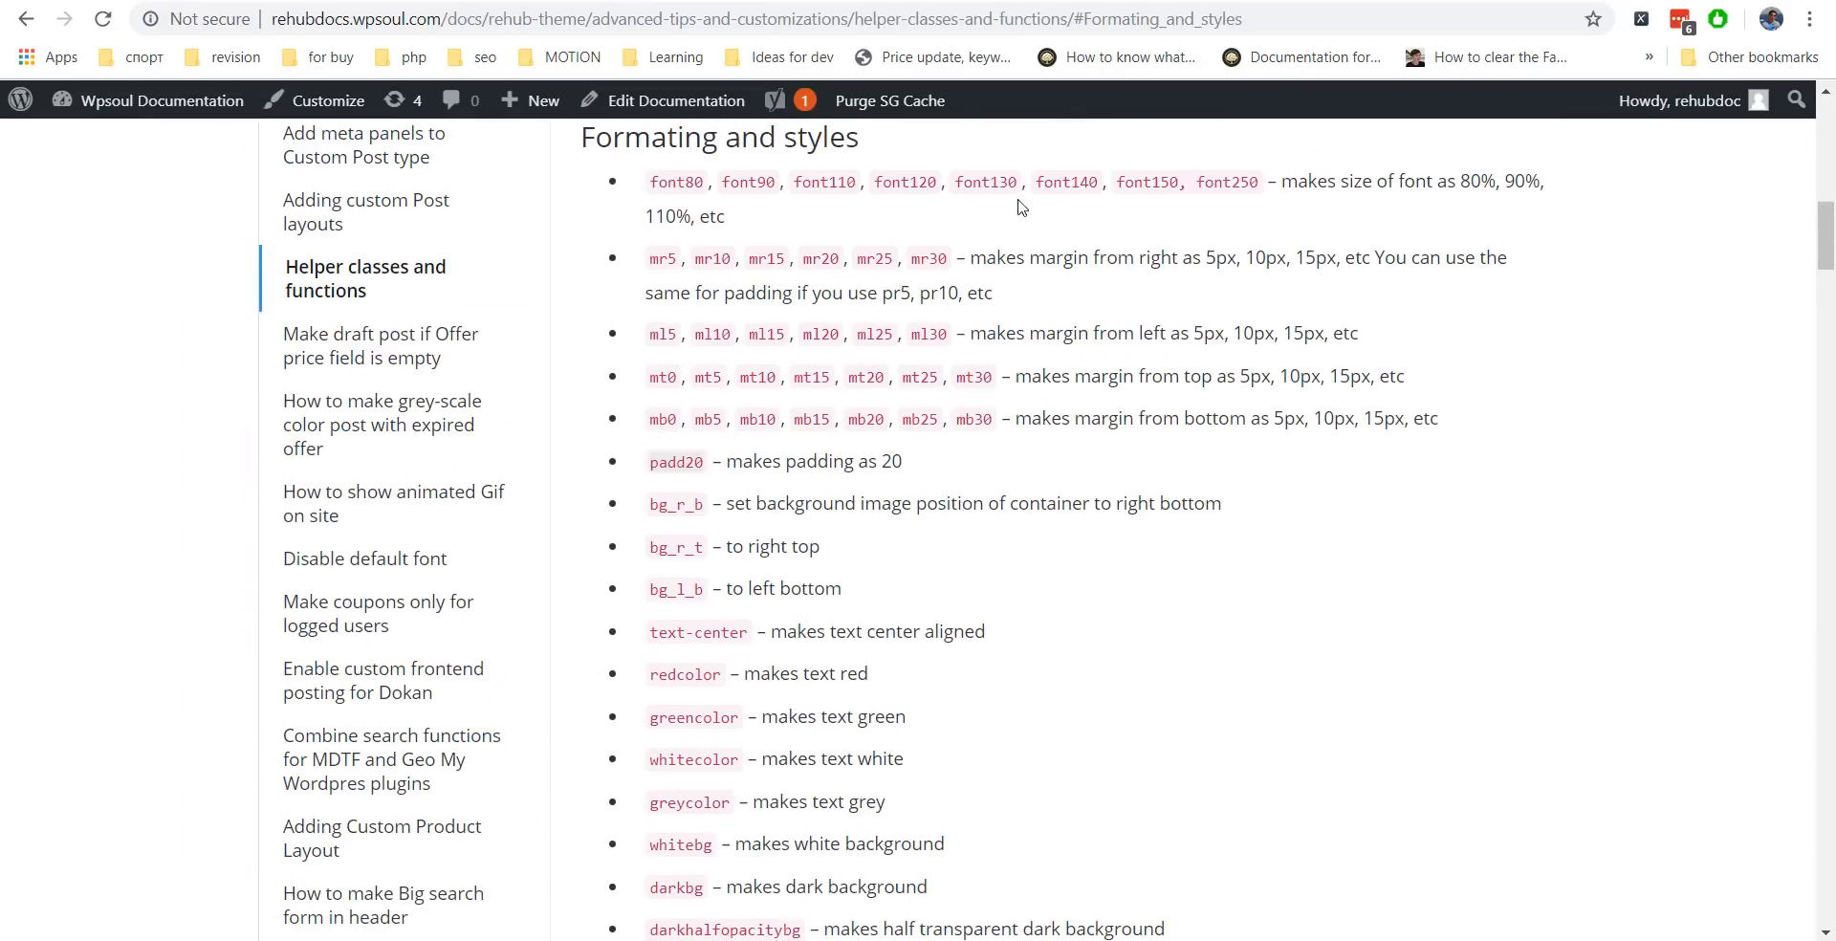
scroll(1126, 334, "down", 6)
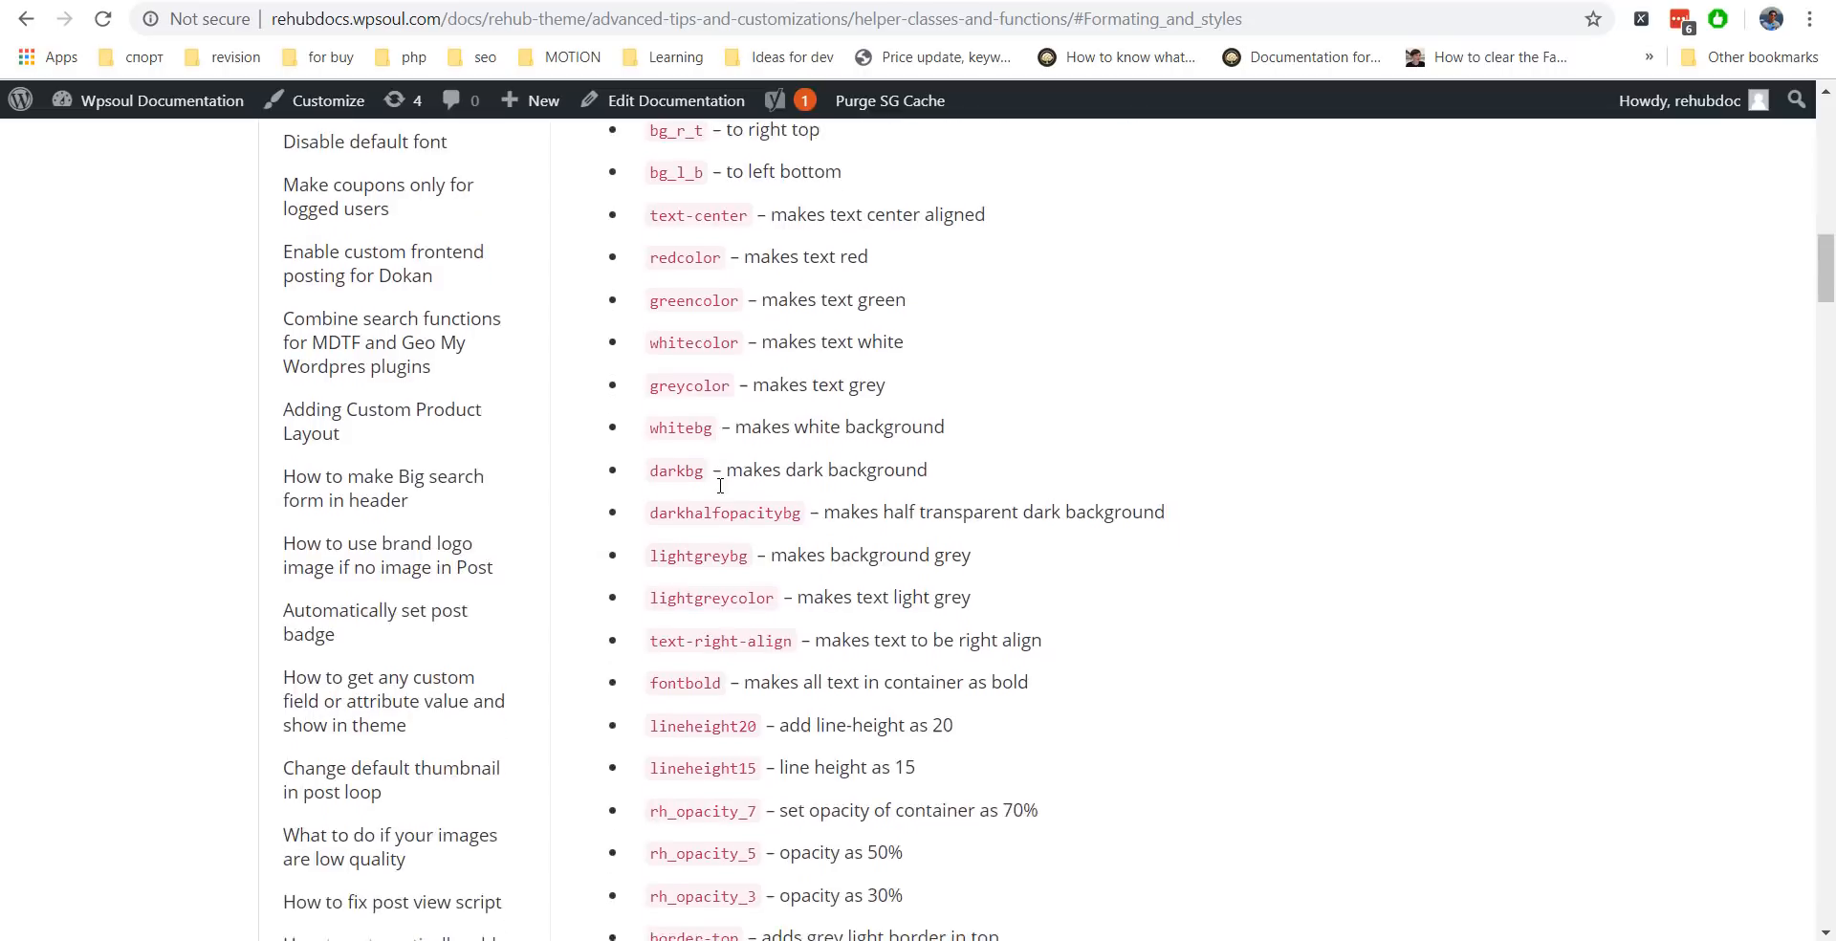
scroll(751, 489, "down", 9)
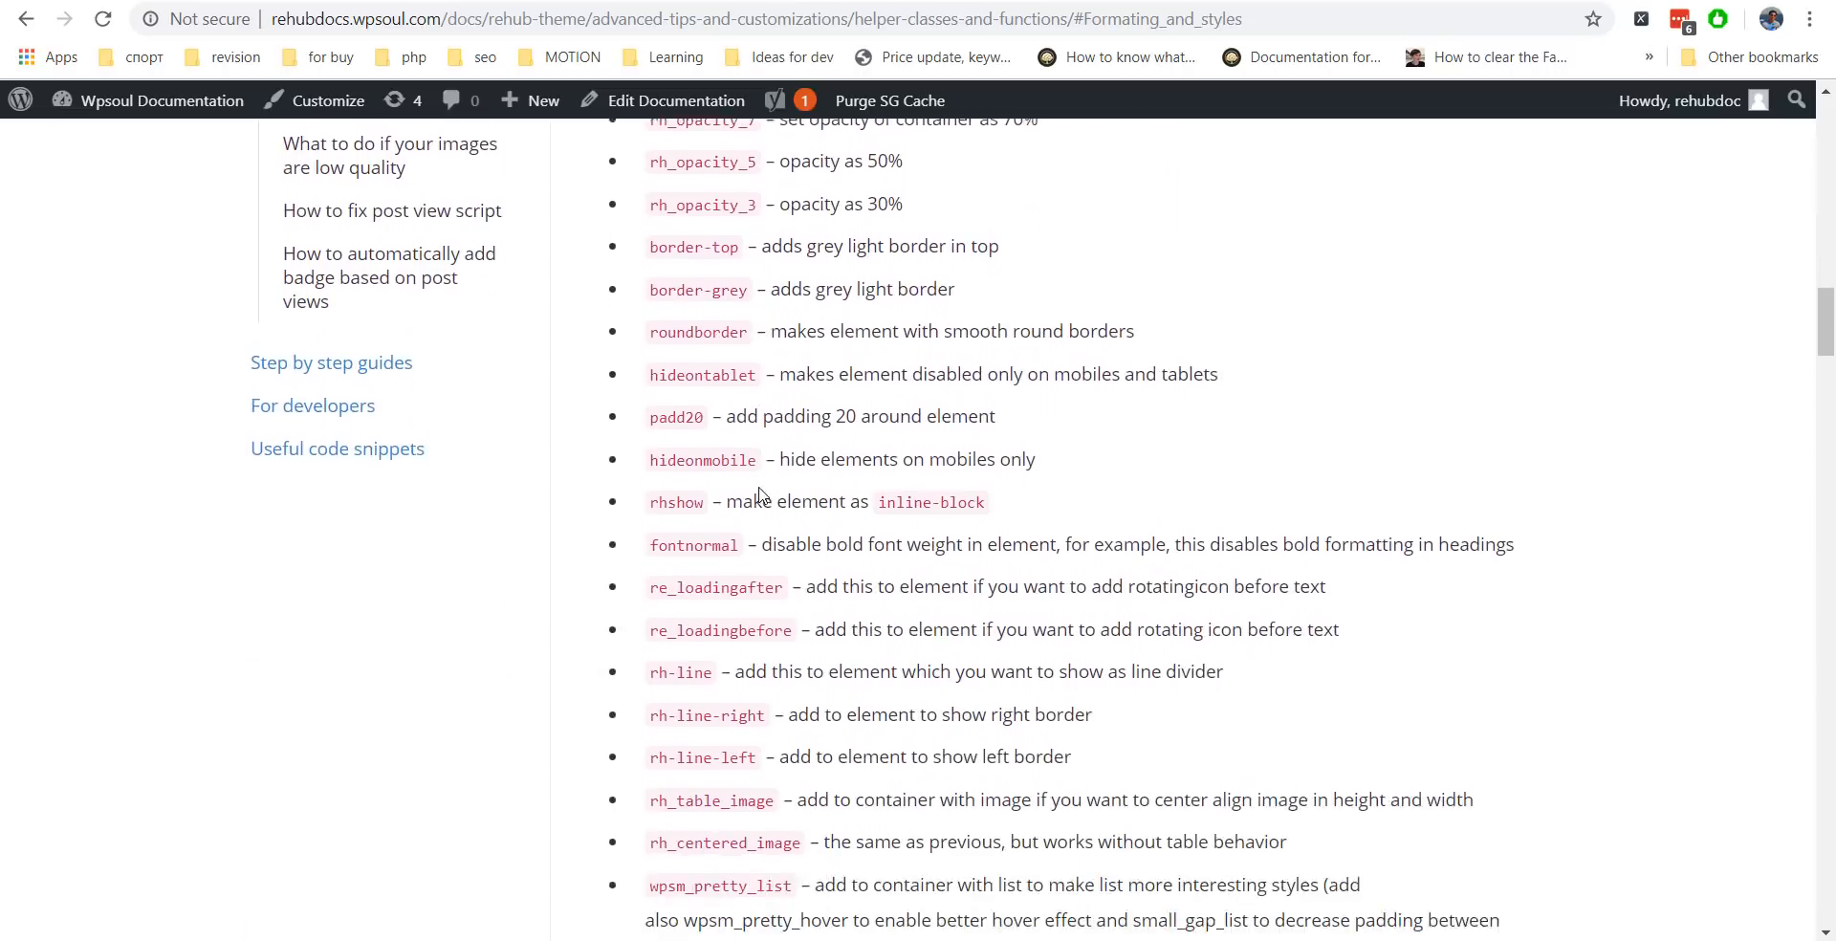
scroll(863, 426, "down", 4)
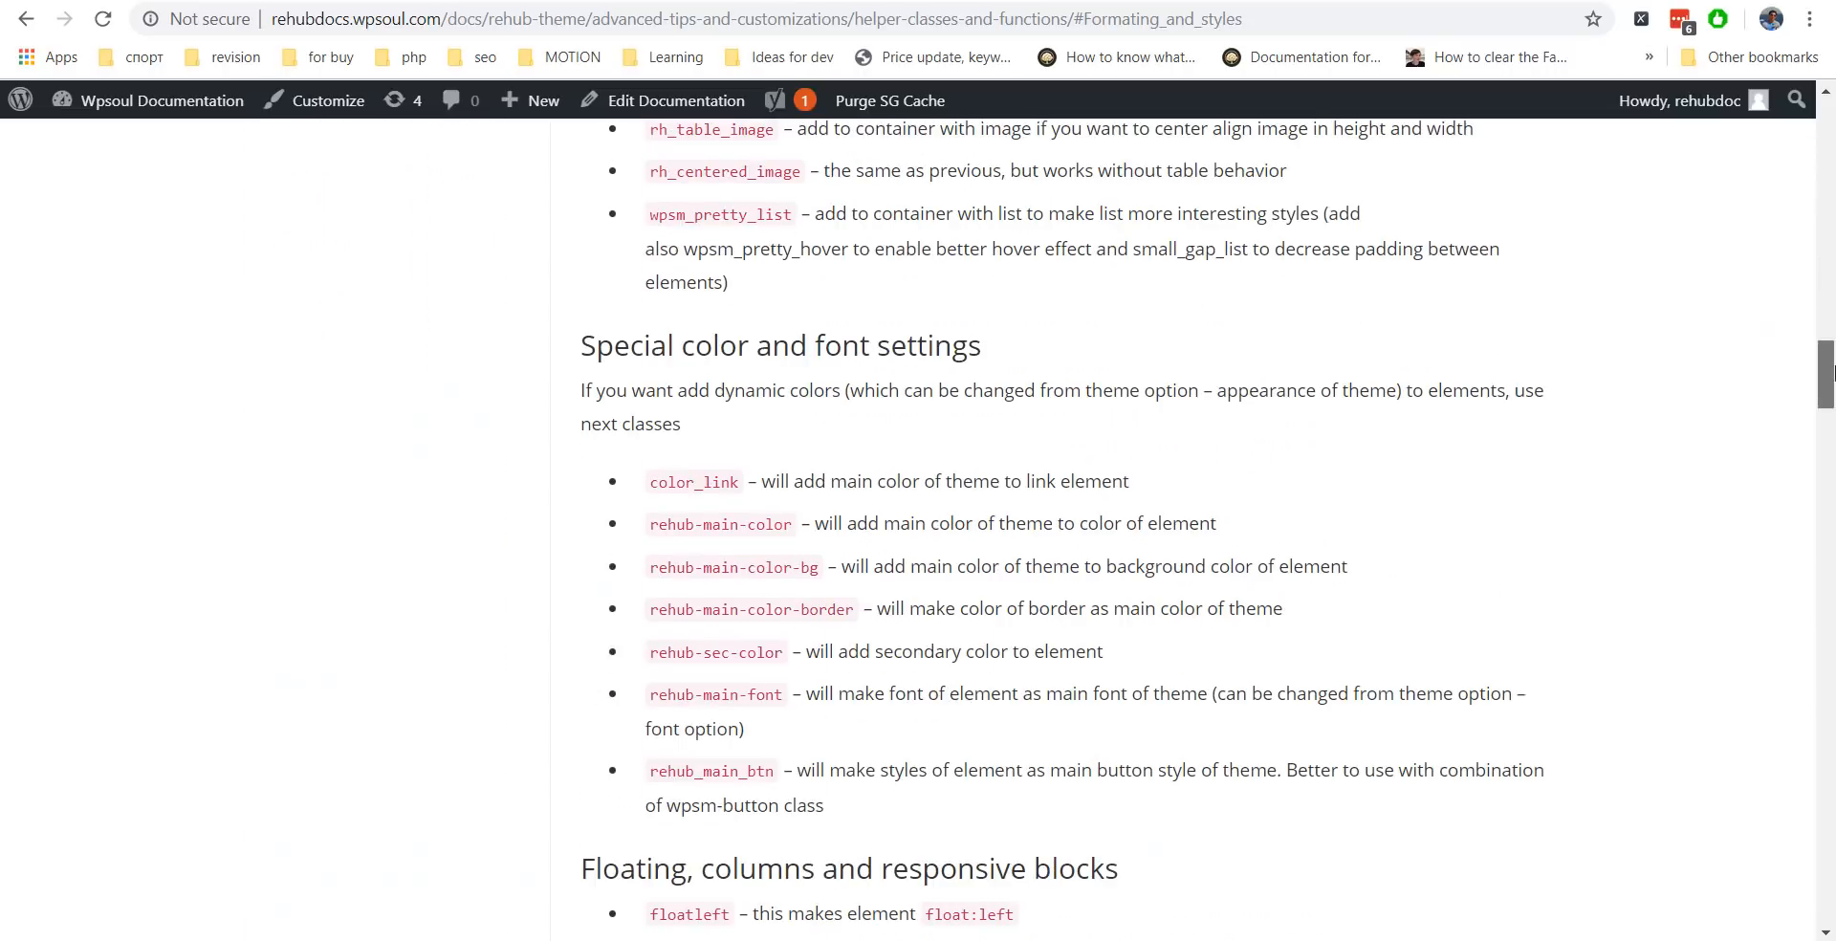
key("alt+Left")
Search the docs for 'conditional' and read the Conditional User shortcodes article.
left_click(552, 282)
type("condition")
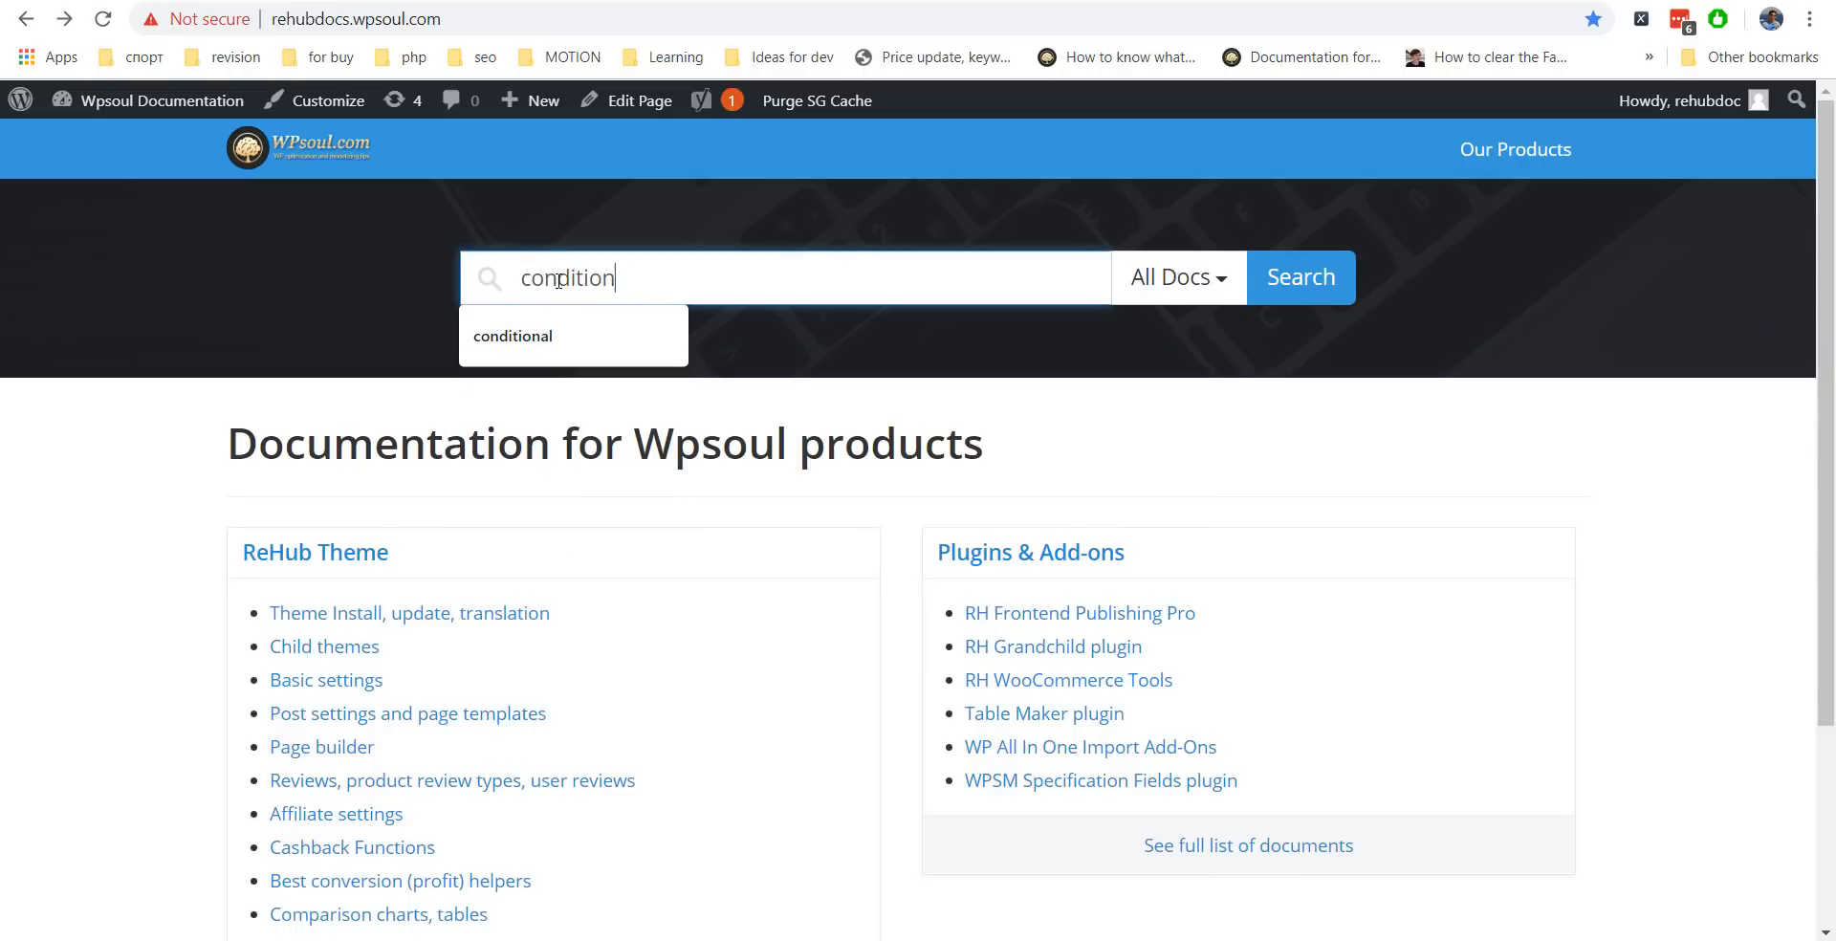
type("al")
key("Return")
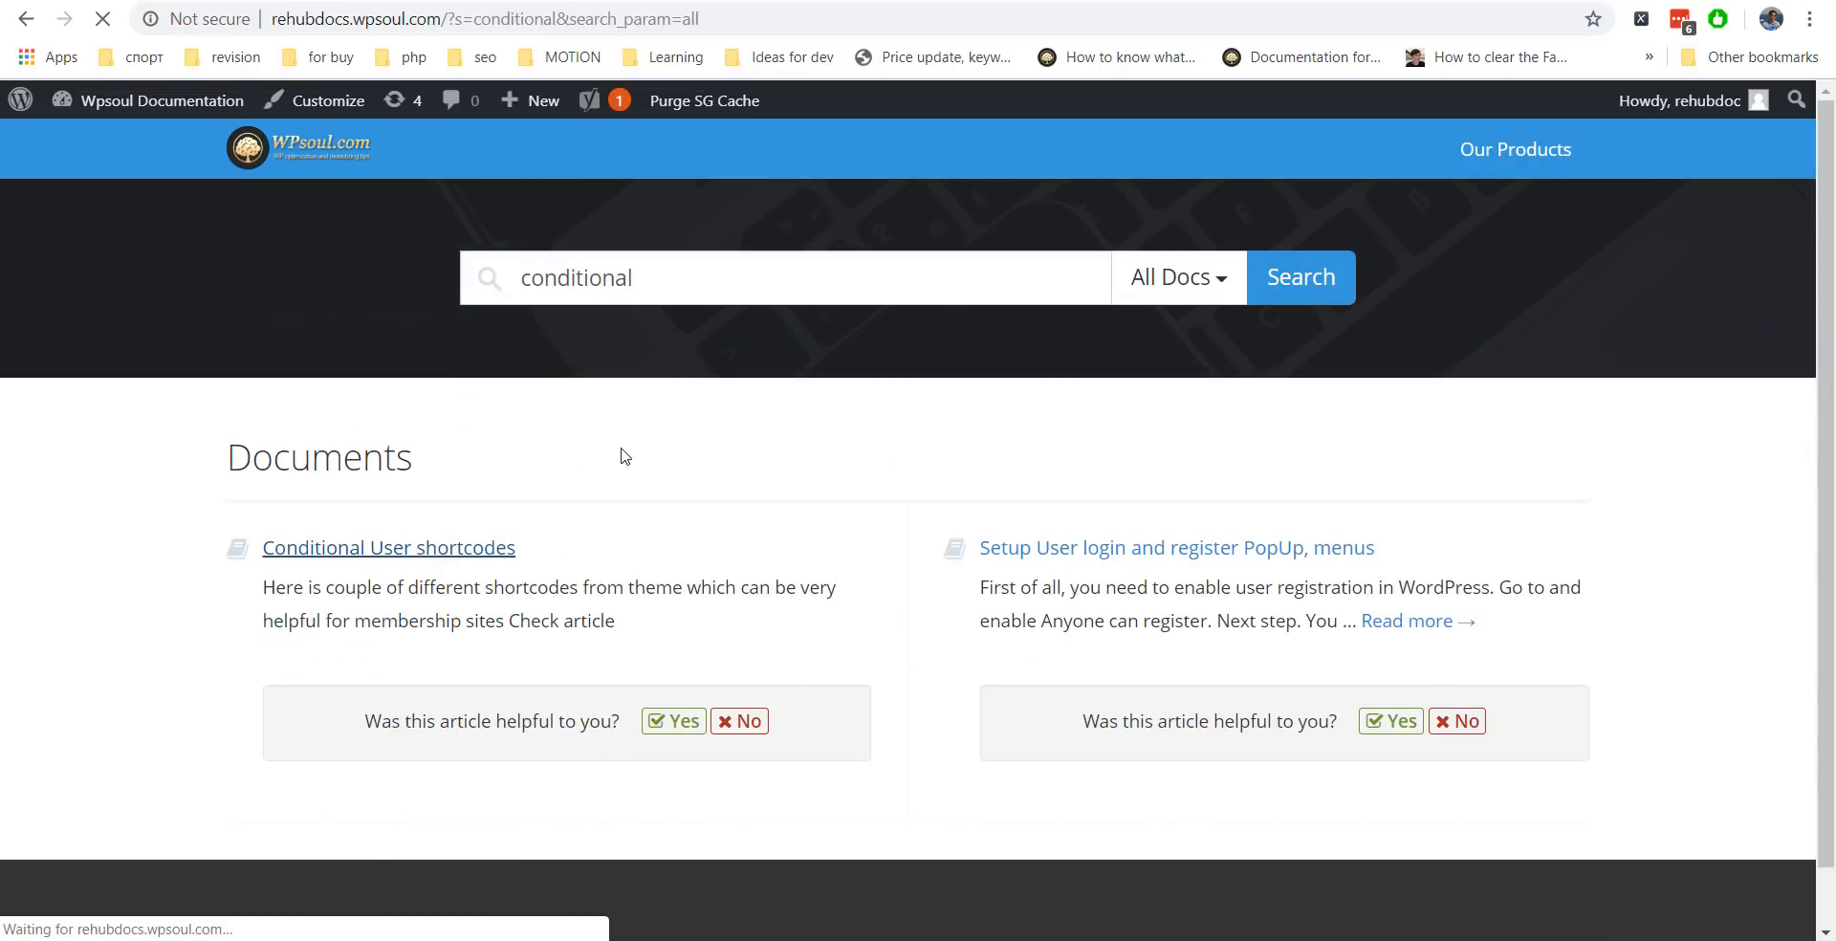
left_click(660, 678)
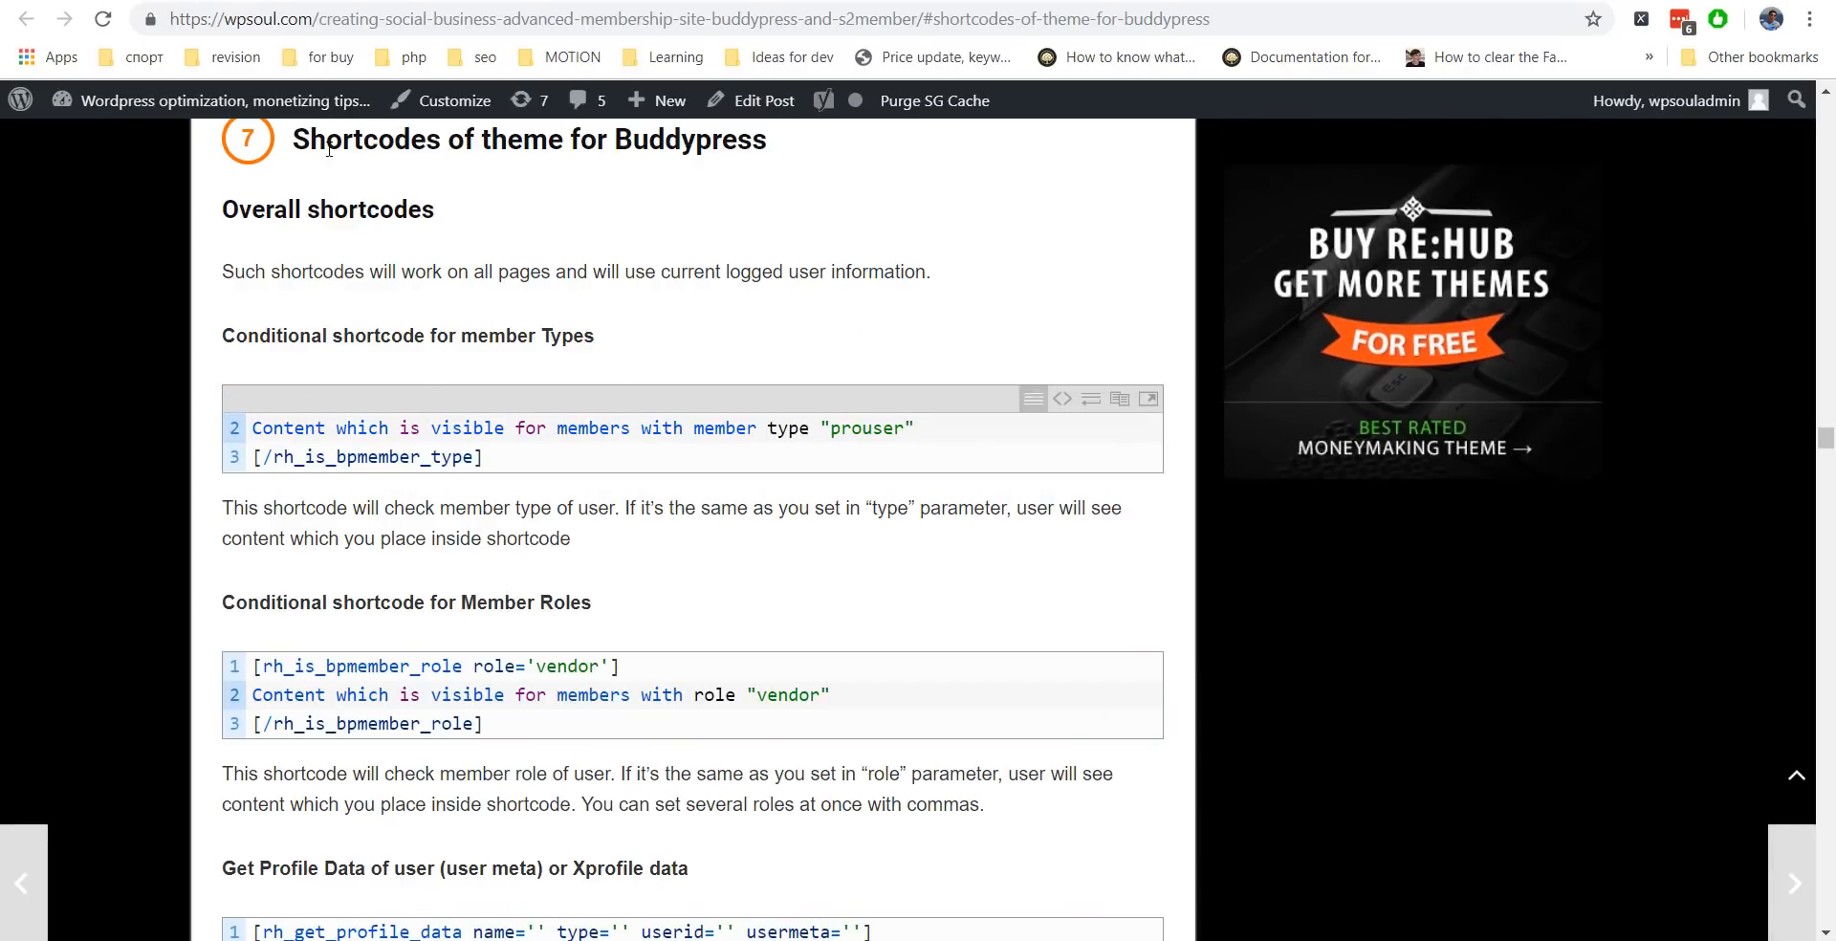
scroll(383, 449, "down", 3)
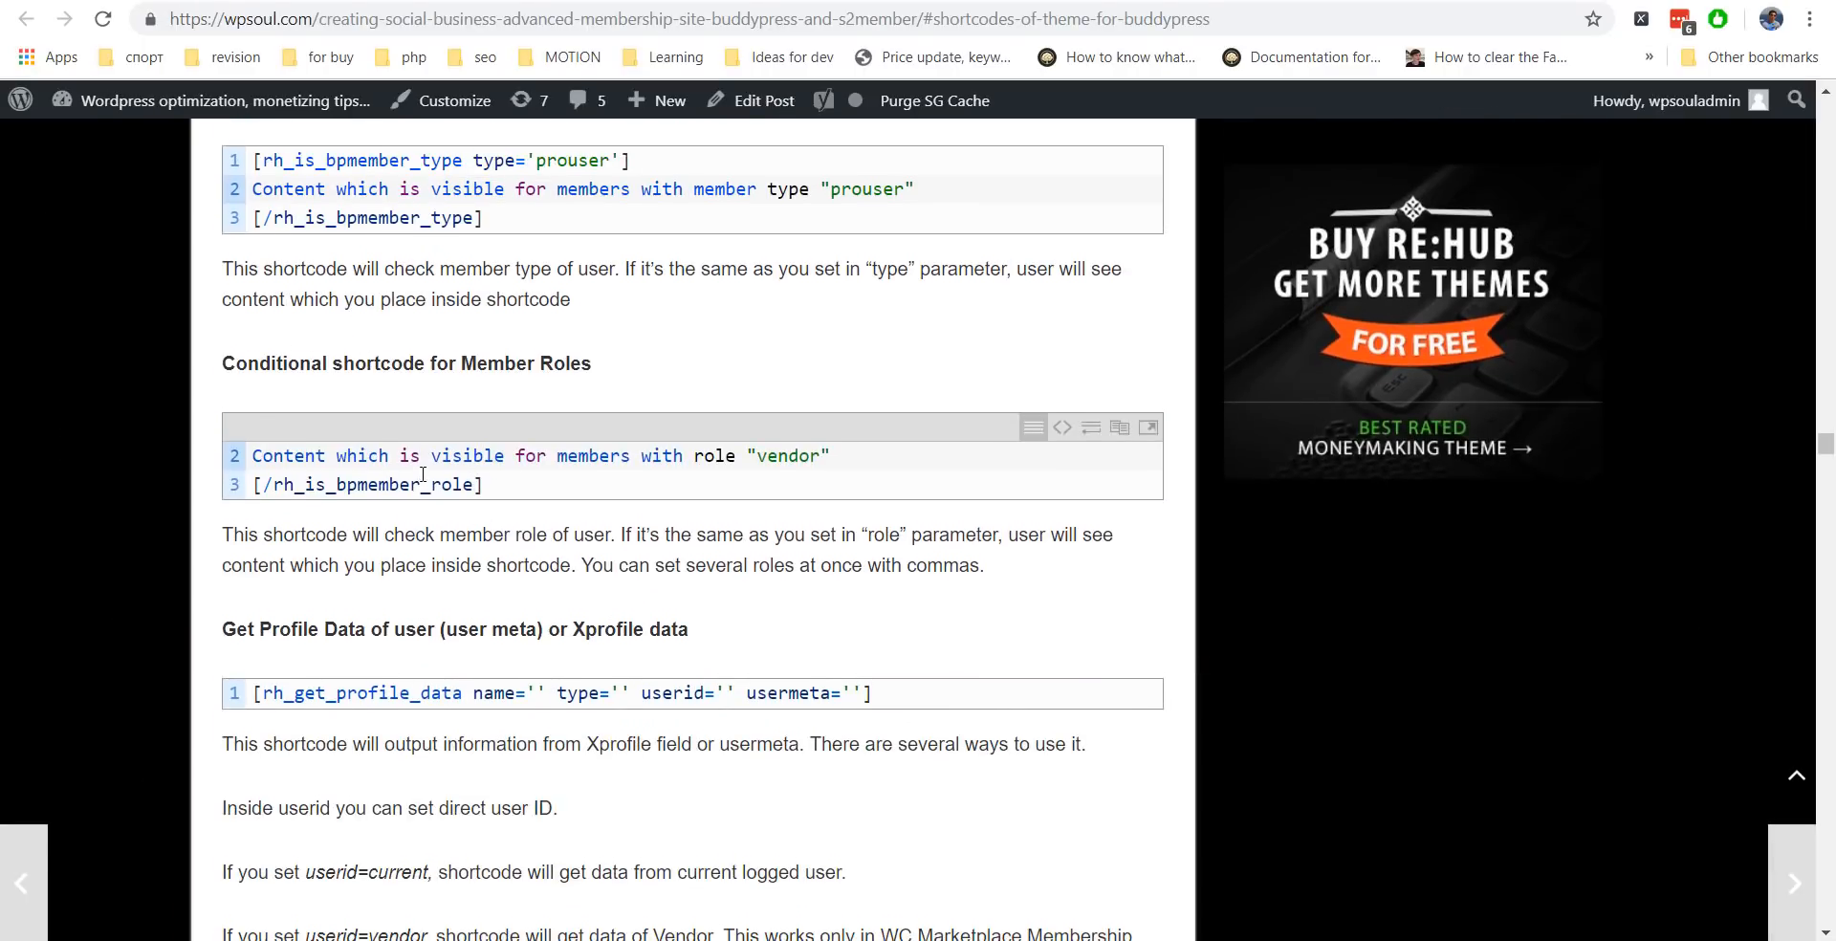
scroll(423, 475, "down", 12)
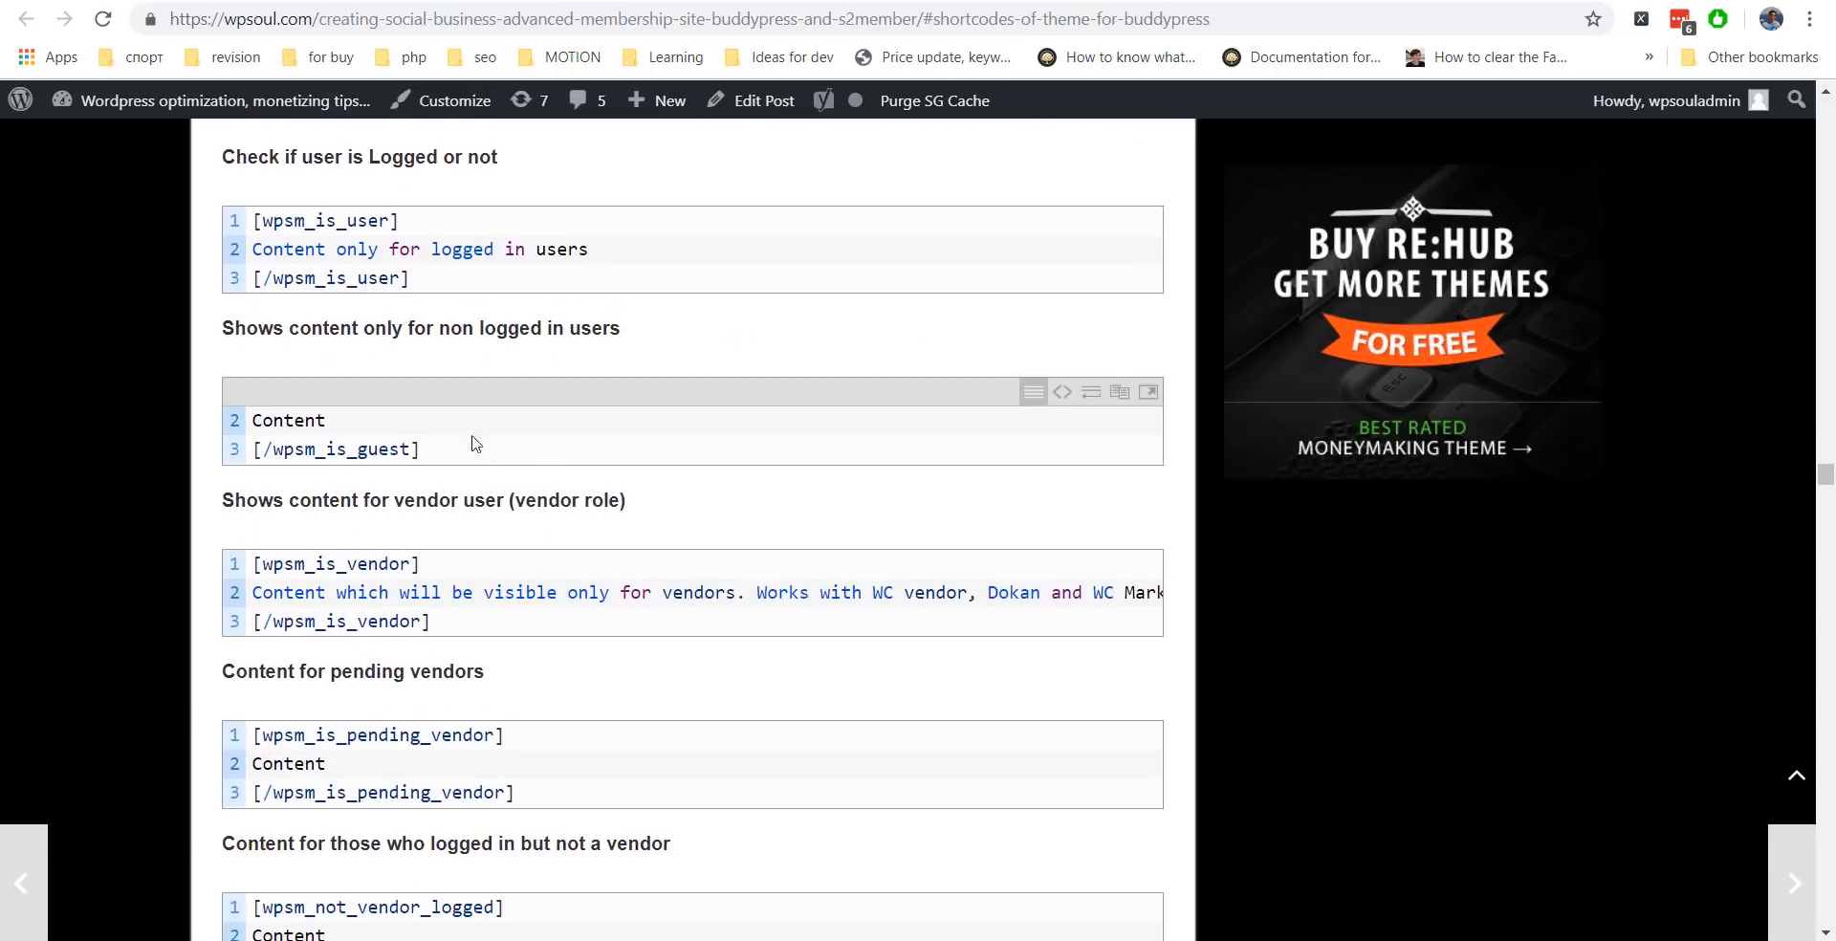
scroll(476, 442, "down", 6)
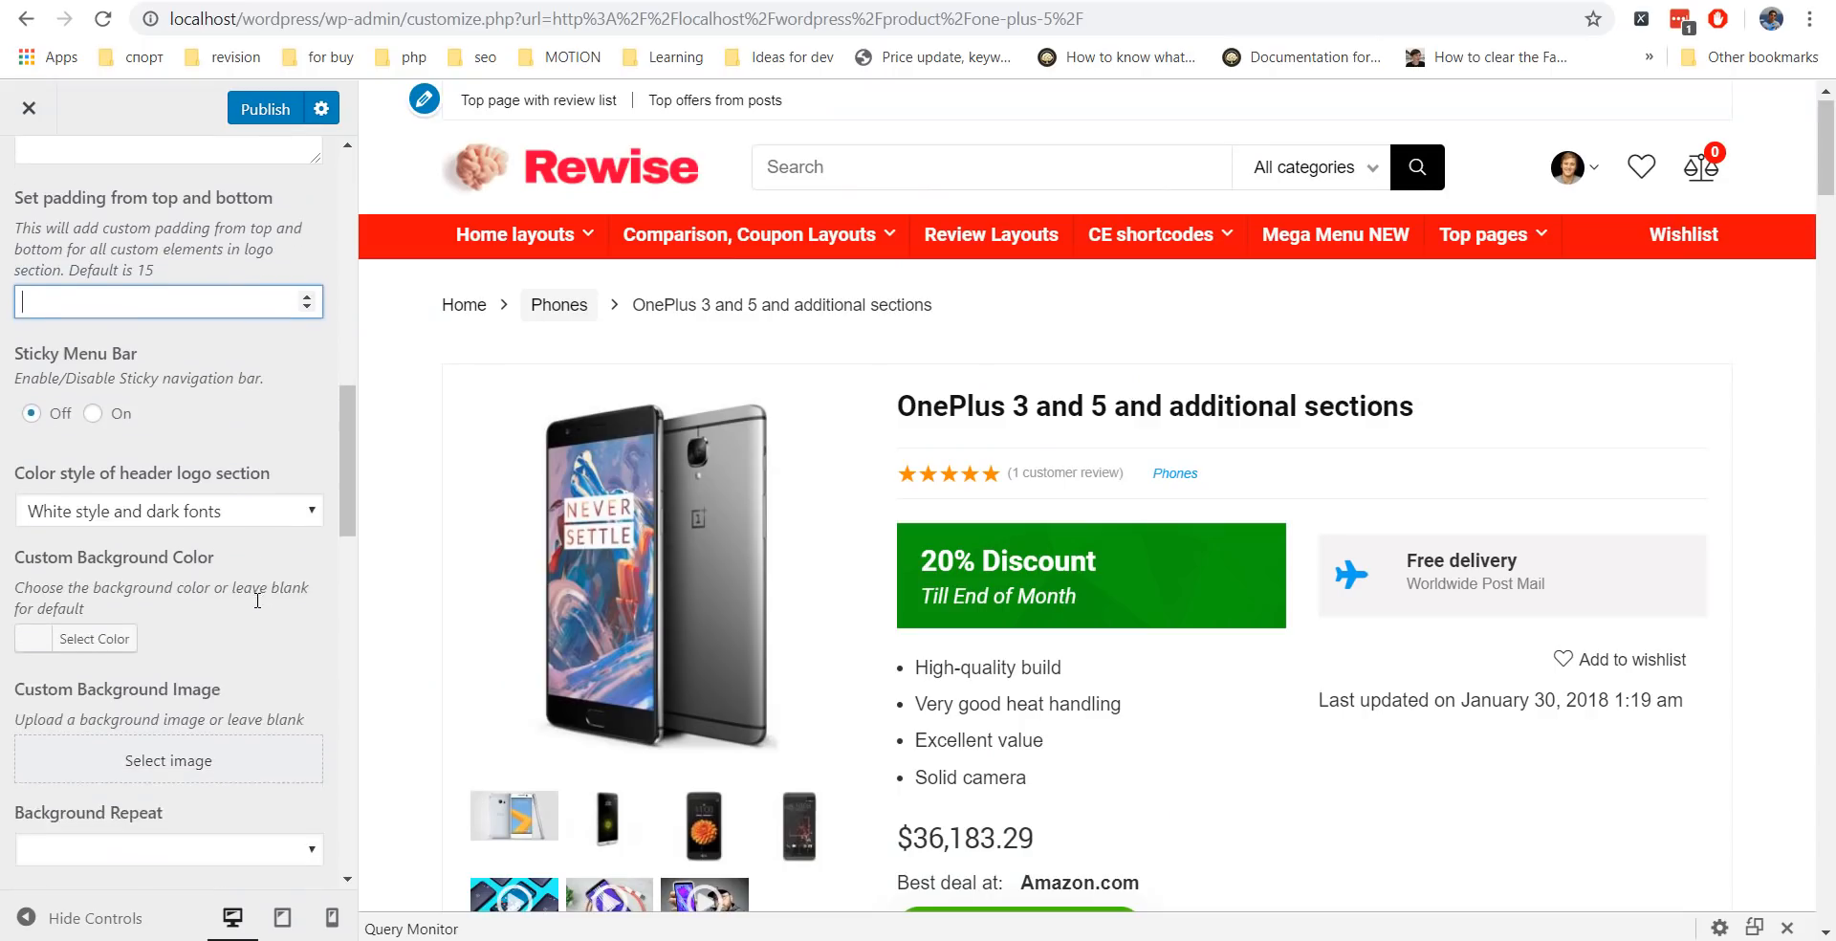
scroll(257, 601, "down", 1)
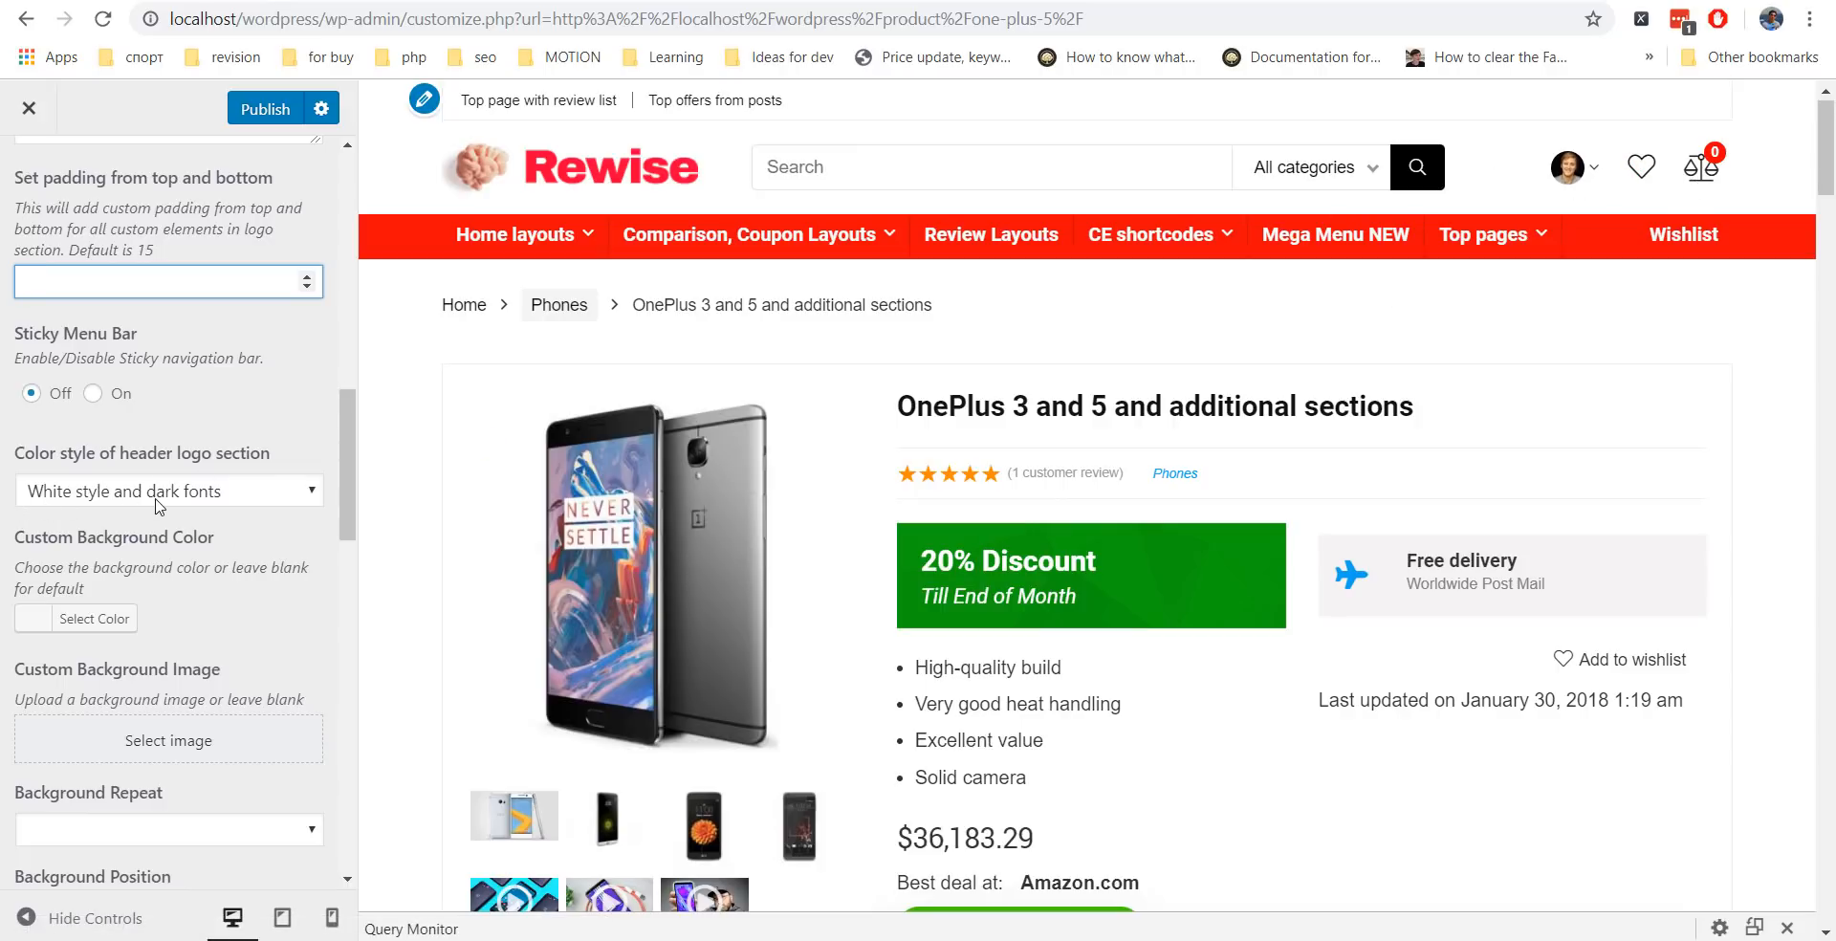
left_click(42, 623)
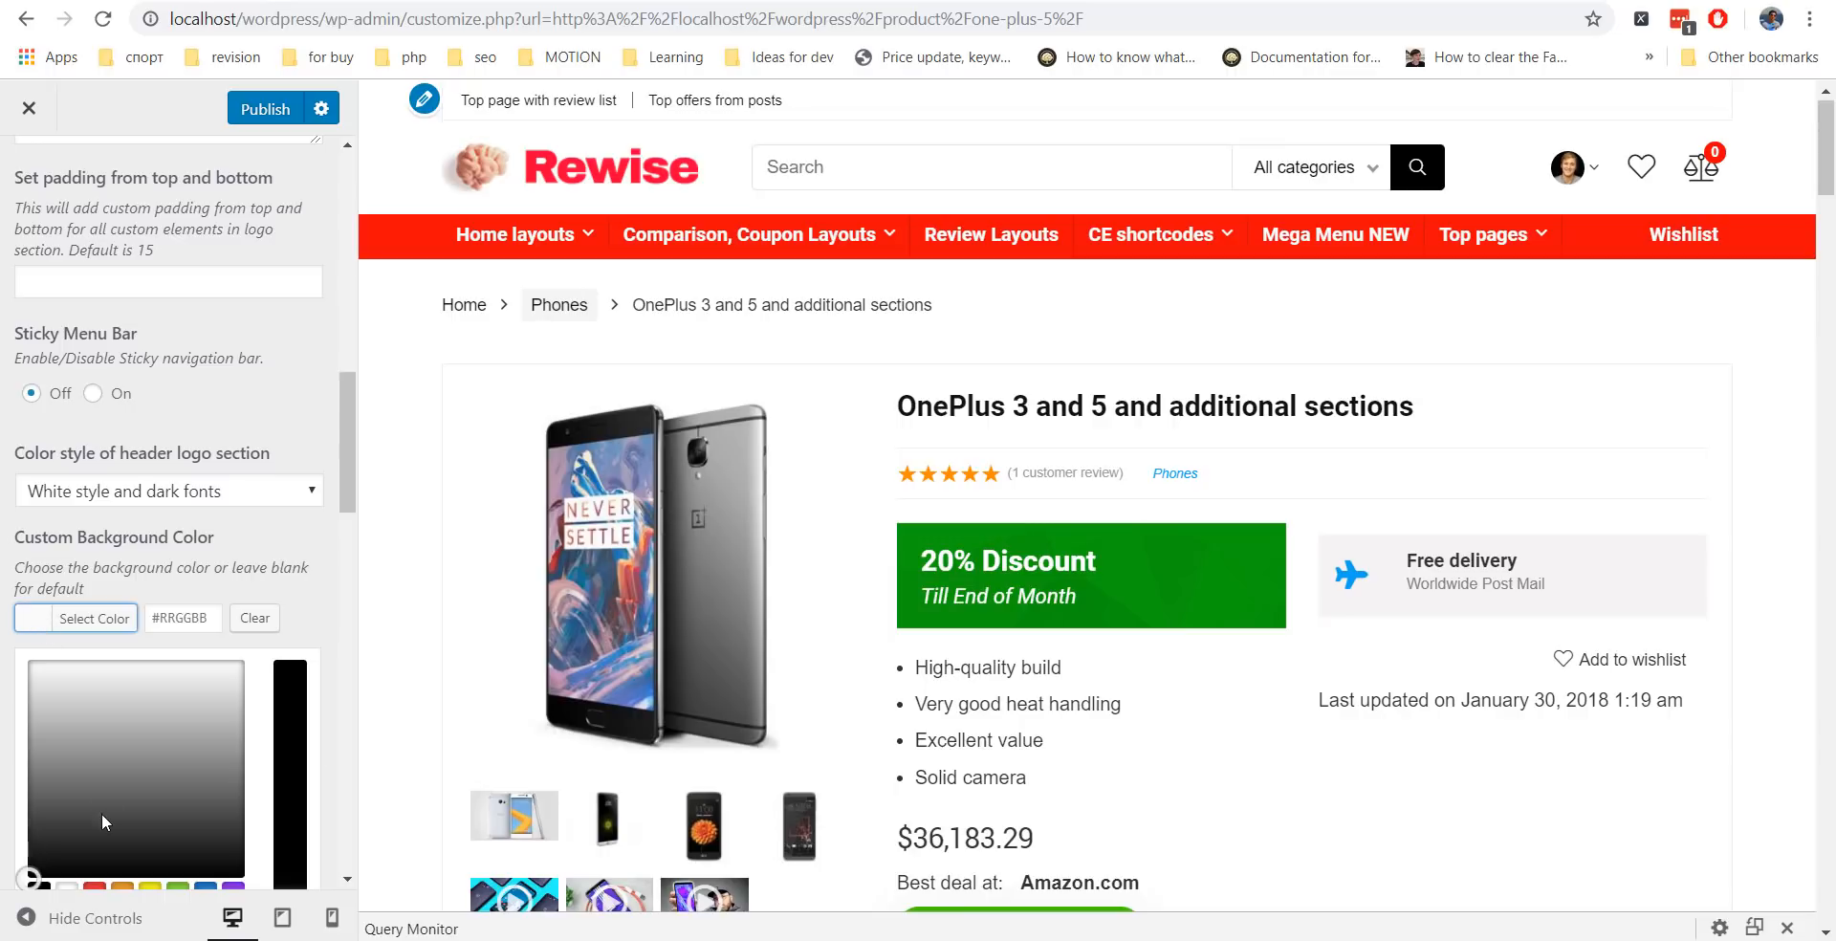
left_click(33, 869)
left_click(9, 856)
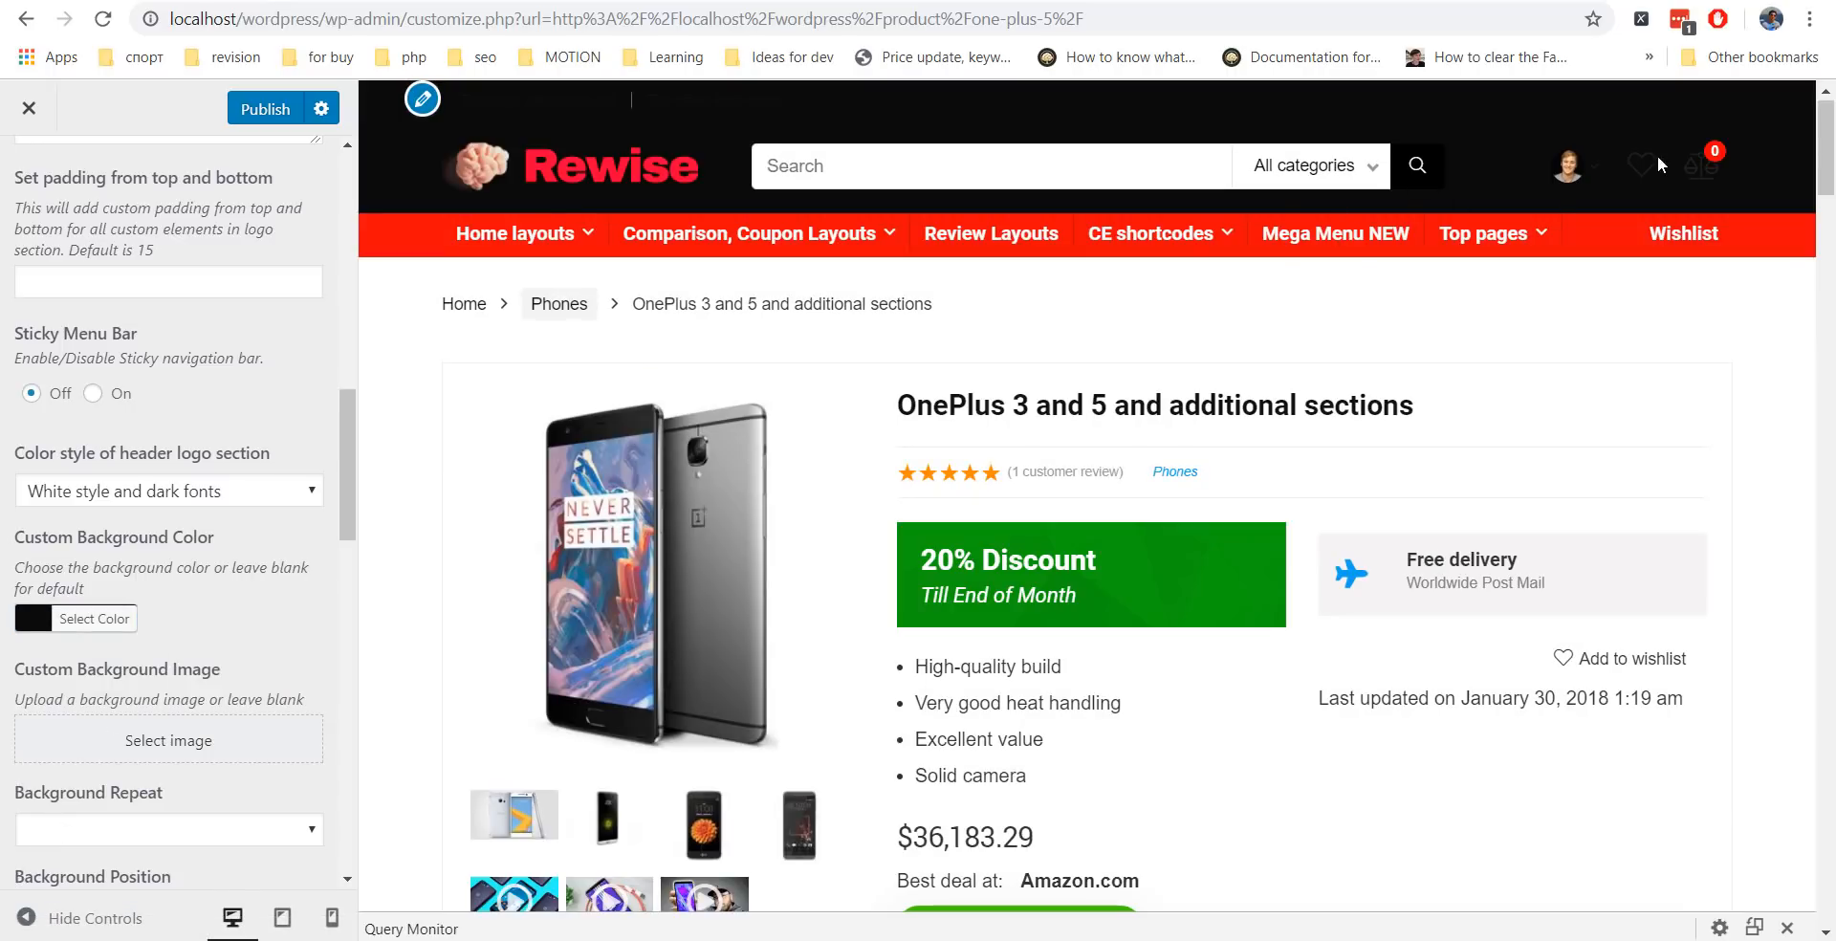
left_click(189, 491)
left_click(181, 542)
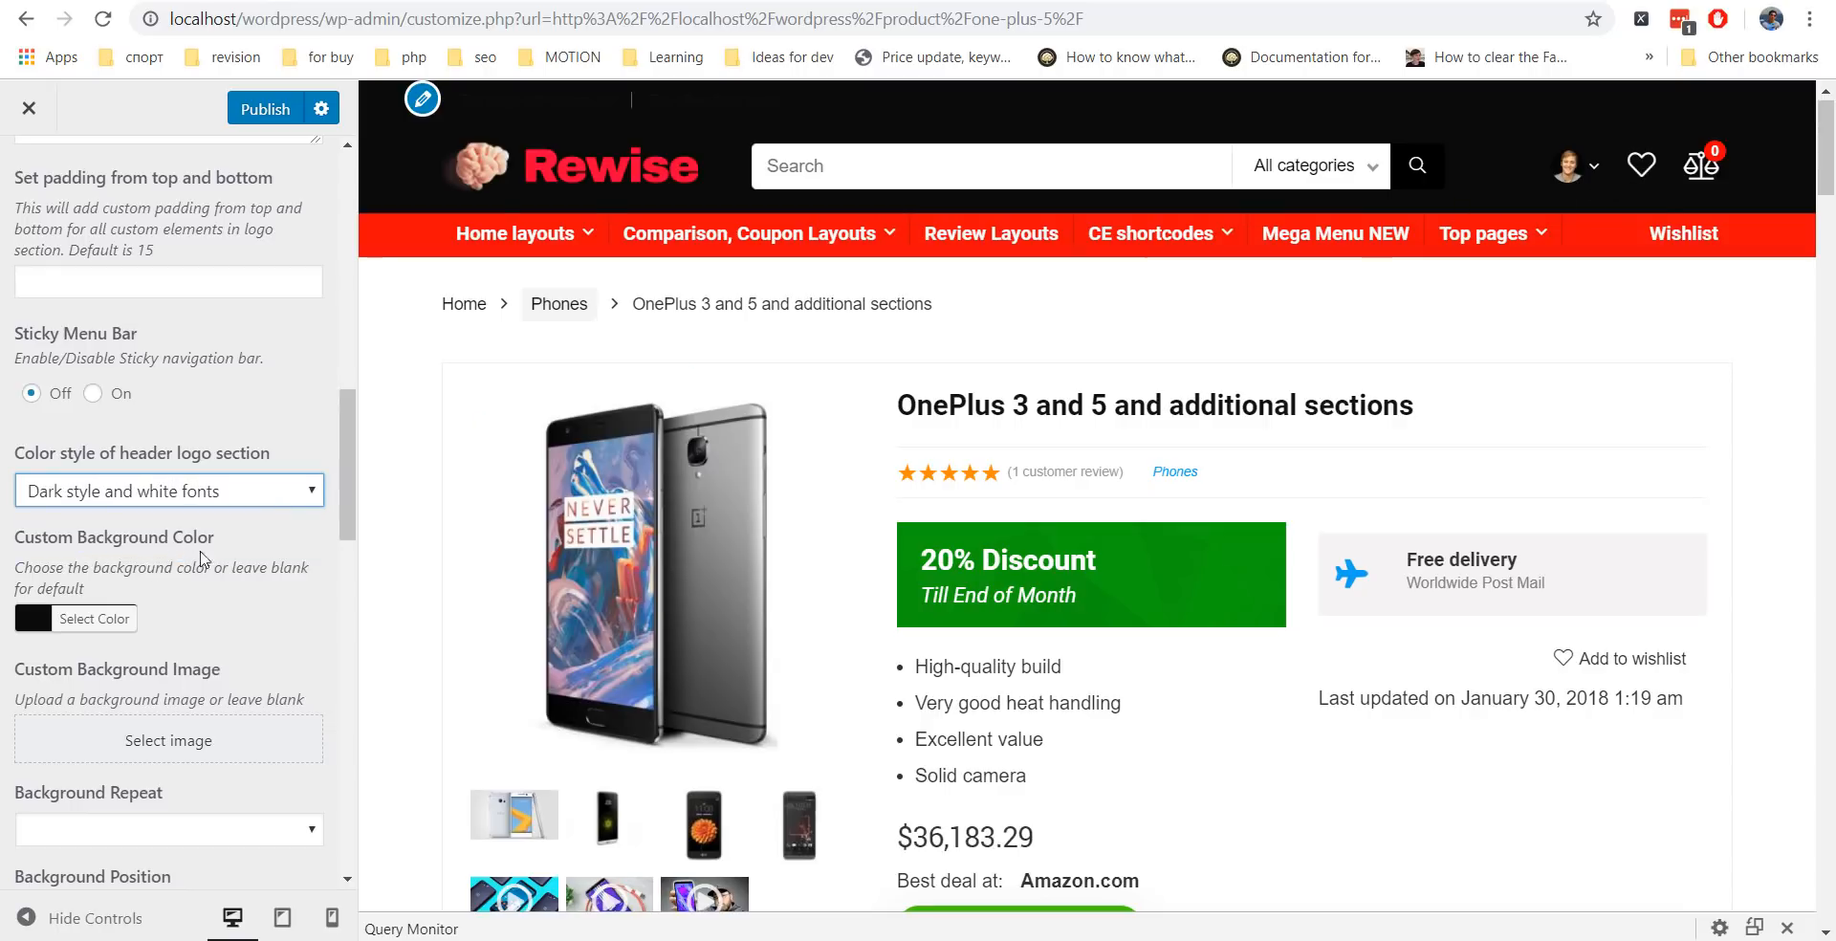
left_click(35, 622)
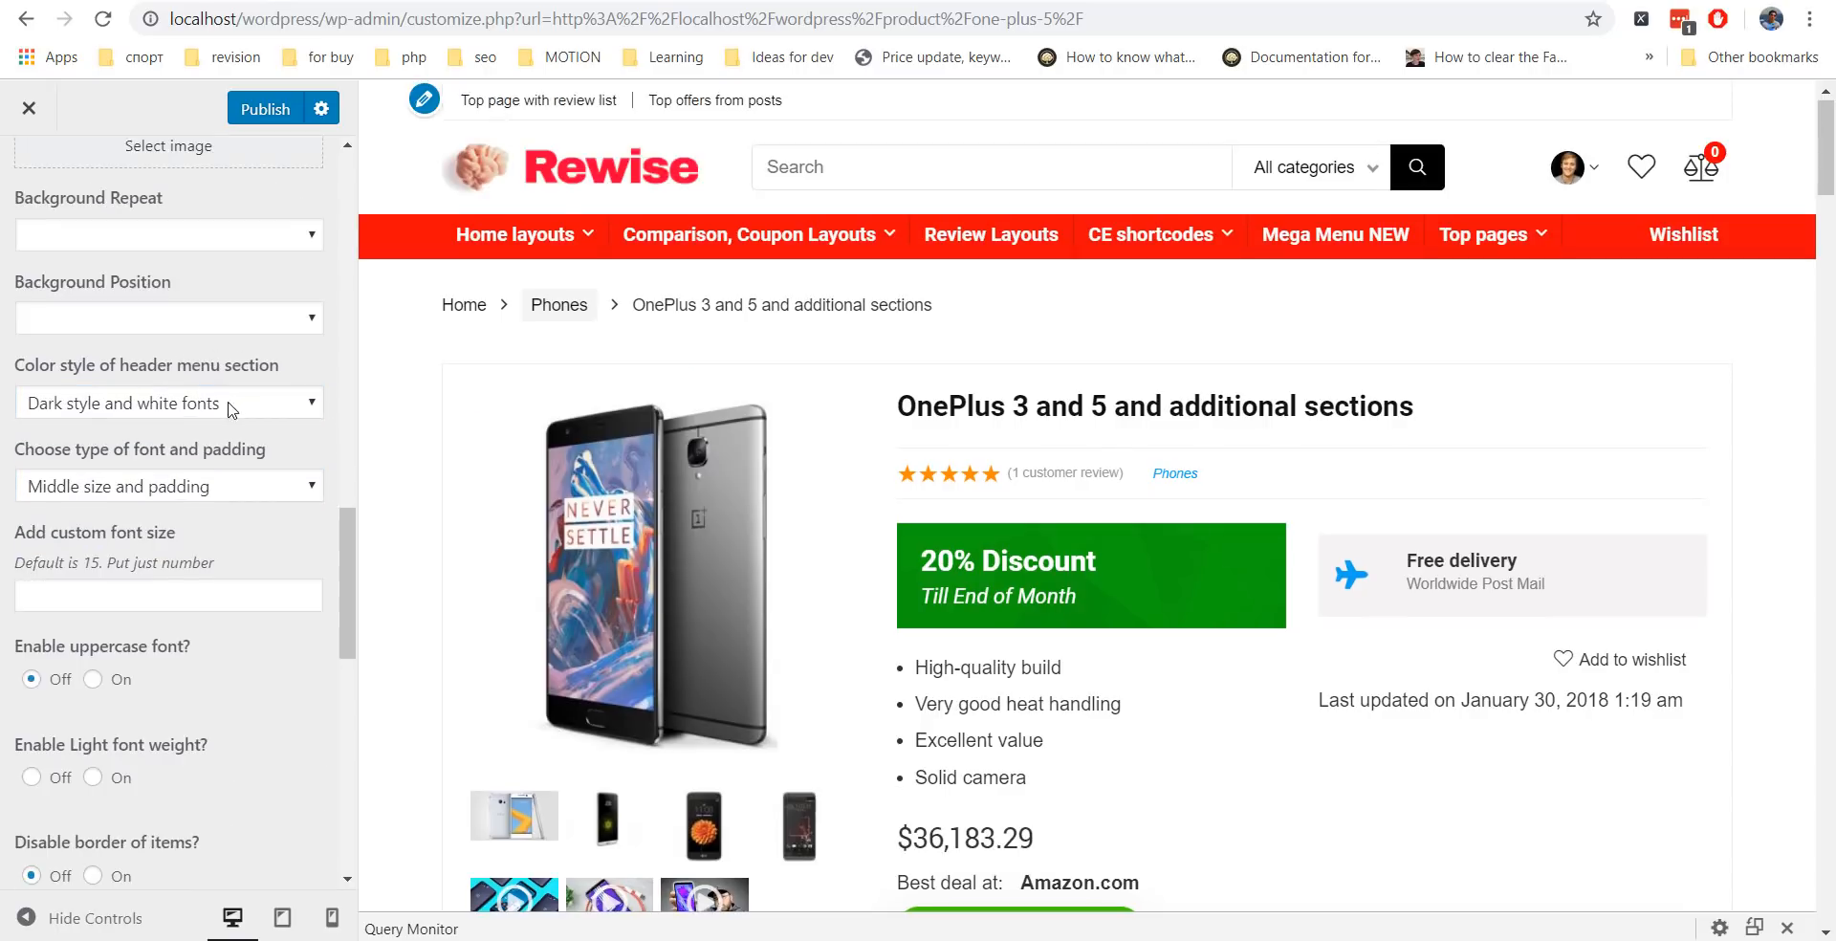
left_click(188, 488)
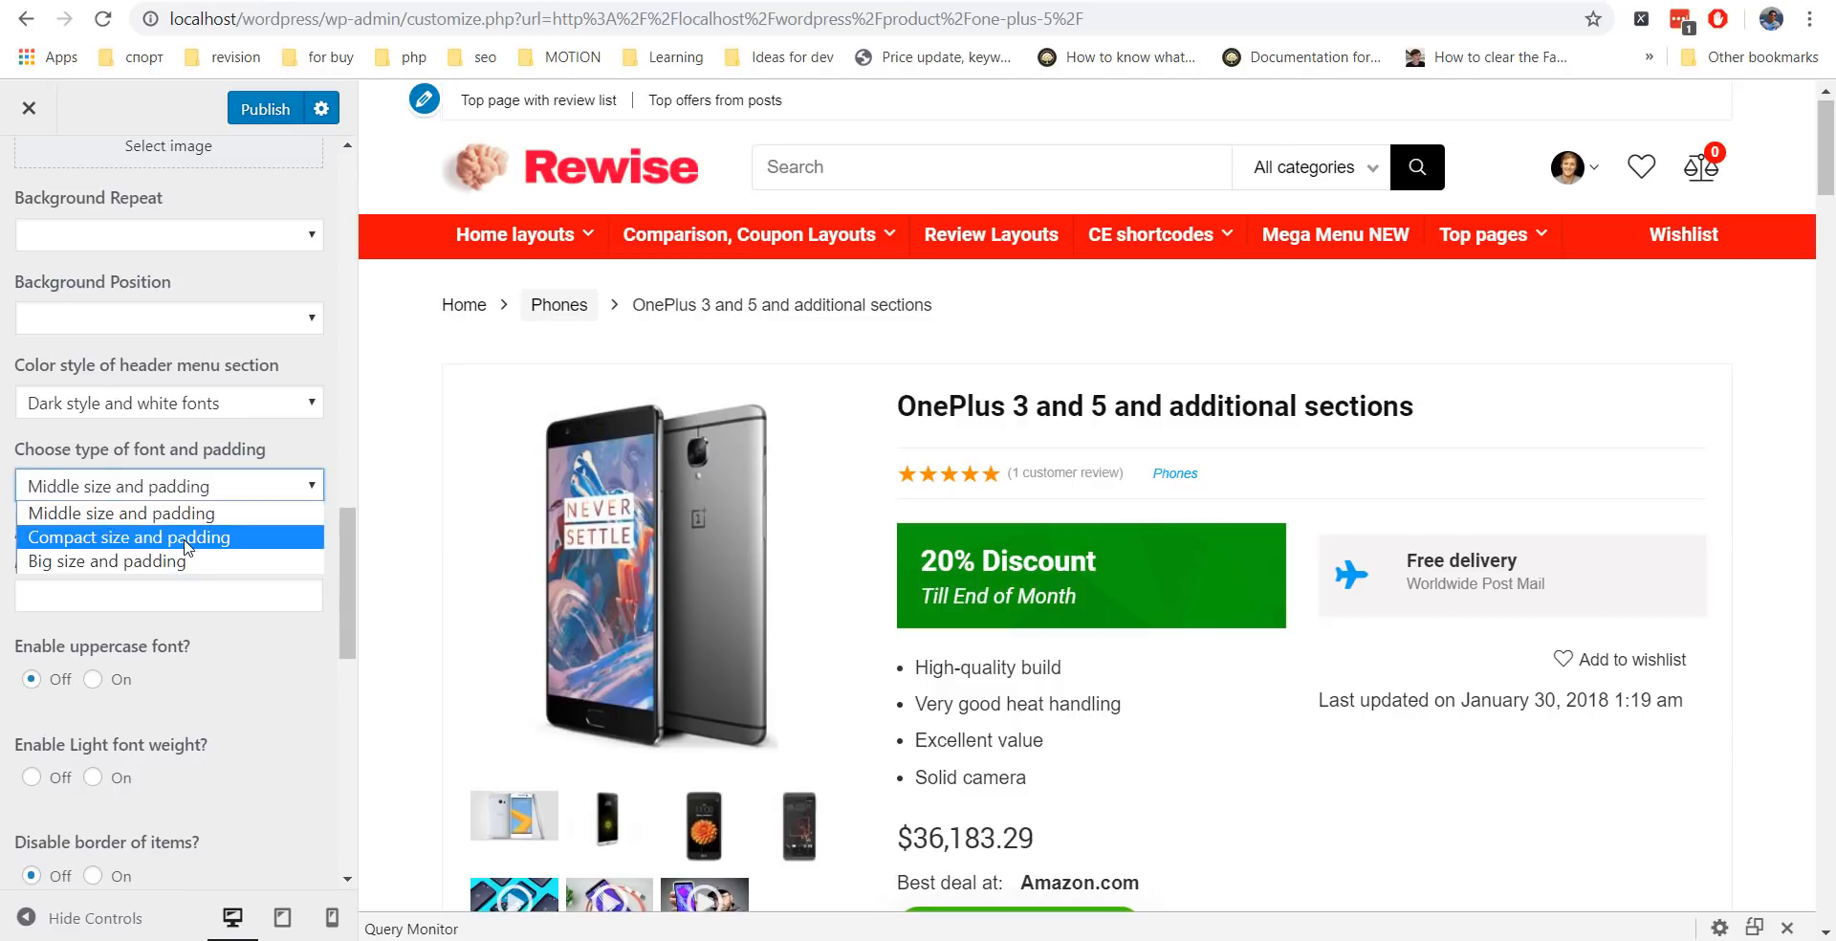
left_click(188, 541)
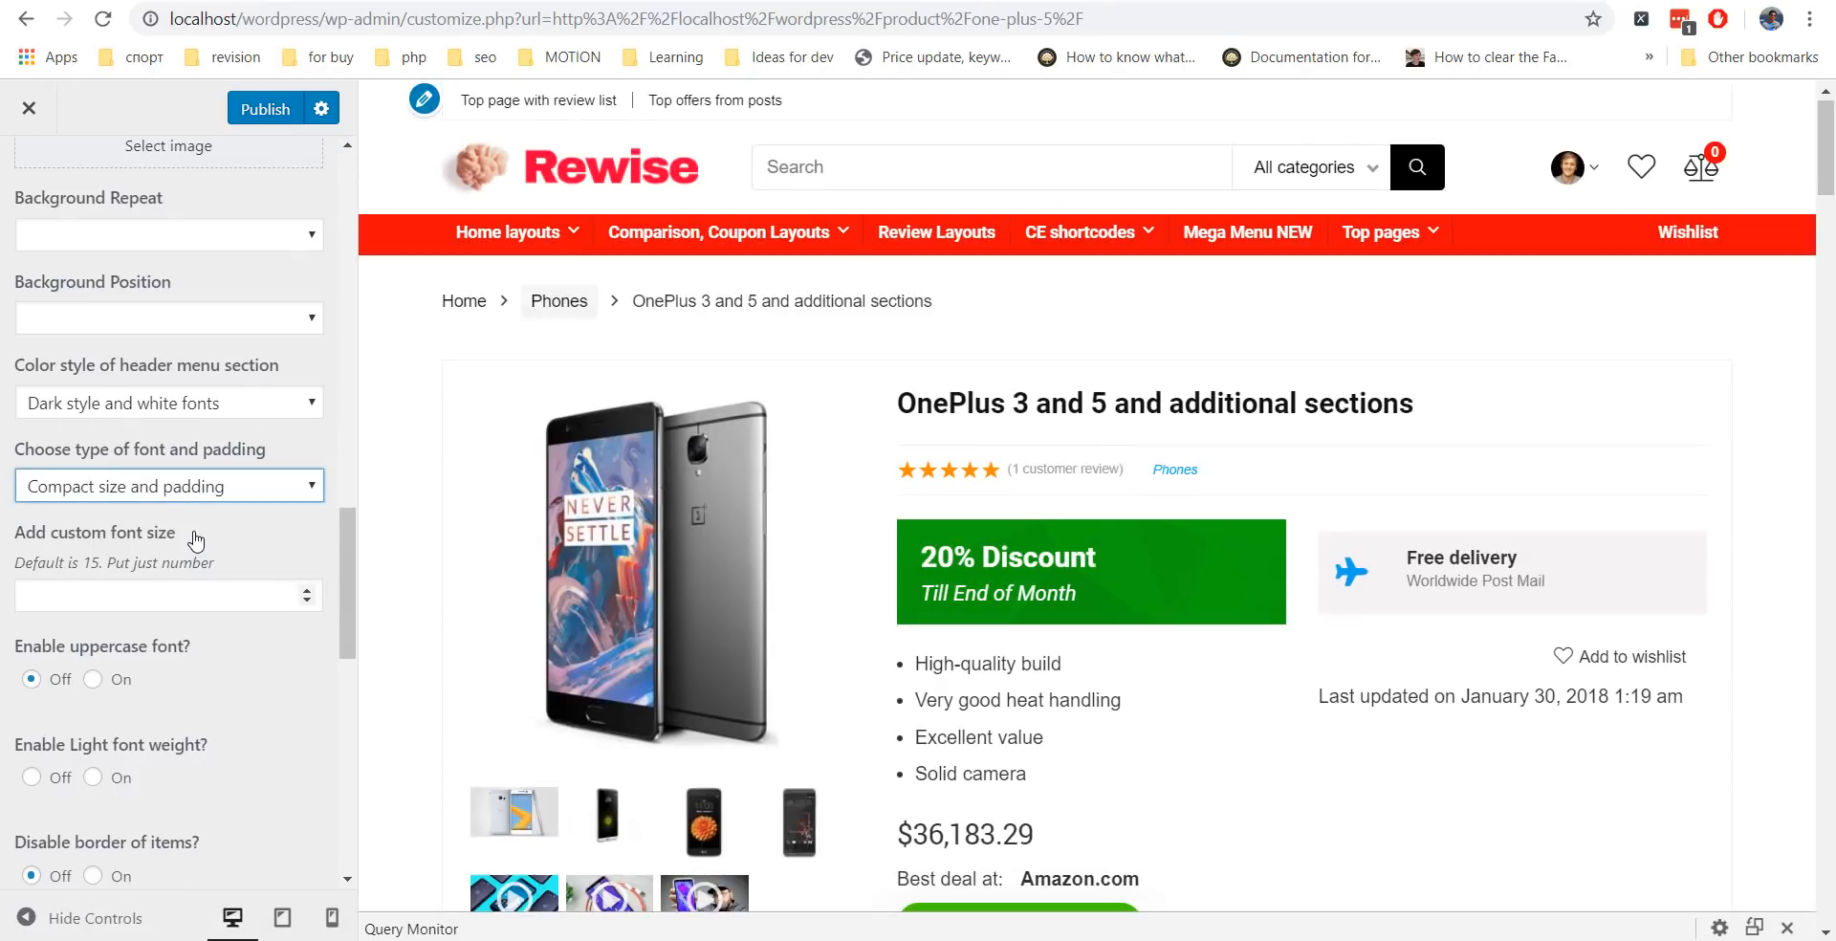
left_click(172, 490)
left_click(161, 560)
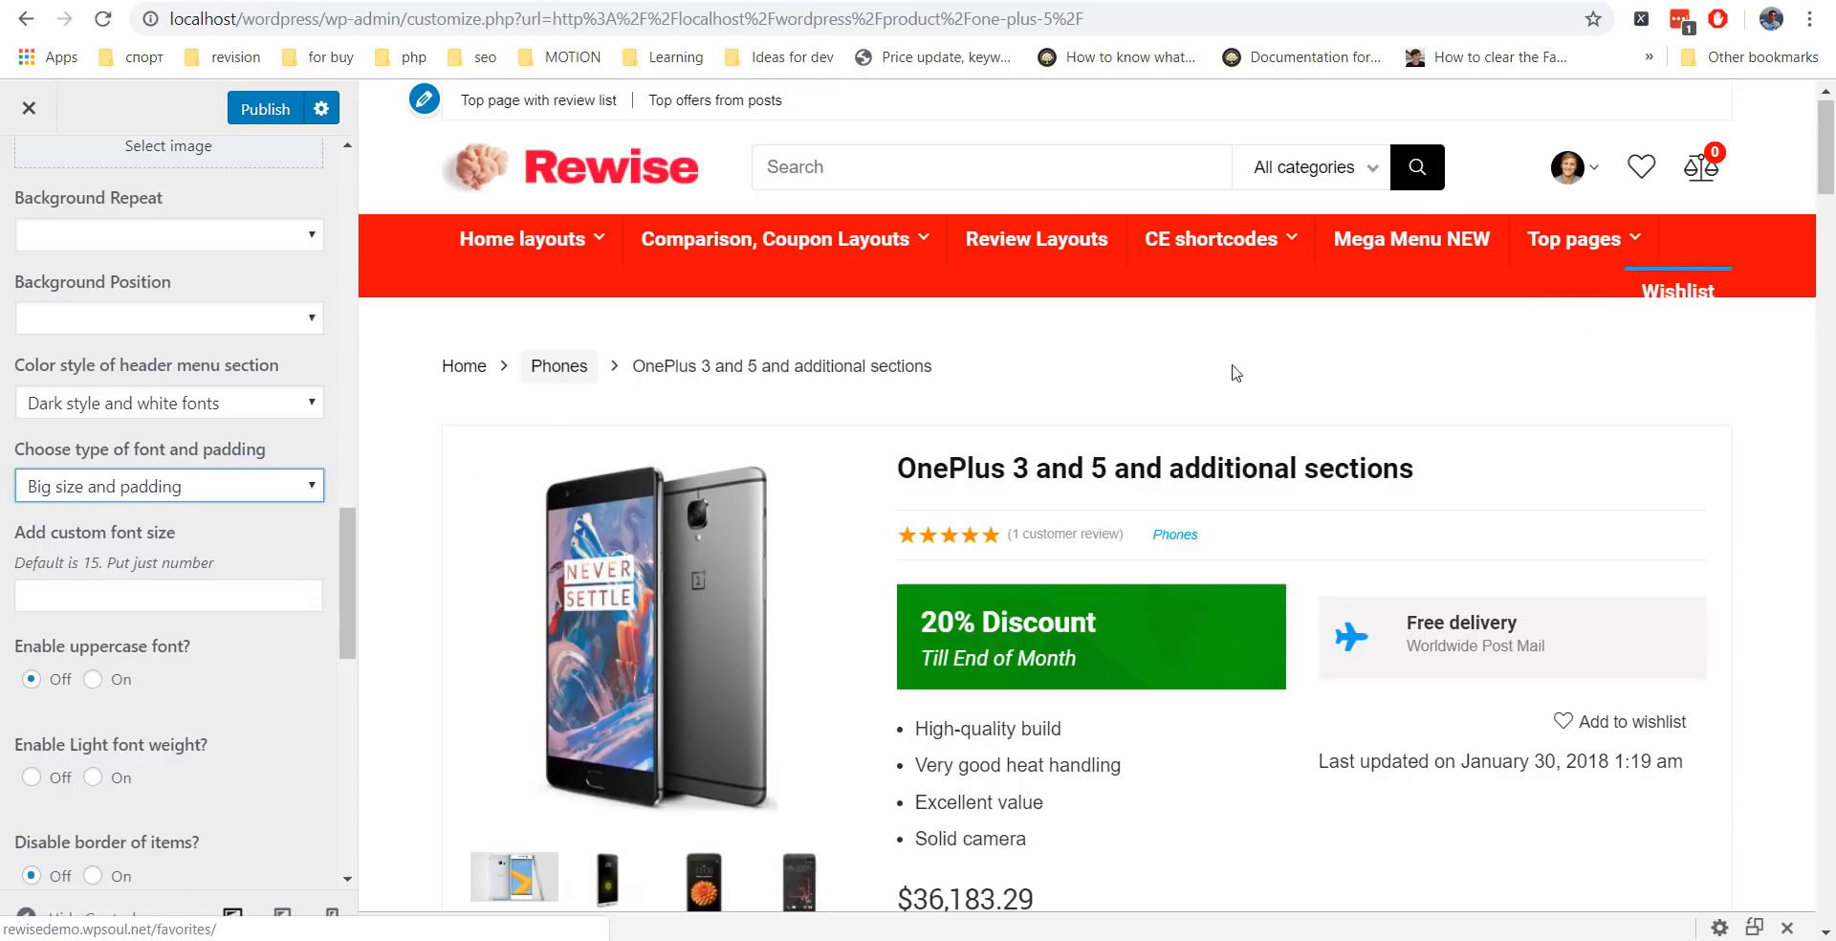
left_click(155, 490)
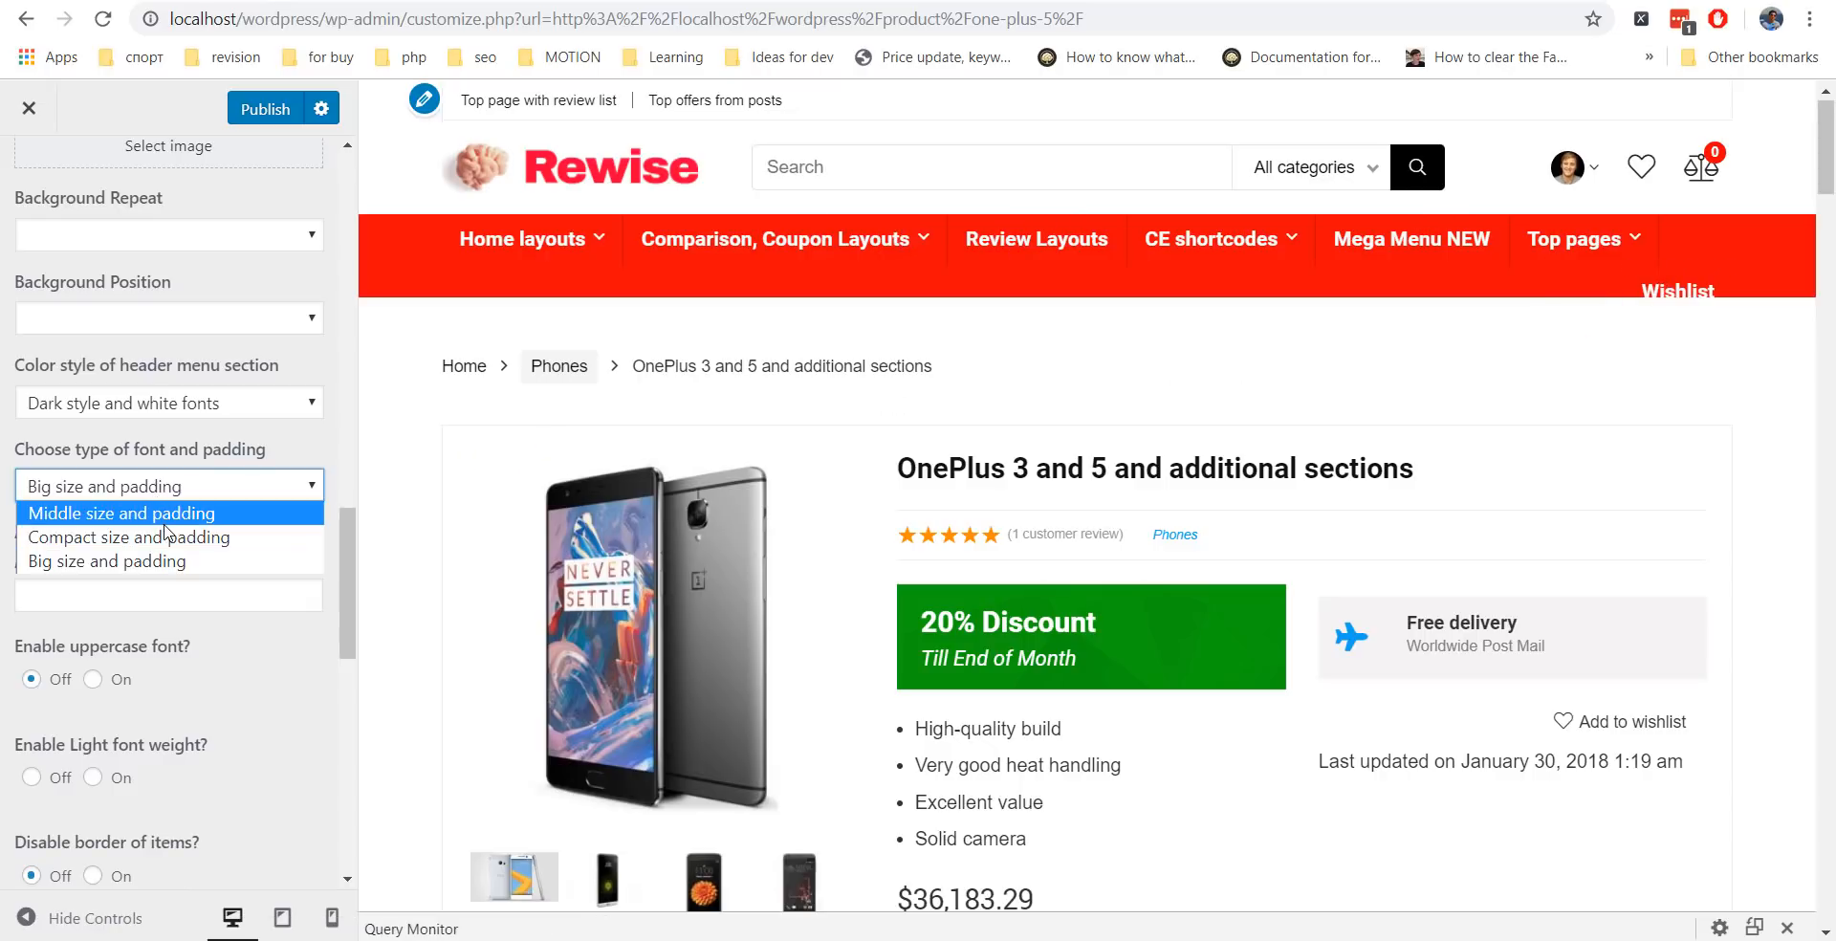
left_click(155, 513)
scroll(280, 395, "down", 9)
Review the product preview, publish, and reopen the Customizer on the Shop page's 12 products.
scroll(280, 394, "down", 1)
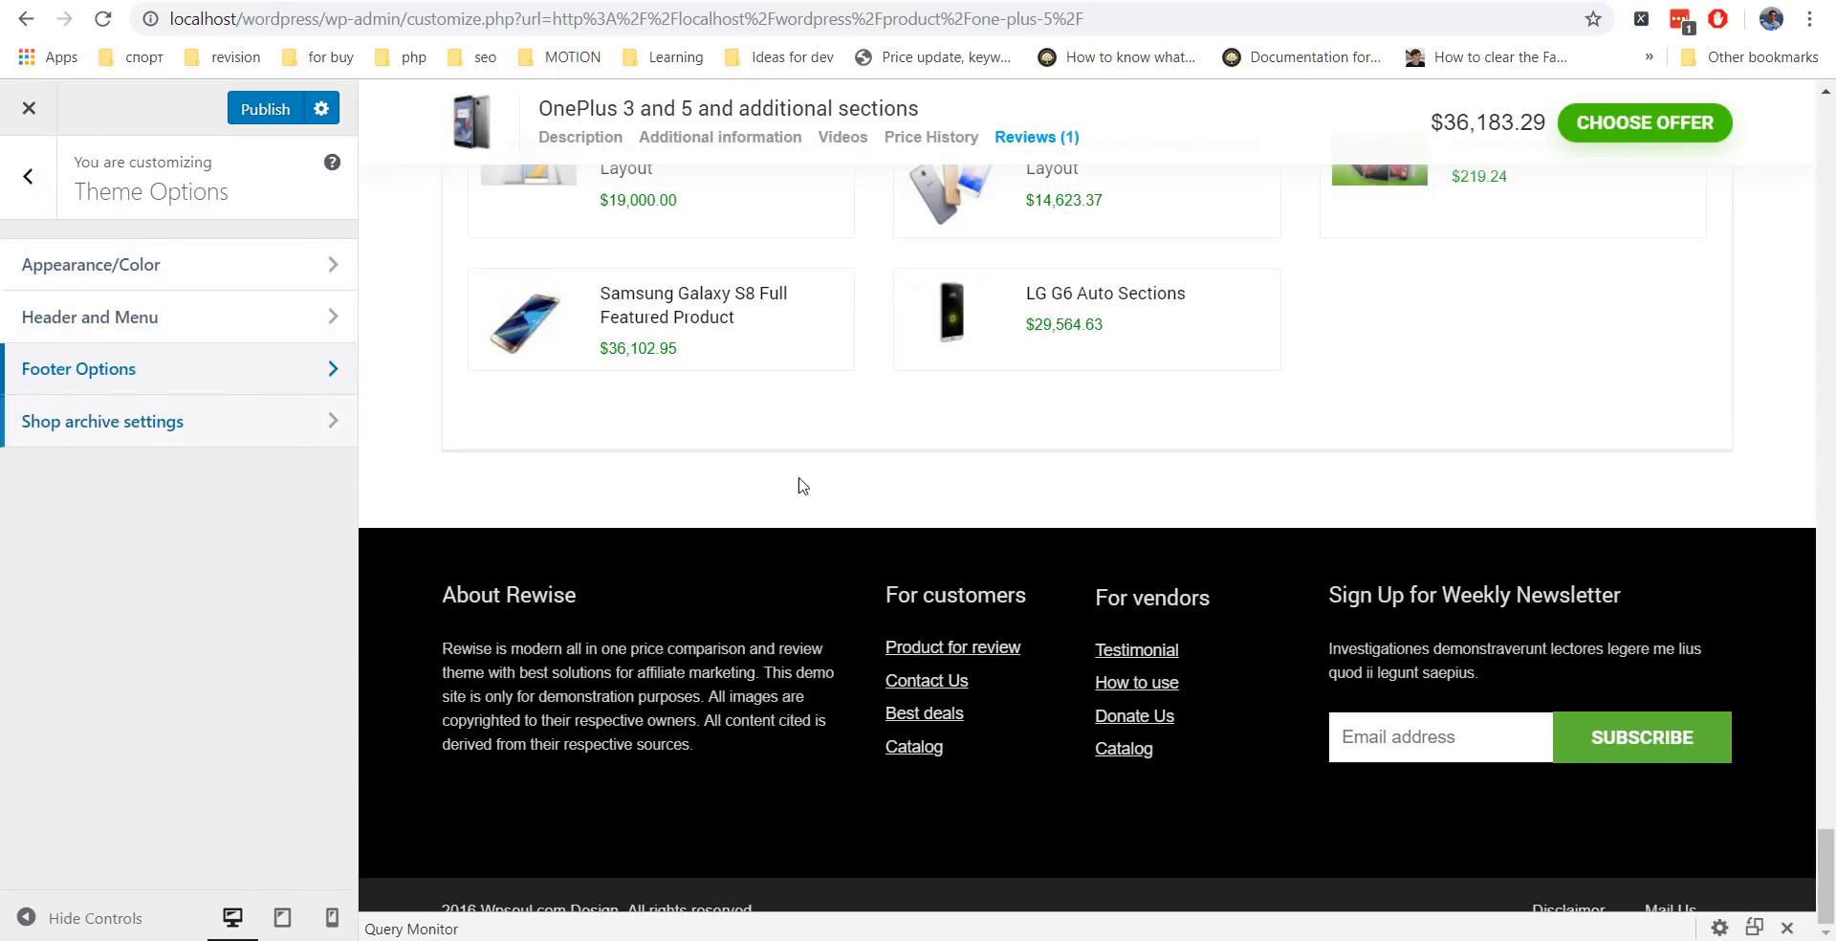
scroll(802, 486, "up", 15)
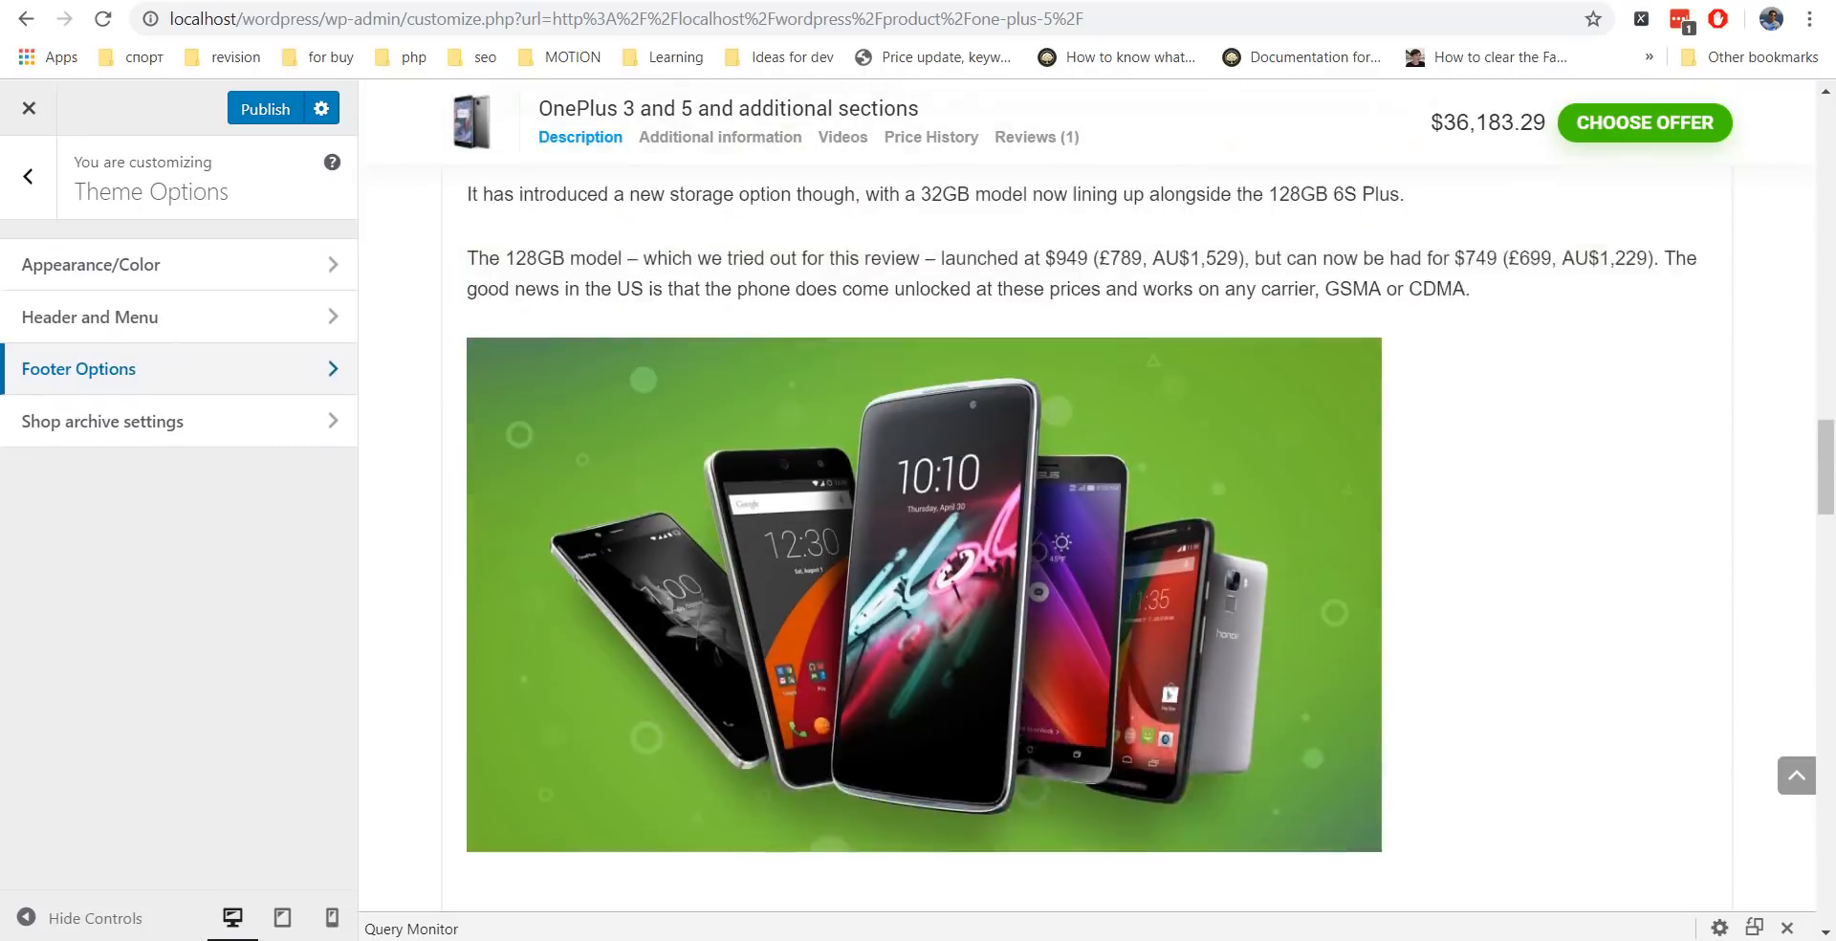
scroll(823, 478, "up", 10)
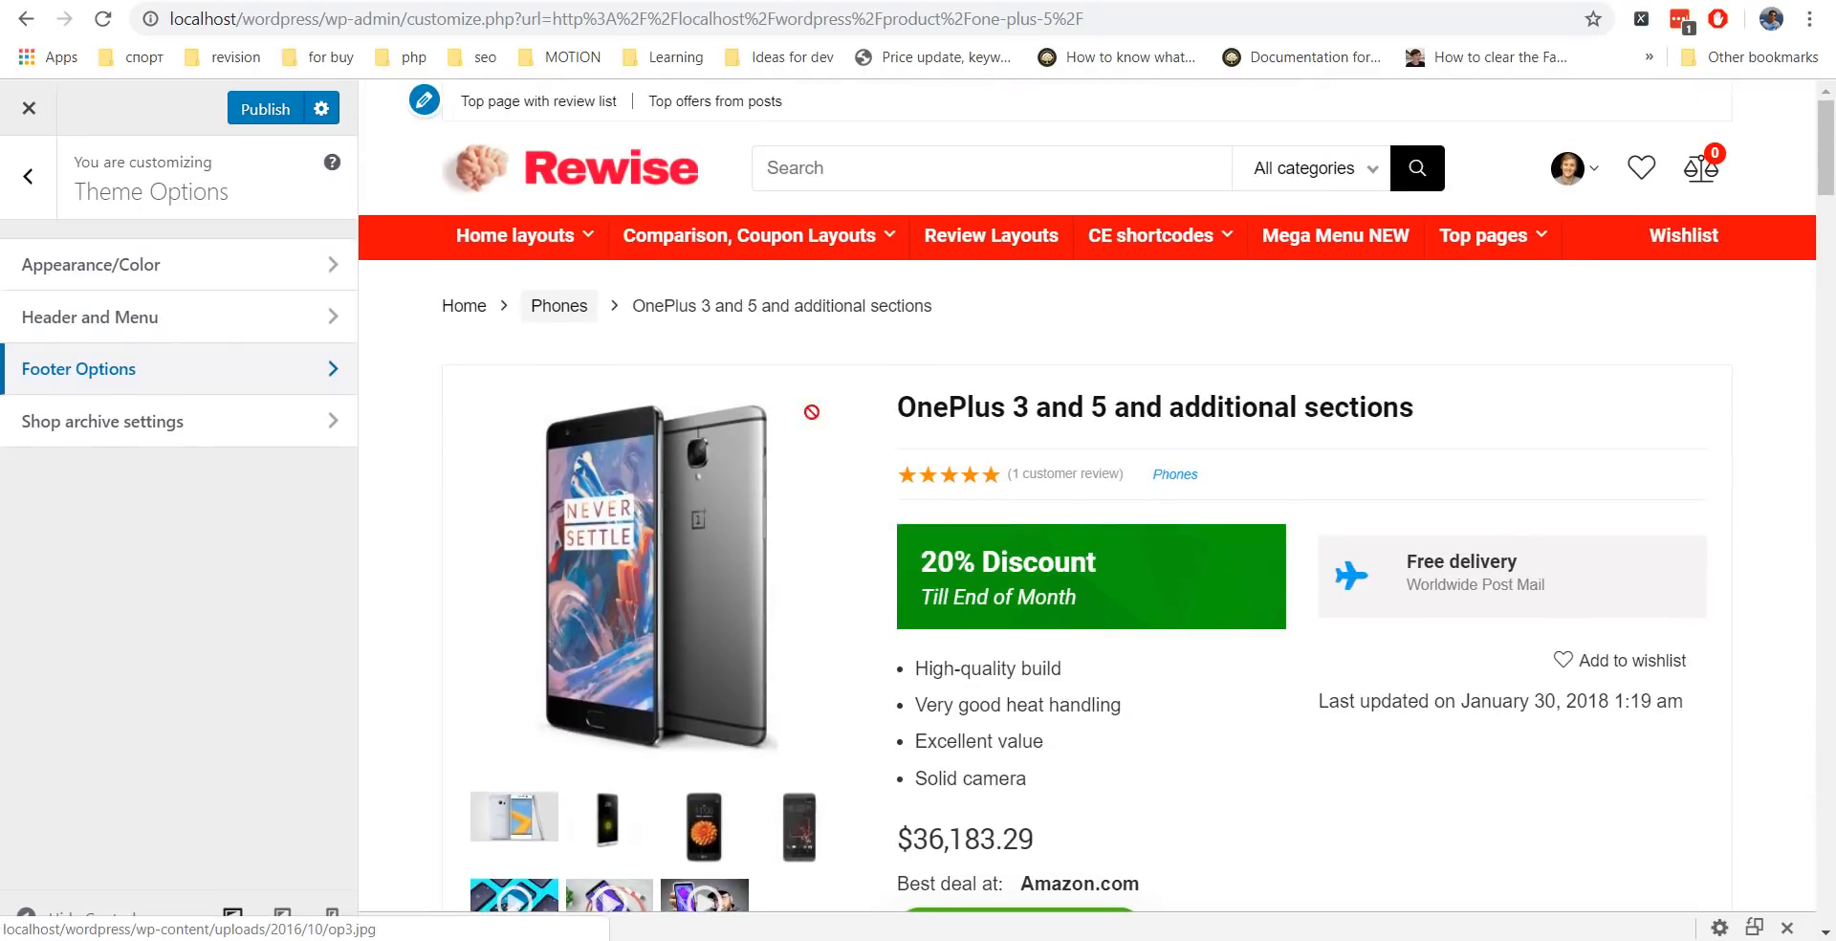
left_click(28, 107)
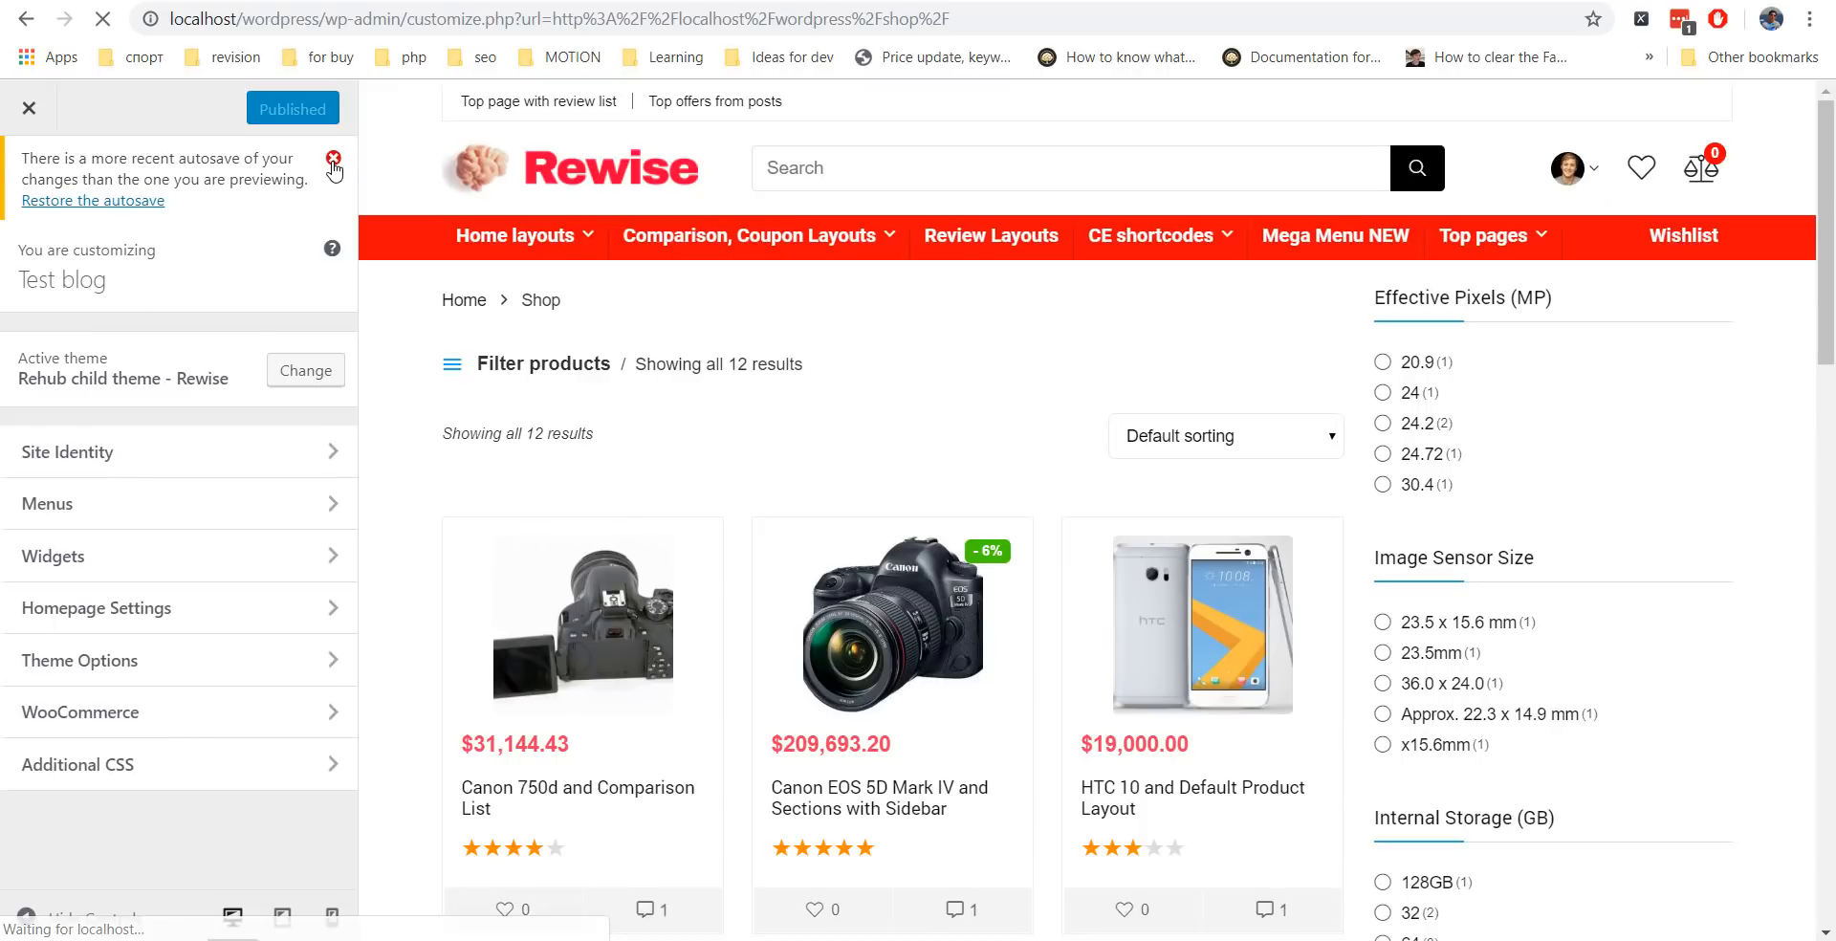
Keep the Shop page display on Show products in the Product Catalog settings.
left_click(332, 160)
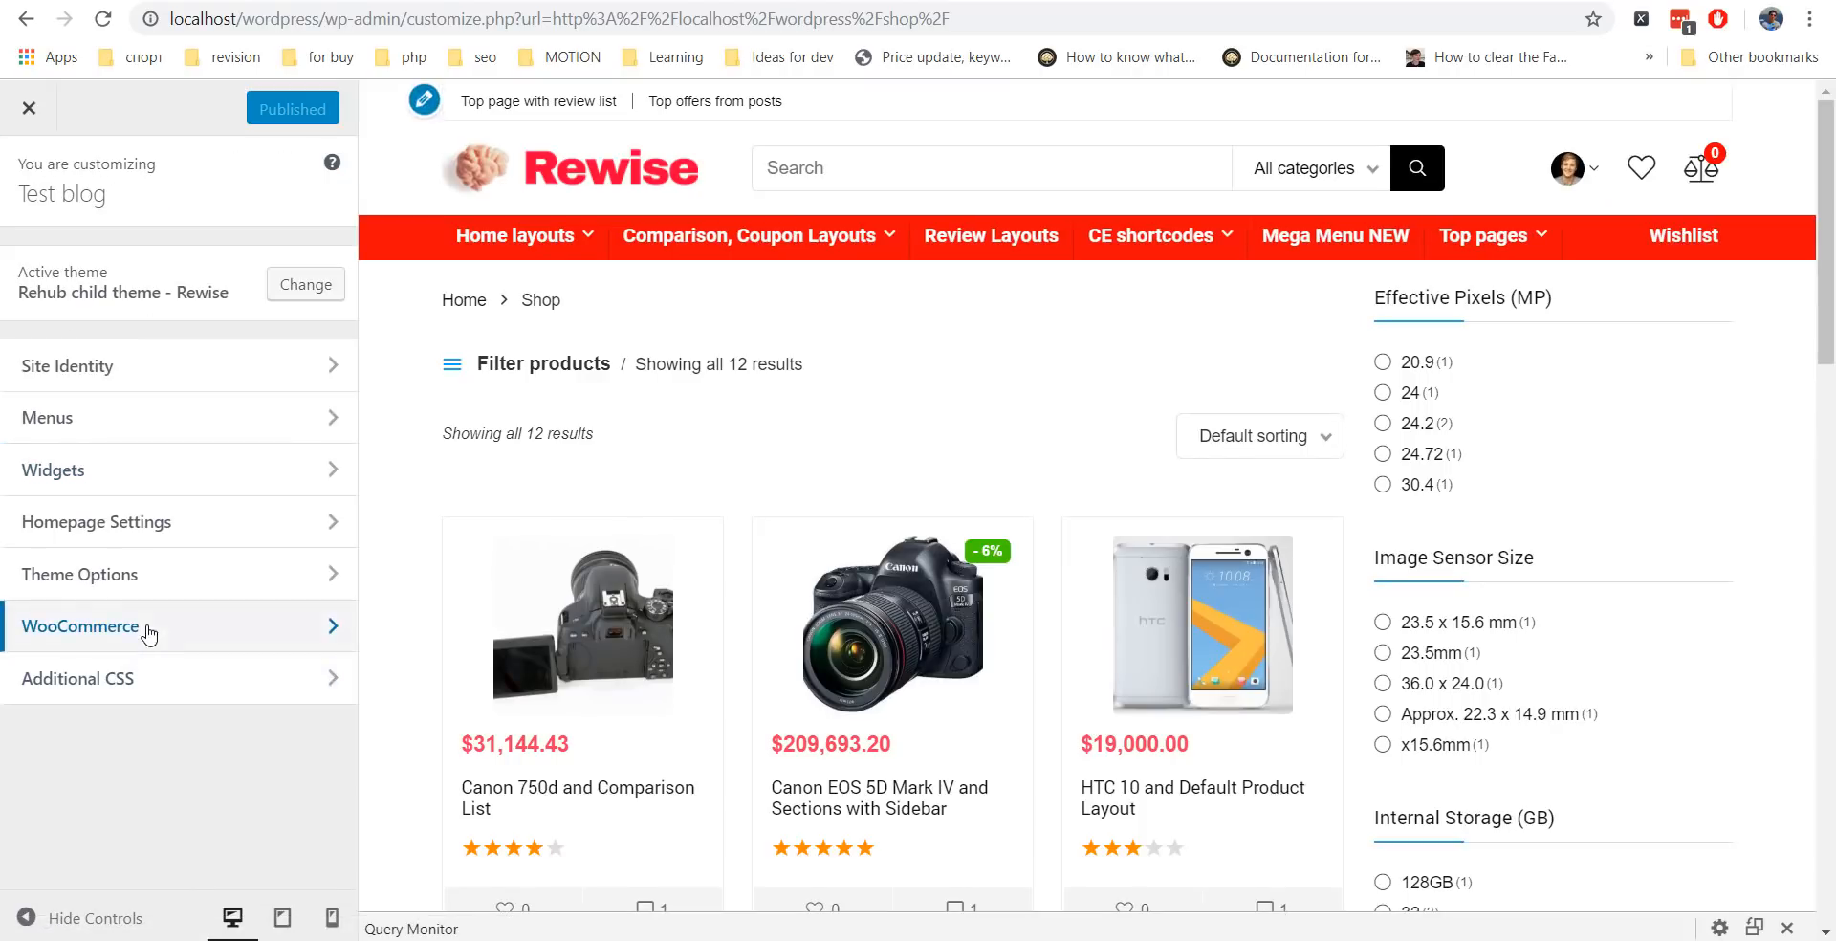
left_click(146, 627)
left_click(123, 312)
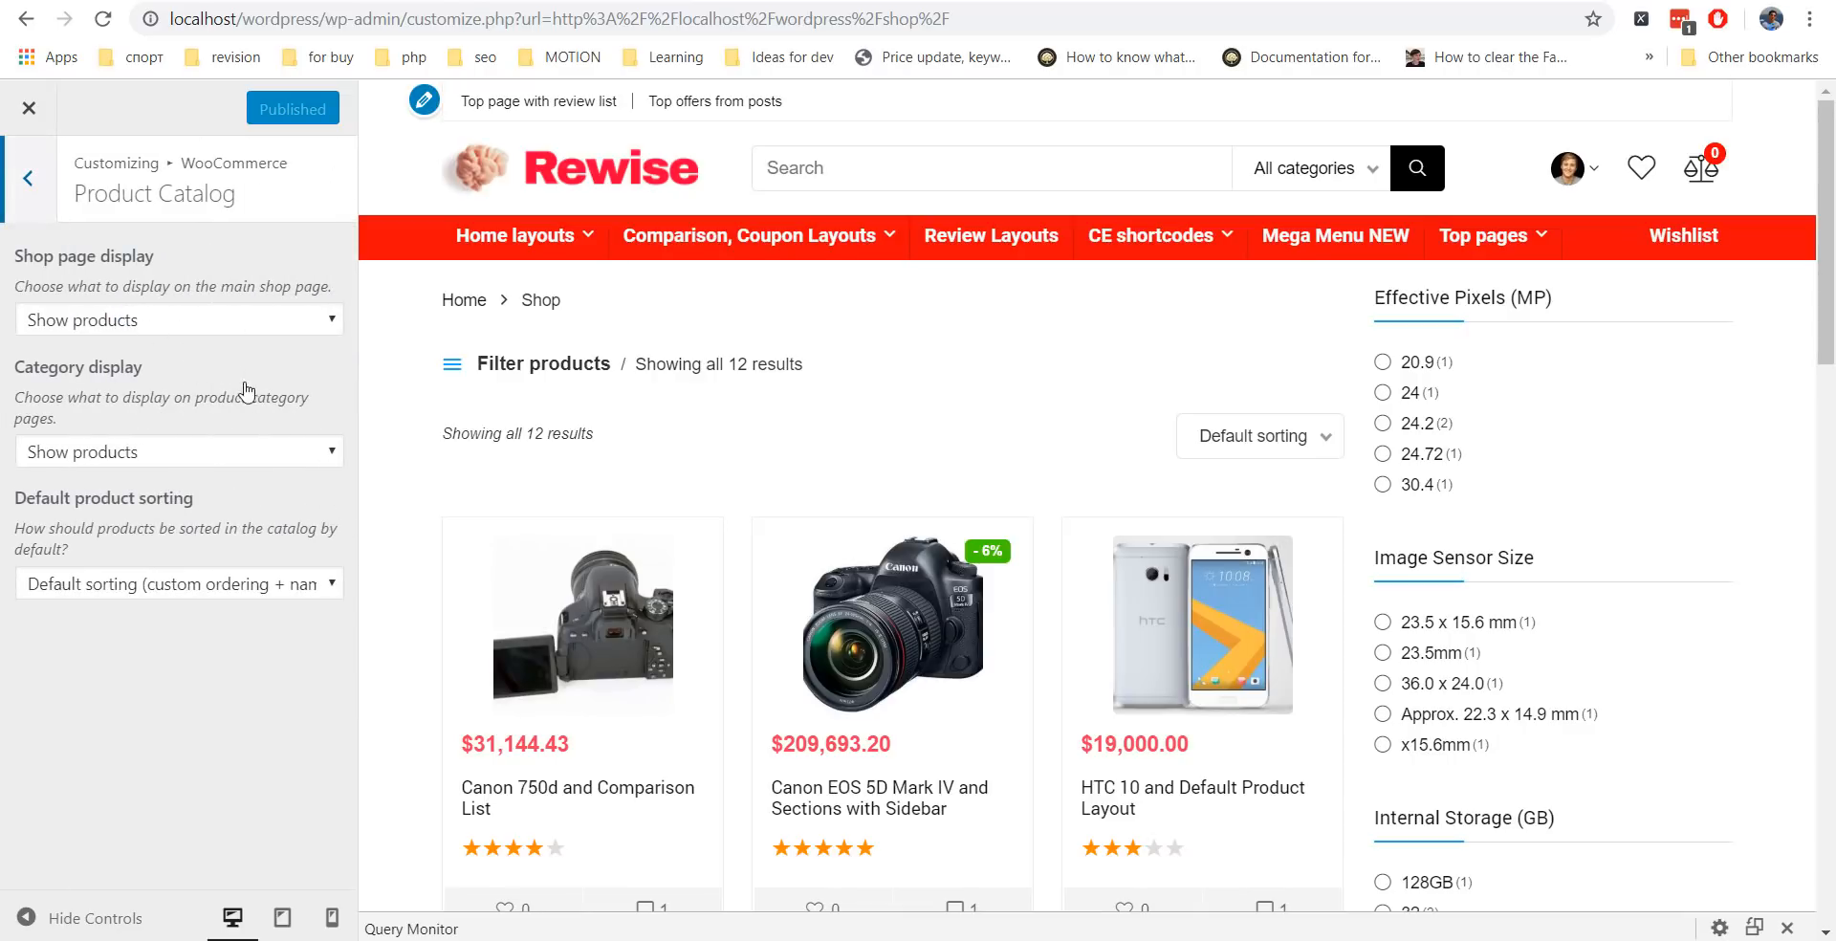
left_click(155, 323)
left_click(160, 392)
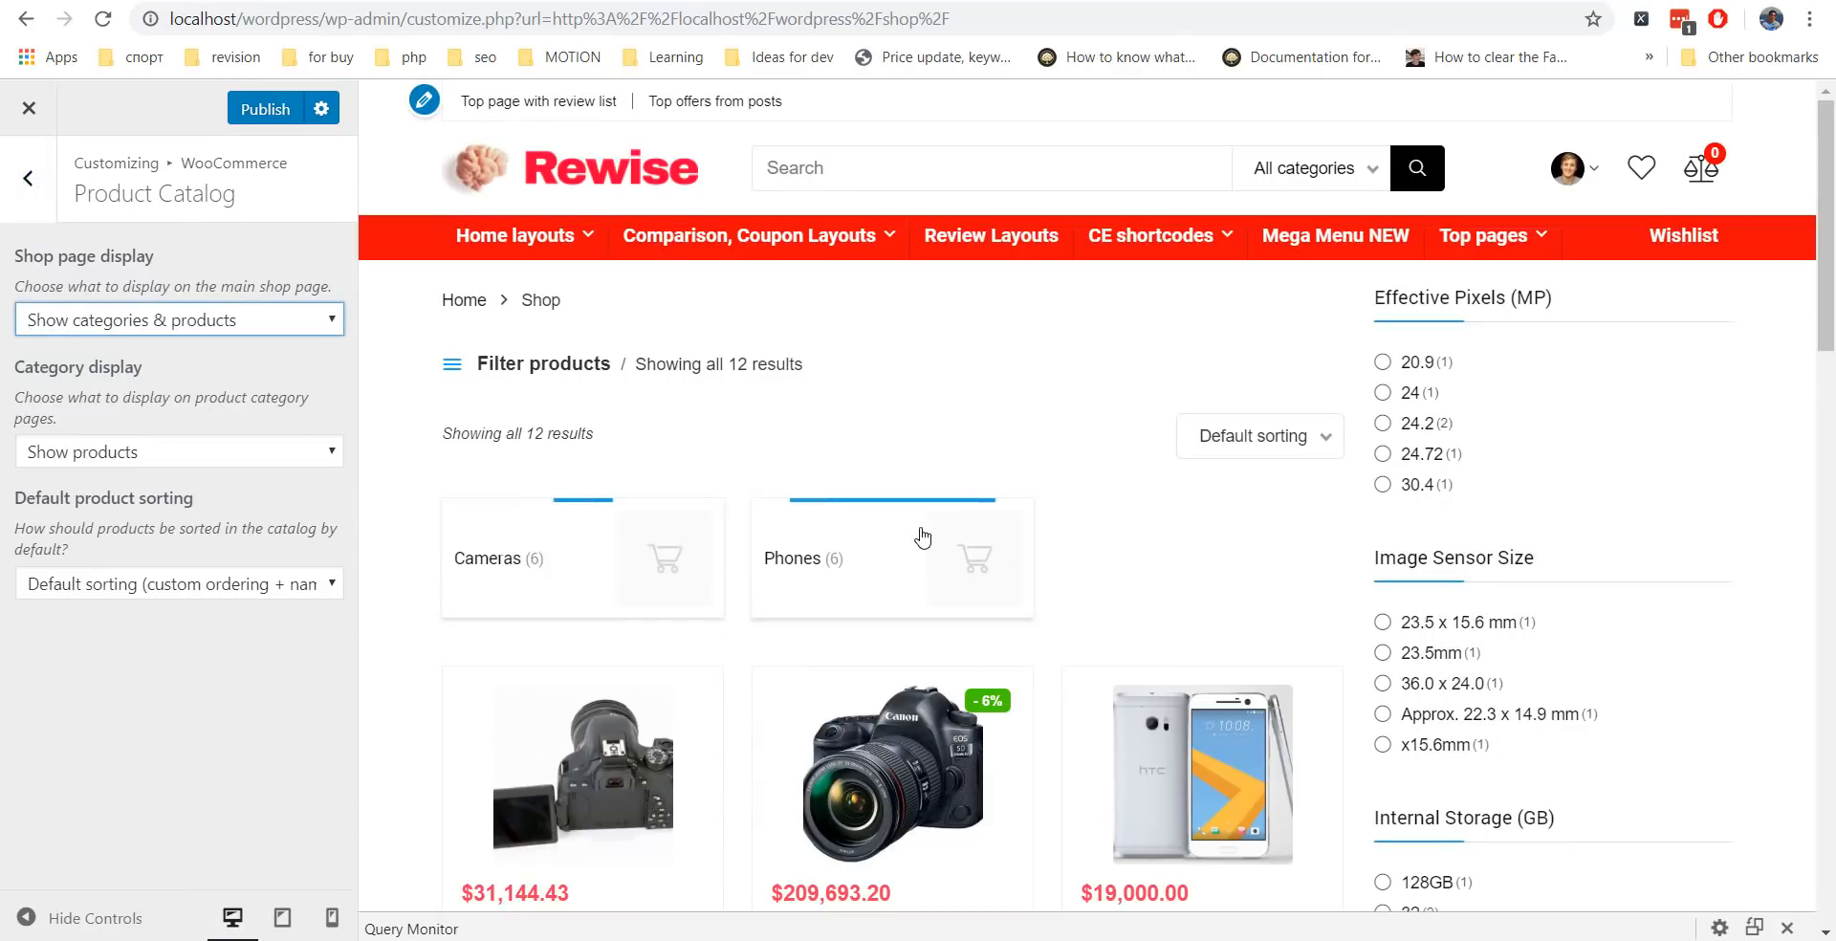
left_click(192, 321)
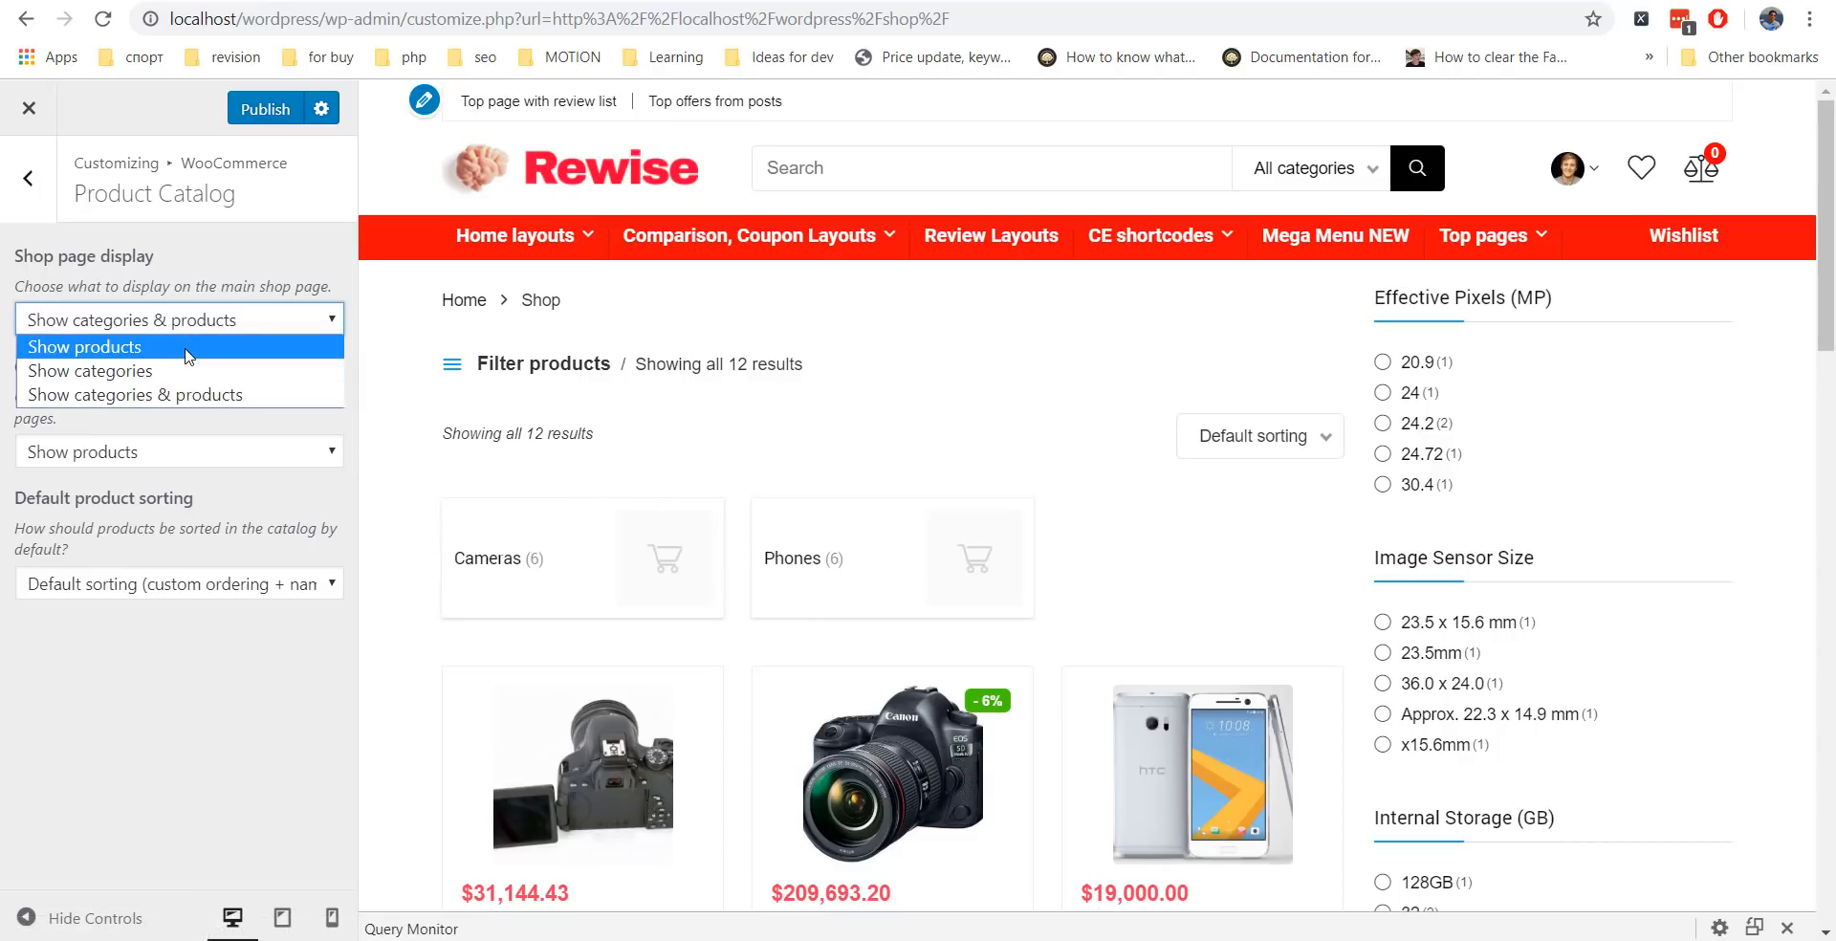
left_click(187, 354)
left_click(28, 178)
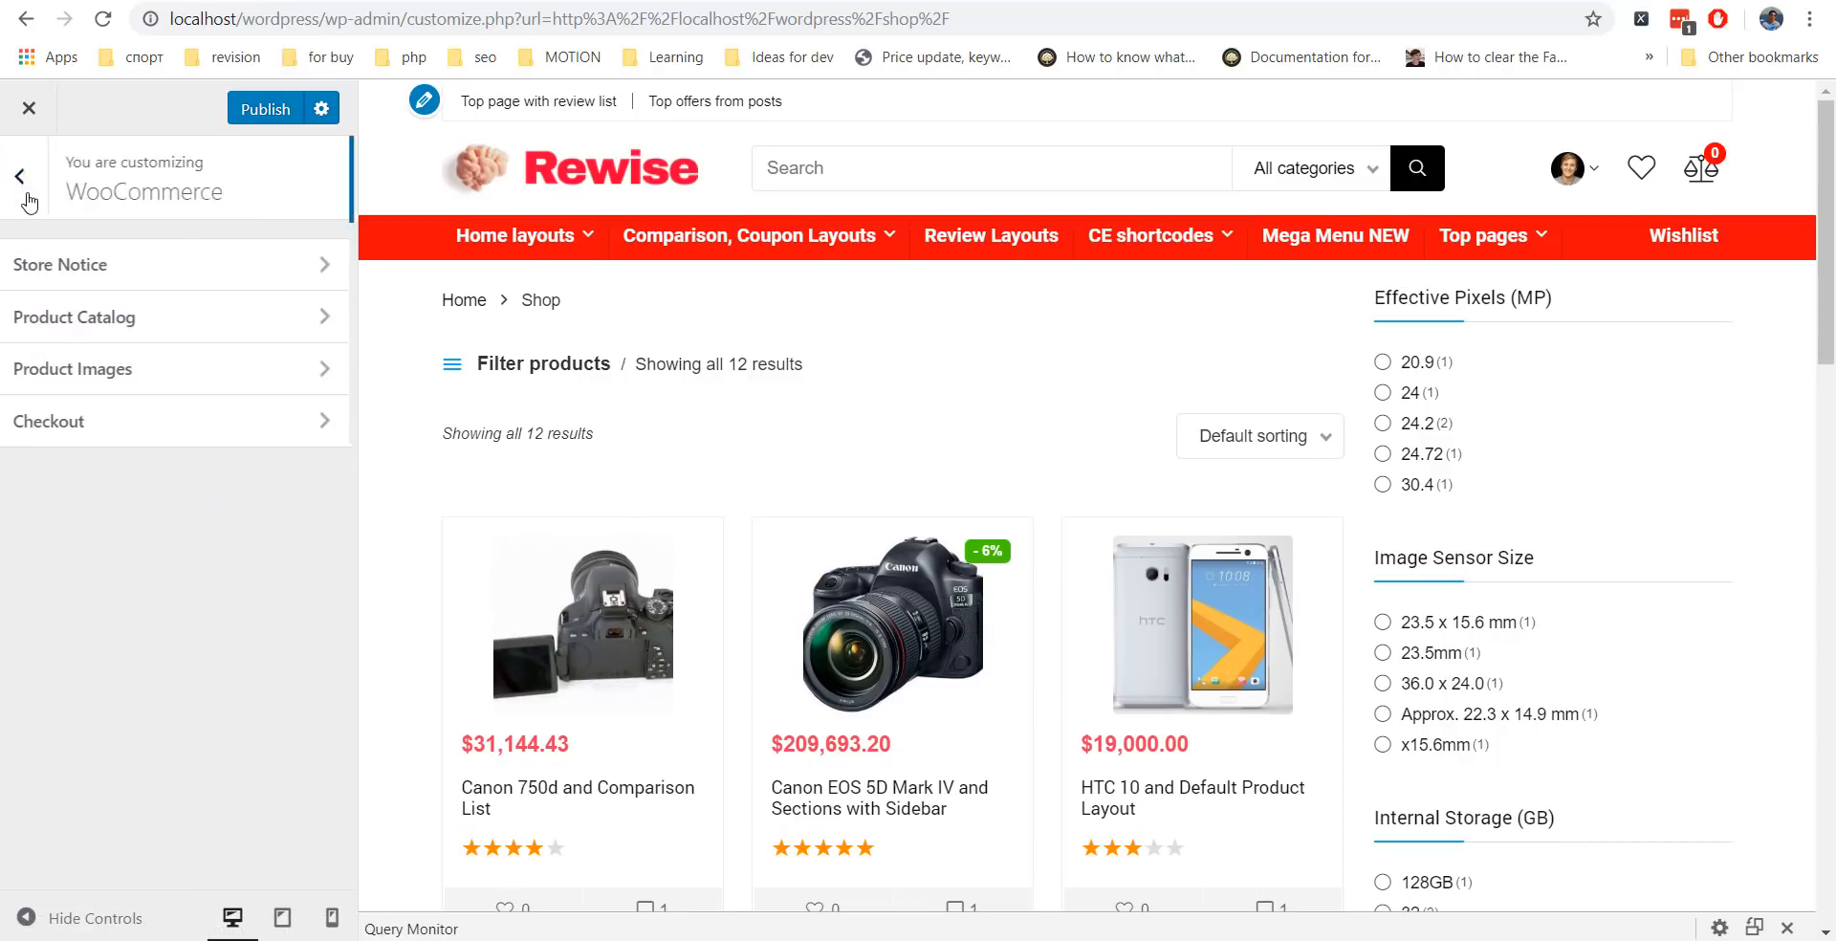
Set product thumbnail cropping to Uncropped in Product Images.
left_click(137, 389)
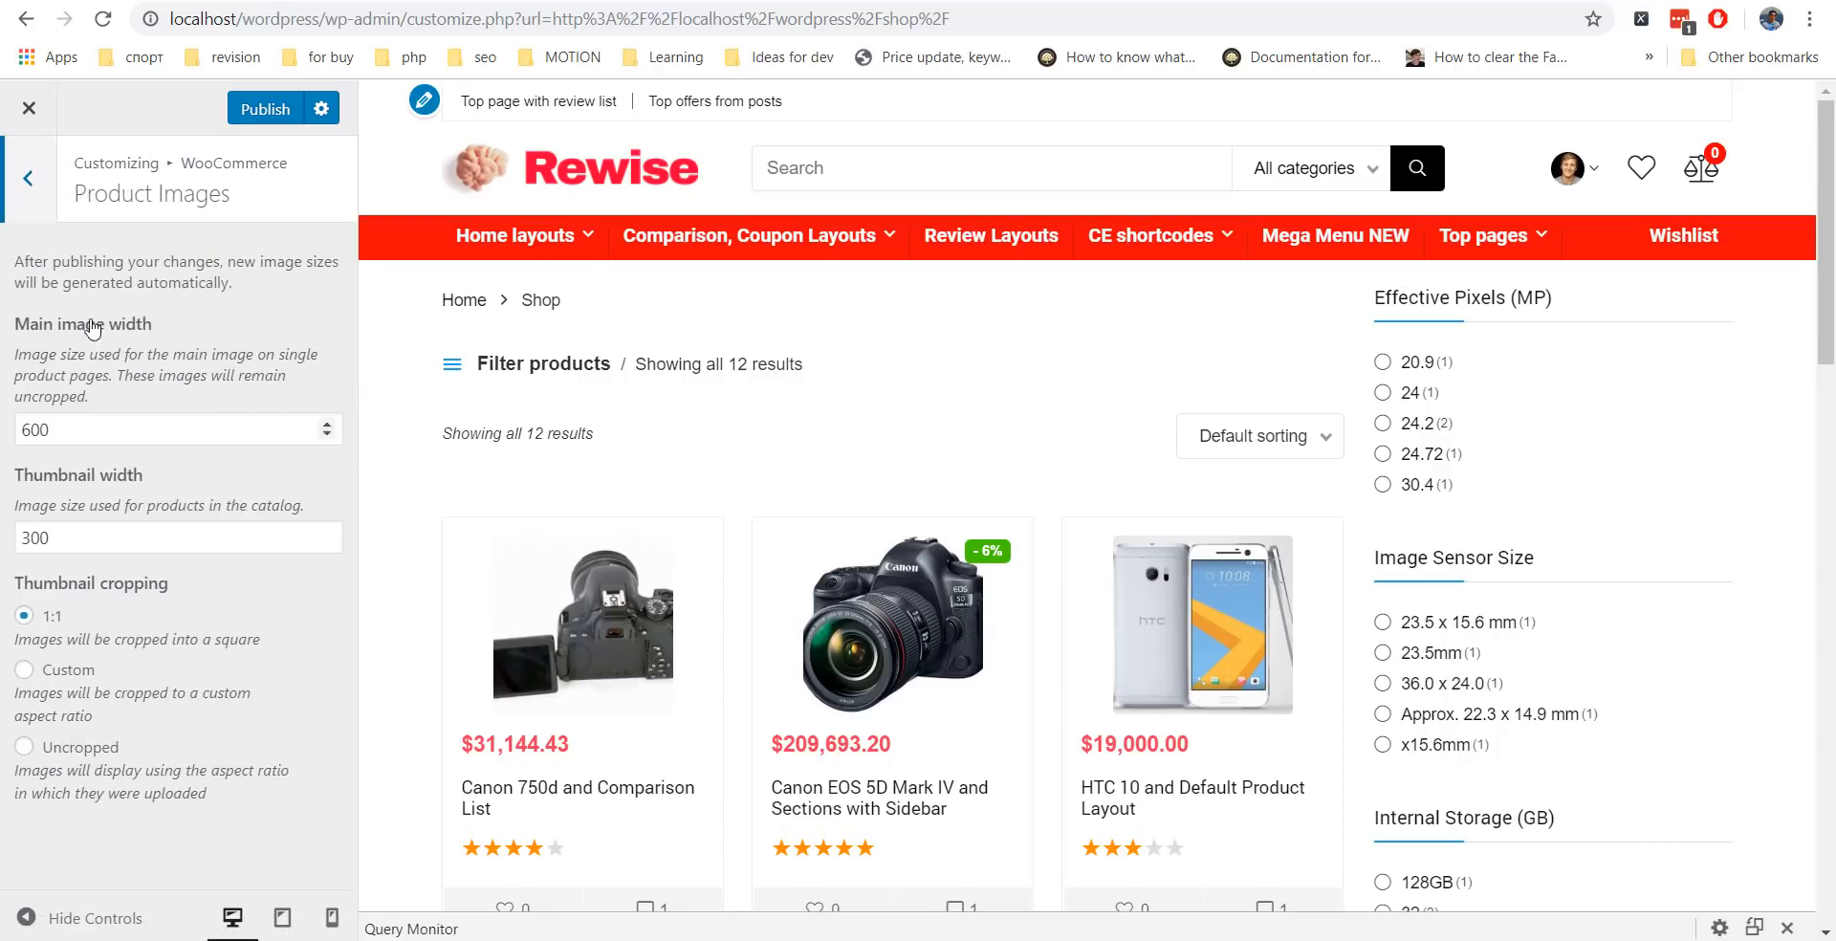
scroll(941, 298, "down", 4)
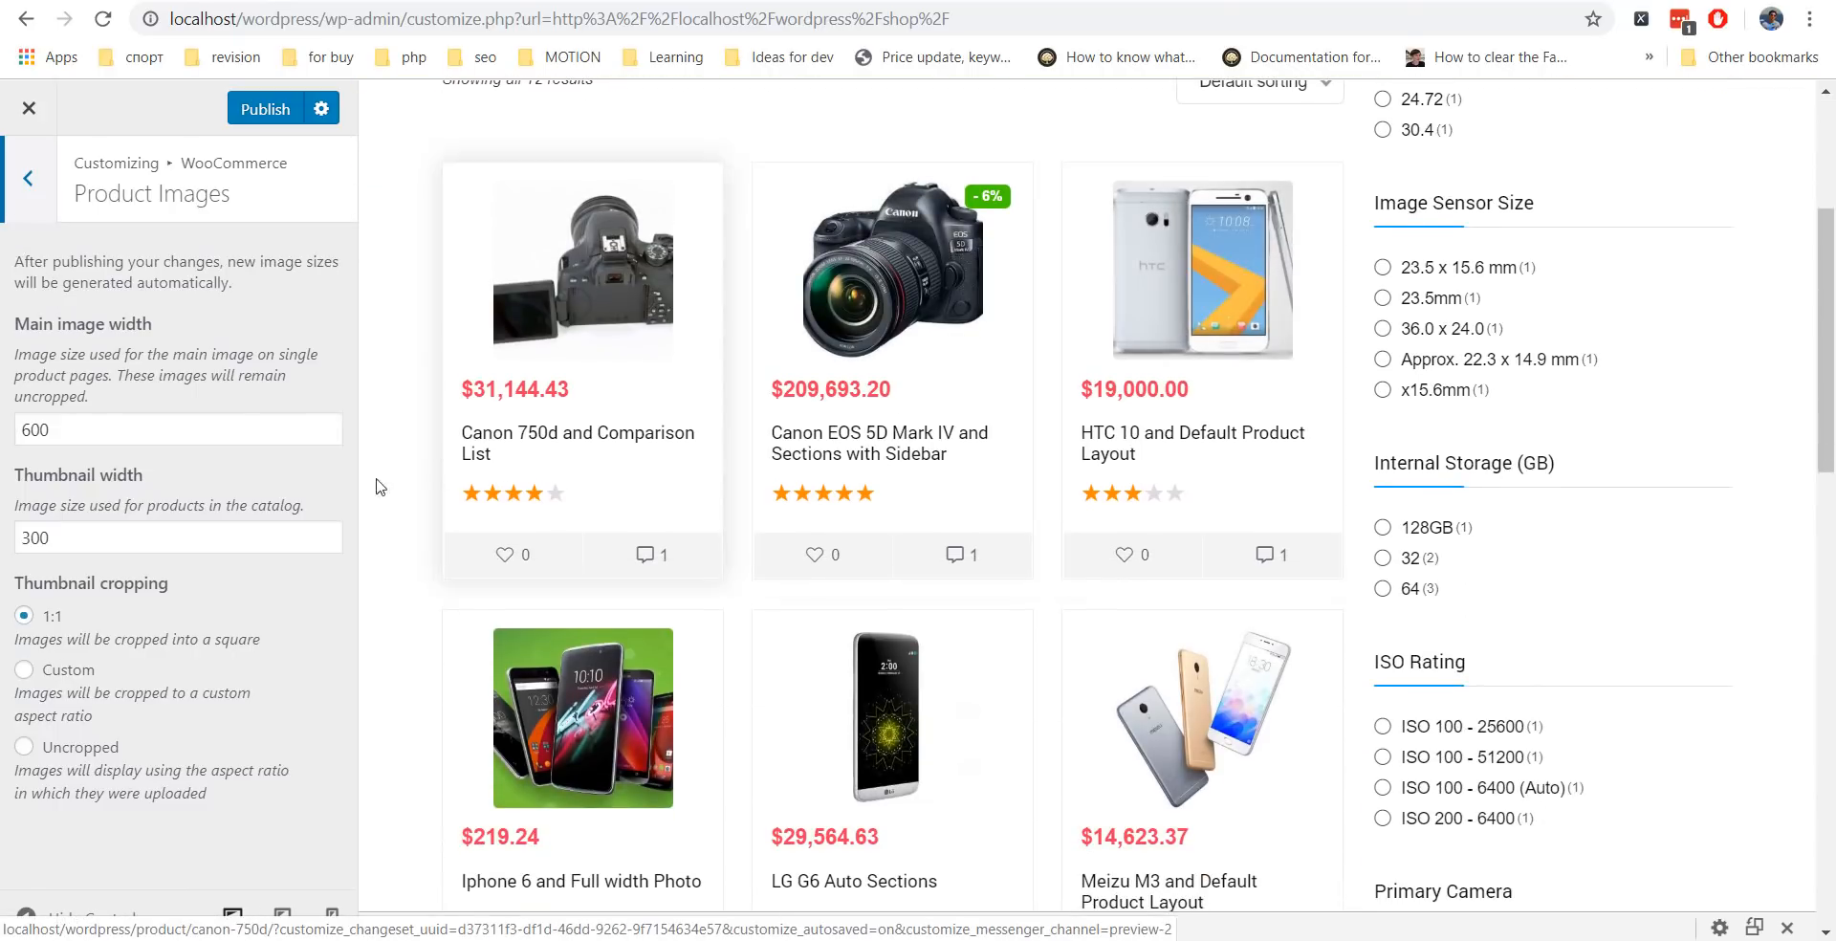
left_click(25, 748)
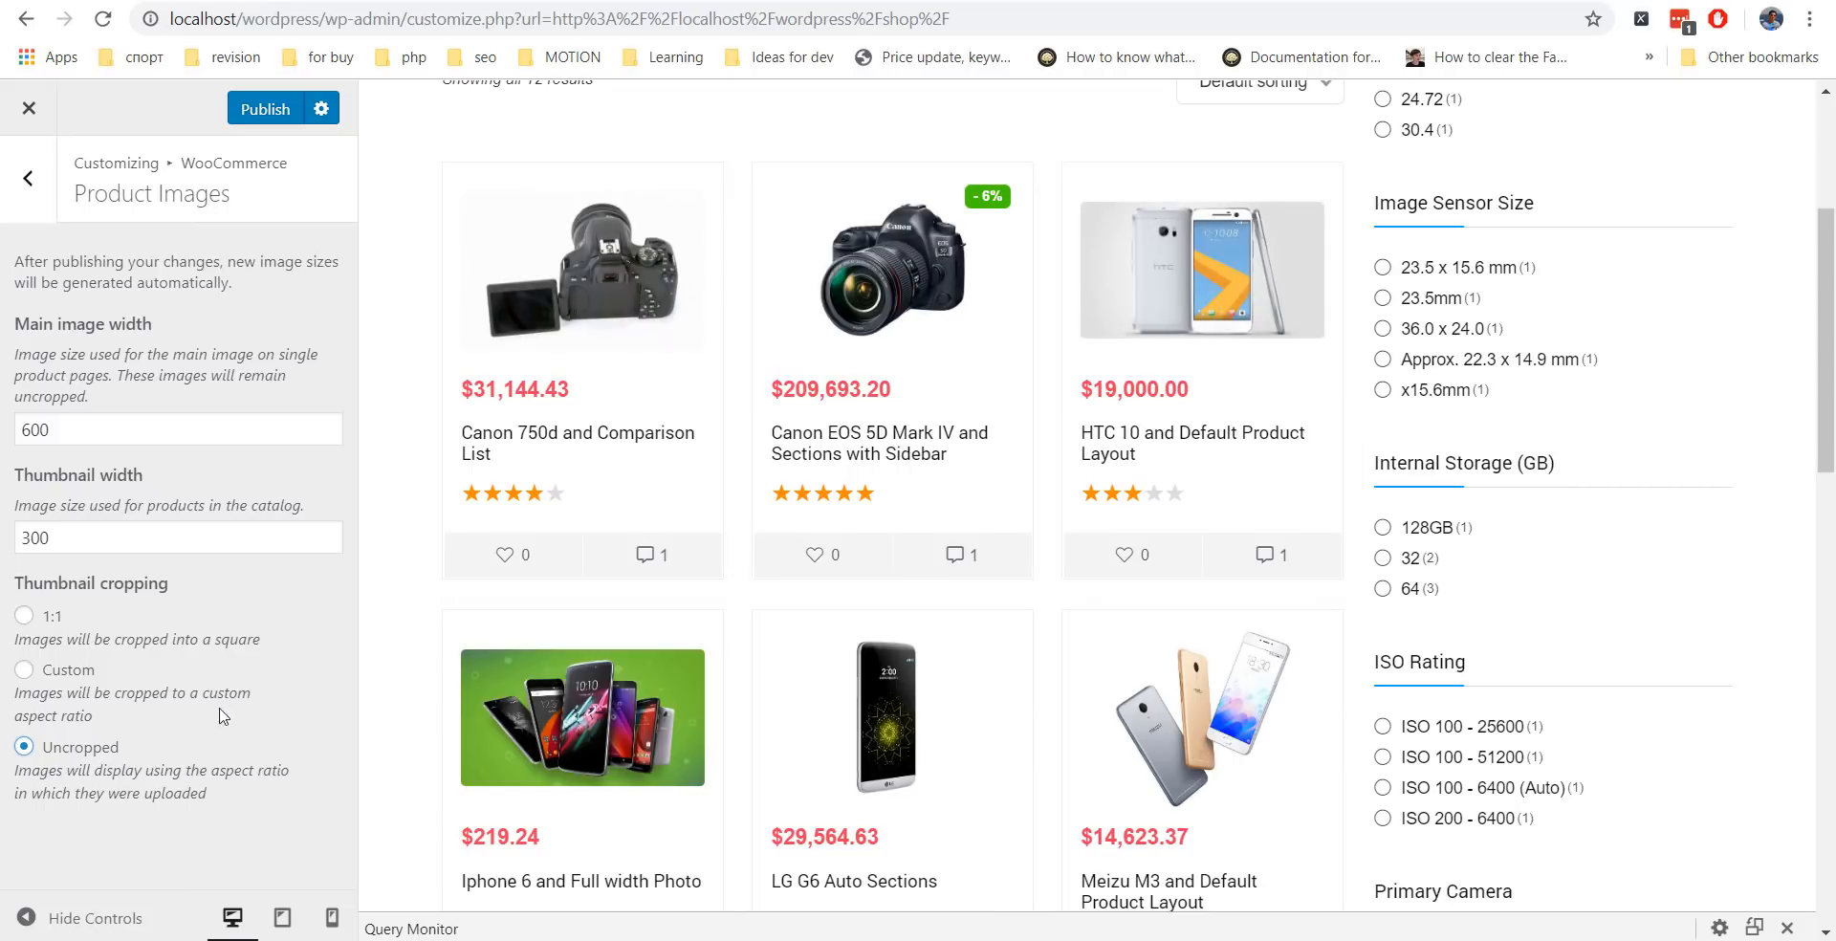
left_click(28, 177)
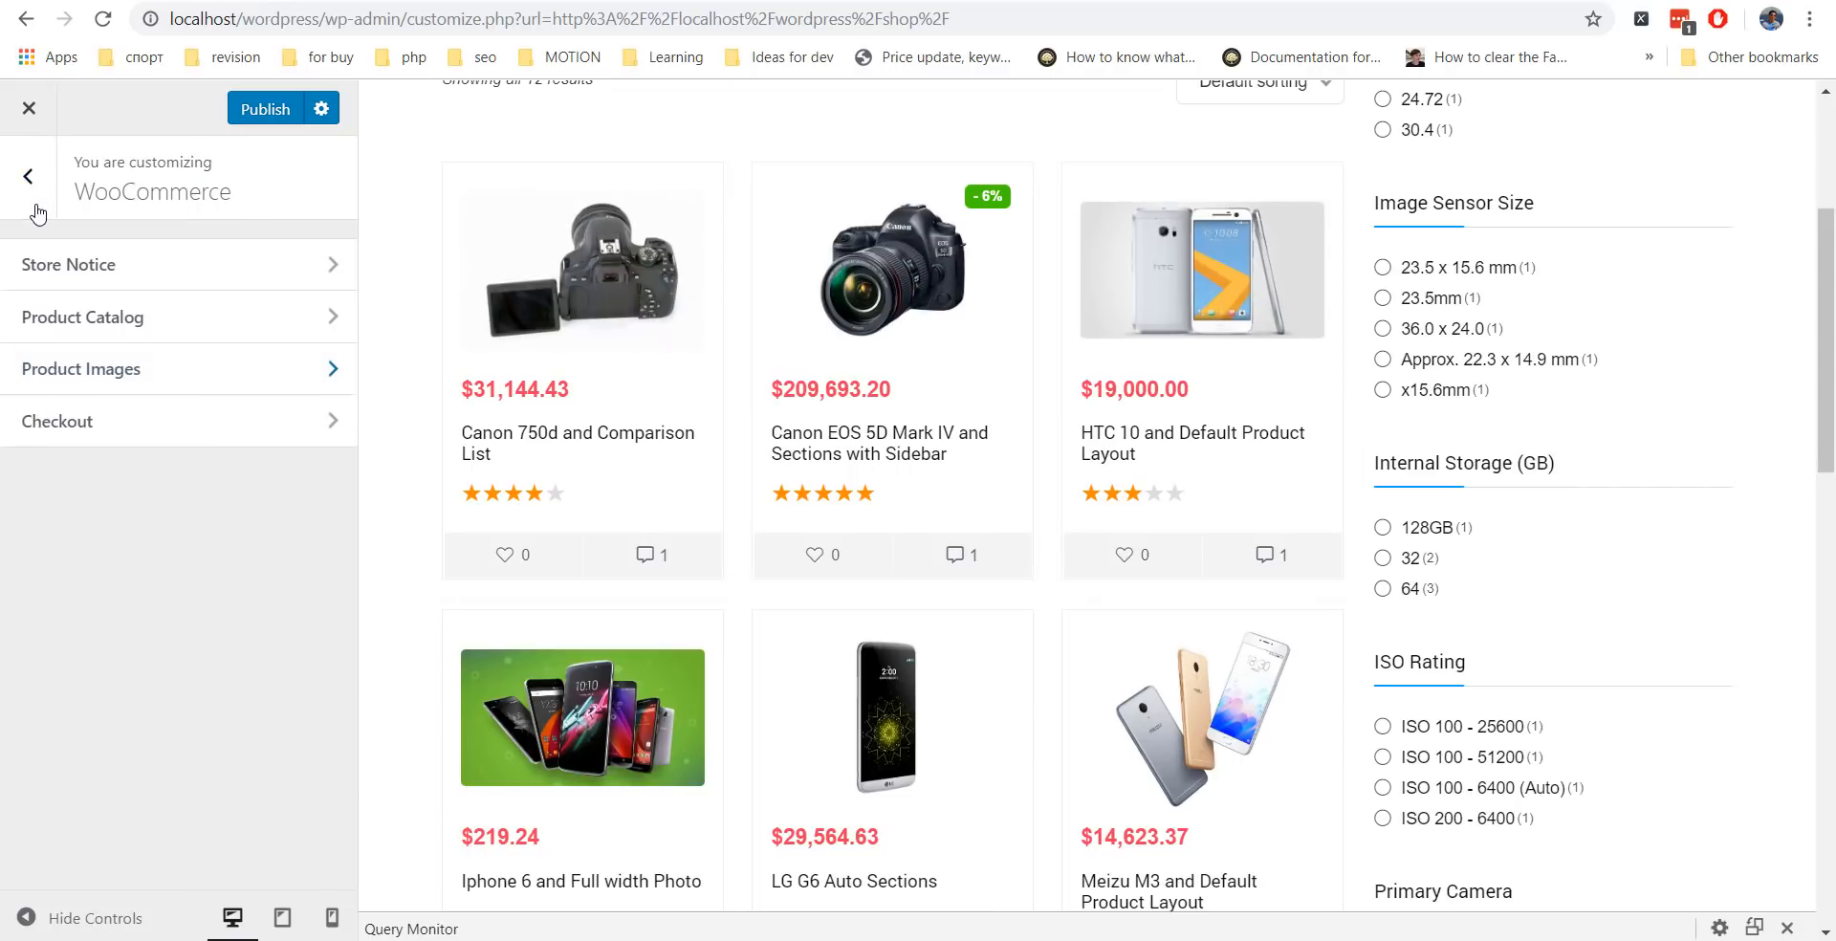
Set shop archives to 4 columns full width in Theme Options.
left_click(34, 199)
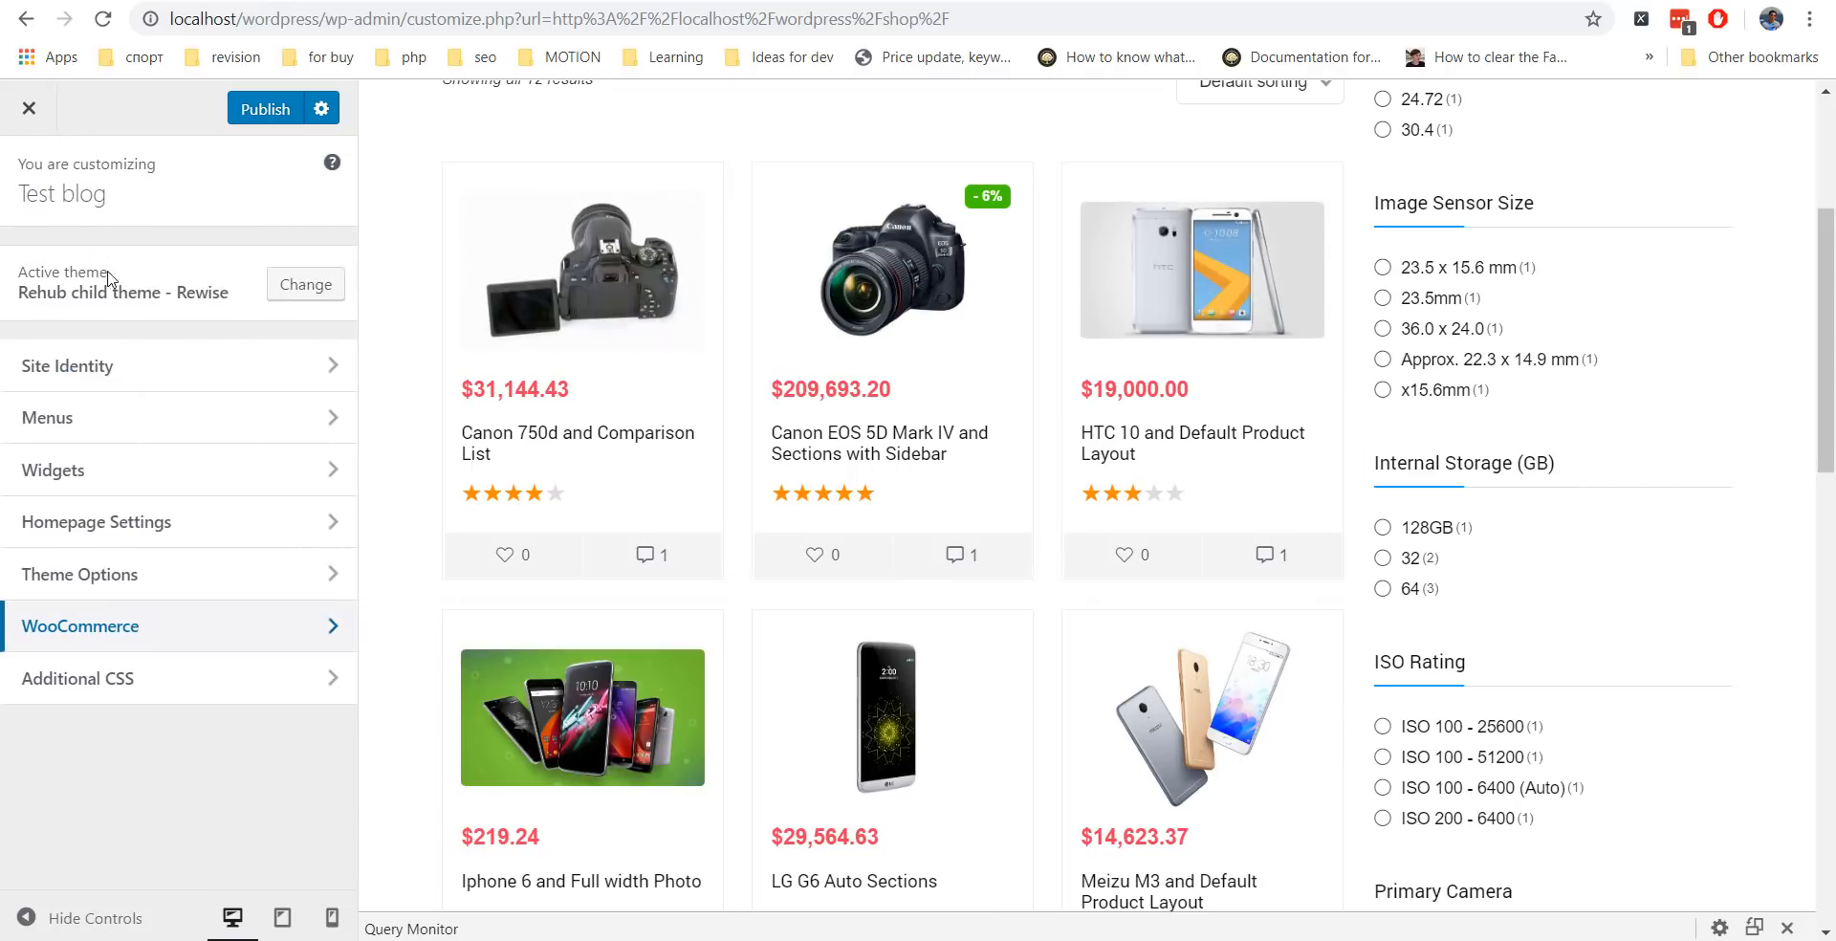
left_click(93, 576)
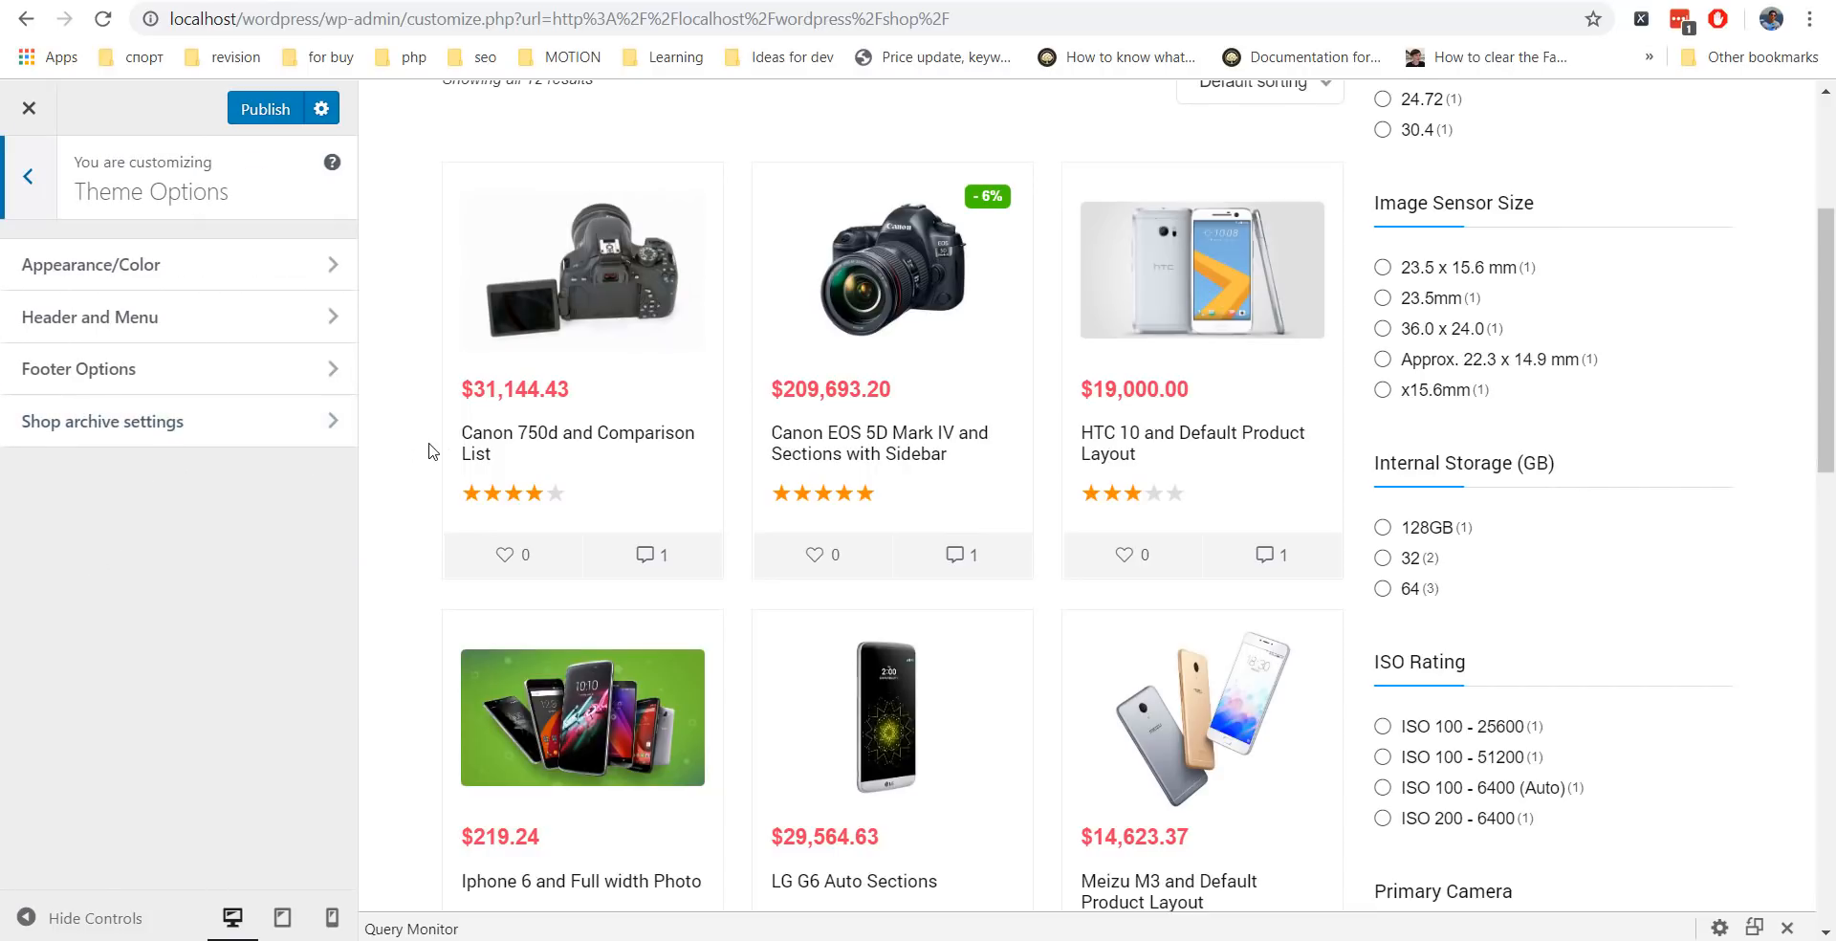
scroll(435, 449, "up", 4)
left_click(203, 445)
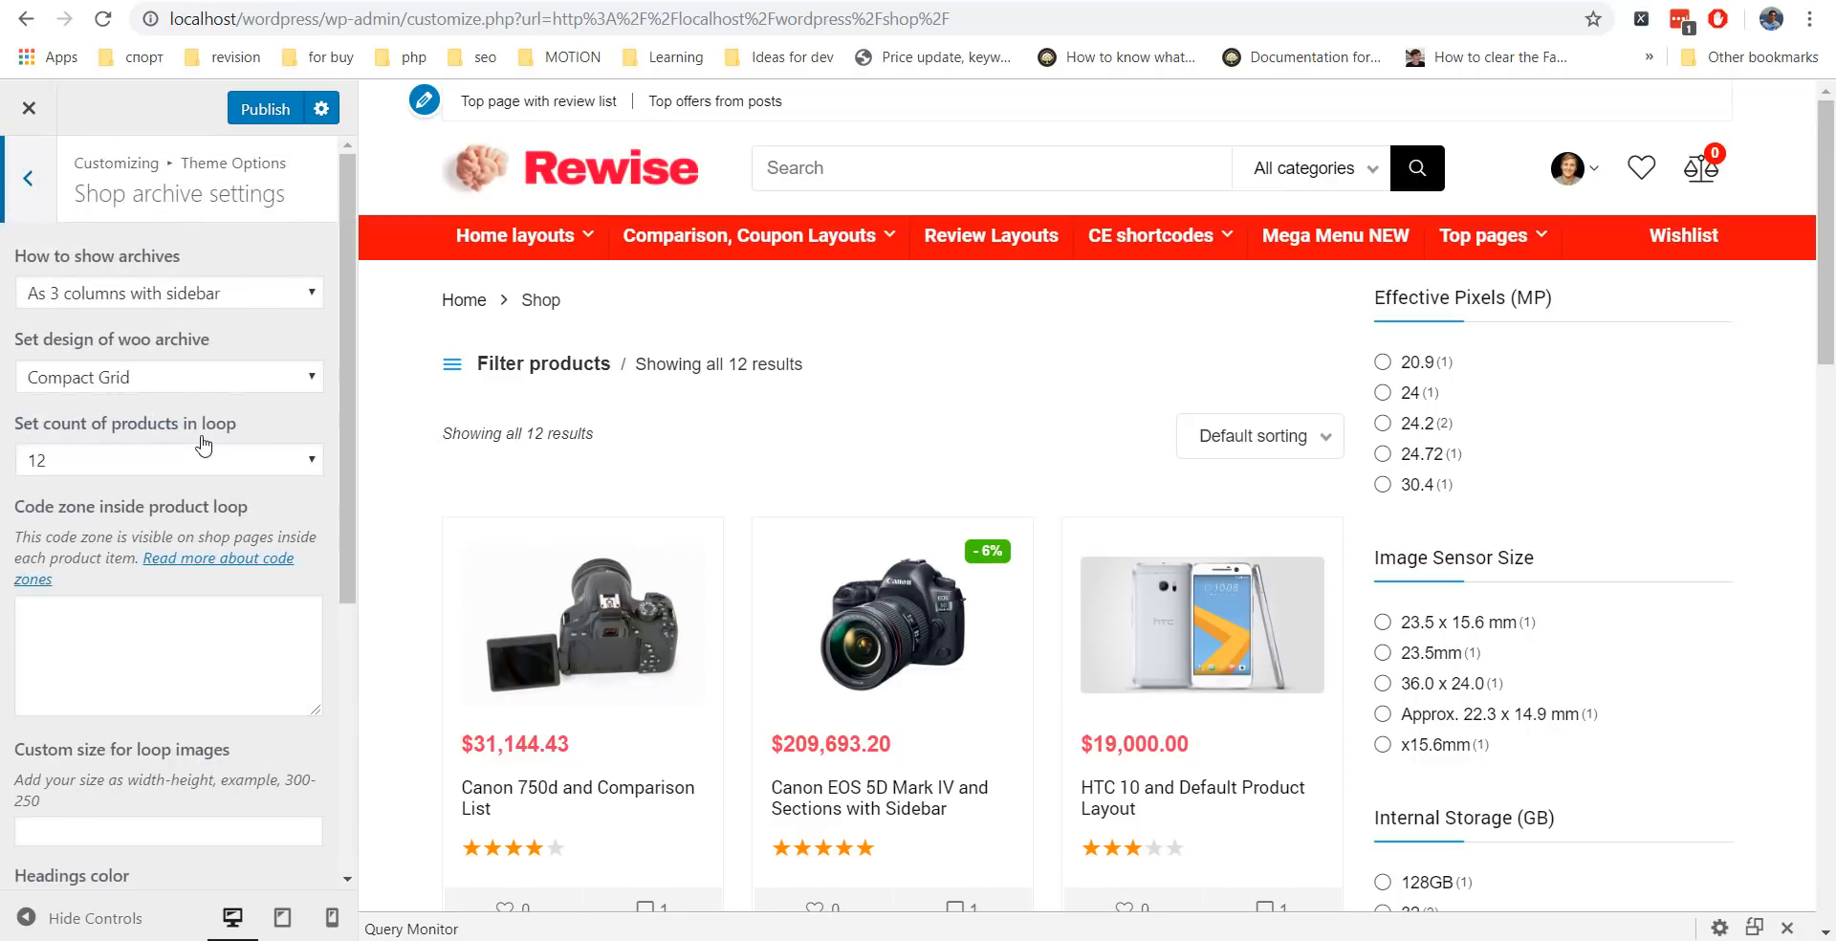
left_click(226, 294)
left_click(256, 350)
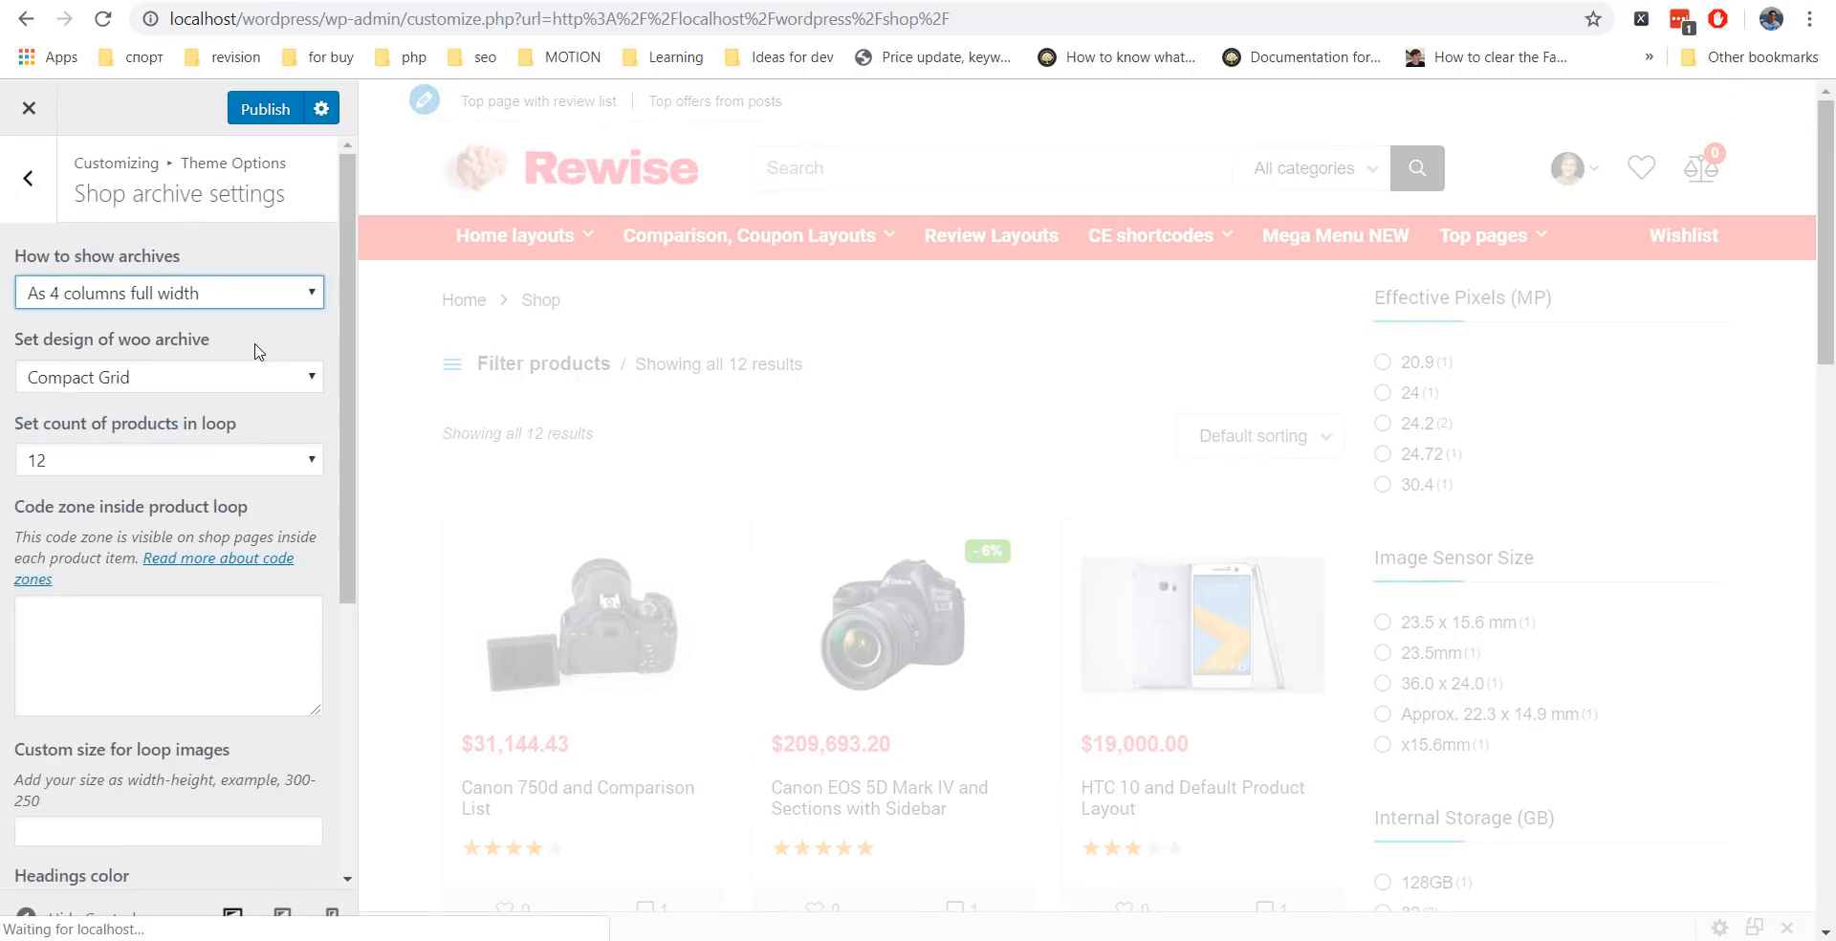
Set the Woo archive design to Grid after briefly trying Directory Grid.
left_click(198, 388)
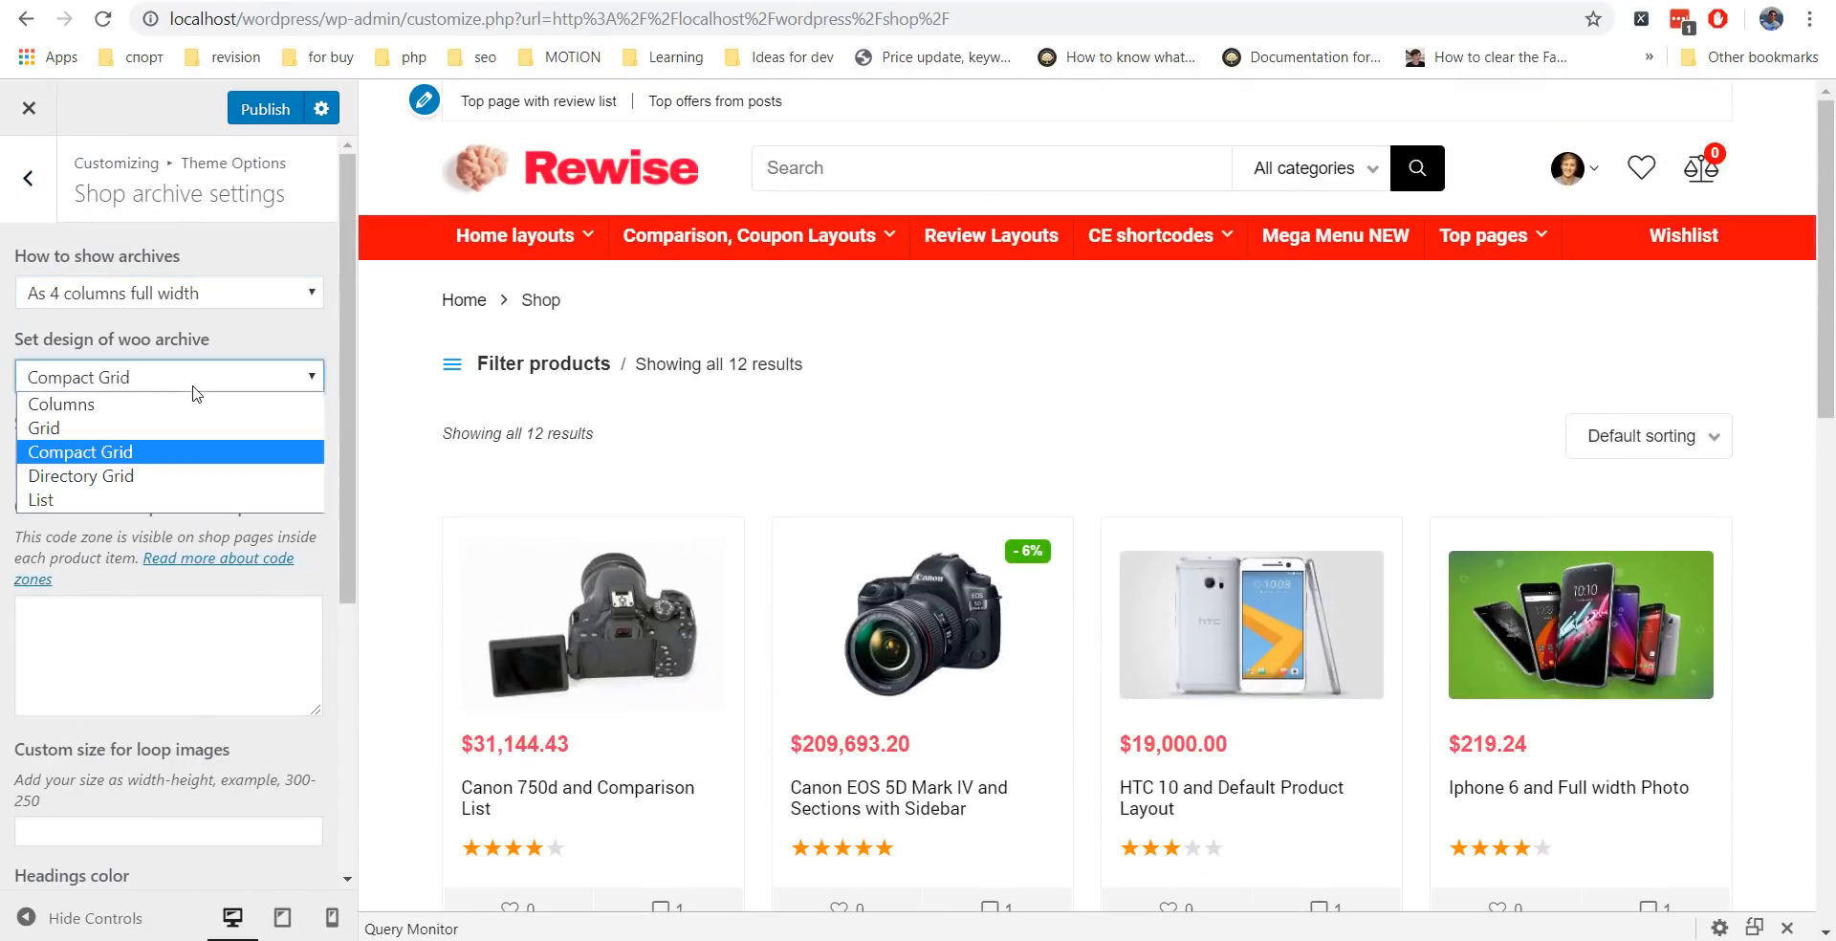
left_click(143, 475)
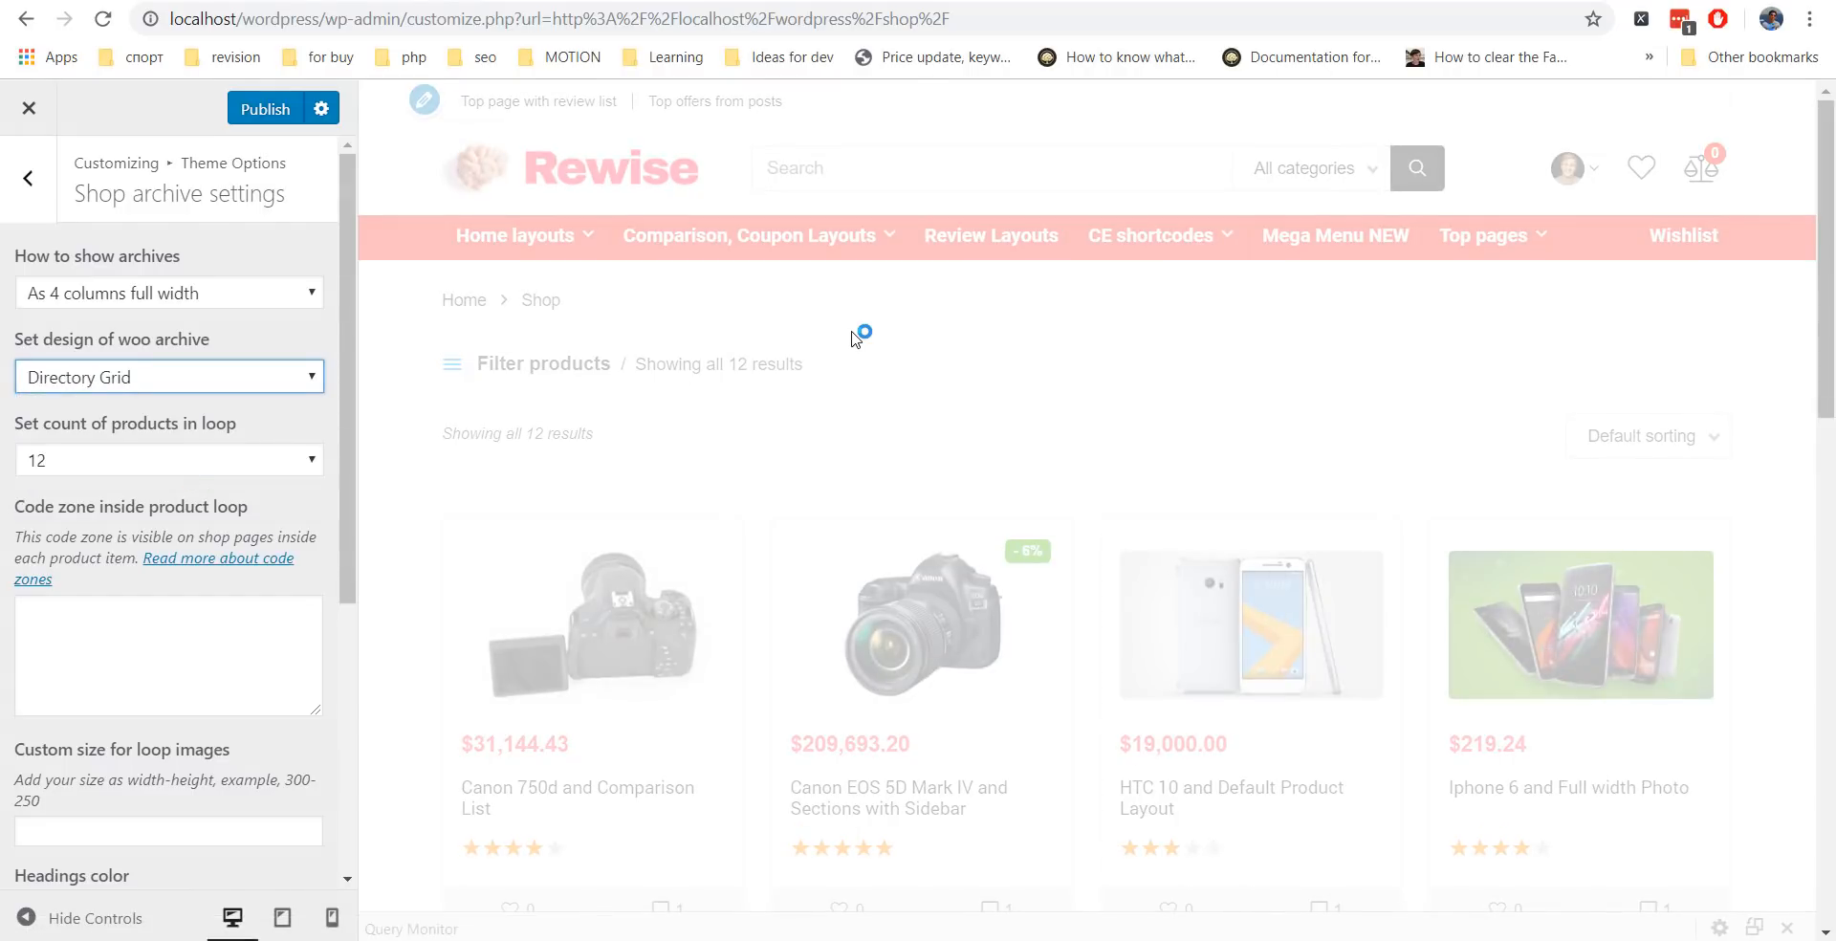
scroll(854, 318, "down", 3)
scroll(854, 319, "up", 3)
left_click(169, 377)
left_click(217, 427)
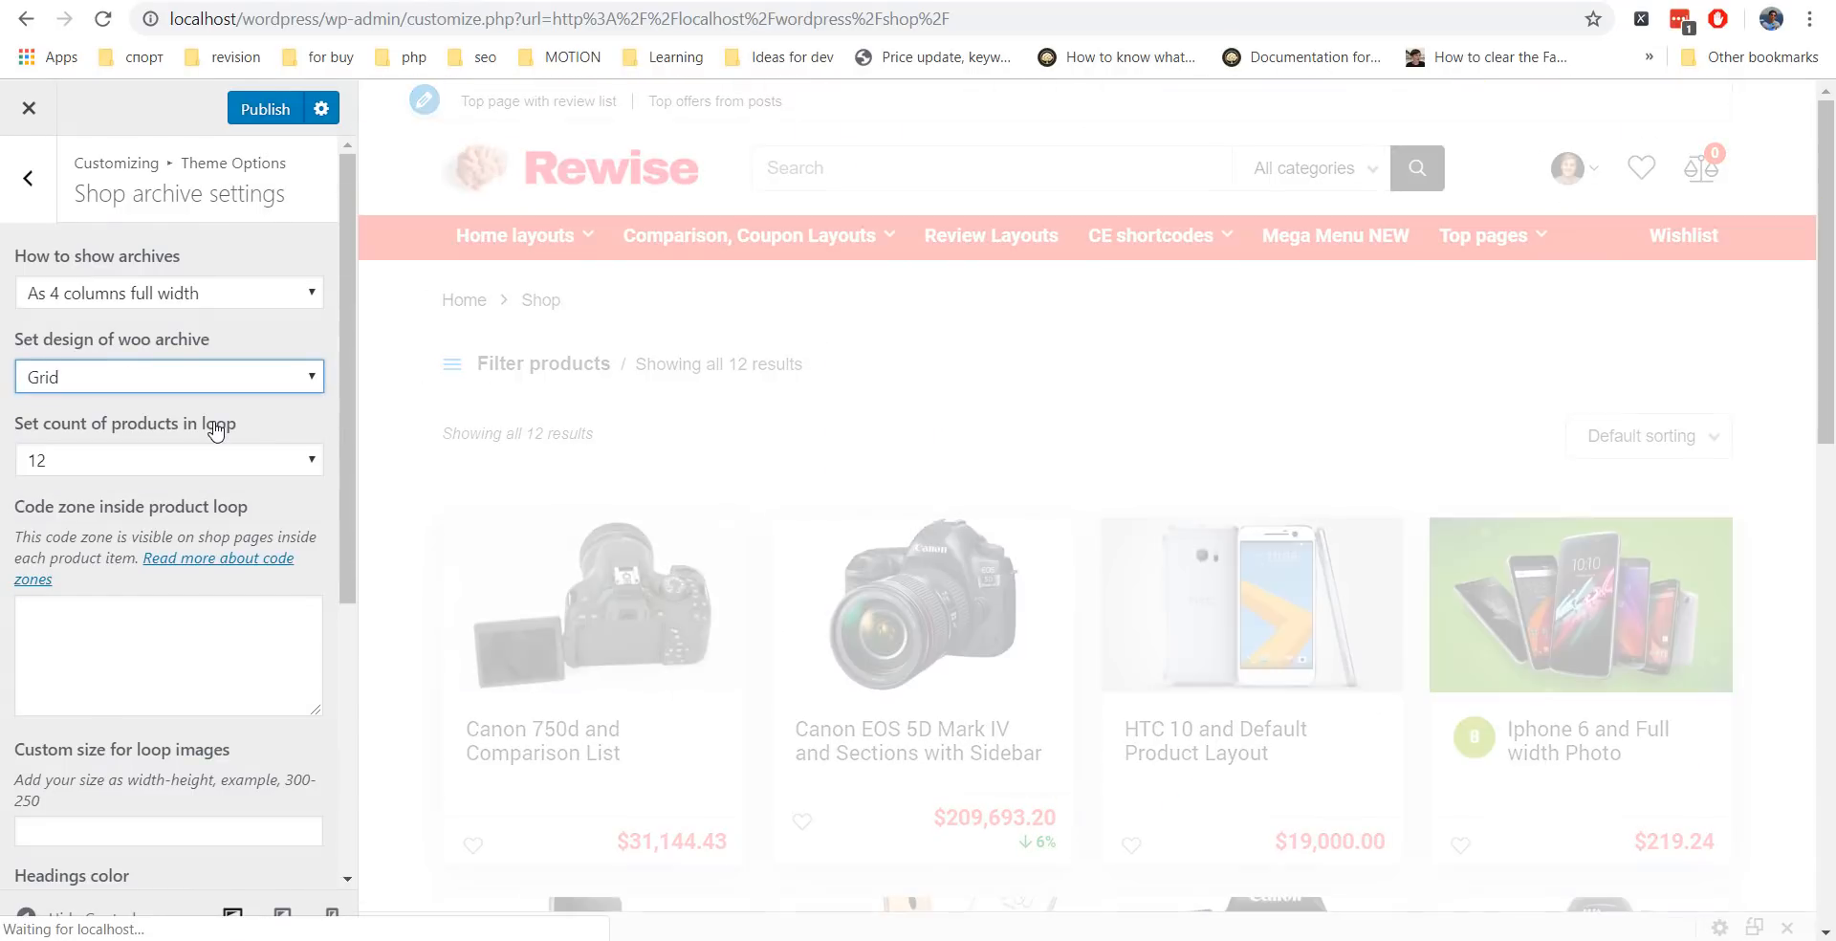
scroll(215, 498, "down", 3)
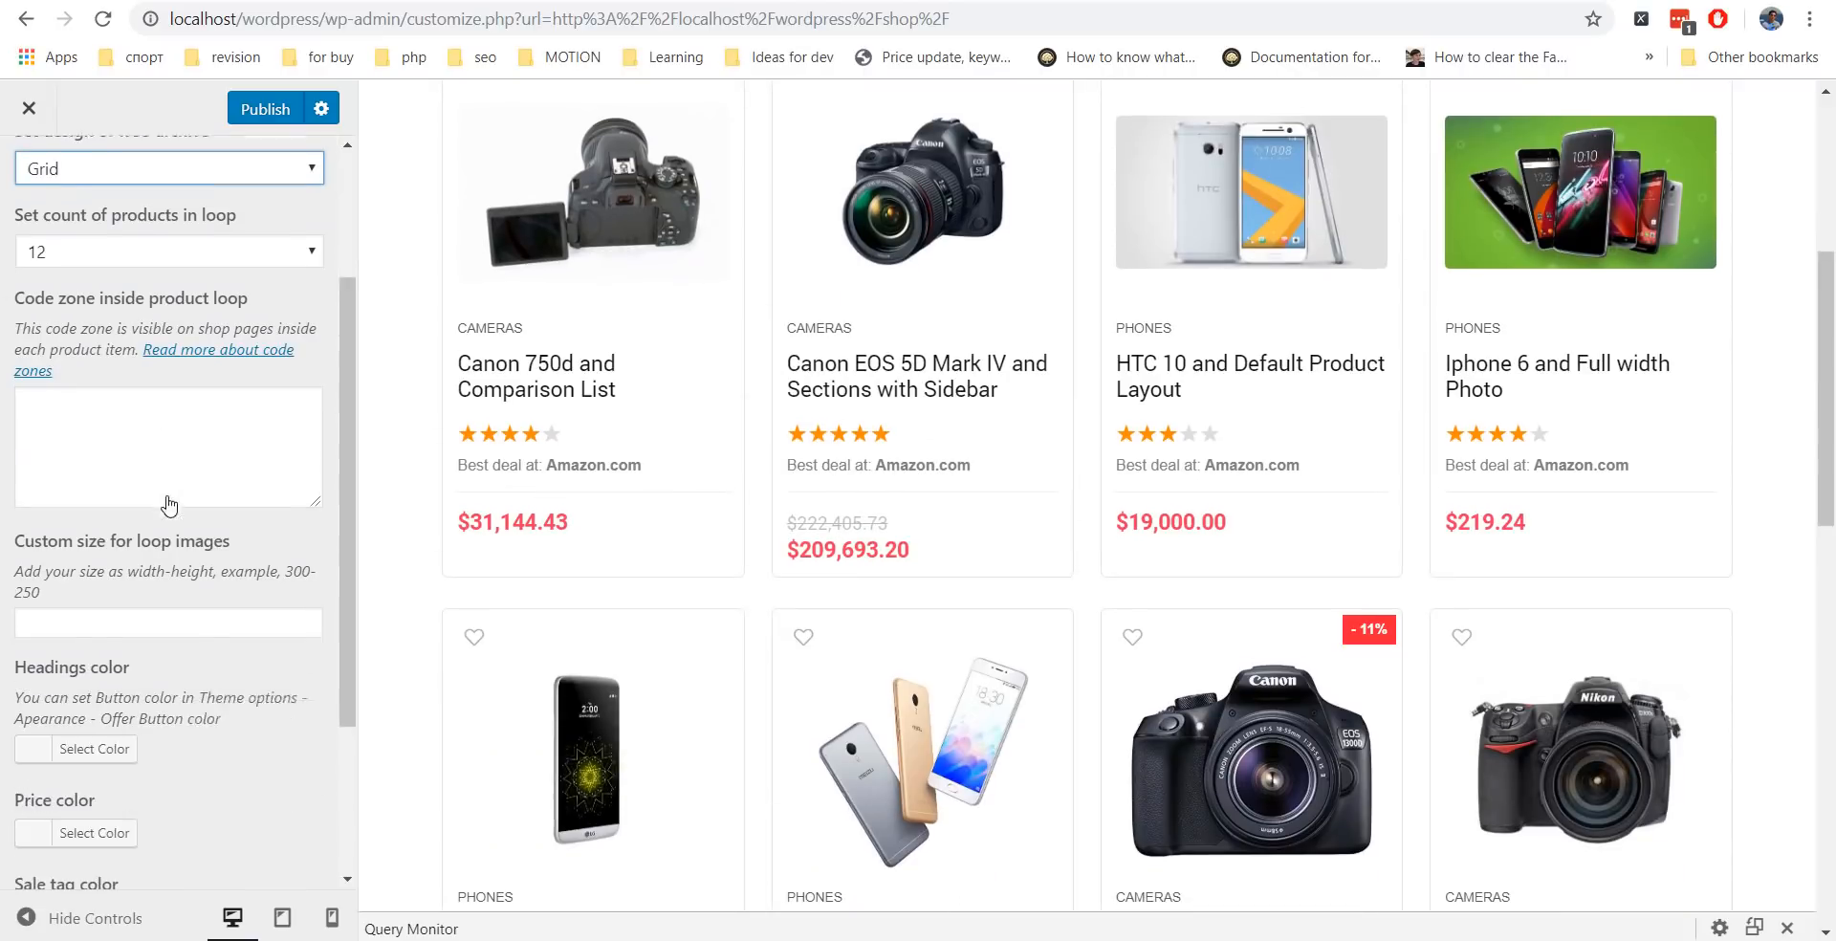
scroll(650, 268, "up", 2)
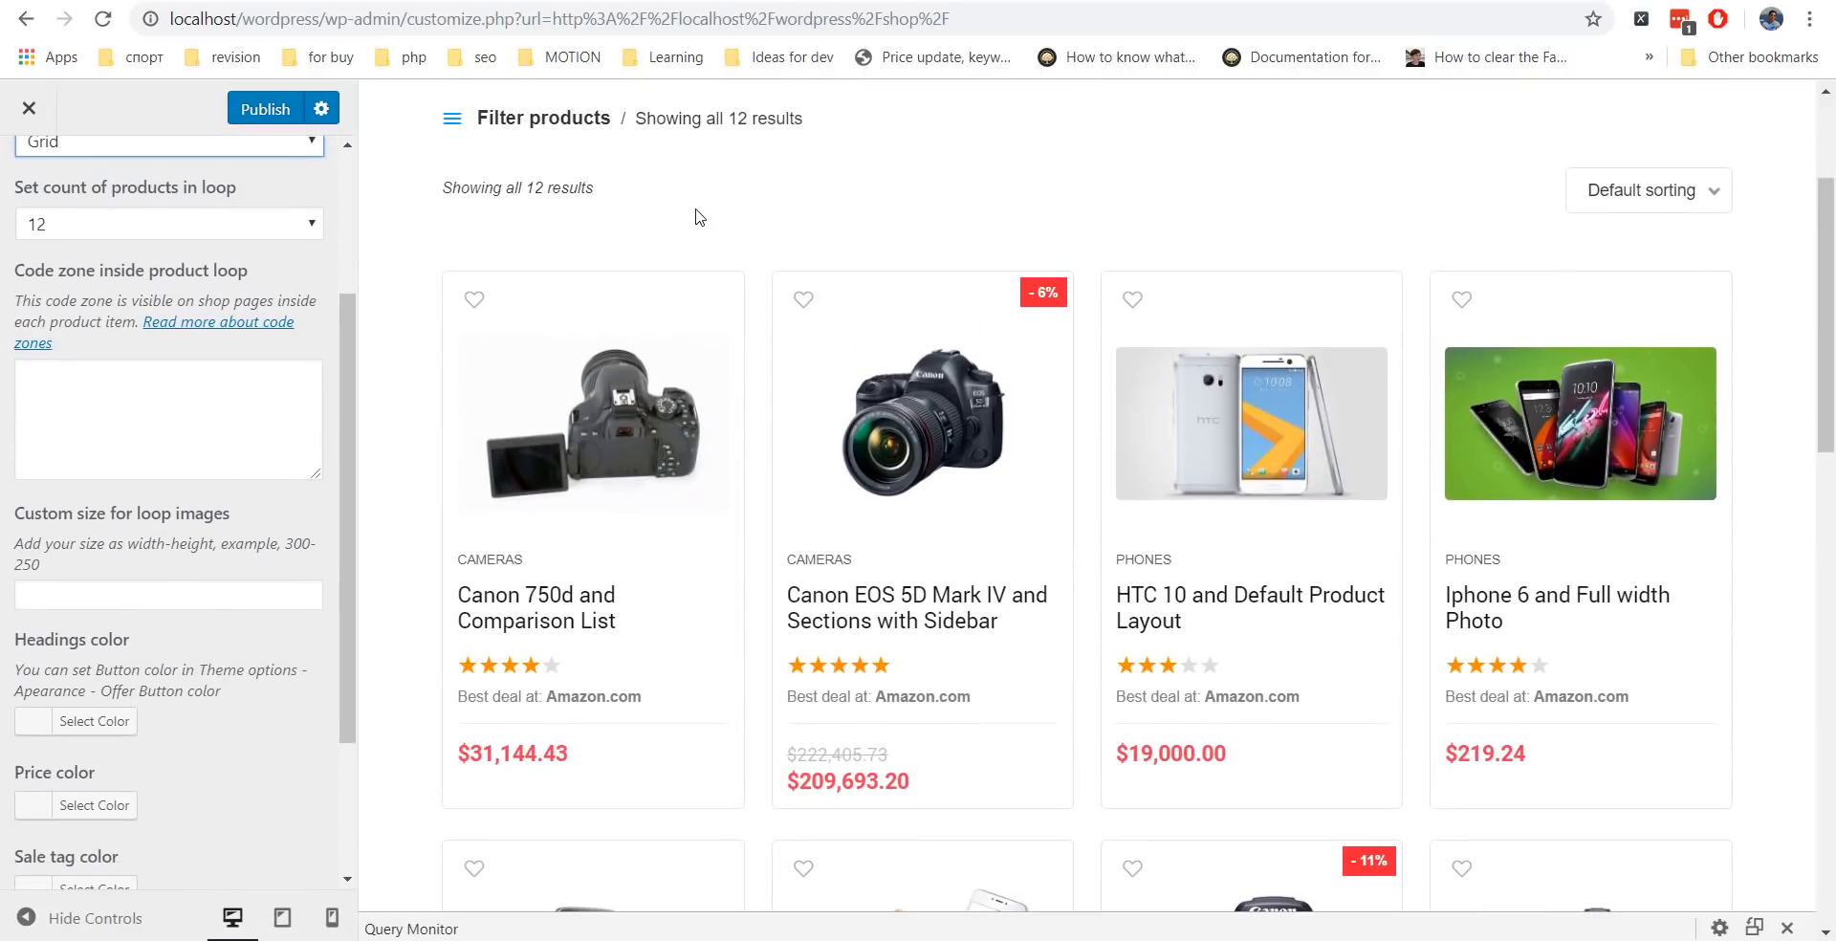
scroll(230, 575, "down", 2)
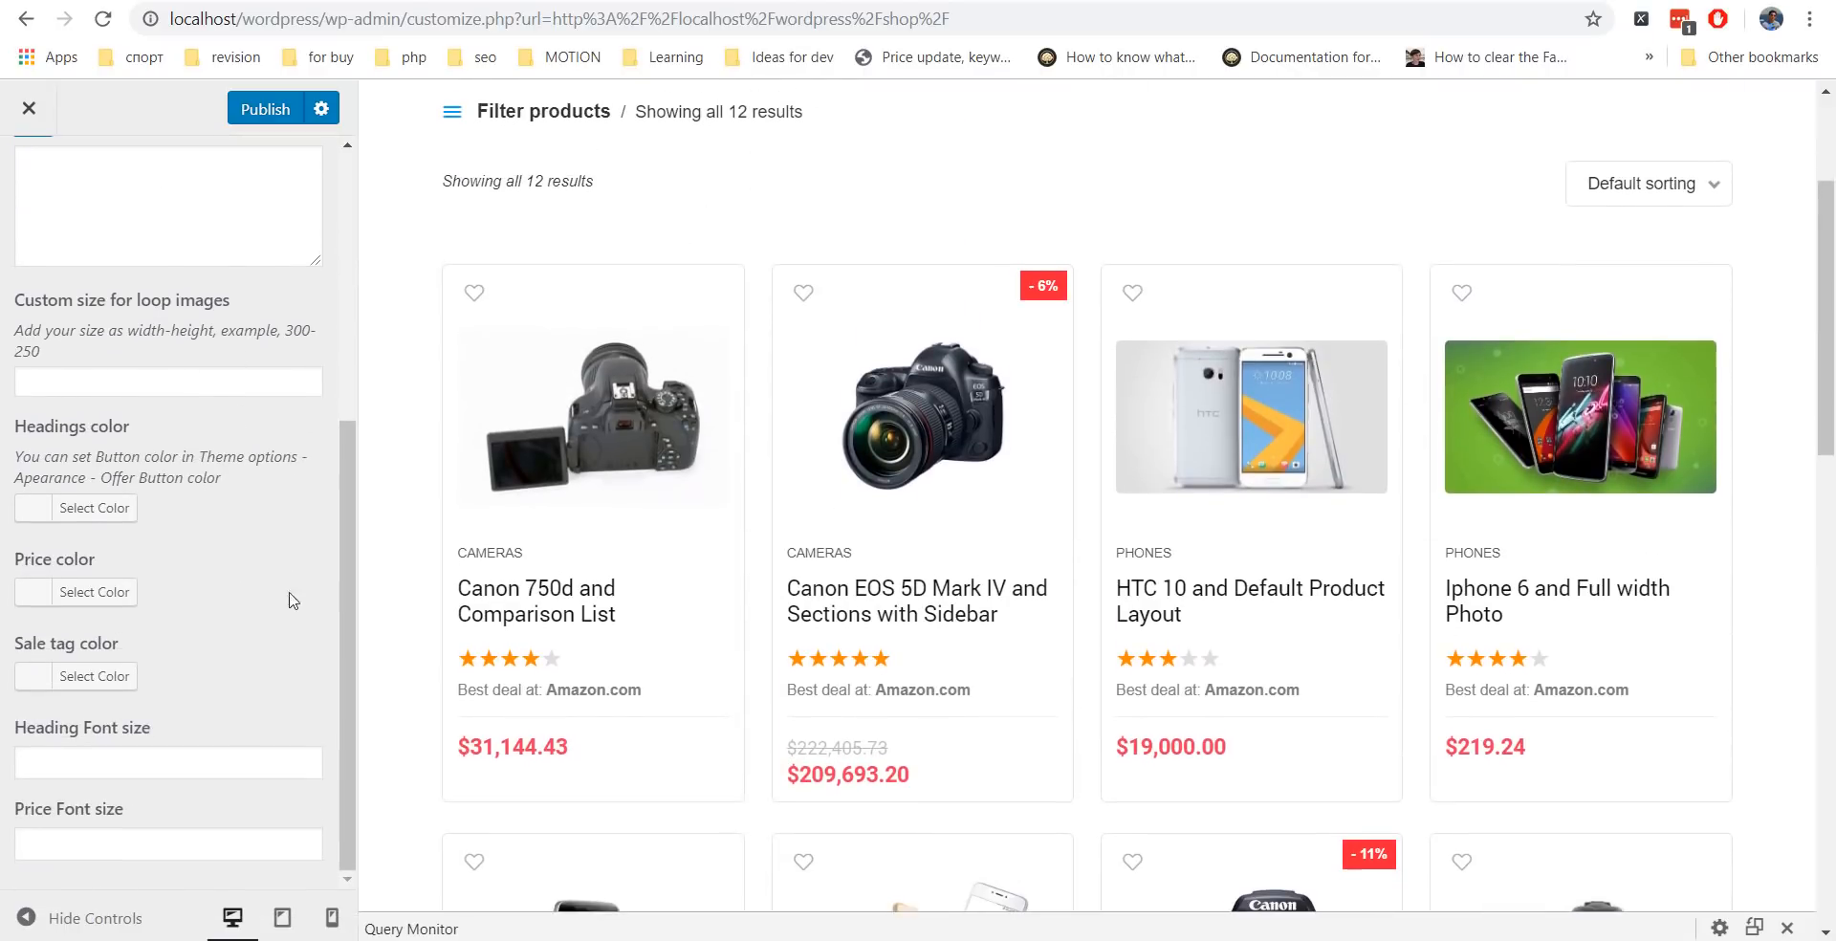
Make product headings red and product prices blue.
left_click(43, 524)
left_click(95, 783)
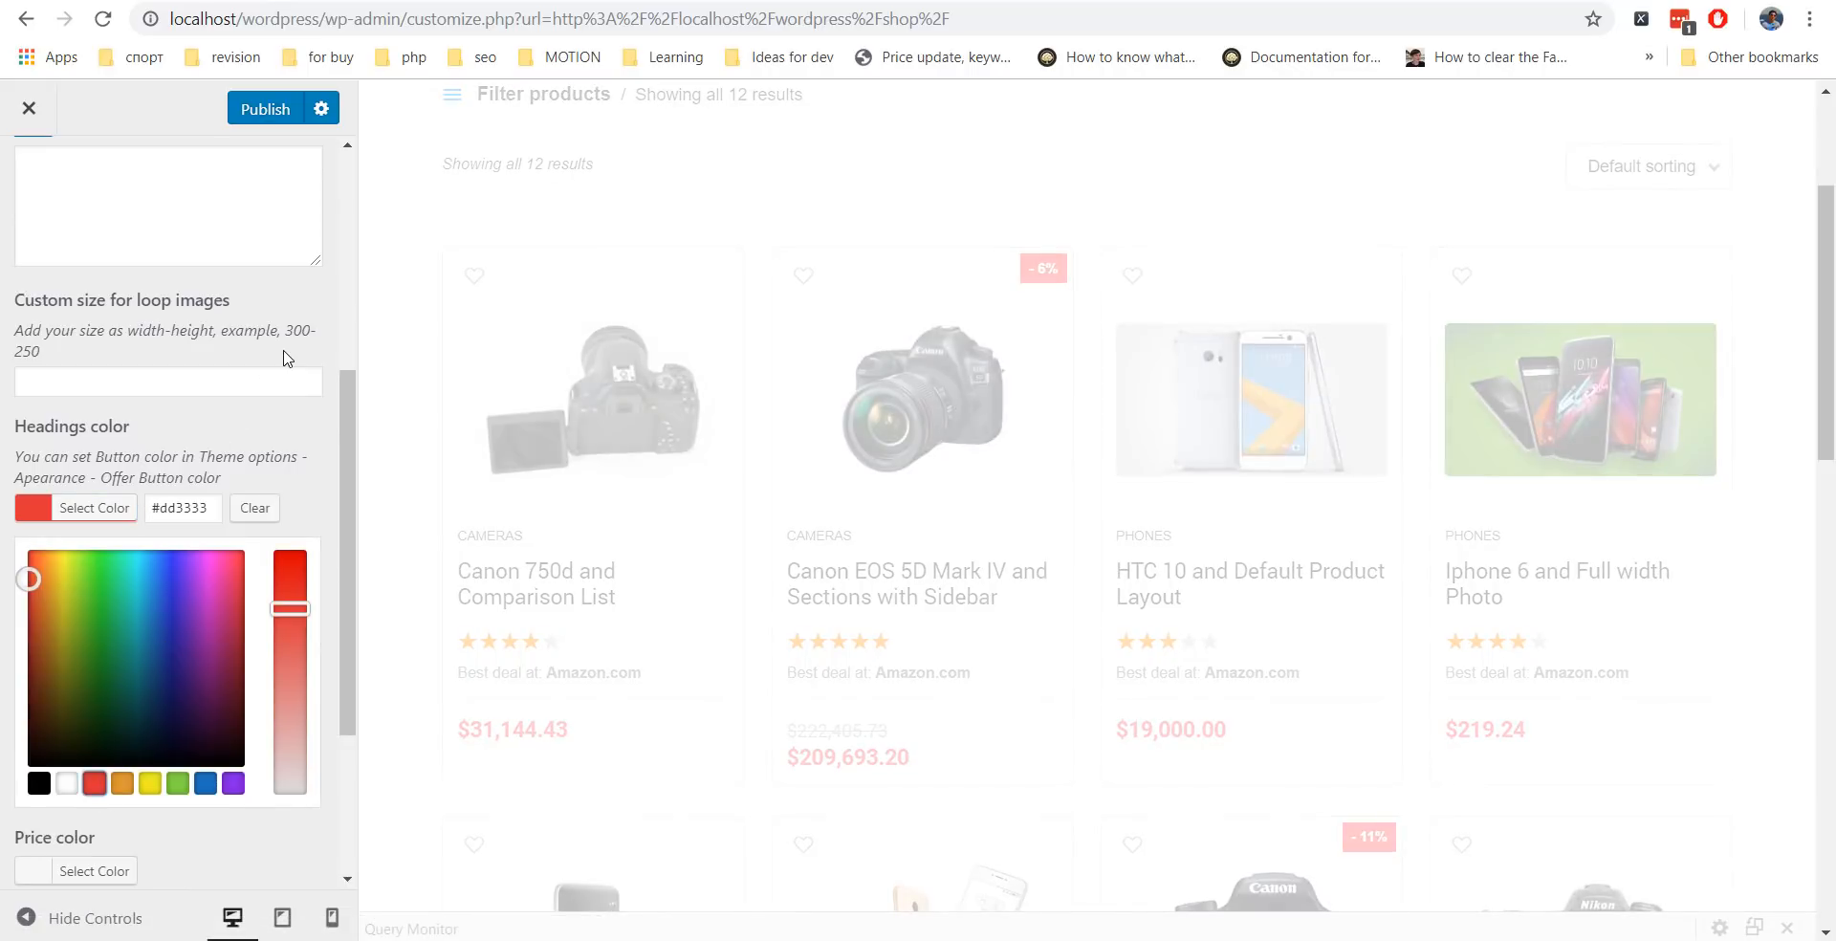
left_click(288, 359)
left_click(63, 594)
left_click(205, 867)
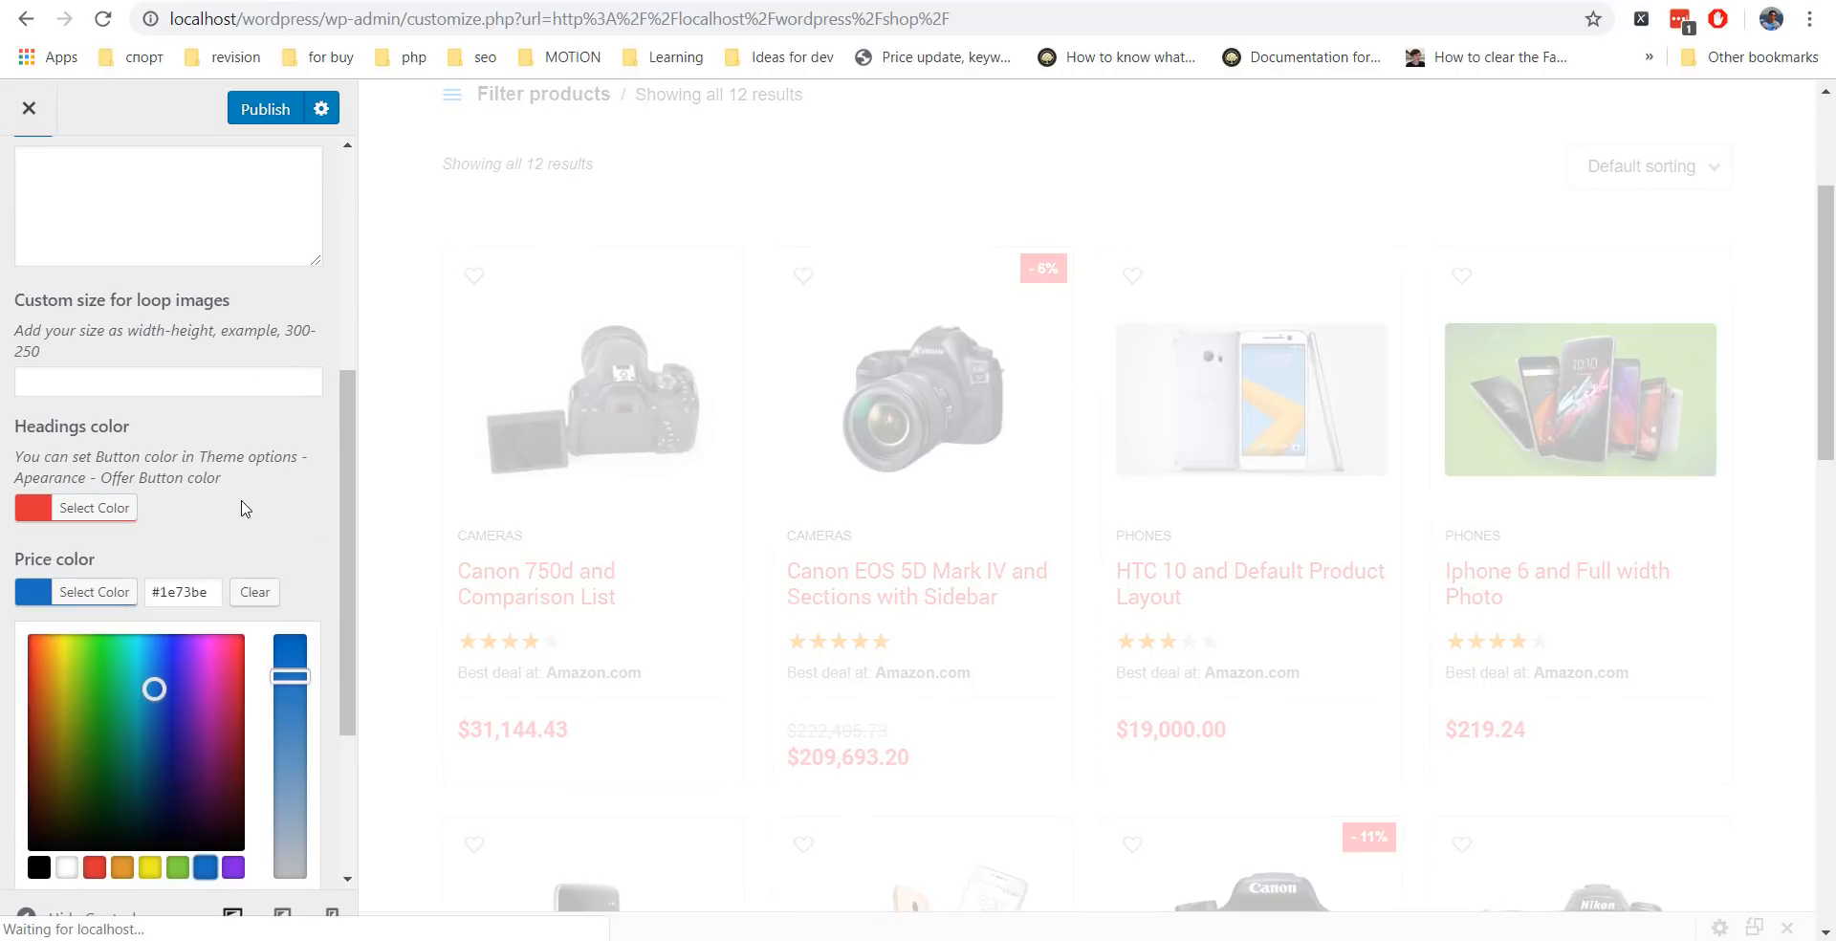
left_click(55, 618)
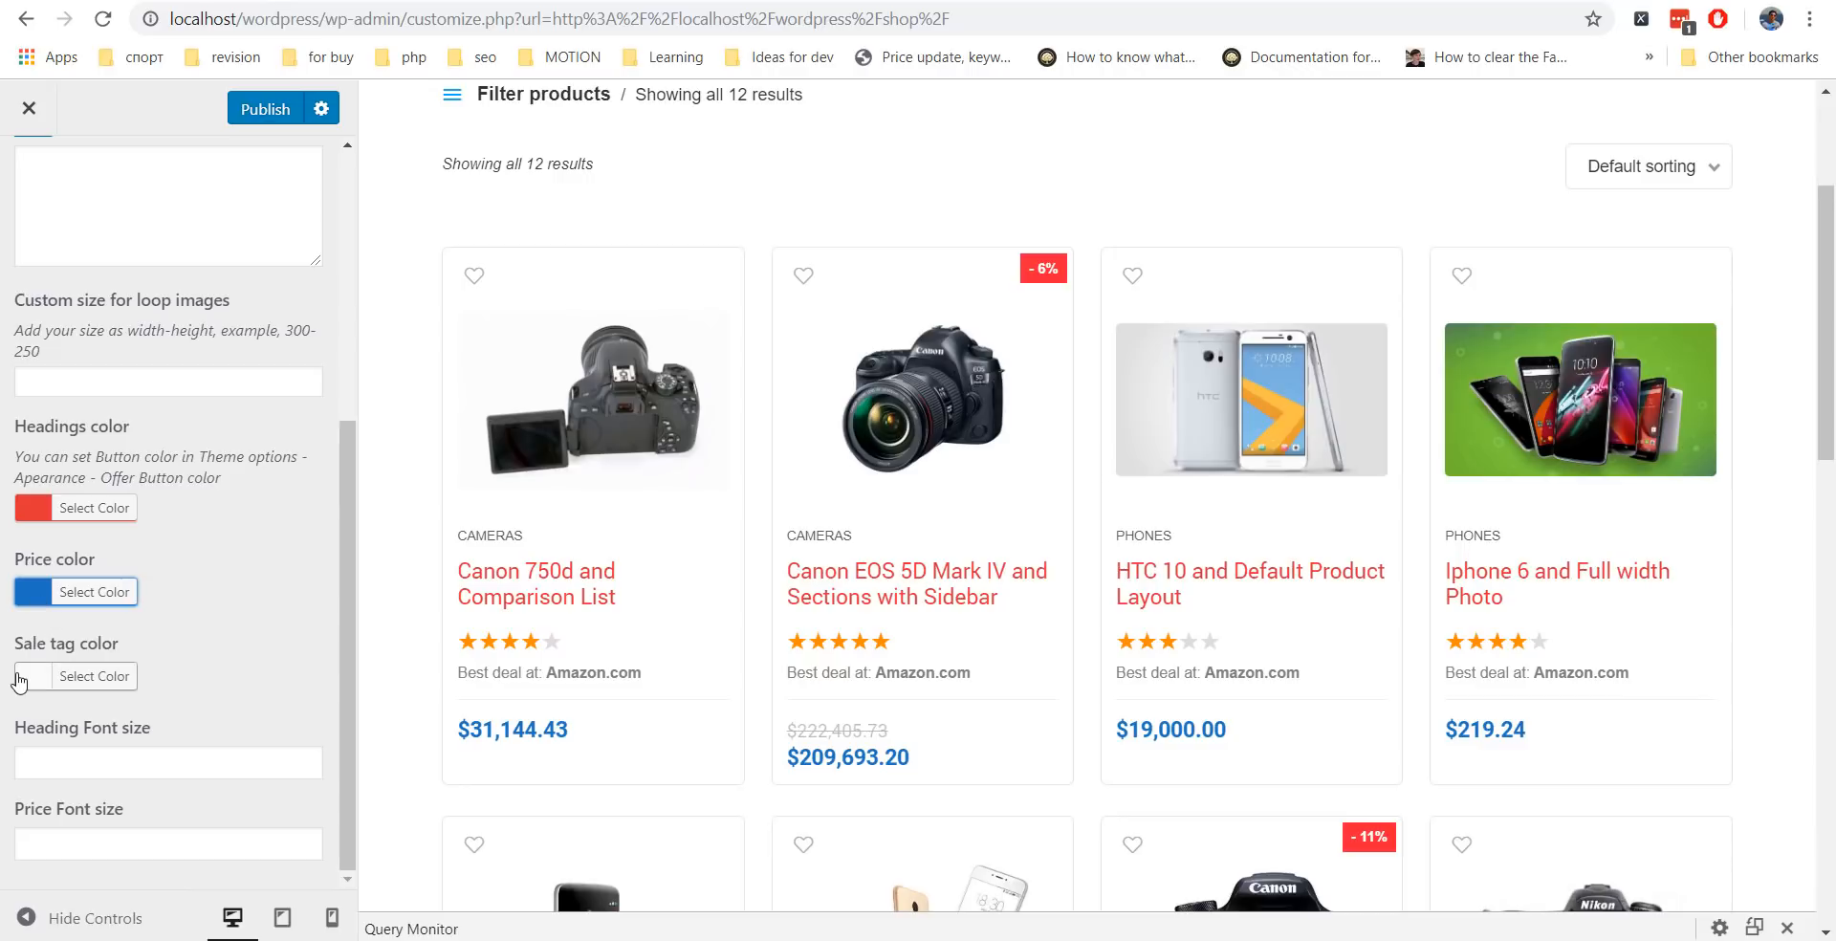
Enter heading font size 25, clear it again, and open the code zones documentation.
left_click(101, 759)
type("25")
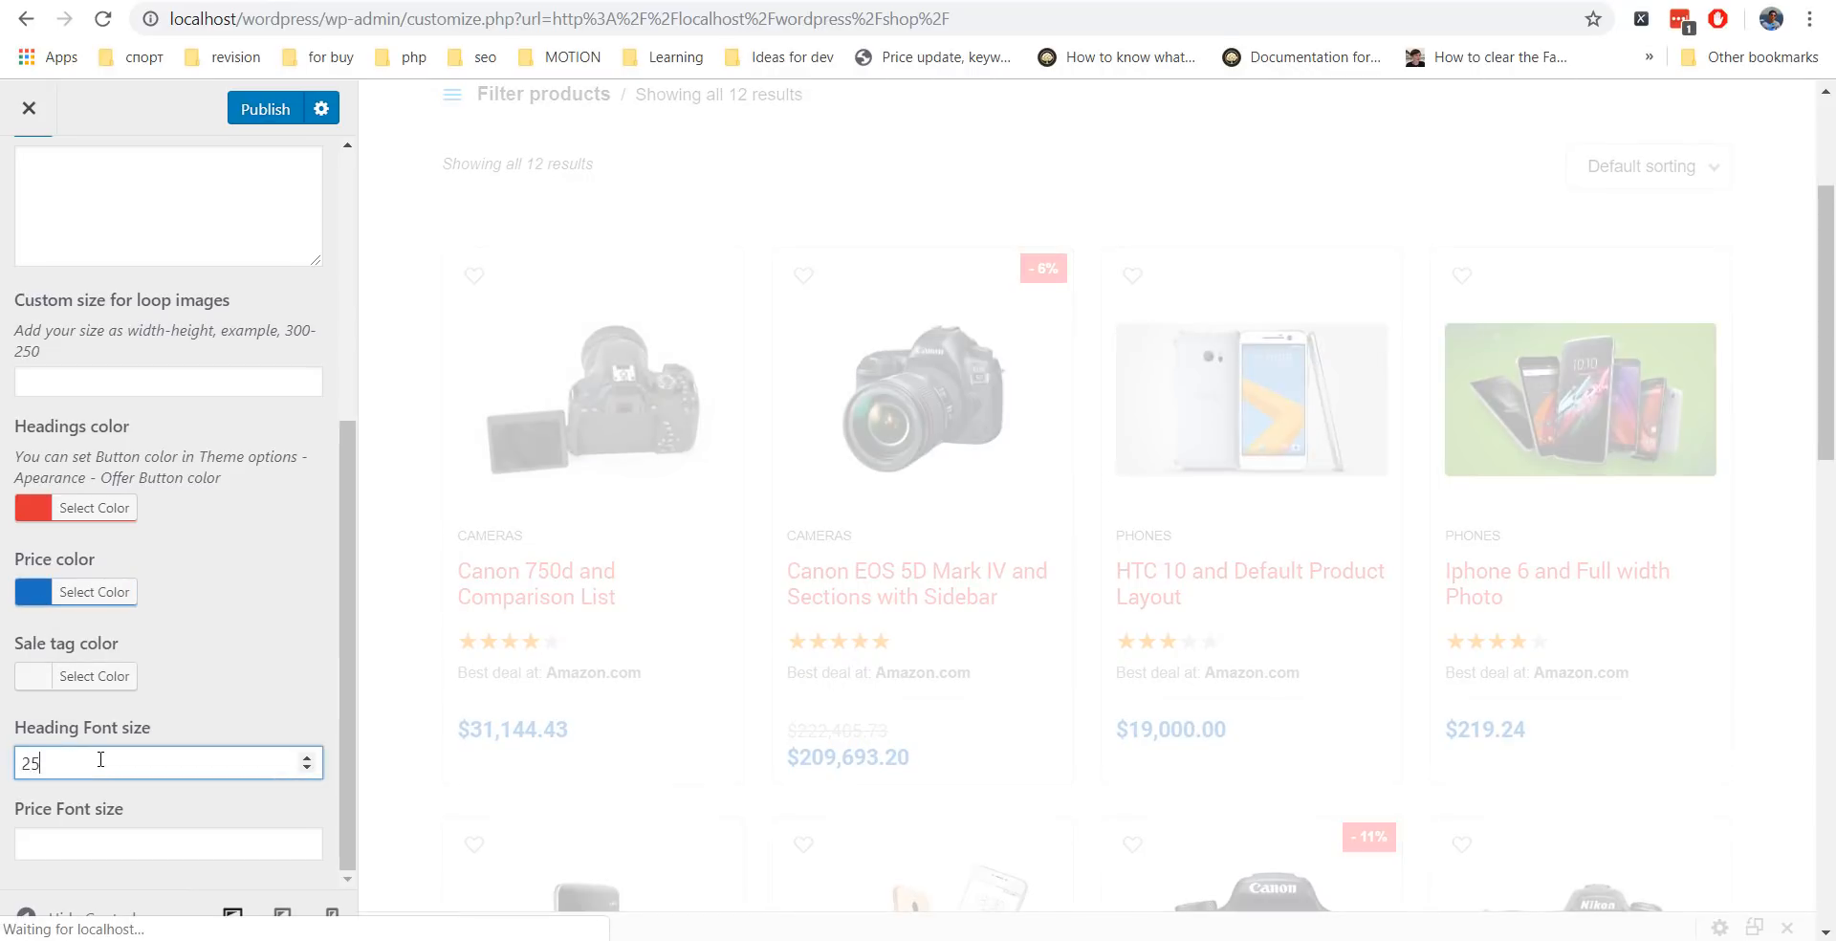
left_click(87, 834)
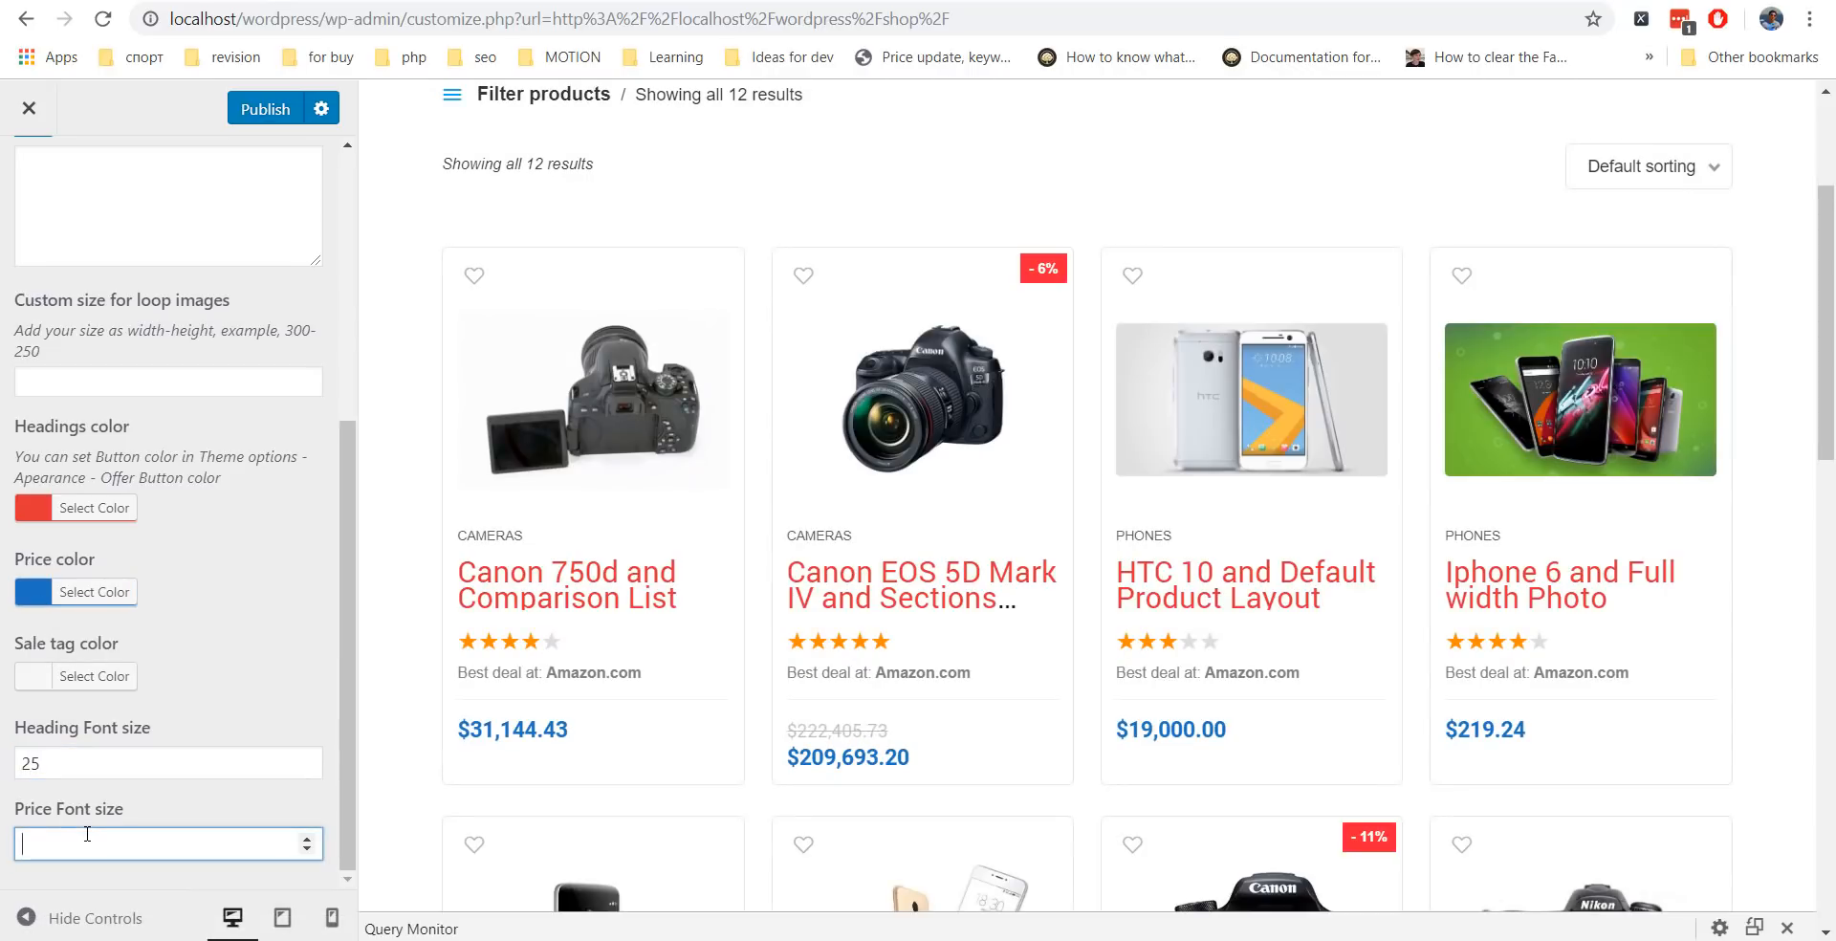
left_click_drag(100, 775, 13, 765)
key("BackSpace")
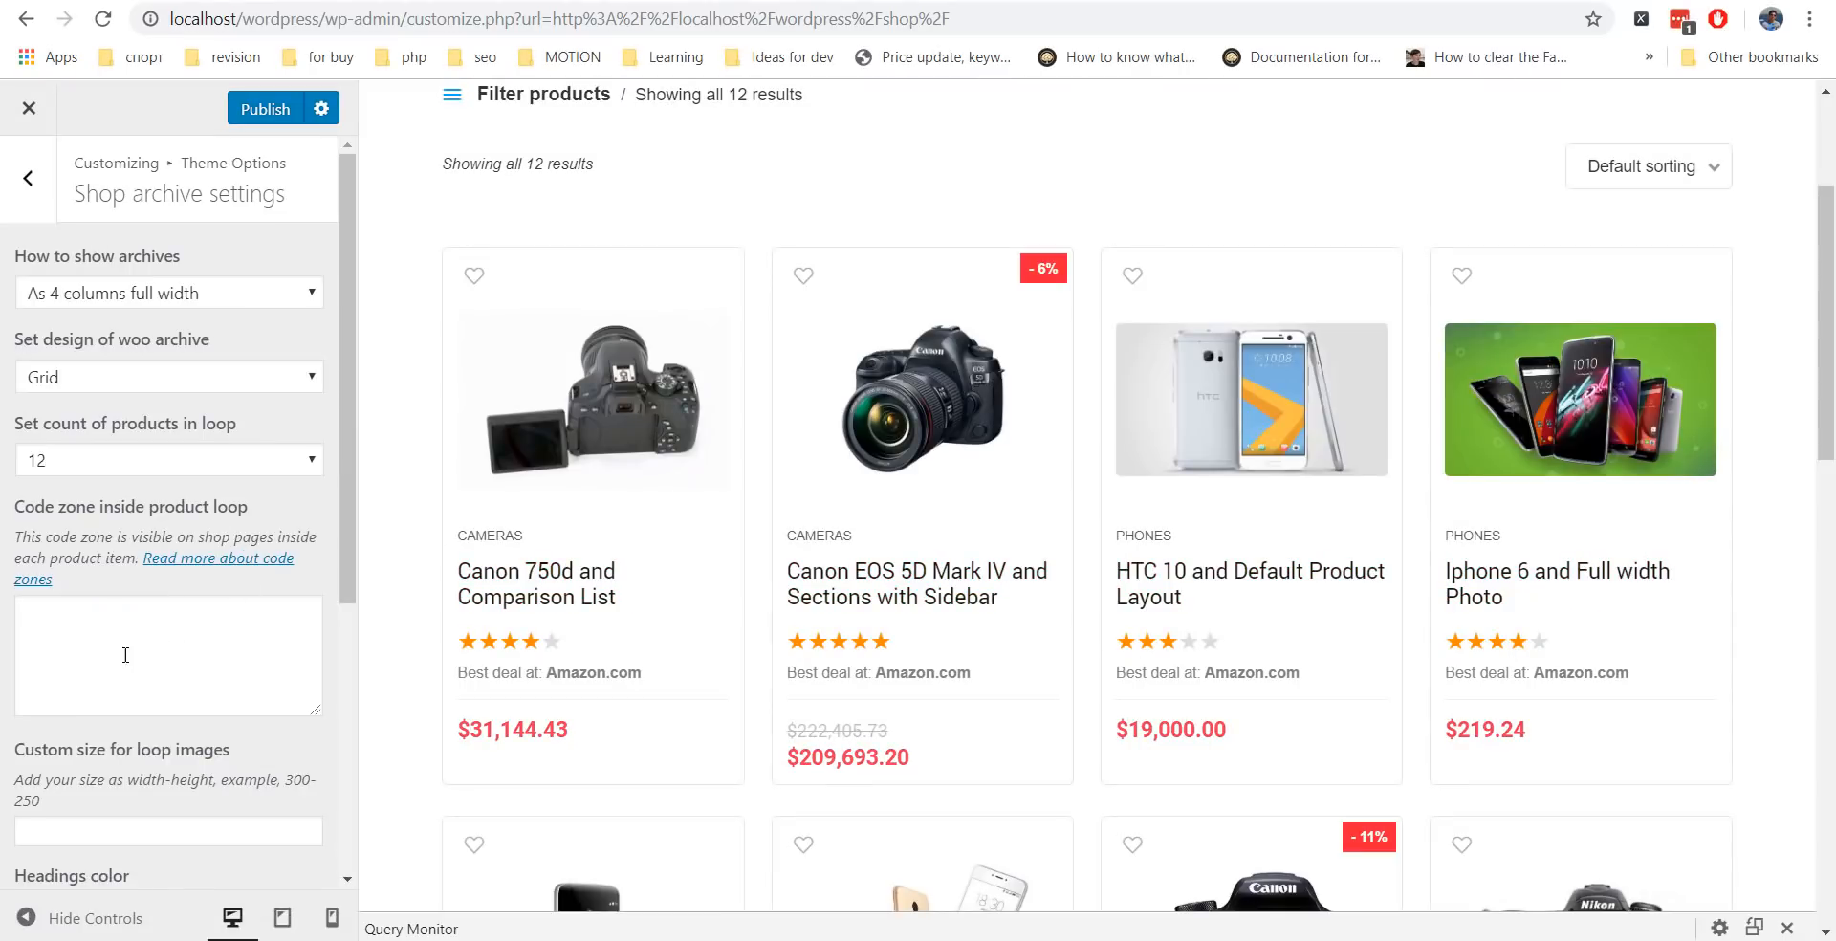
left_click(260, 569)
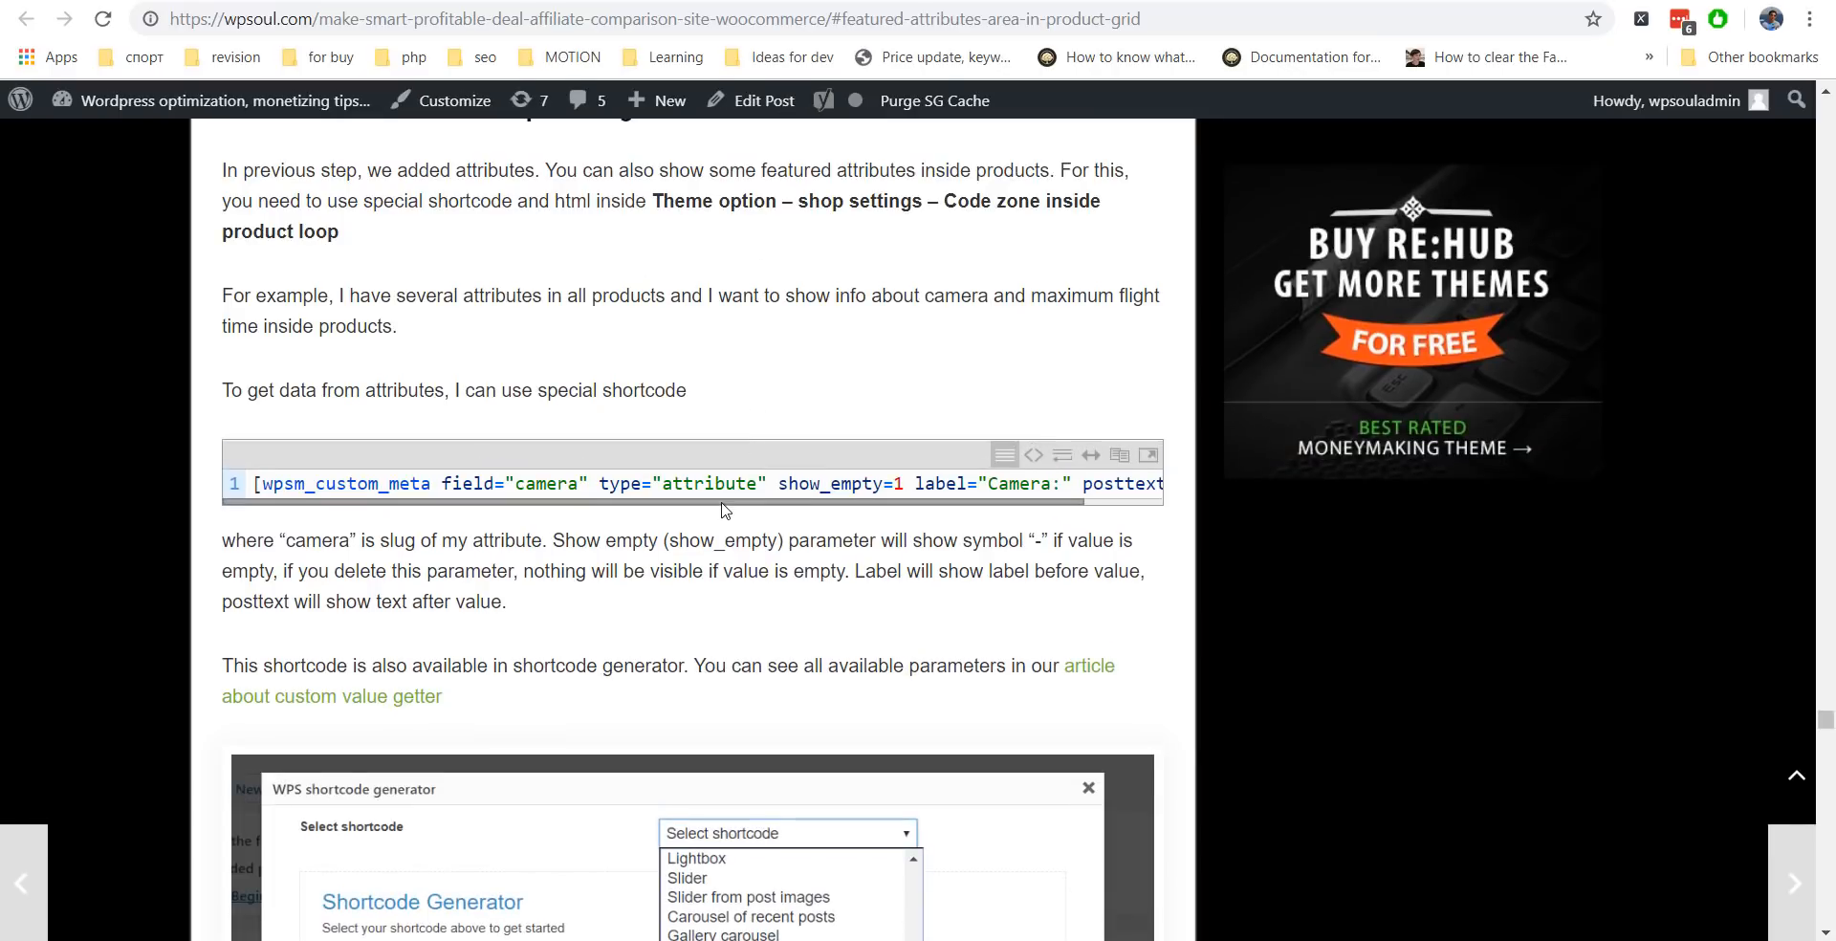
Scroll through the featured attributes documentation and the Rewise demo's comparison and deals sections.
scroll(677, 512, "down", 15)
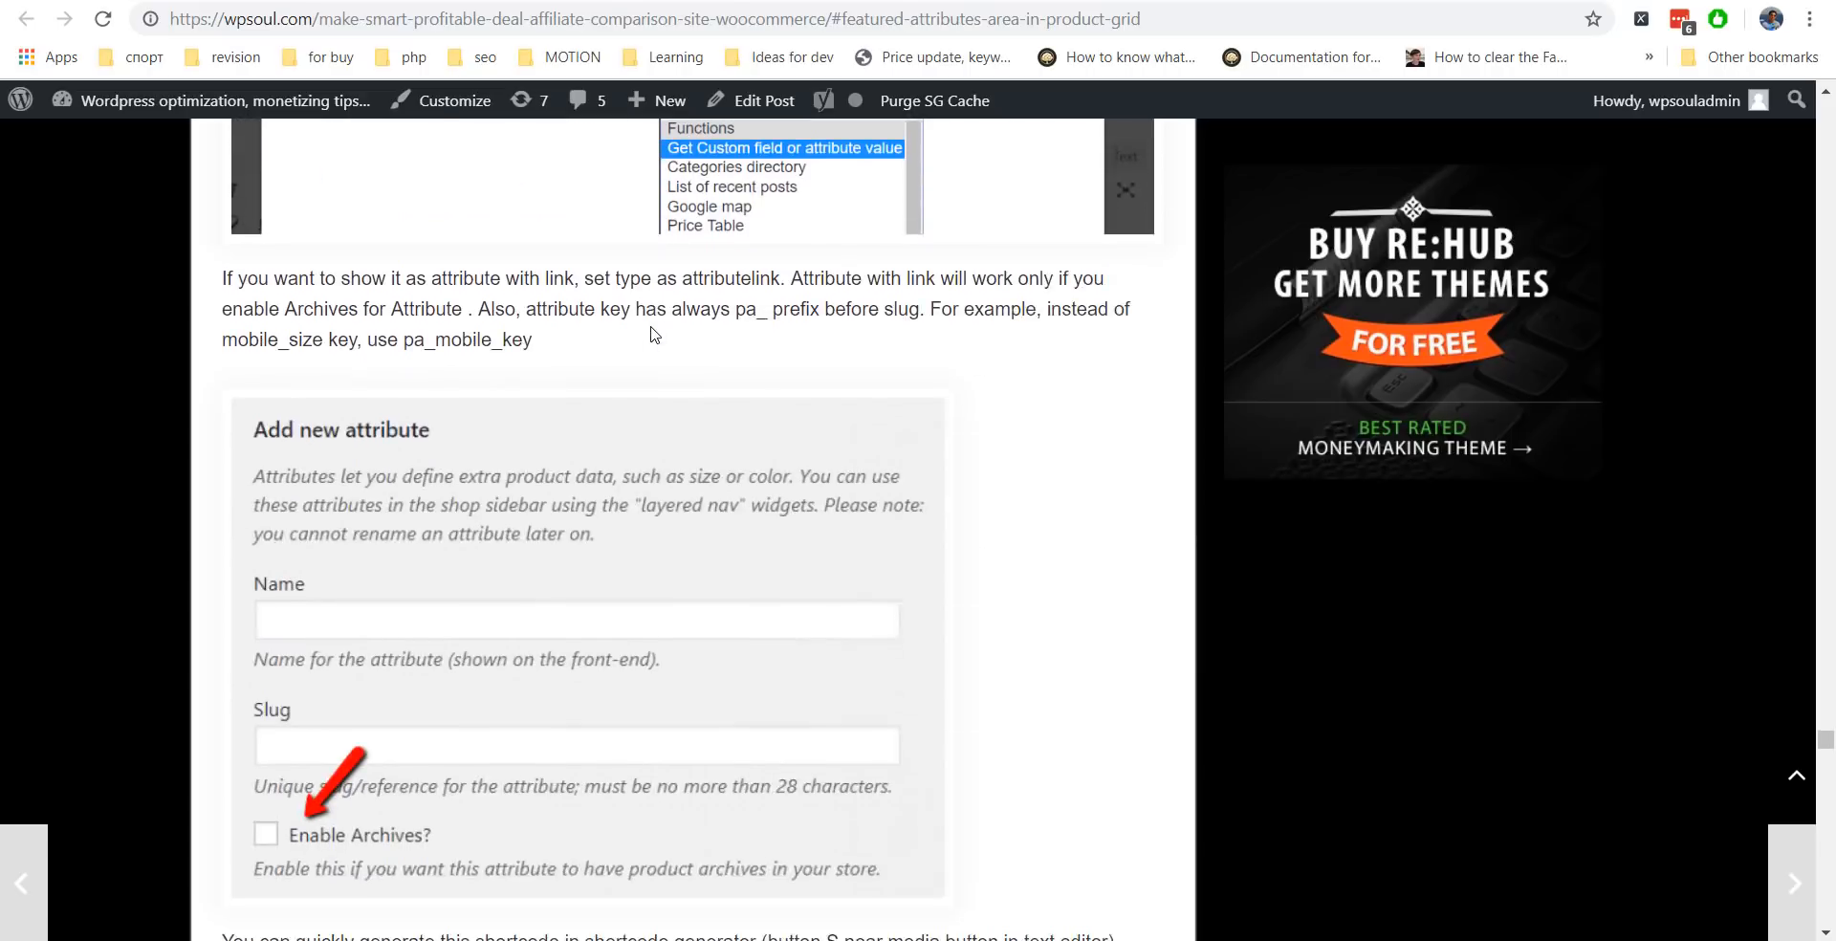
scroll(654, 334, "down", 9)
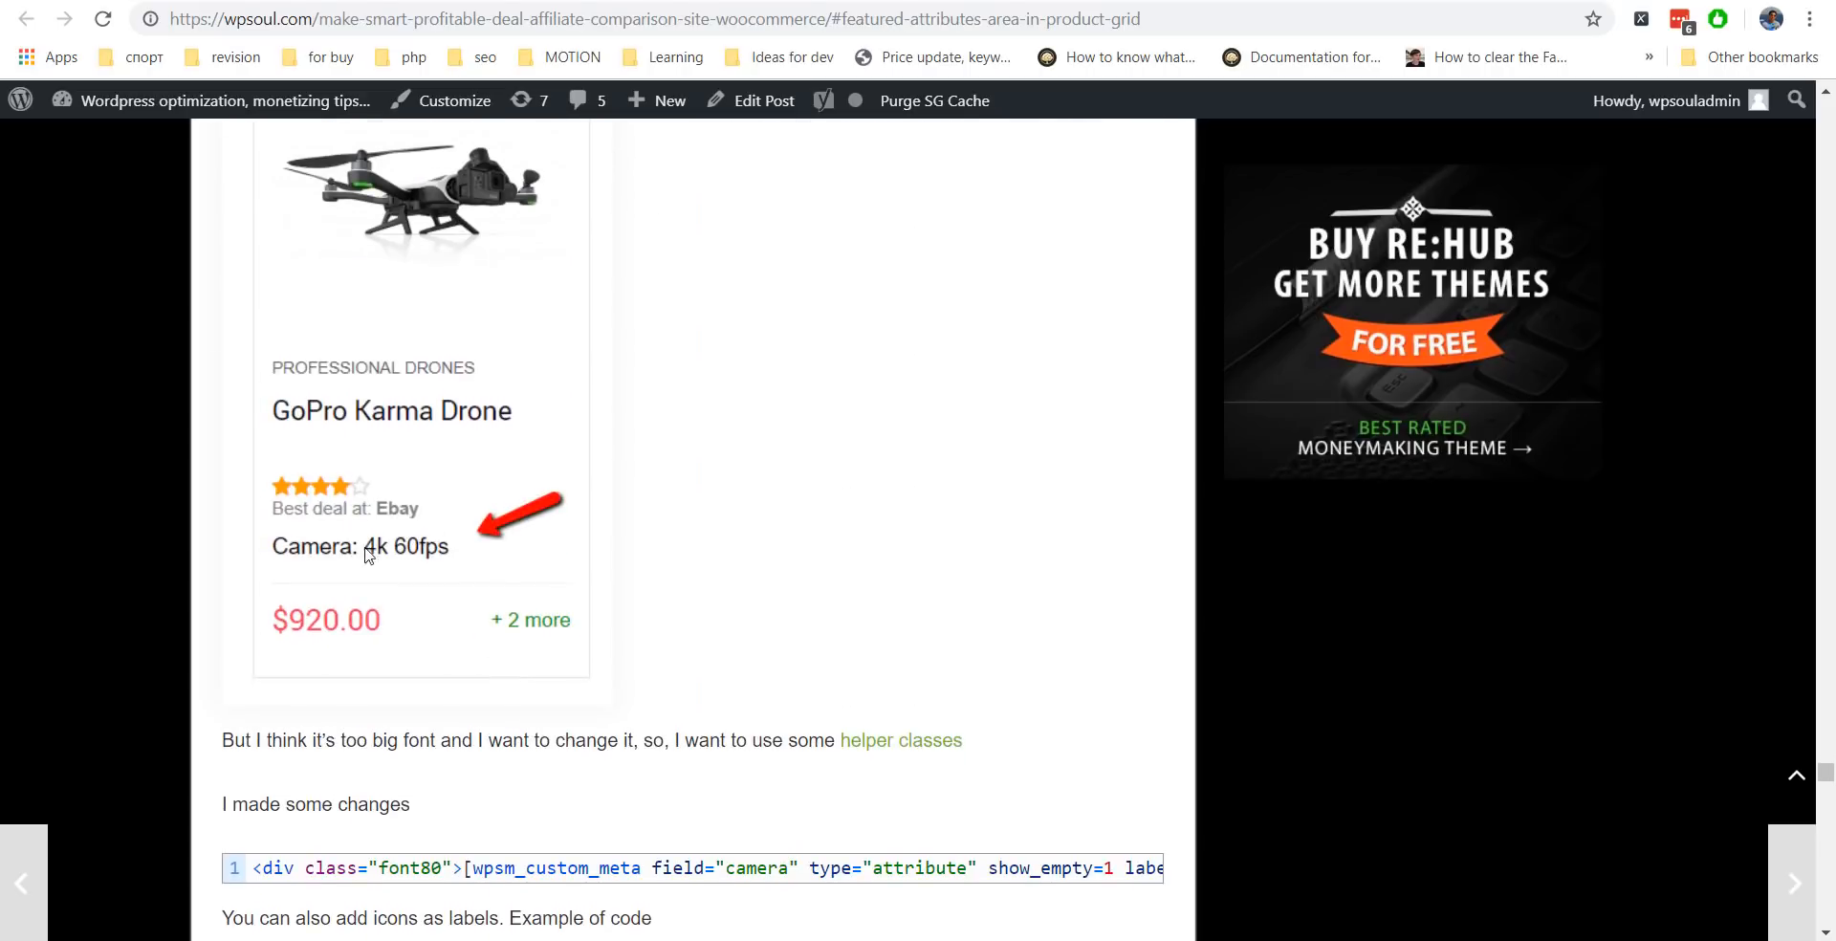
scroll(520, 493, "down", 15)
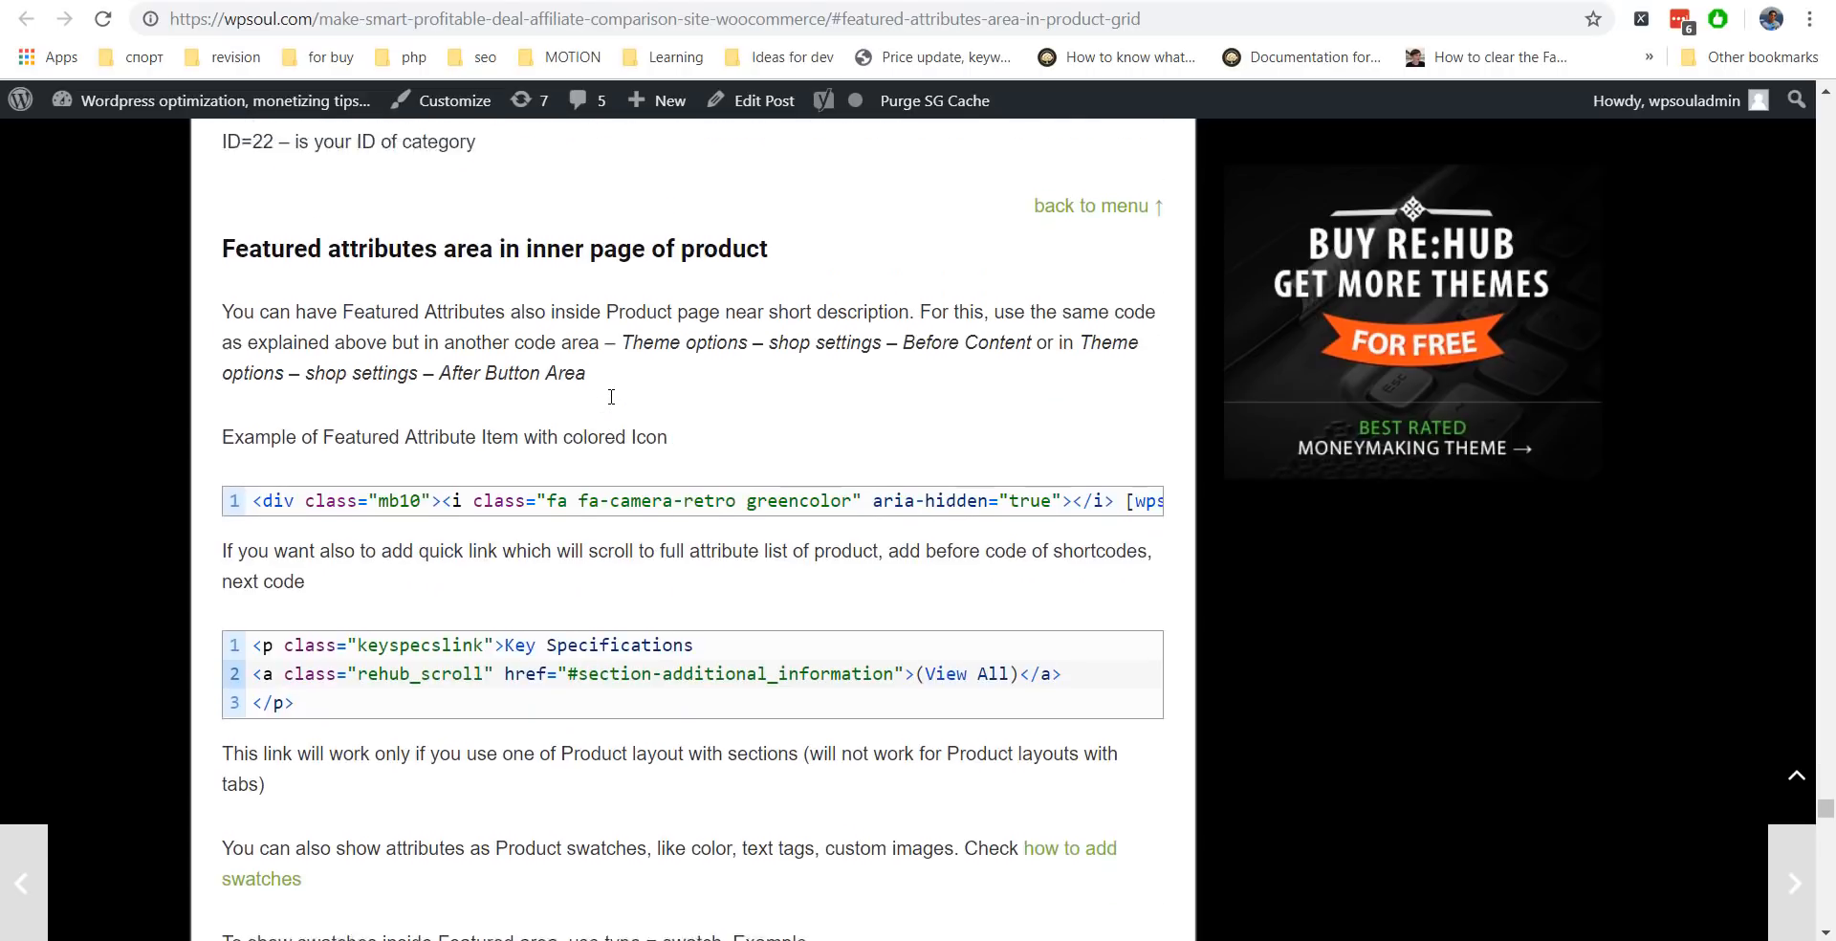
scroll(613, 402, "up", 2)
scroll(613, 402, "down", 5)
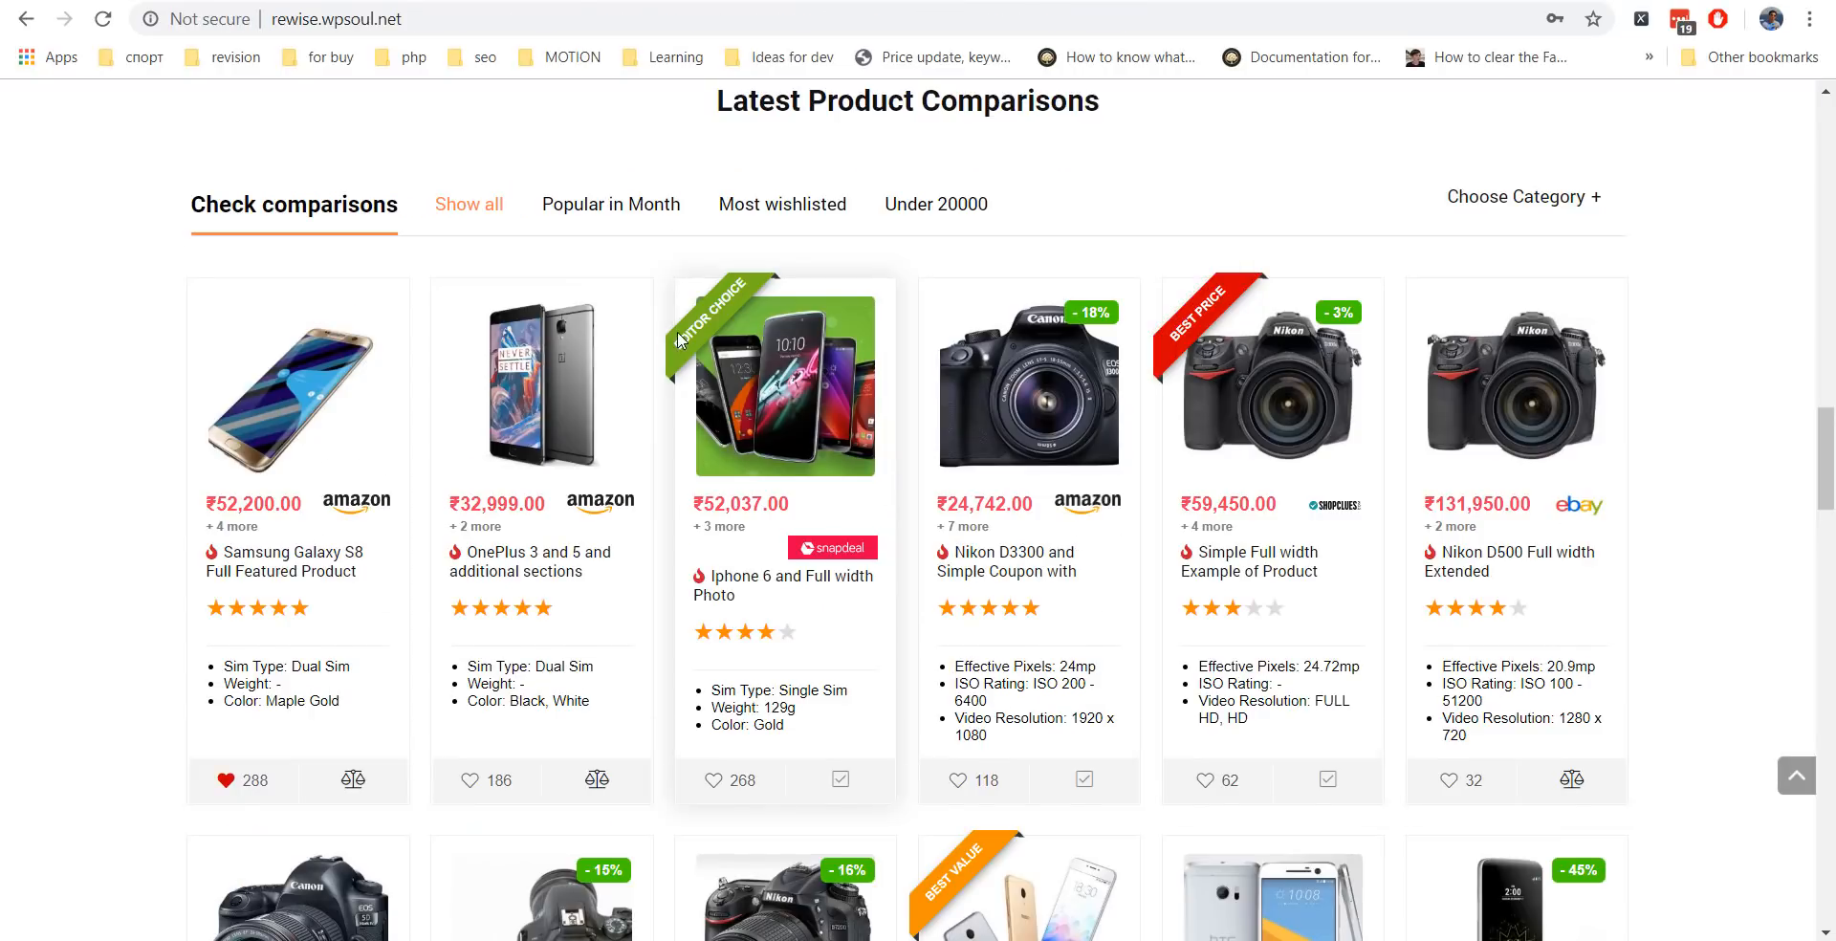
scroll(680, 339, "down", 20)
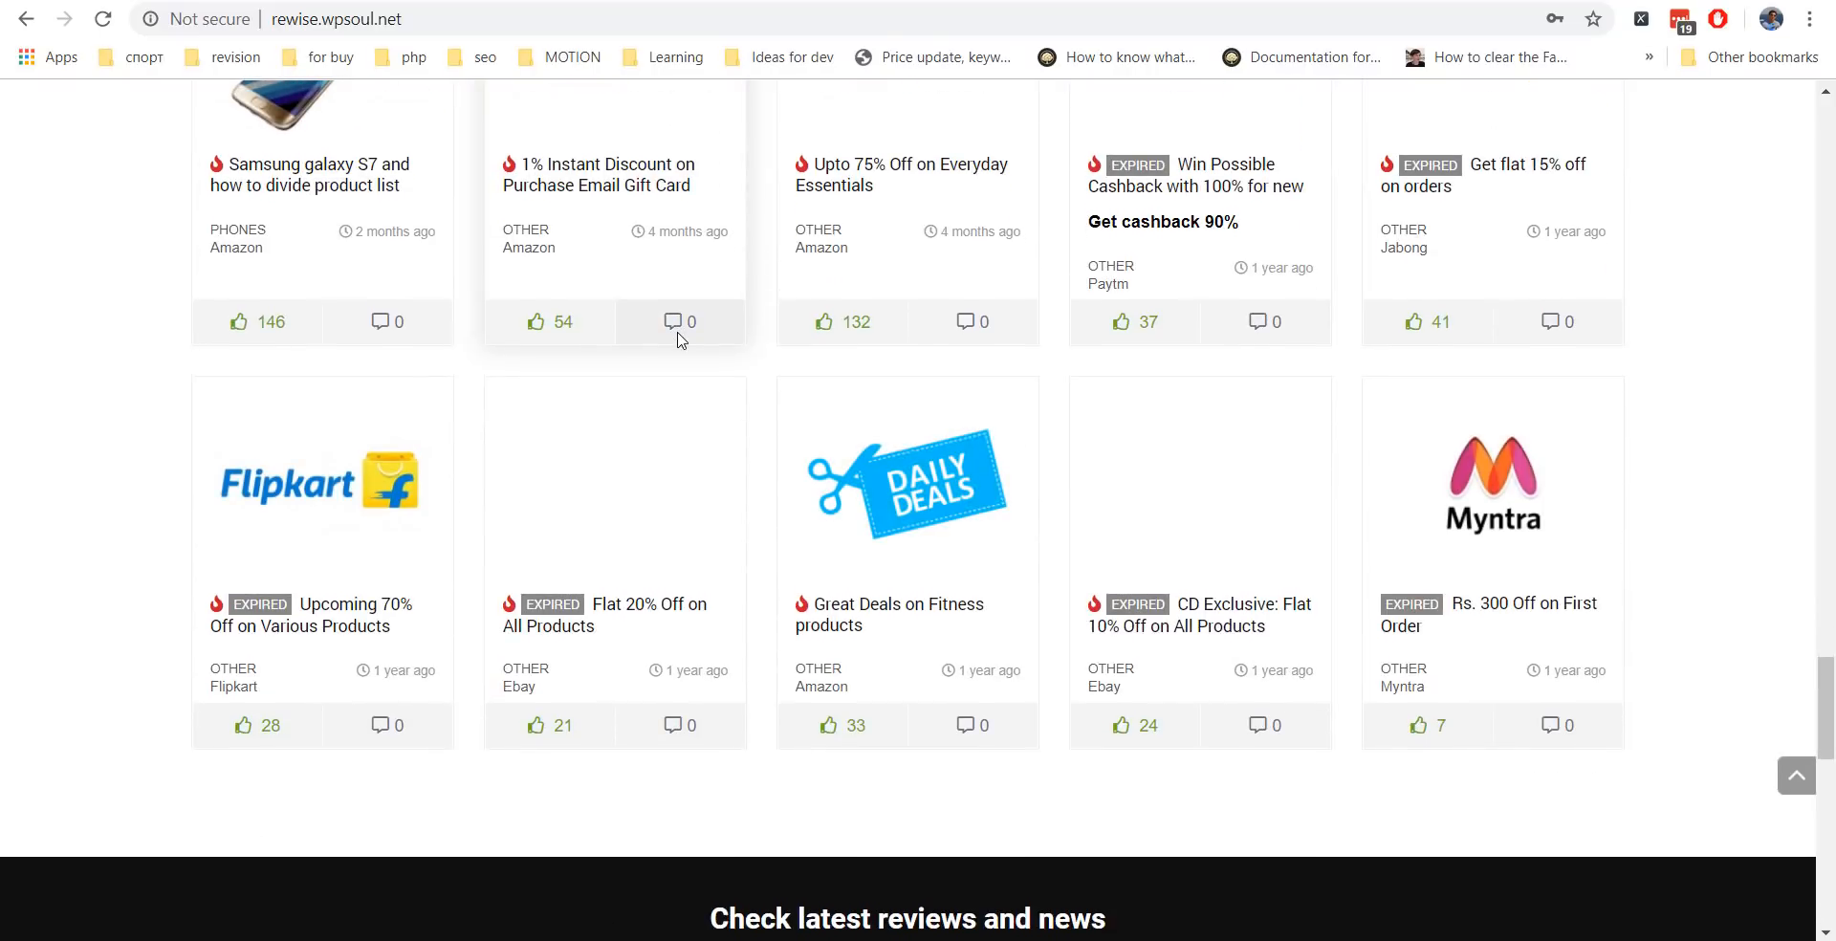
scroll(680, 339, "up", 20)
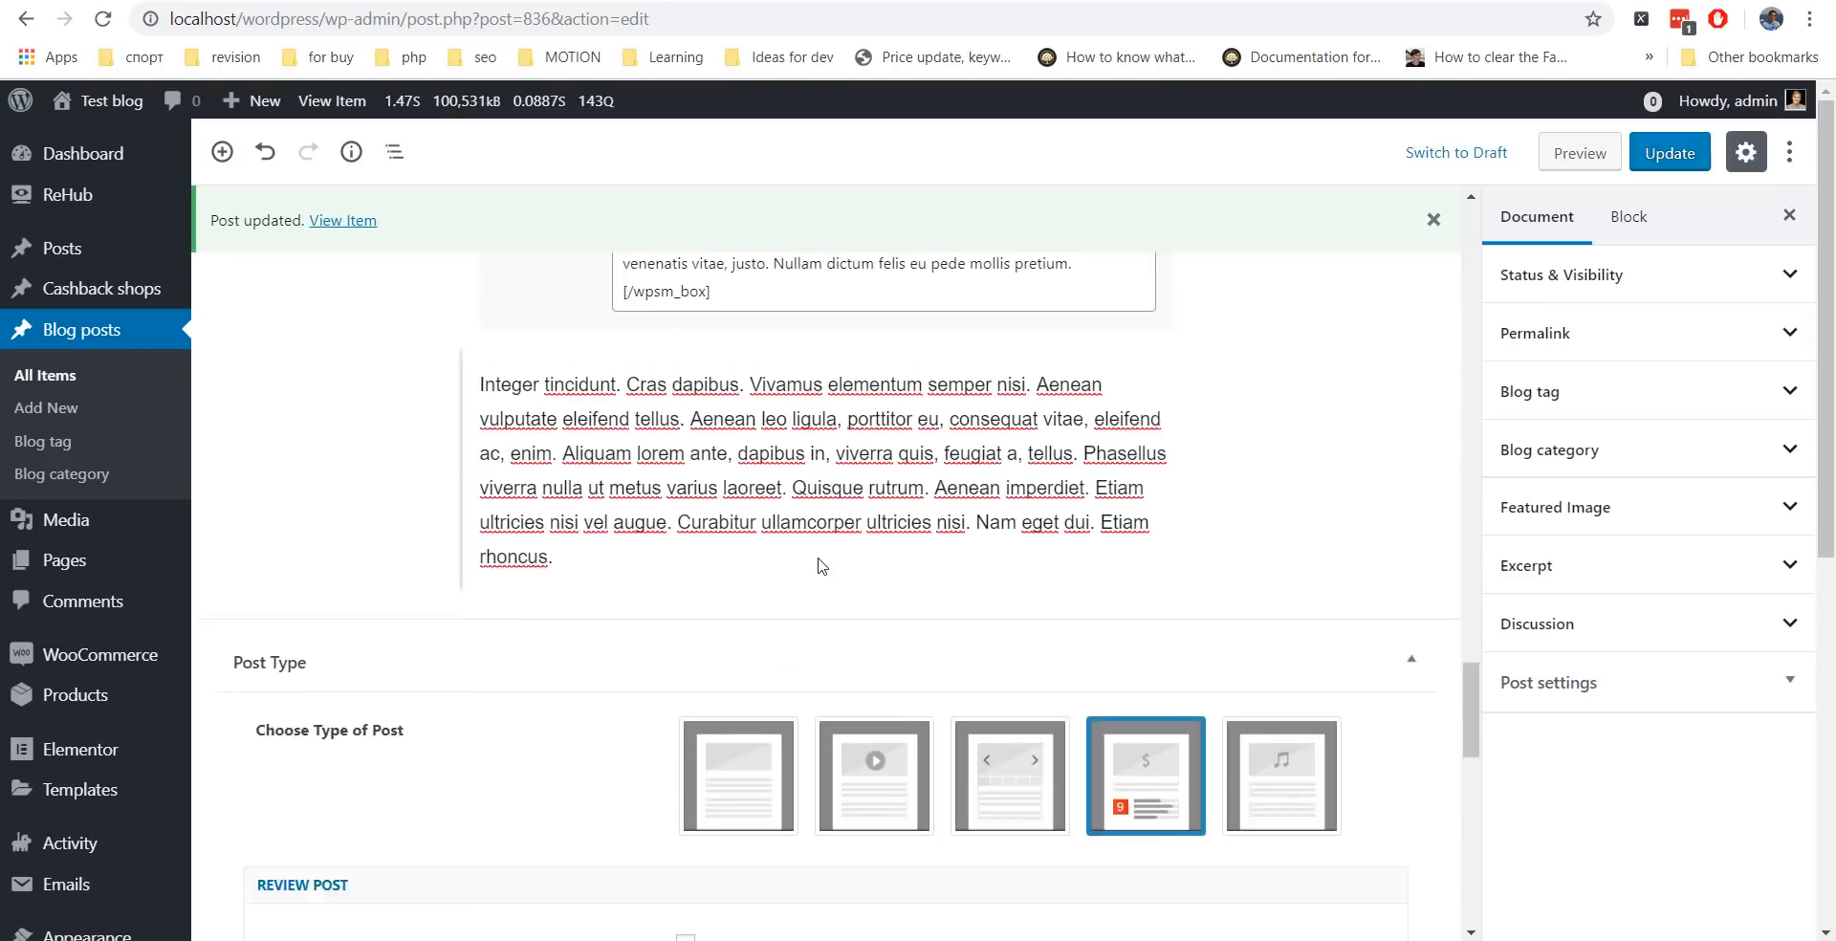
Add an empty paragraph after the last paragraph and browse the inserter's Common Blocks.
scroll(841, 497, "down", 5)
scroll(864, 440, "up", 7)
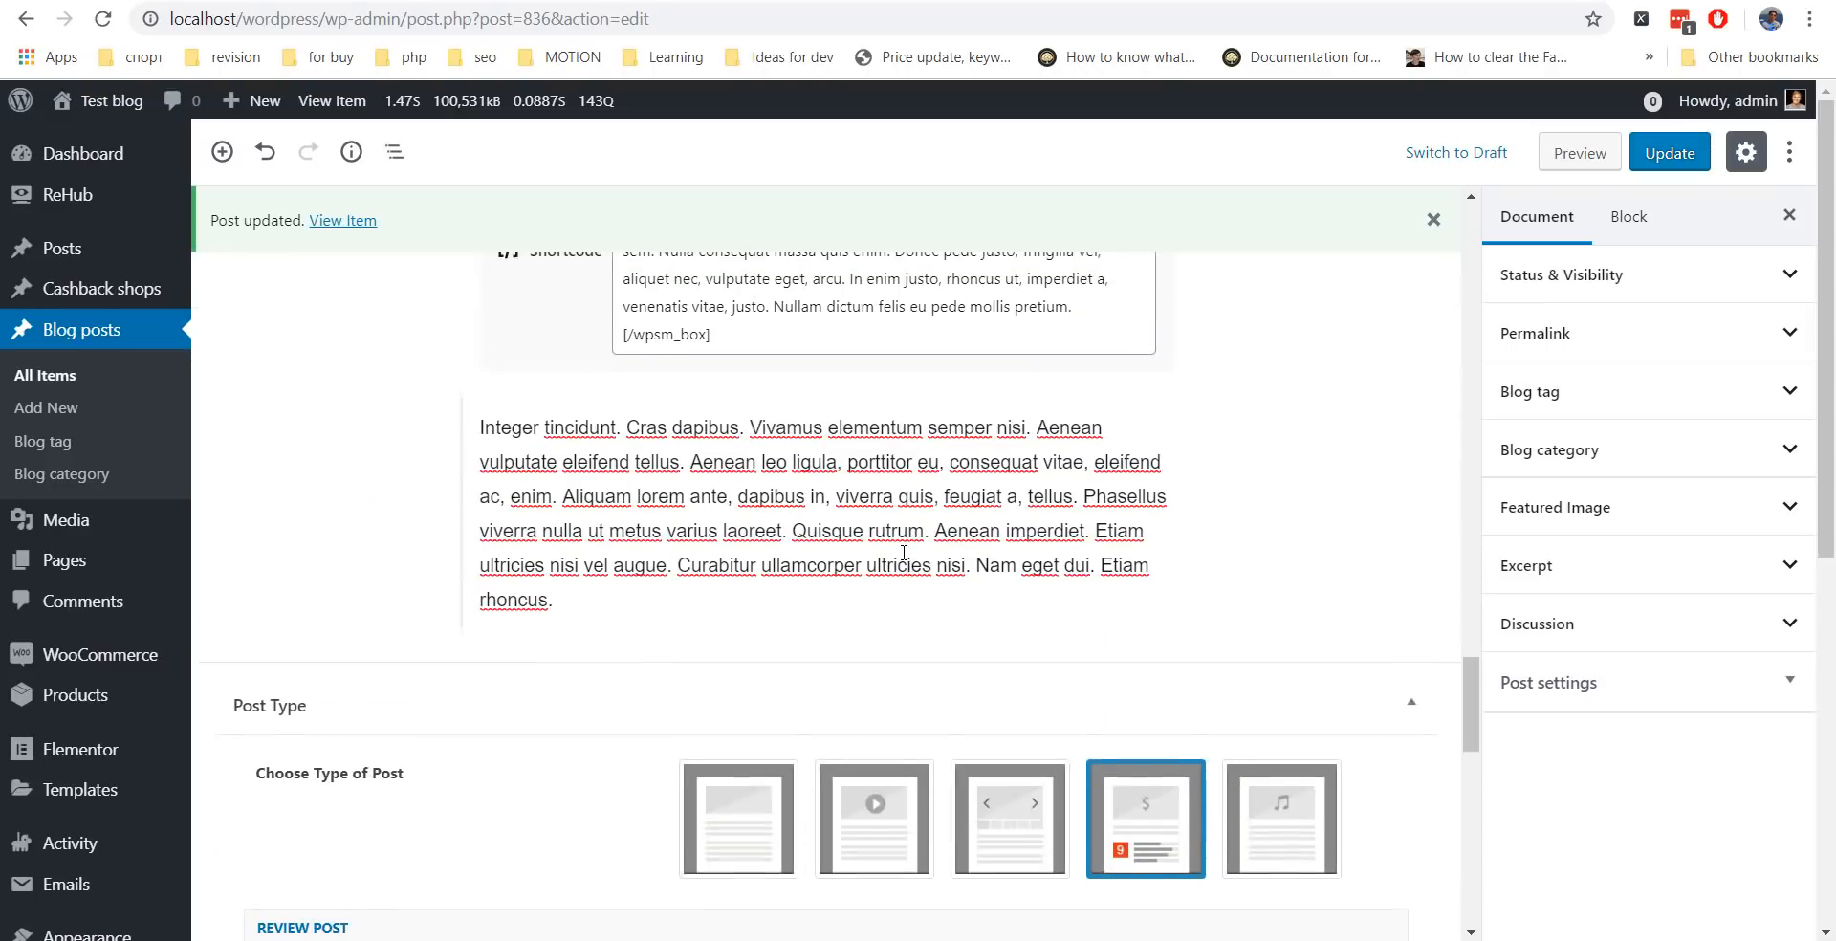
left_click(650, 626)
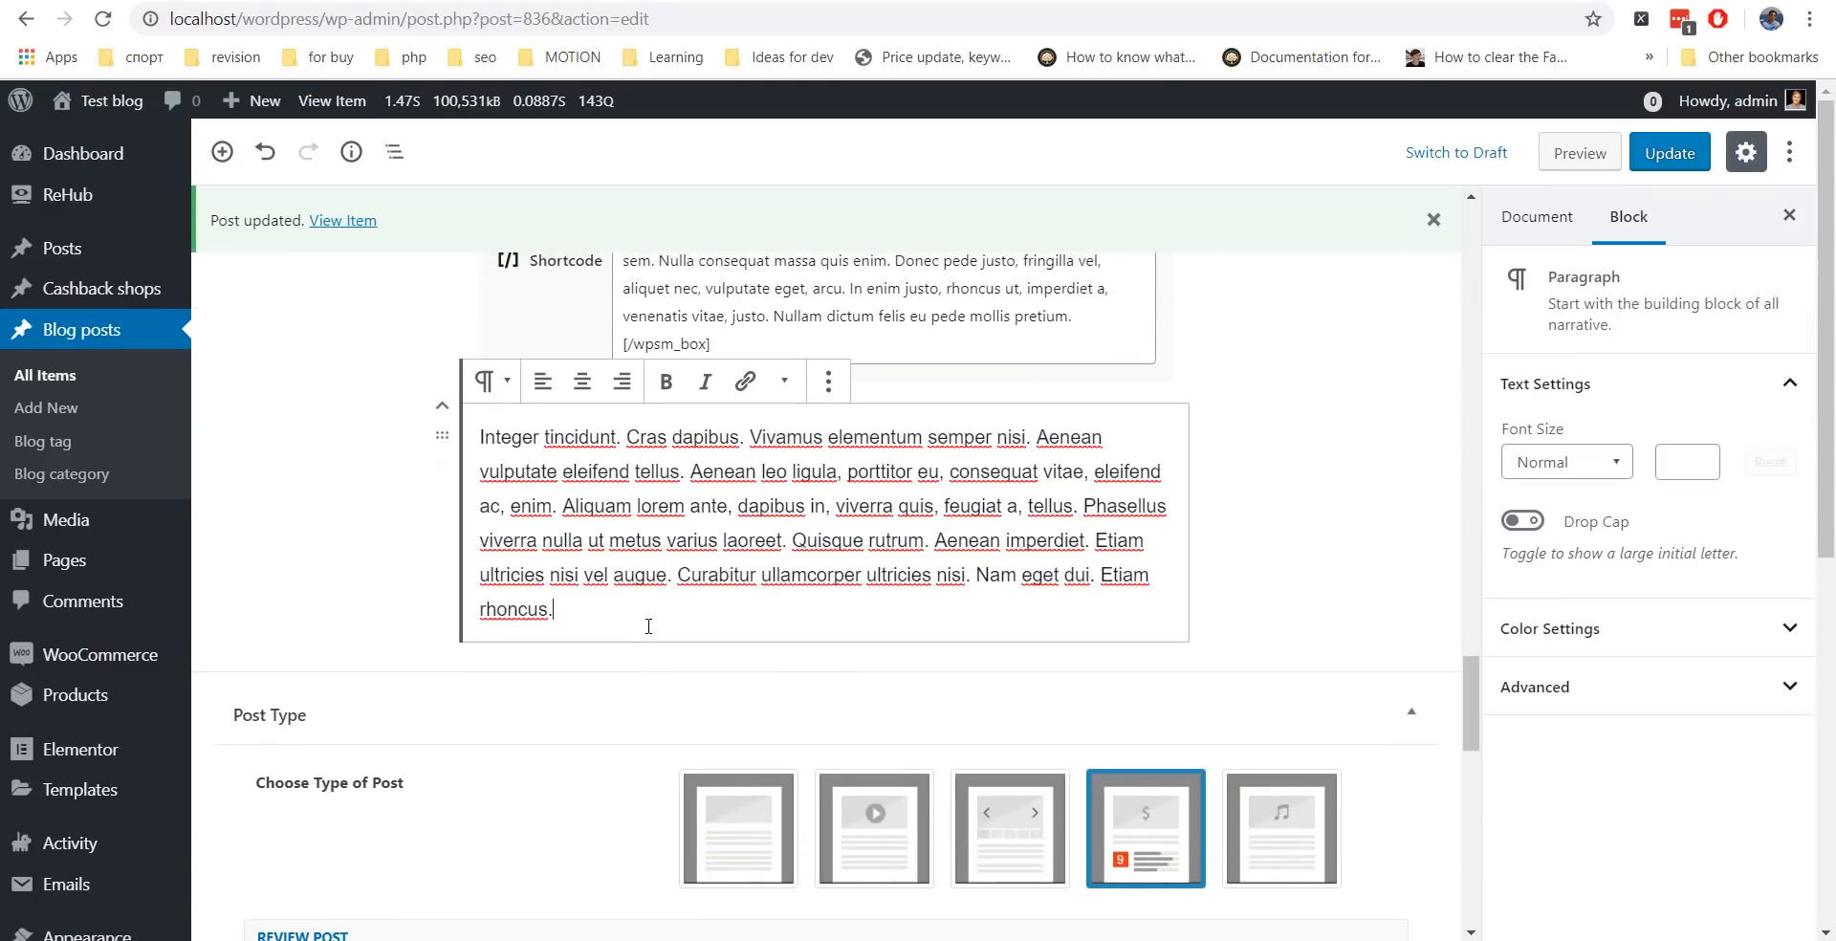
left_click(711, 665)
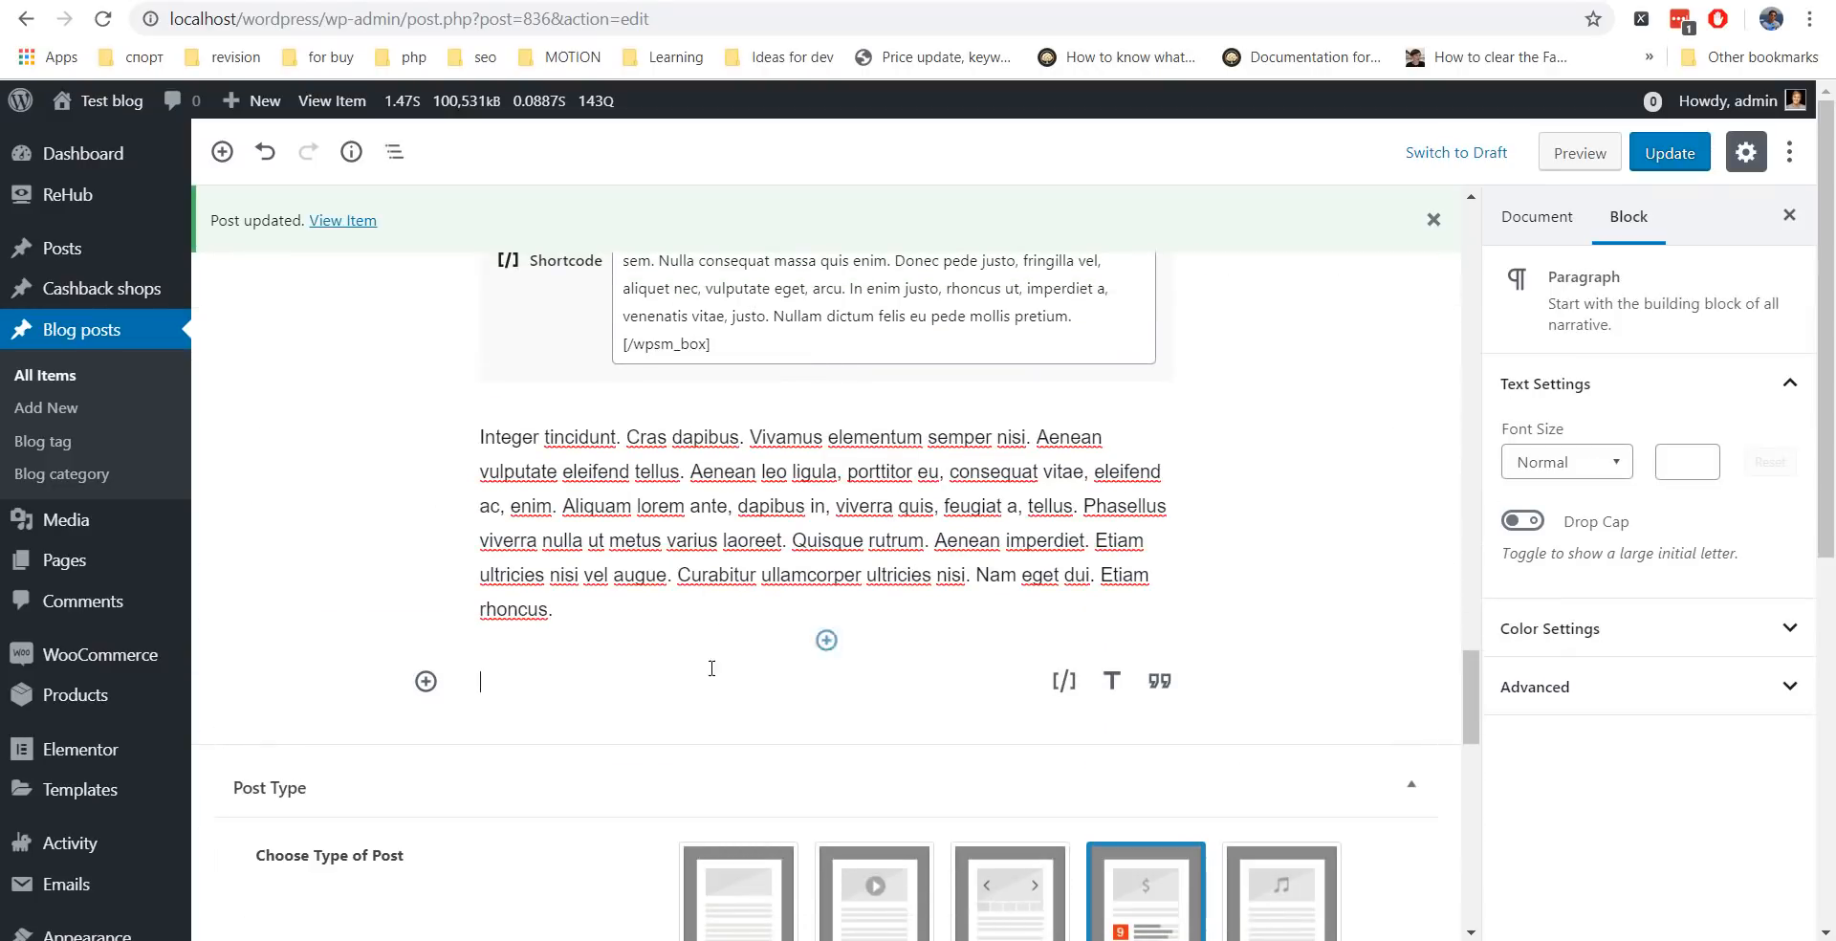
left_click(427, 683)
scroll(559, 380, "down", 1)
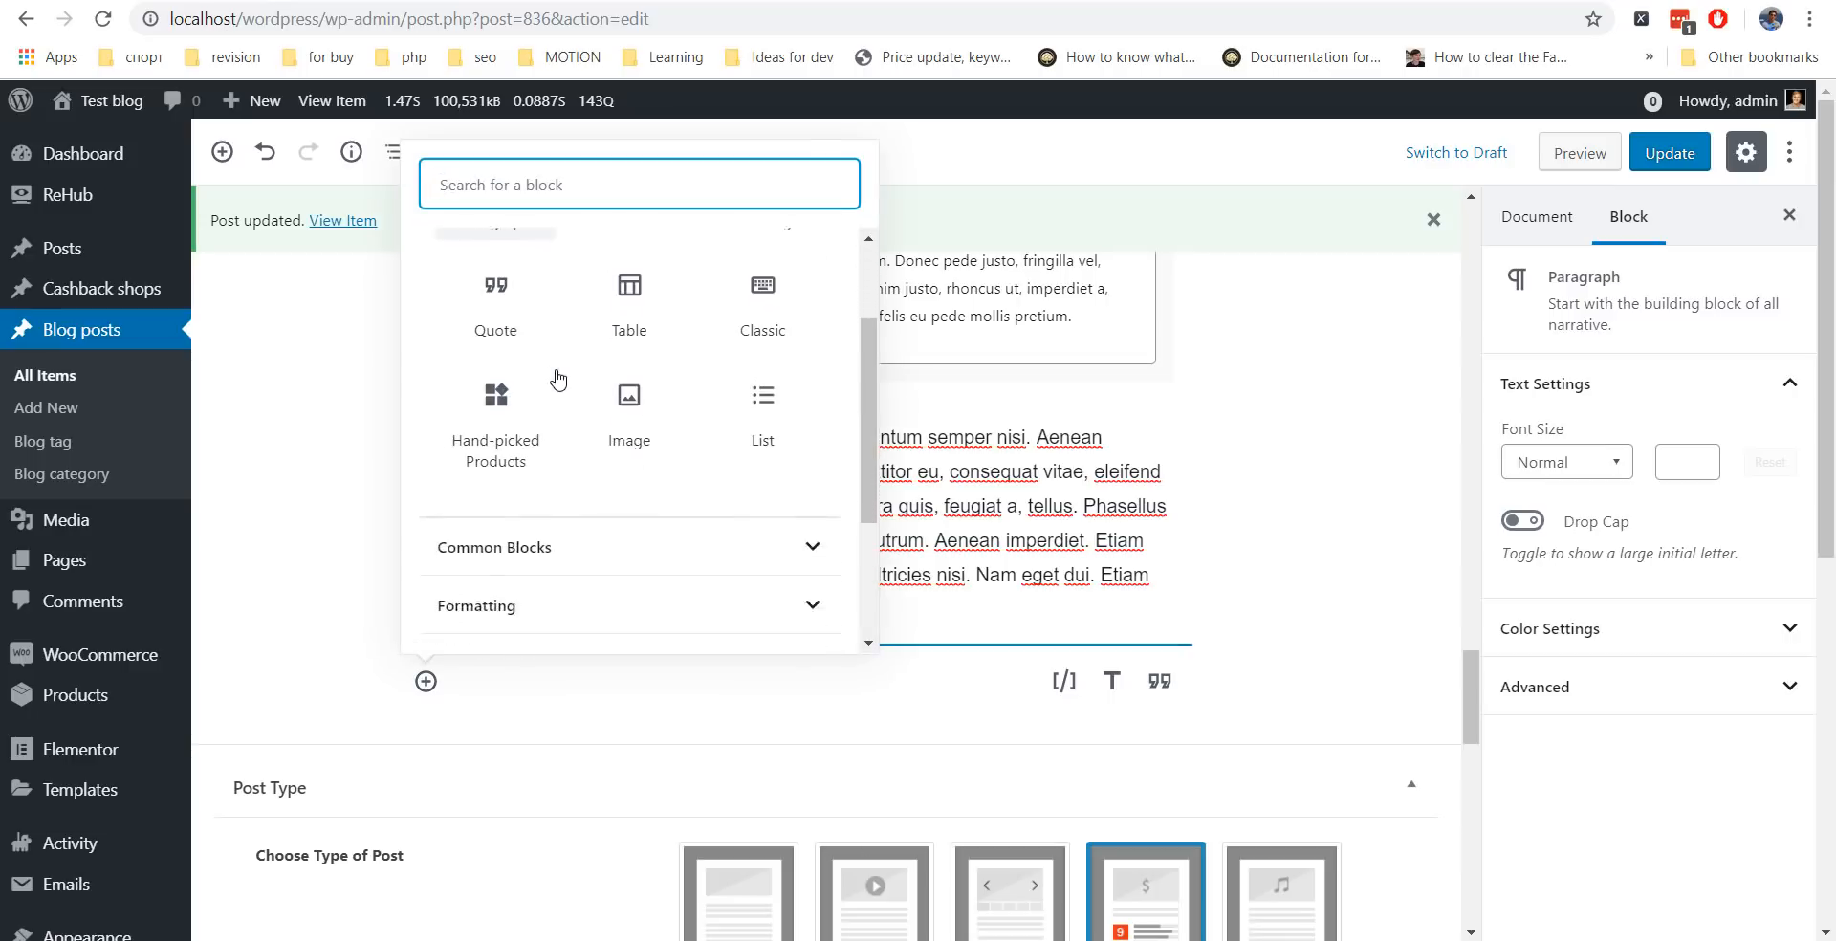
scroll(558, 379, "down", 3)
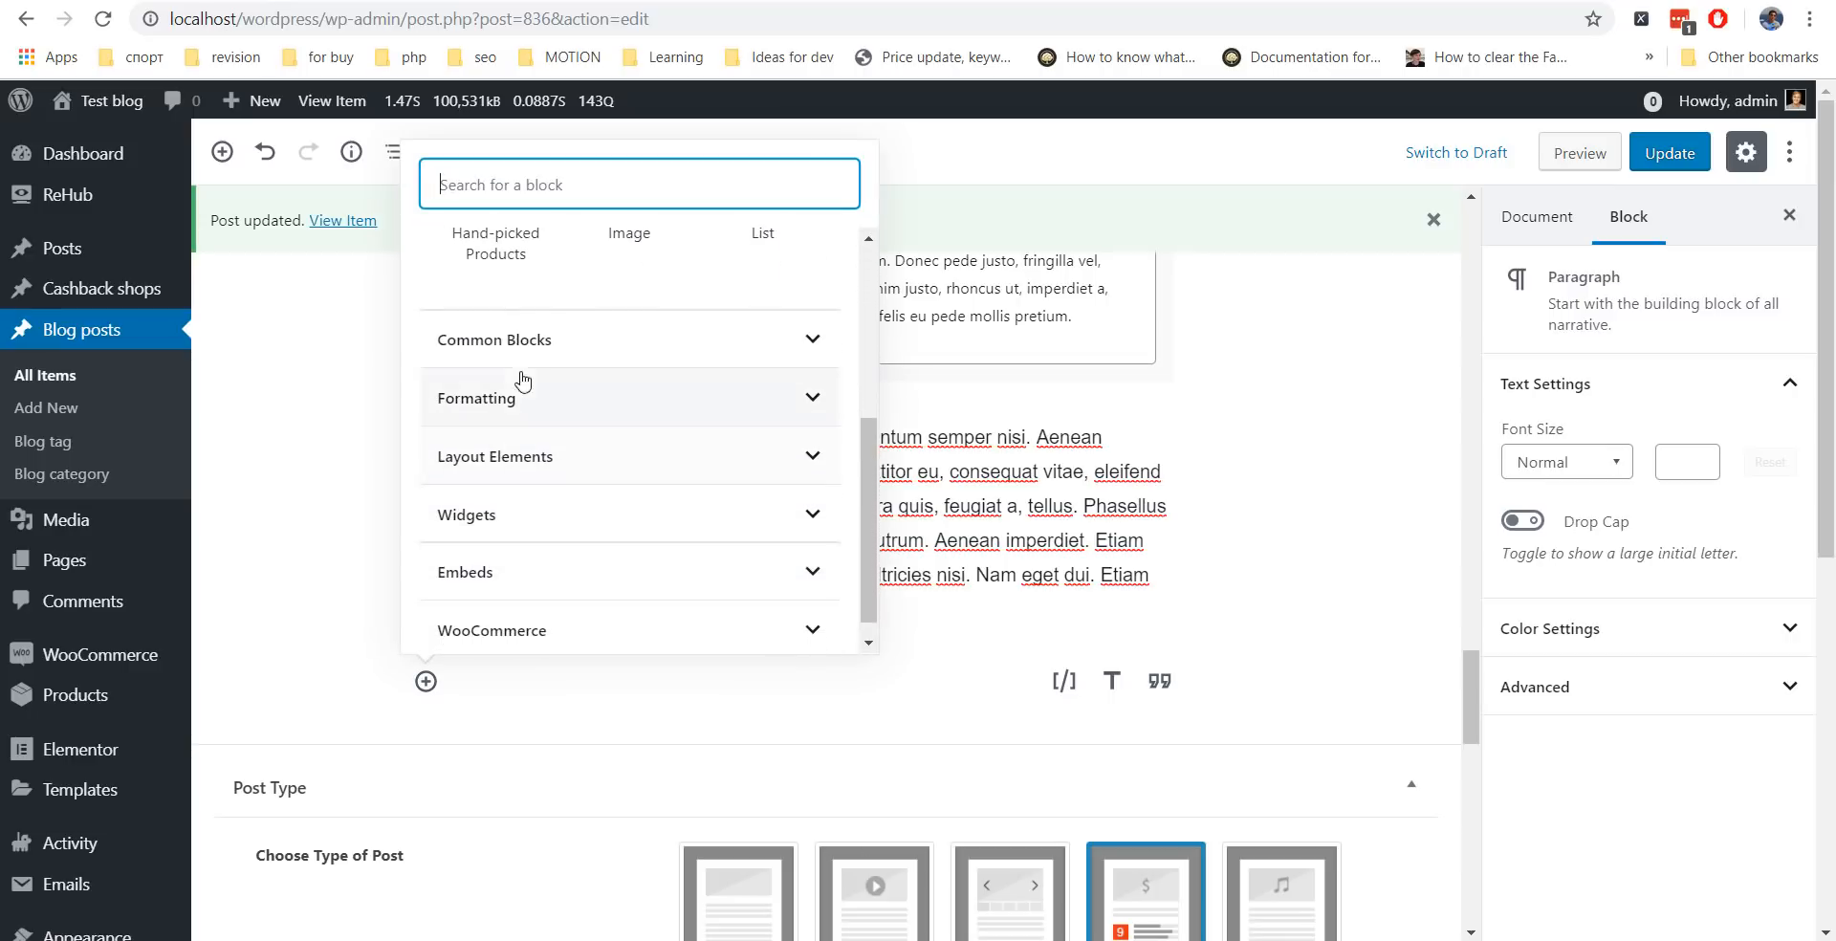
left_click(525, 348)
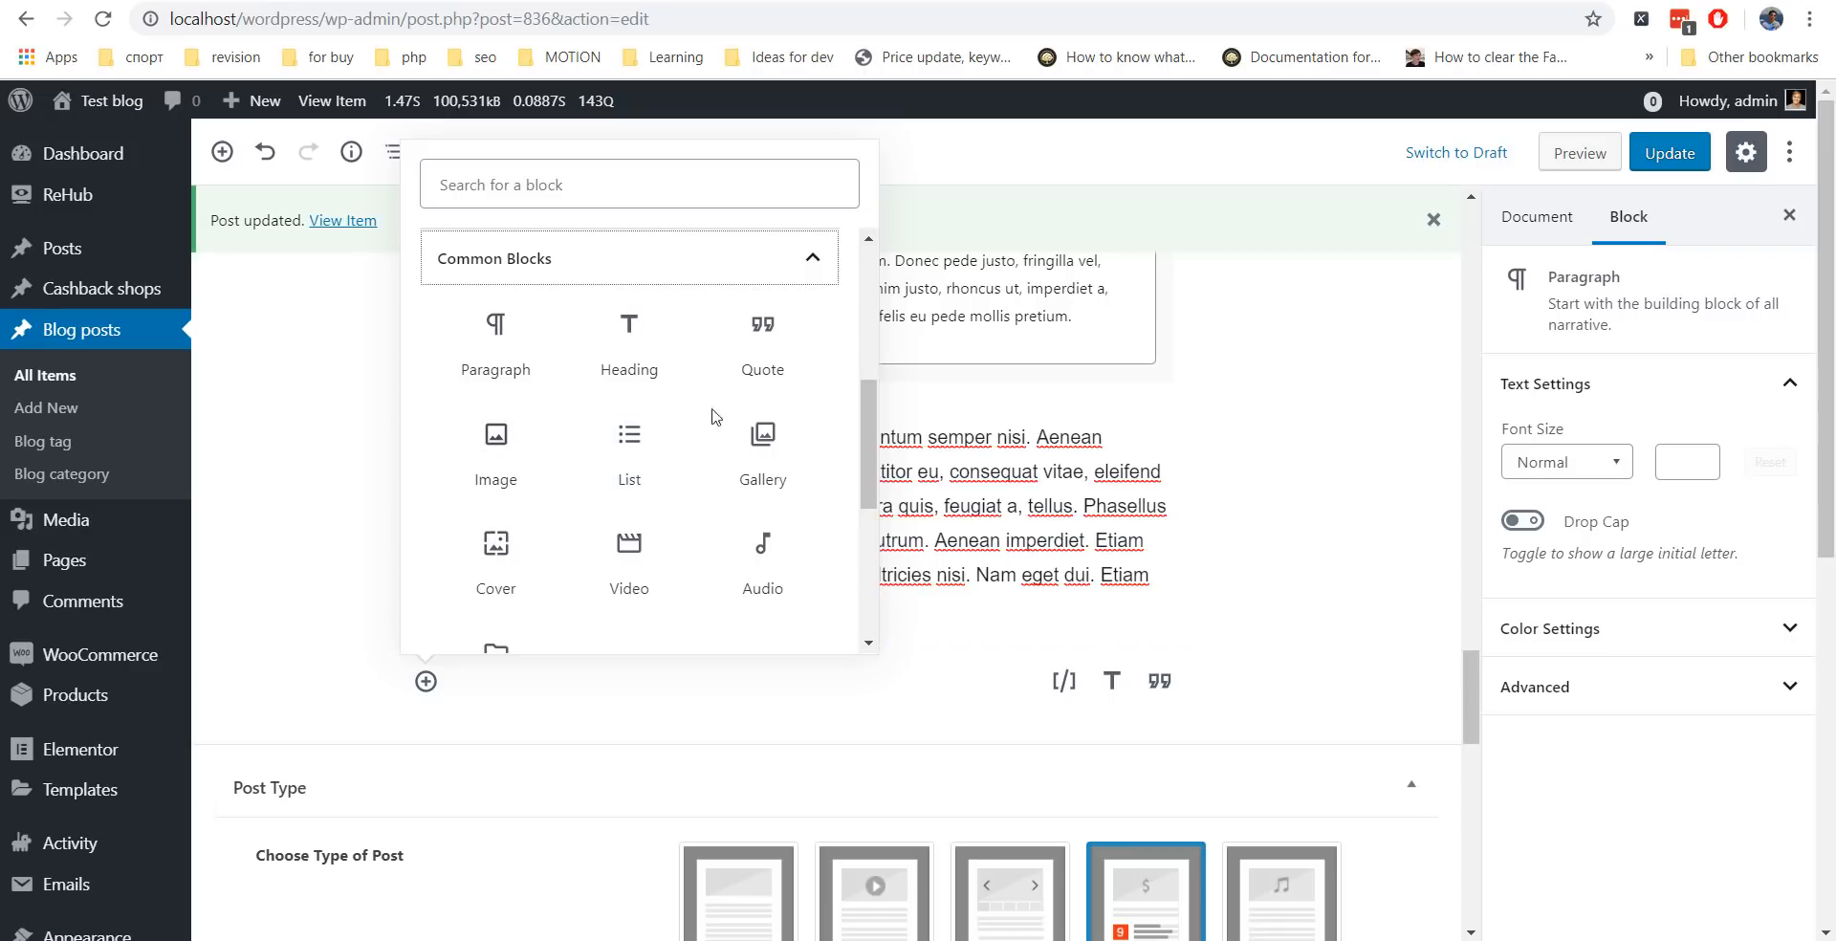
left_click(1346, 504)
Give the Hold the Phone quote block the Large style and update the post.
scroll(1184, 578, "up", 15)
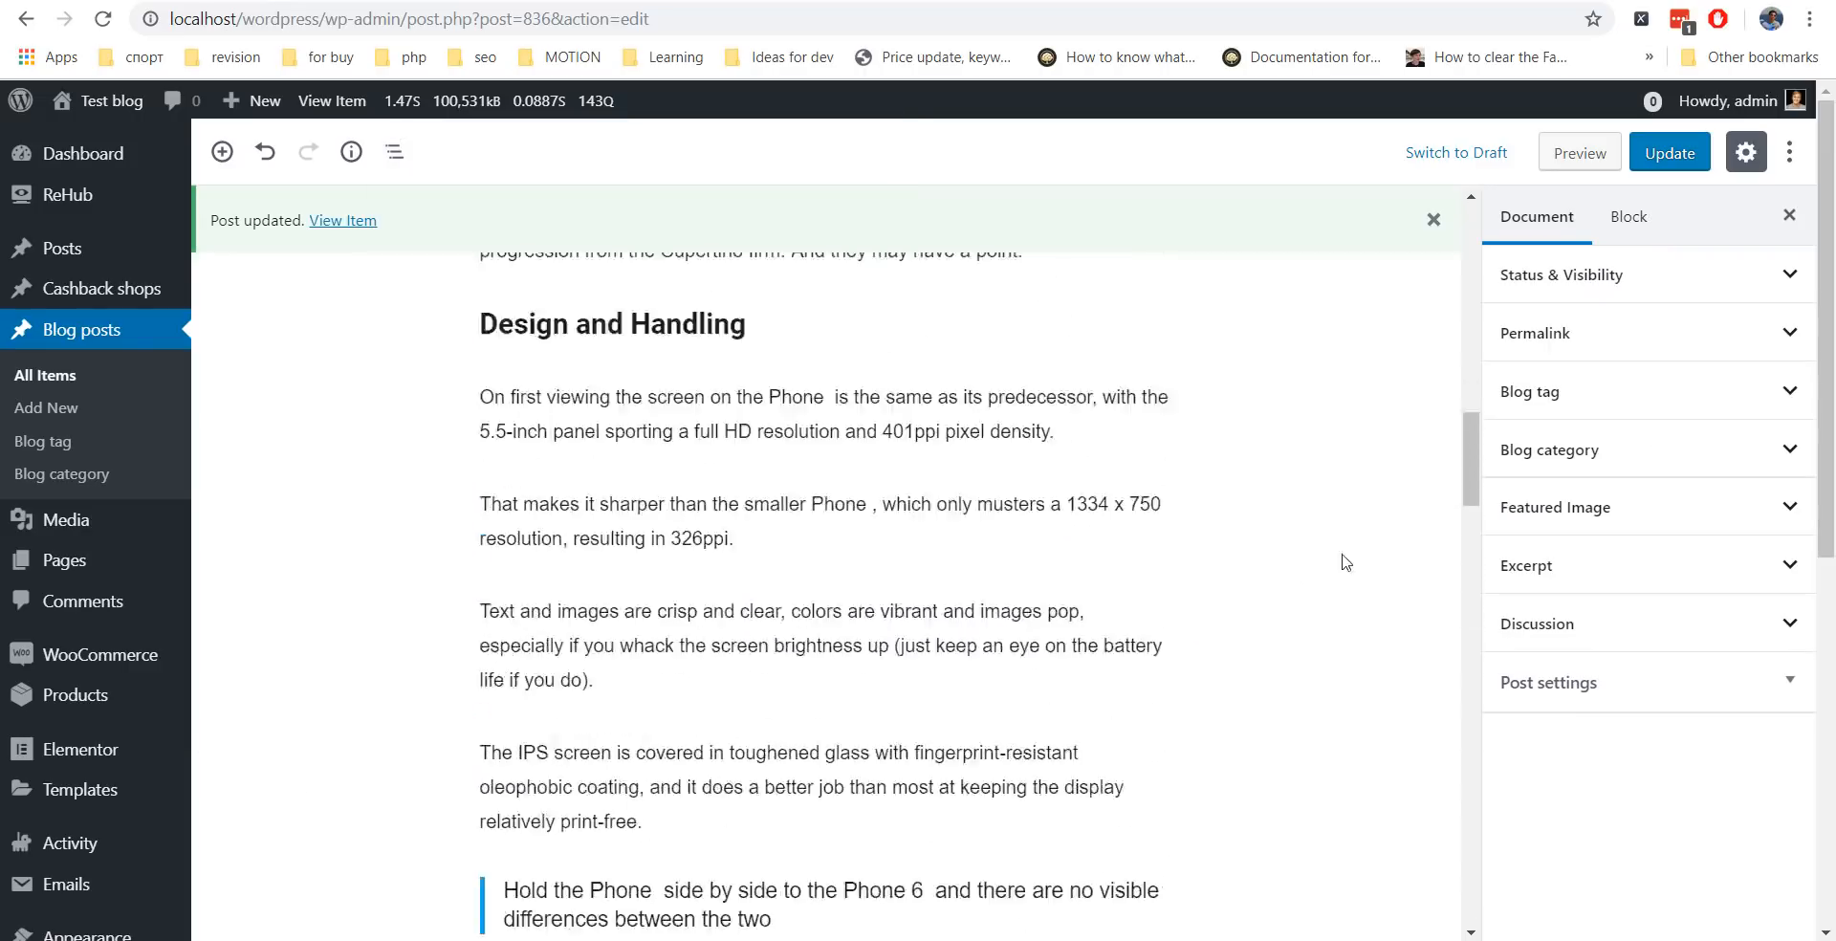
left_click_drag(1460, 438, 1455, 264)
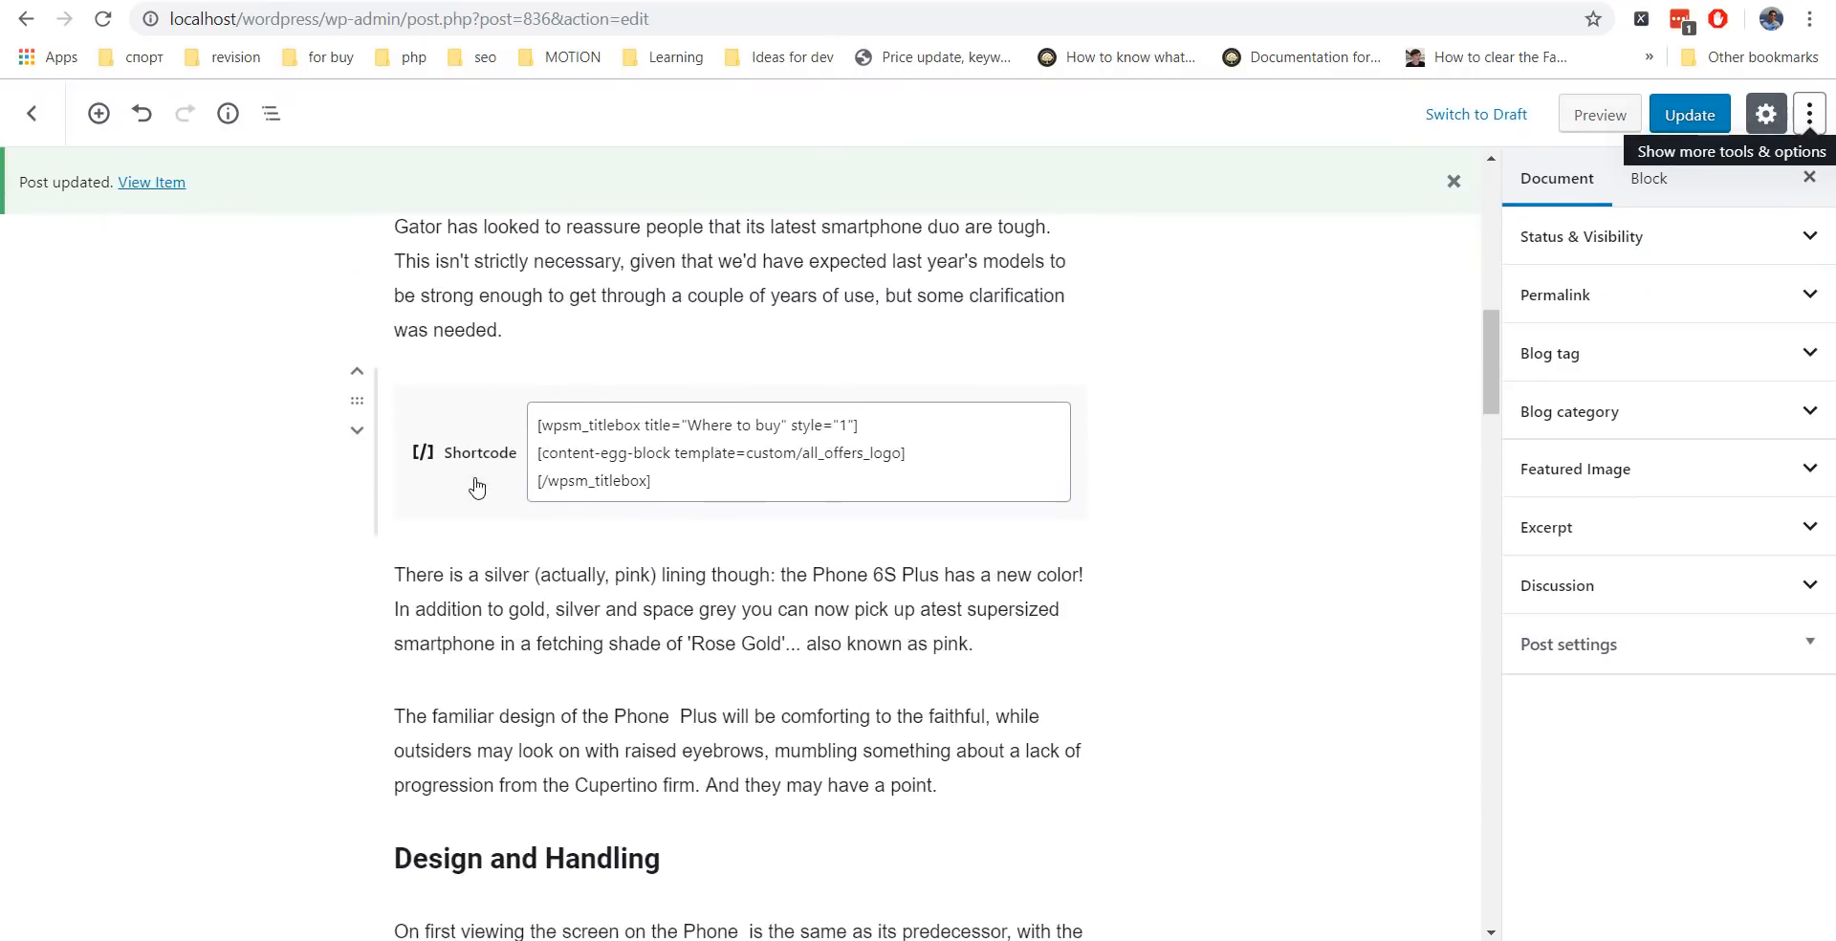
scroll(533, 478, "down", 10)
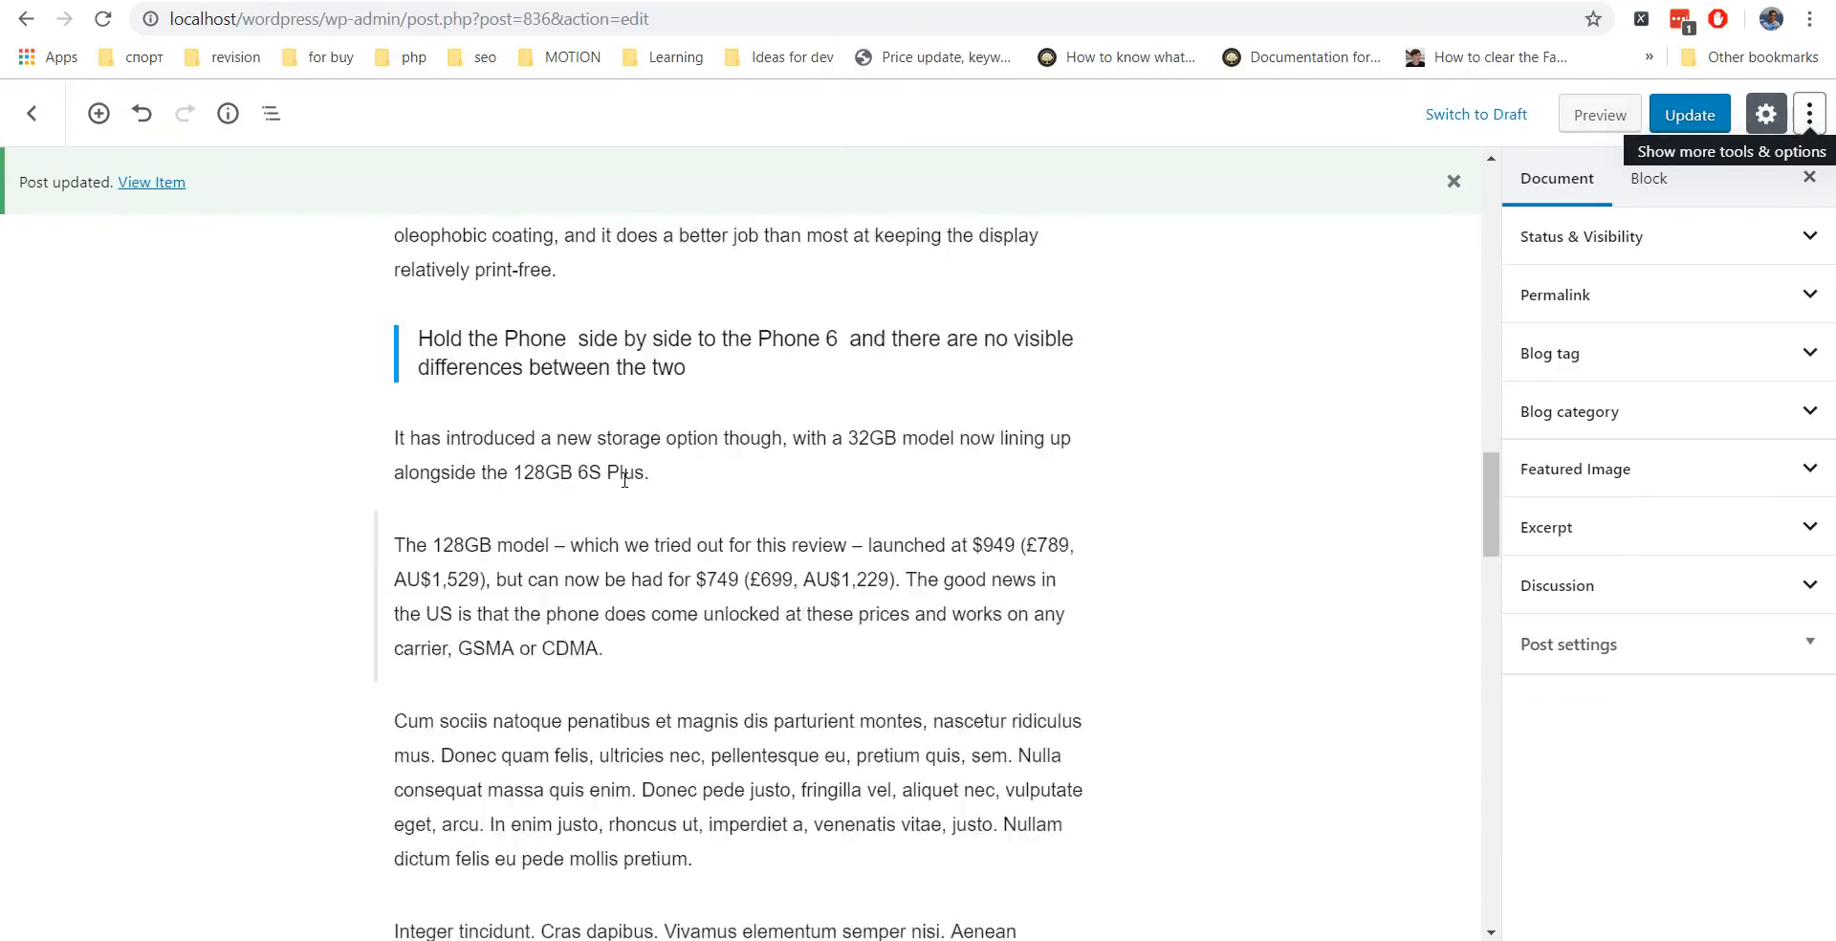
scroll(573, 478, "up", 2)
left_click(622, 483)
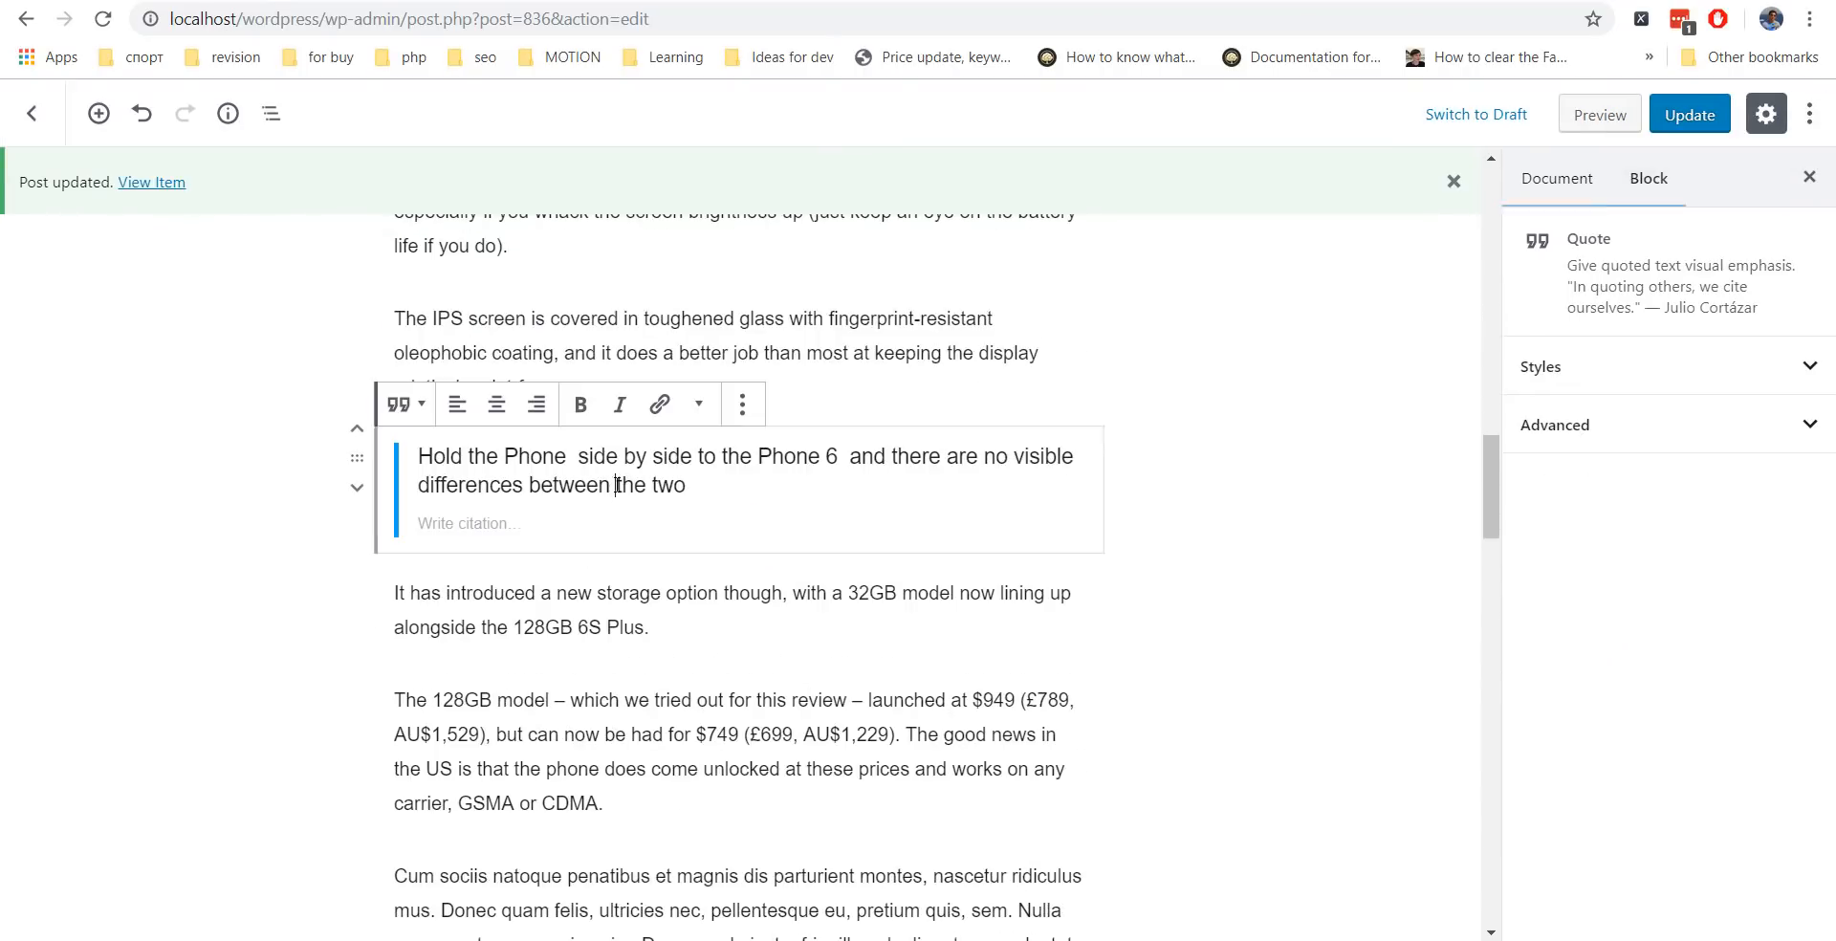
left_click(1650, 428)
left_click(1650, 370)
left_click(1712, 447)
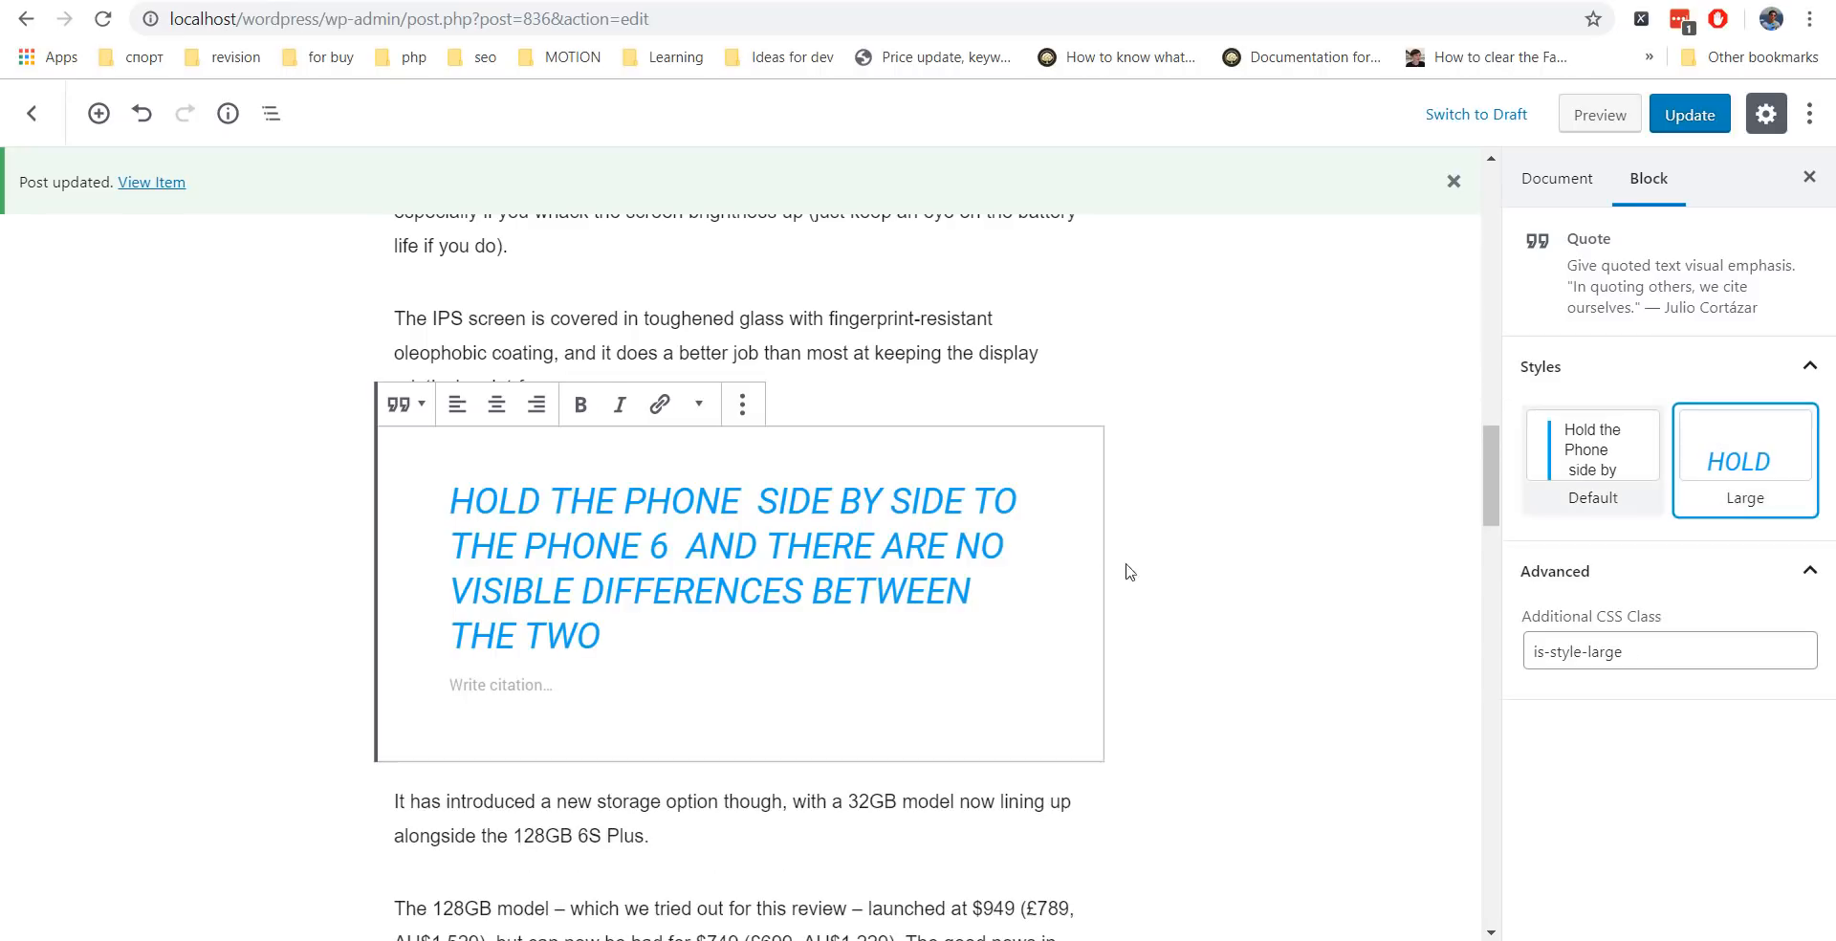
left_click(1693, 116)
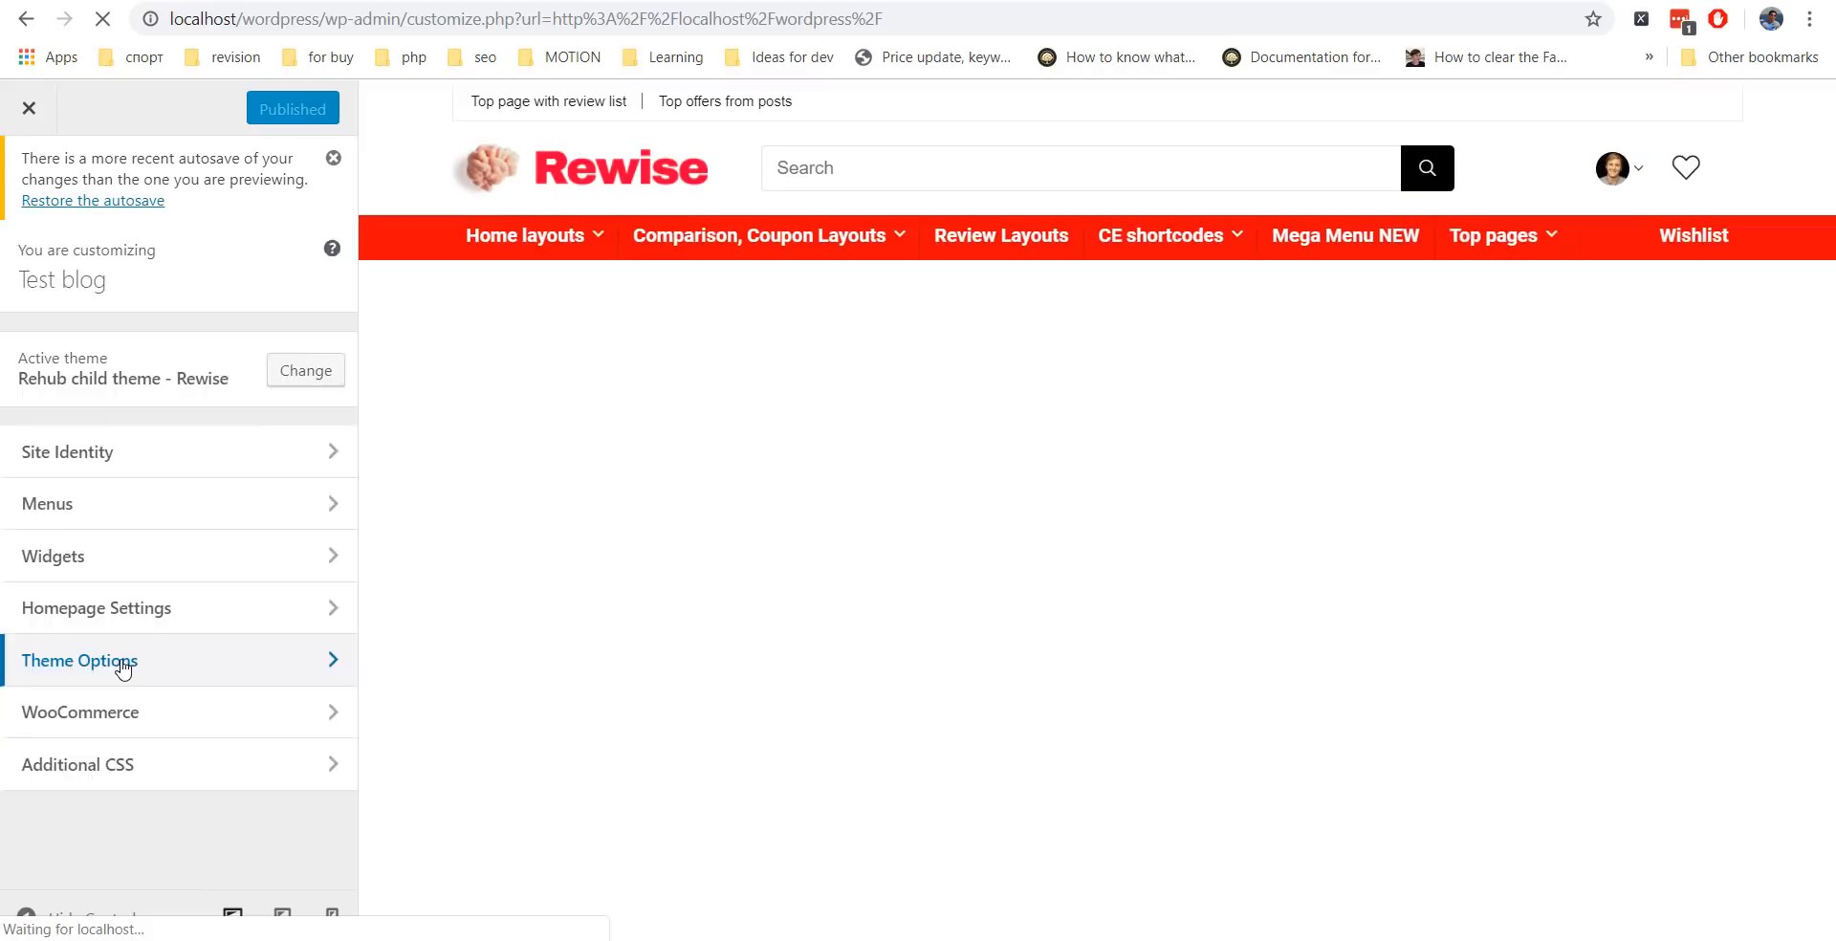
Set the Appearance/Color custom colour schema to red (#dd3333) and publish.
left_click(124, 664)
left_click(175, 371)
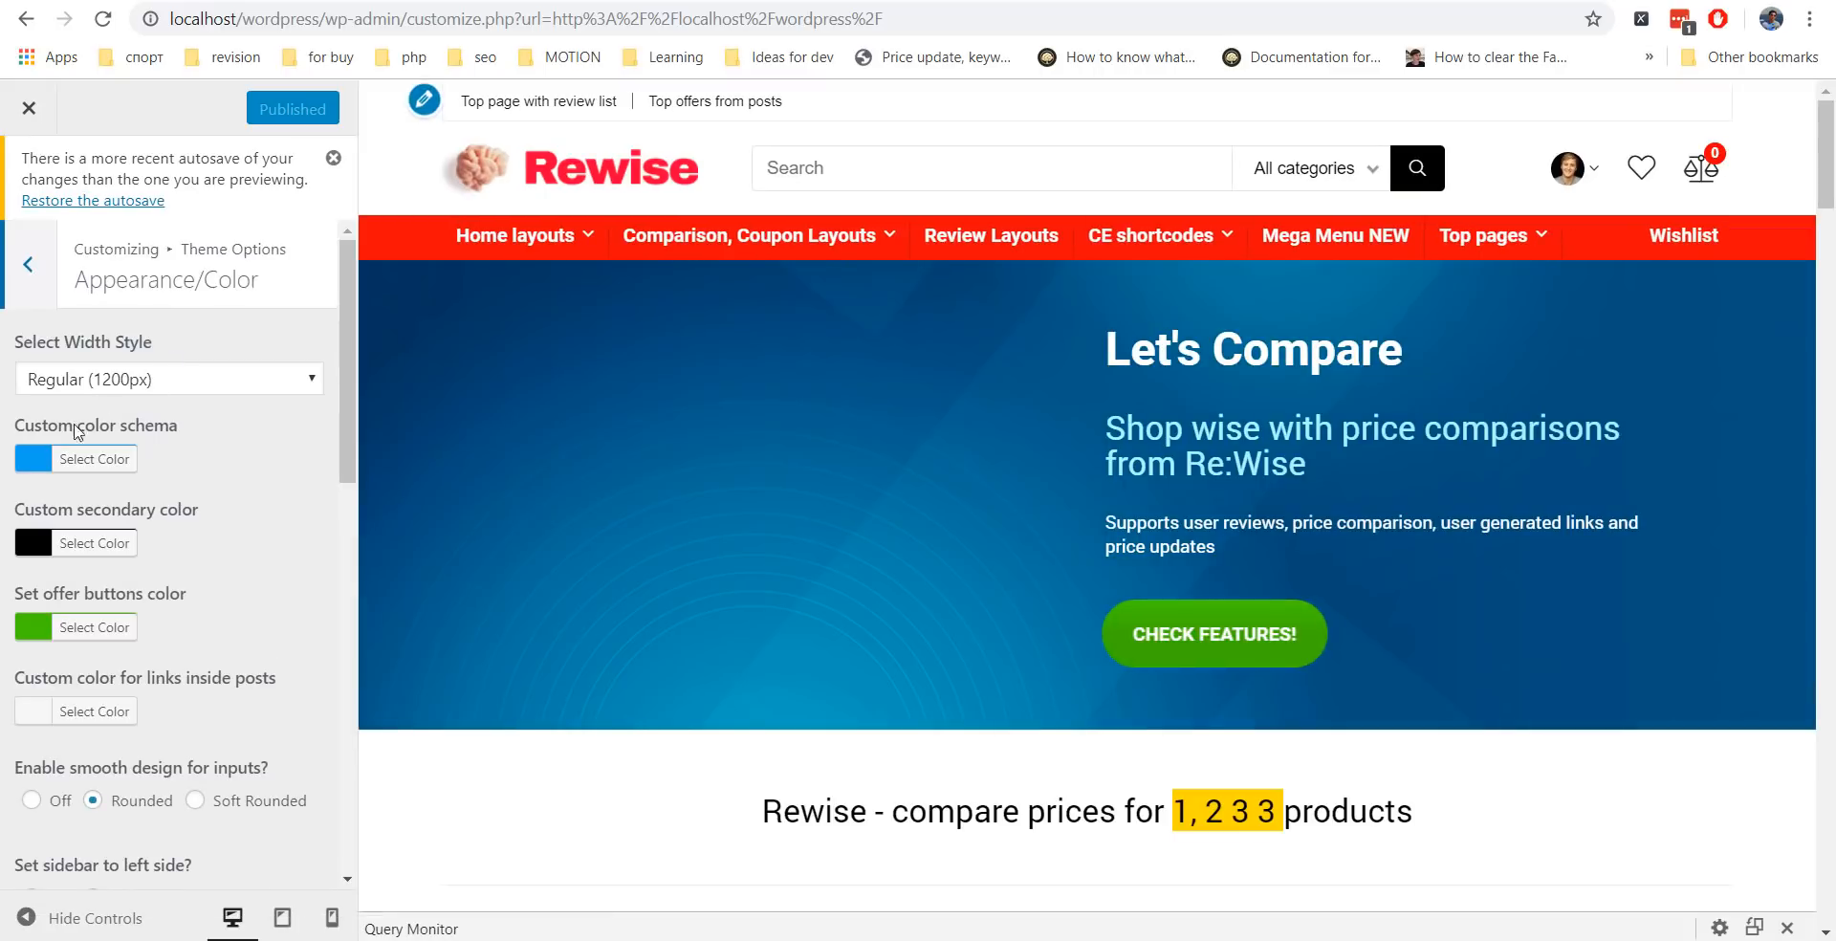
left_click(29, 461)
left_click(101, 735)
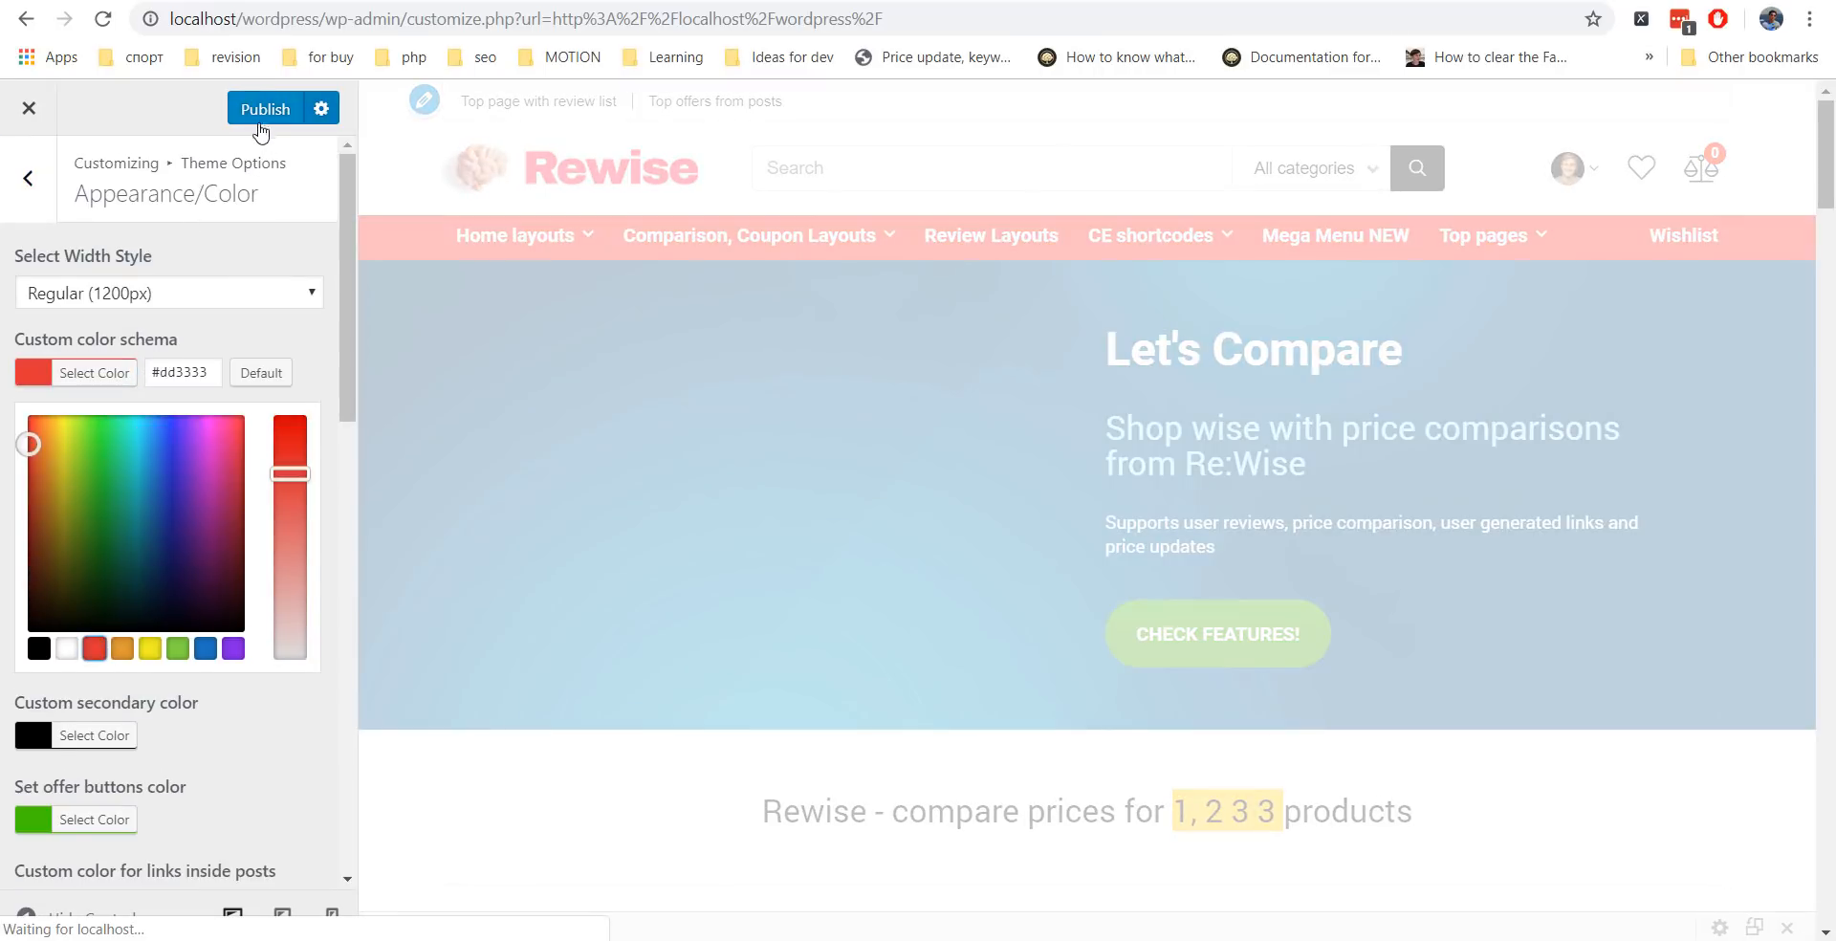
left_click(262, 119)
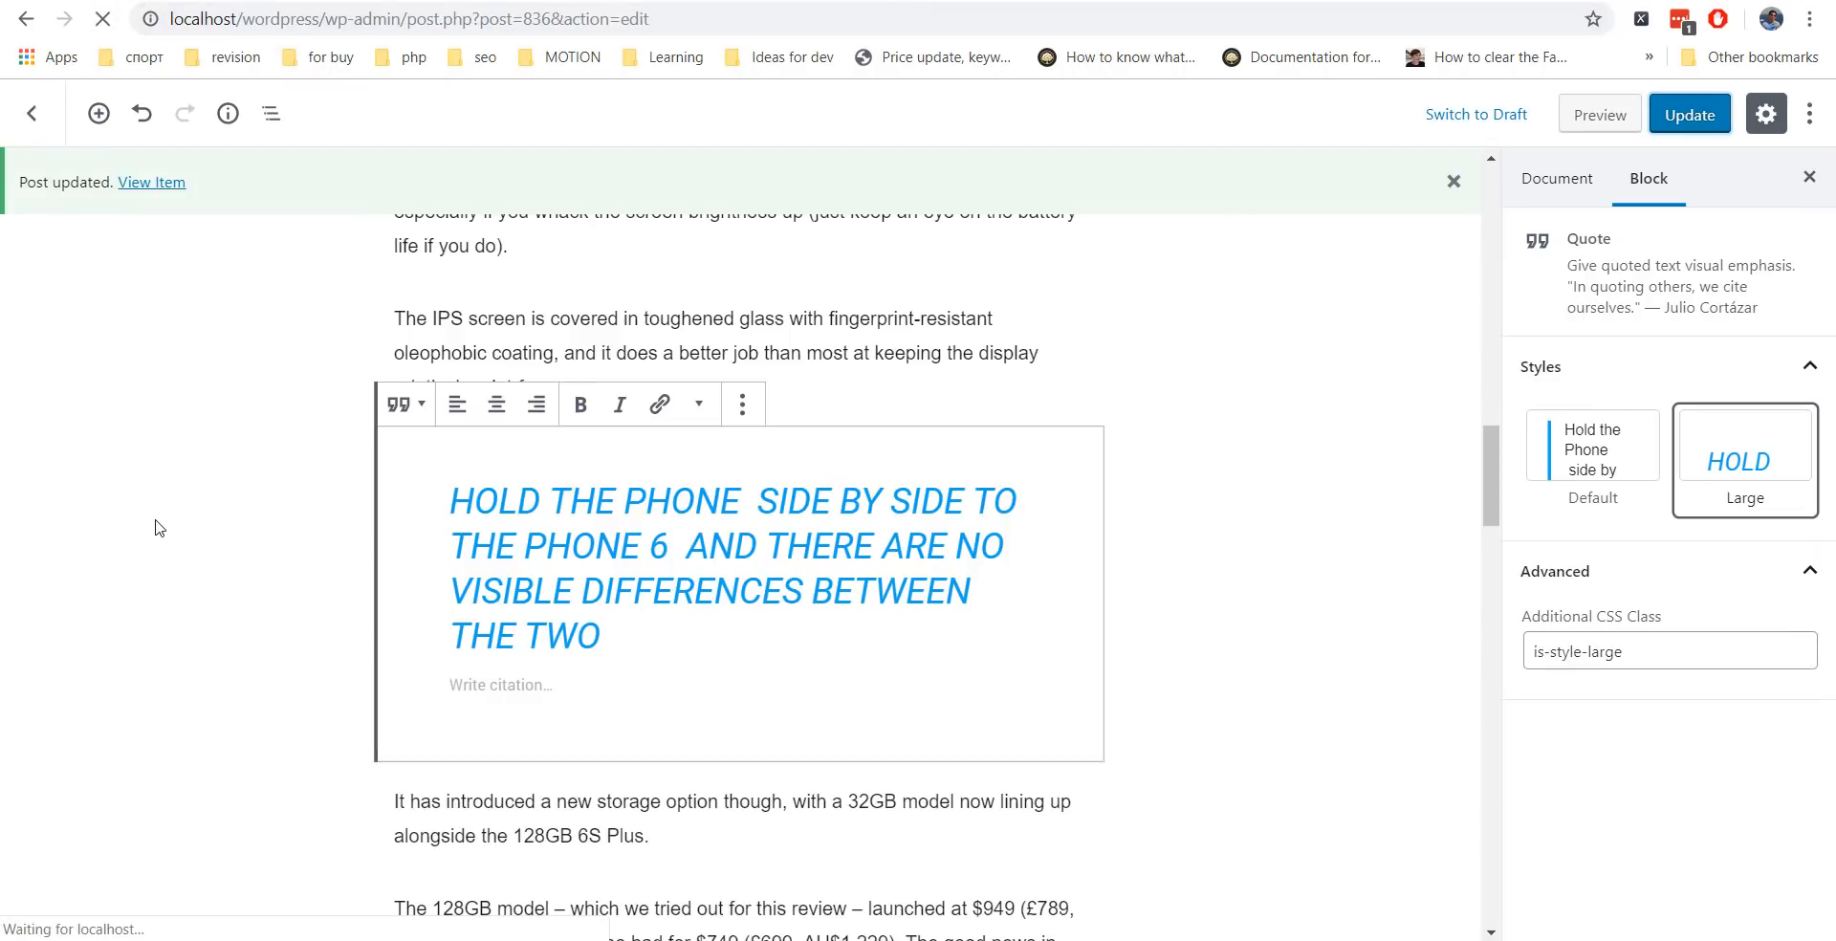
scroll(478, 294, "down", 15)
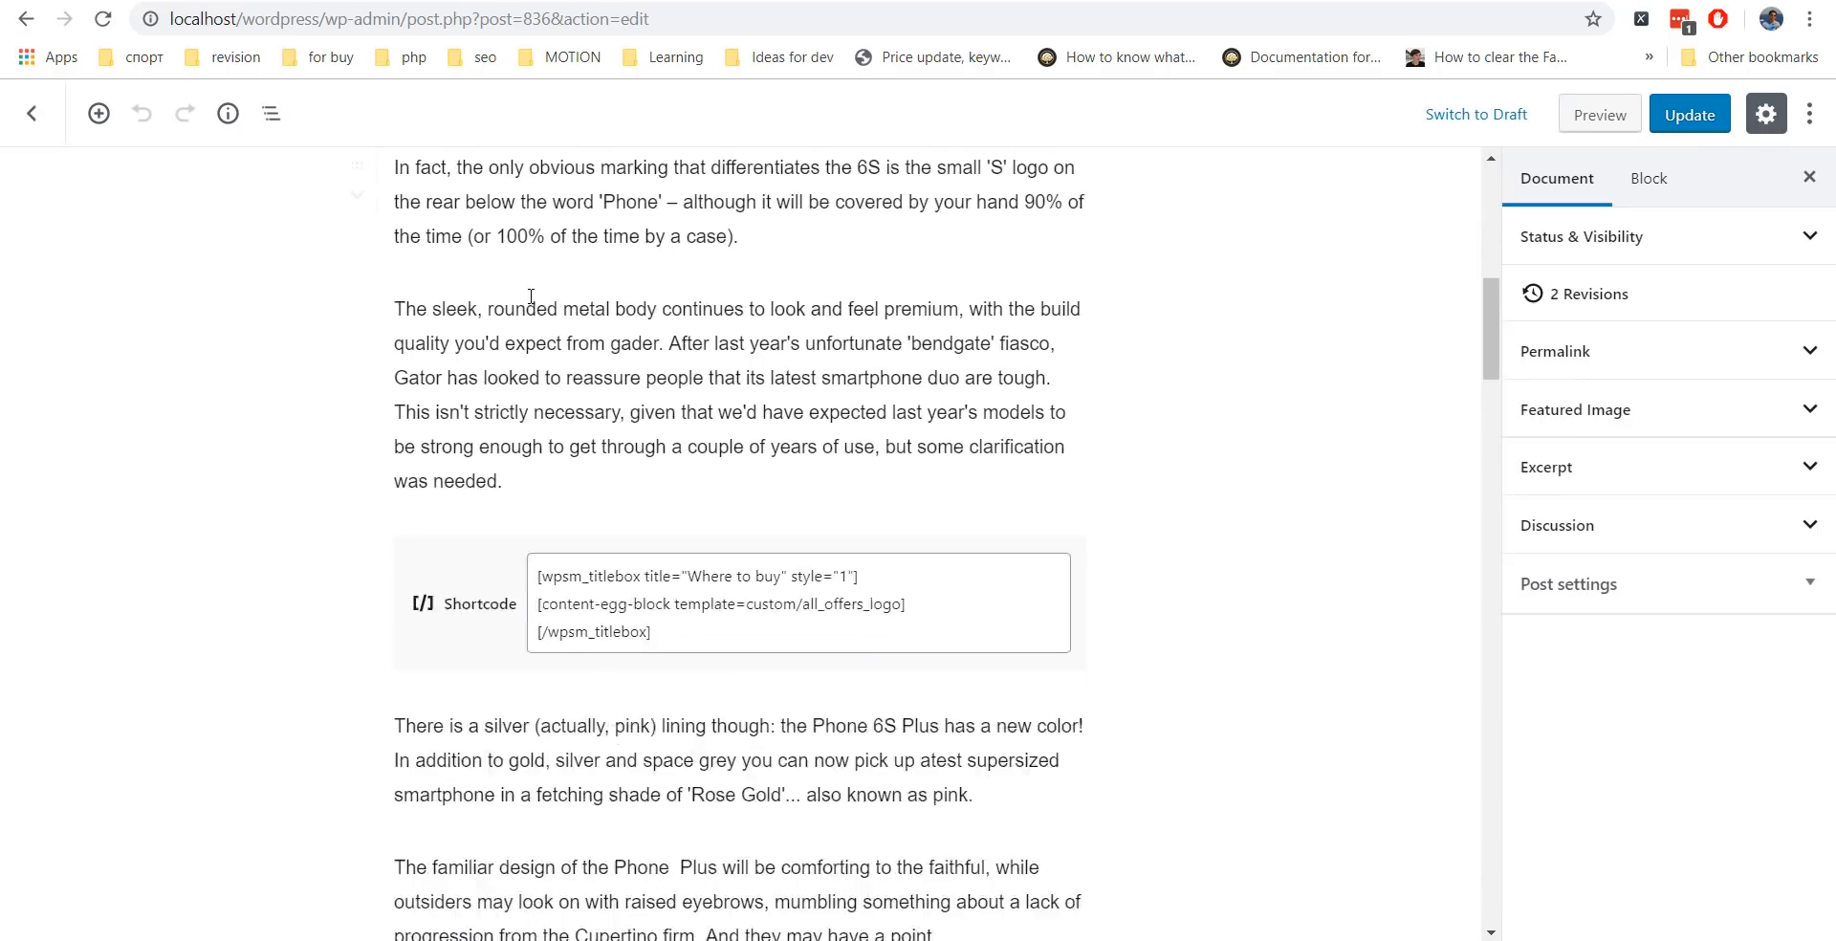
scroll(560, 302, "down", 5)
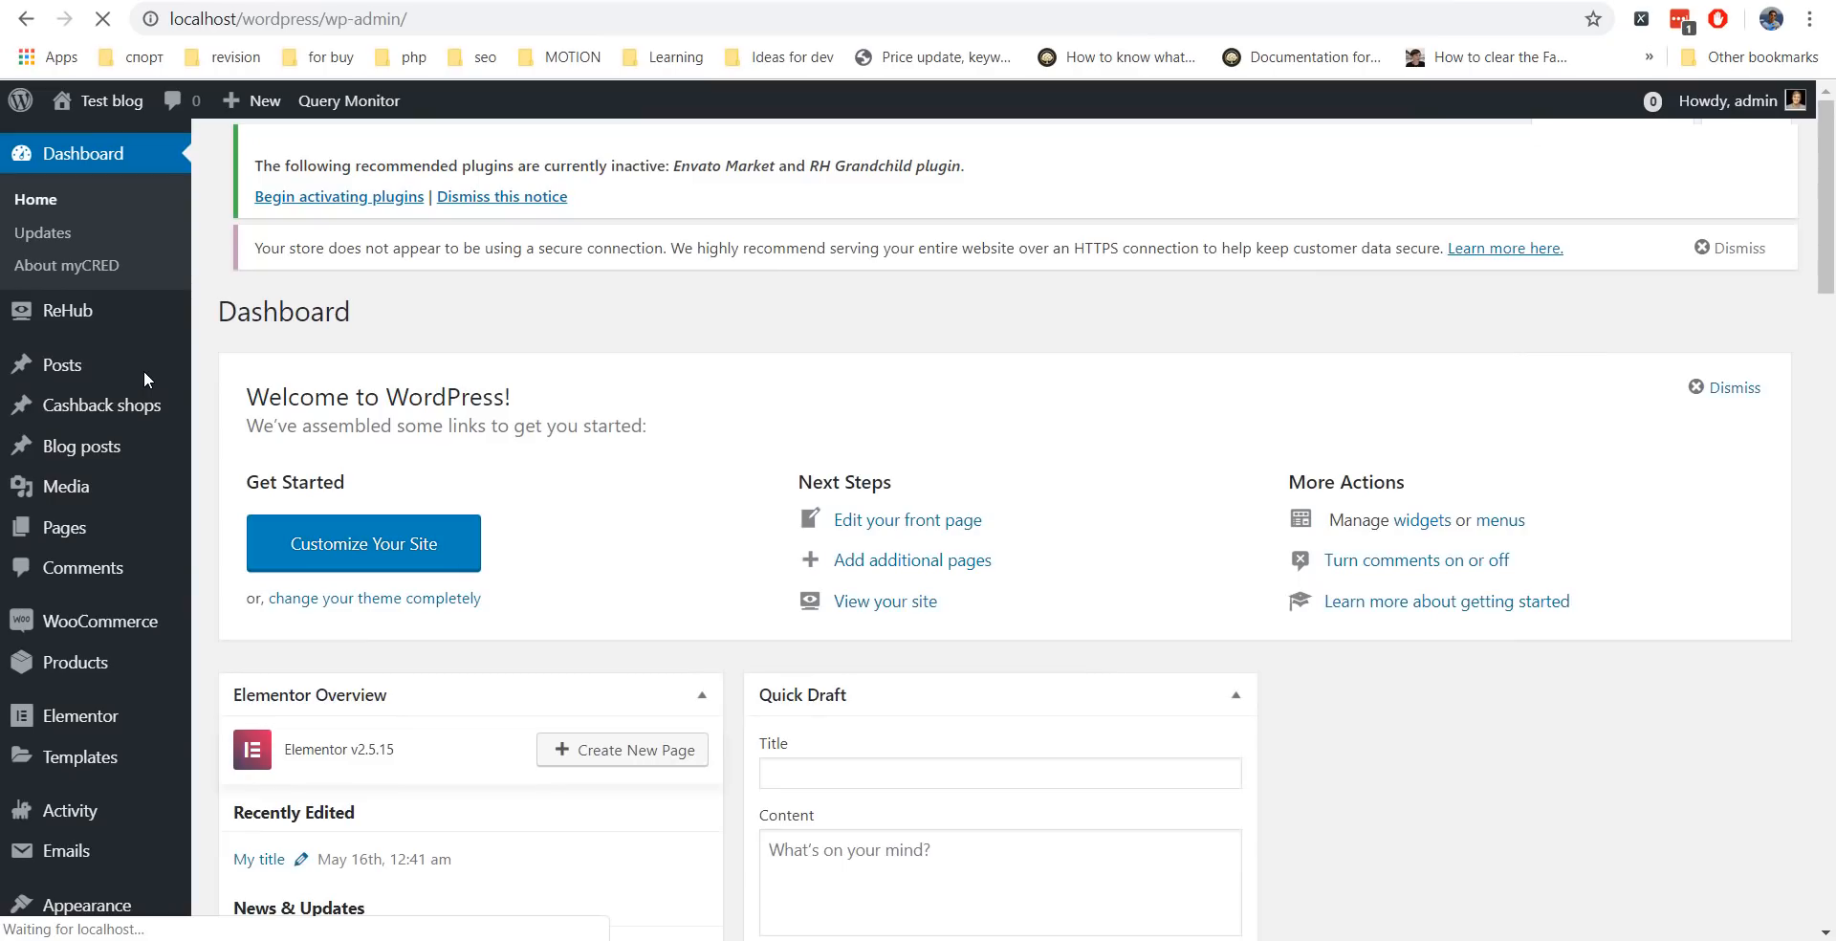
Choose Exo as the Headings Font Family in Fonts Options and save changes.
mouse_move(128, 313)
left_click(262, 481)
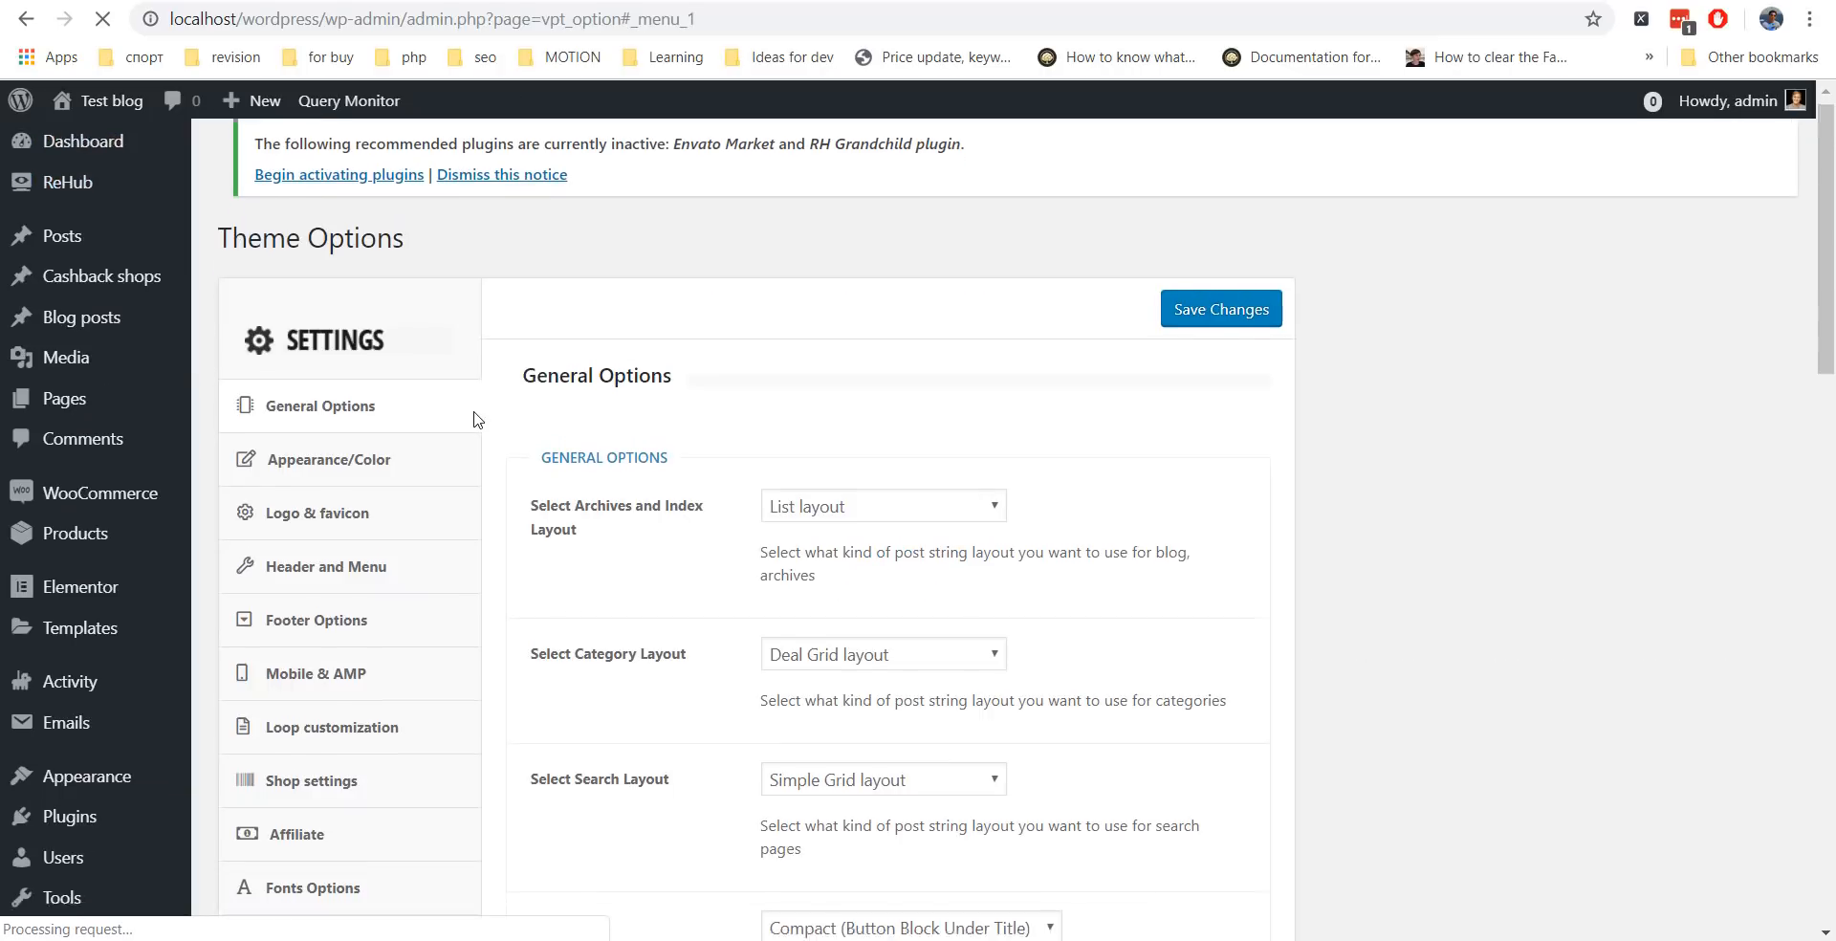
scroll(430, 511, "down", 5)
left_click(313, 429)
scroll(956, 312, "down", 3)
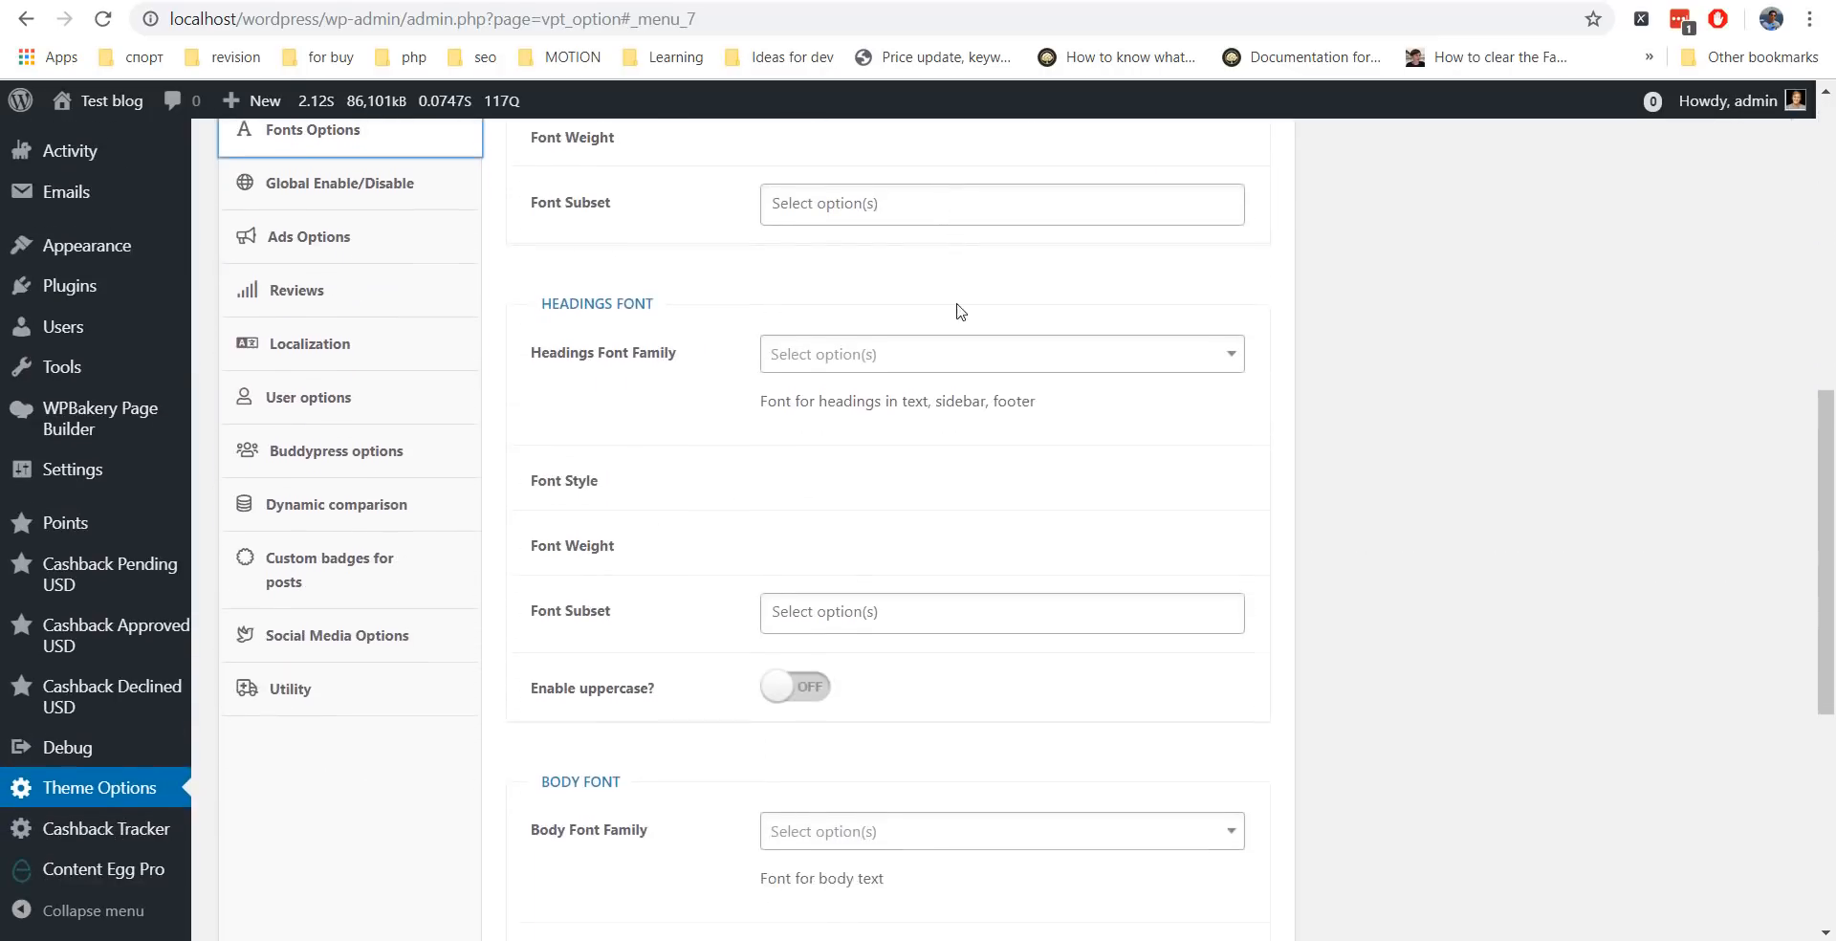
left_click(886, 305)
scroll(1134, 496, "down", 9)
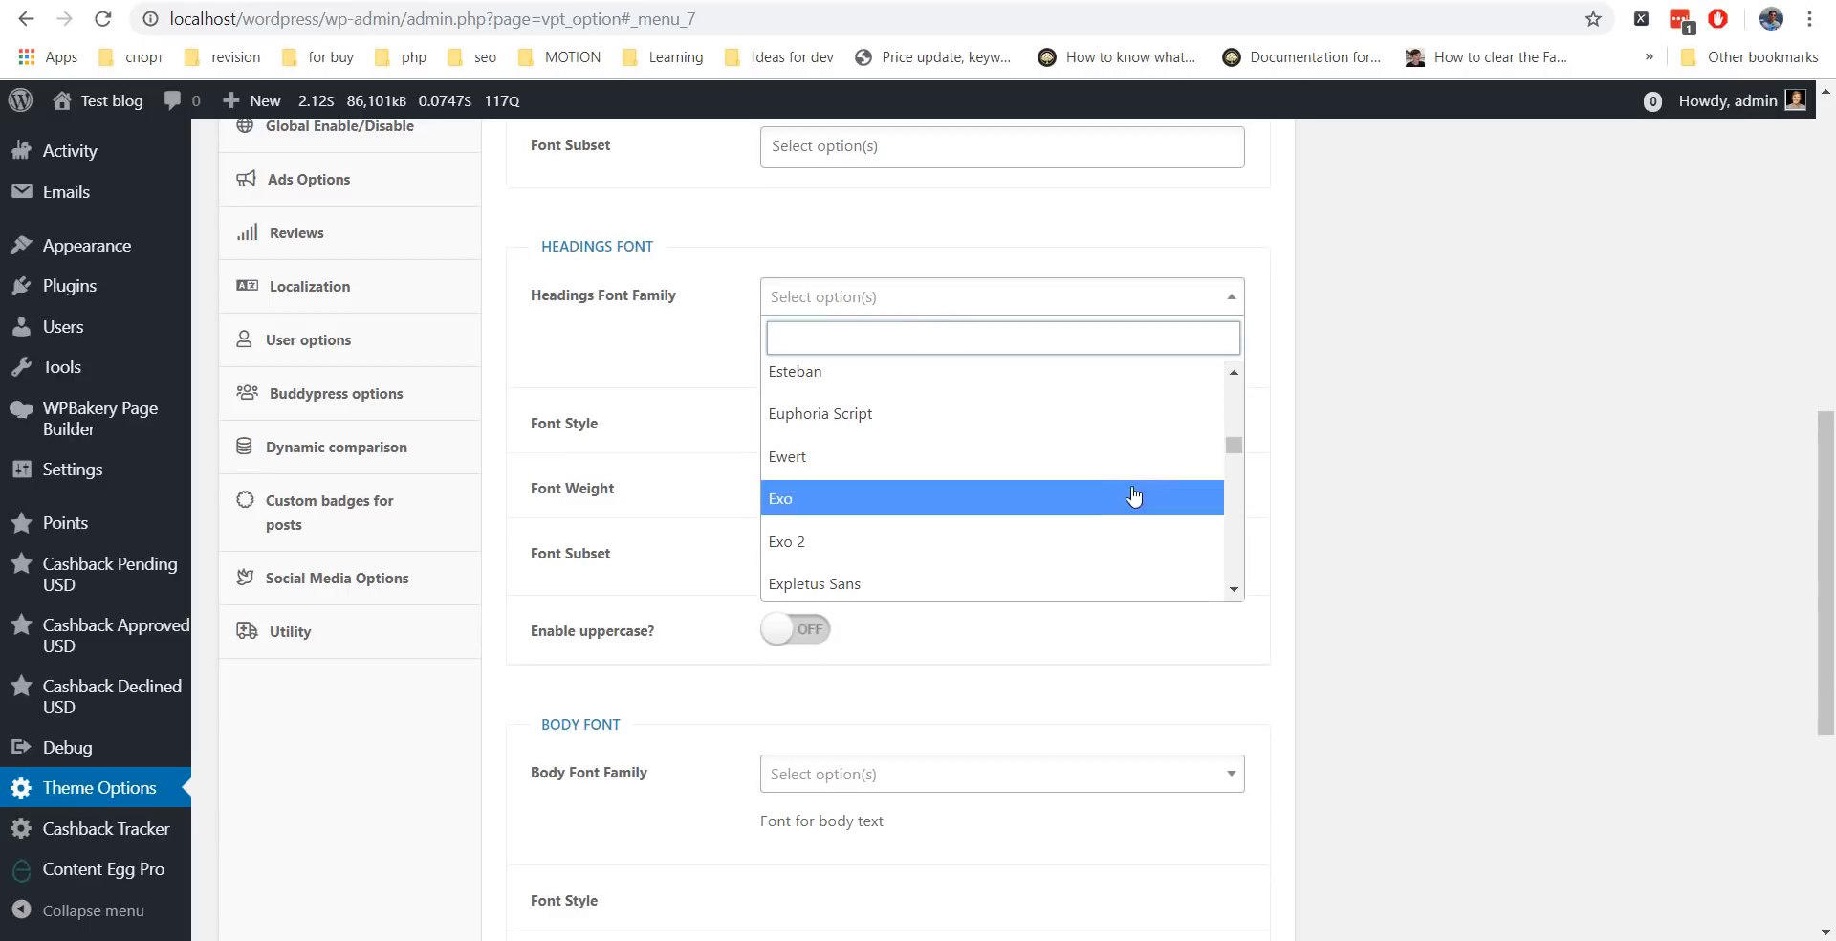
left_click(1107, 506)
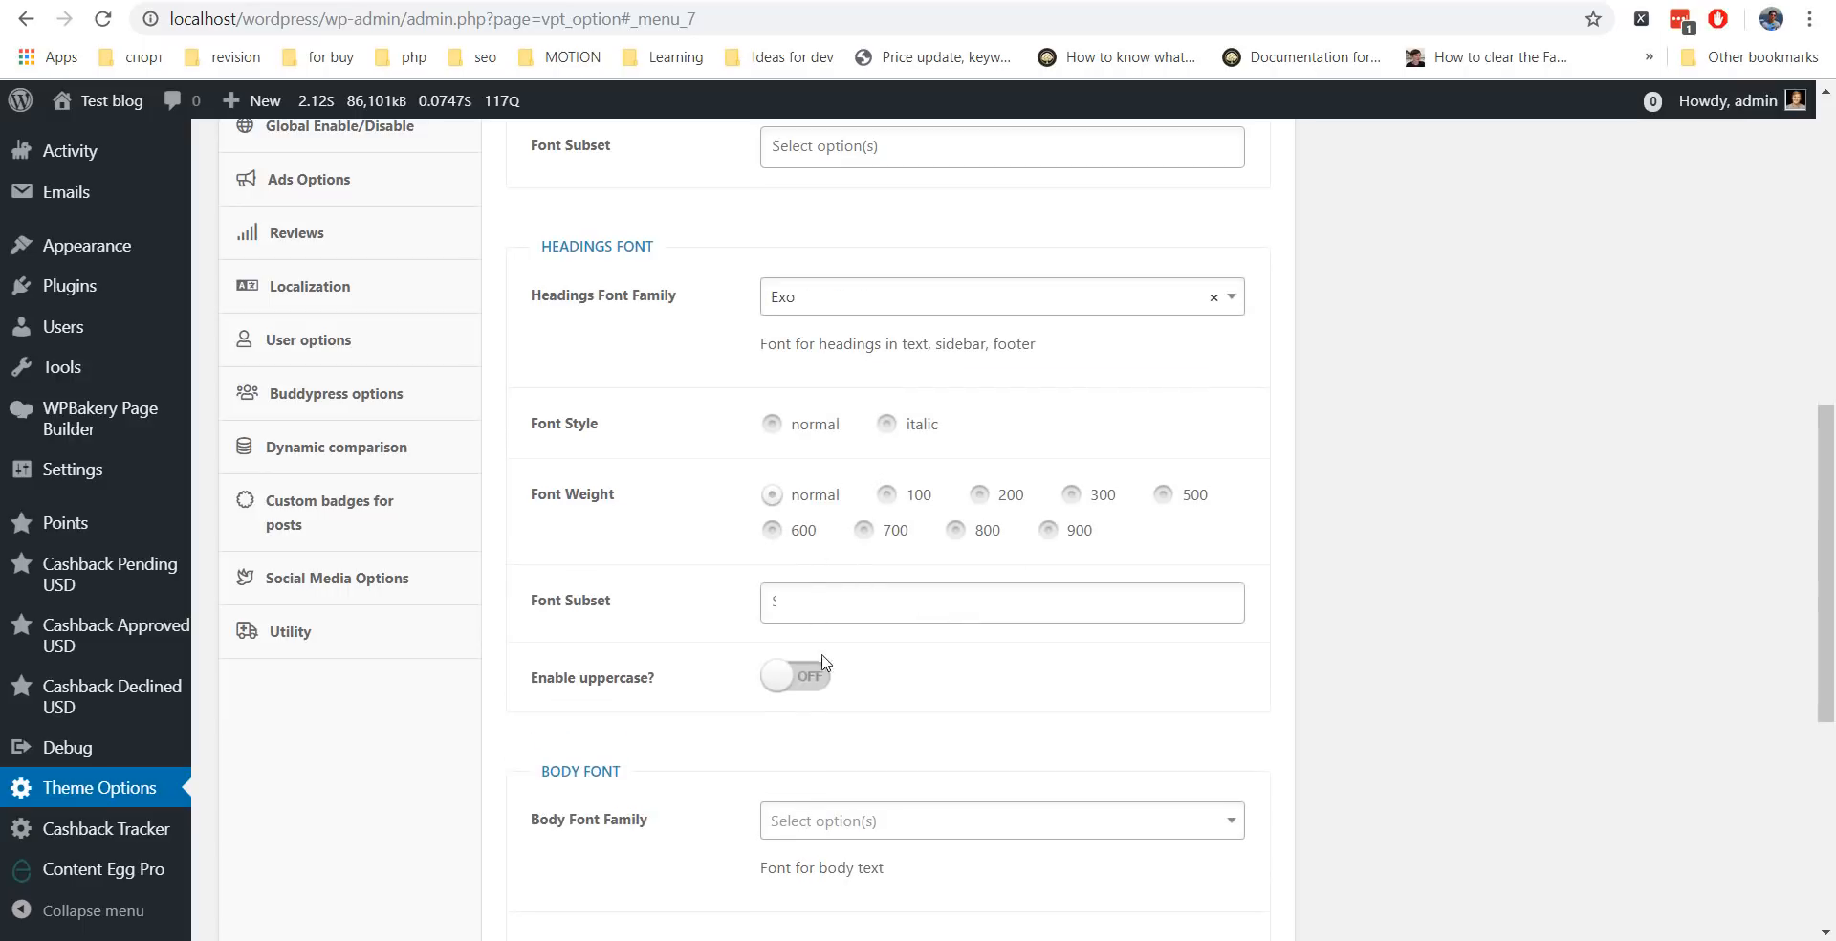
scroll(912, 530, "up", 8)
left_click(1215, 208)
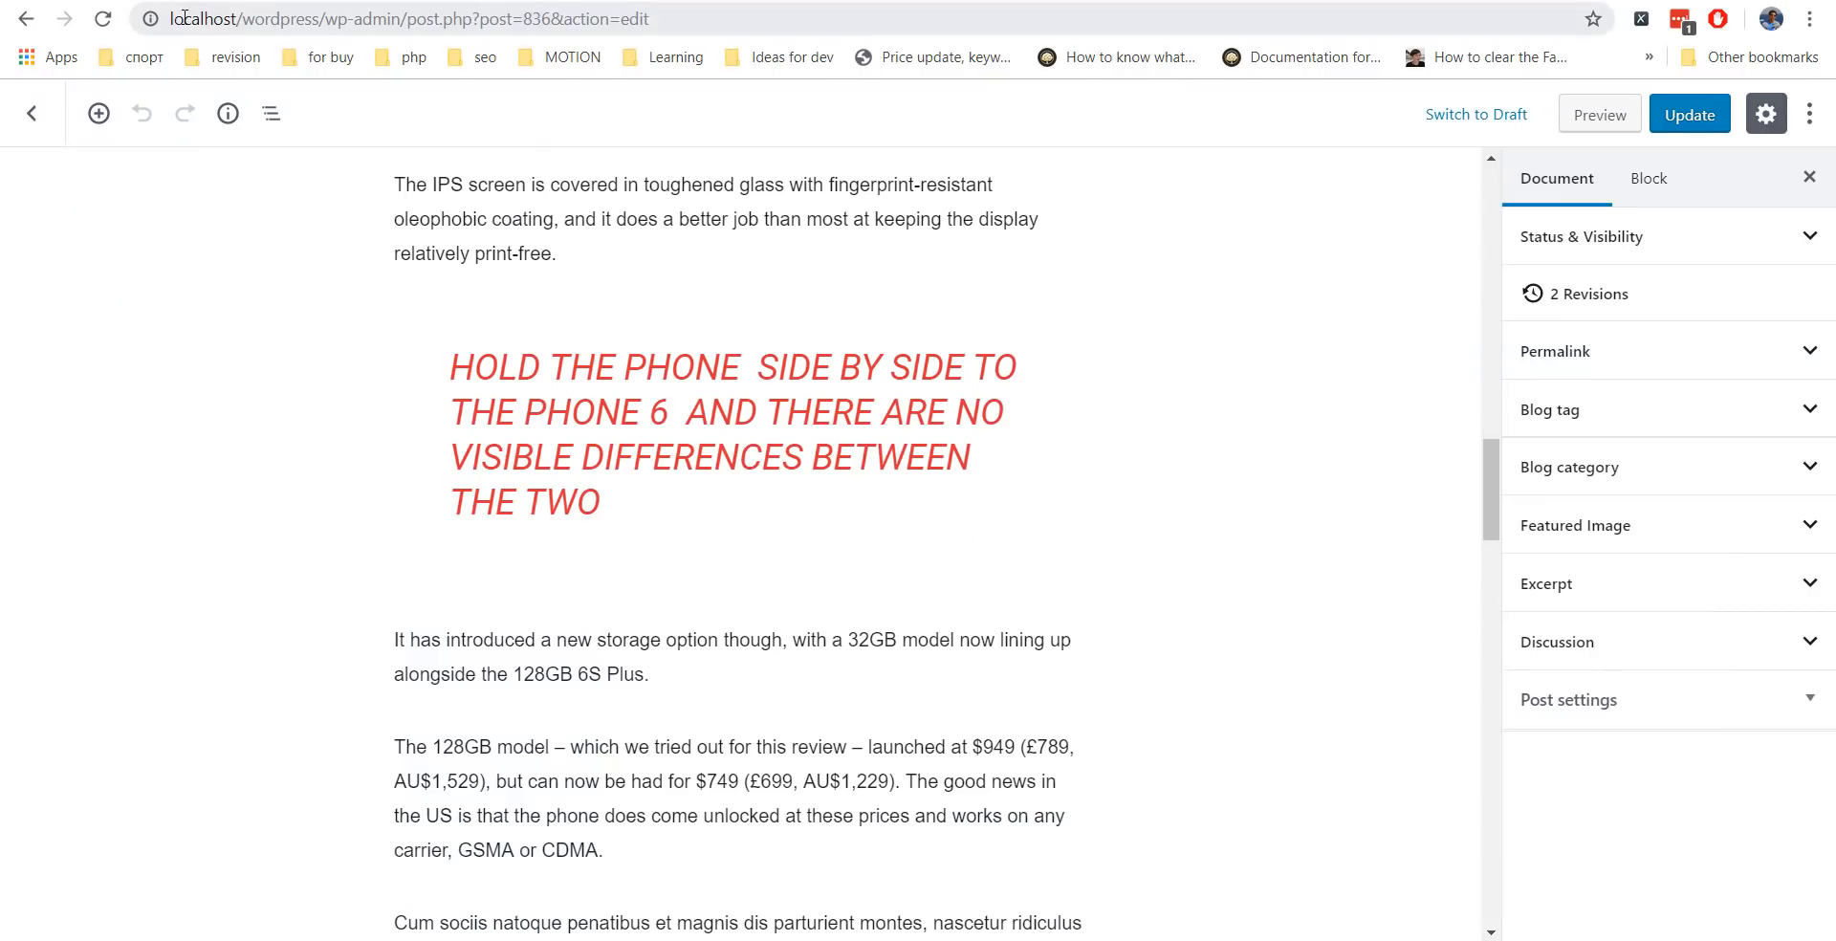
Reload the editor, click into the title and DESIGN heading, and update the post.
key("F5")
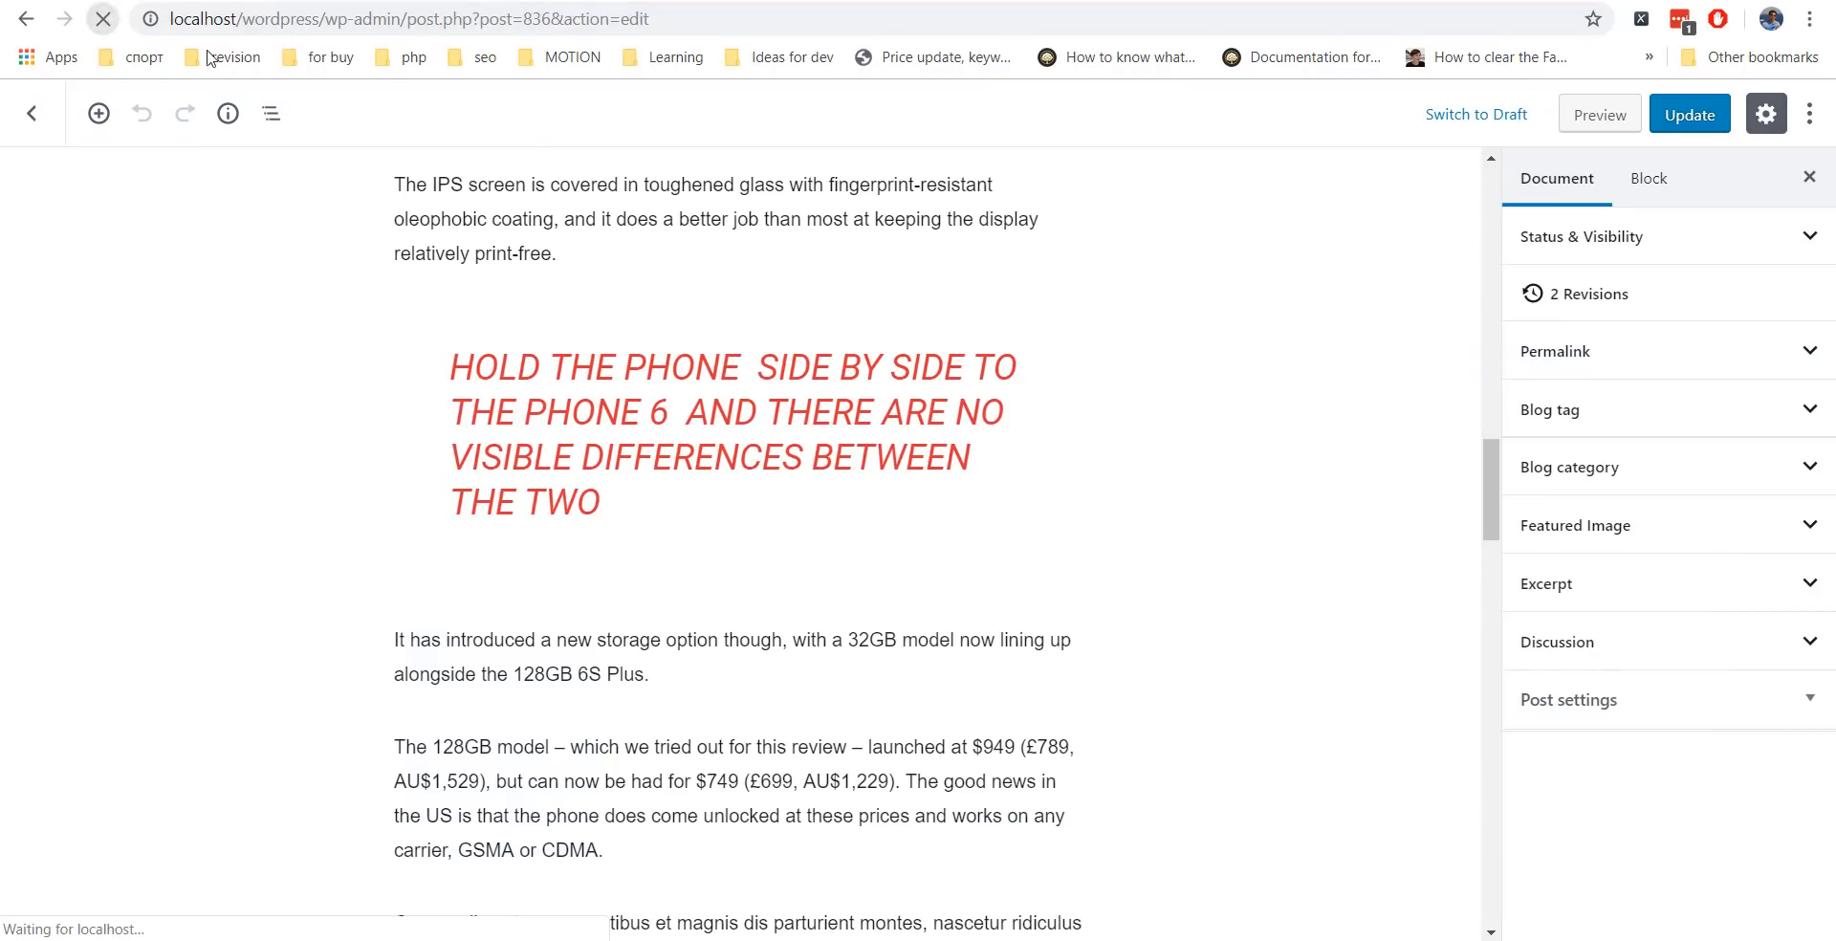
left_click(507, 336)
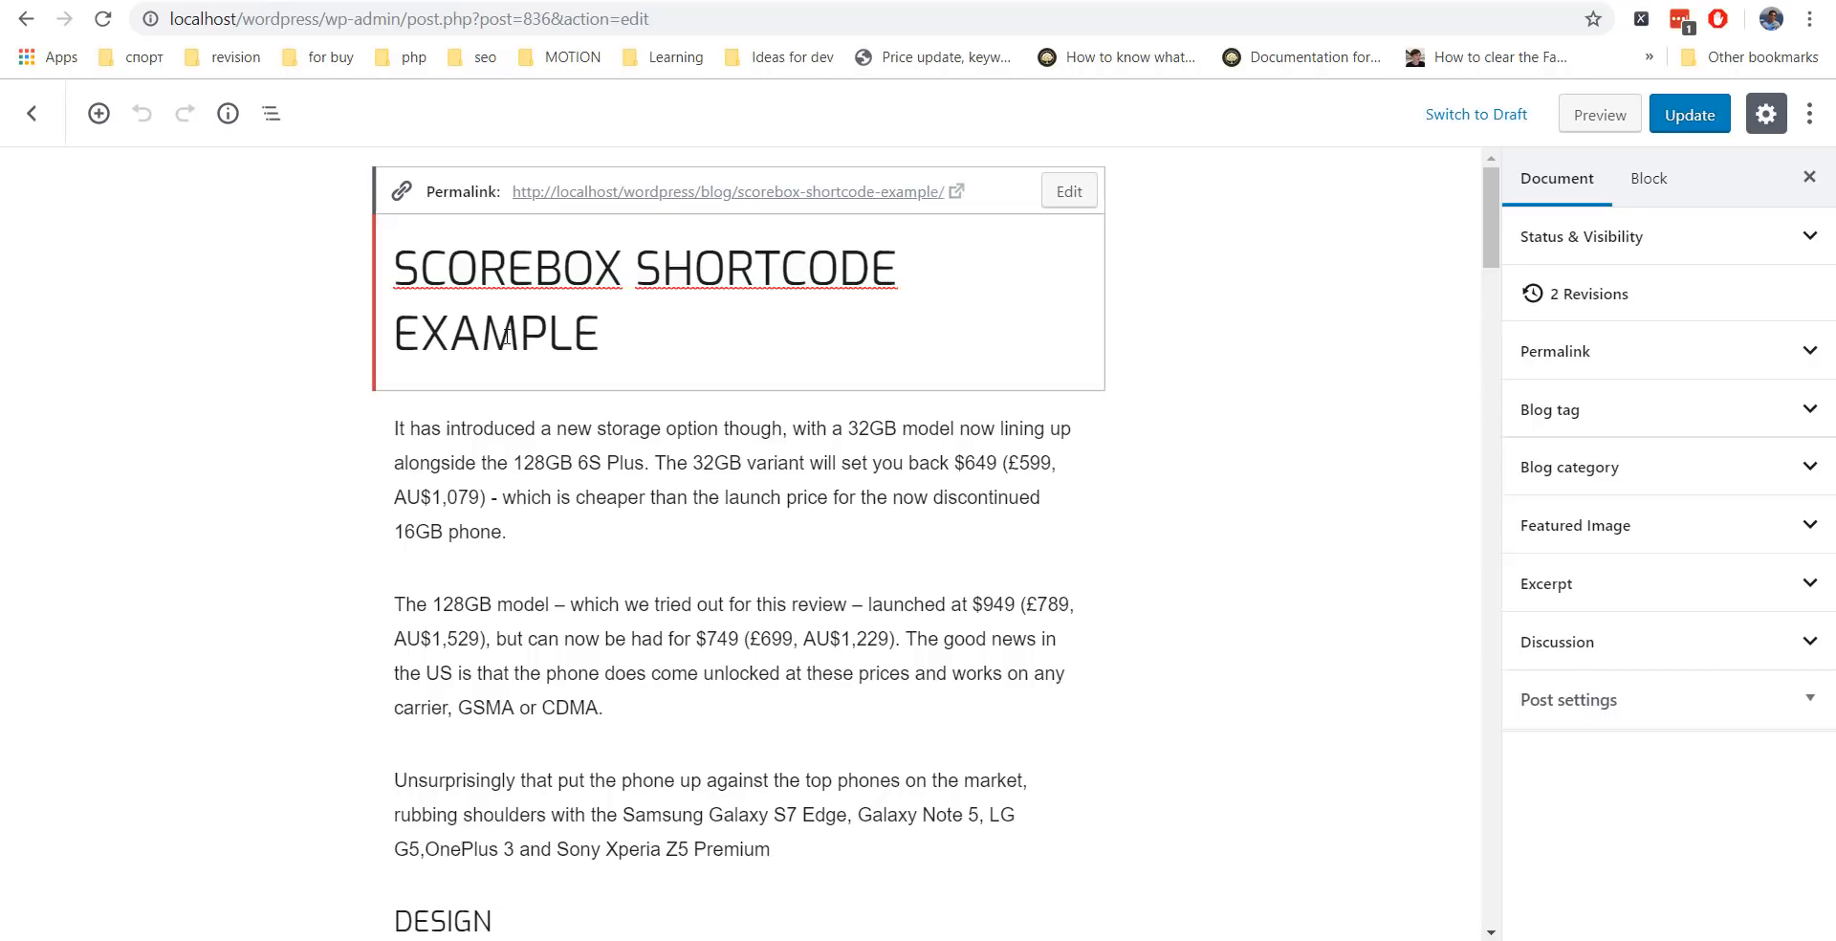
left_click(557, 438)
scroll(574, 517, "down", 4)
left_click(472, 446)
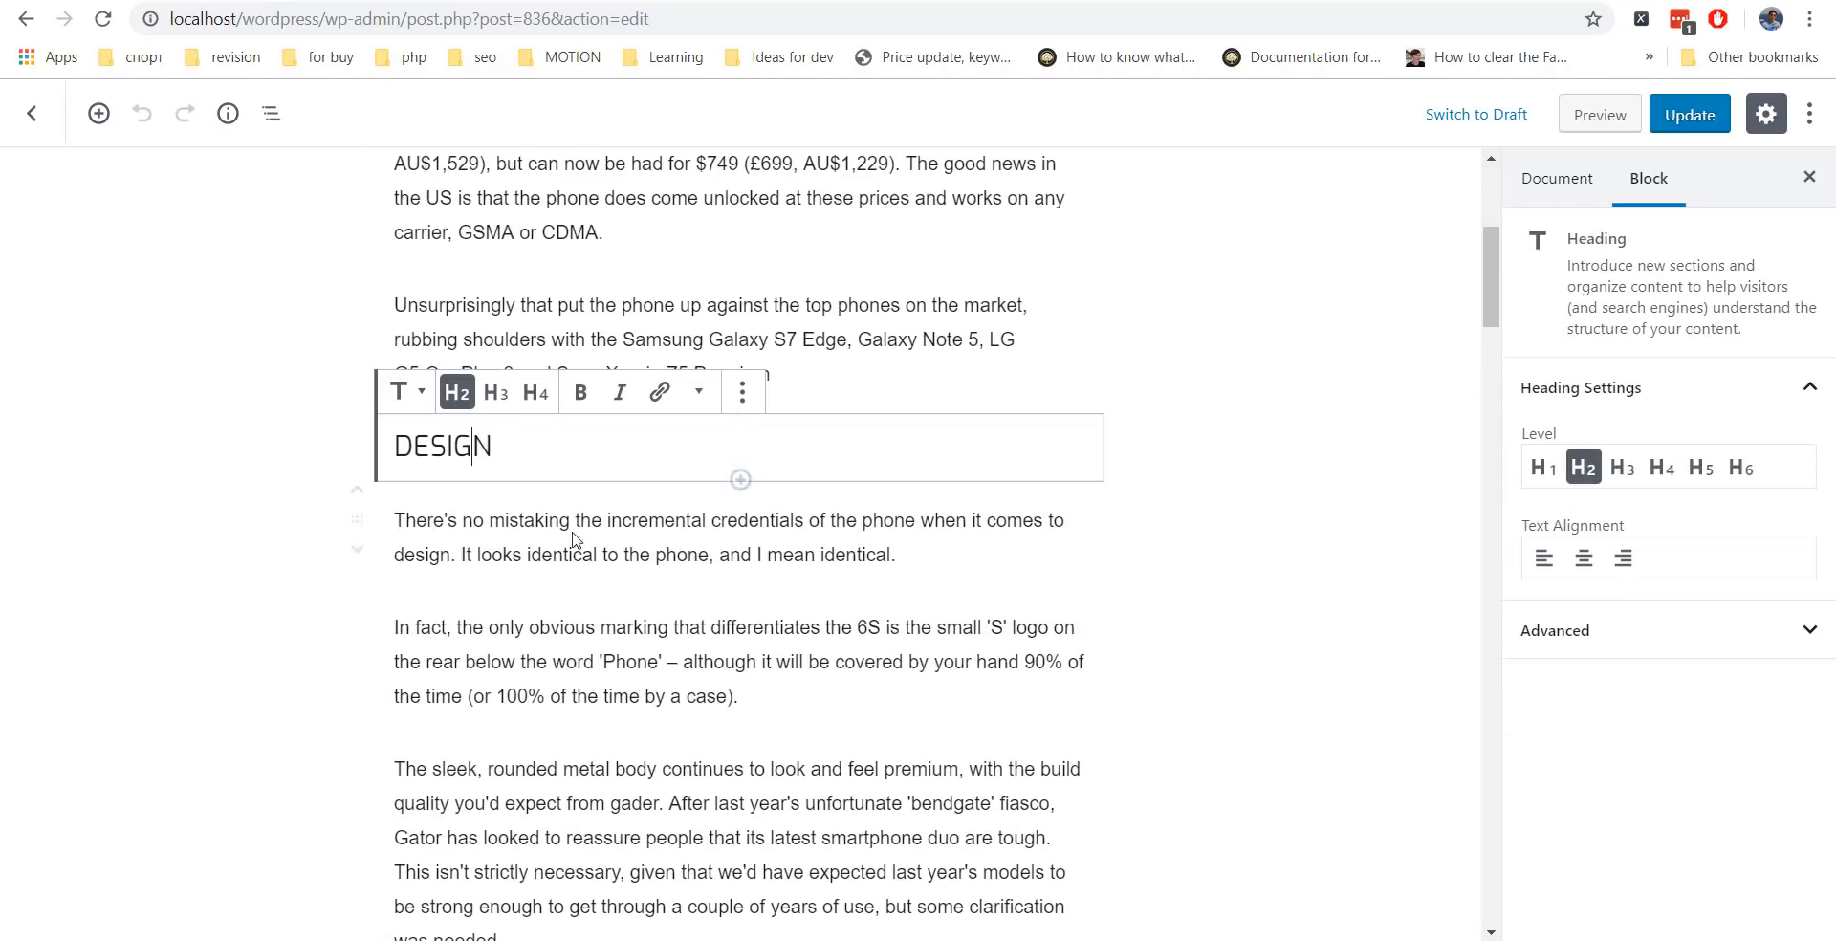
left_click(1687, 117)
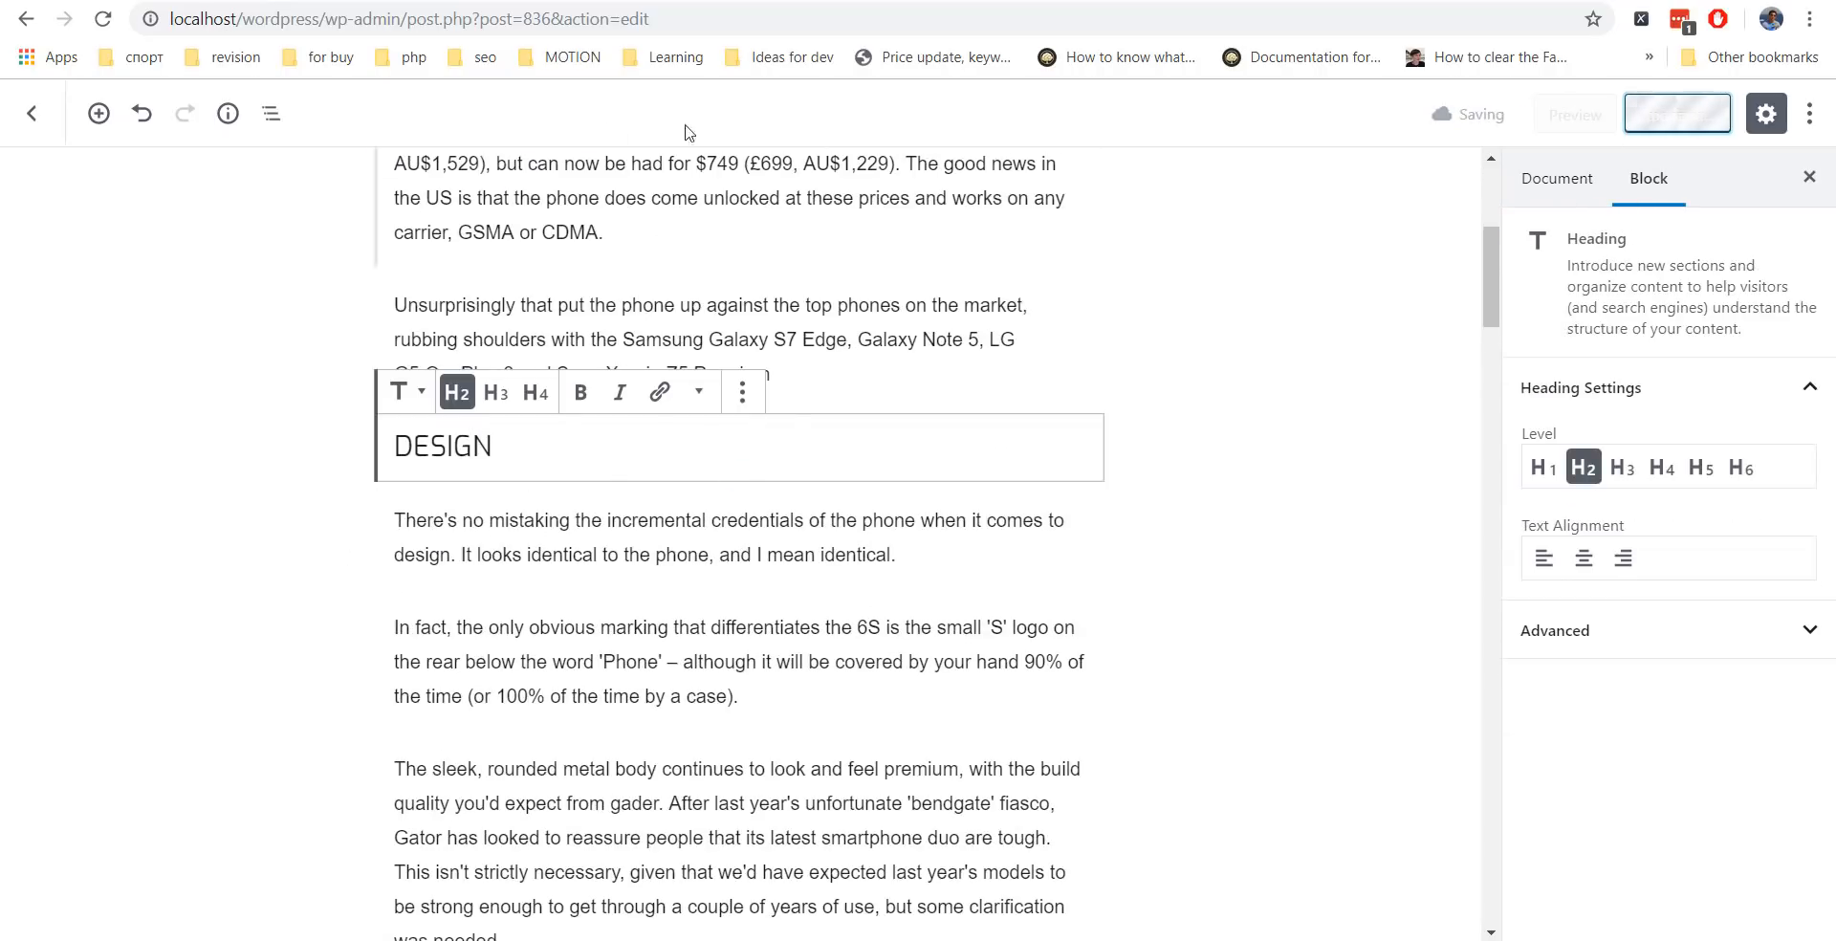
Refresh the Scorebox Shortcode Example front-end page to check the Exo headings.
left_click(583, 2)
left_click(103, 18)
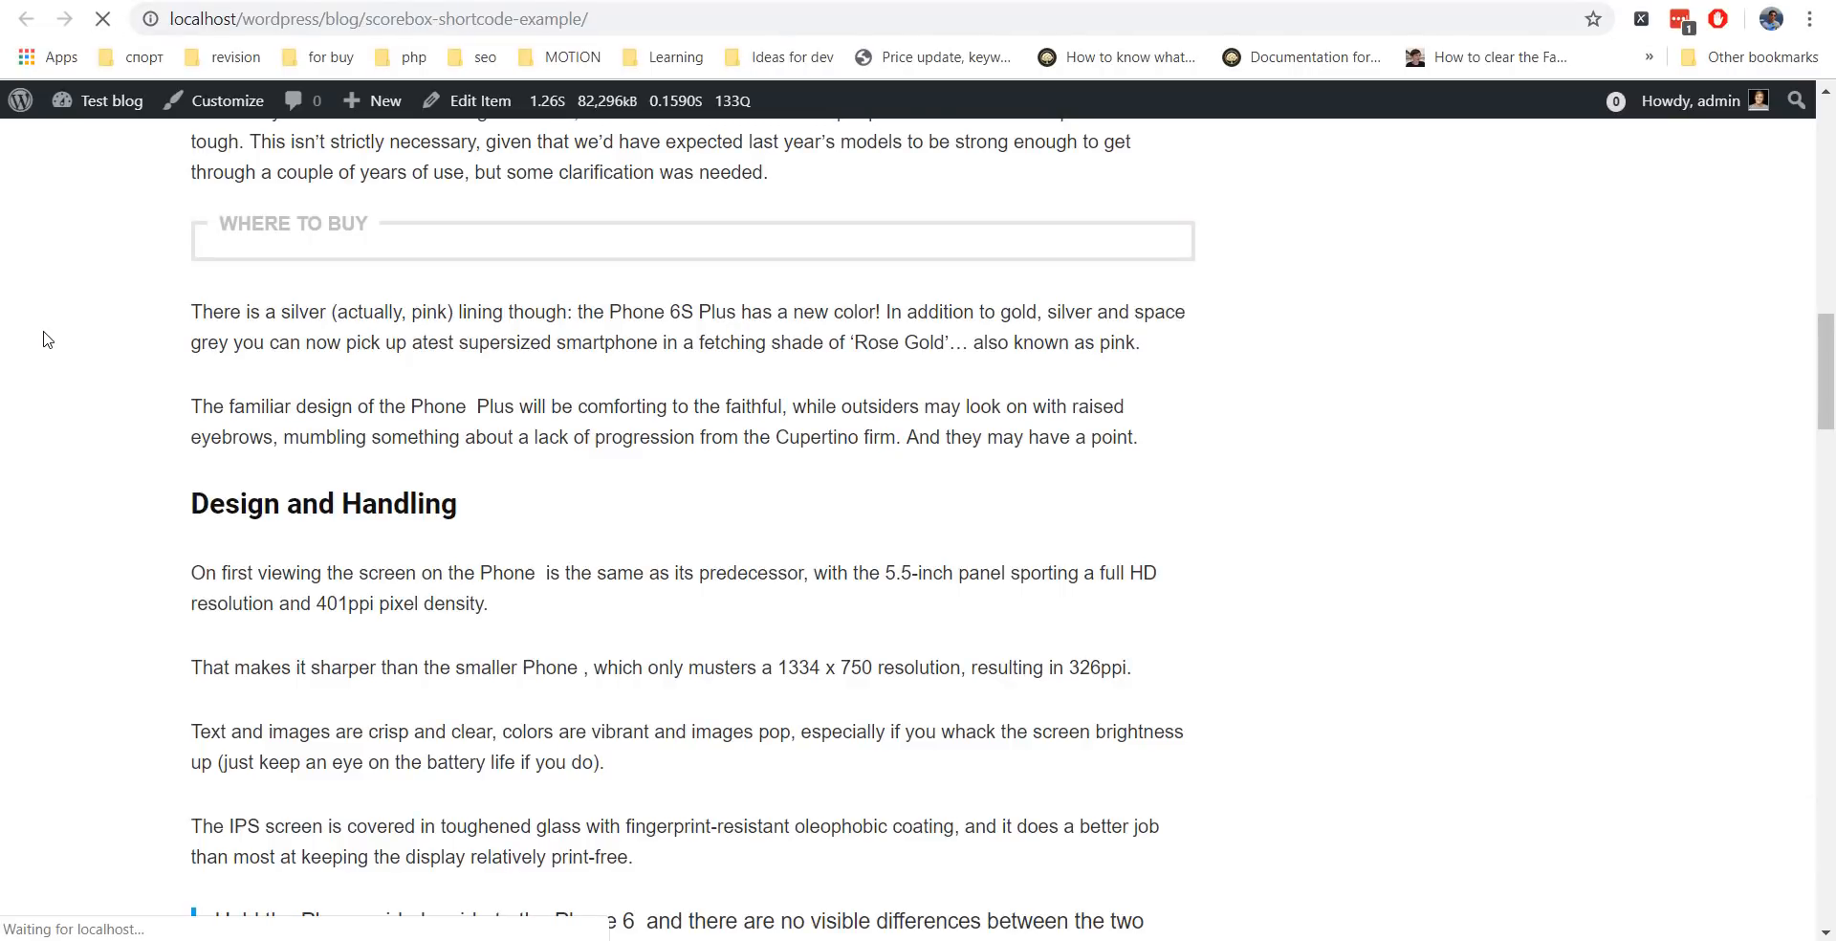
scroll(291, 618, "down", 9)
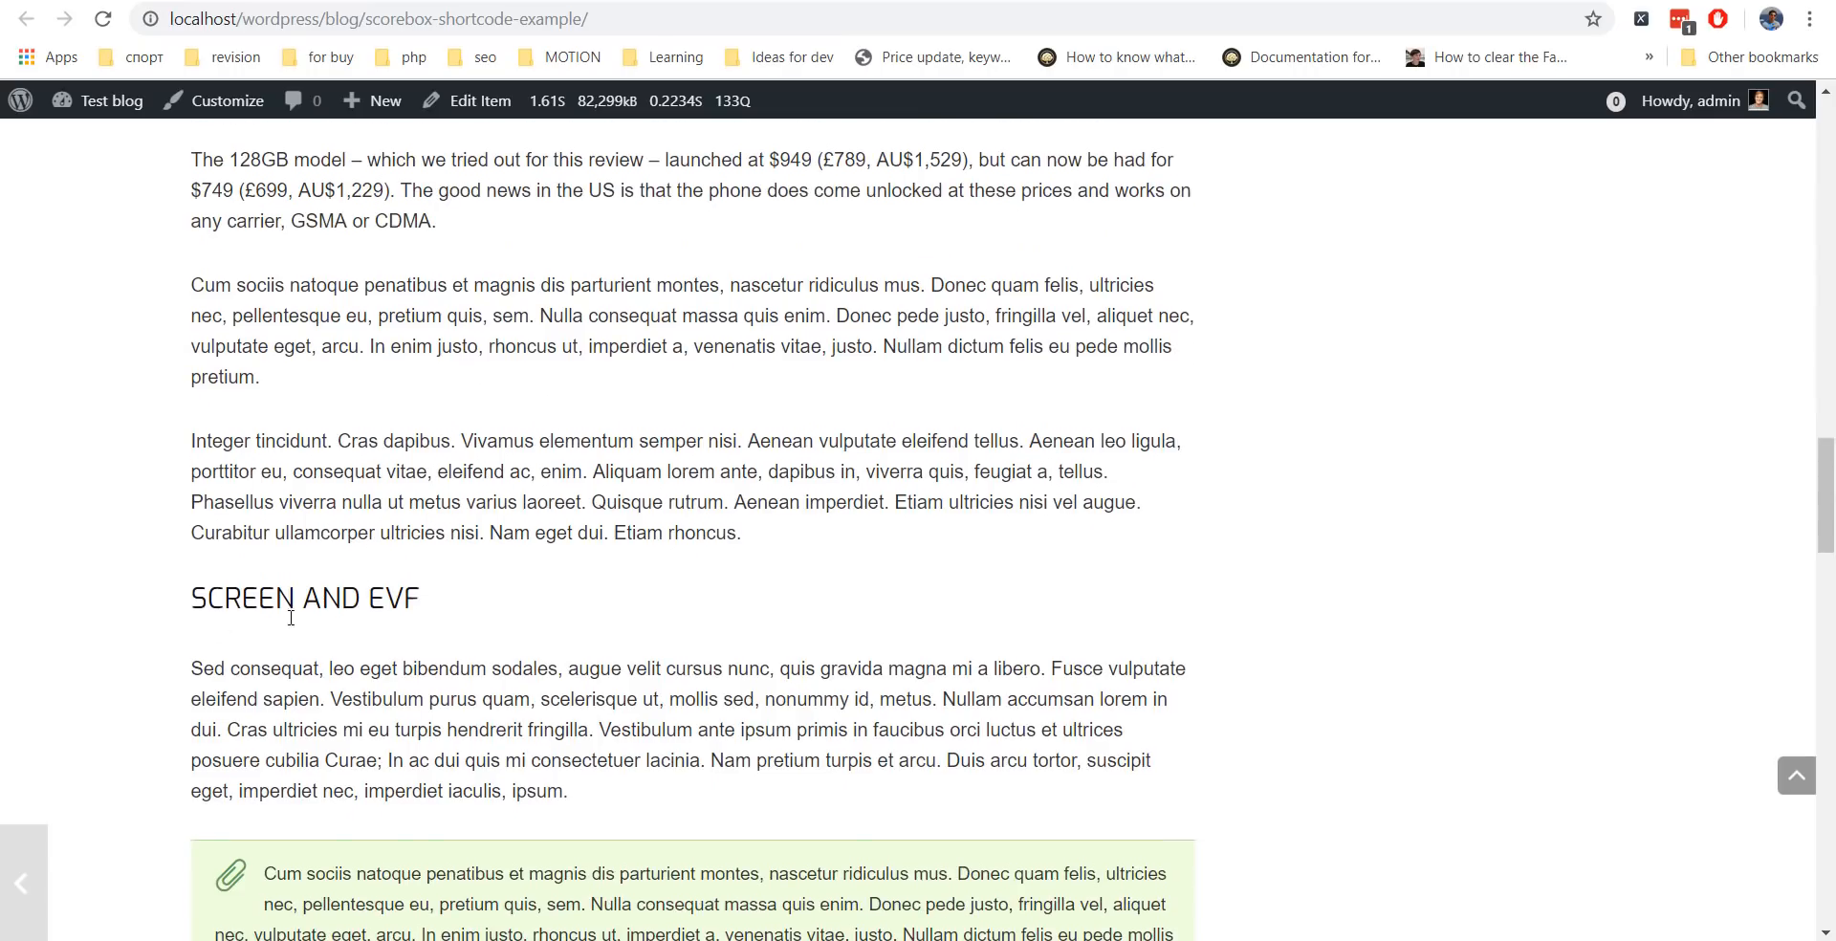
scroll(290, 618, "up", 13)
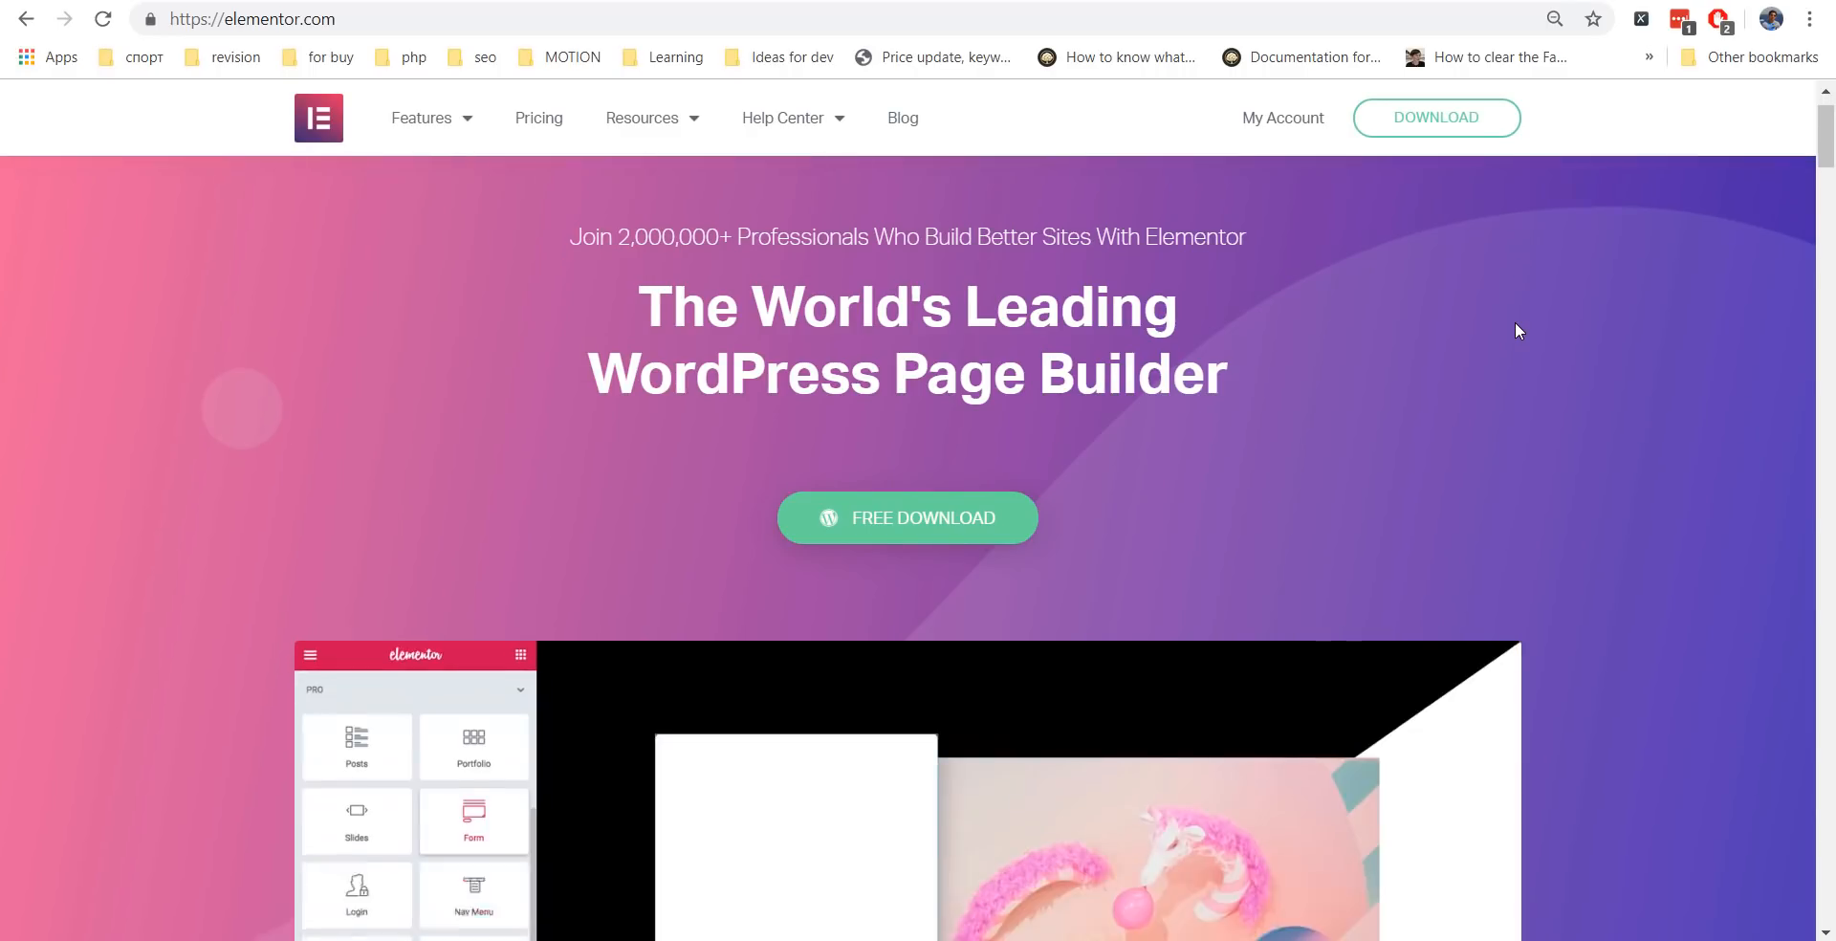
Scroll through elementor.com, then switch to WordPress admin's Elementor Settings page.
scroll(1516, 323, "down", 9)
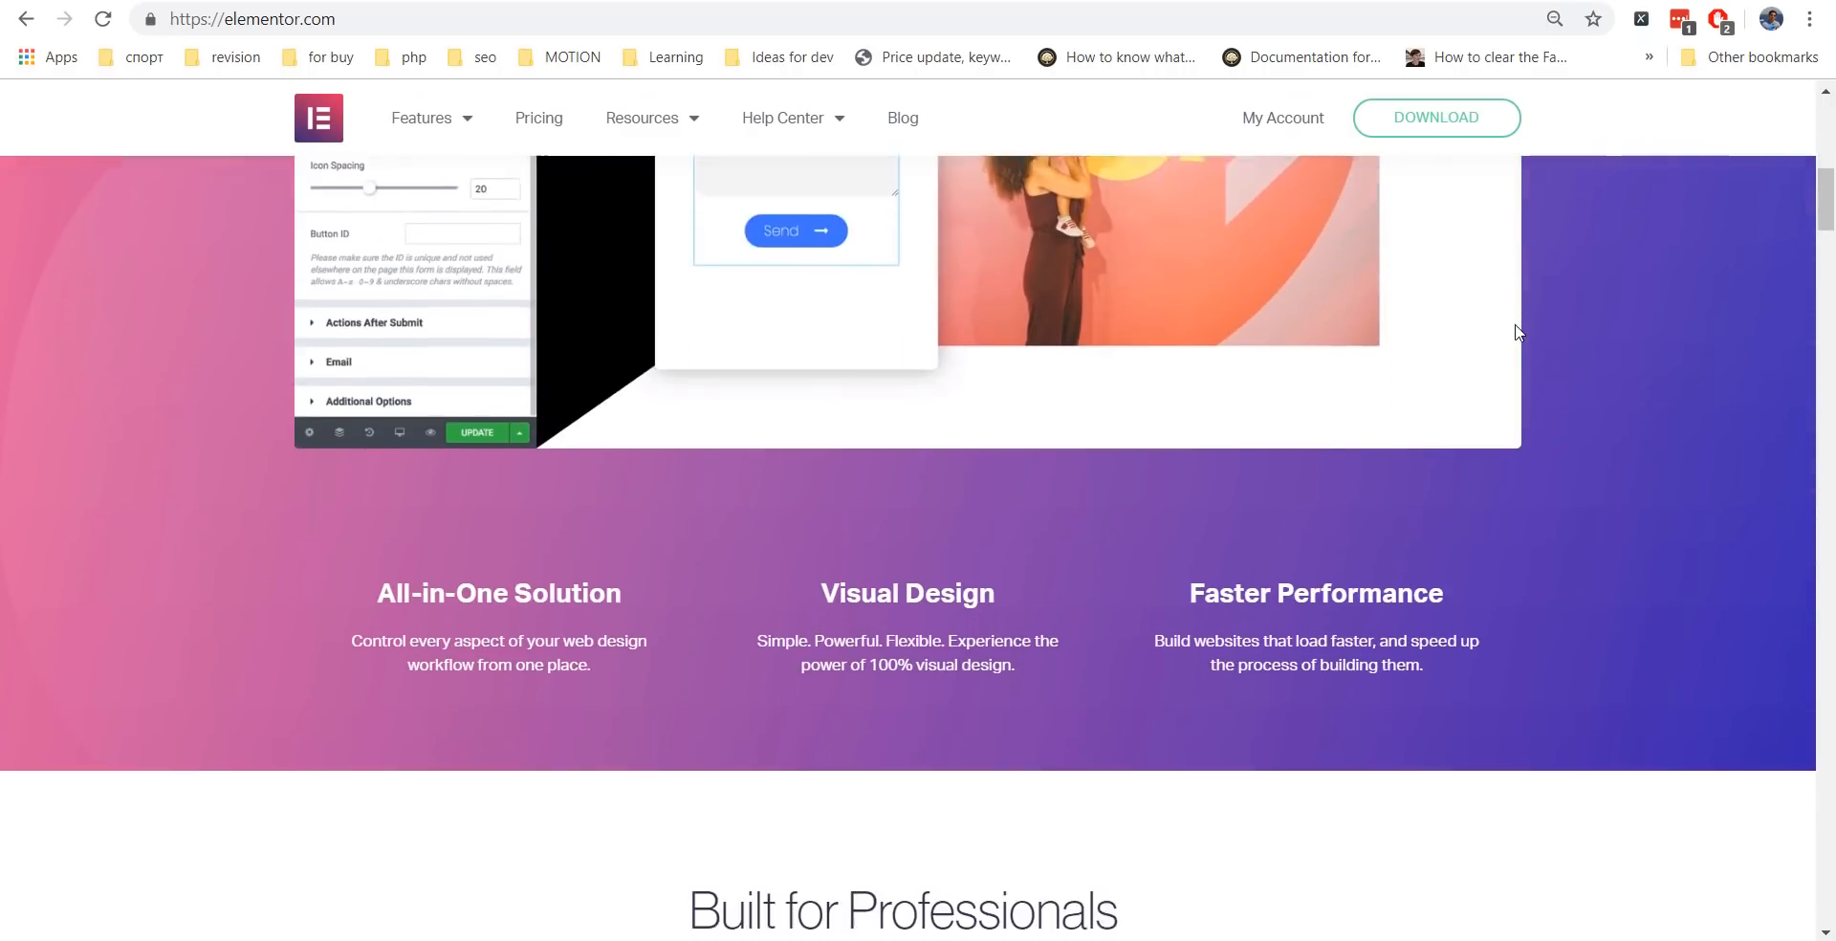
scroll(1516, 332, "down", 13)
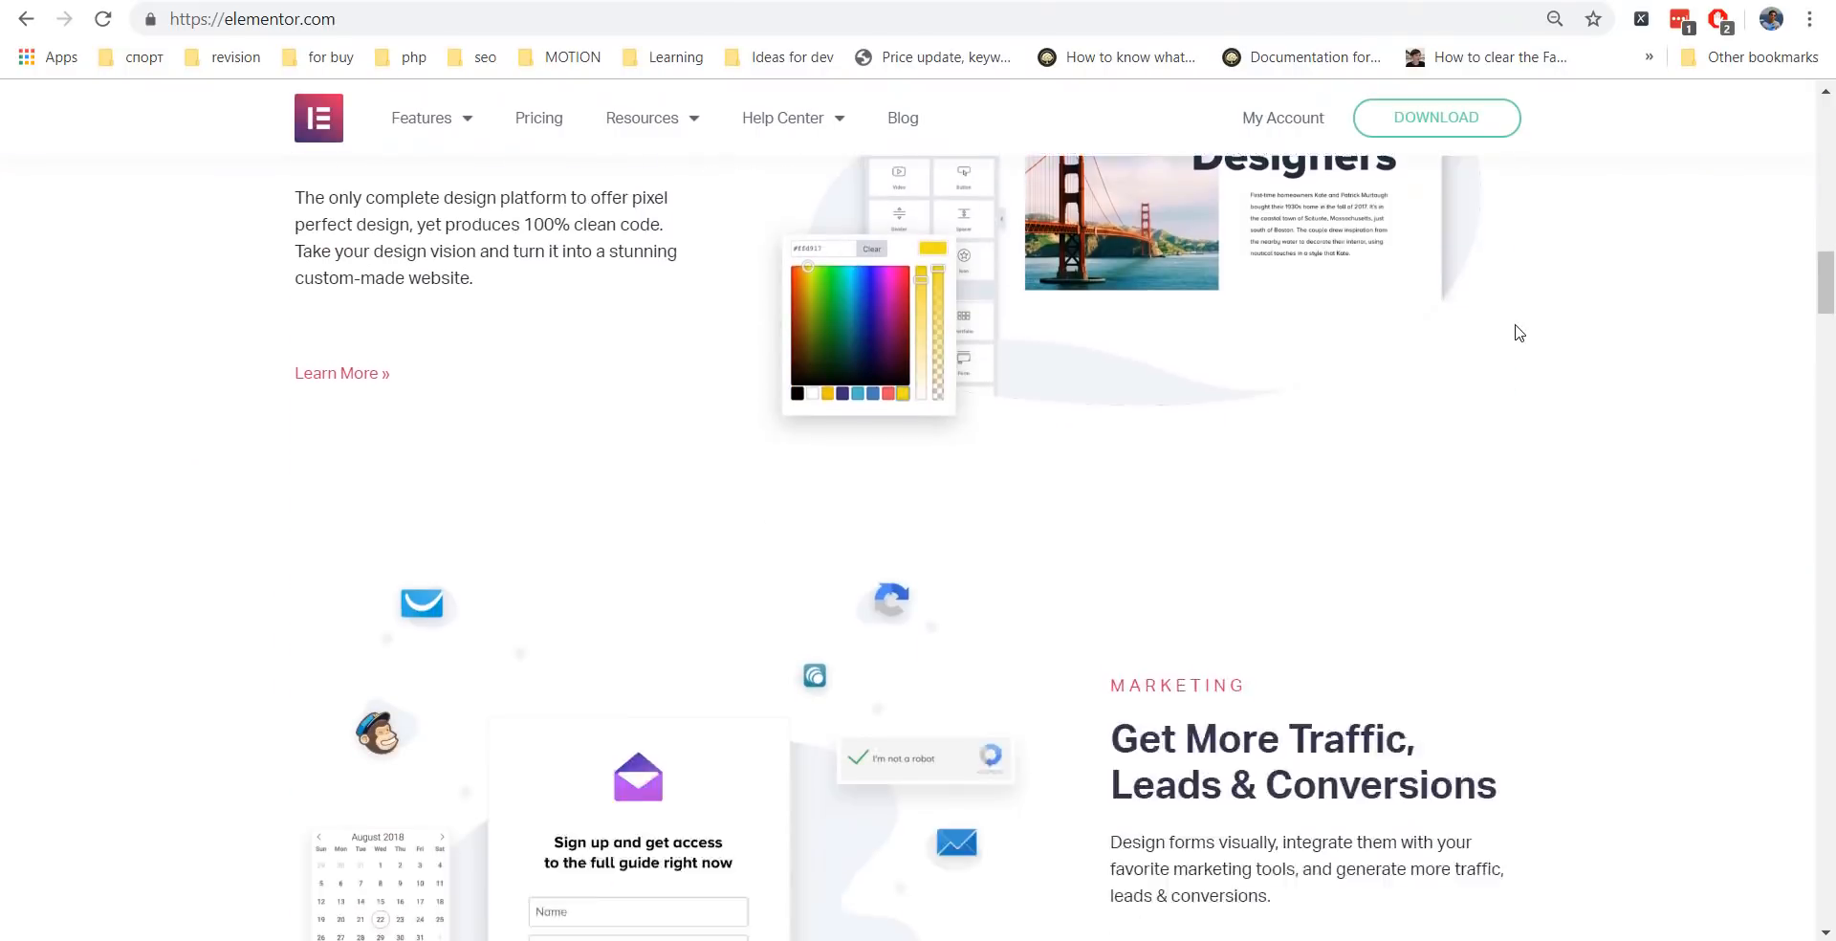
scroll(1517, 332, "down", 16)
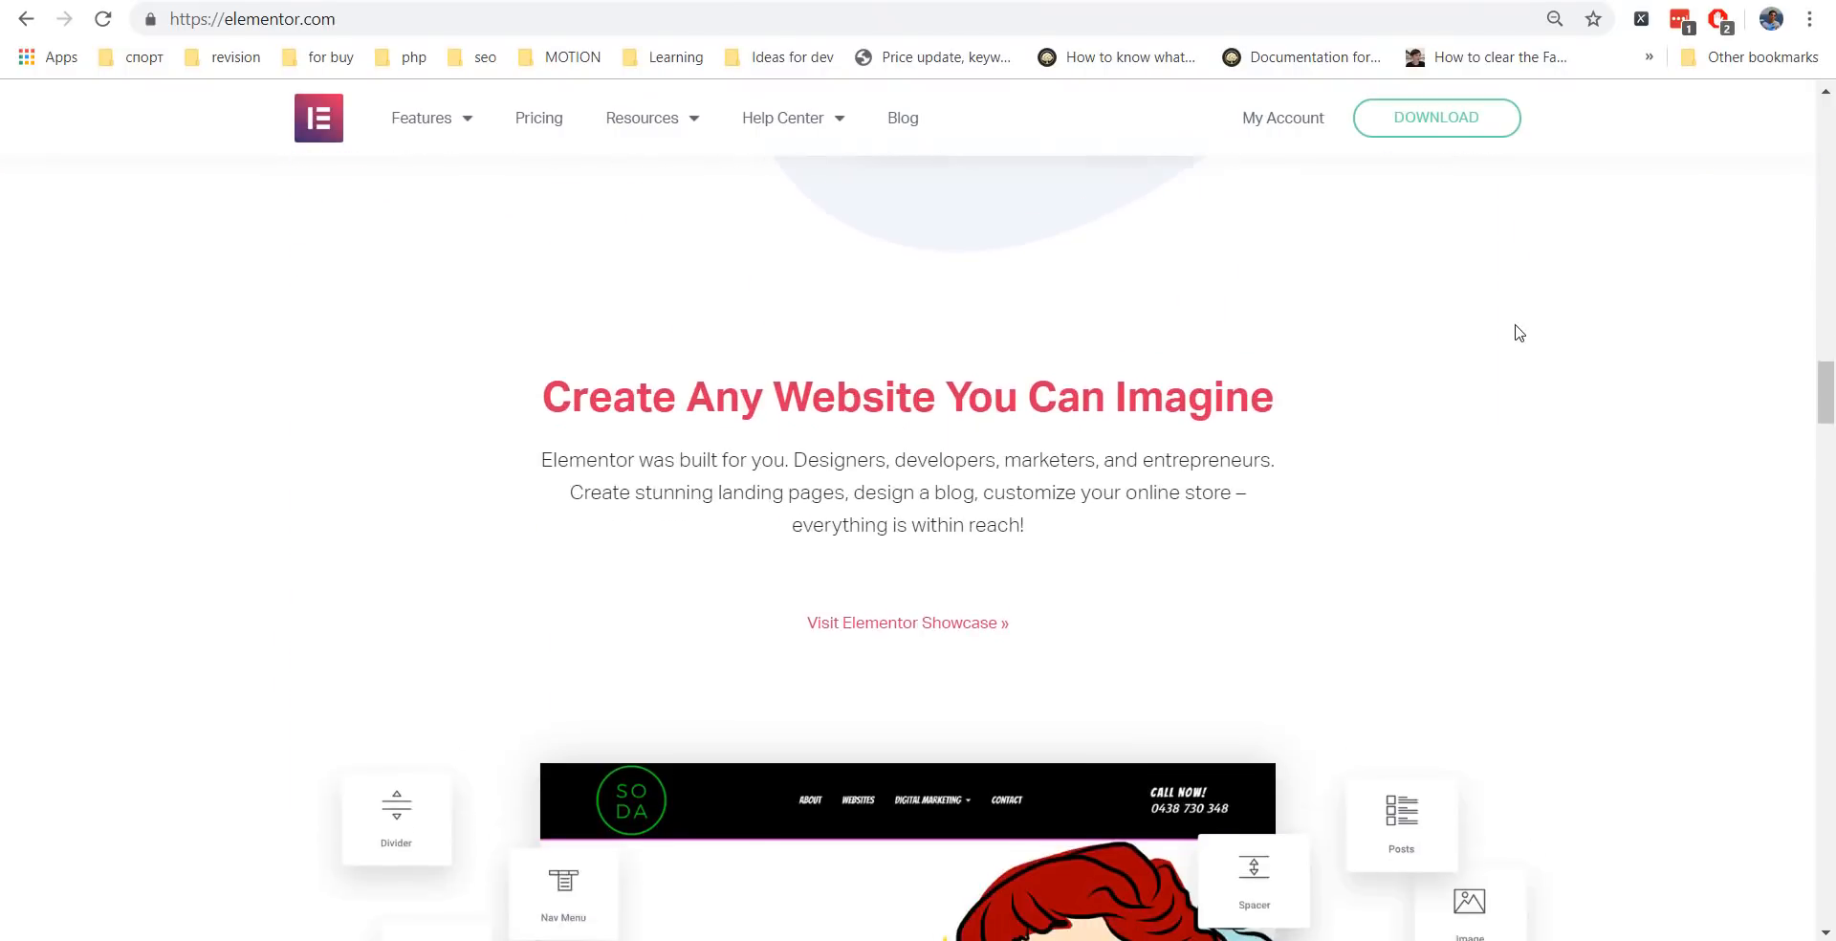
scroll(1519, 332, "down", 1)
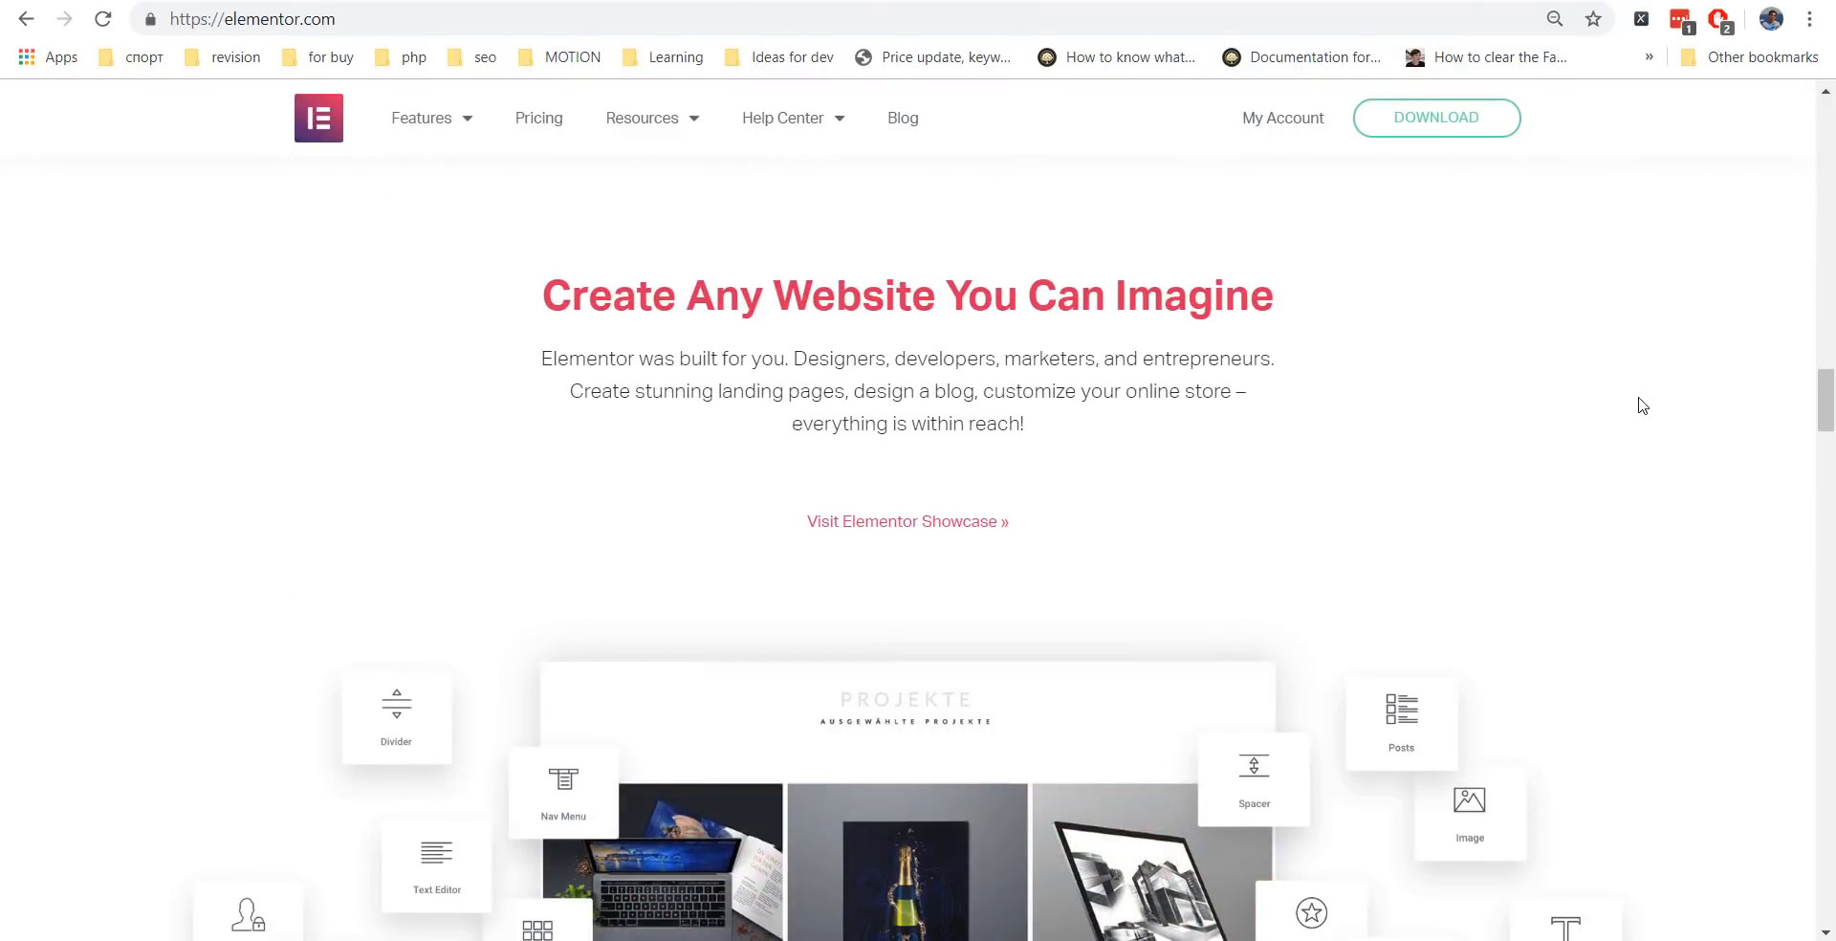
scroll(1637, 401, "up", 20)
scroll(1639, 396, "up", 4)
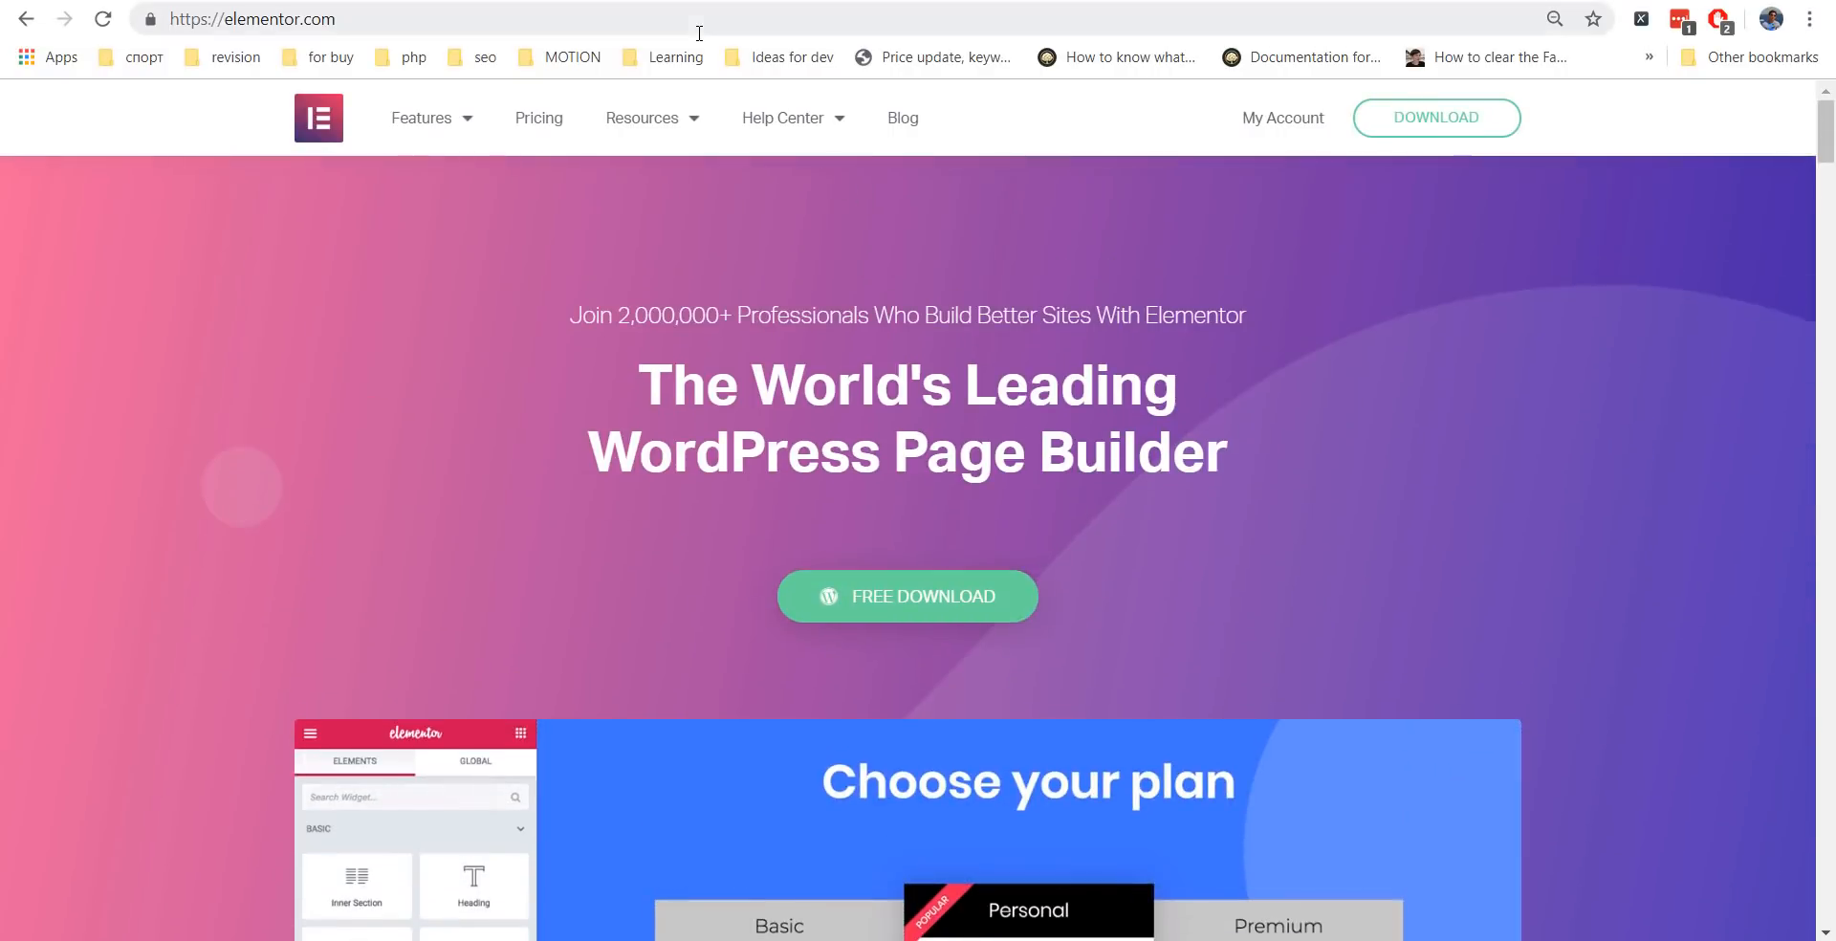
left_click(573, 1)
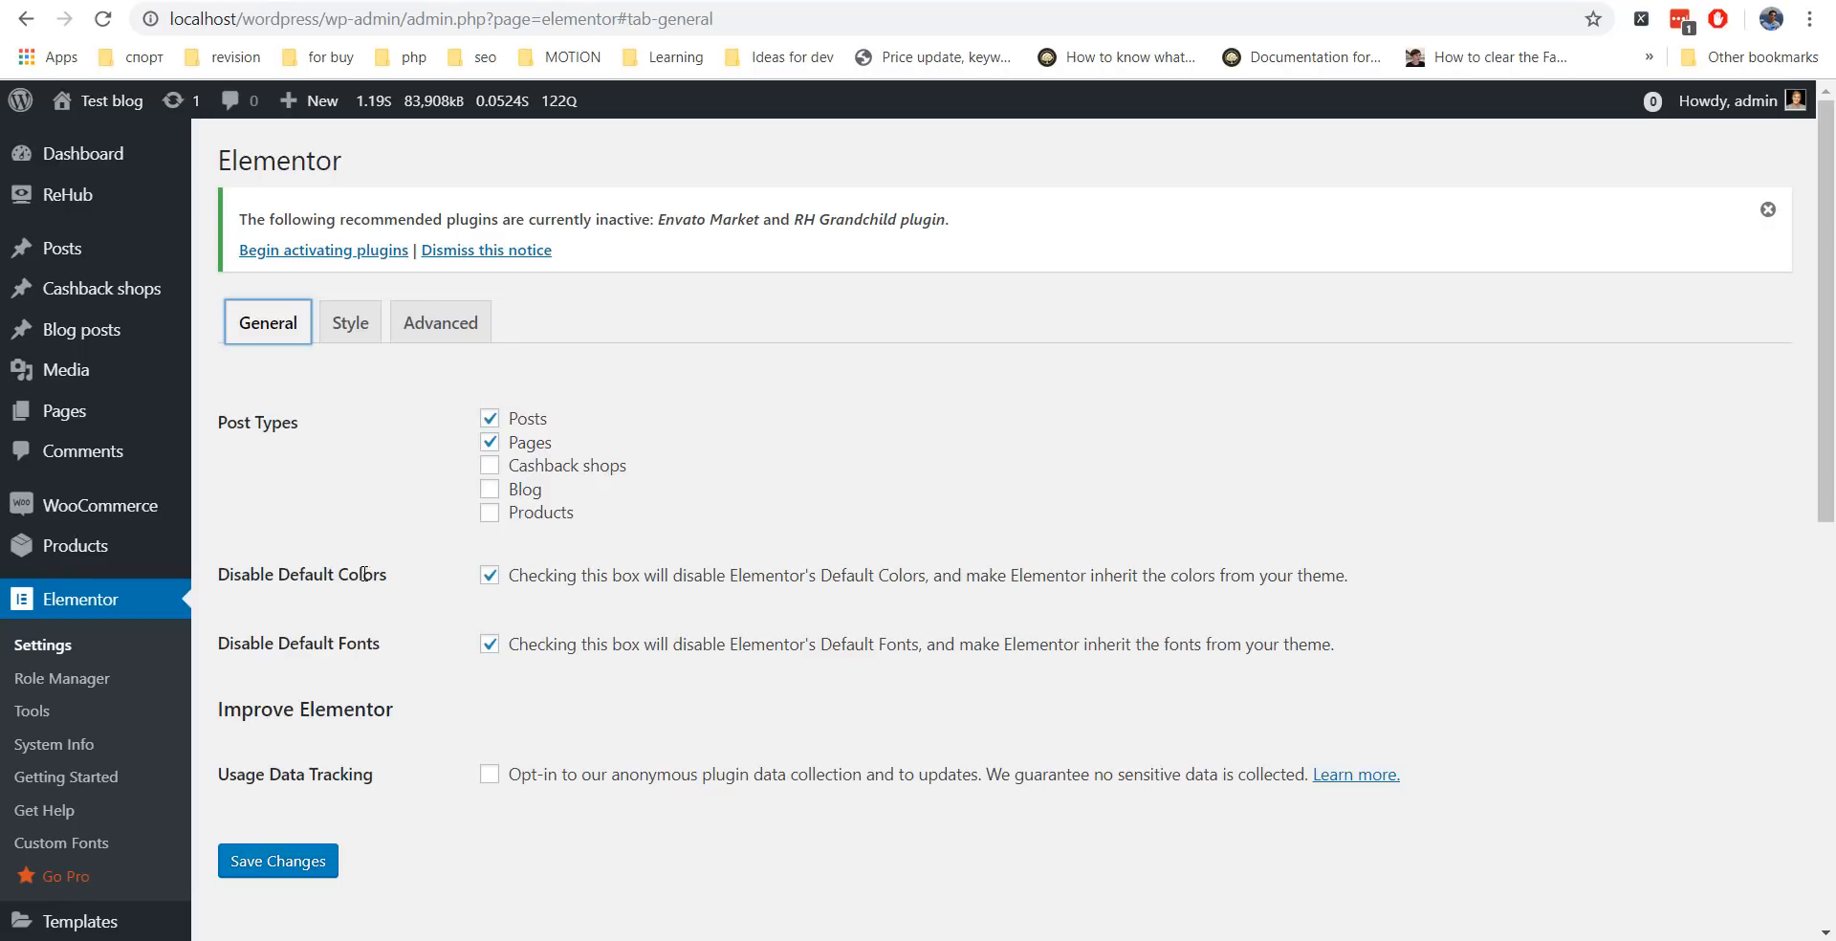
Review Elementor's Style settings, including the 1140 default content width.
left_click(350, 326)
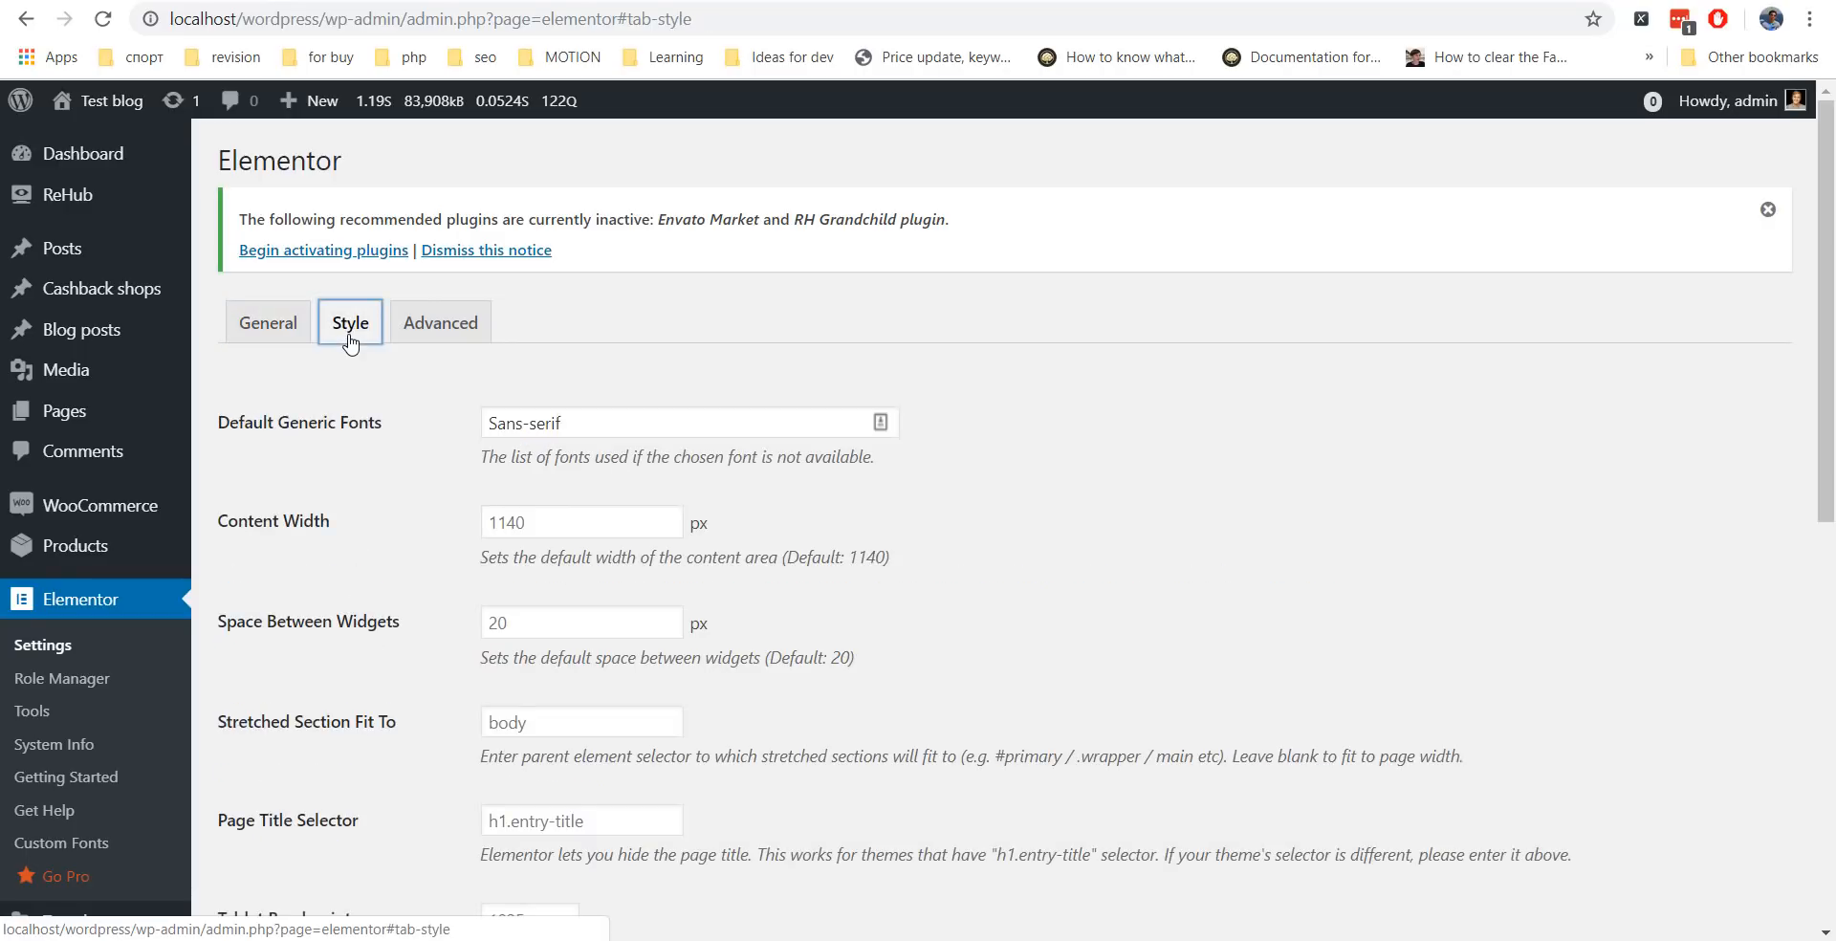
scroll(377, 517, "down", 2)
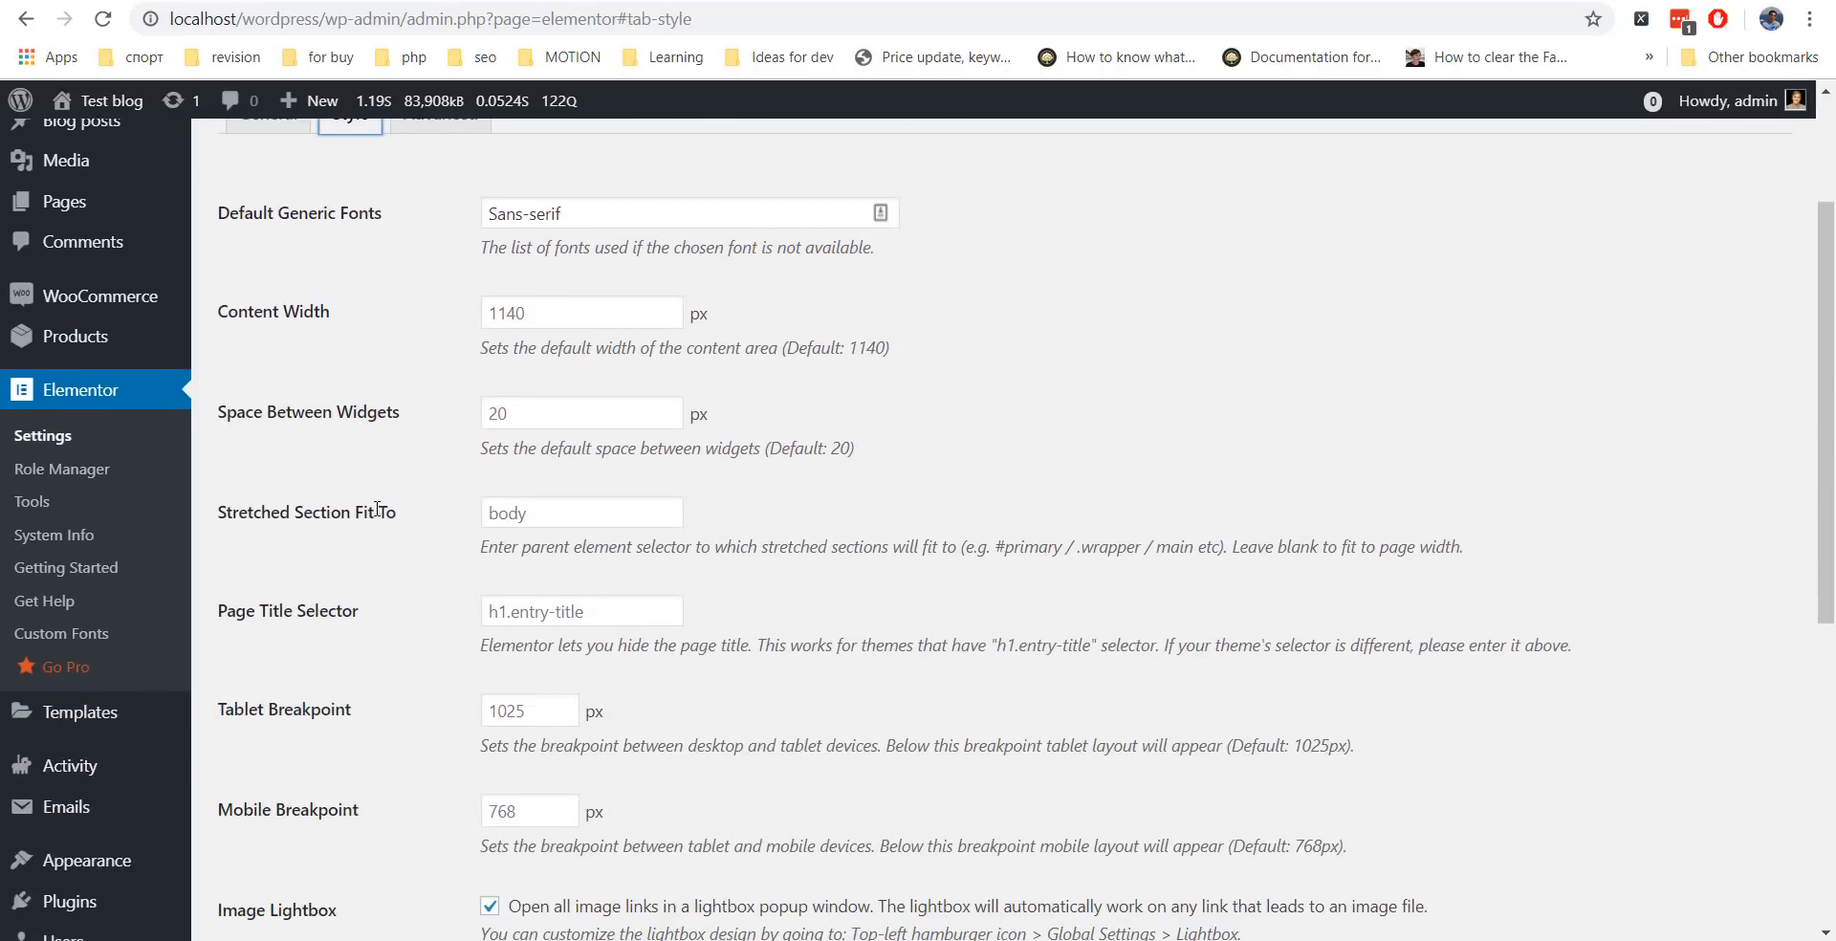
left_click(490, 313)
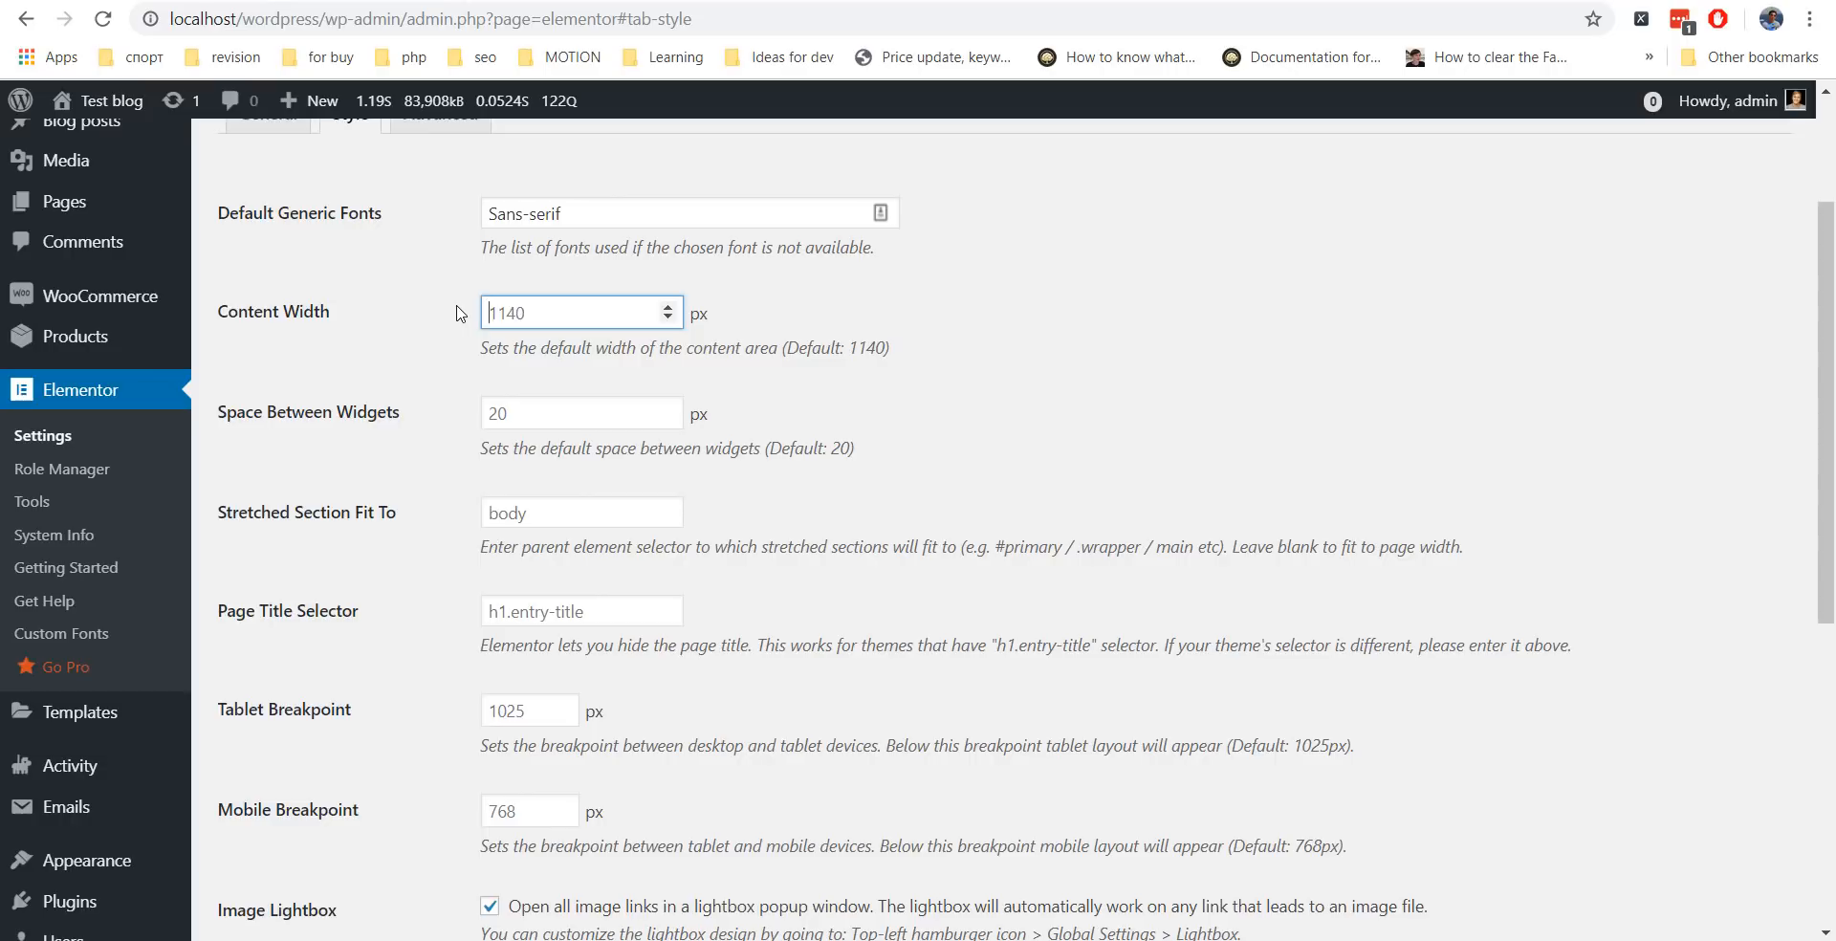
scroll(469, 386, "down", 4)
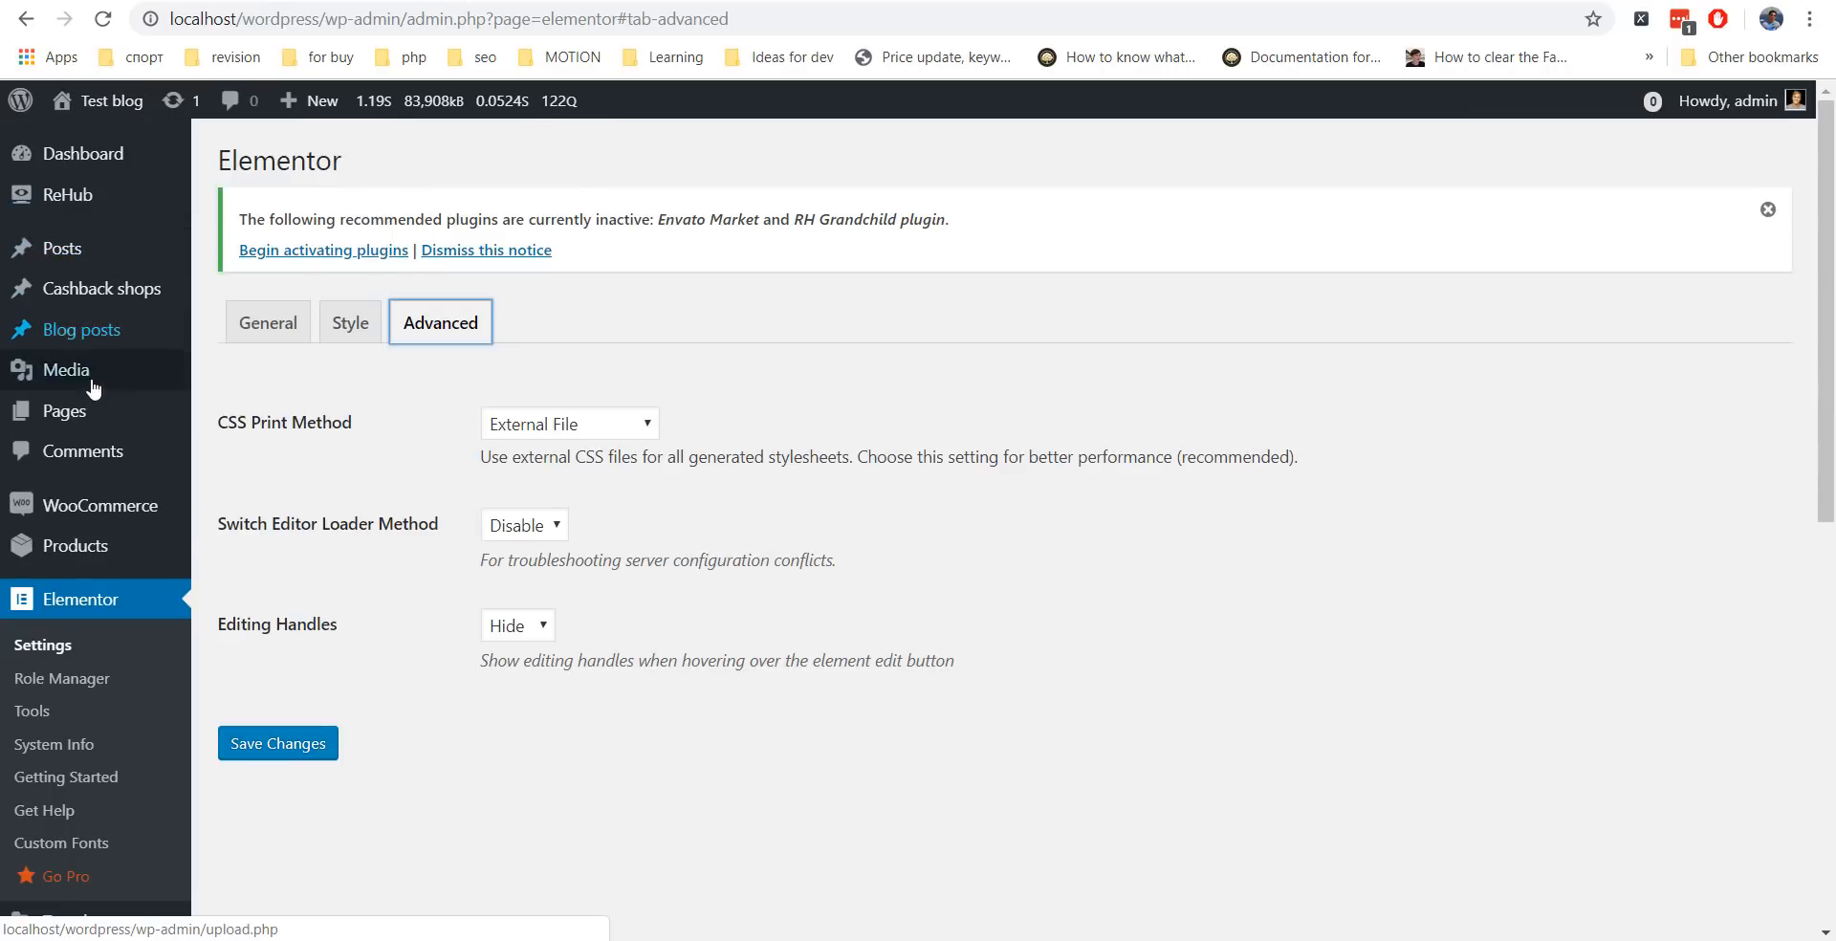
Create a new page and open it in Elementor's editor.
mouse_move(89, 430)
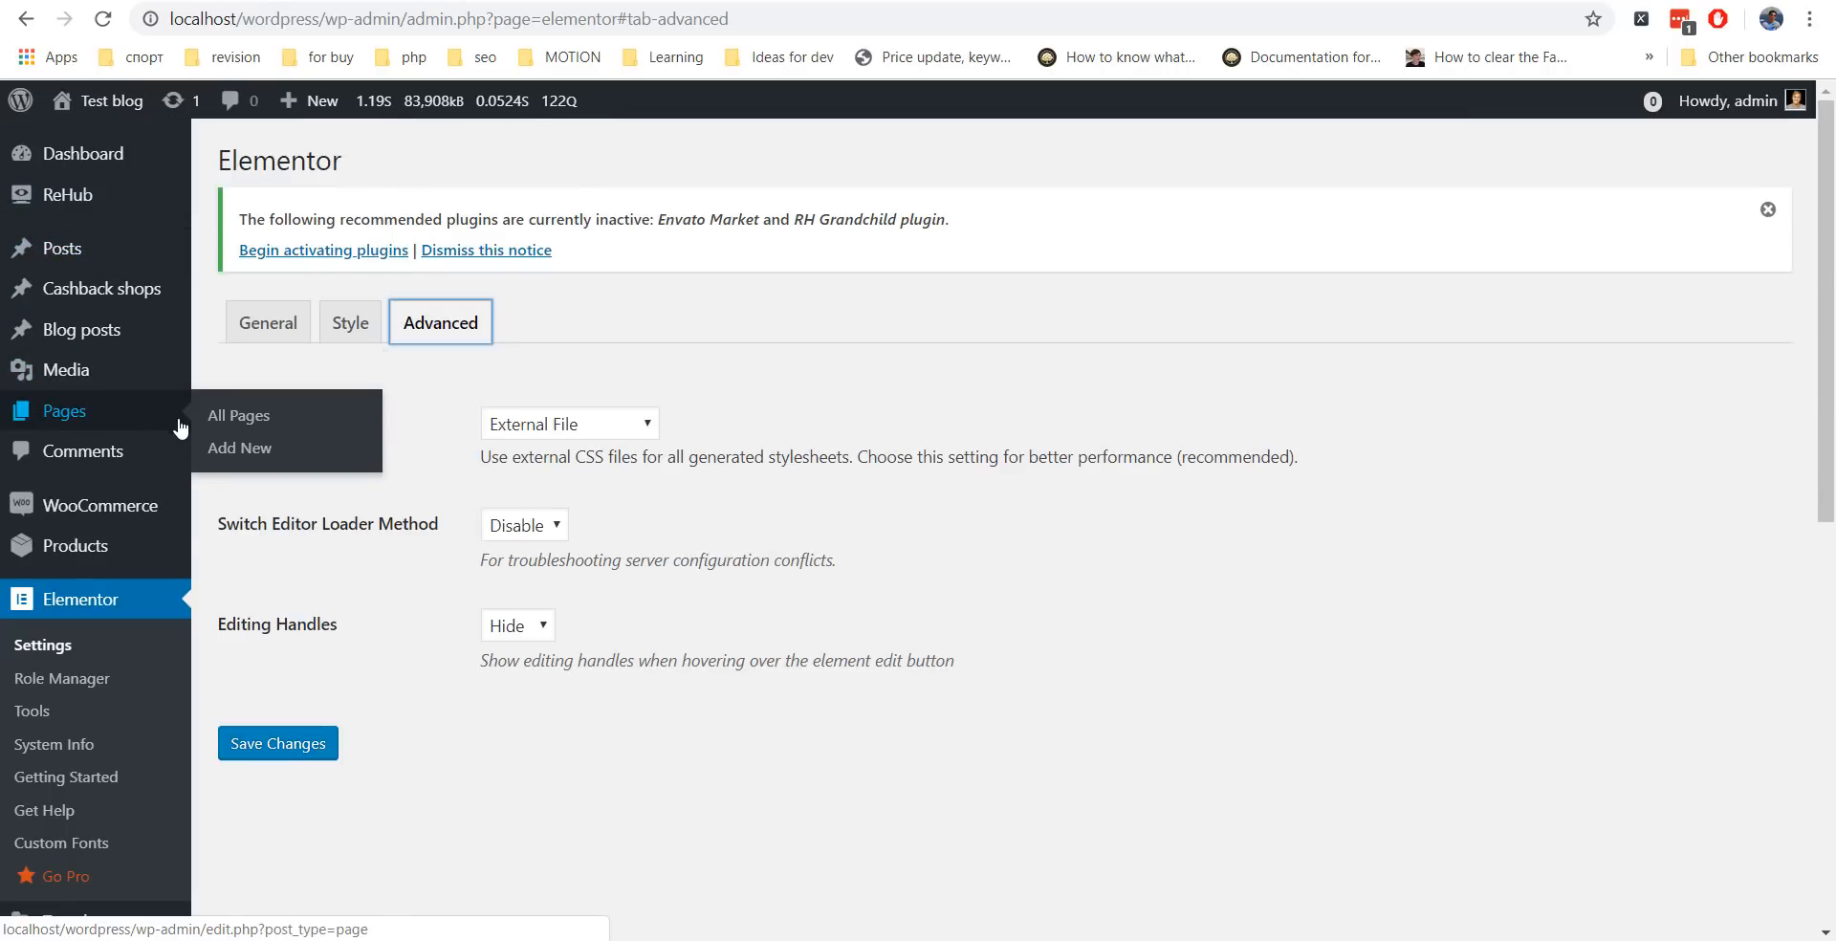
left_click(238, 459)
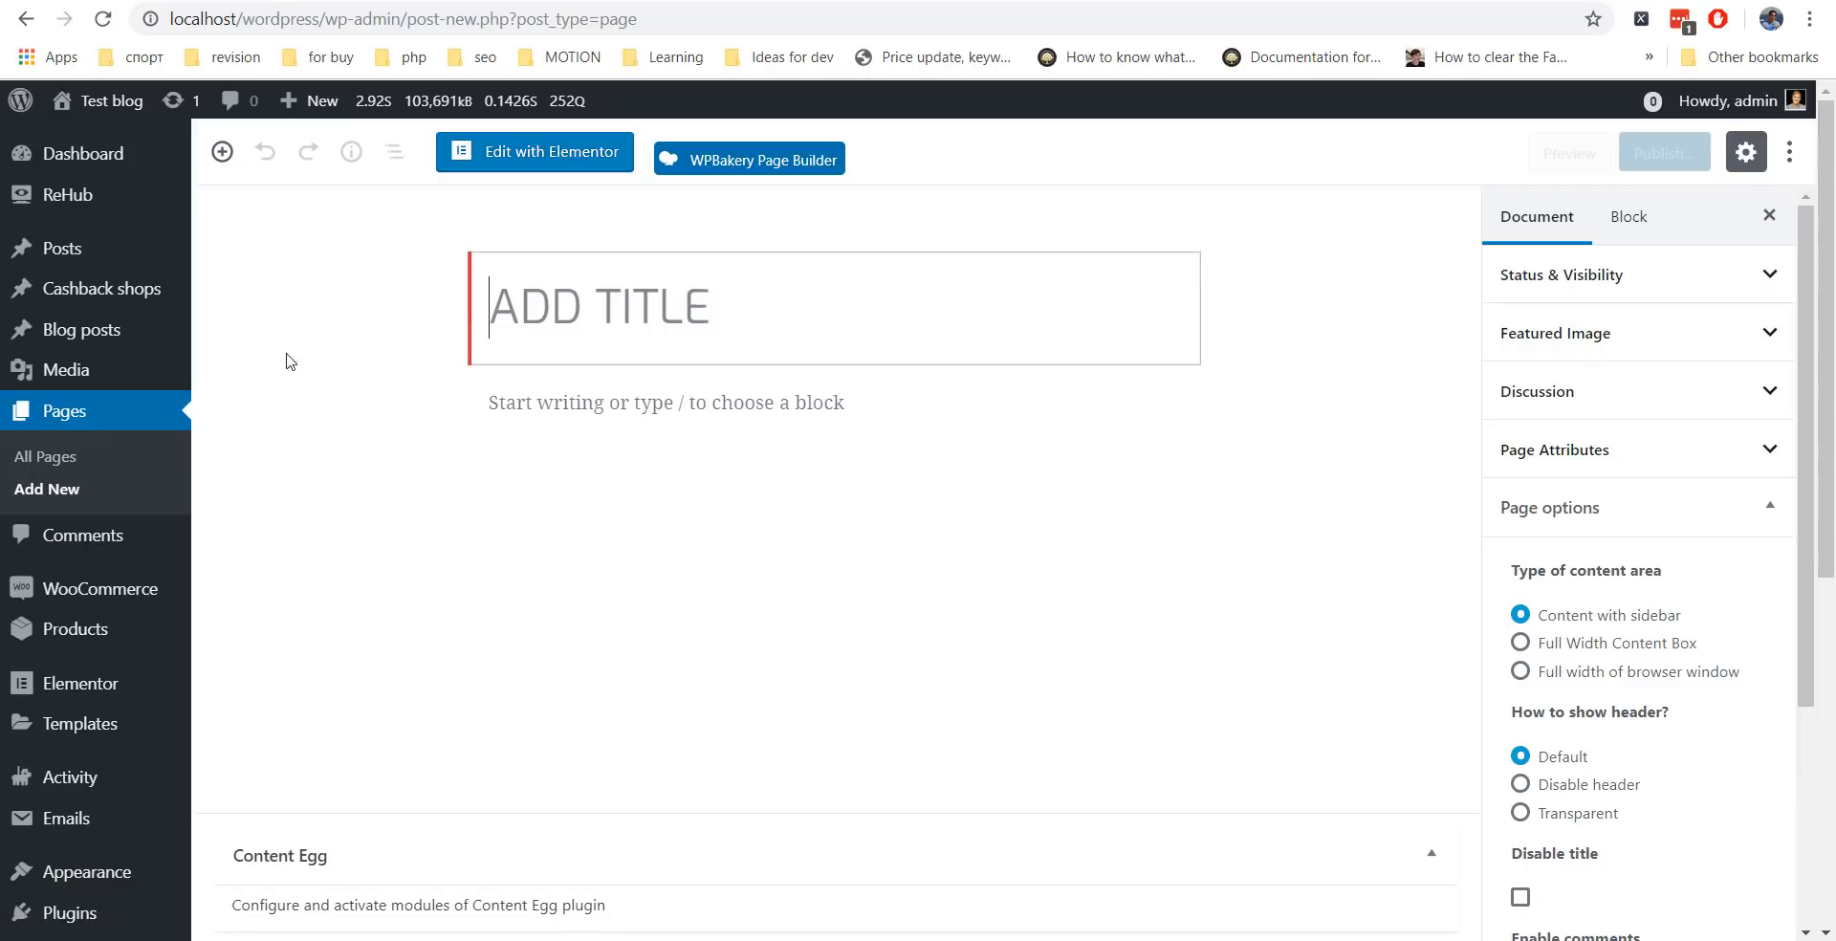
left_click(521, 157)
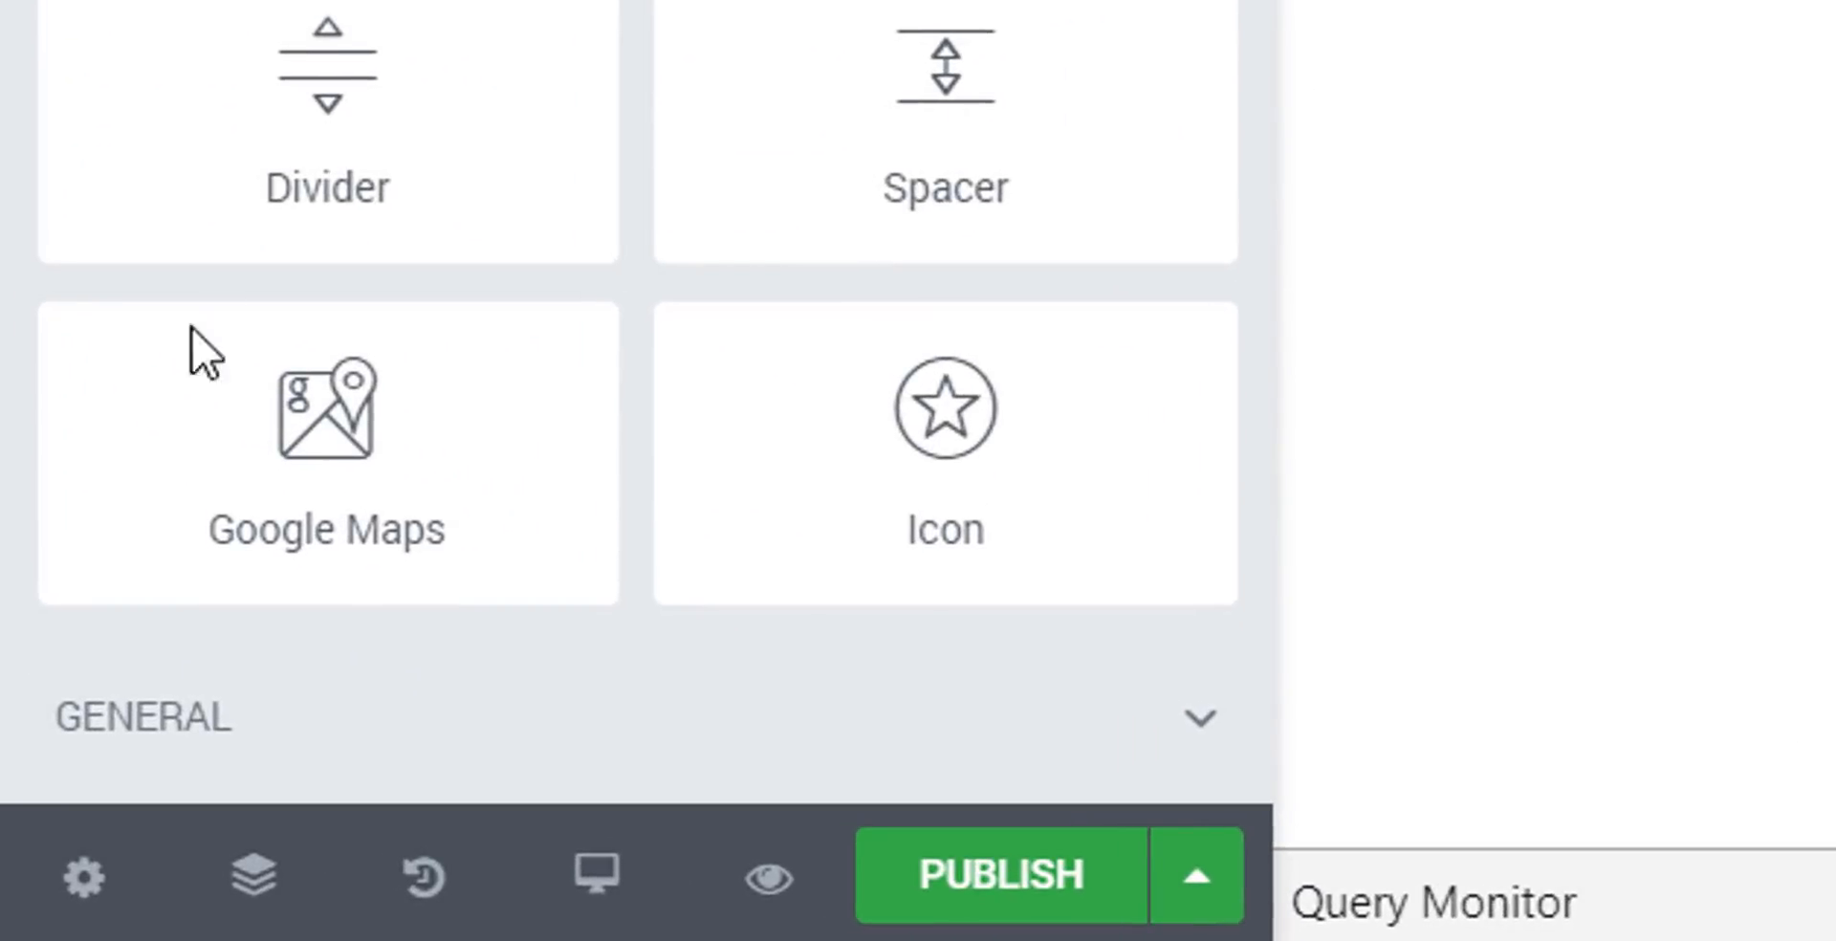
Set the page content to full browser width, hide the title, and disable the header.
left_click(88, 895)
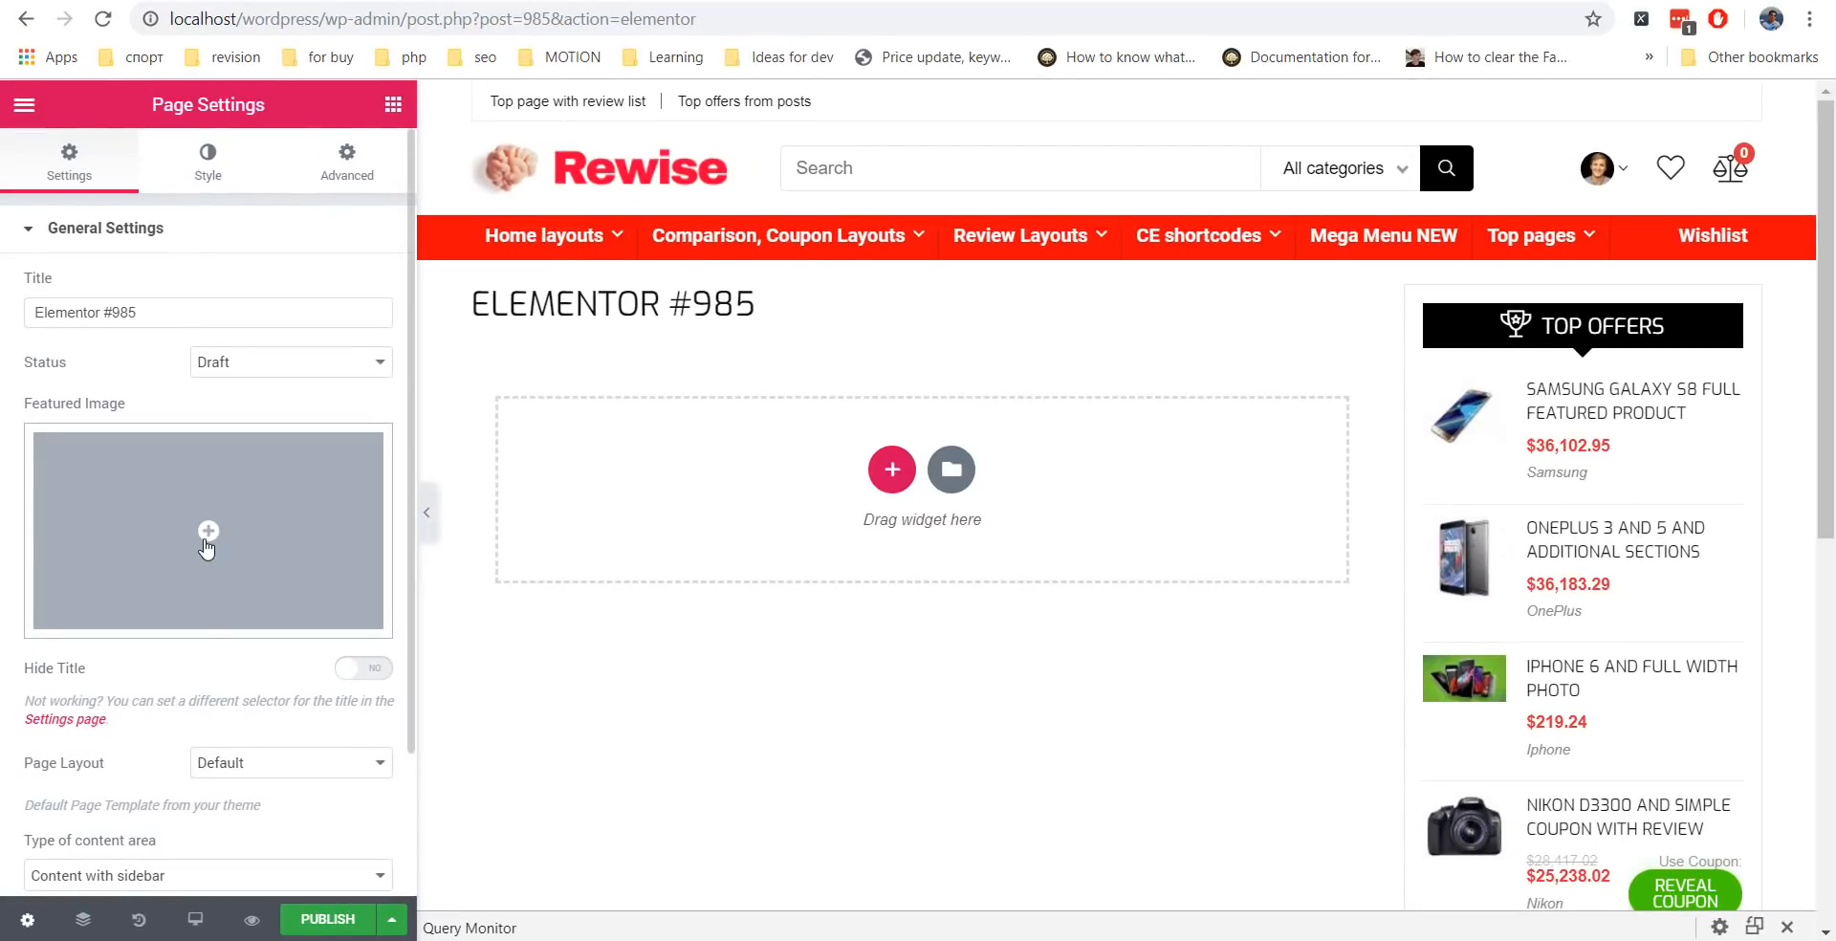
scroll(315, 343, "down", 2)
left_click(110, 708)
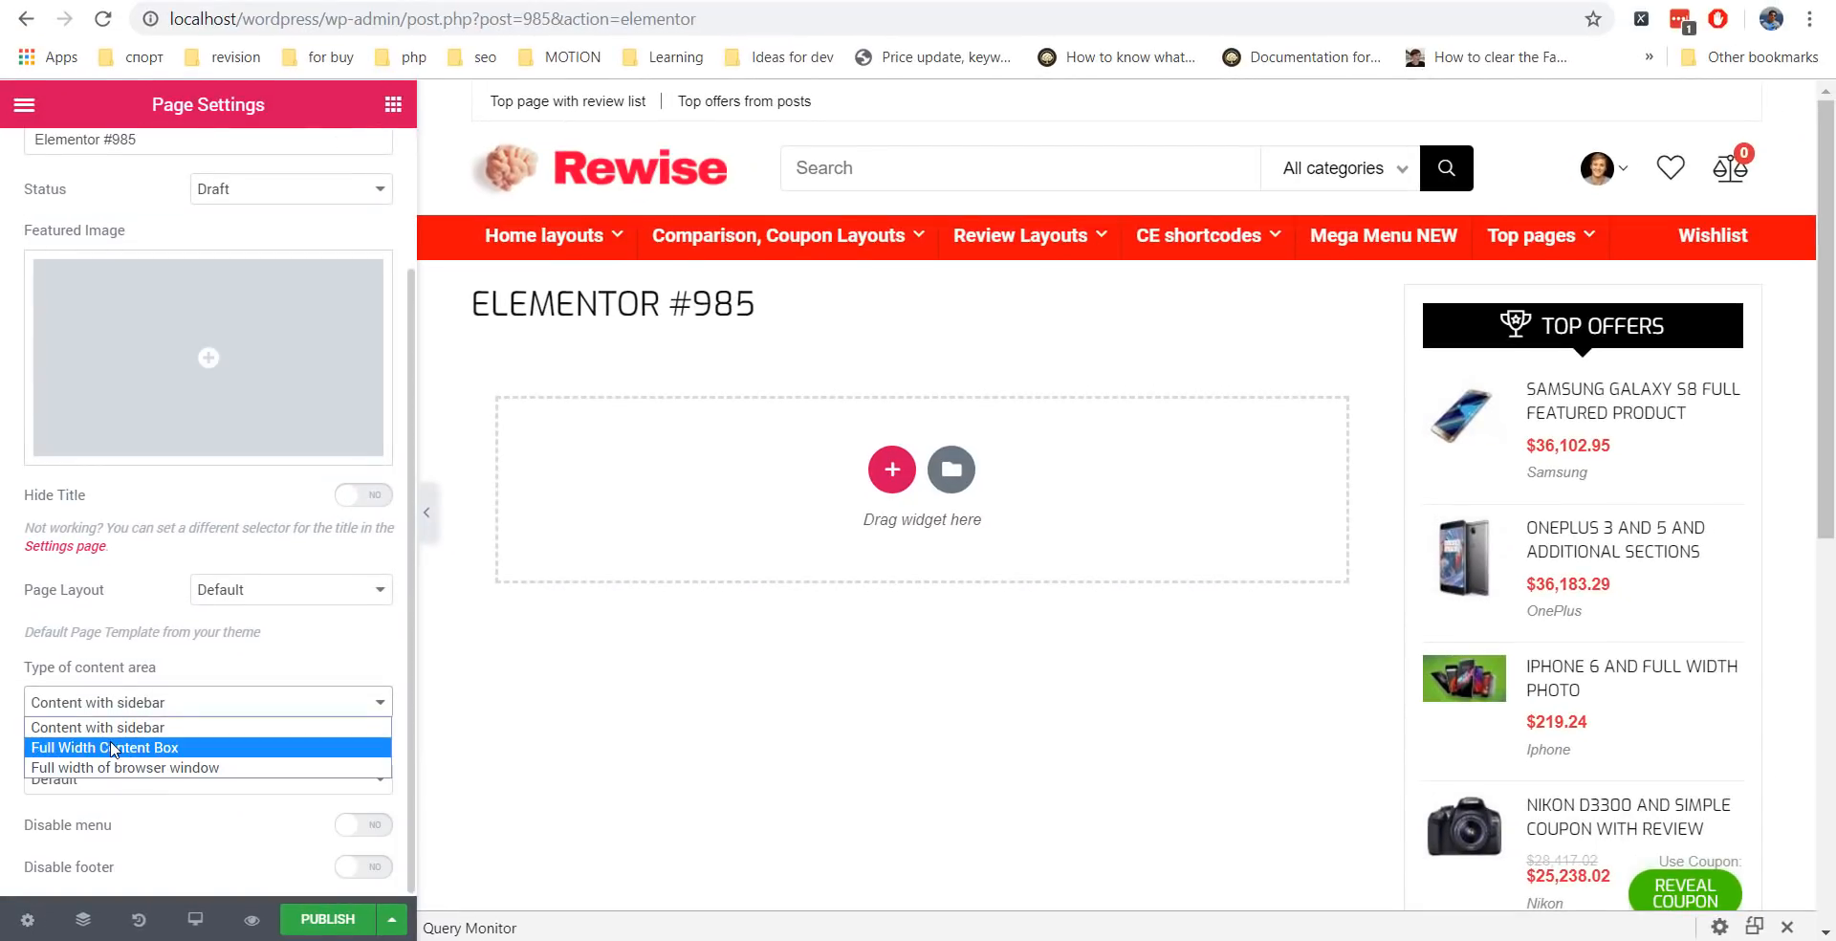
left_click(113, 742)
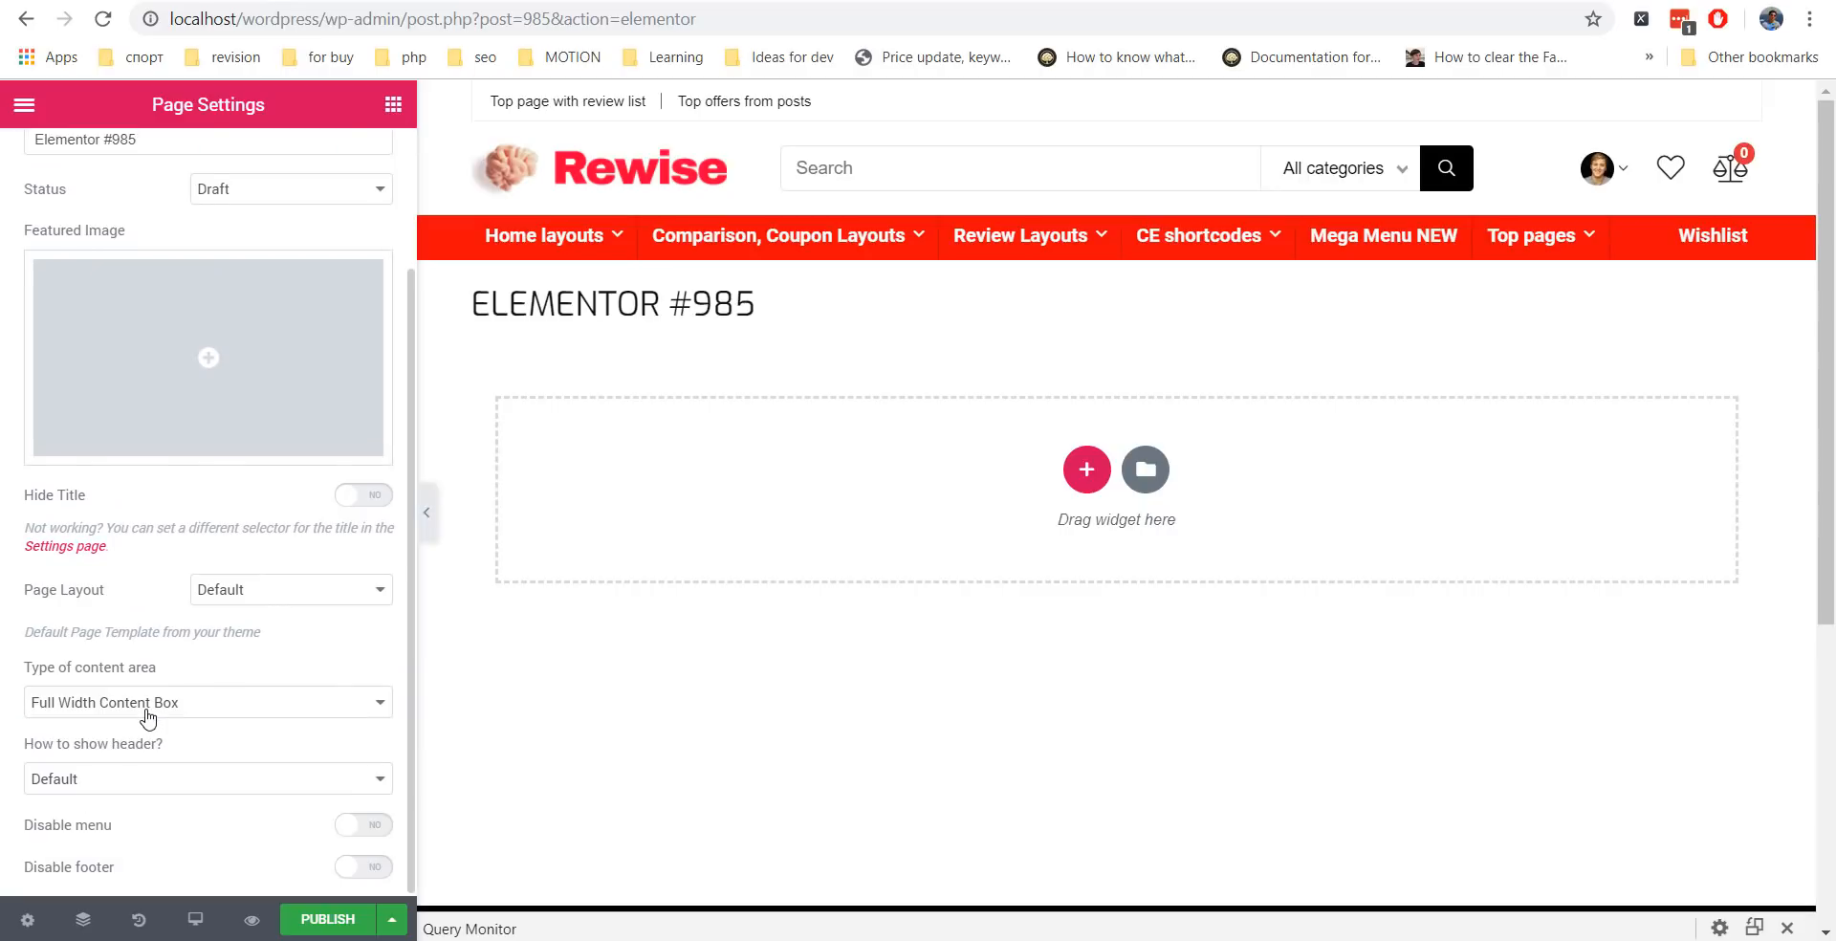
left_click(147, 717)
left_click(151, 761)
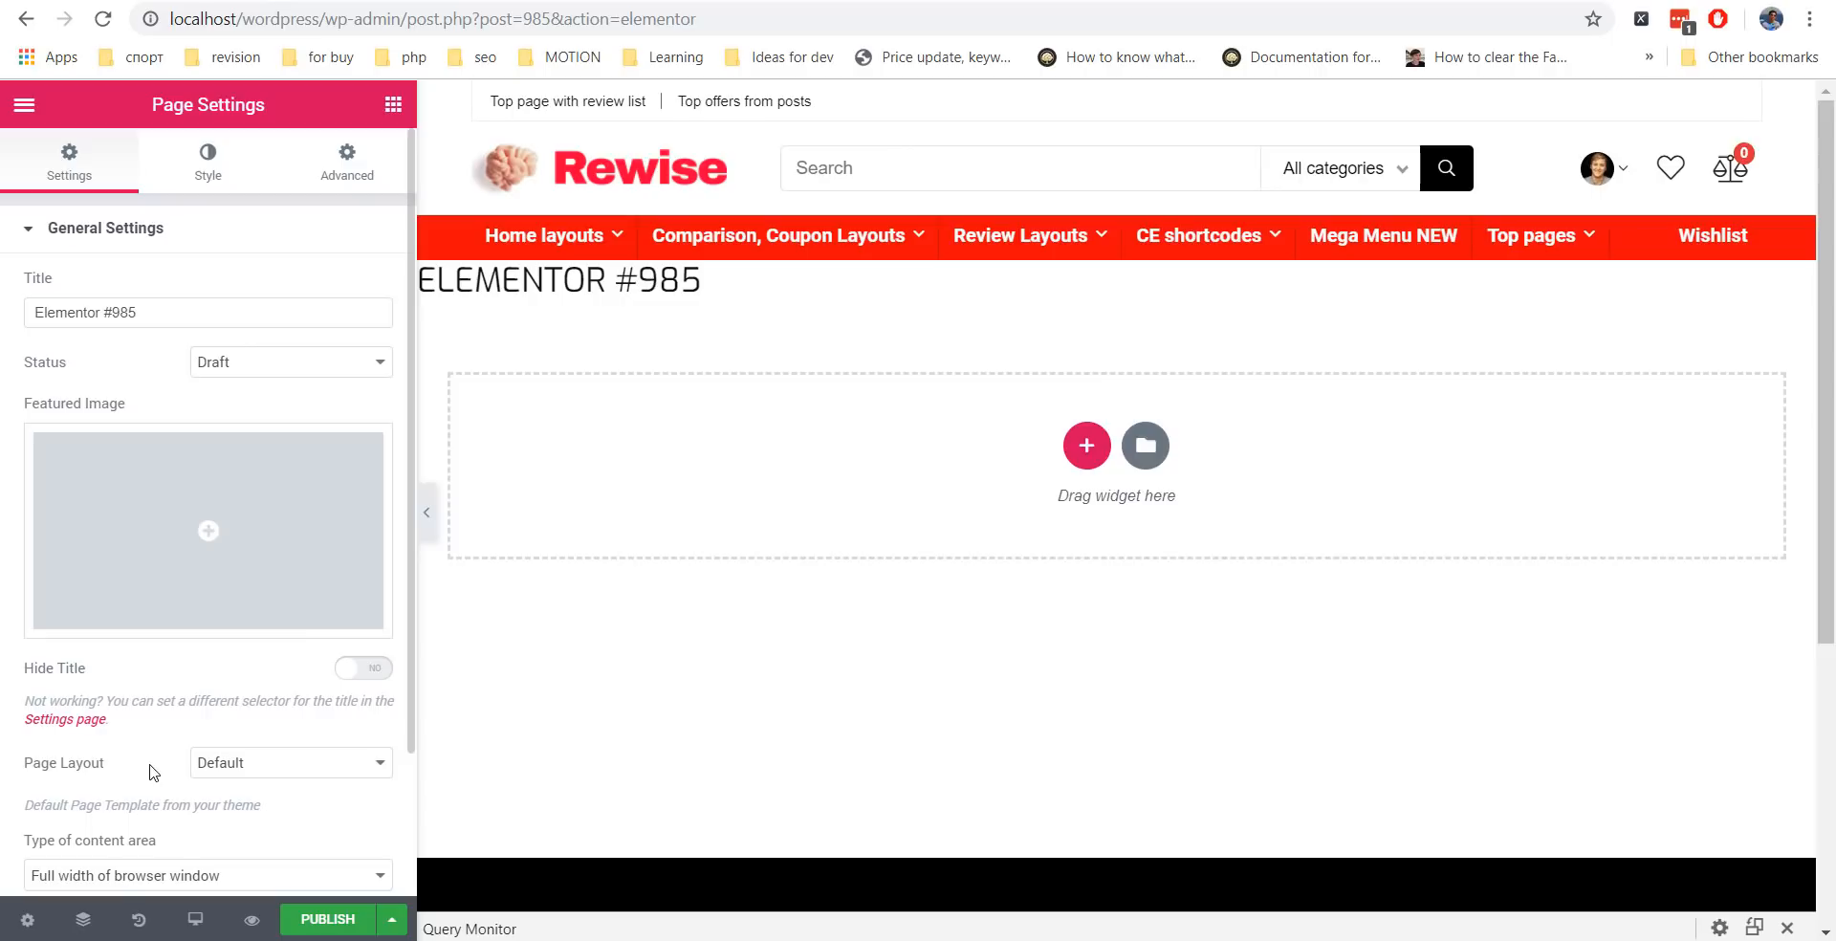
left_click(378, 668)
scroll(192, 623, "down", 2)
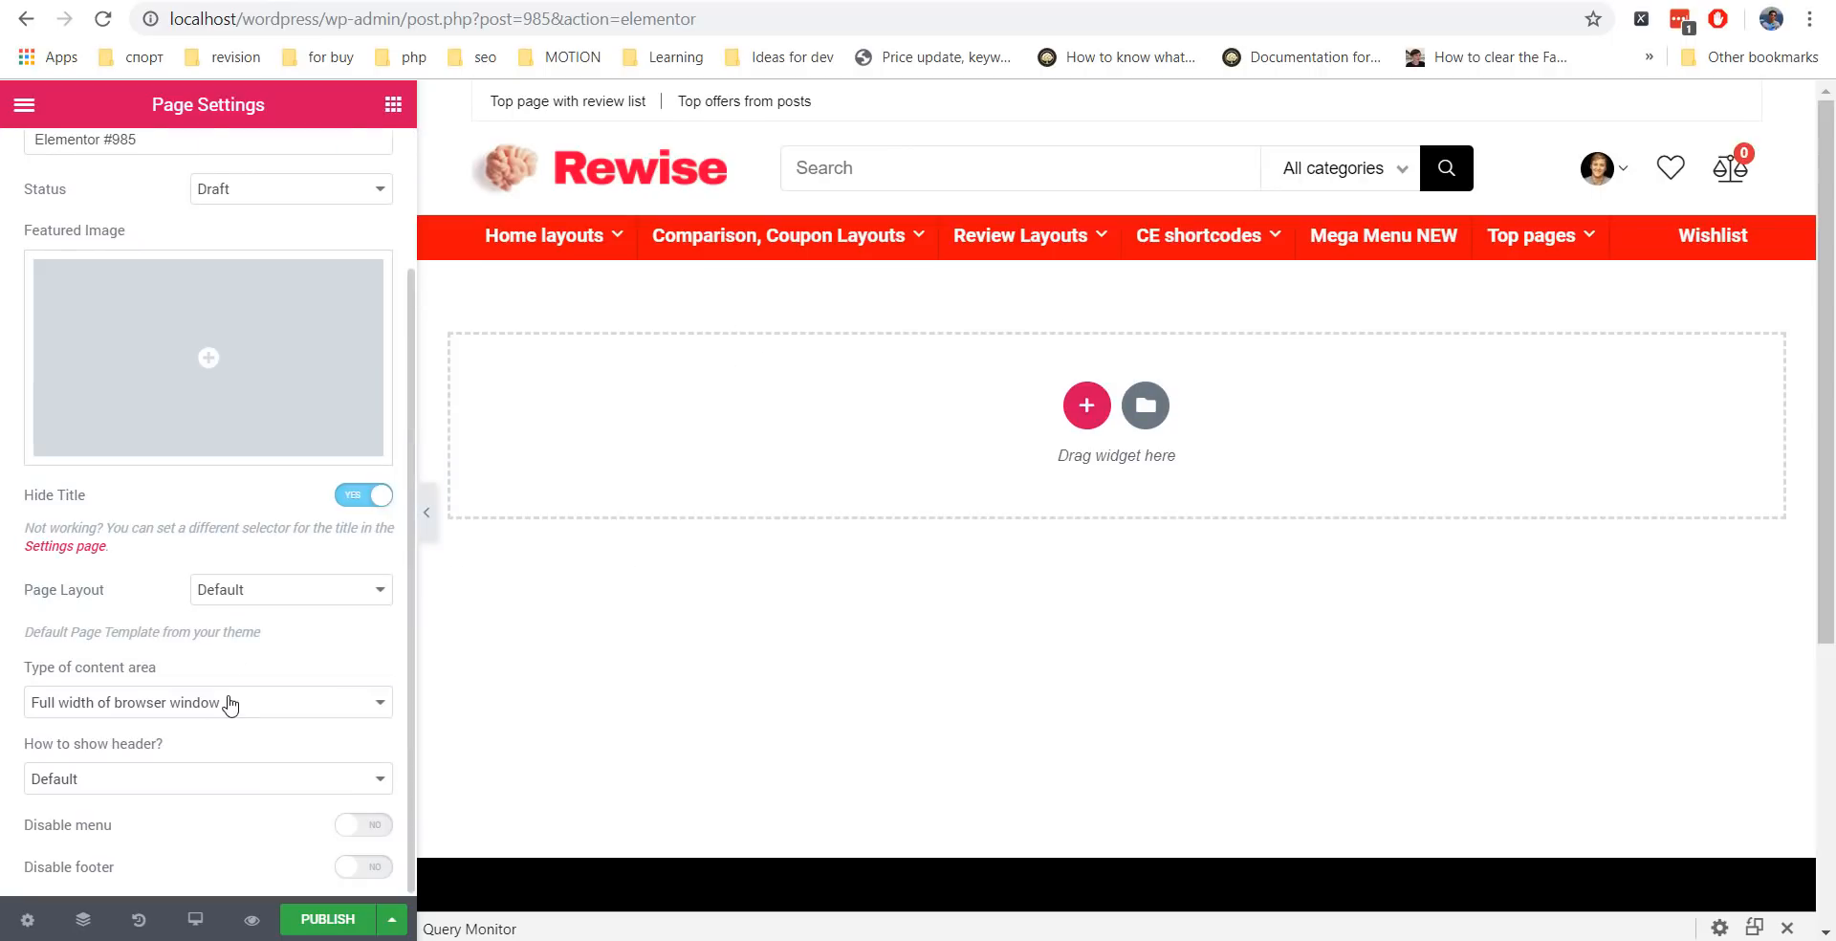
left_click(131, 778)
left_click(134, 821)
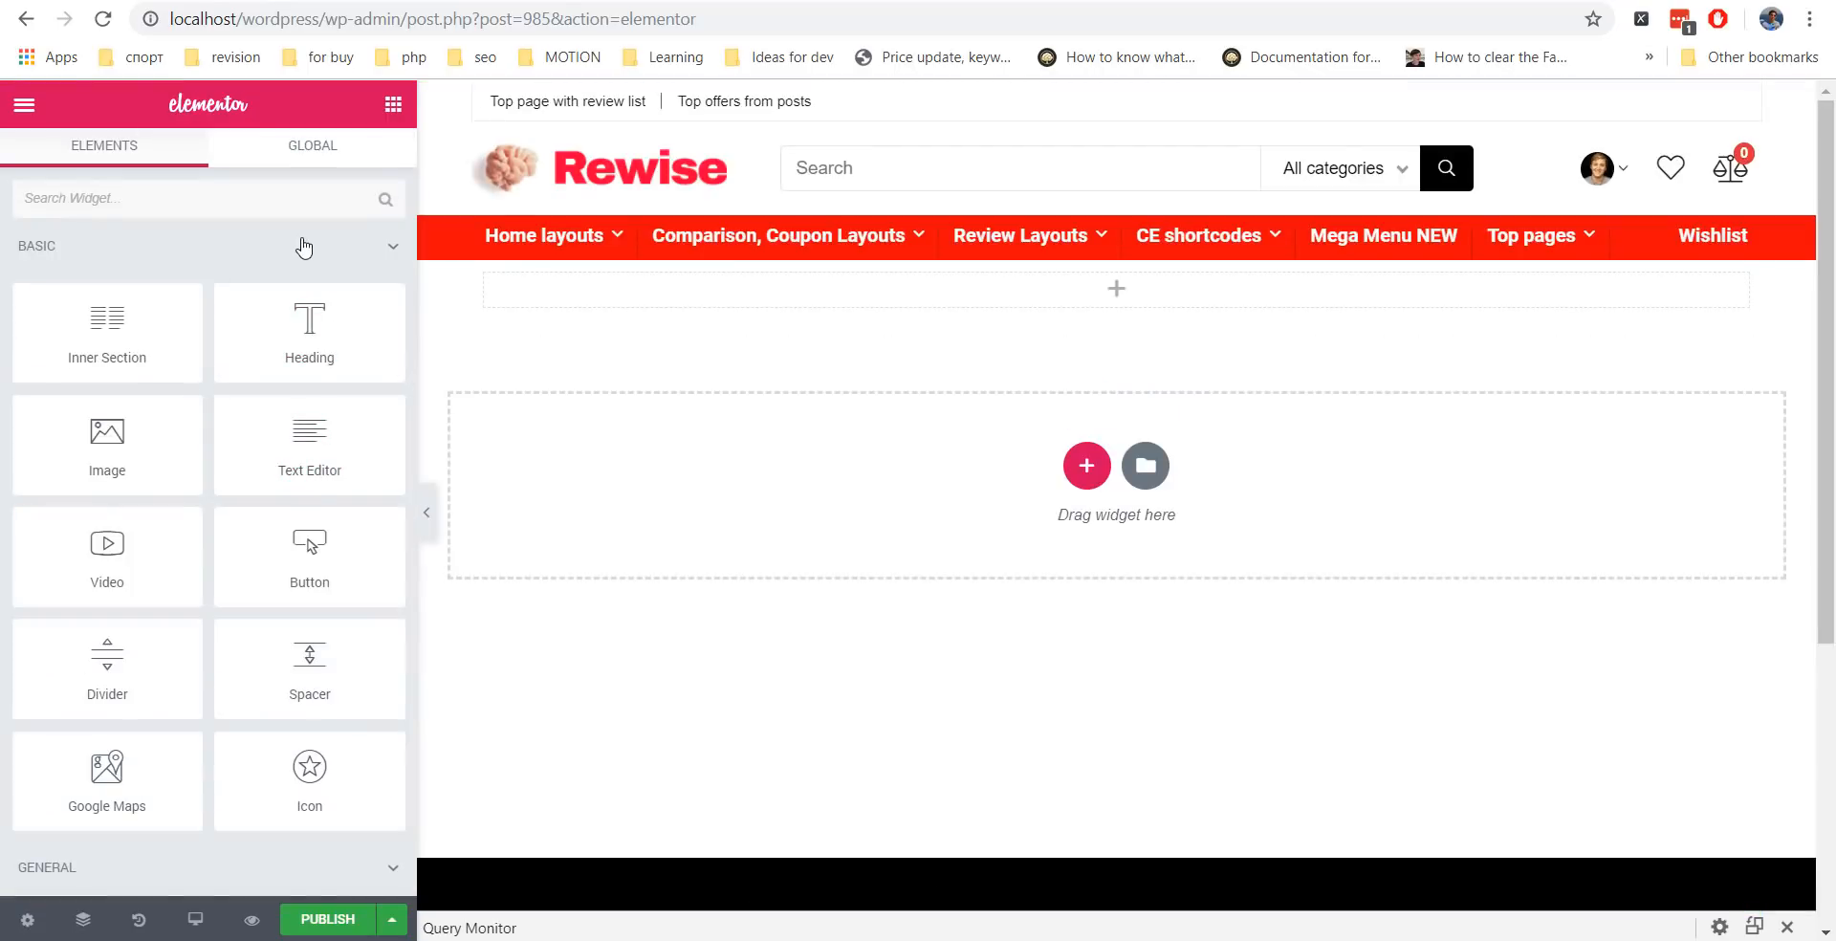
Place a WooCommerce product grid in the empty section.
scroll(303, 247, "down", 15)
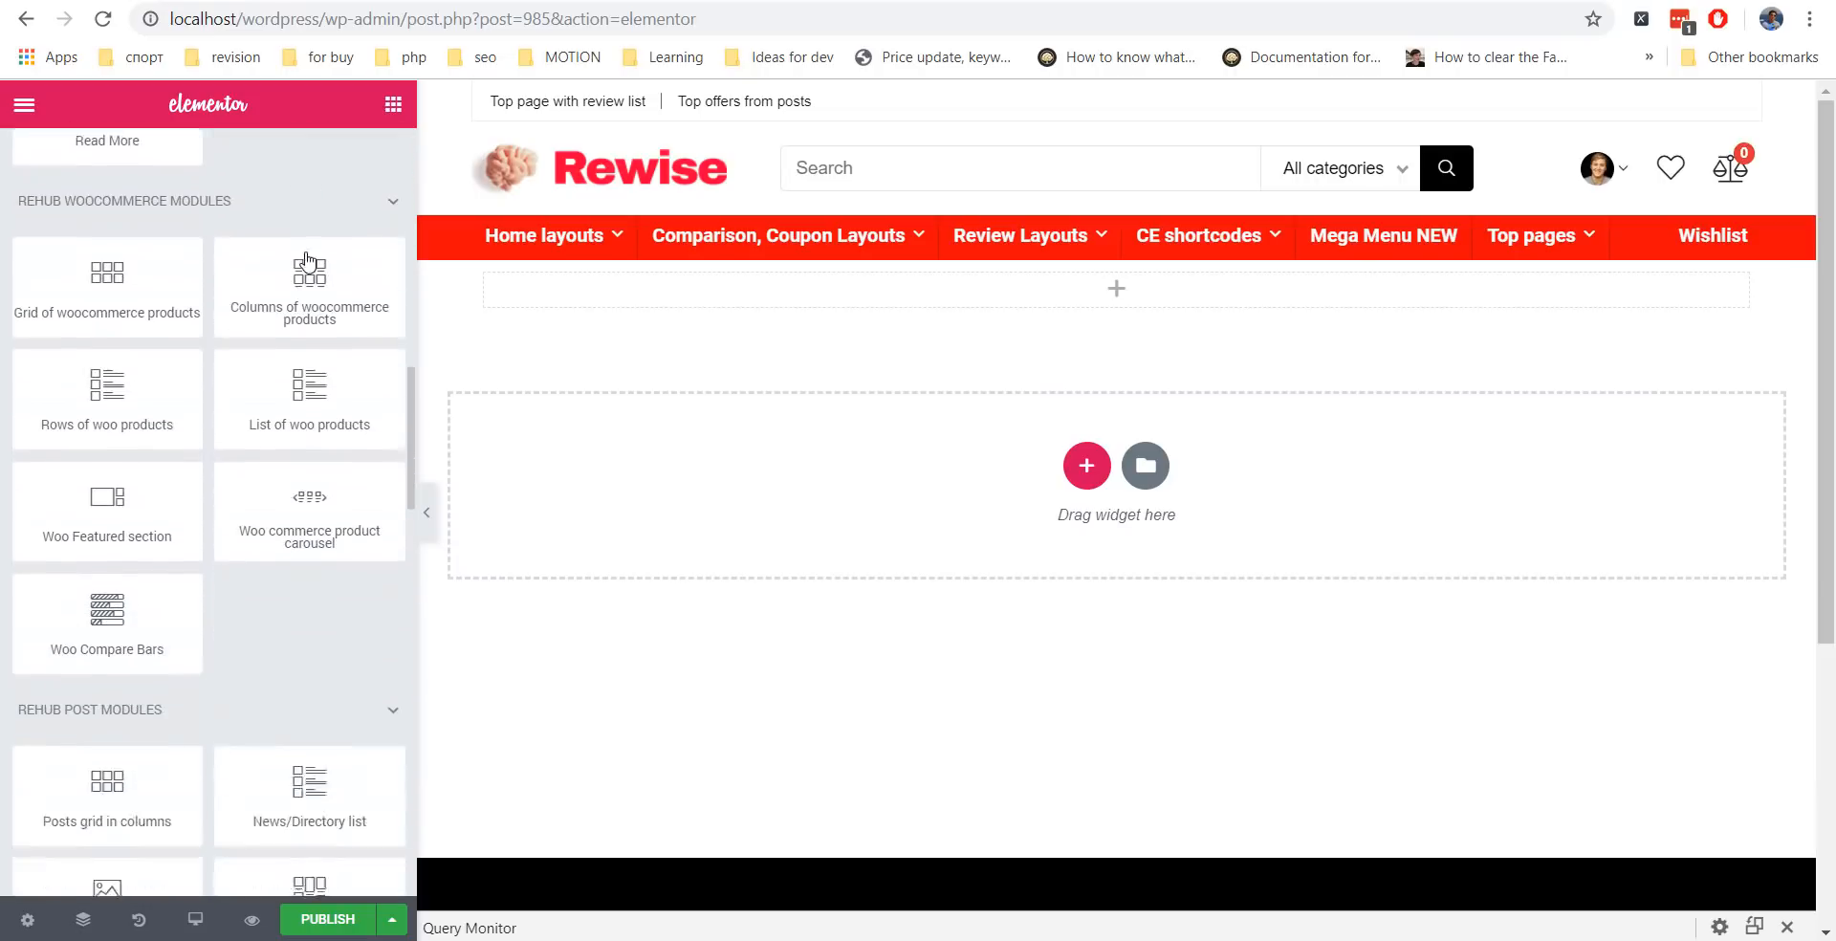
scroll(306, 261, "down", 2)
scroll(306, 260, "up", 3)
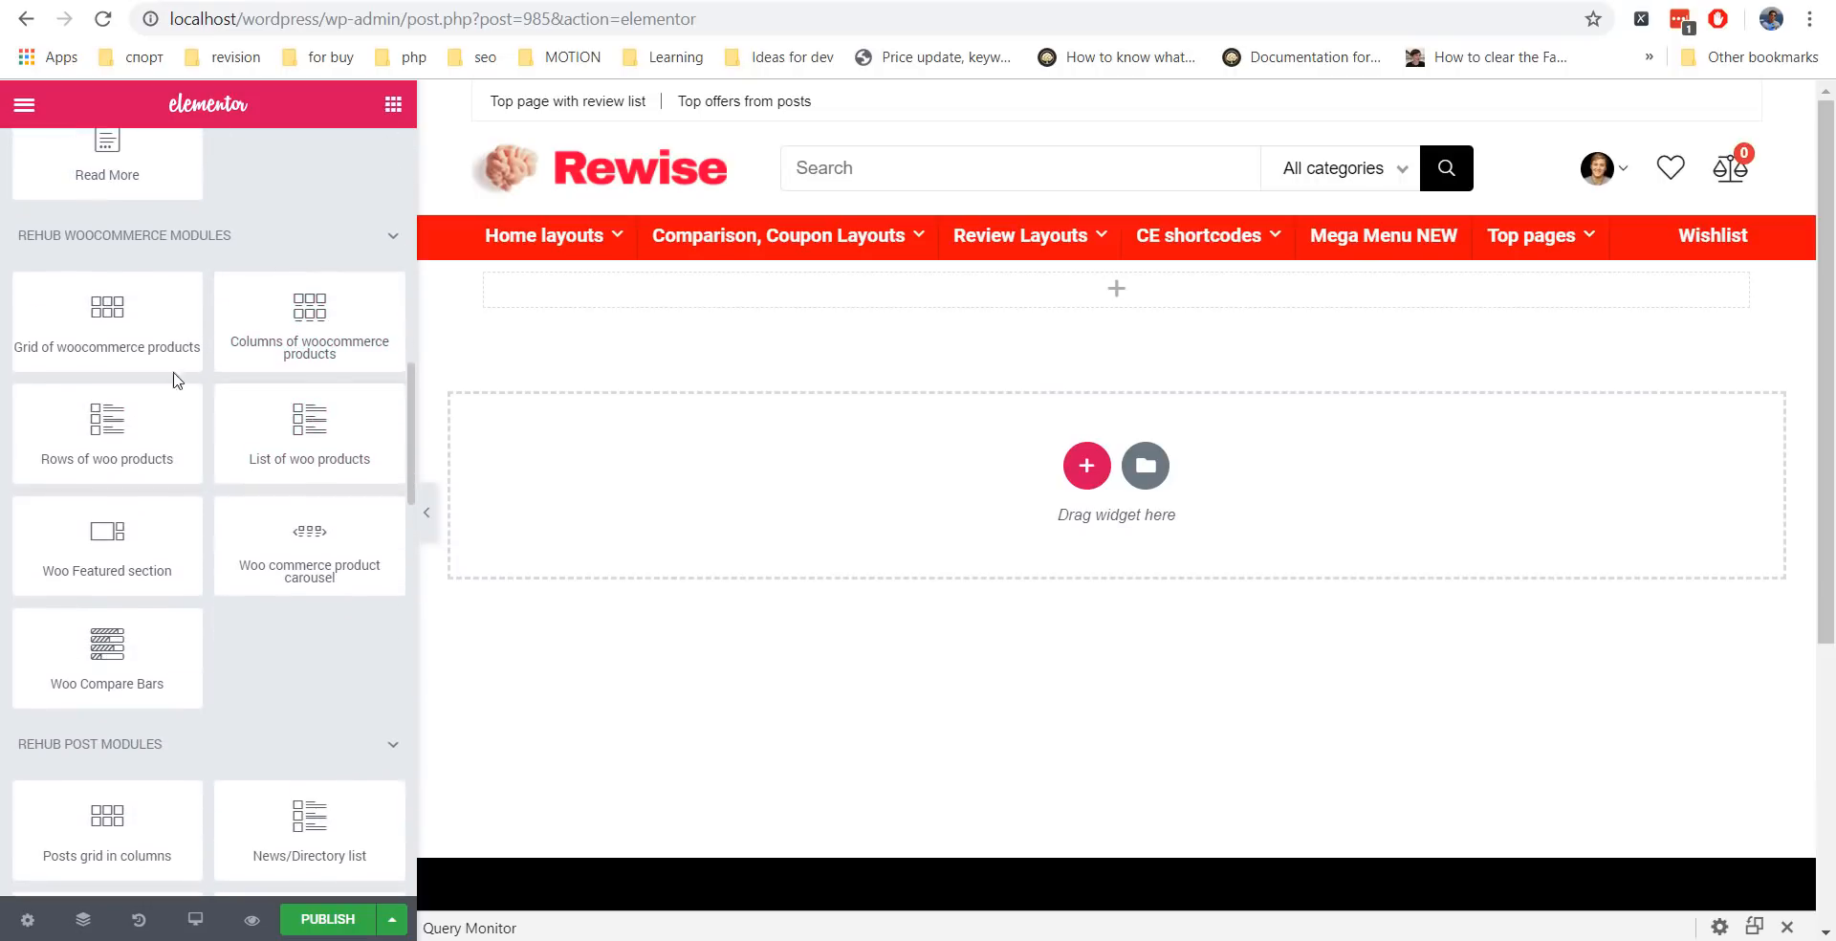
left_click_drag(125, 344, 840, 471)
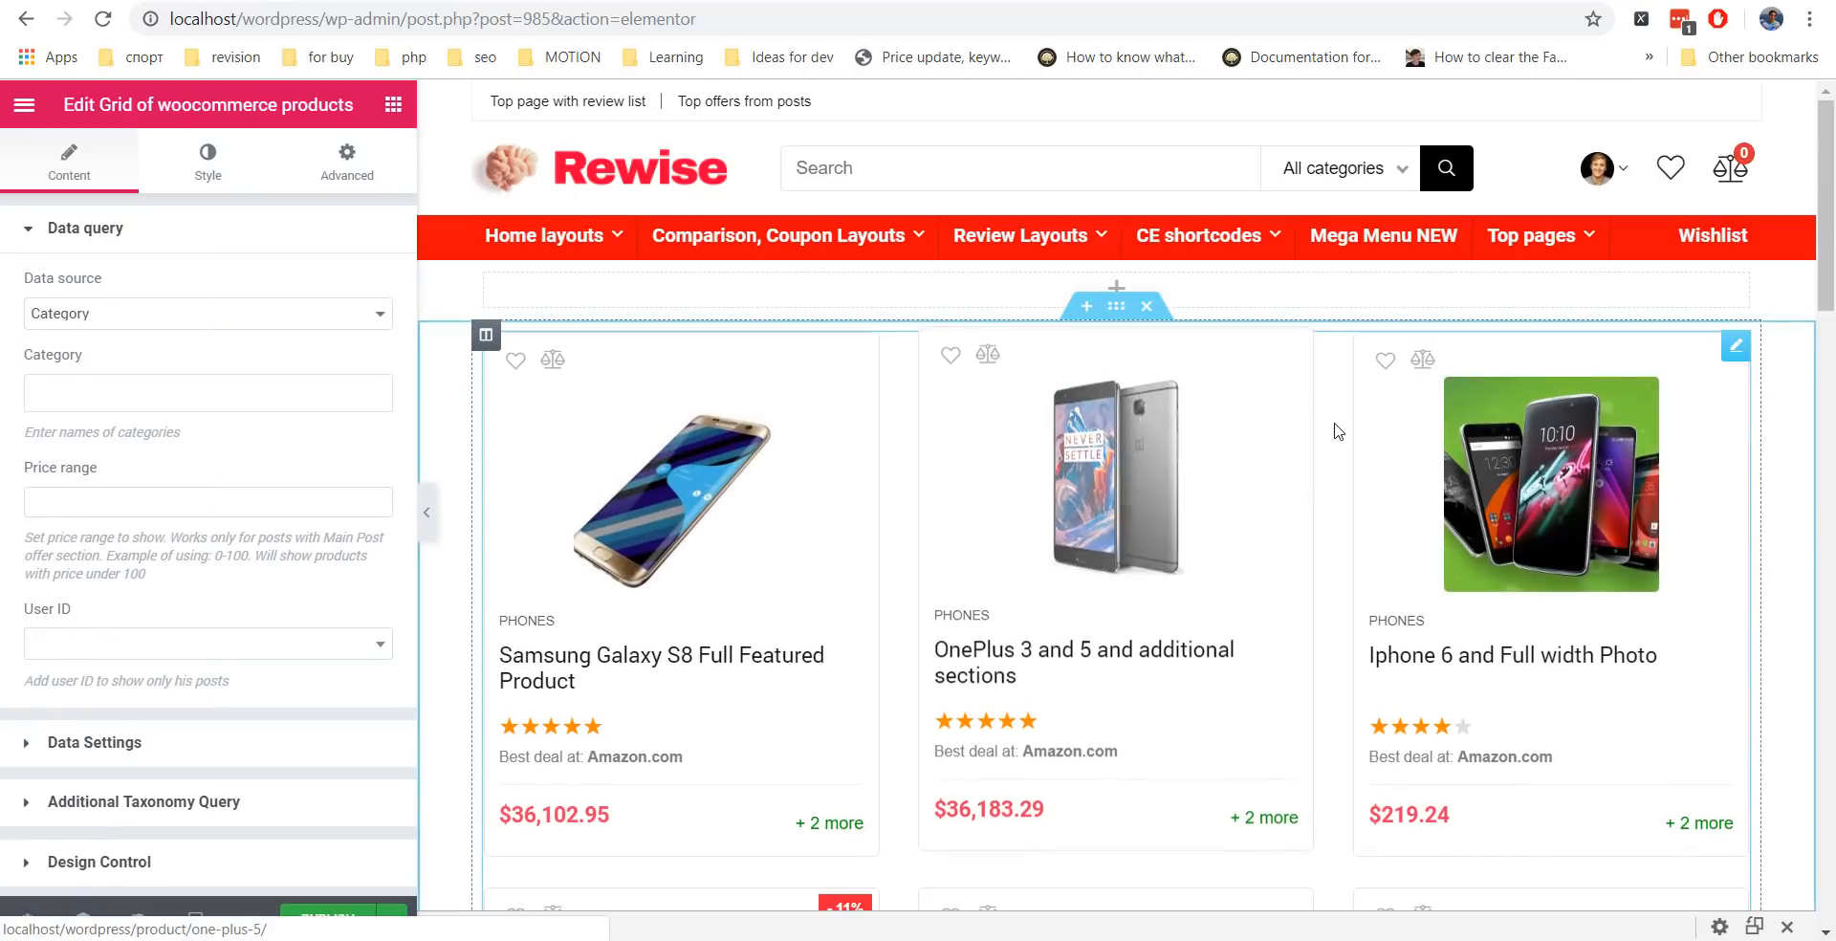
Show the grid's products in 4 columns.
scroll(243, 395, "down", 1)
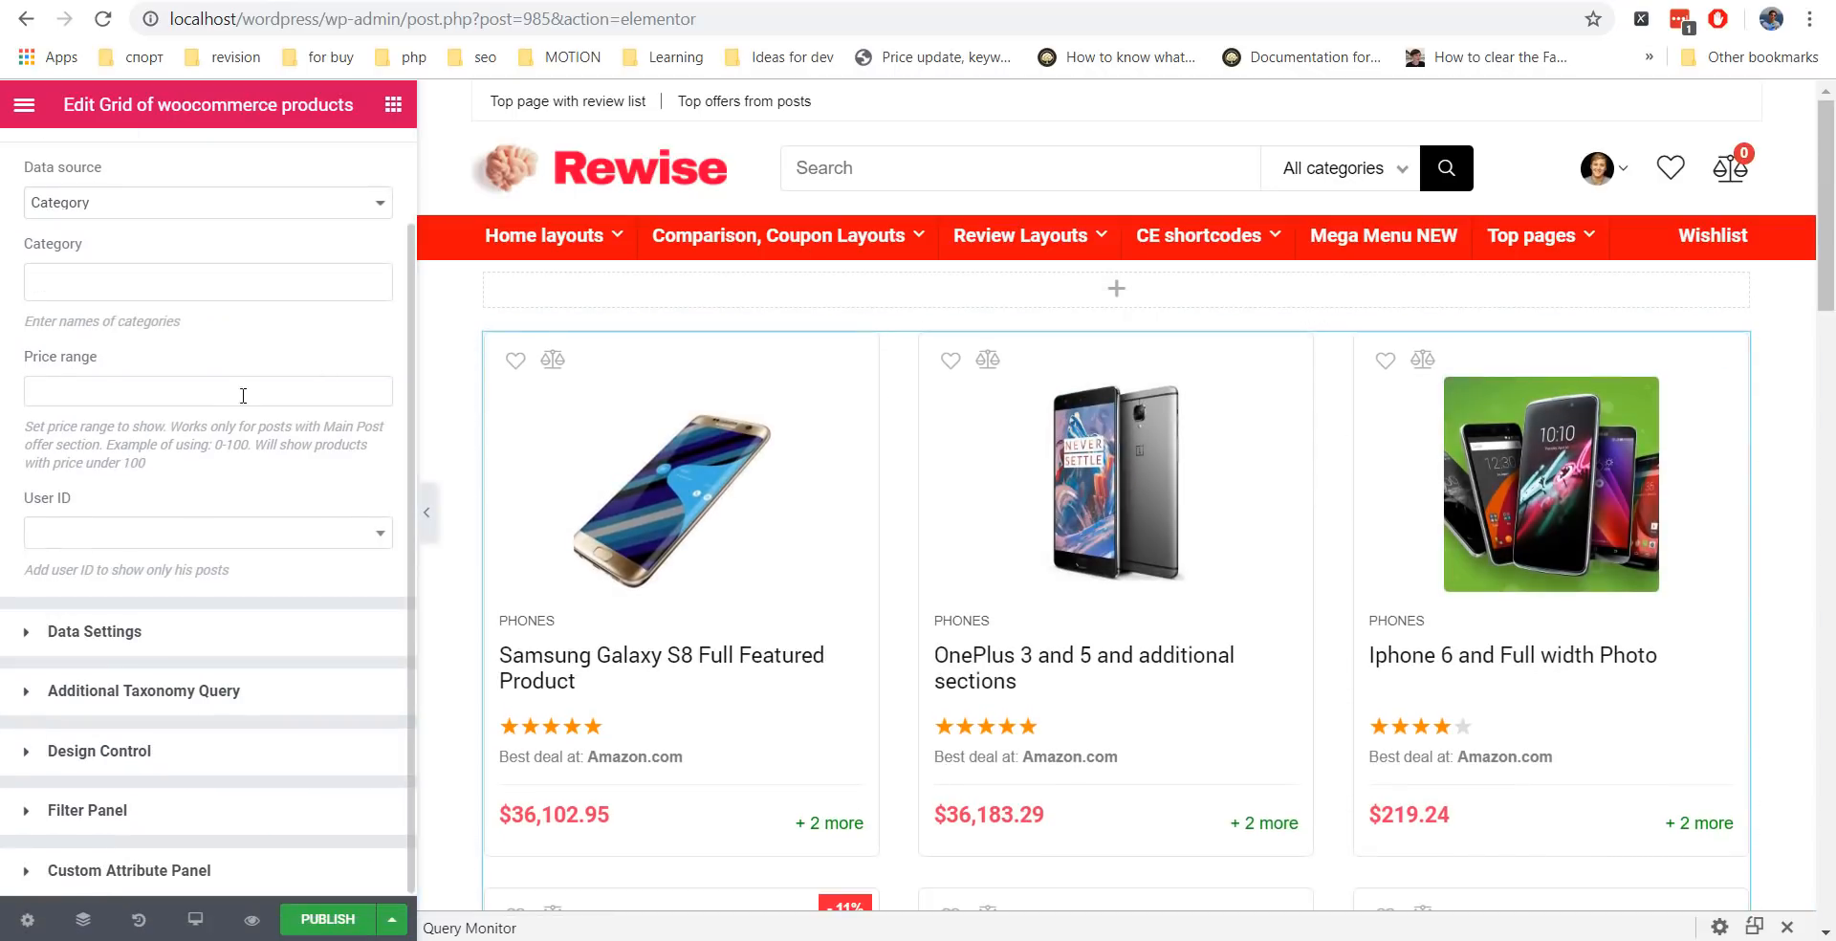
left_click(75, 756)
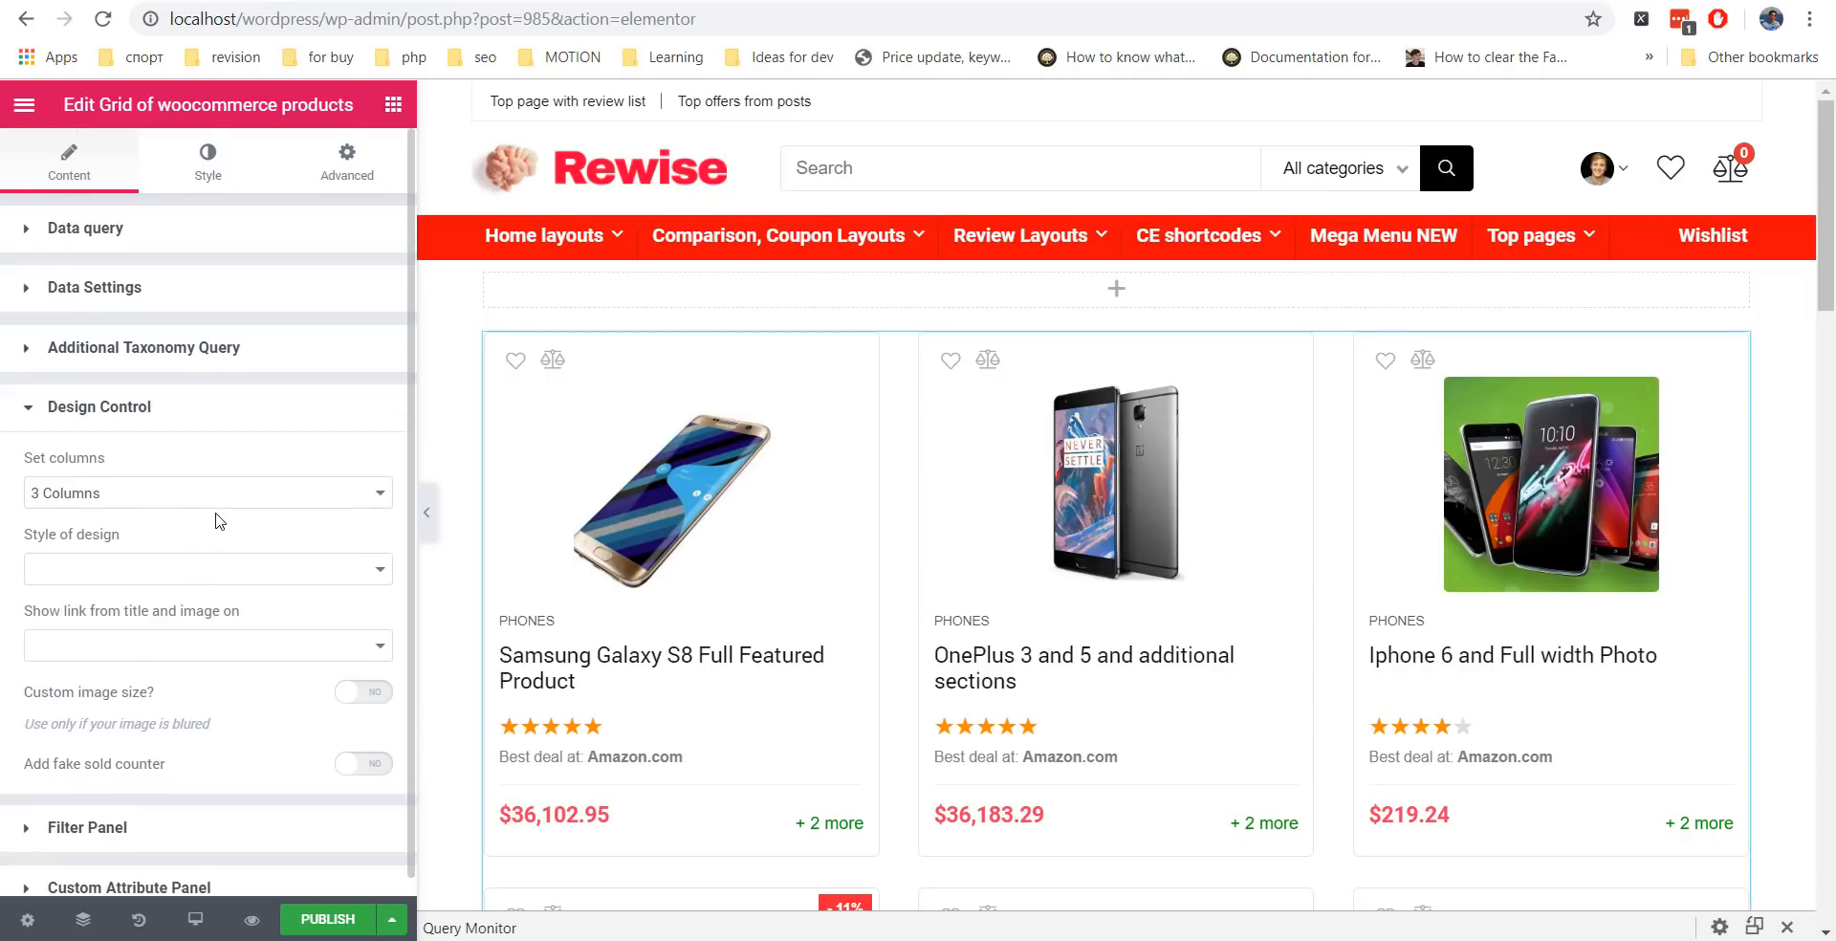
left_click(119, 490)
left_click(100, 521)
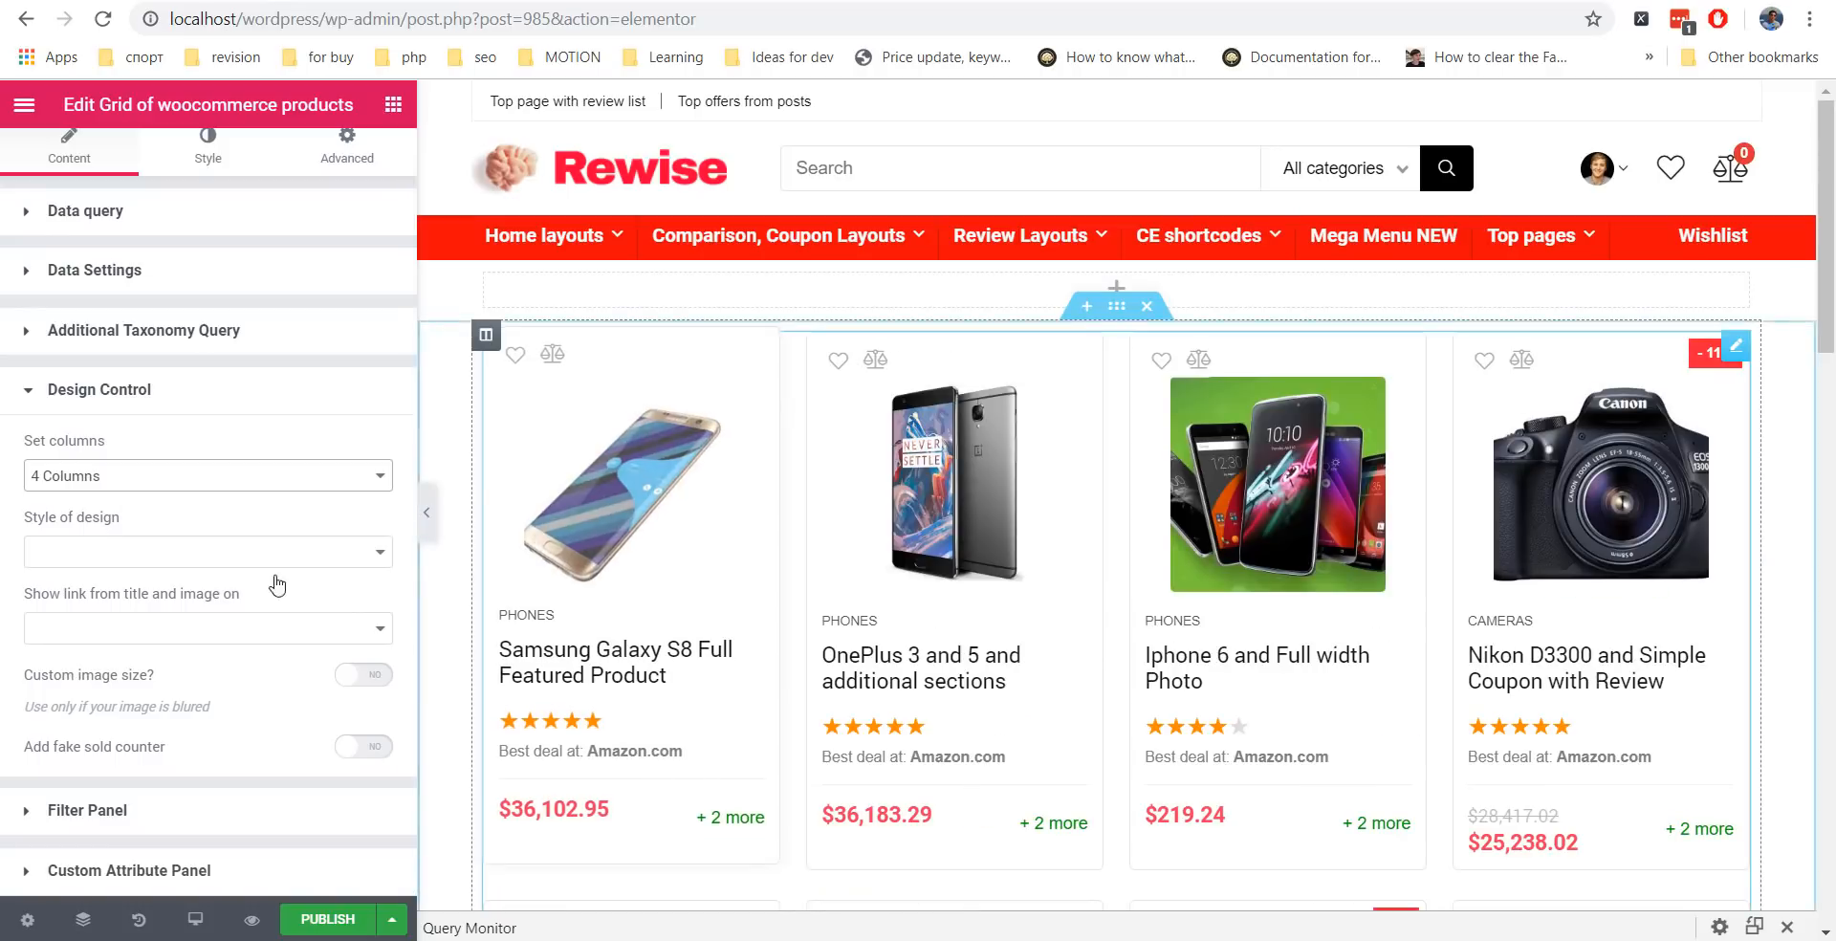
Try the Compact and Review card designs, keep Regular, and turn on fake sold counters.
left_click(67, 552)
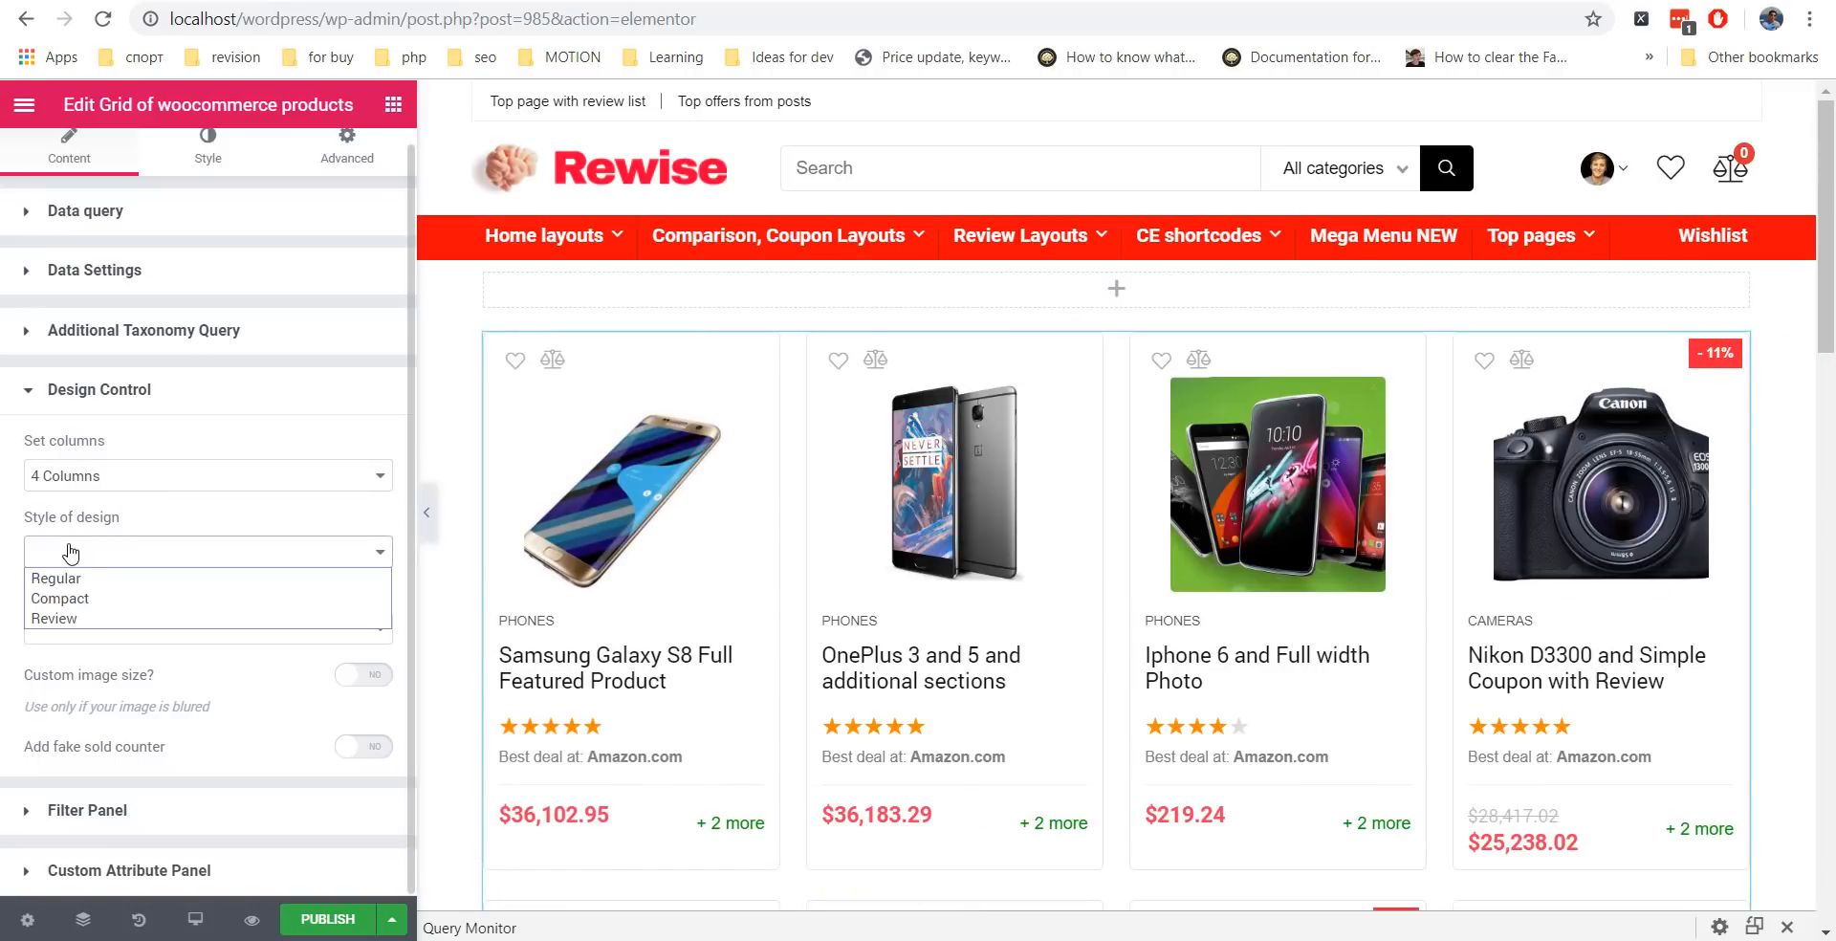
left_click(87, 598)
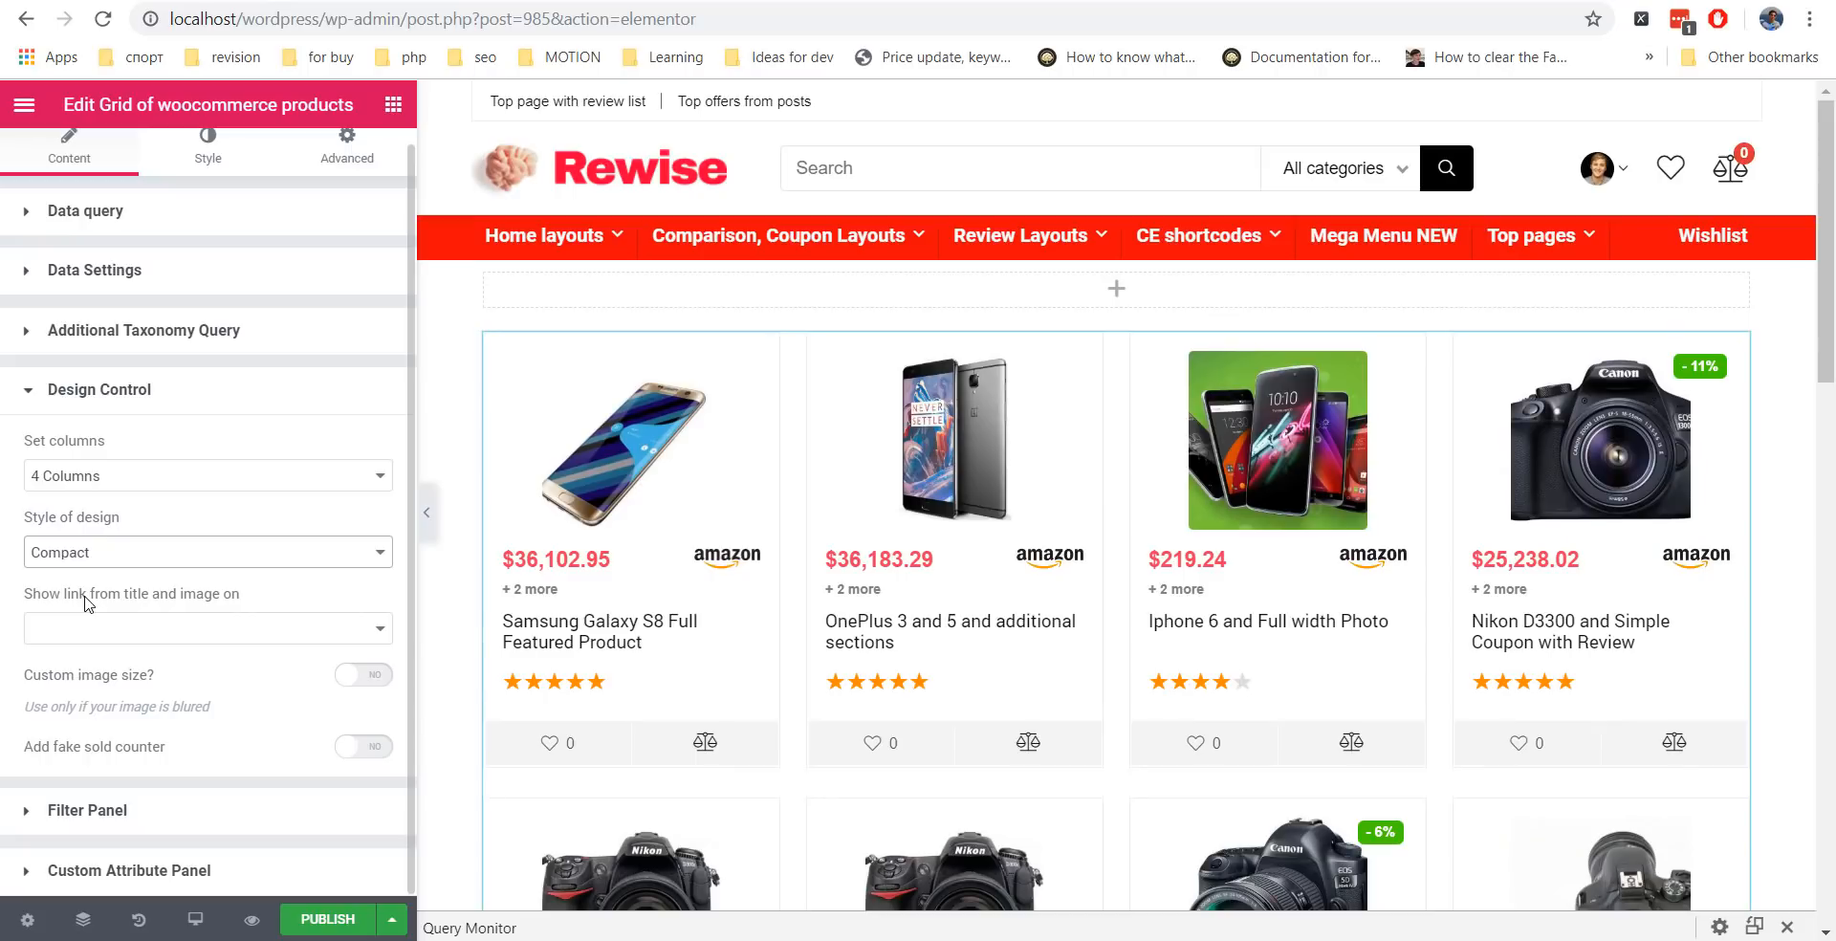
left_click(97, 564)
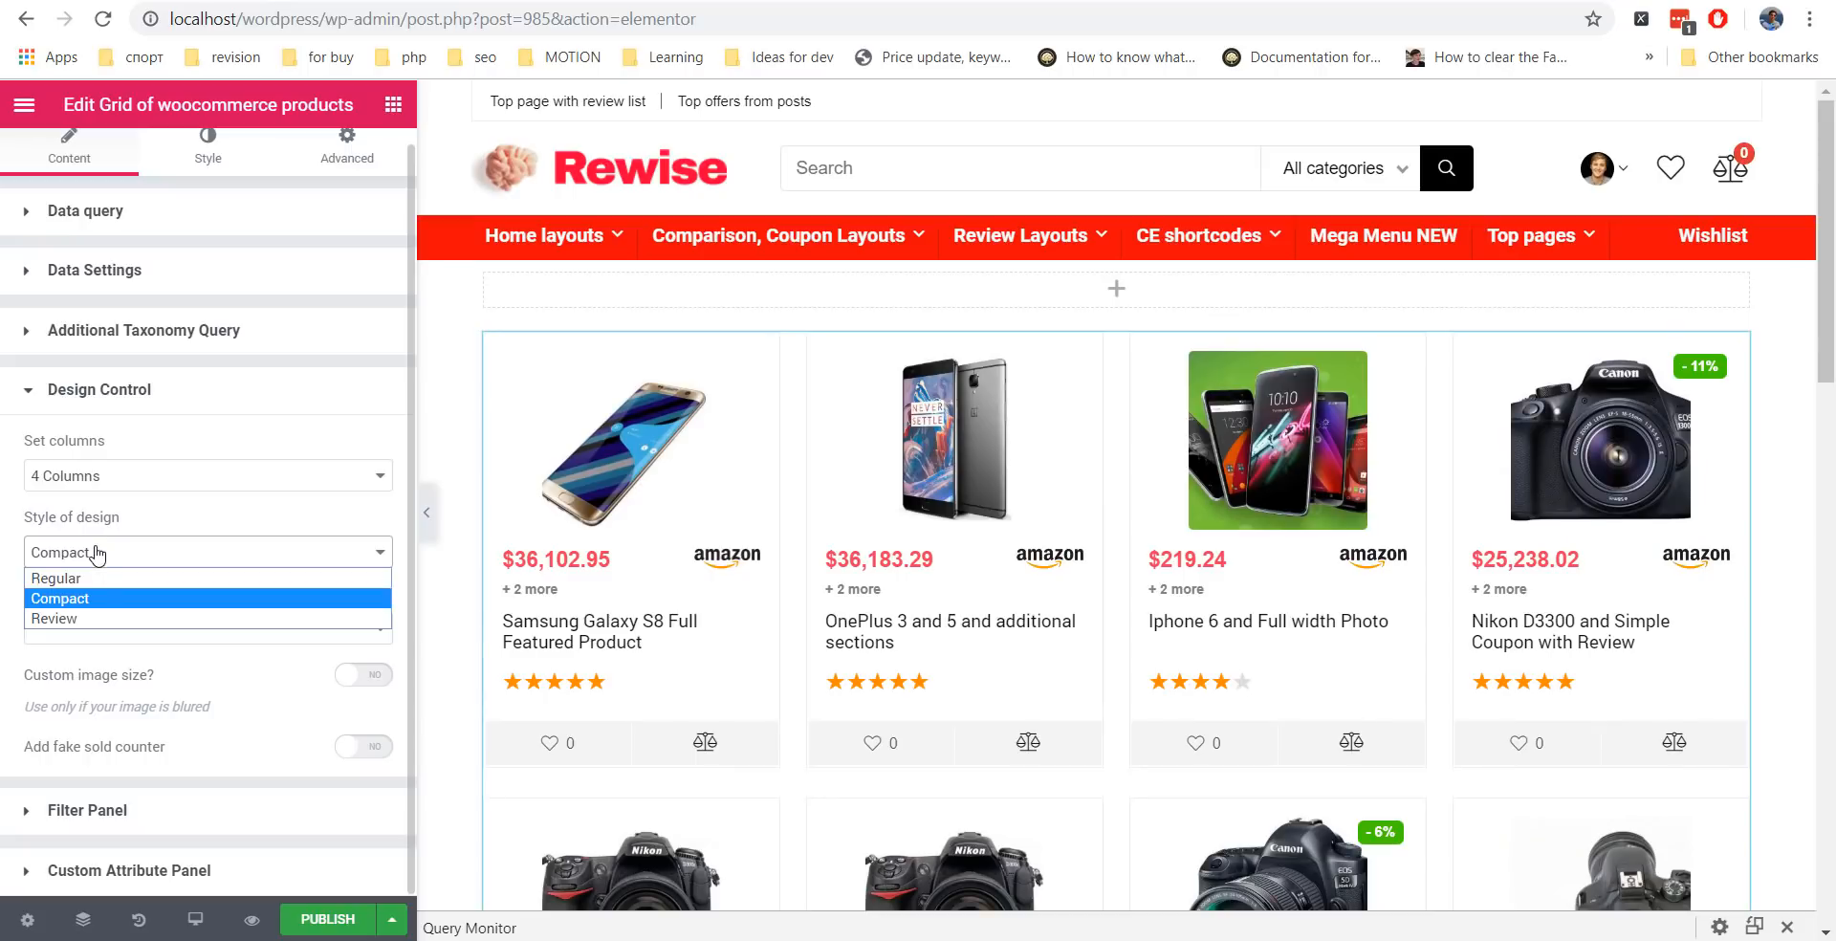
left_click(96, 617)
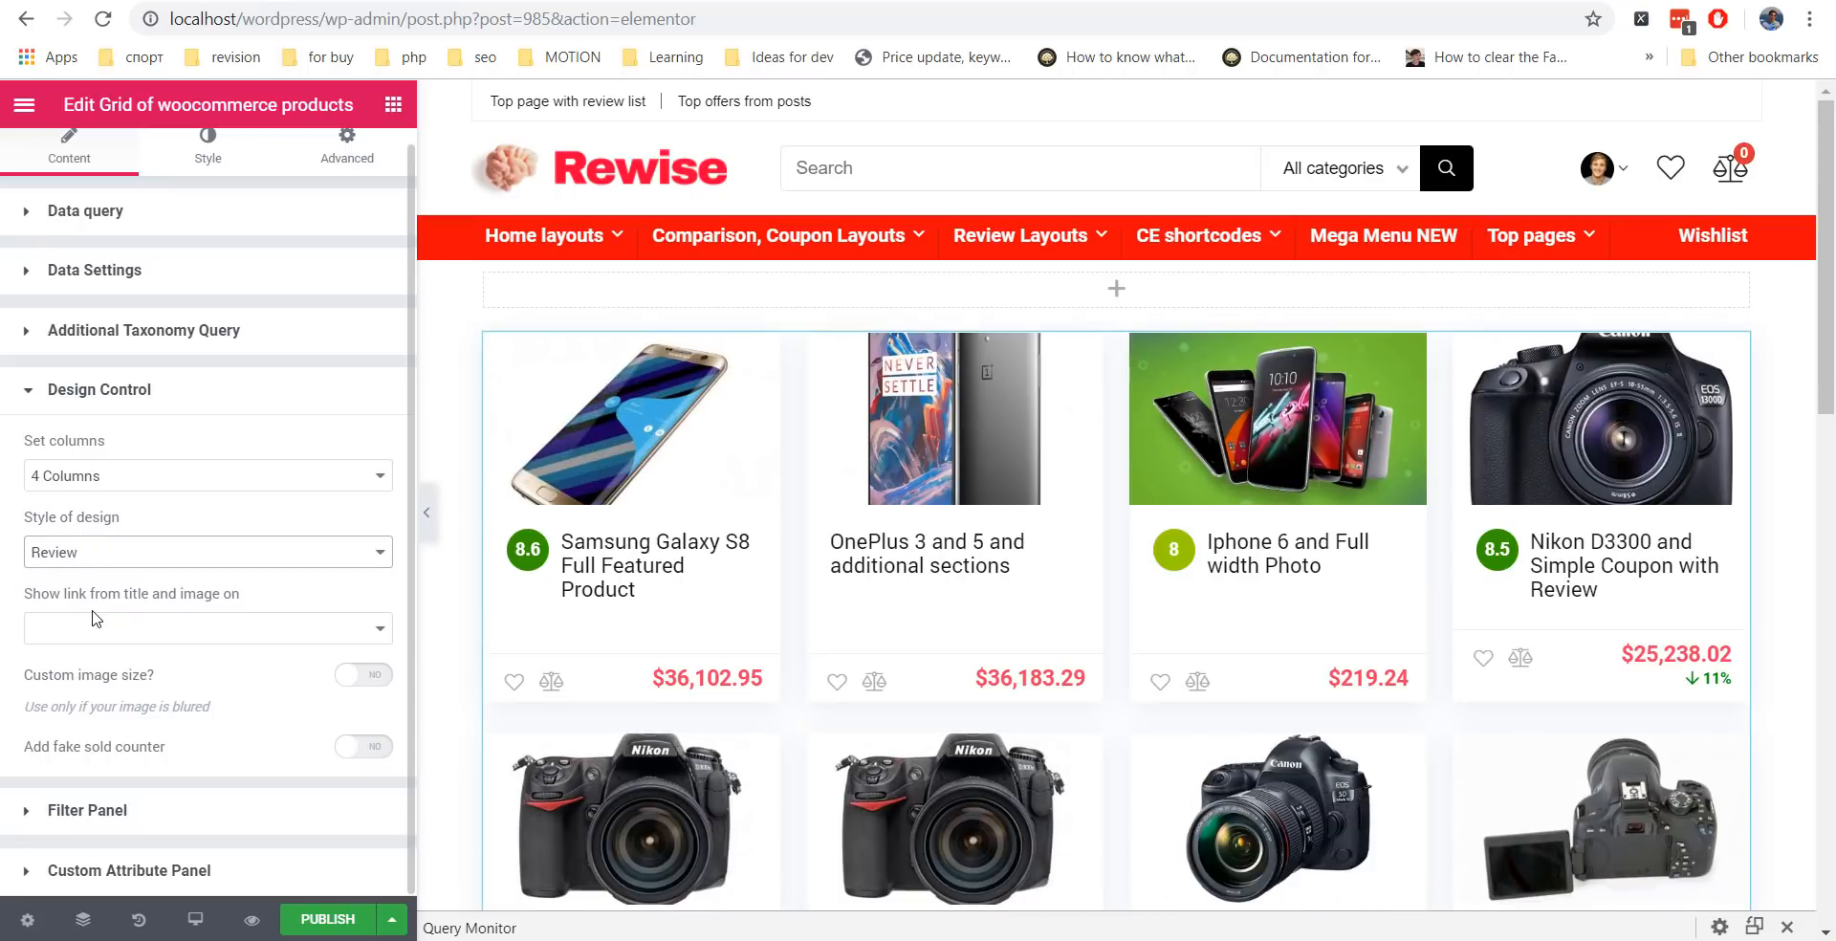
left_click(96, 563)
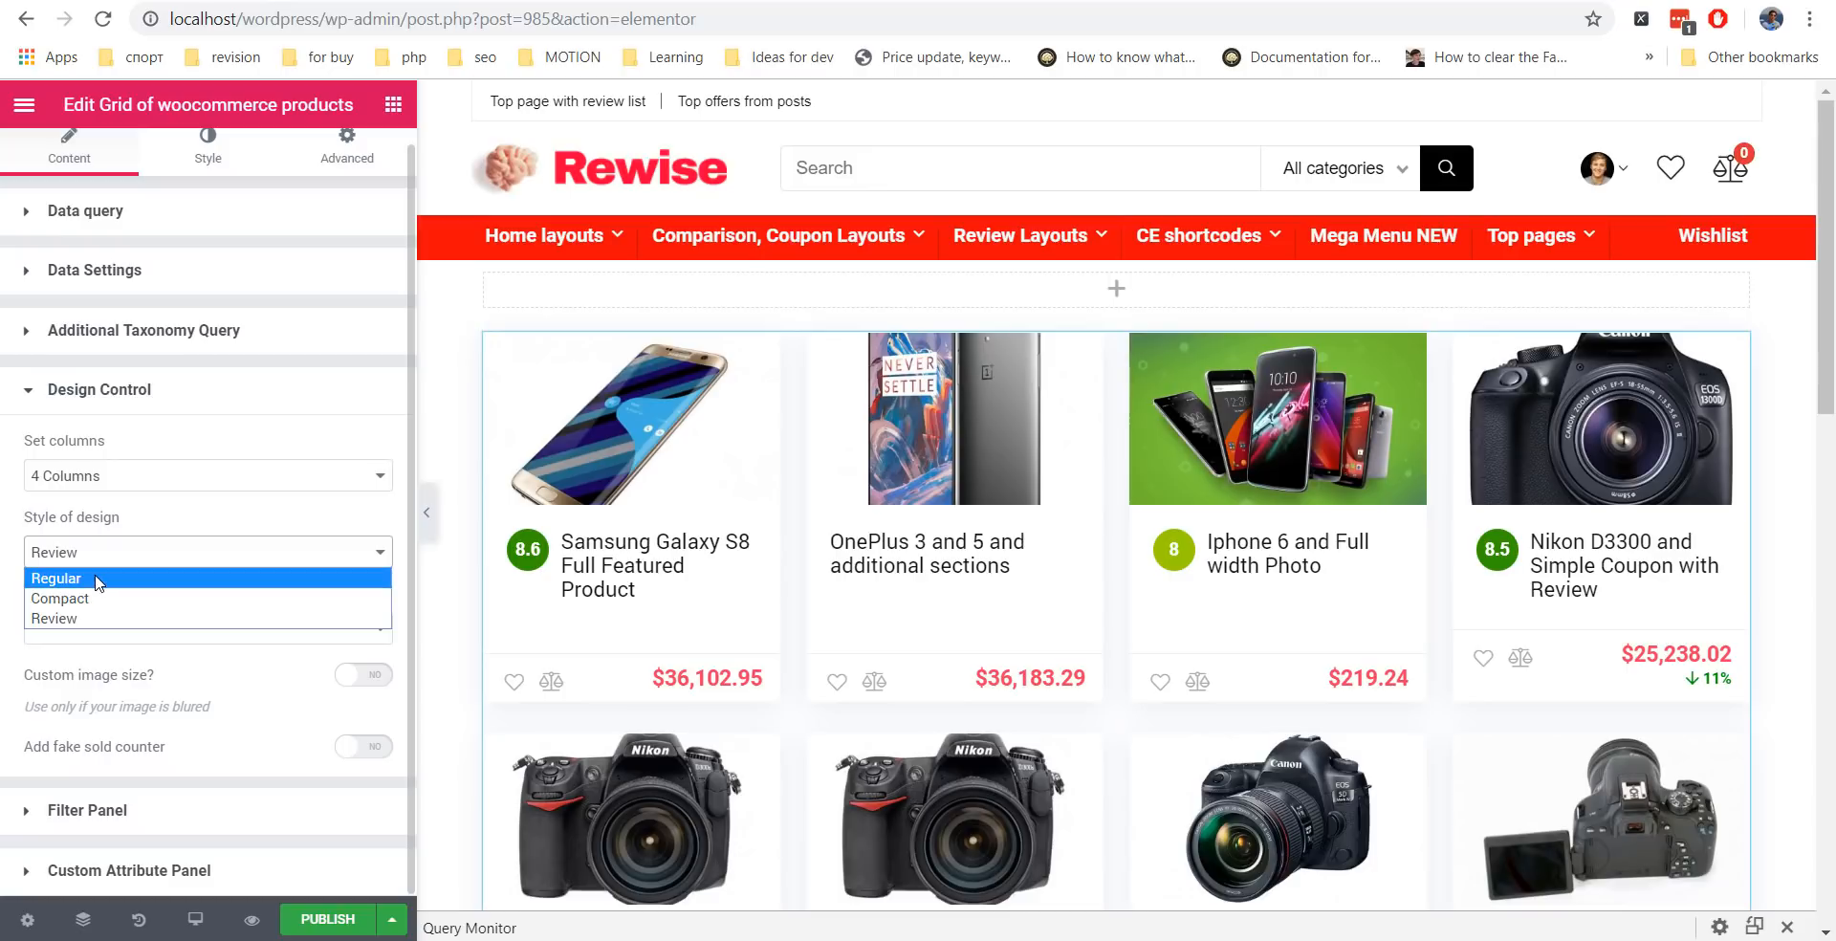
left_click(97, 577)
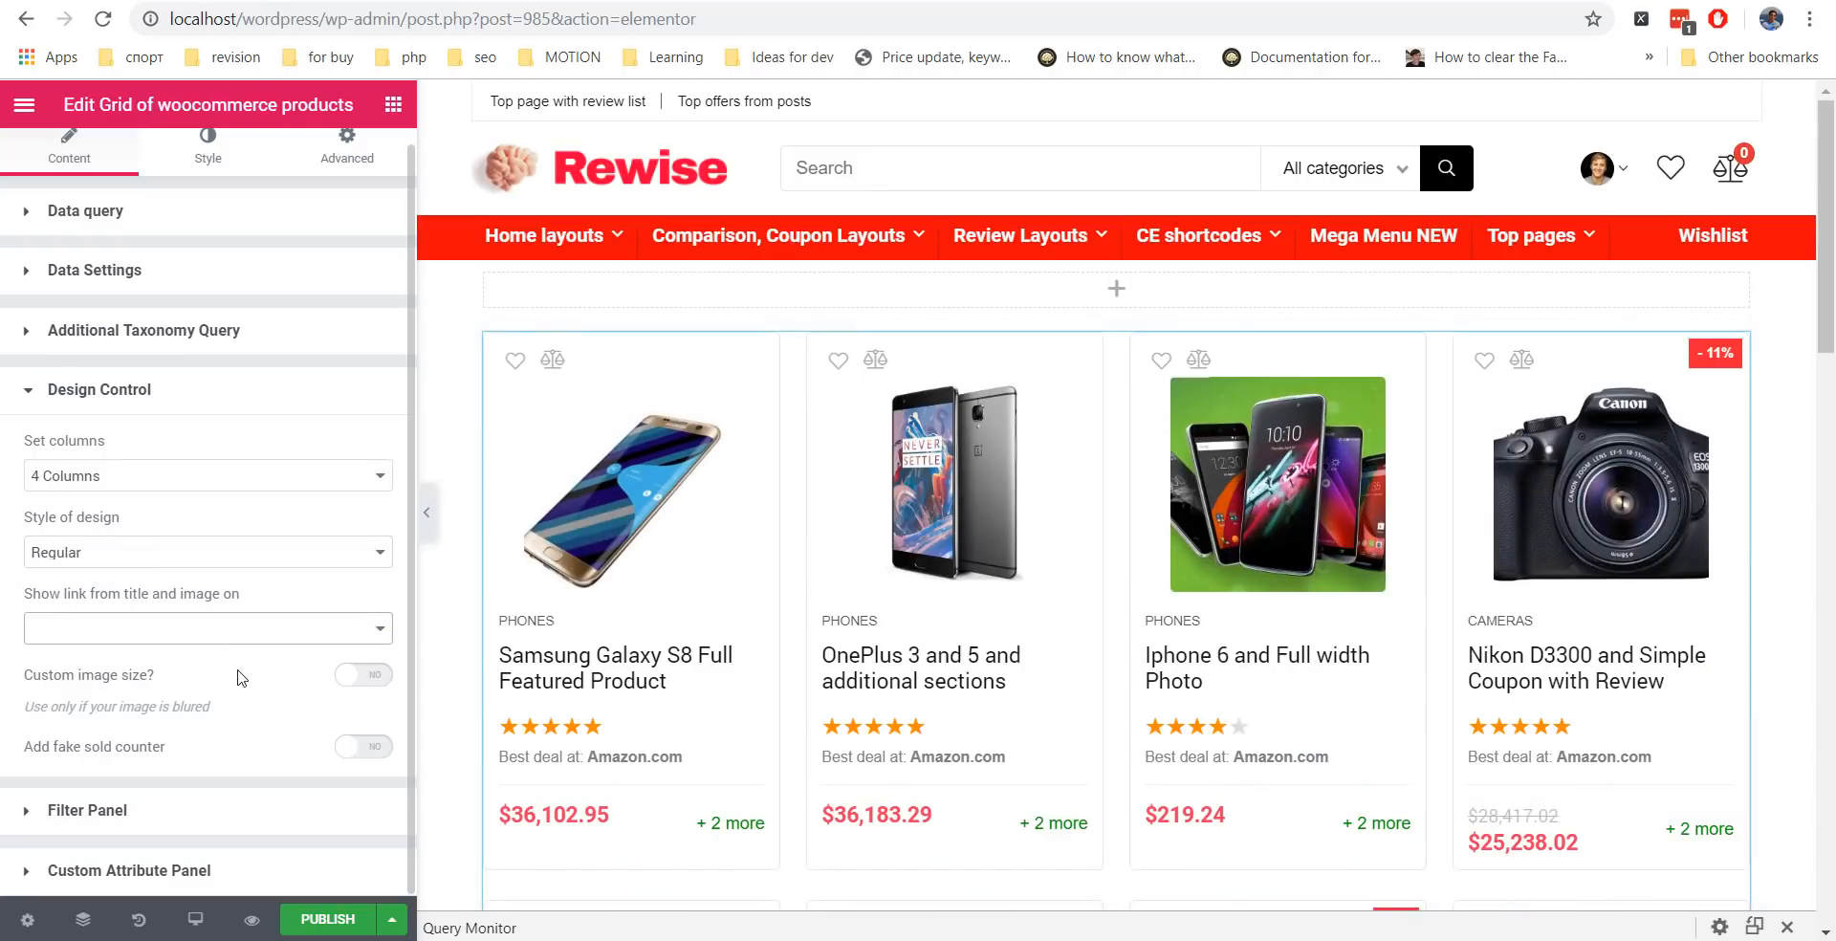
left_click(383, 751)
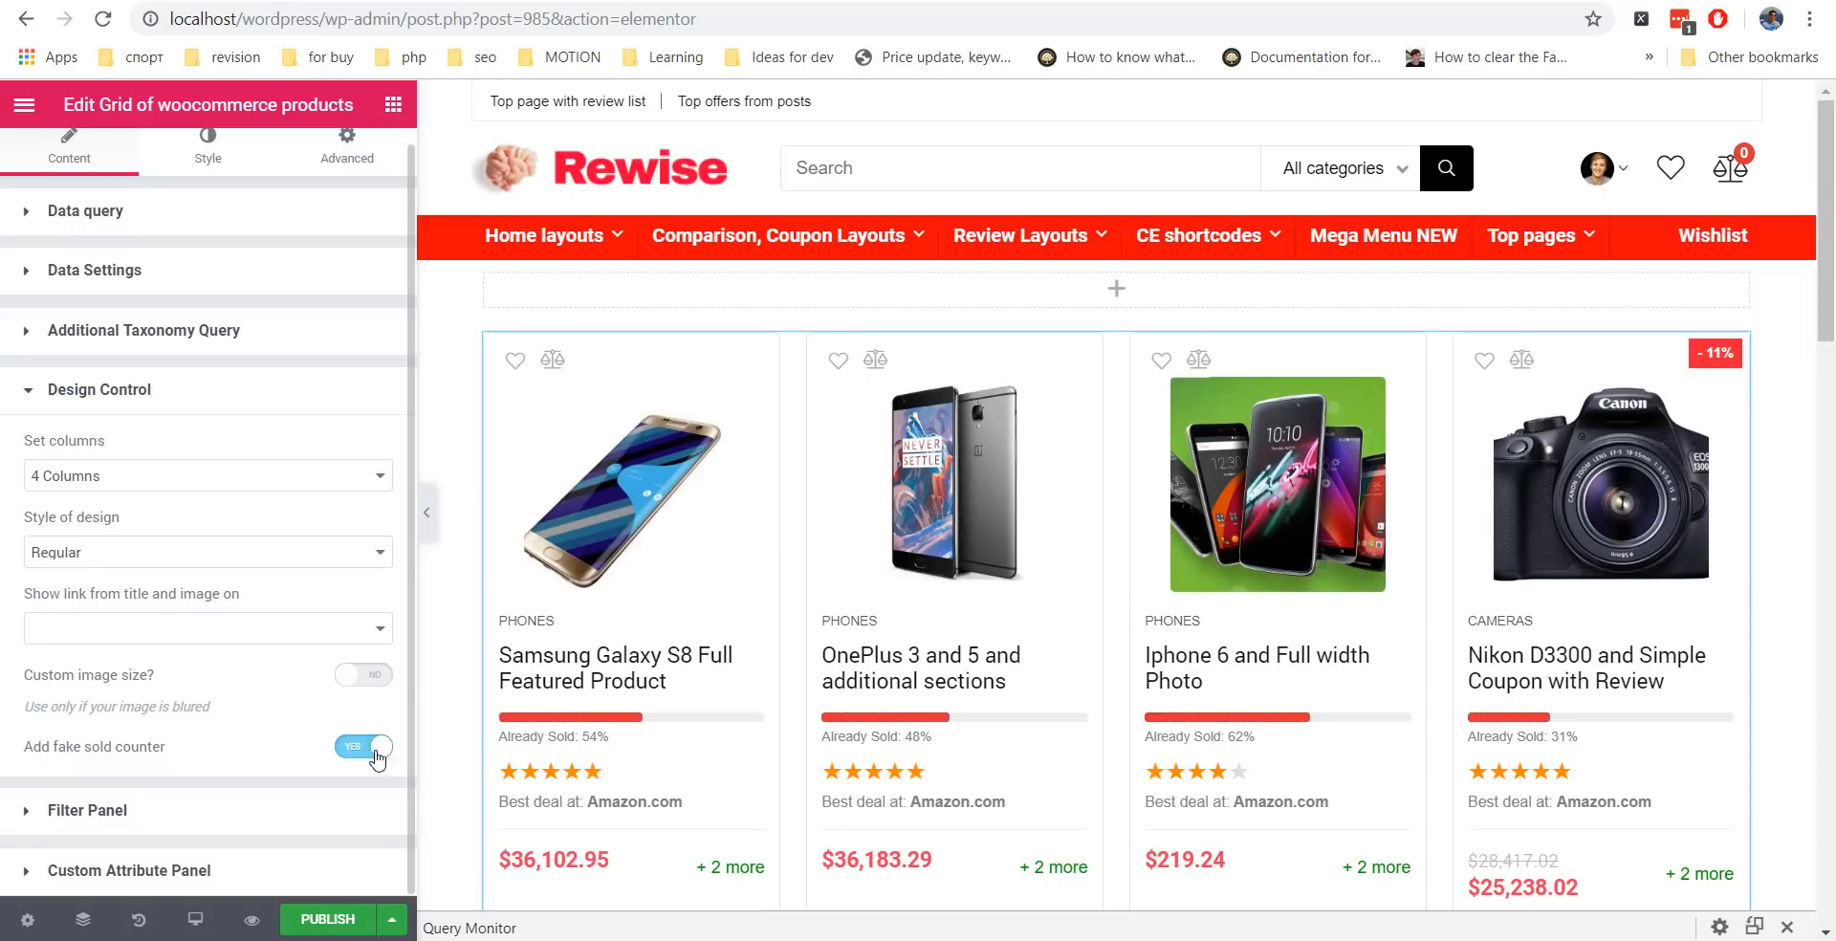
Turn off the fake sold counters, try a Cameras category filter, then clear it.
left_click(348, 755)
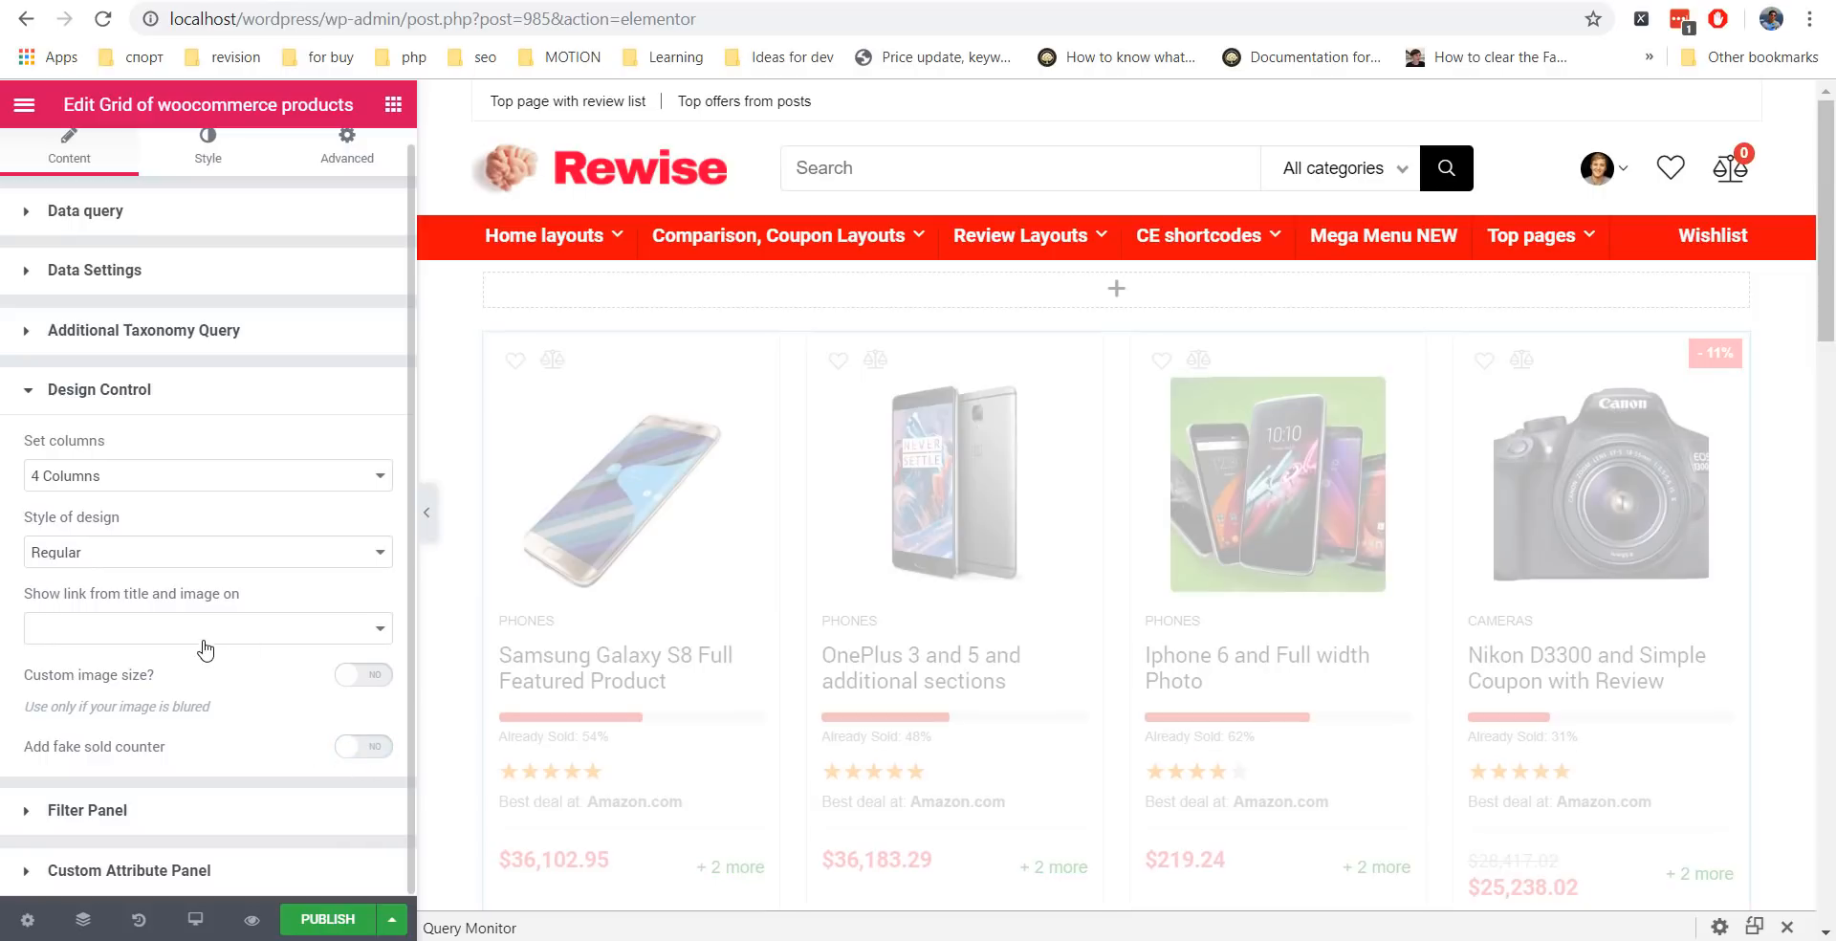
left_click(218, 390)
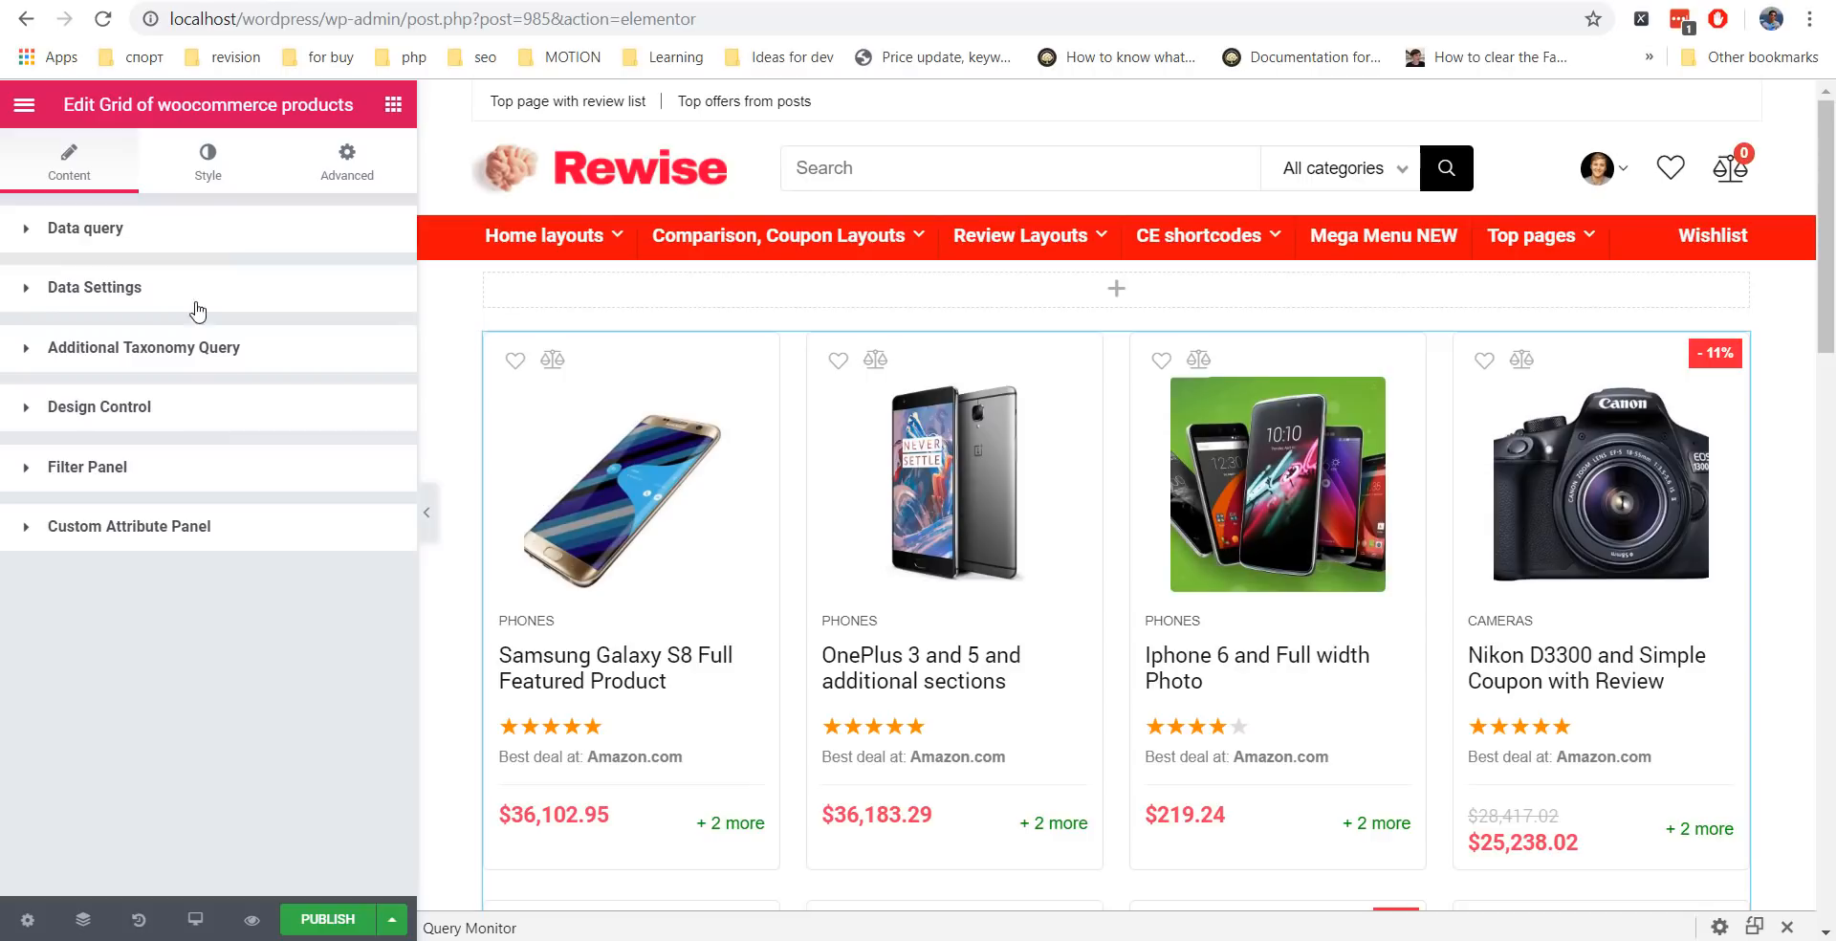
left_click(230, 230)
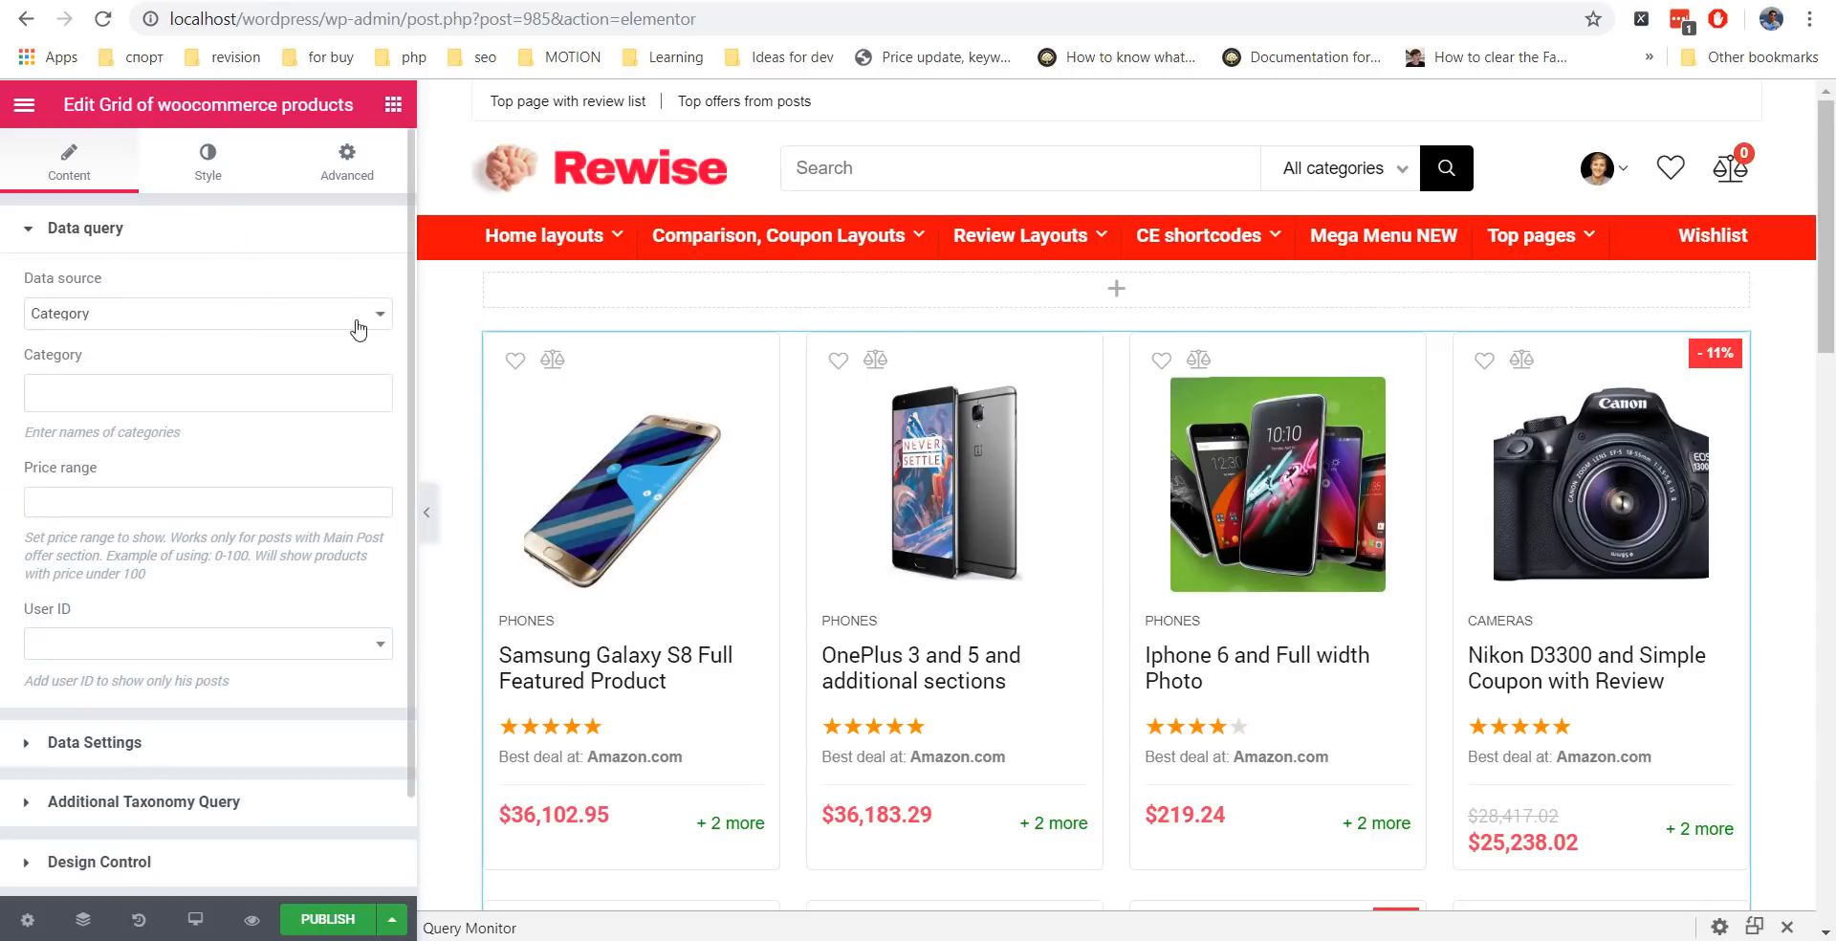
left_click(275, 387)
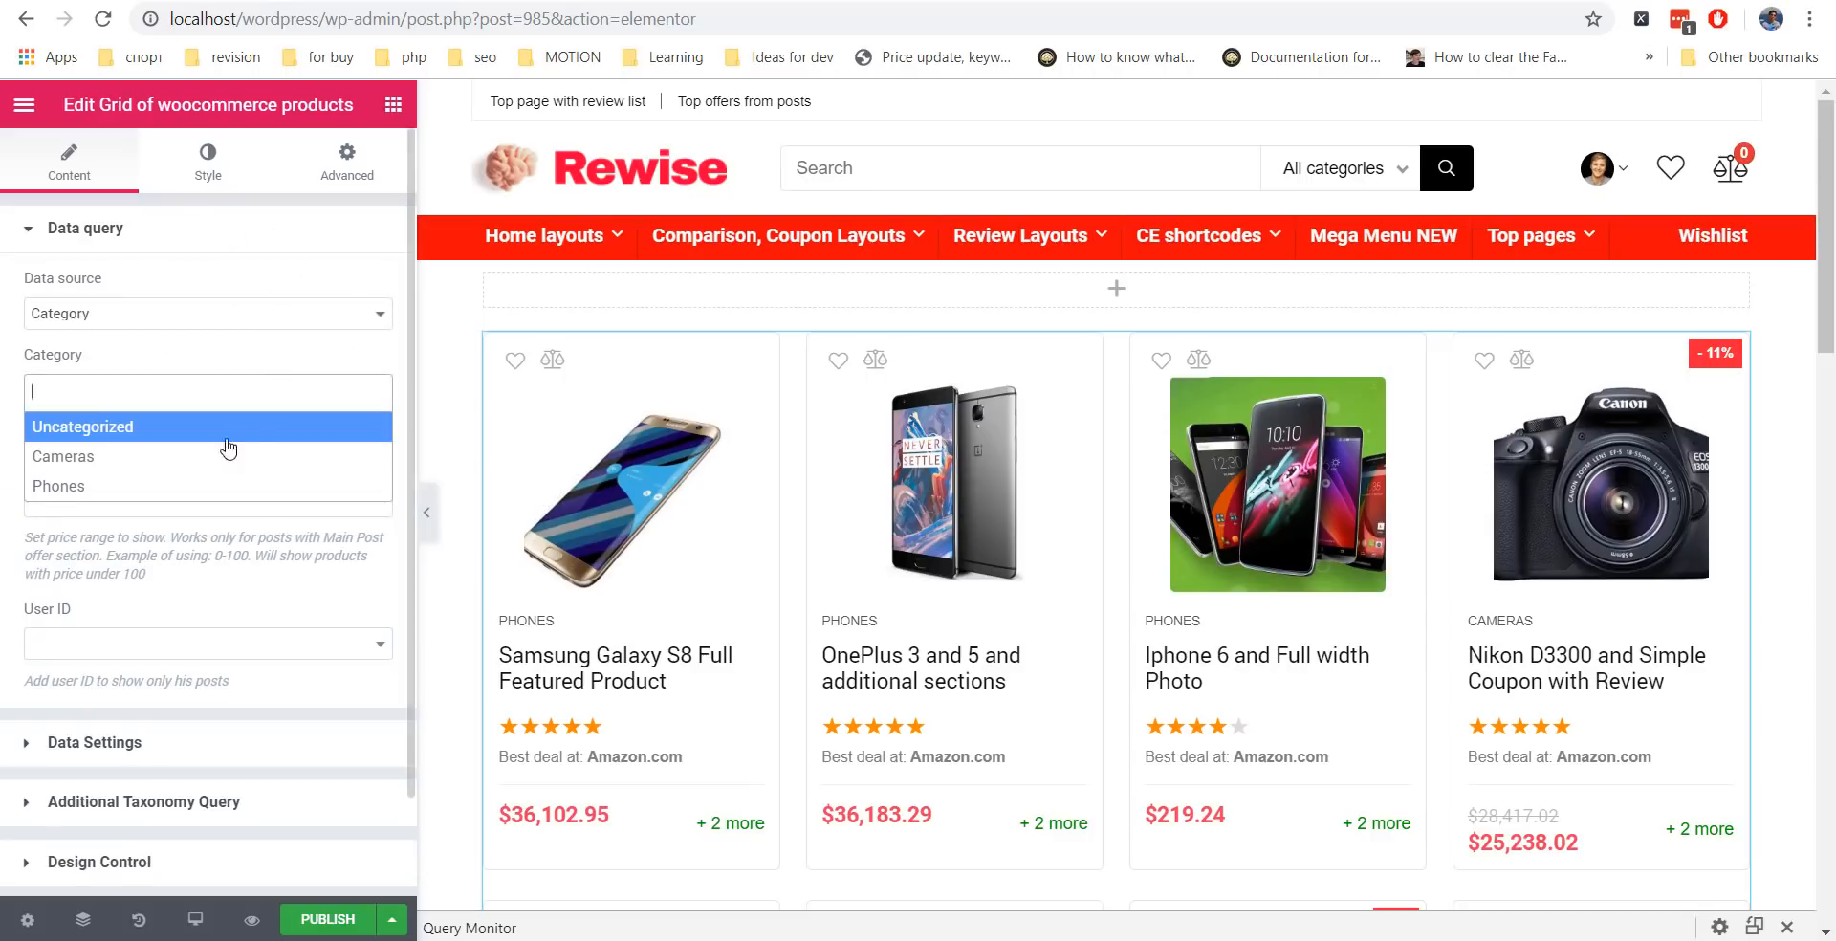
left_click(225, 456)
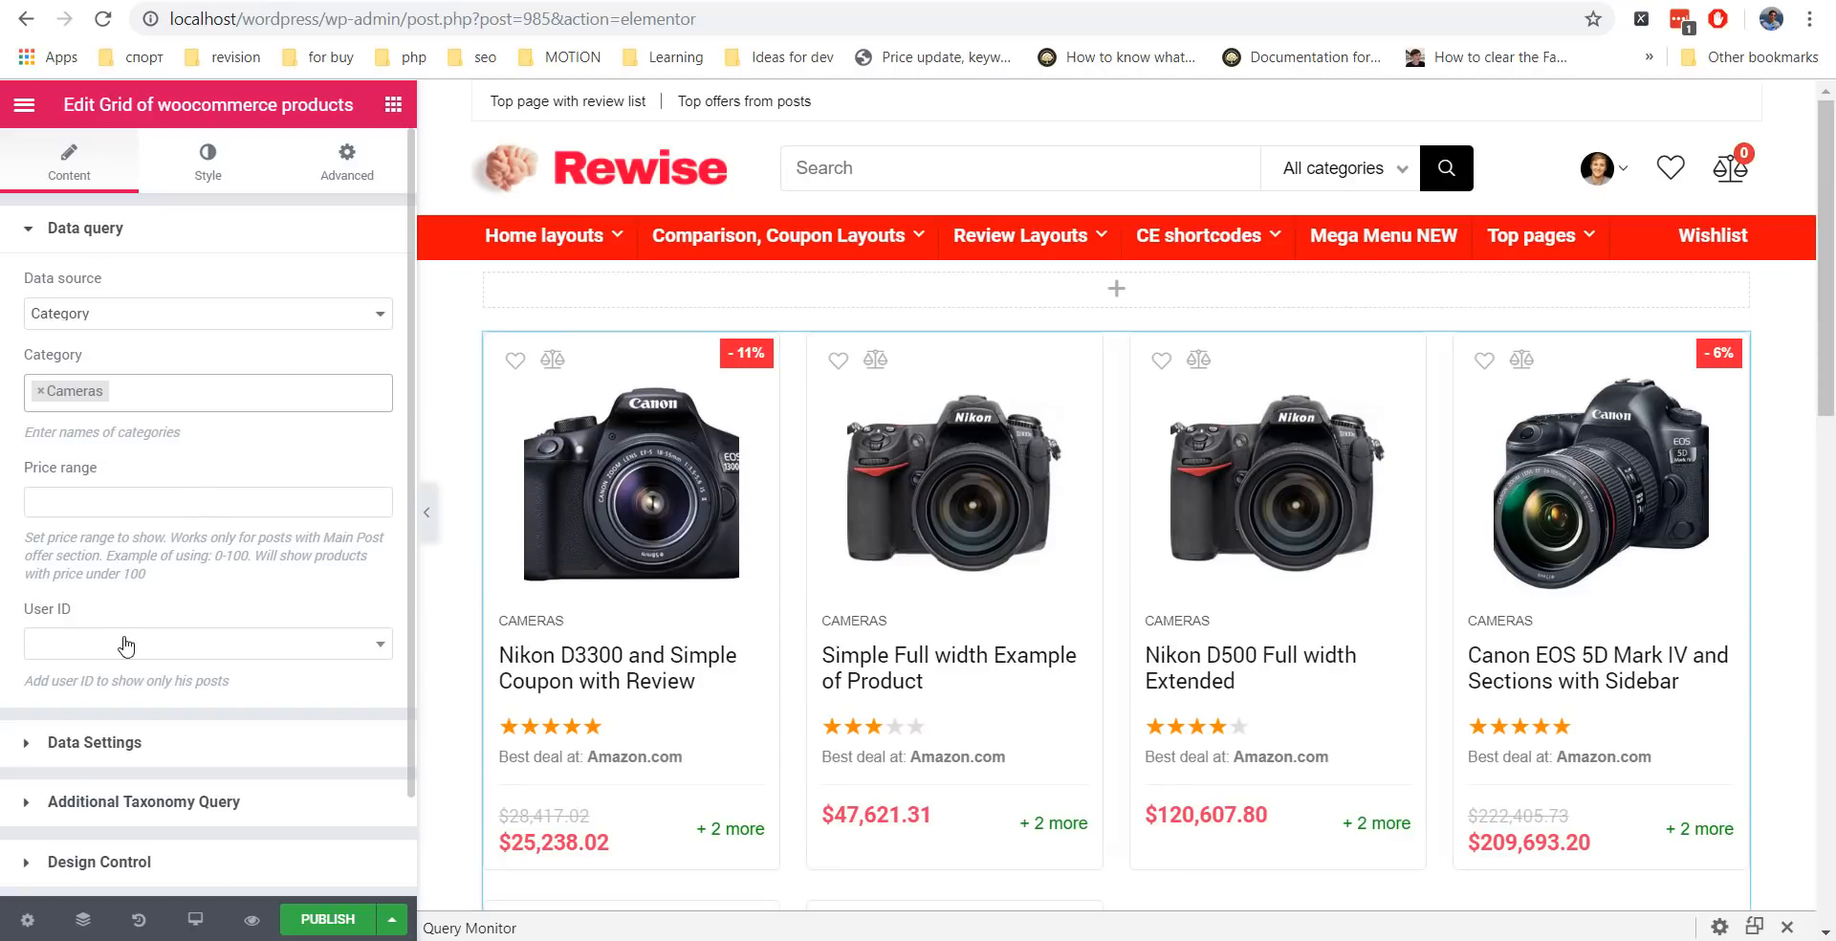
left_click(40, 392)
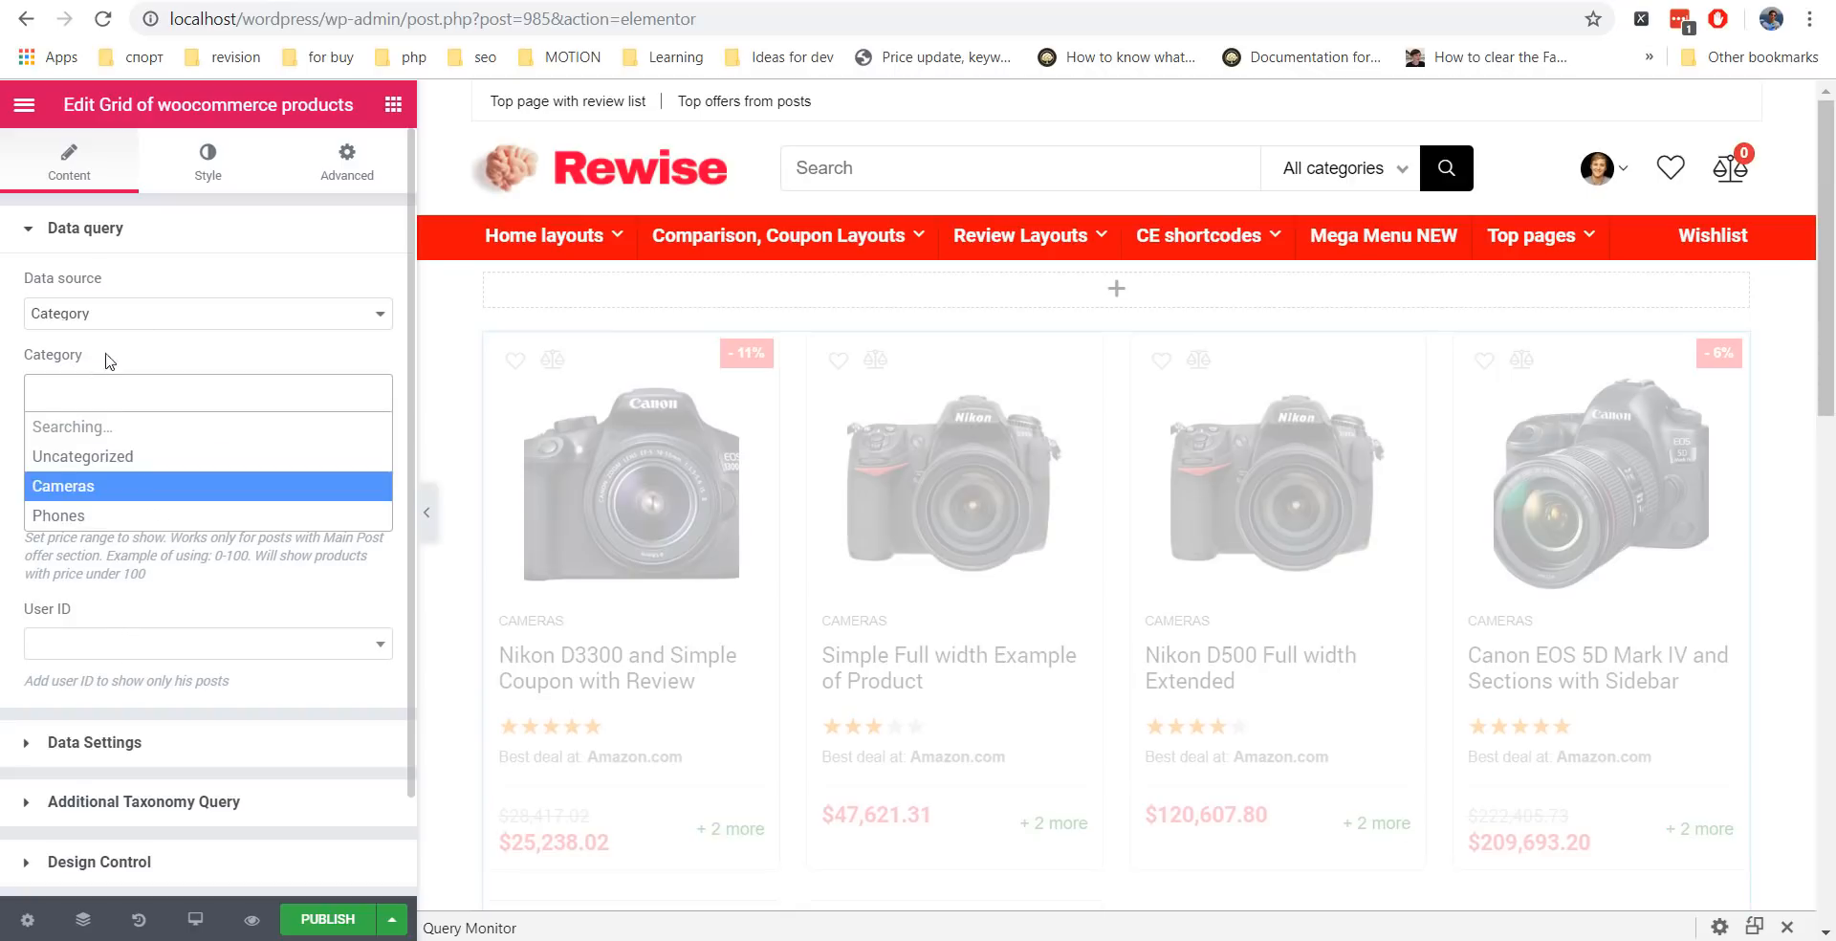
Try the Type Of Products data source, then switch back to Category.
left_click(168, 315)
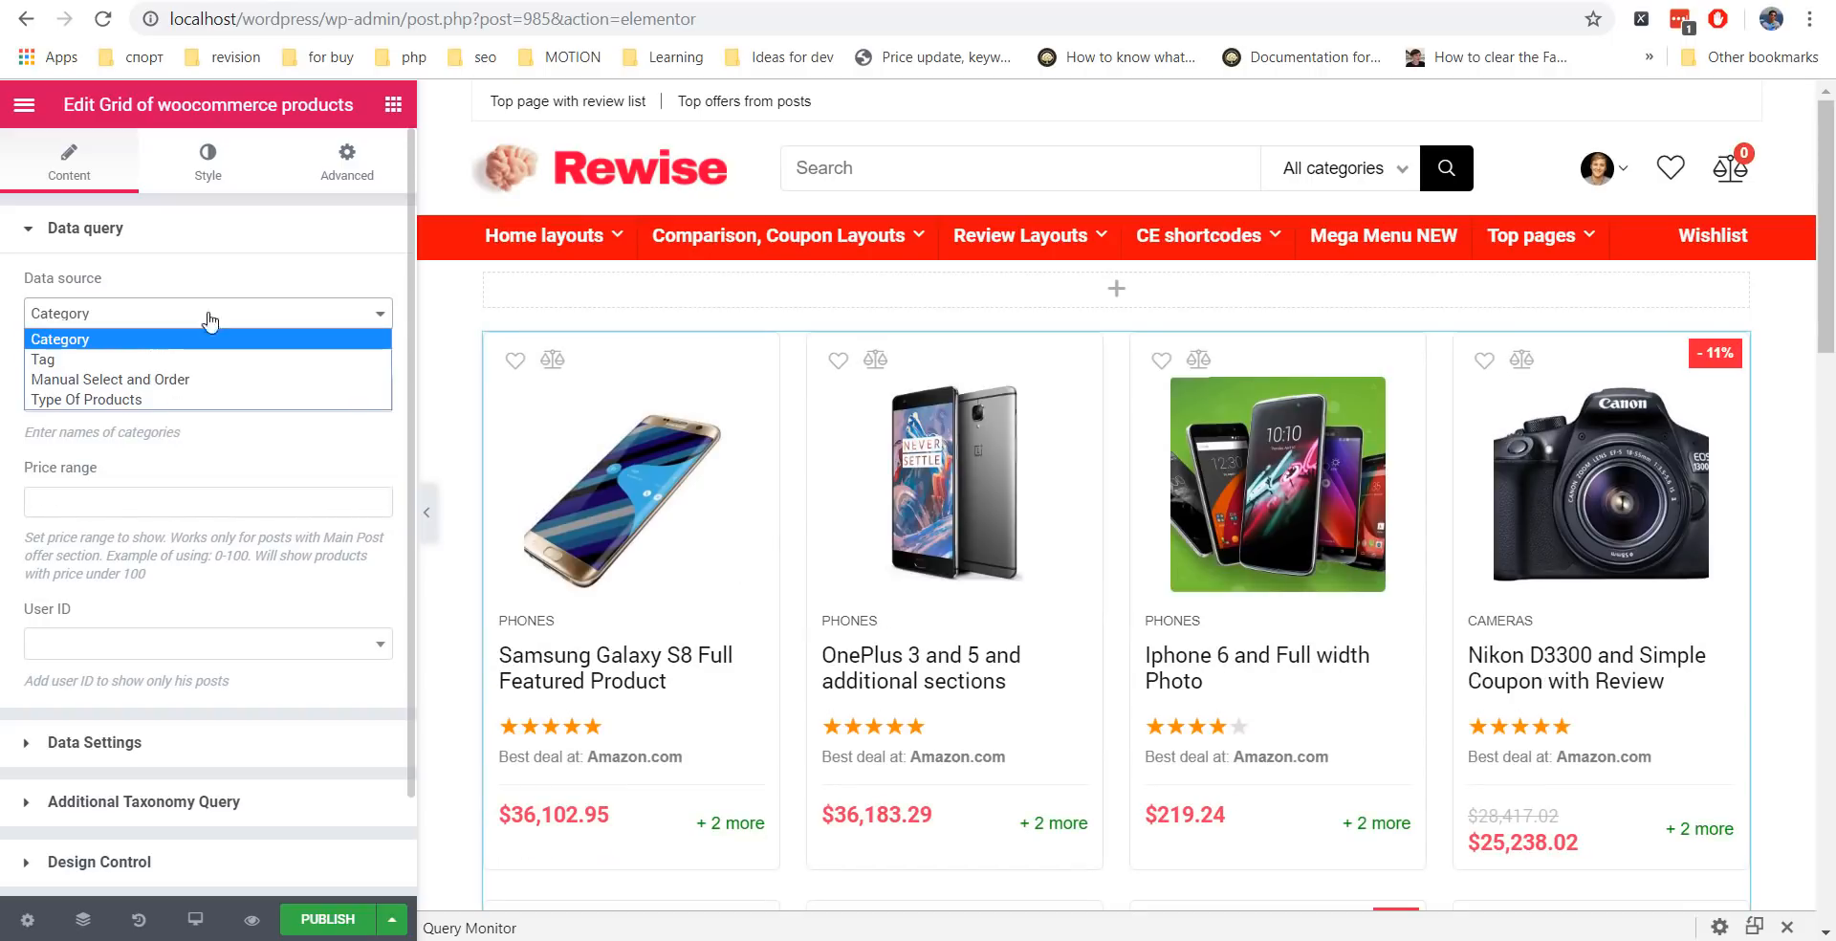
left_click(167, 401)
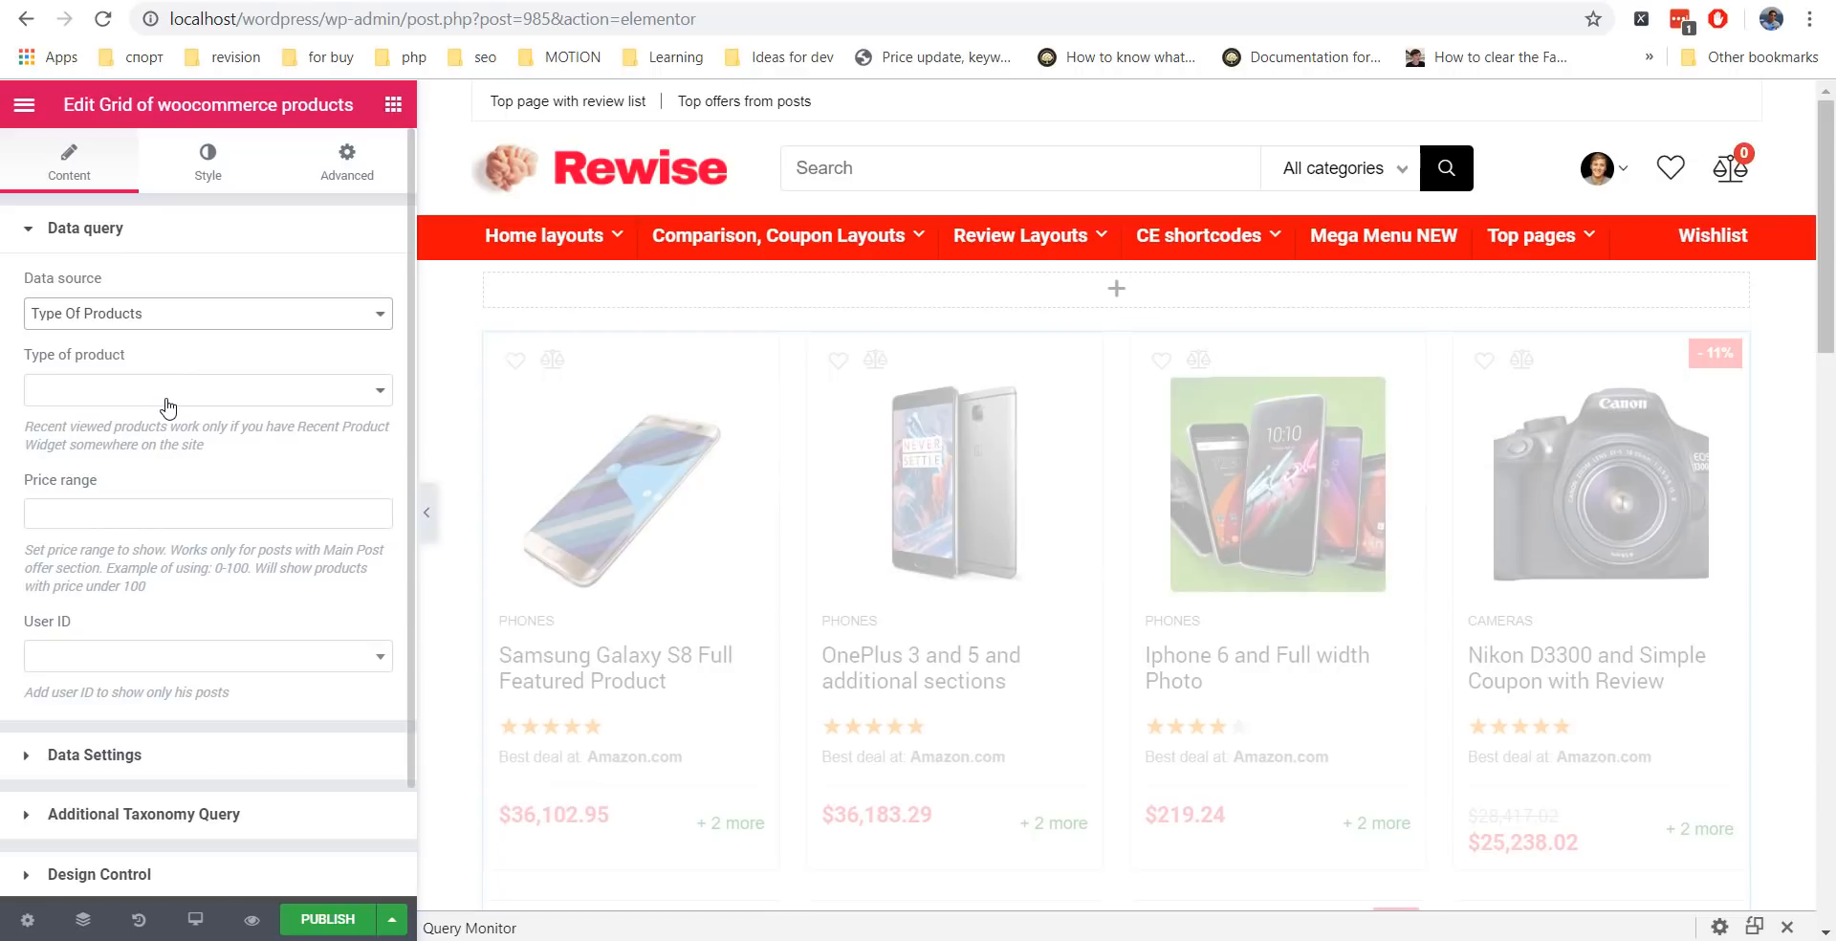
left_click(167, 401)
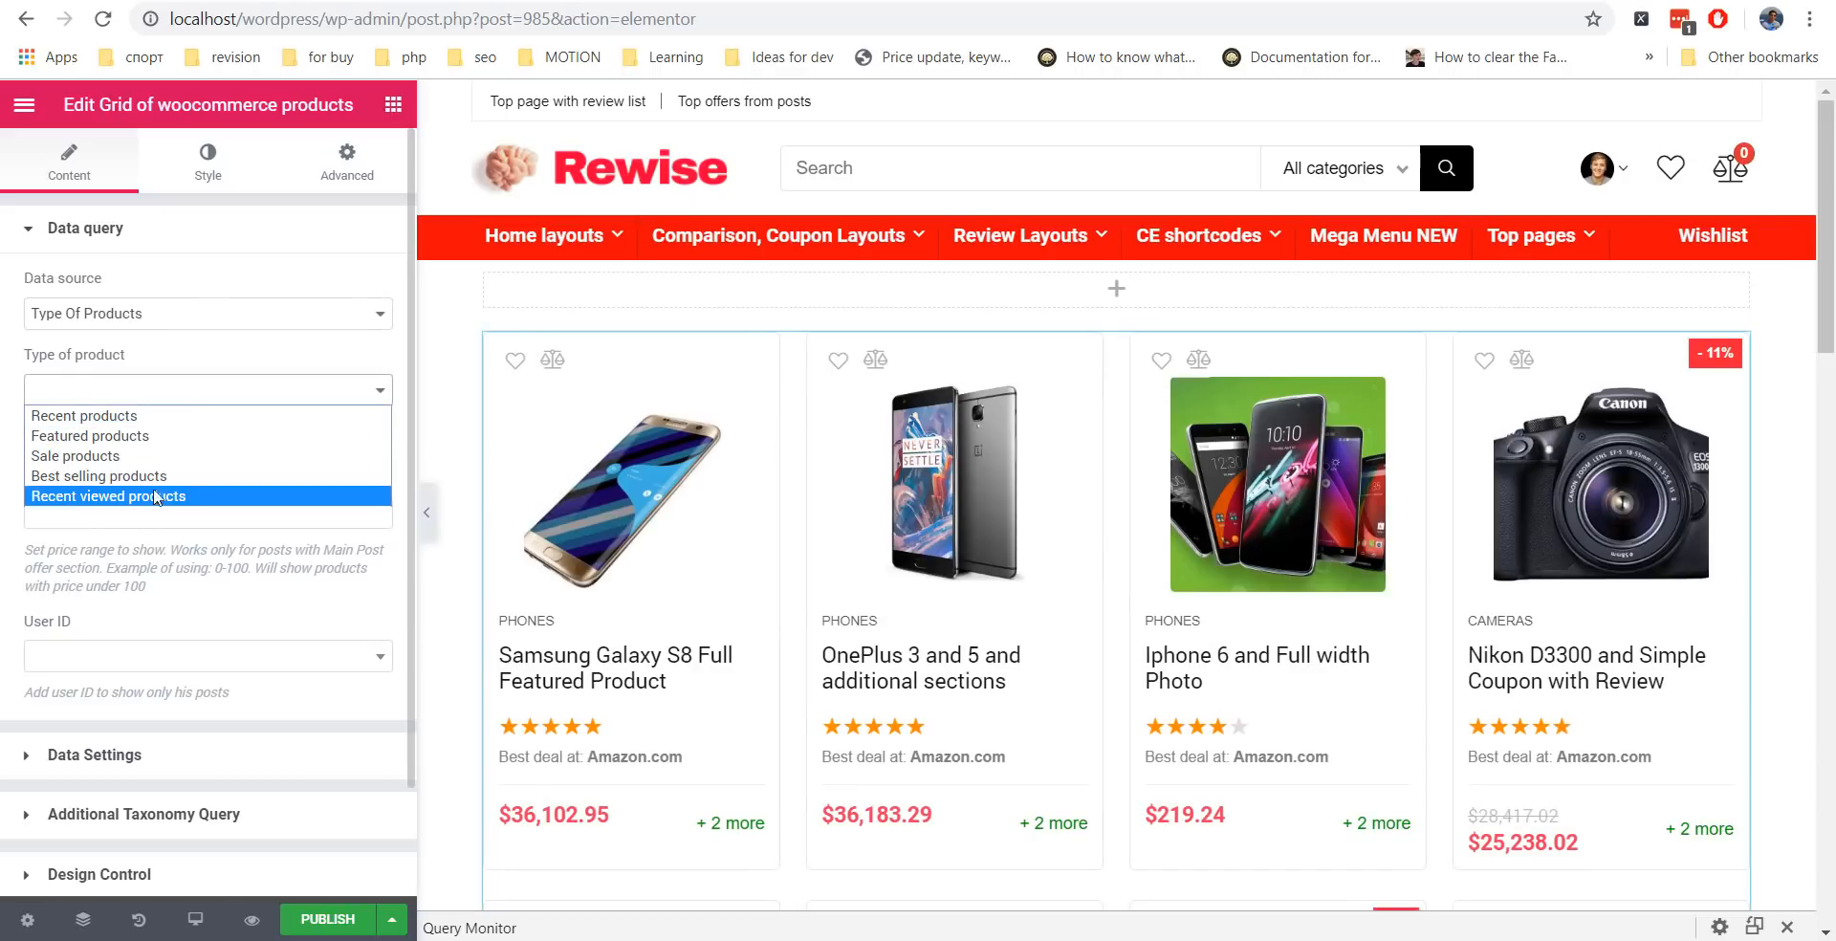
left_click(177, 315)
left_click(172, 339)
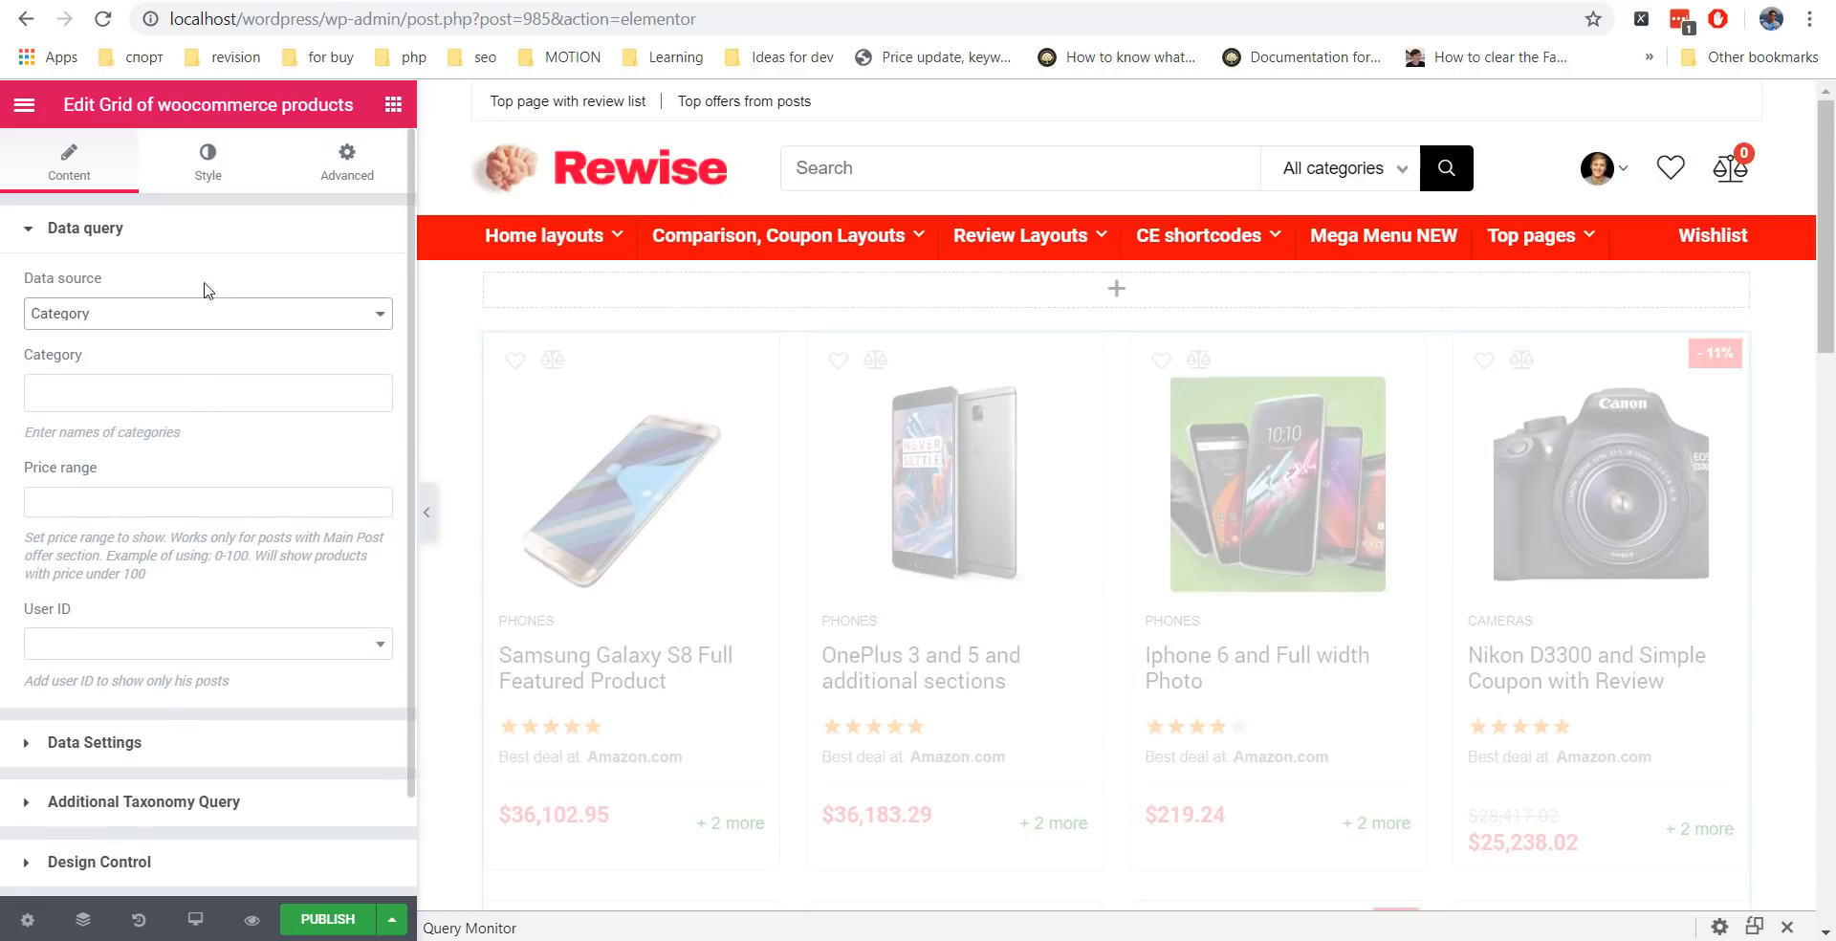
left_click(195, 239)
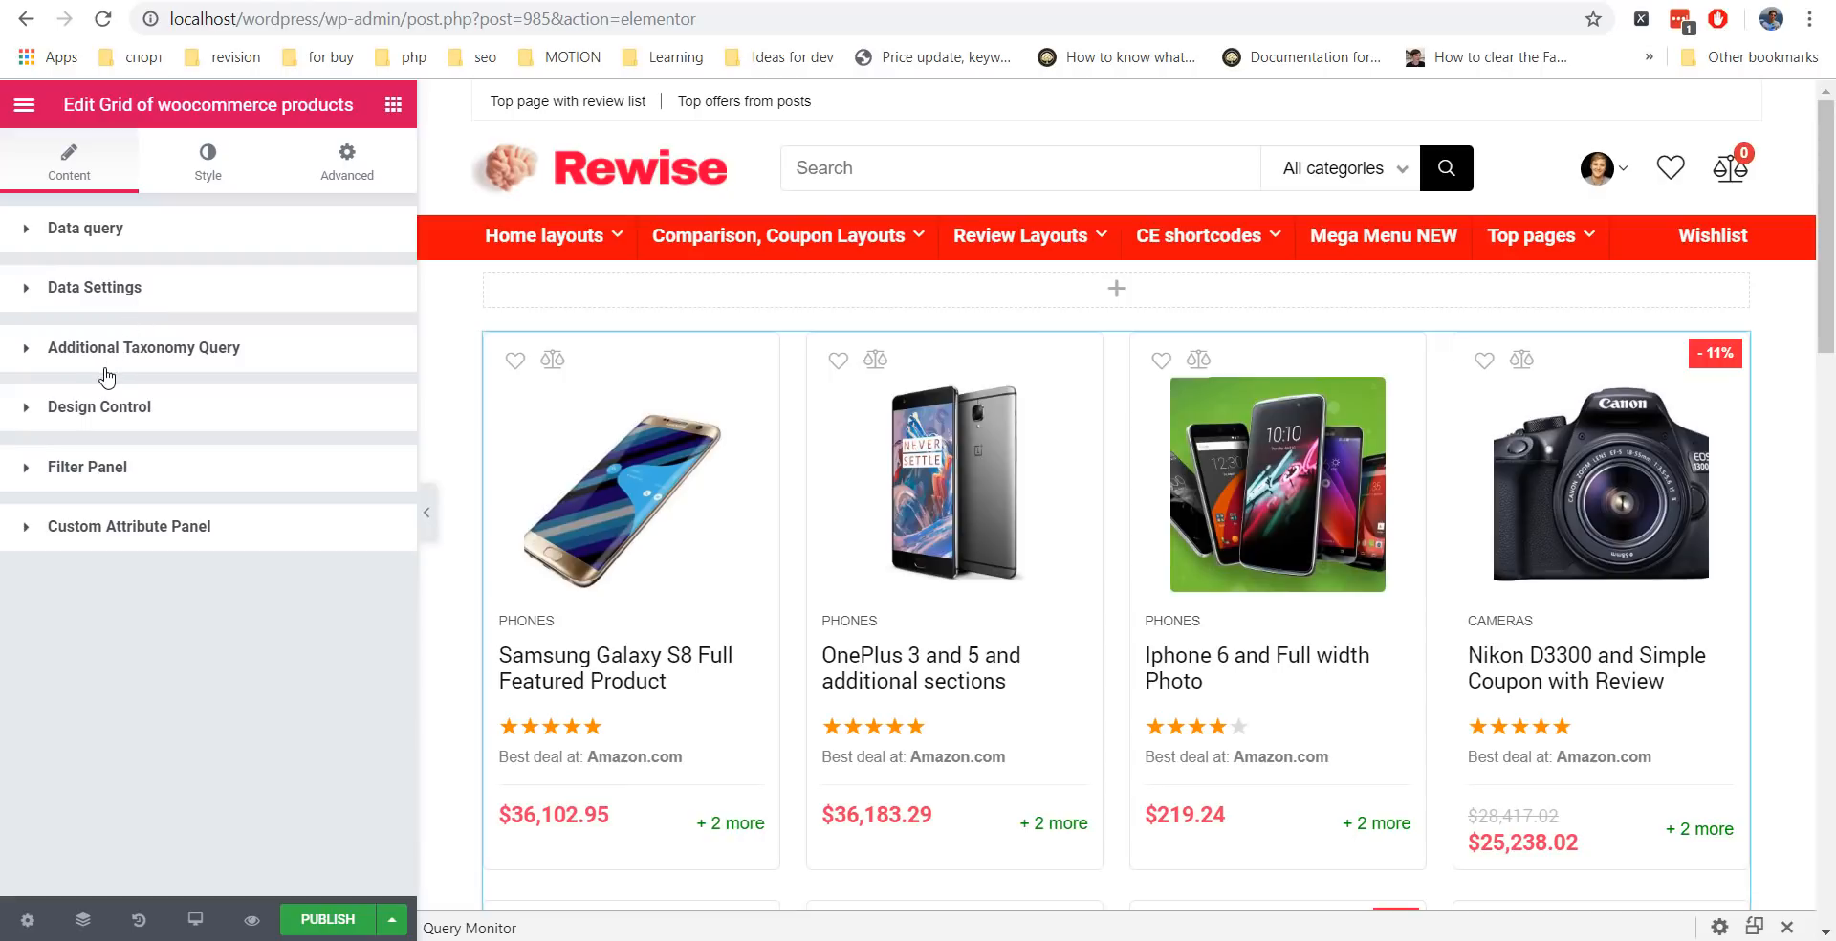
Set the Additional Taxonomy Query's taxonomy slug to Product tags.
left_click(181, 352)
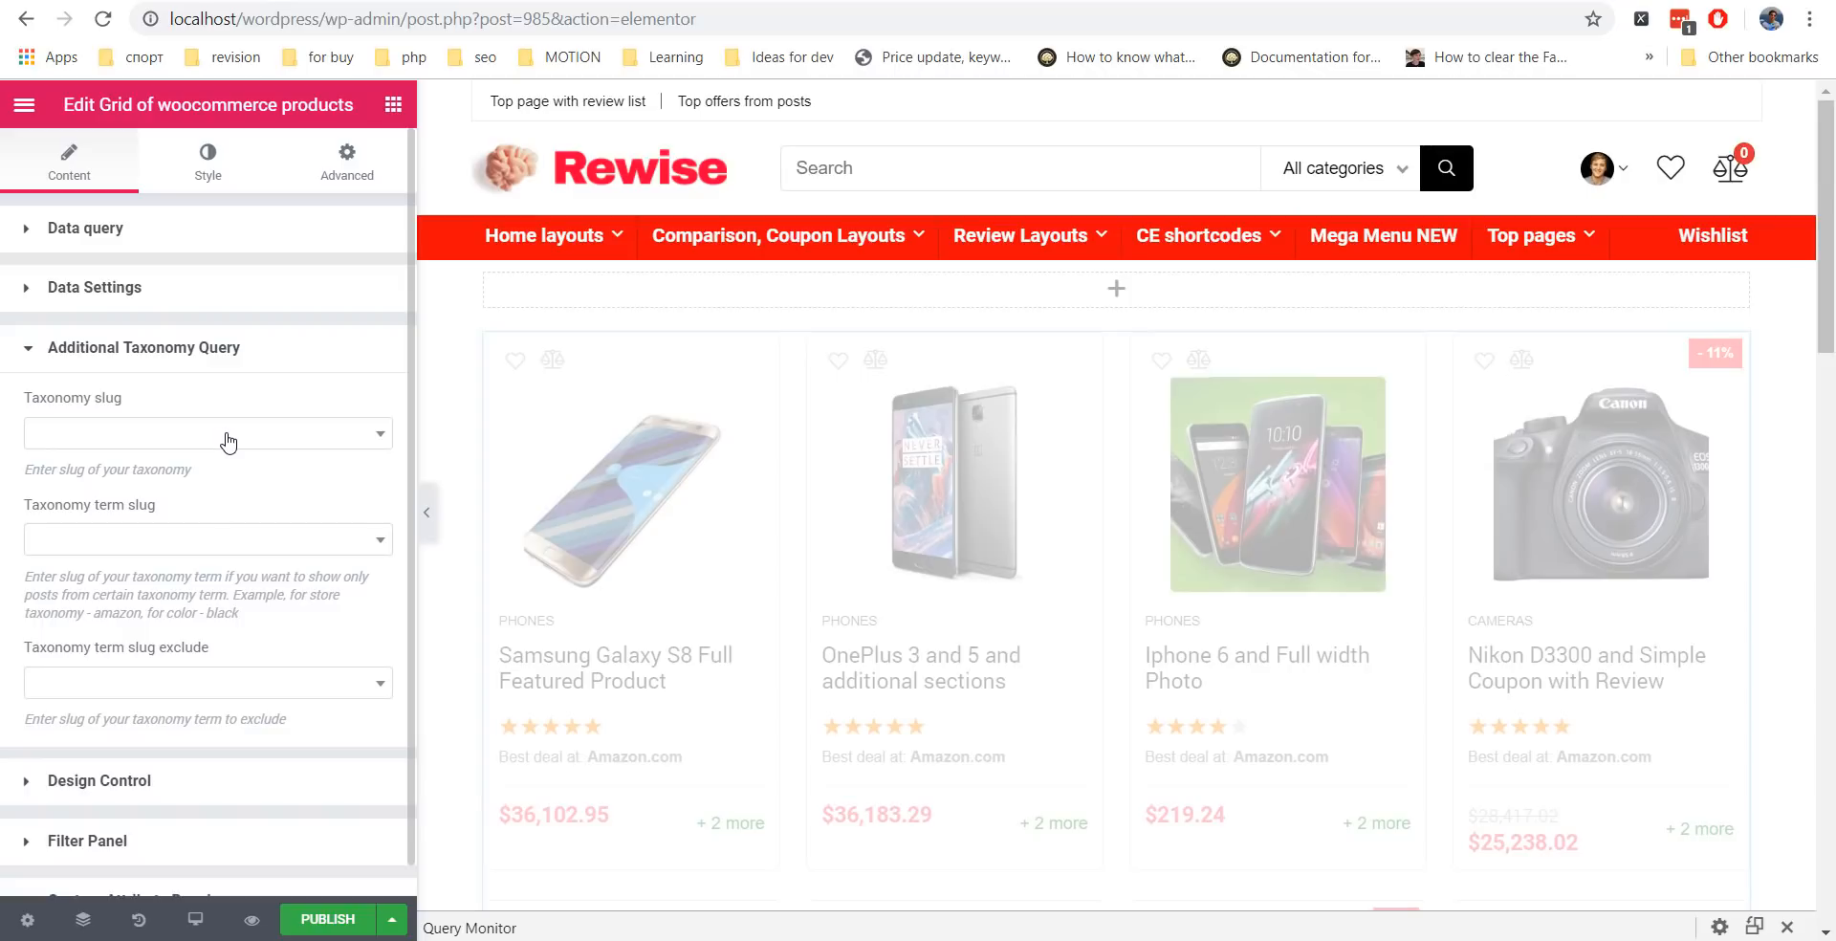
left_click(228, 435)
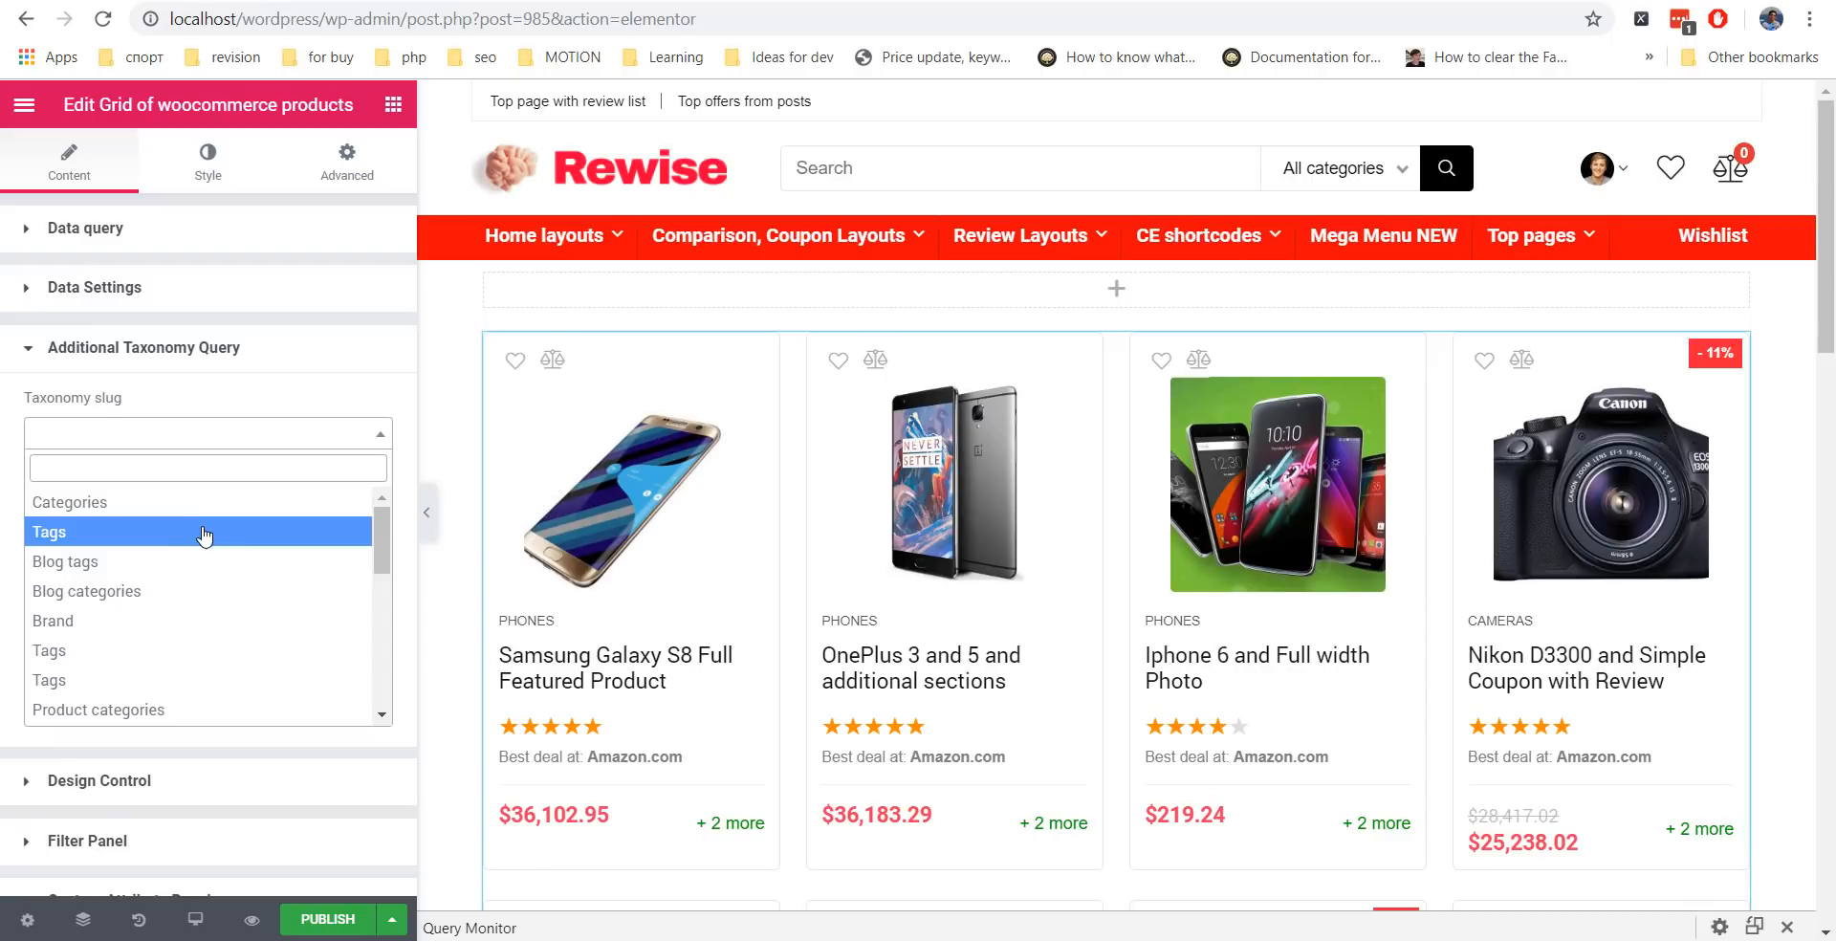
scroll(198, 559, "down", 1)
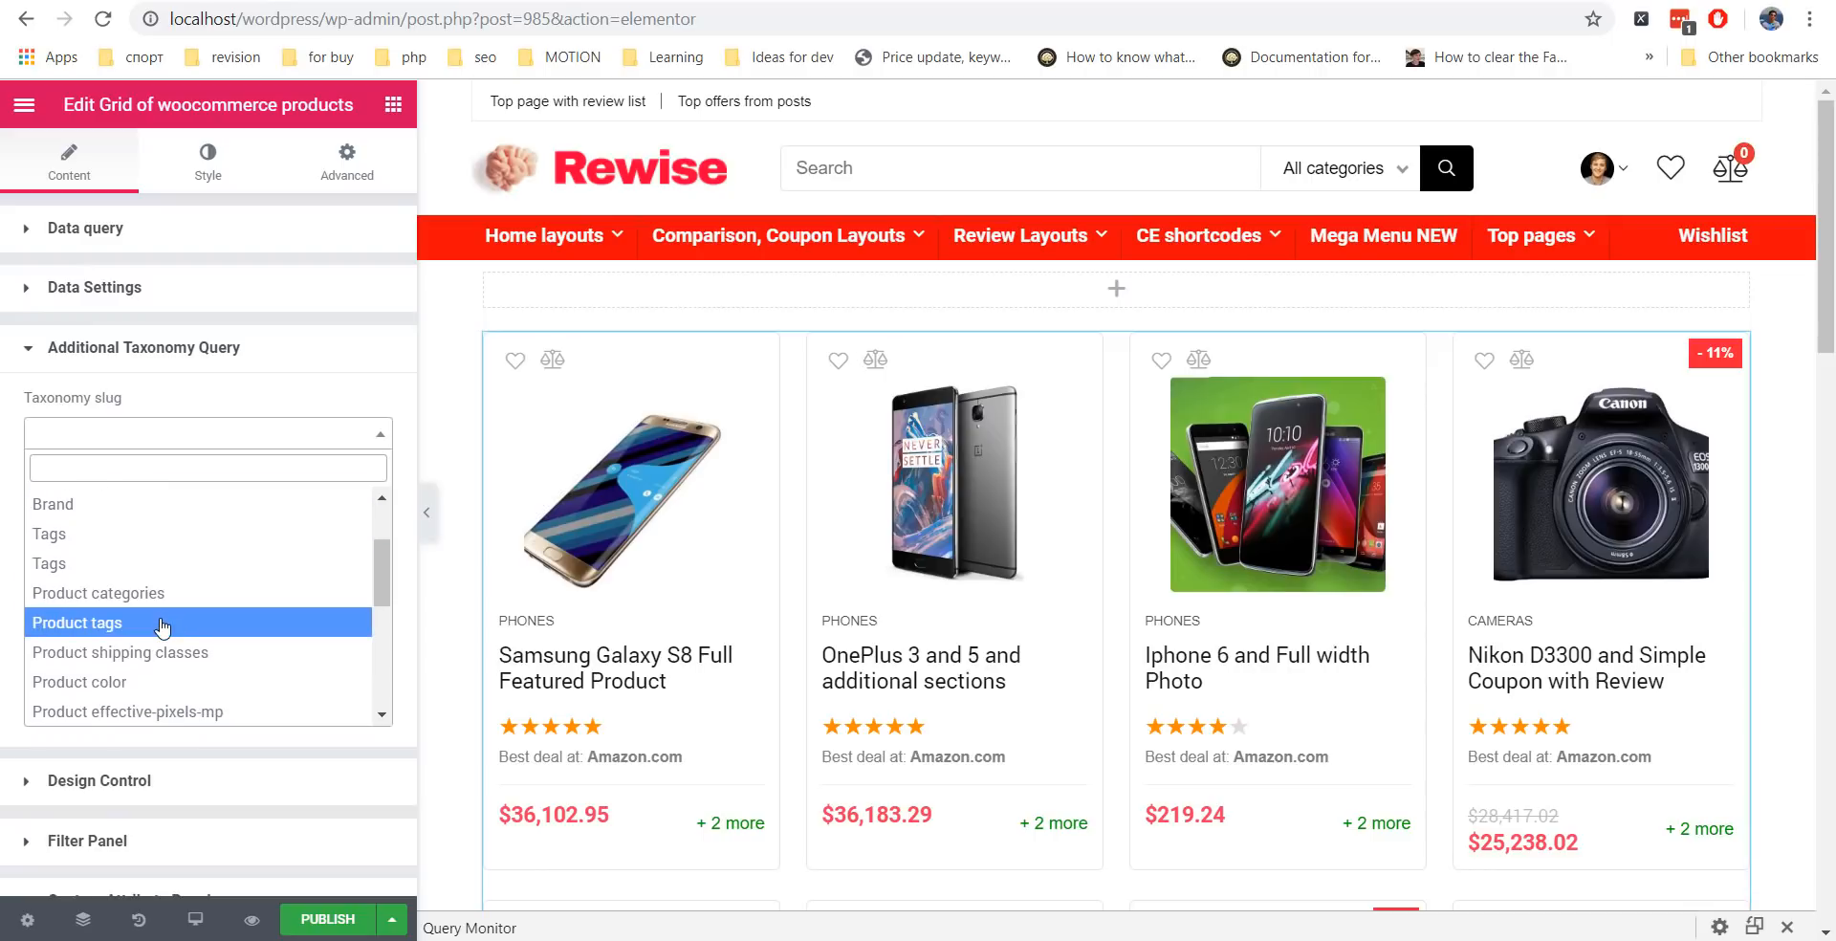
left_click(164, 628)
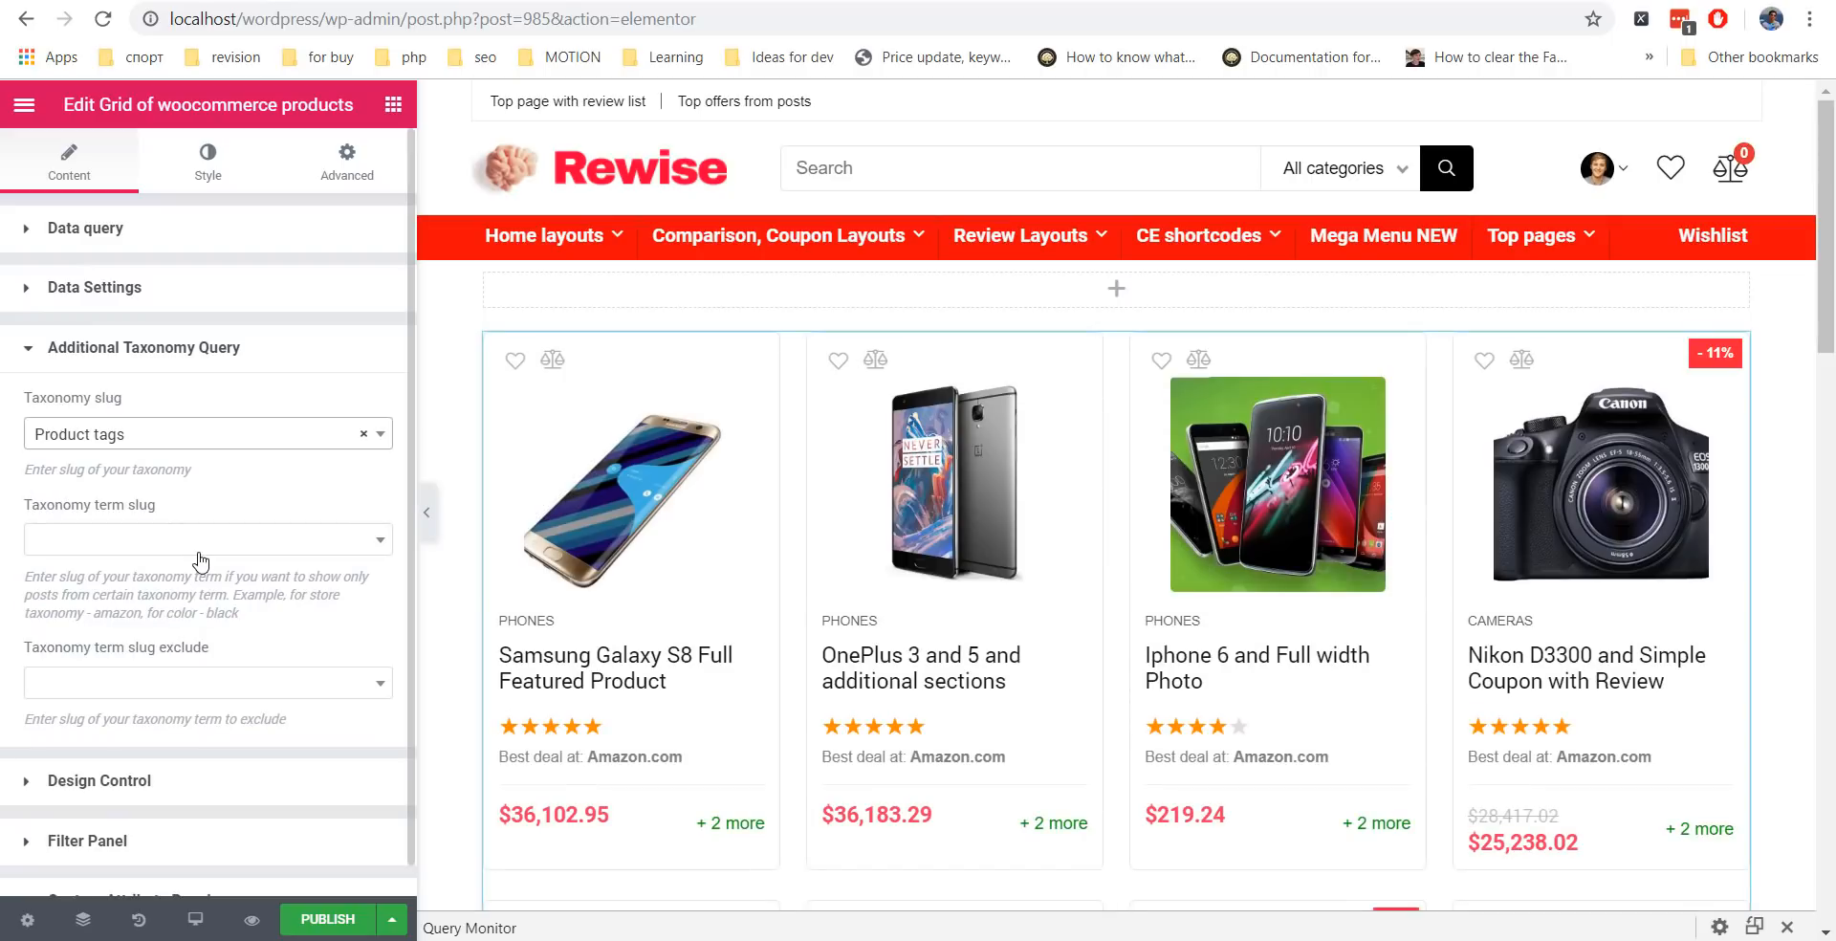
left_click(211, 347)
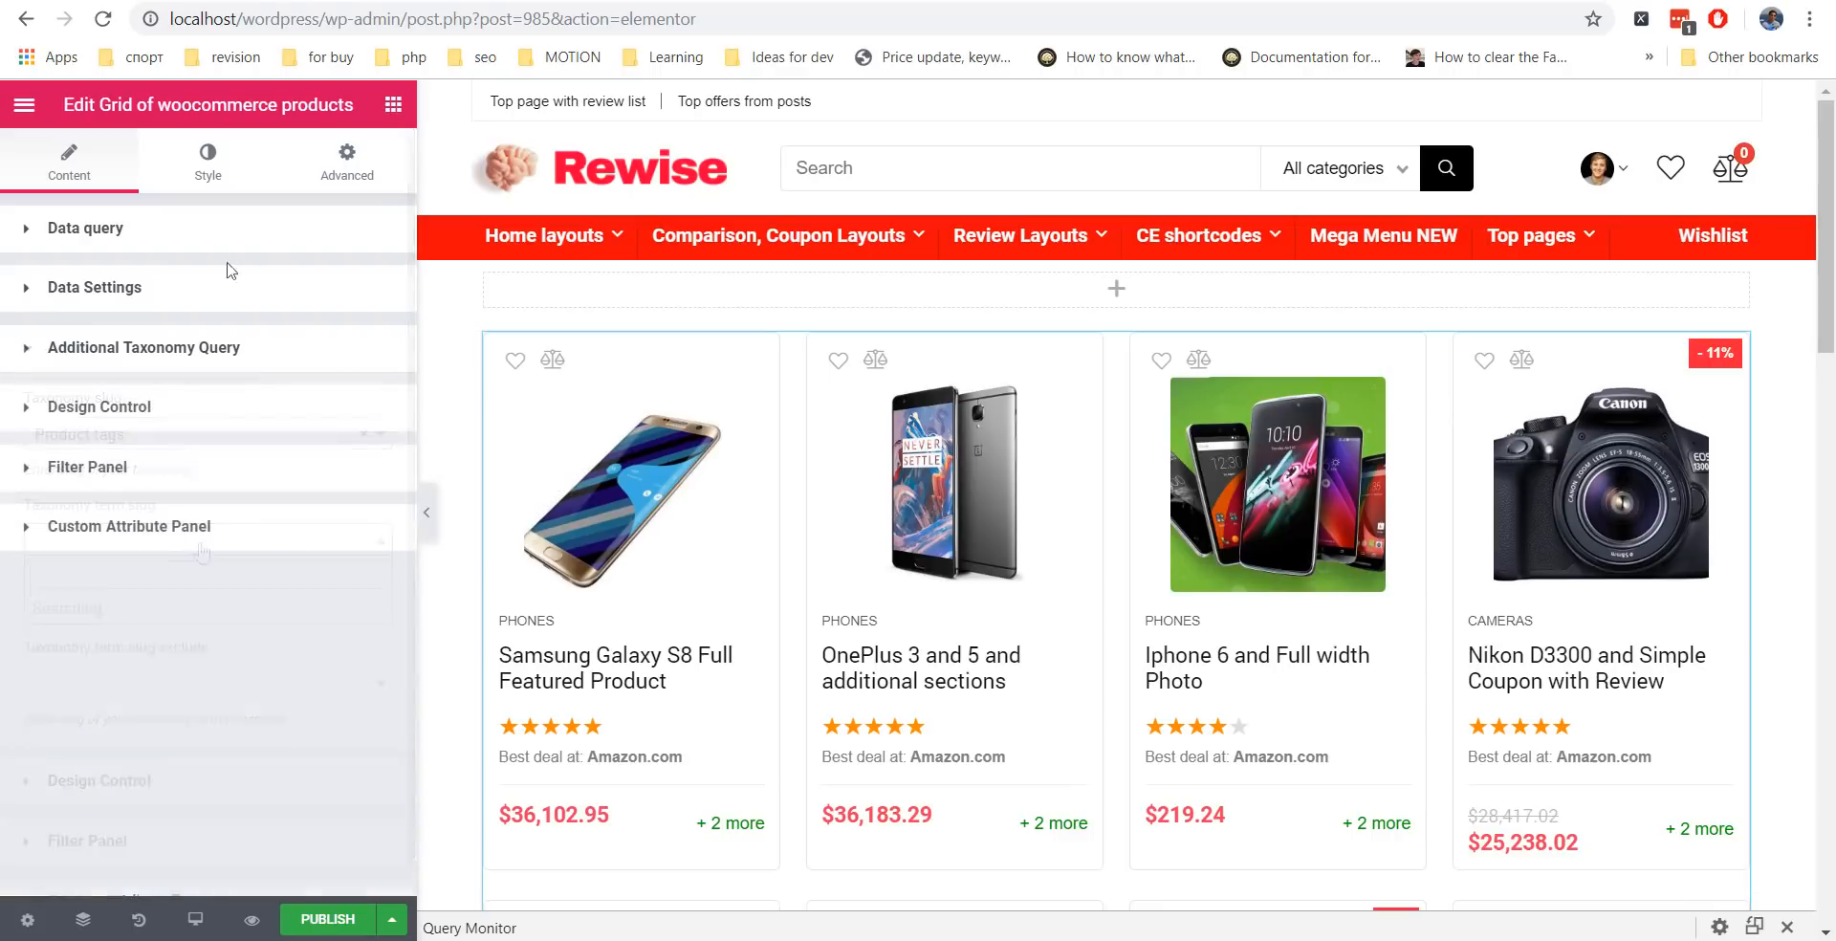
left_click(212, 296)
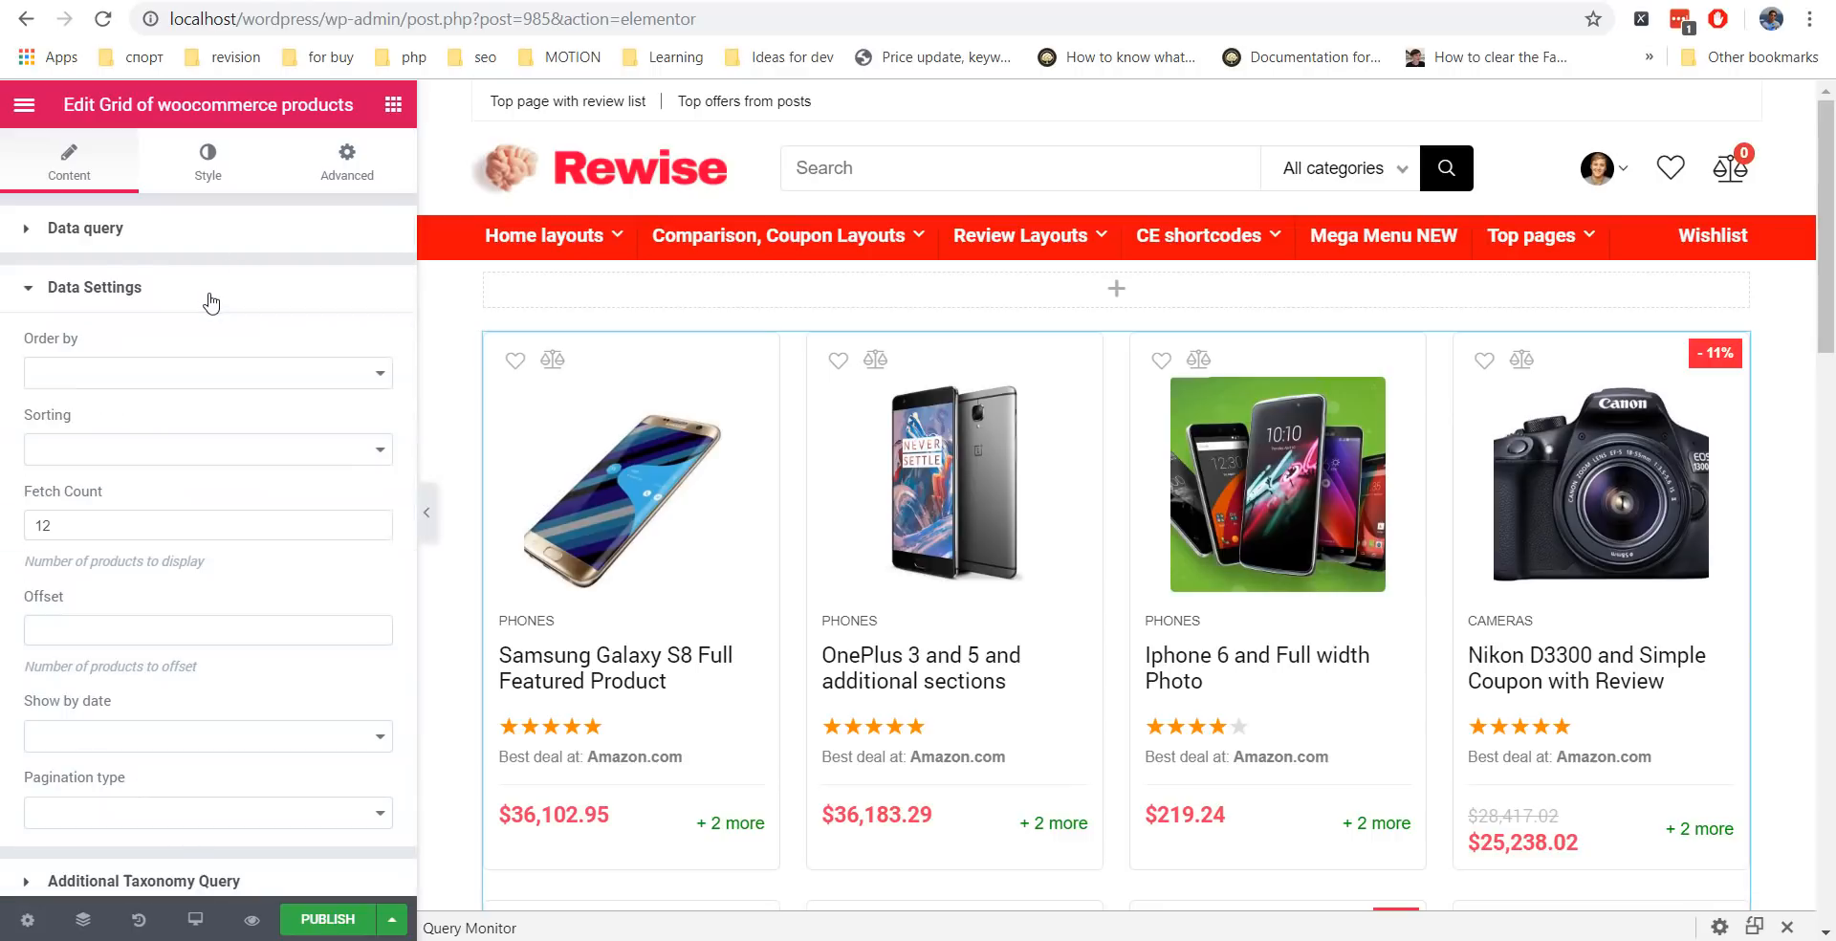
left_click(309, 380)
left_click(305, 383)
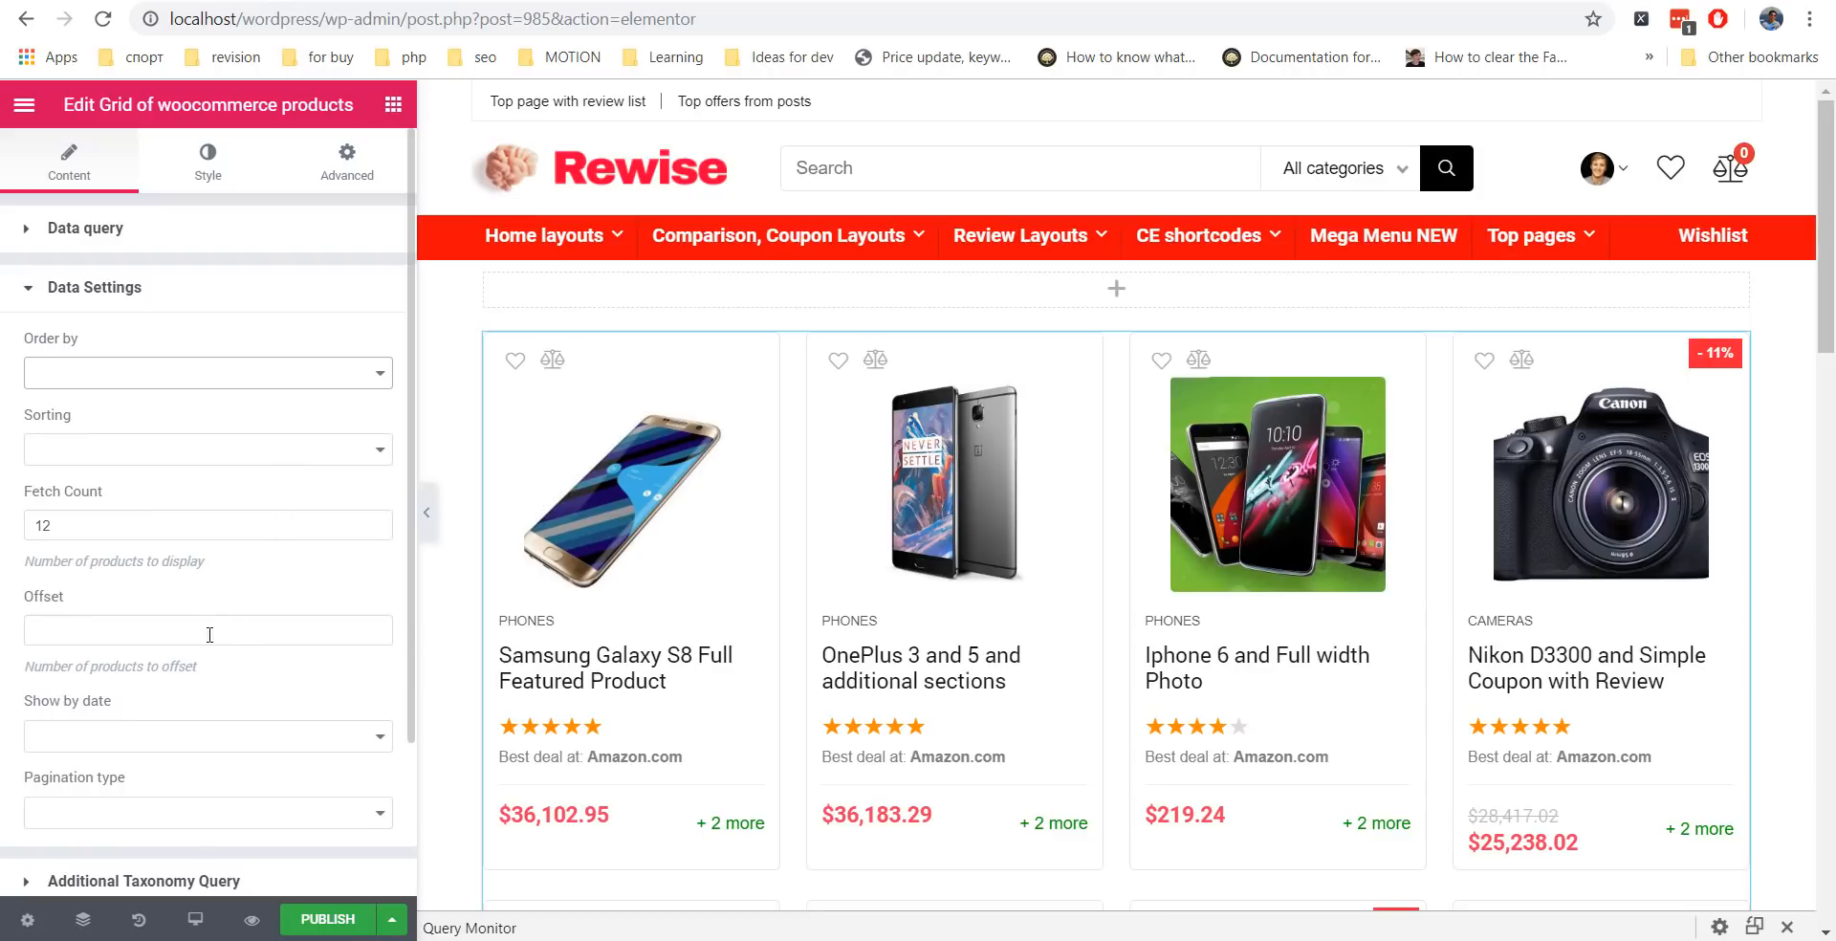
scroll(210, 635, "down", 3)
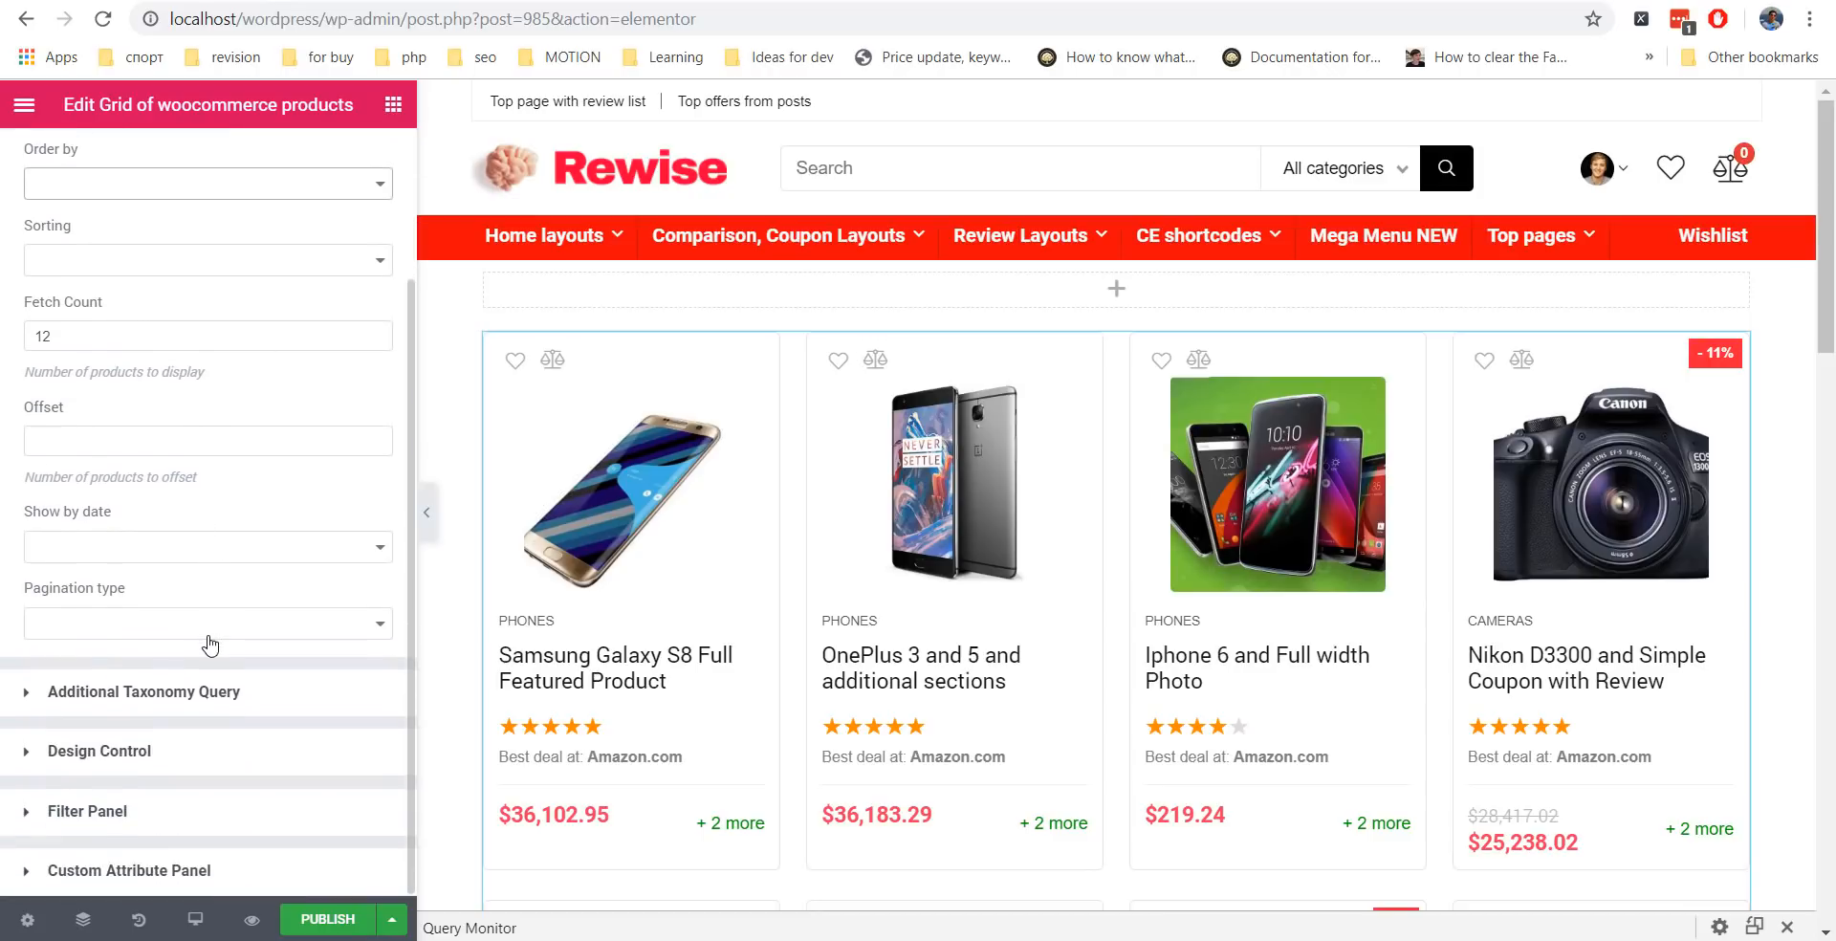
left_click(214, 633)
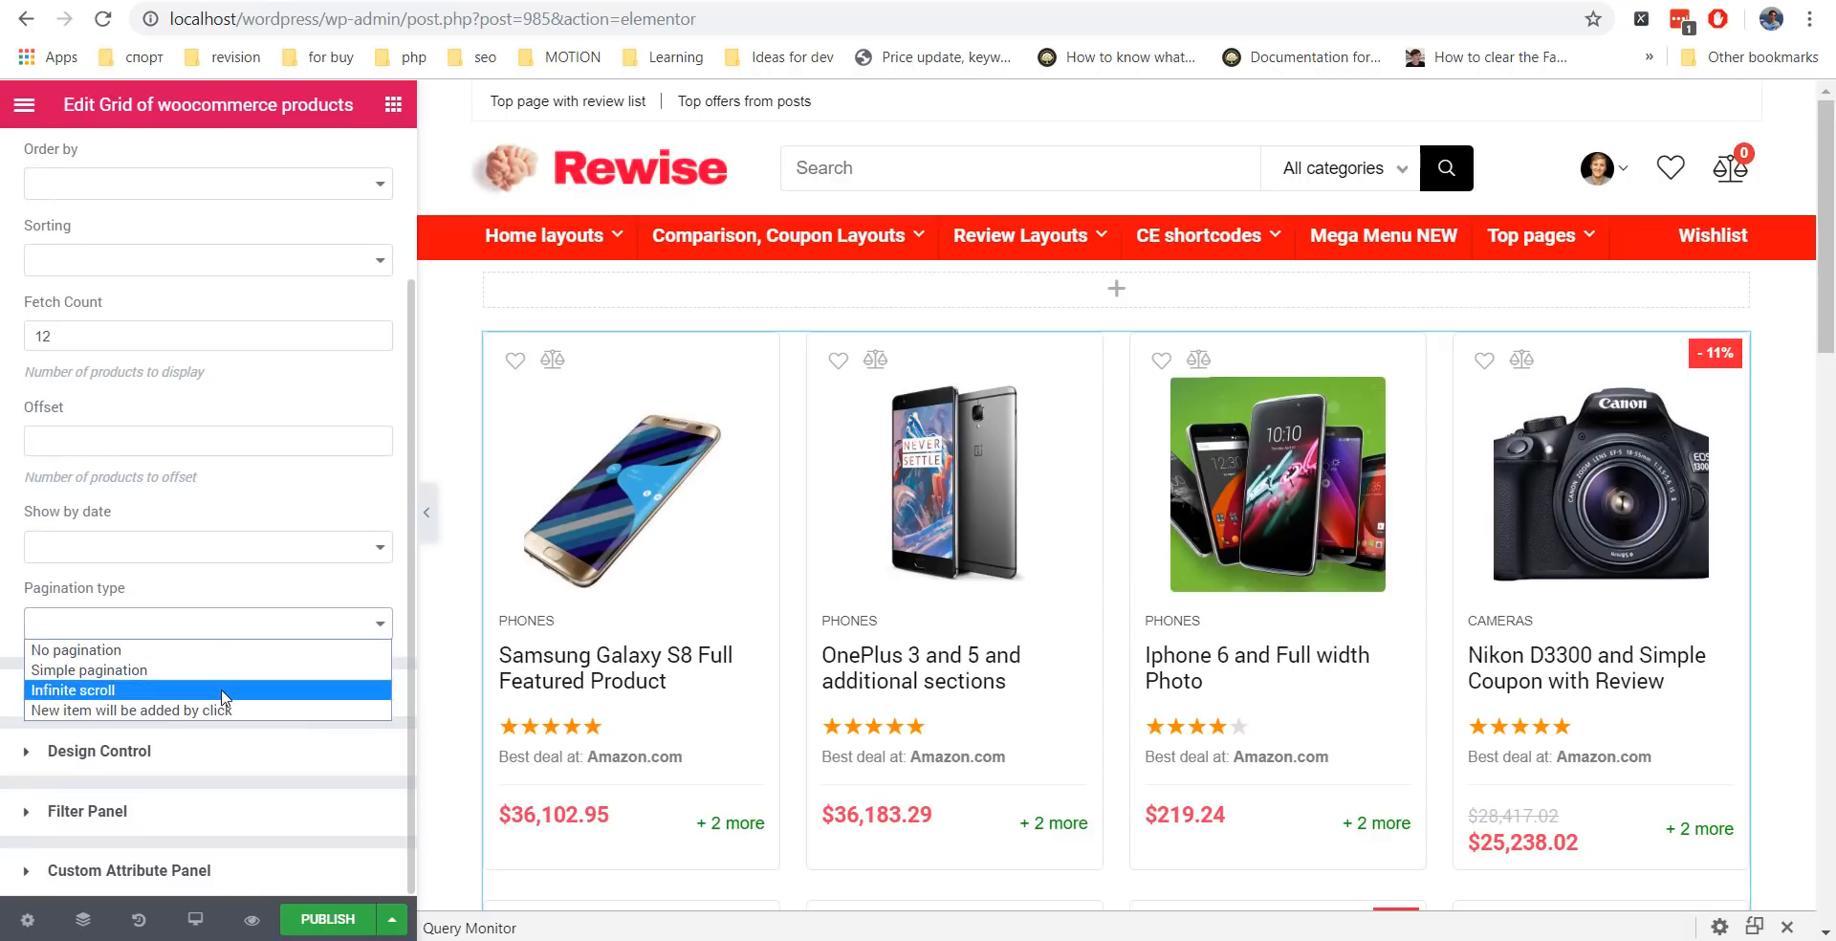
left_click(247, 604)
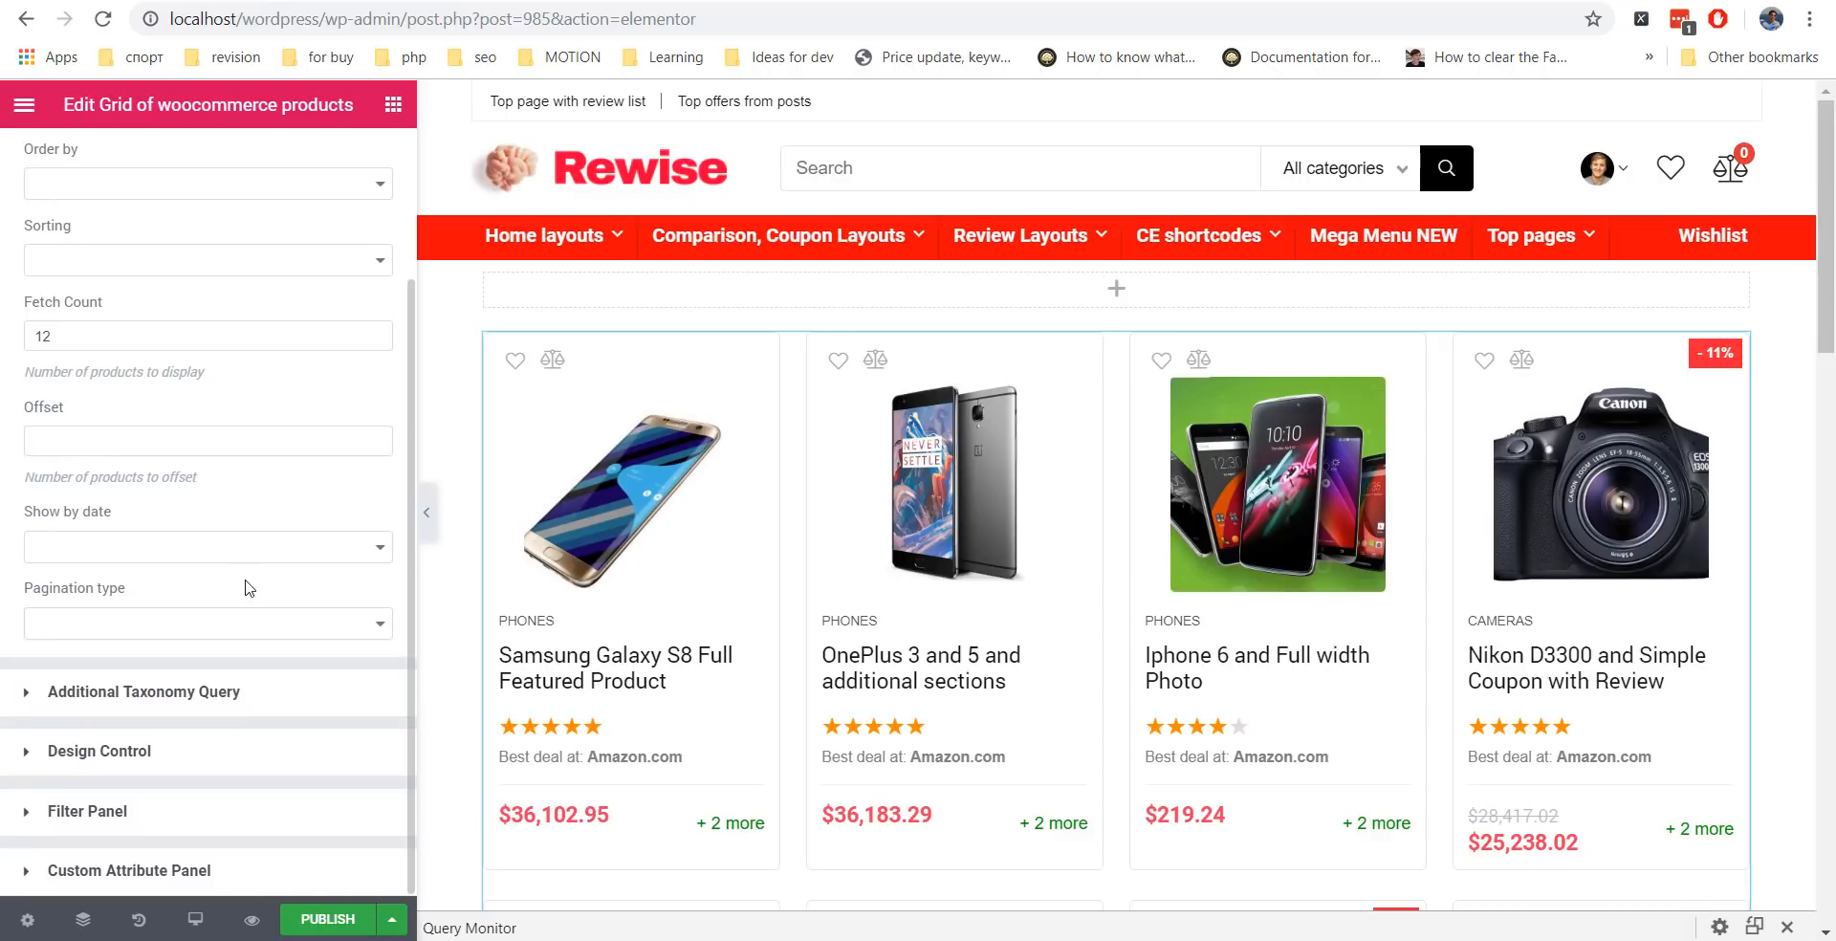
scroll(248, 574, "up", 3)
left_click(167, 297)
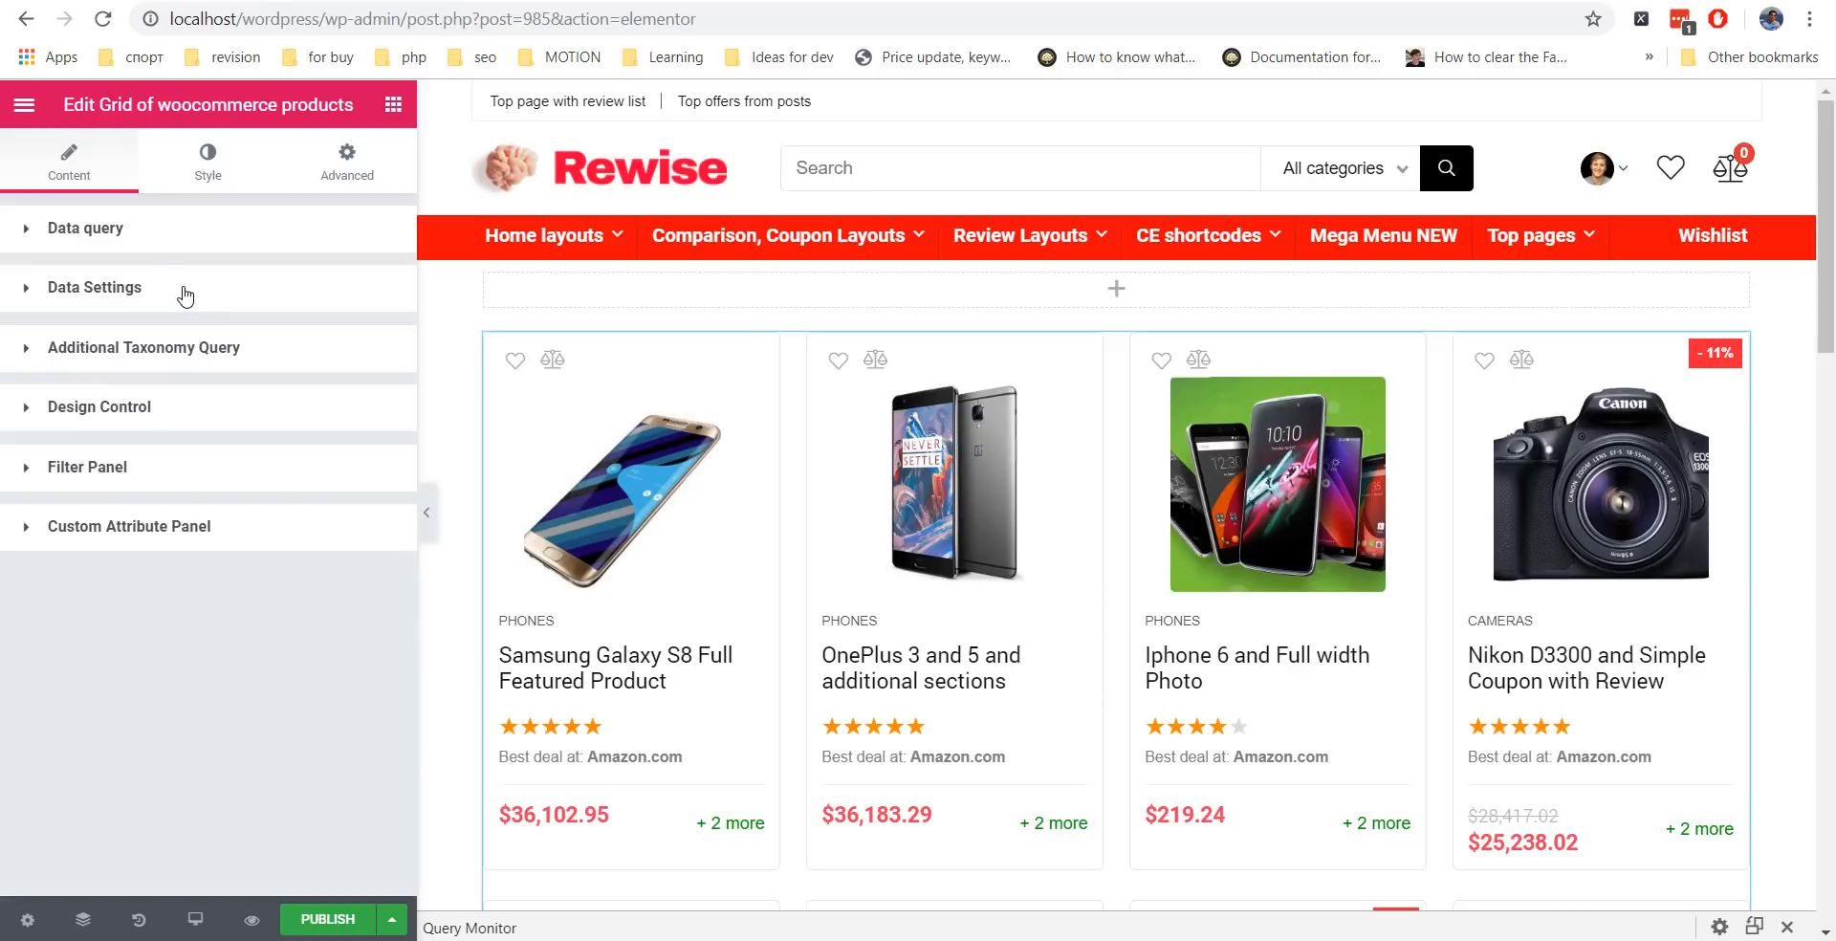
Colour the product titles dark green in the grid's Style settings.
left_click(220, 180)
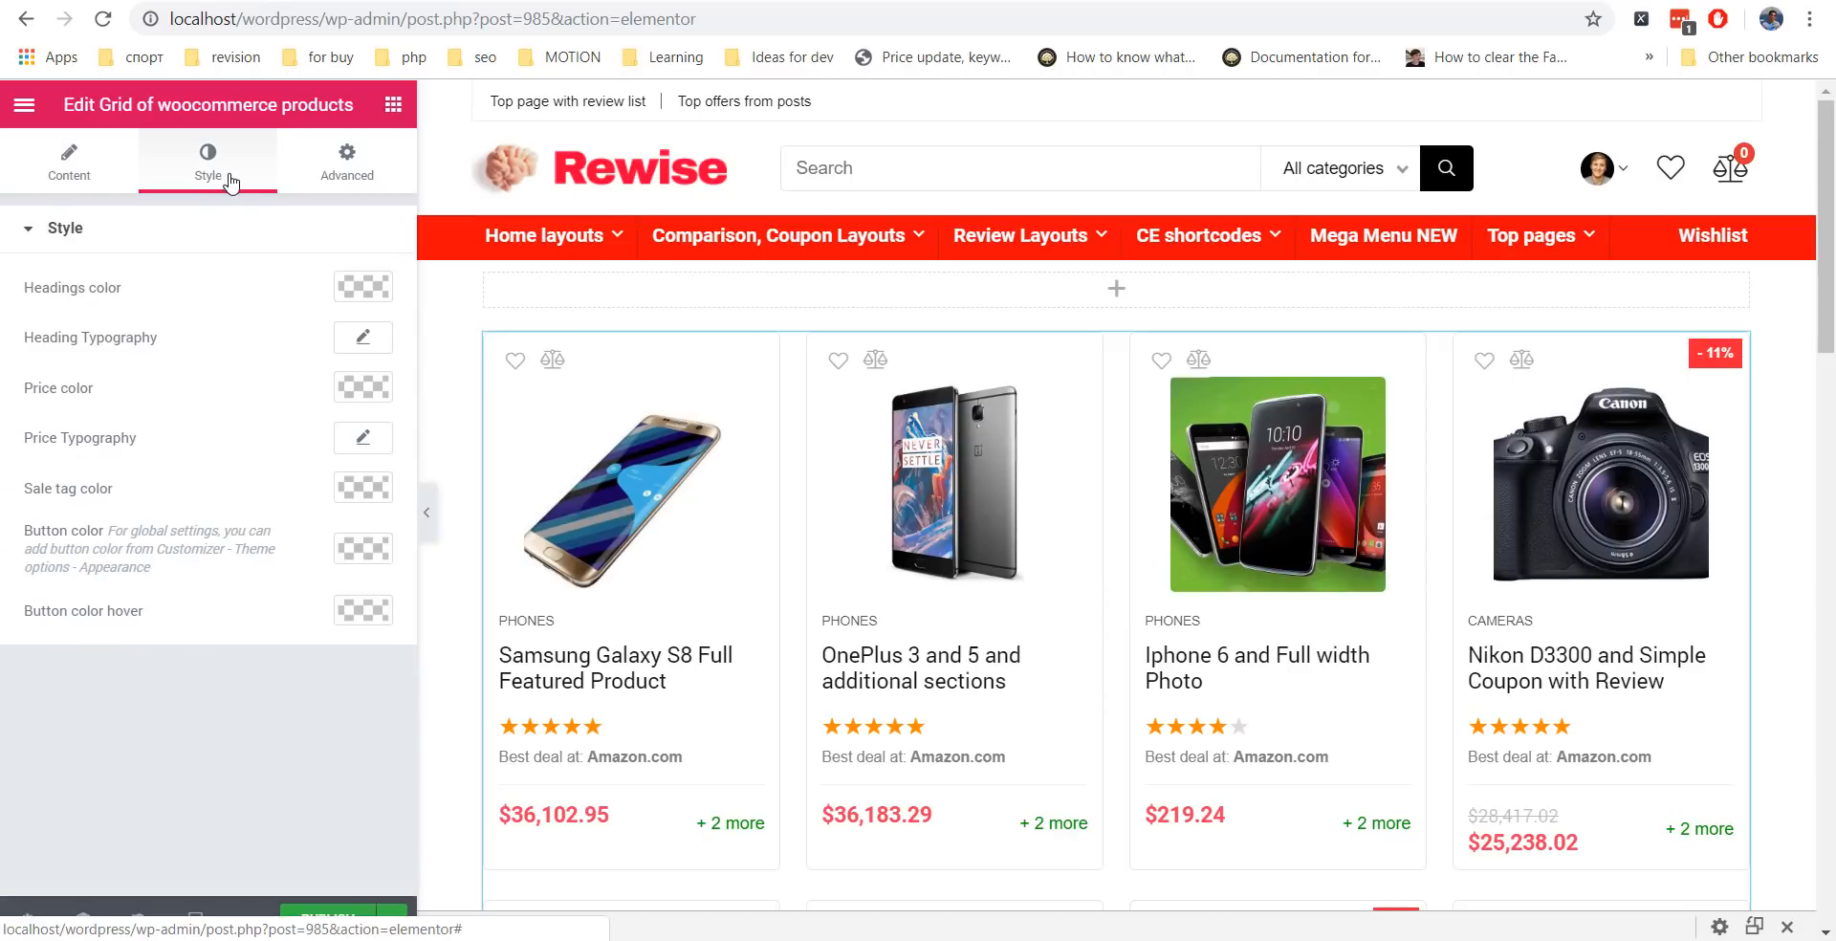
left_click(354, 288)
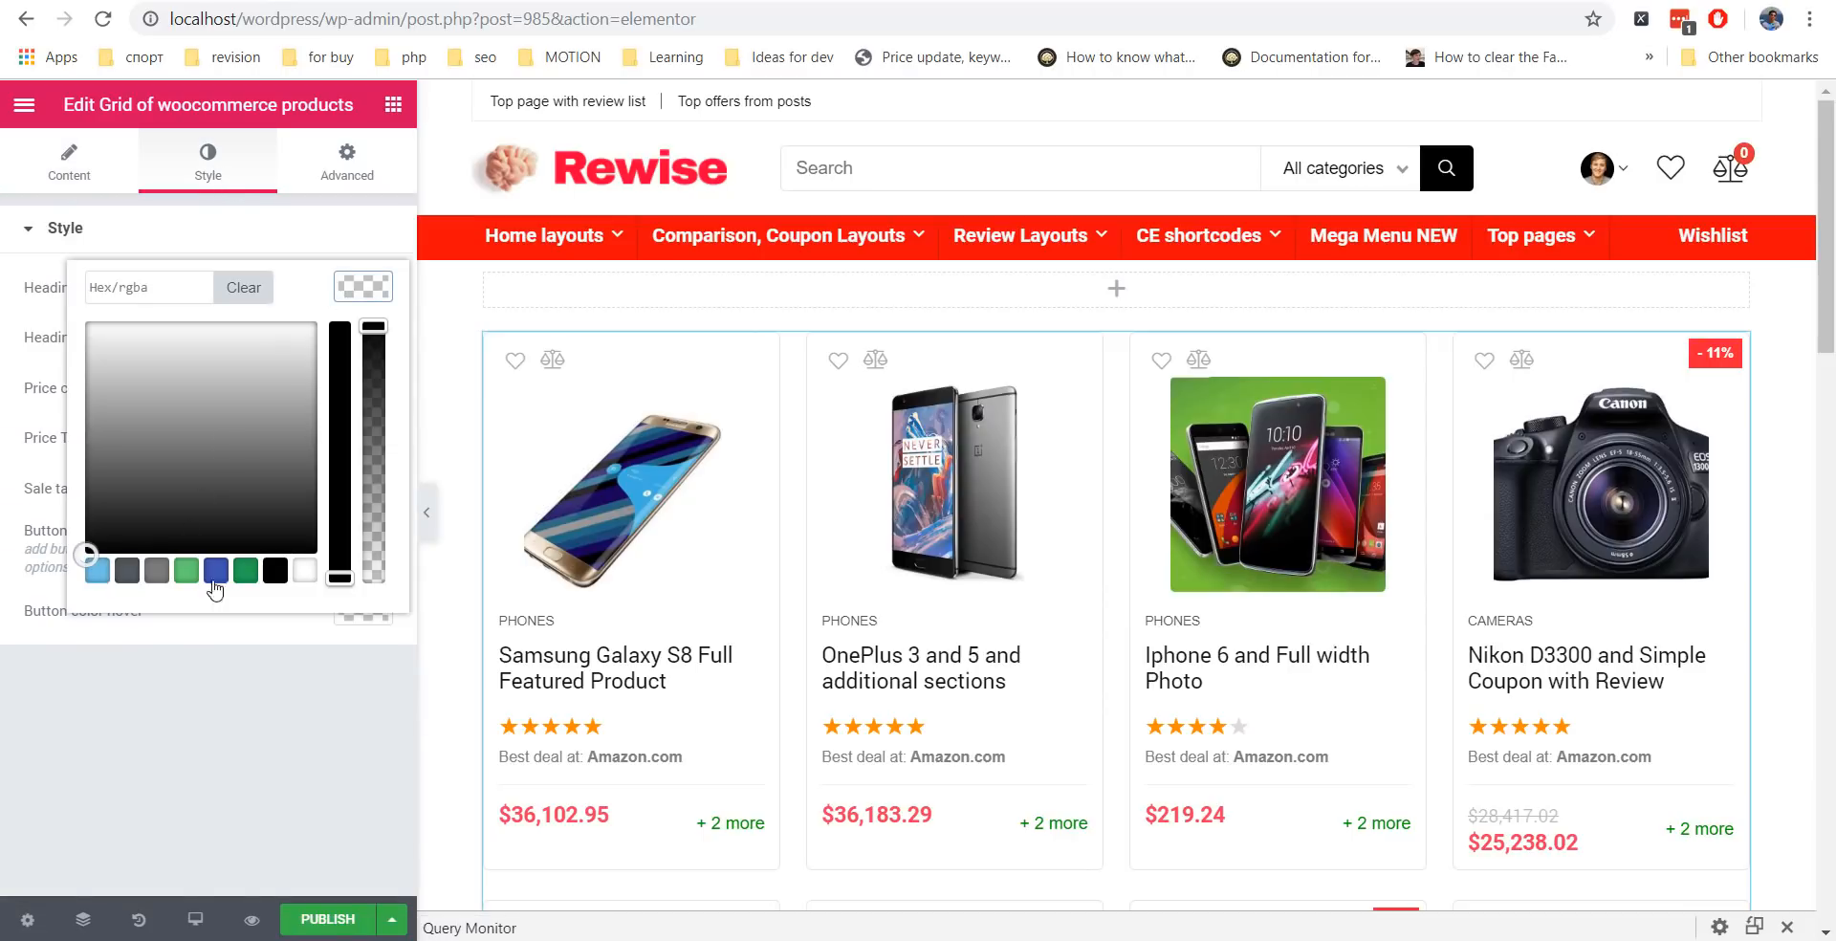
left_click(246, 570)
left_click(246, 728)
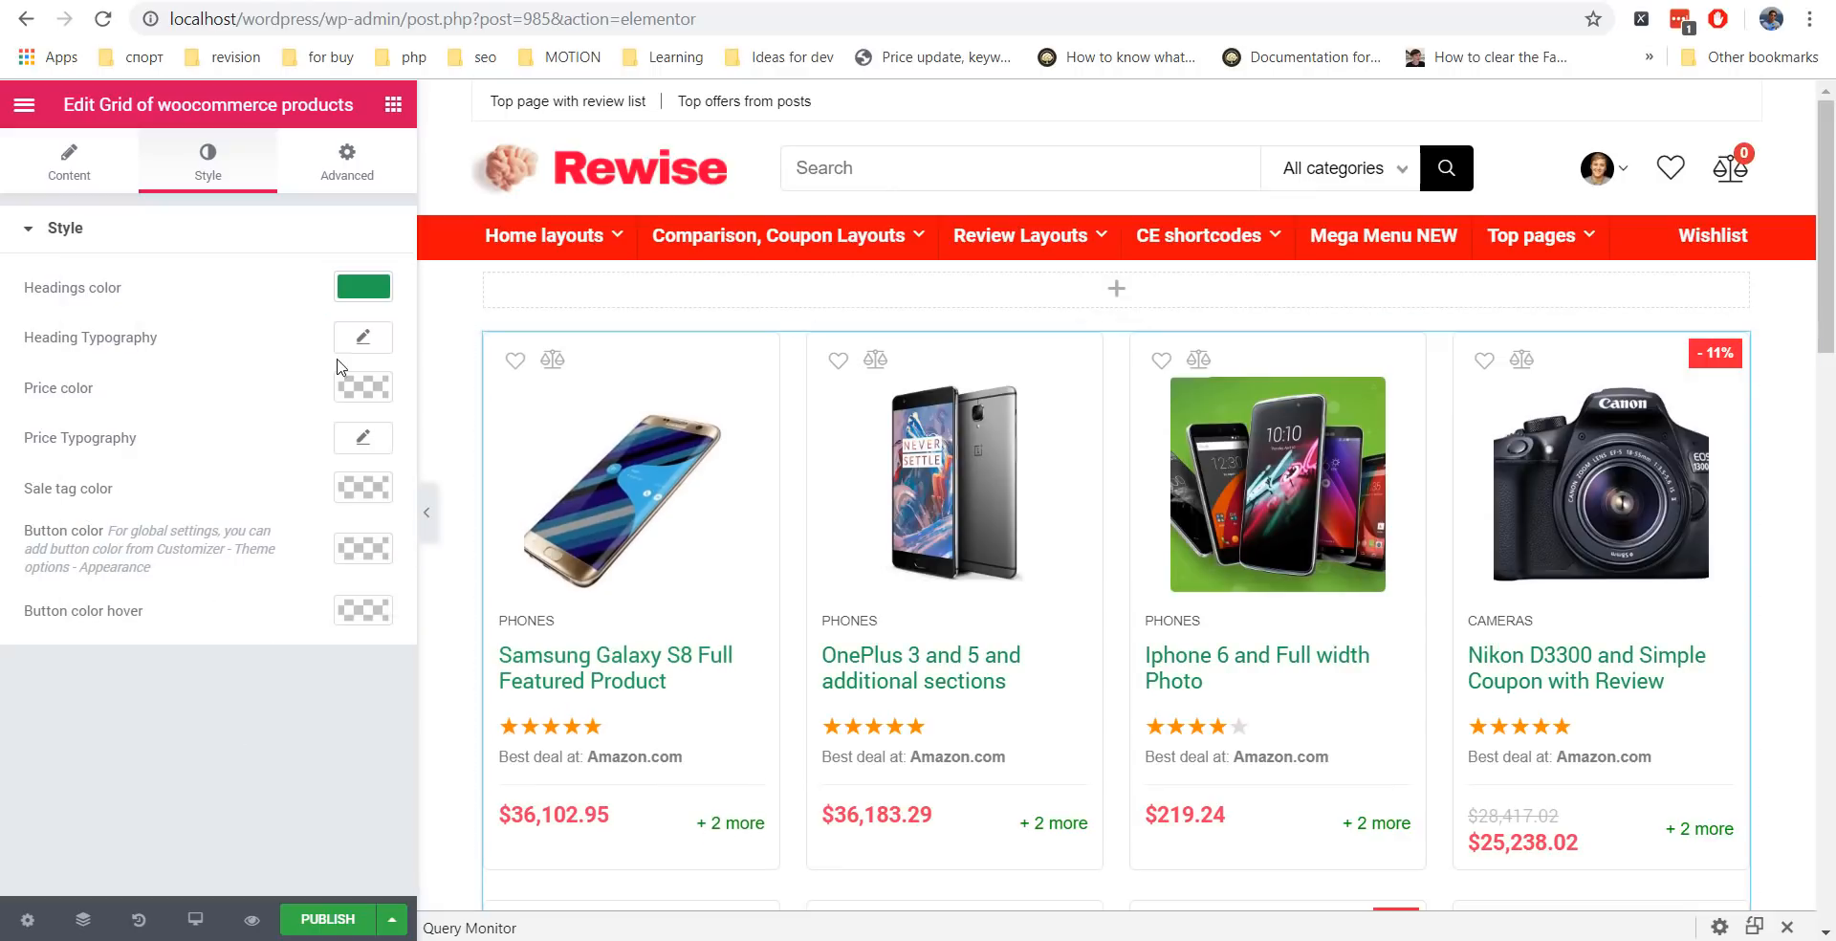
Set the heading typography to size 20 px and weight 800.
left_click(360, 338)
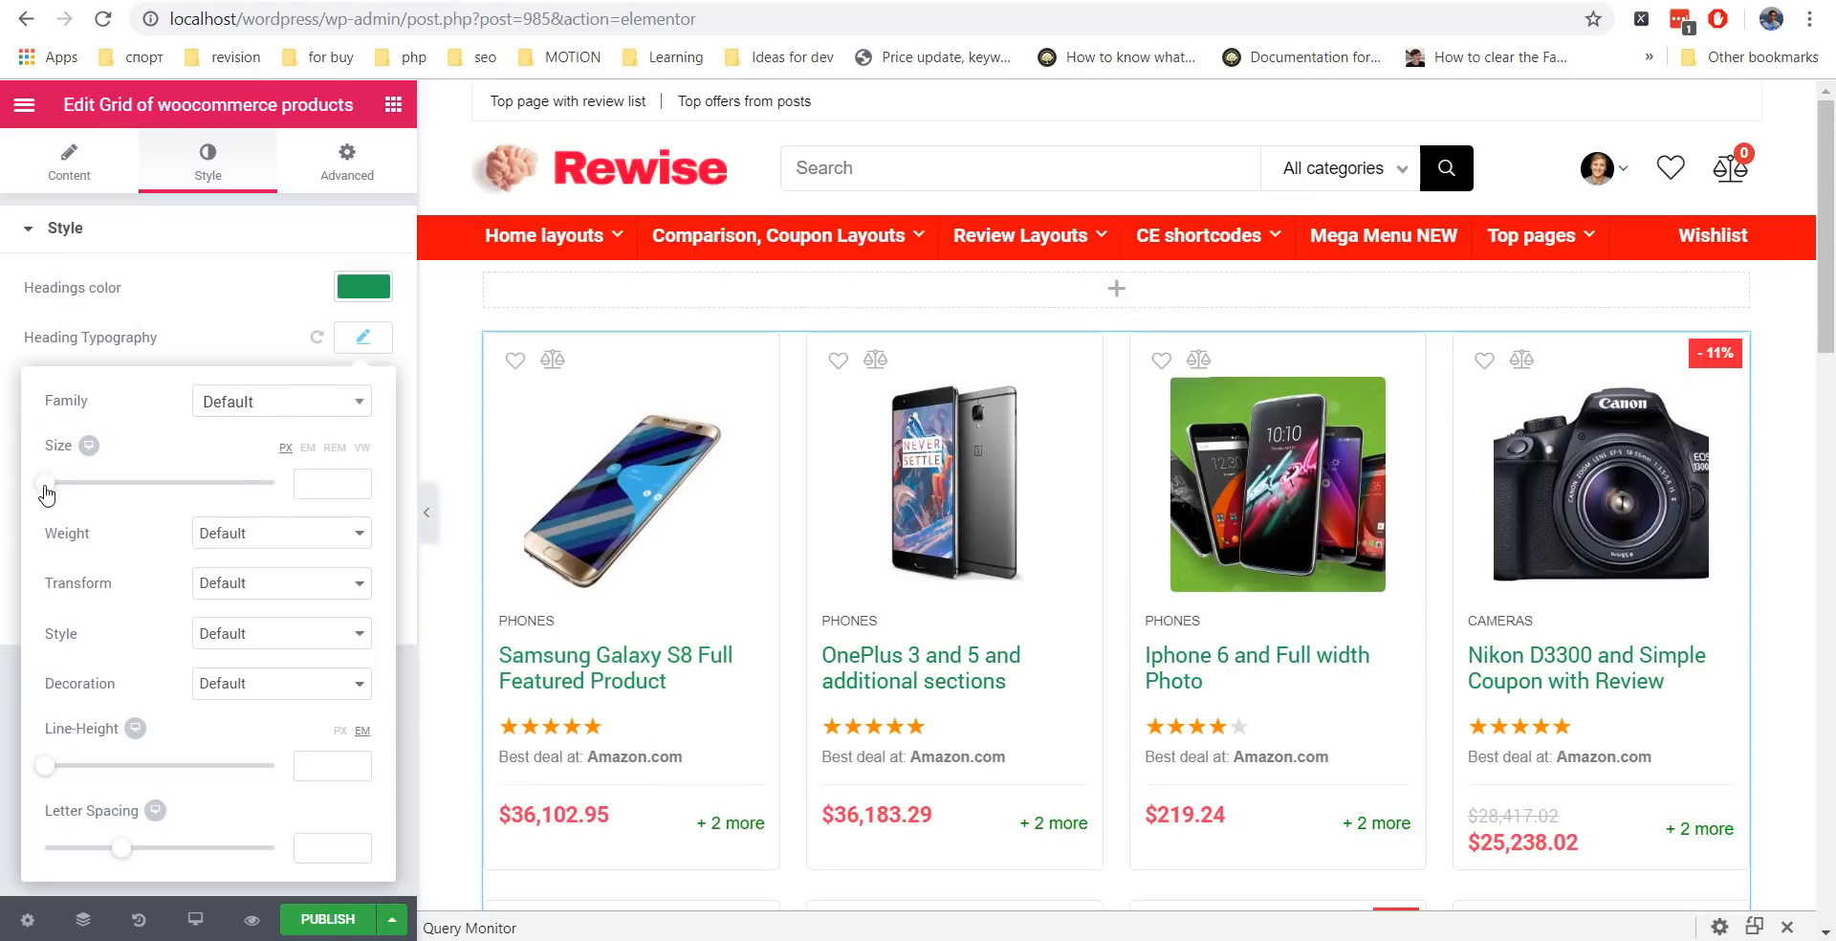
left_click_drag(46, 493, 66, 490)
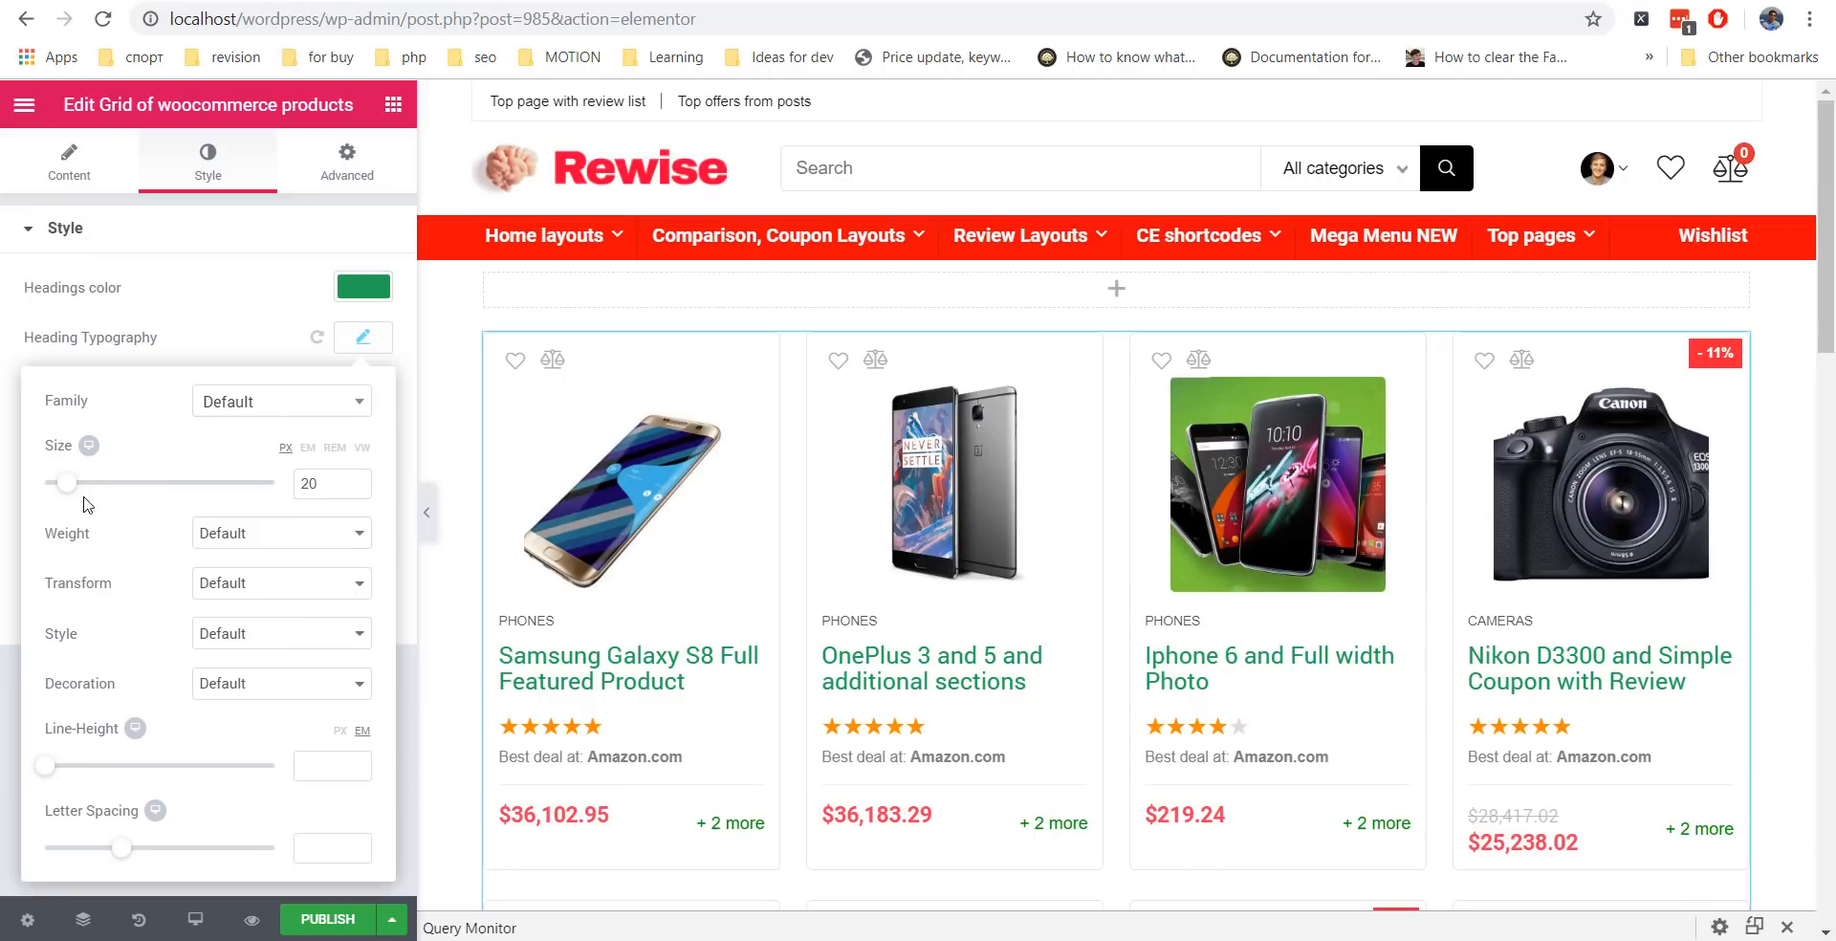
left_click(197, 533)
left_click(220, 685)
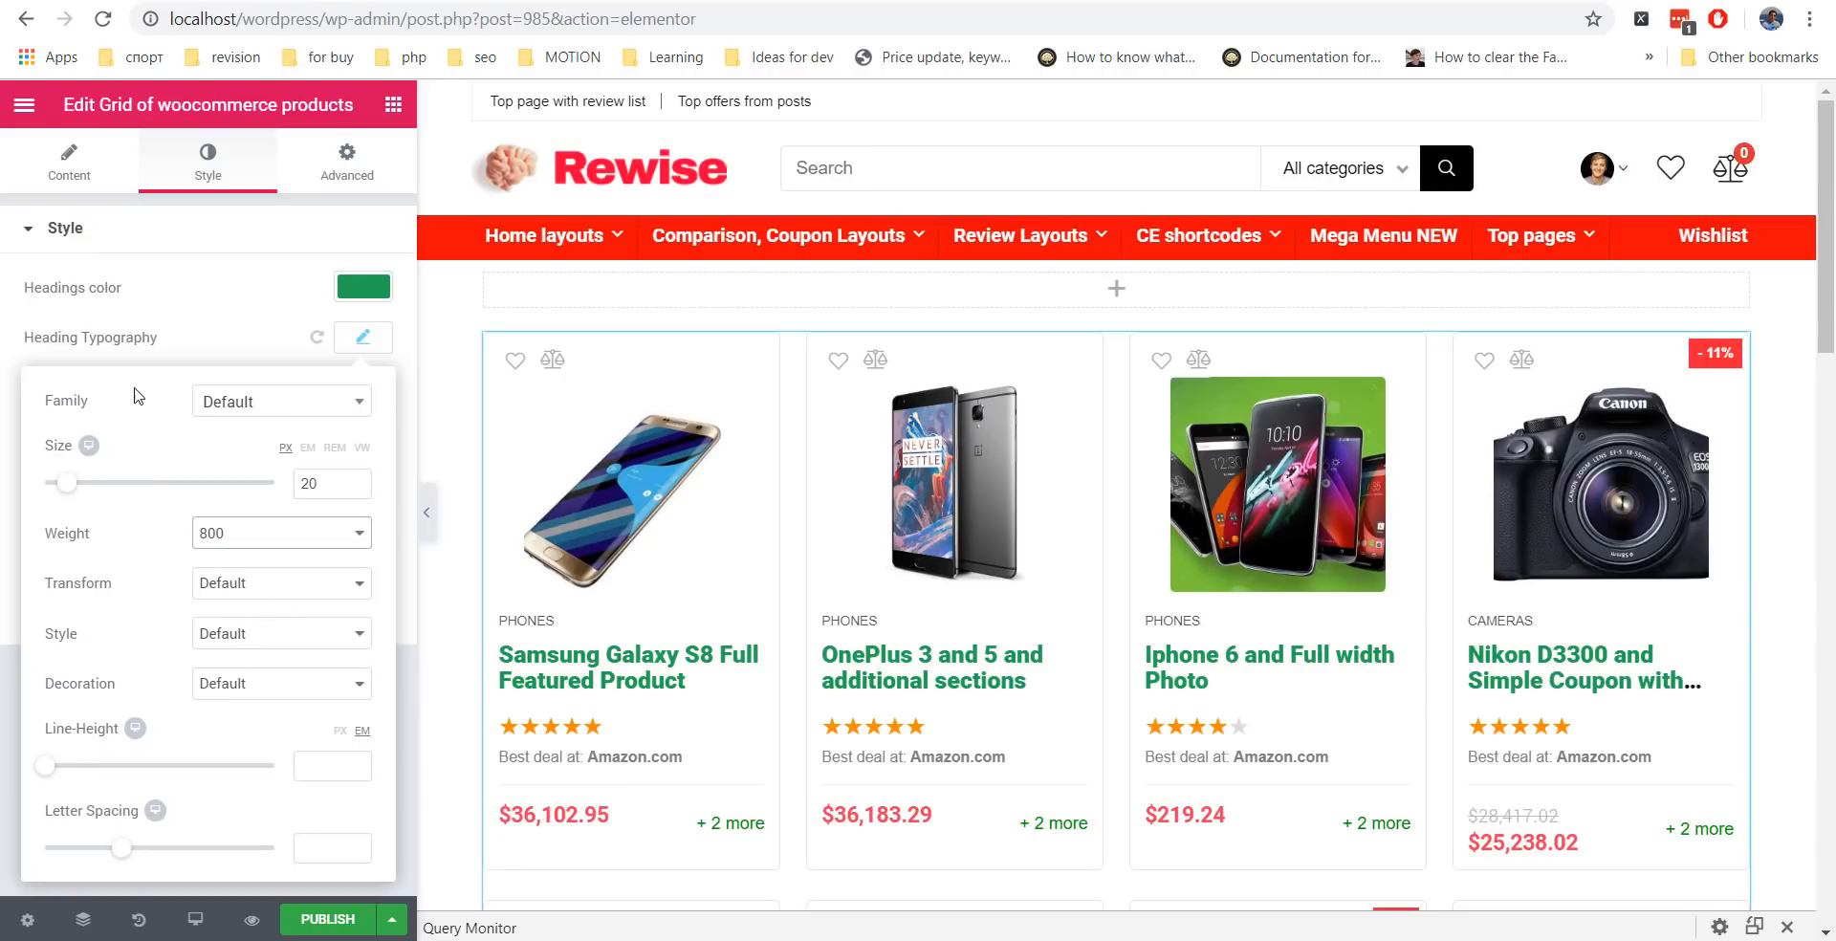
left_click(195, 336)
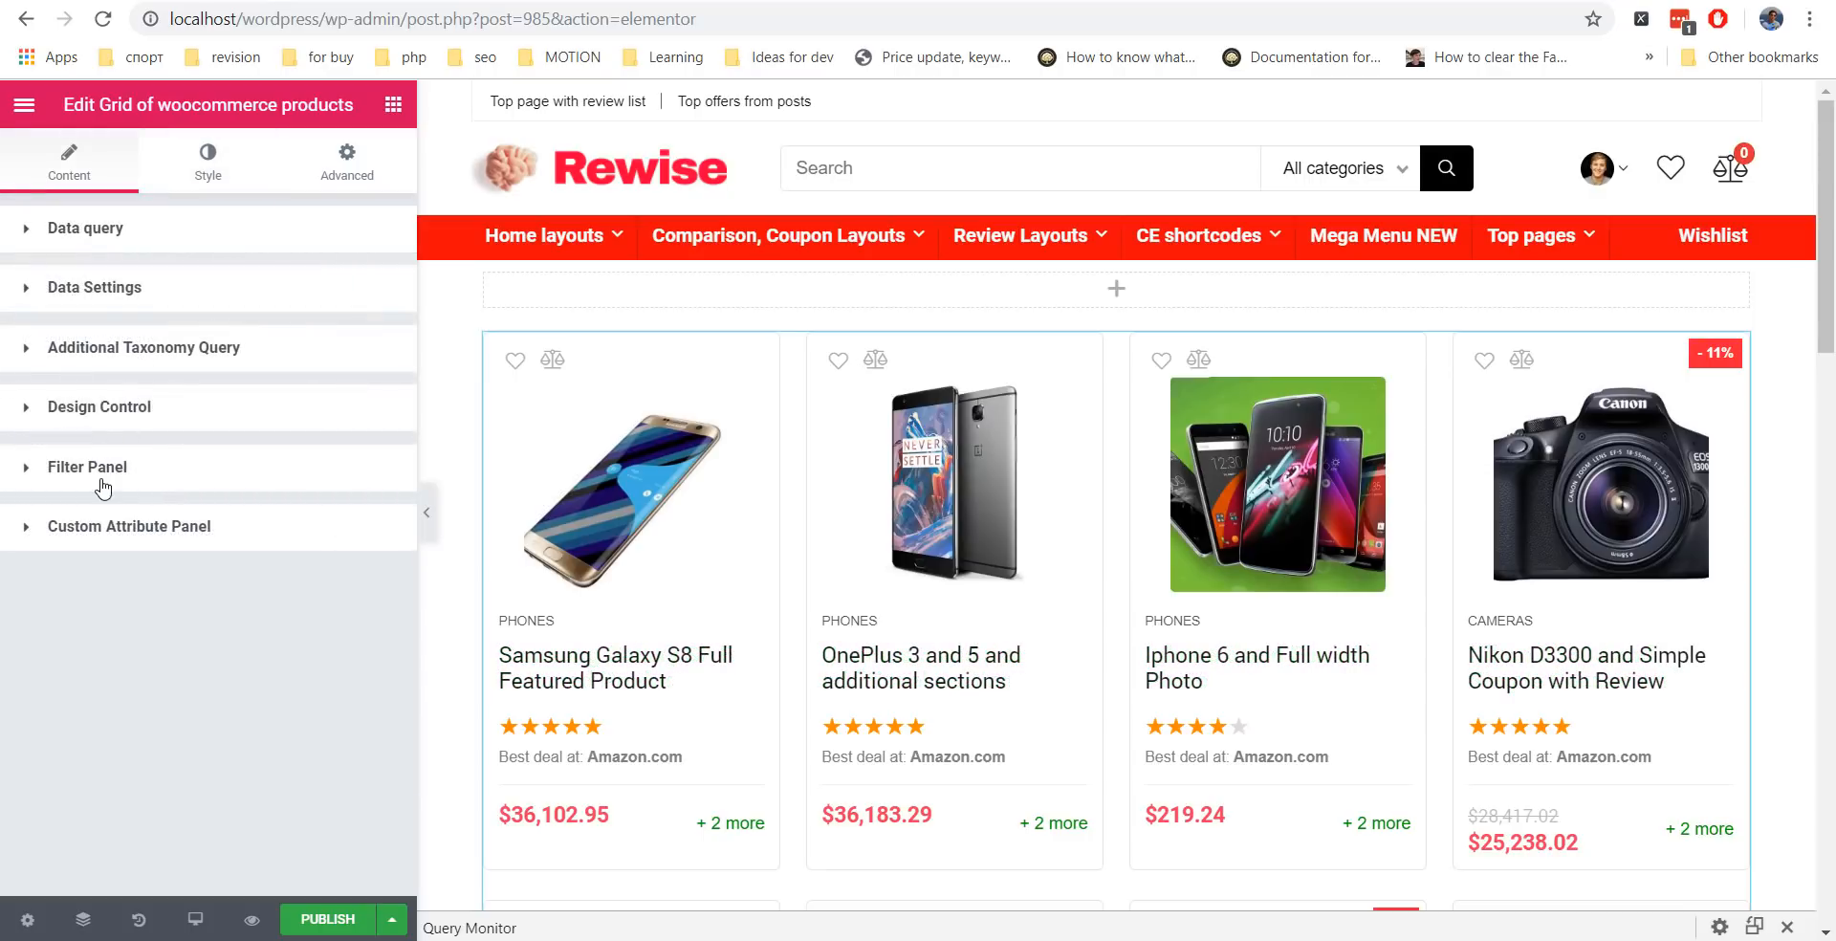
Enable the filter panel, title it 'My best products', and add a Show all tab.
left_click(106, 482)
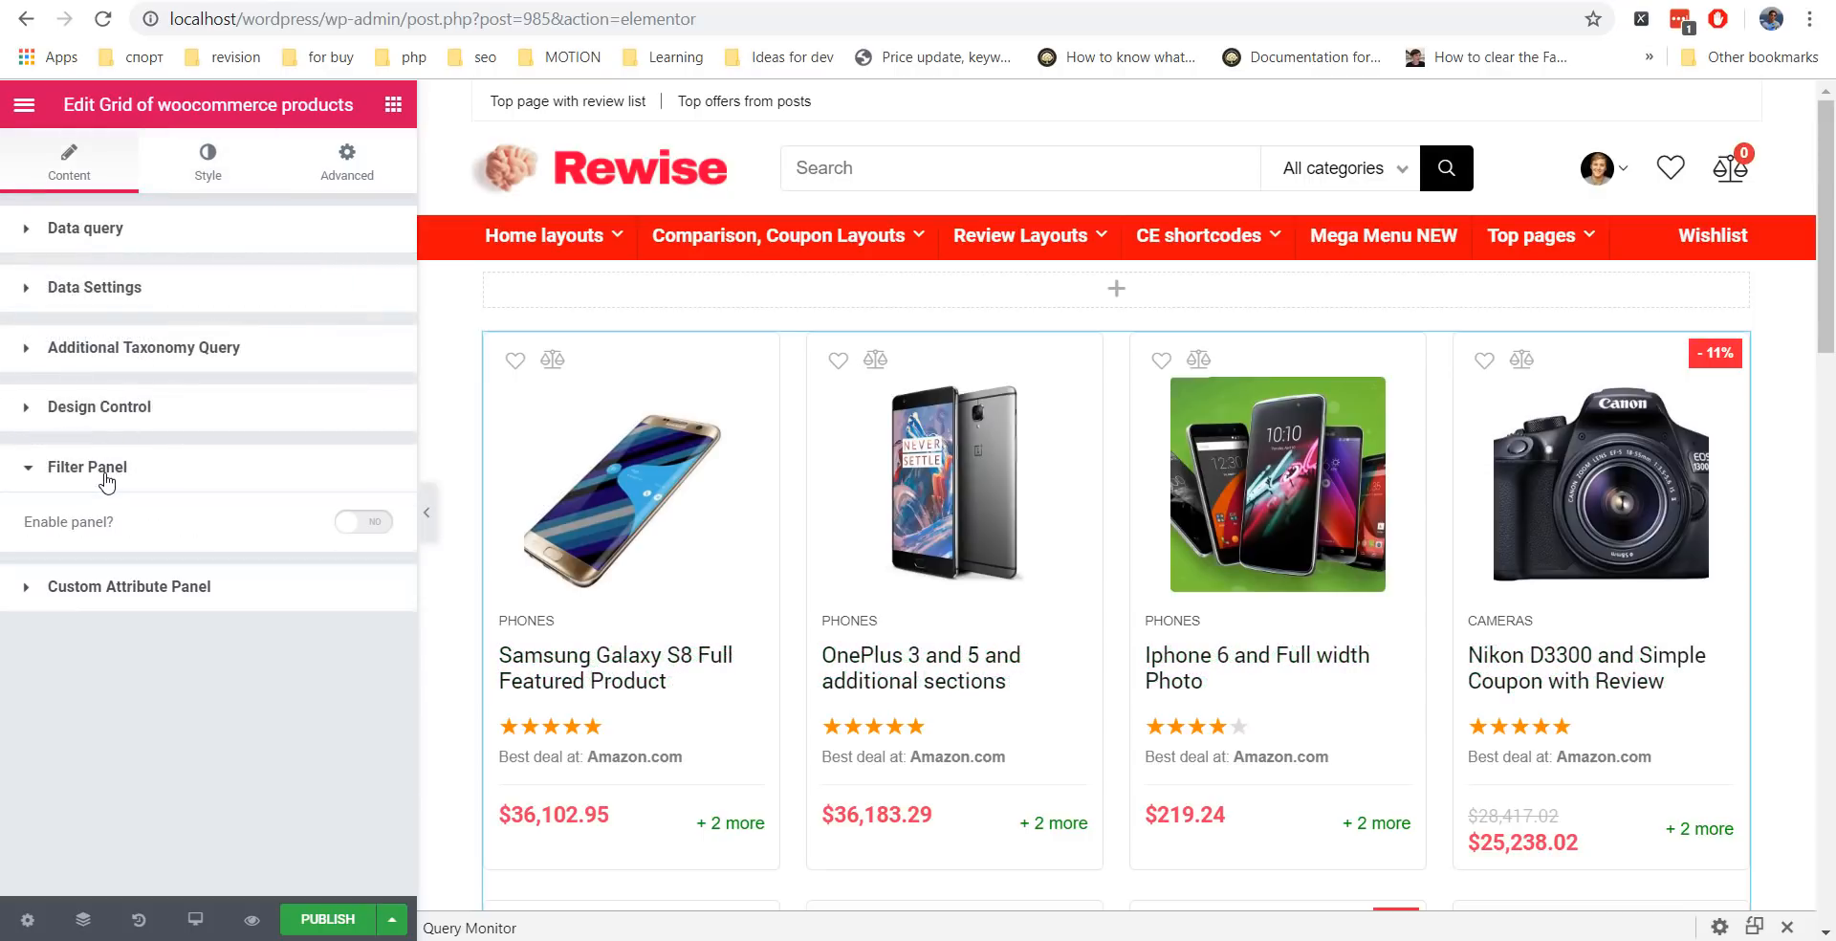
left_click(376, 523)
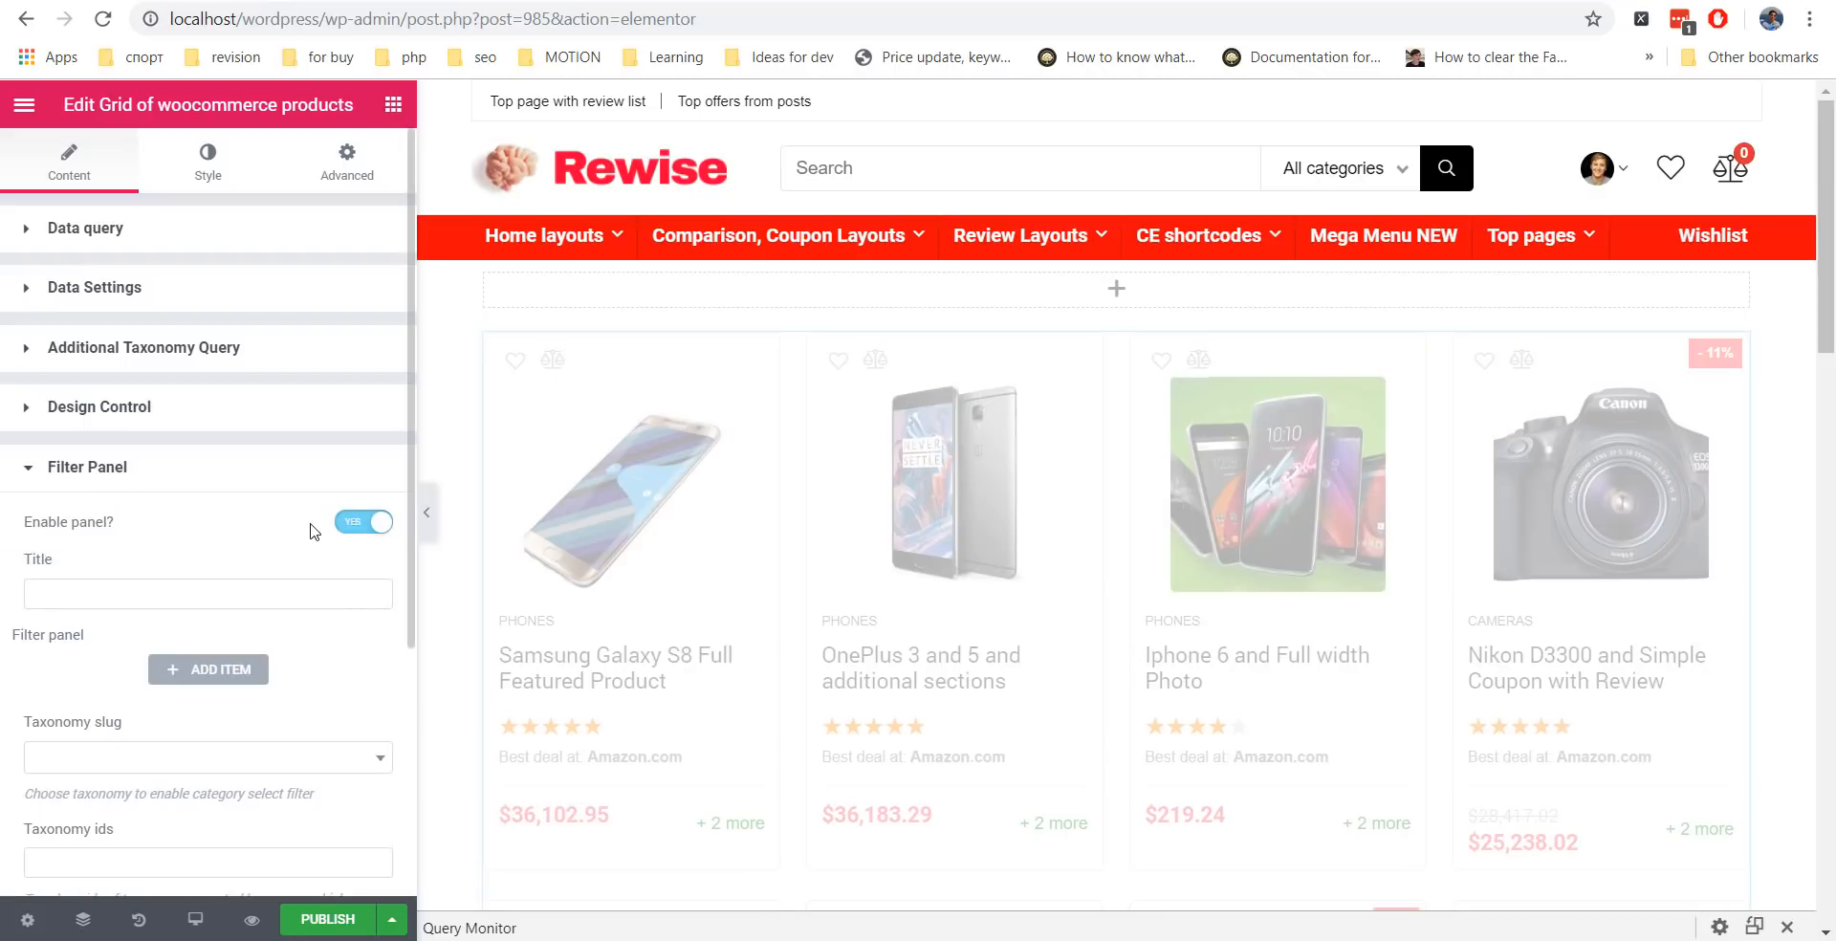
scroll(293, 533, "down", 2)
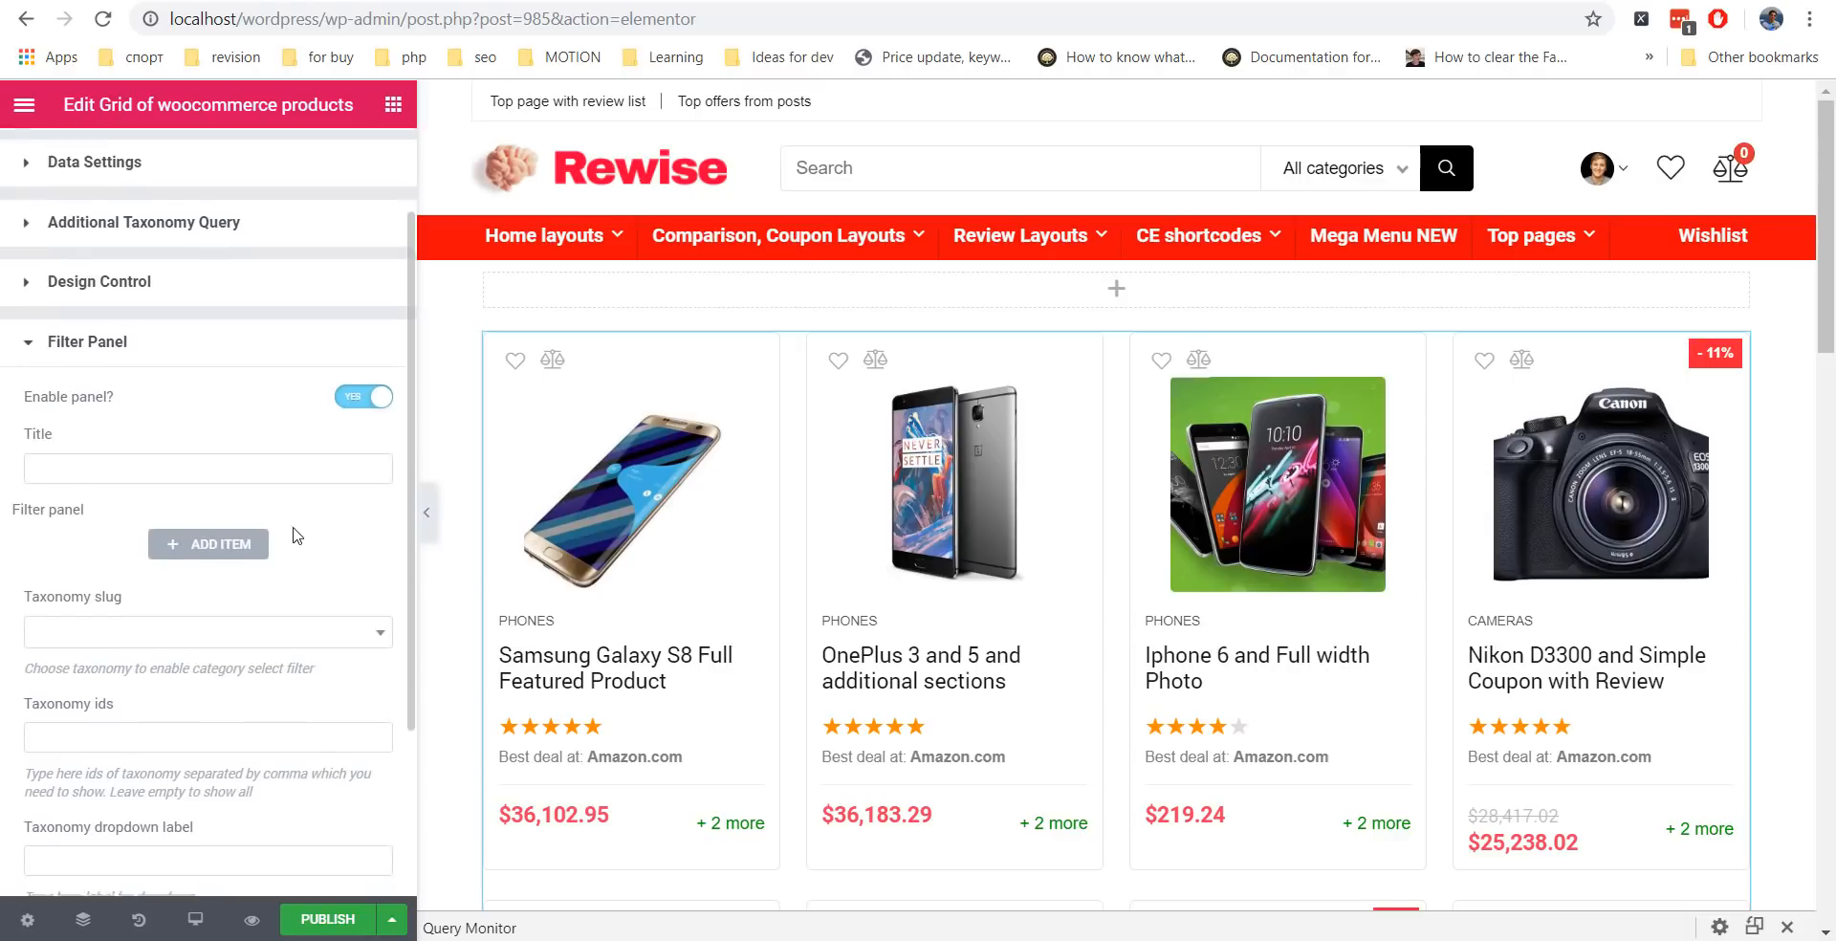
left_click(299, 460)
type("My best products")
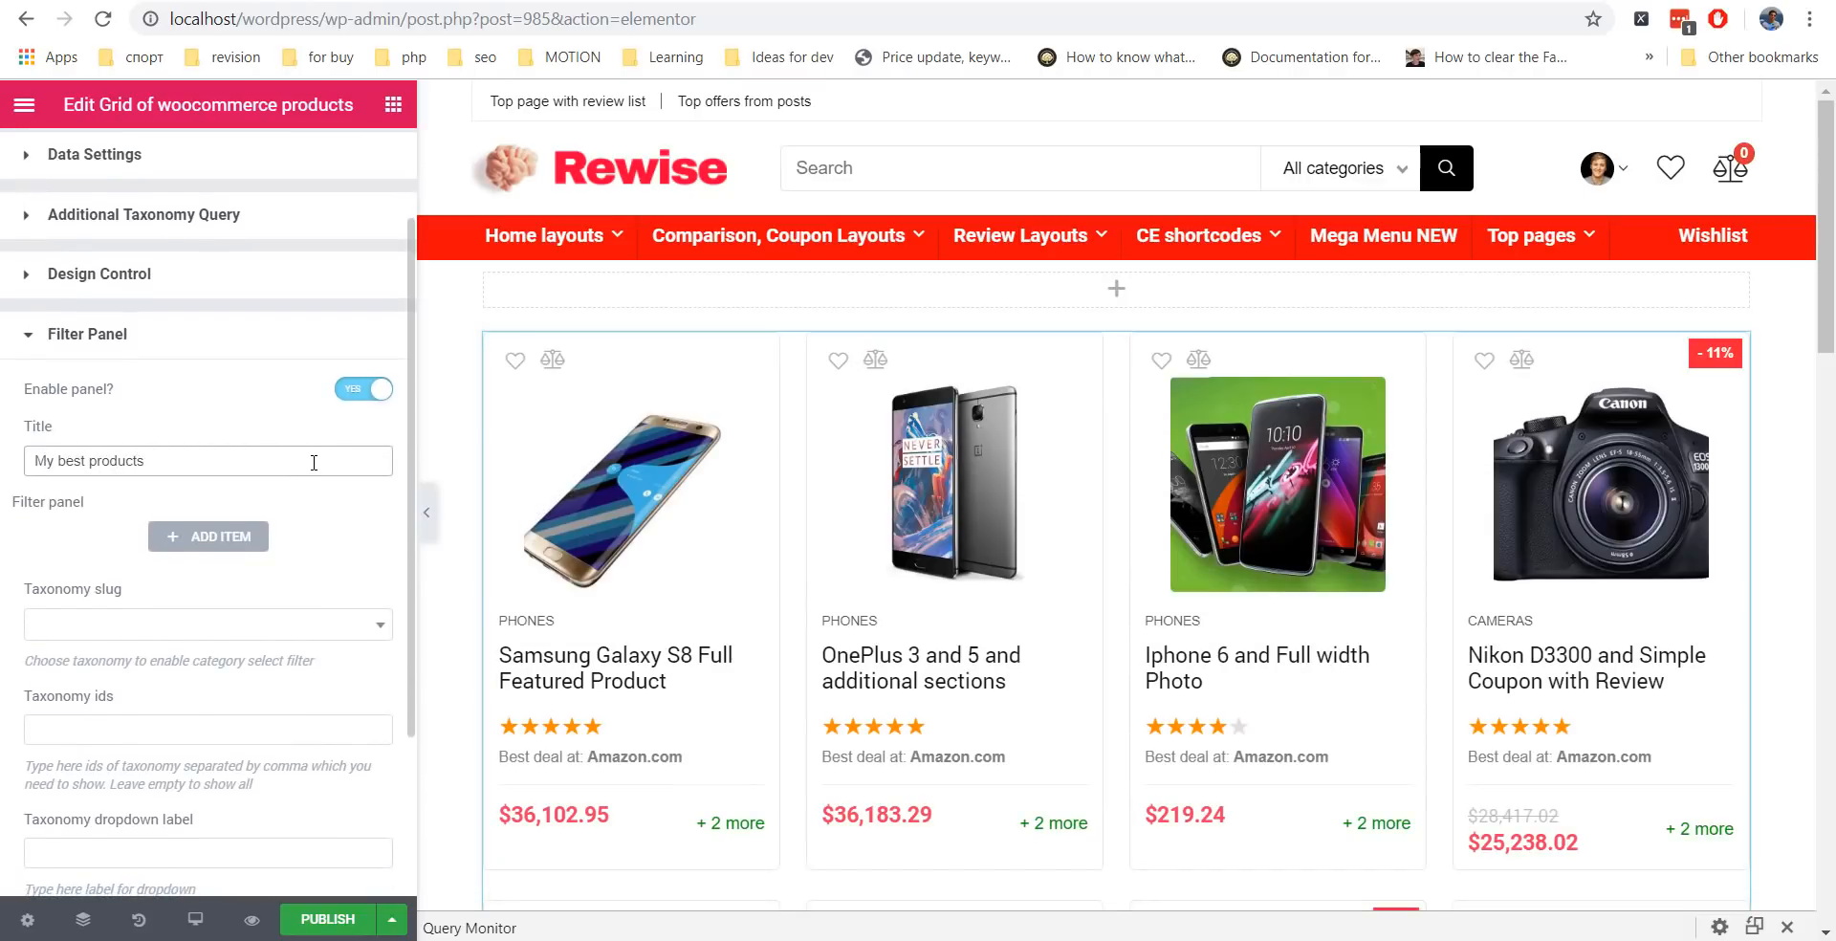
scroll(200, 487, "down", 3)
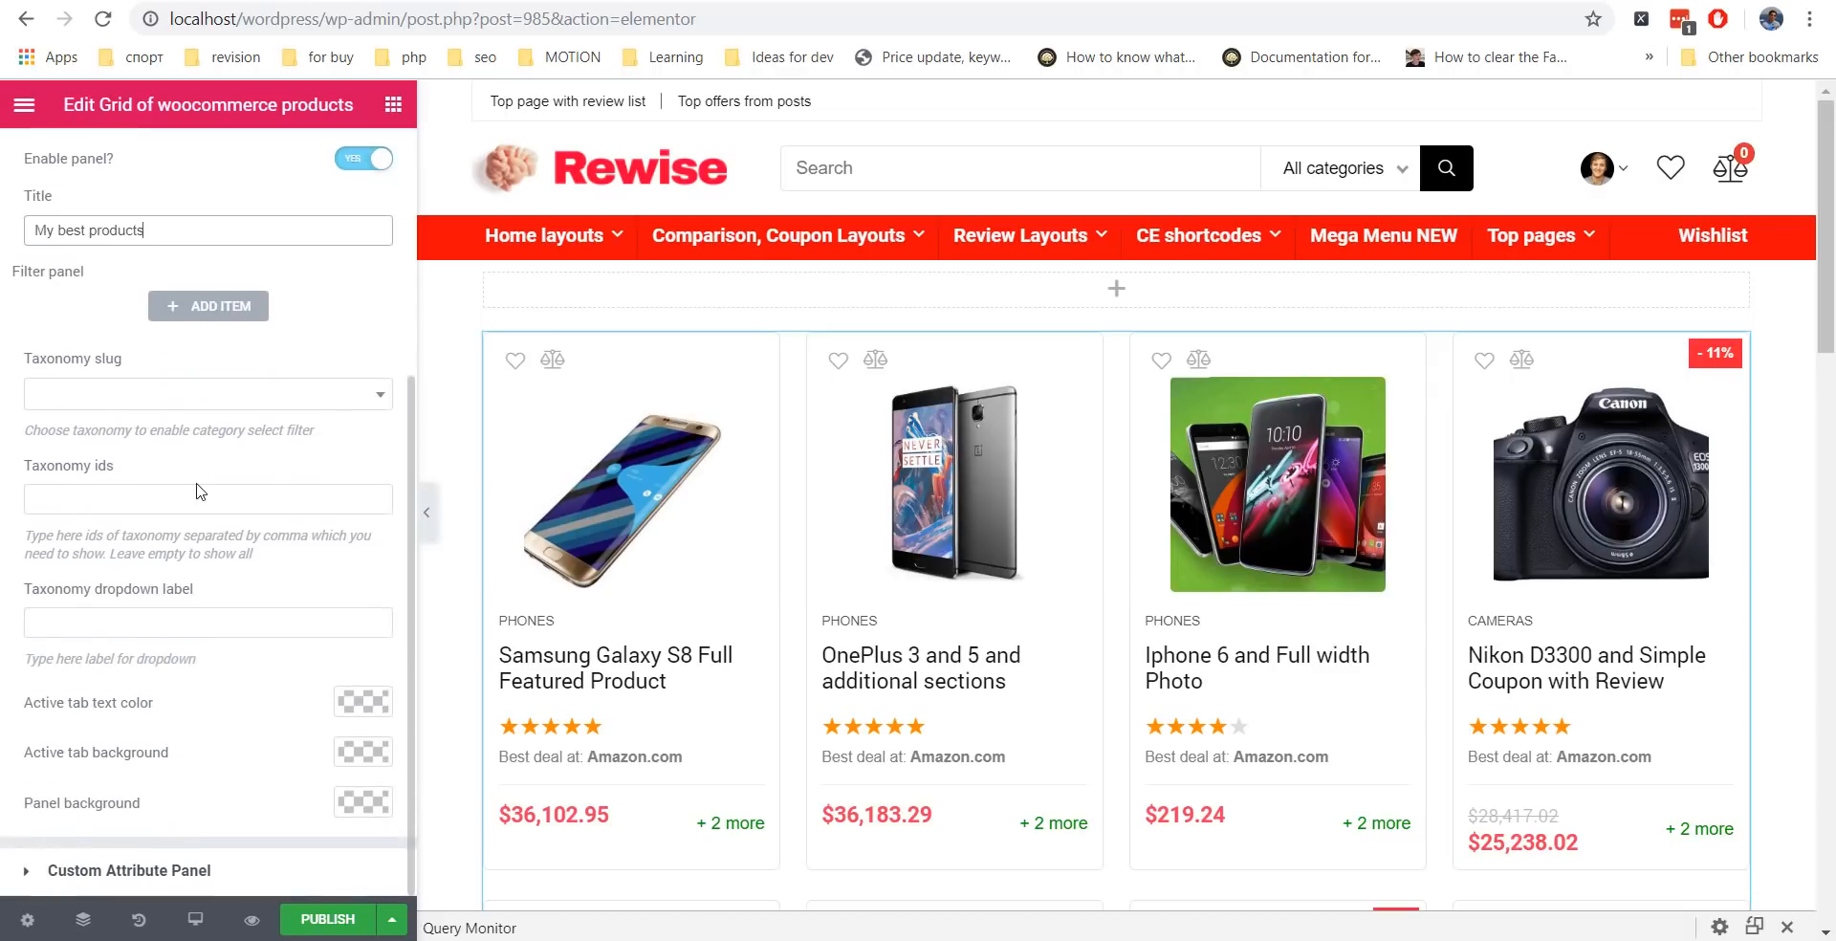
scroll(201, 483, "up", 2)
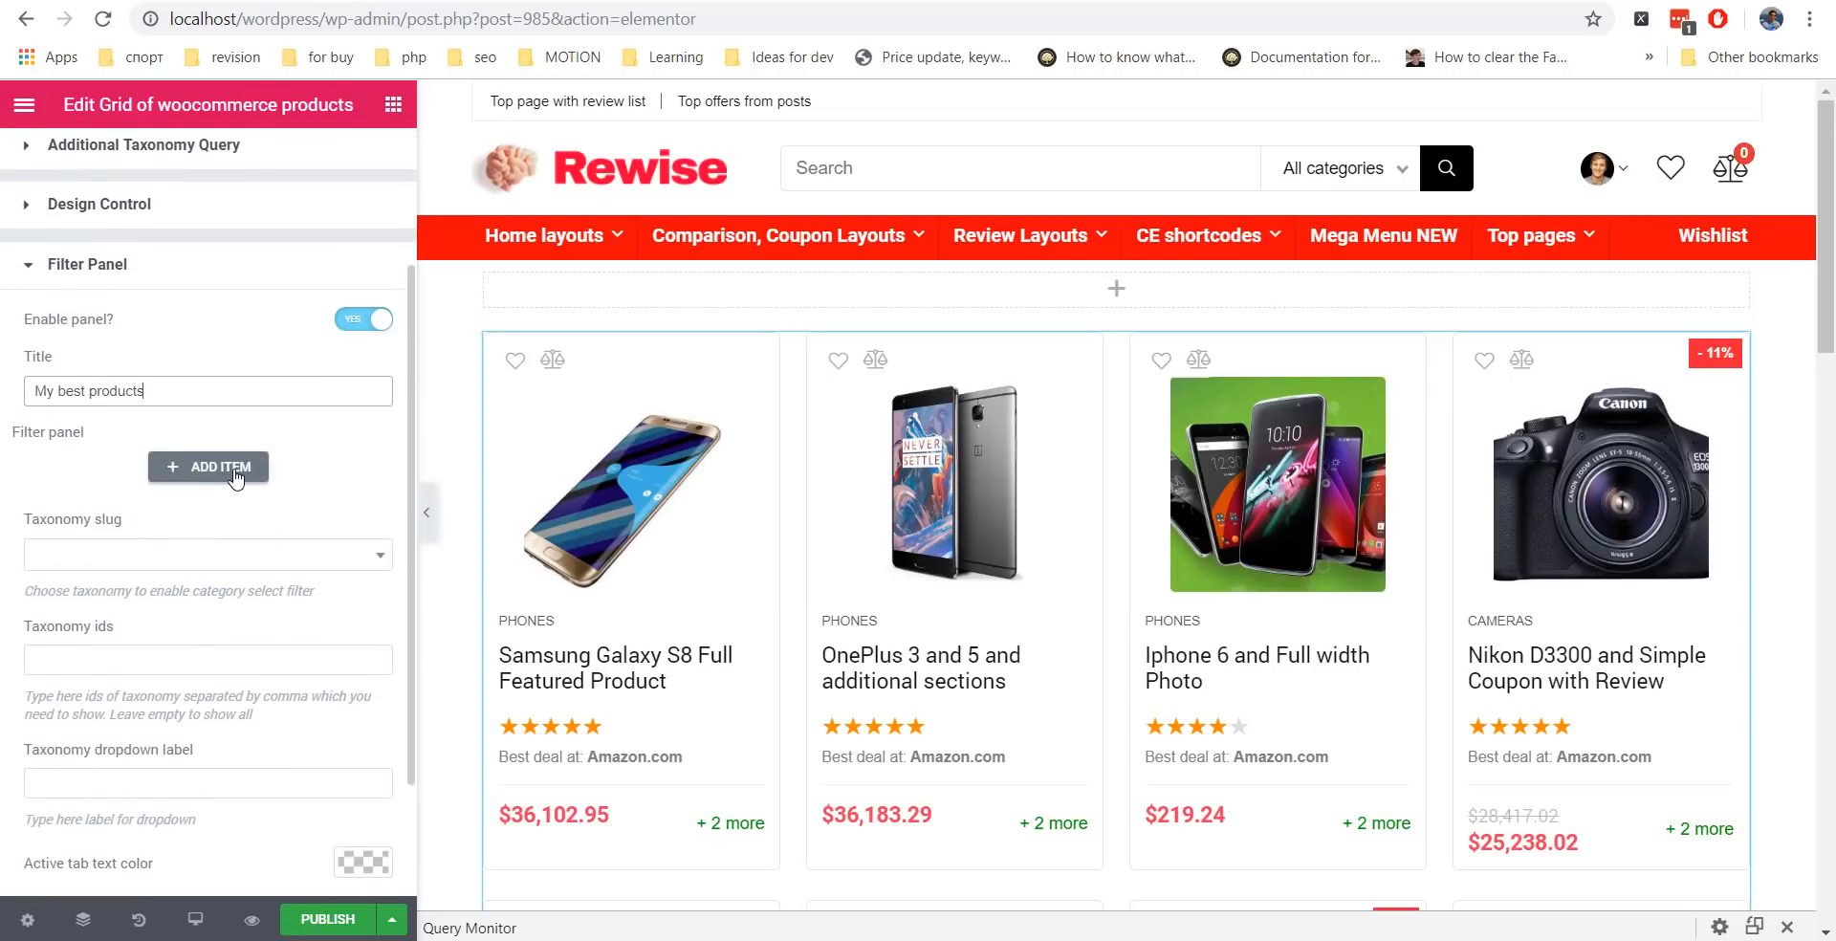
left_click(236, 468)
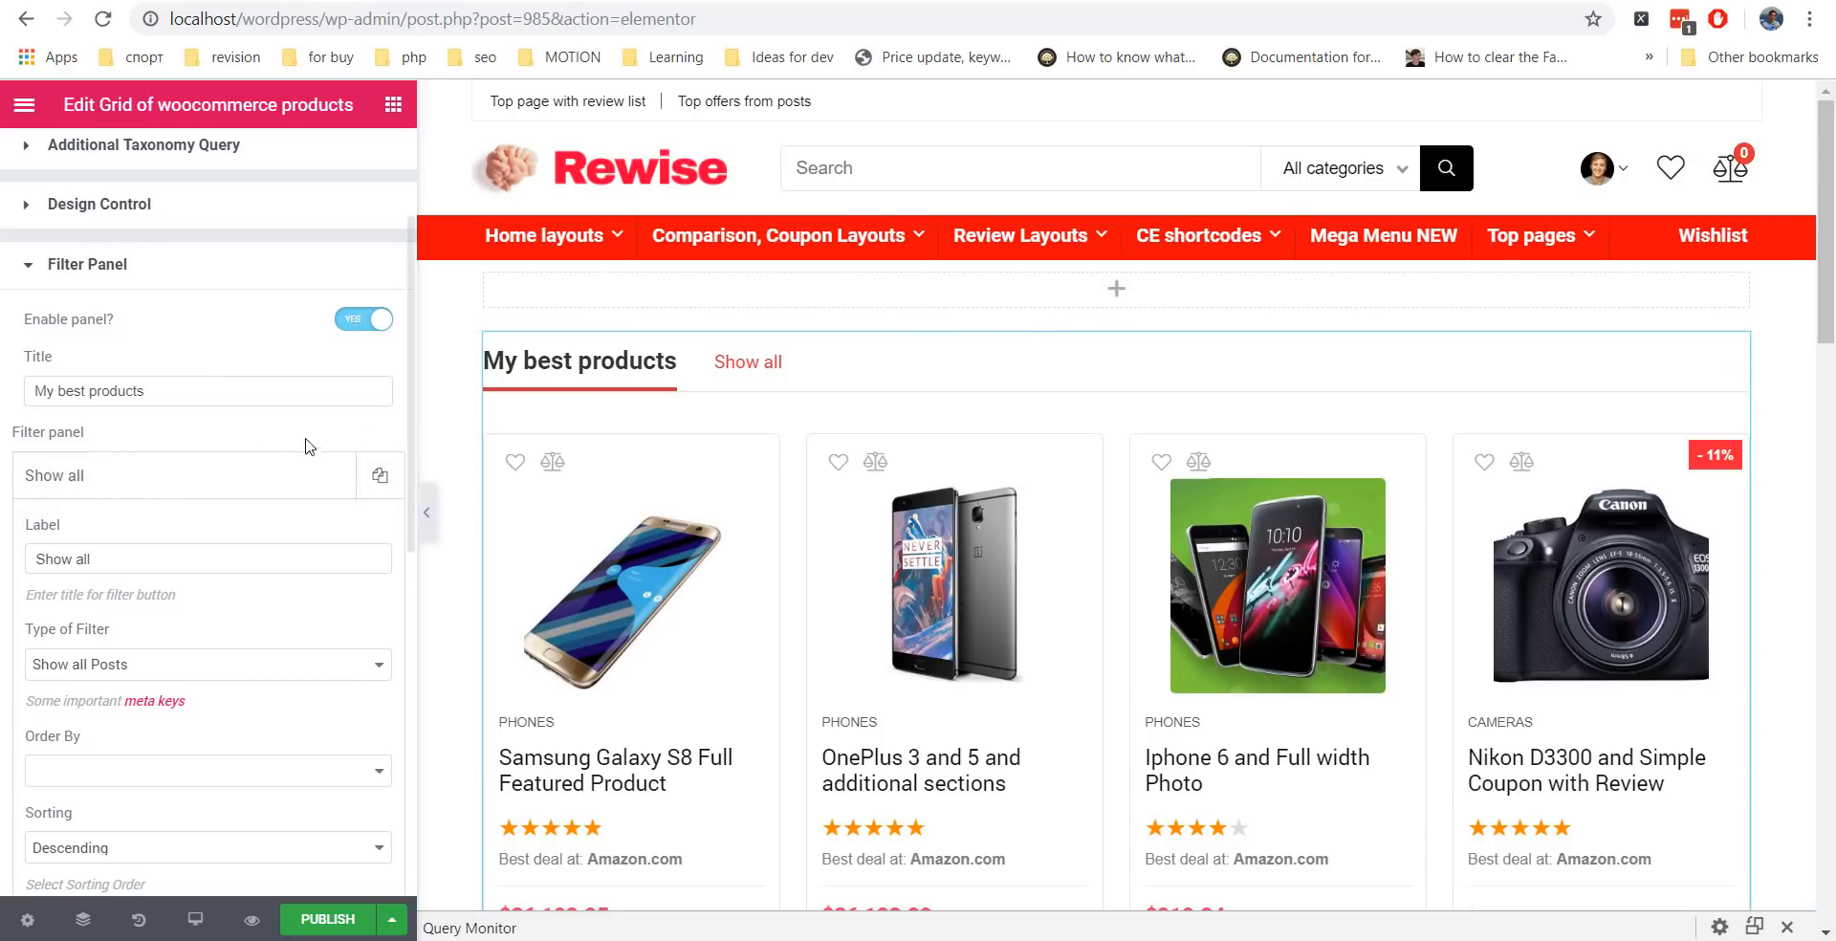
Add a second filter tab set to Sort by Meta Field and open the meta keys reference.
left_click(215, 478)
left_click(211, 538)
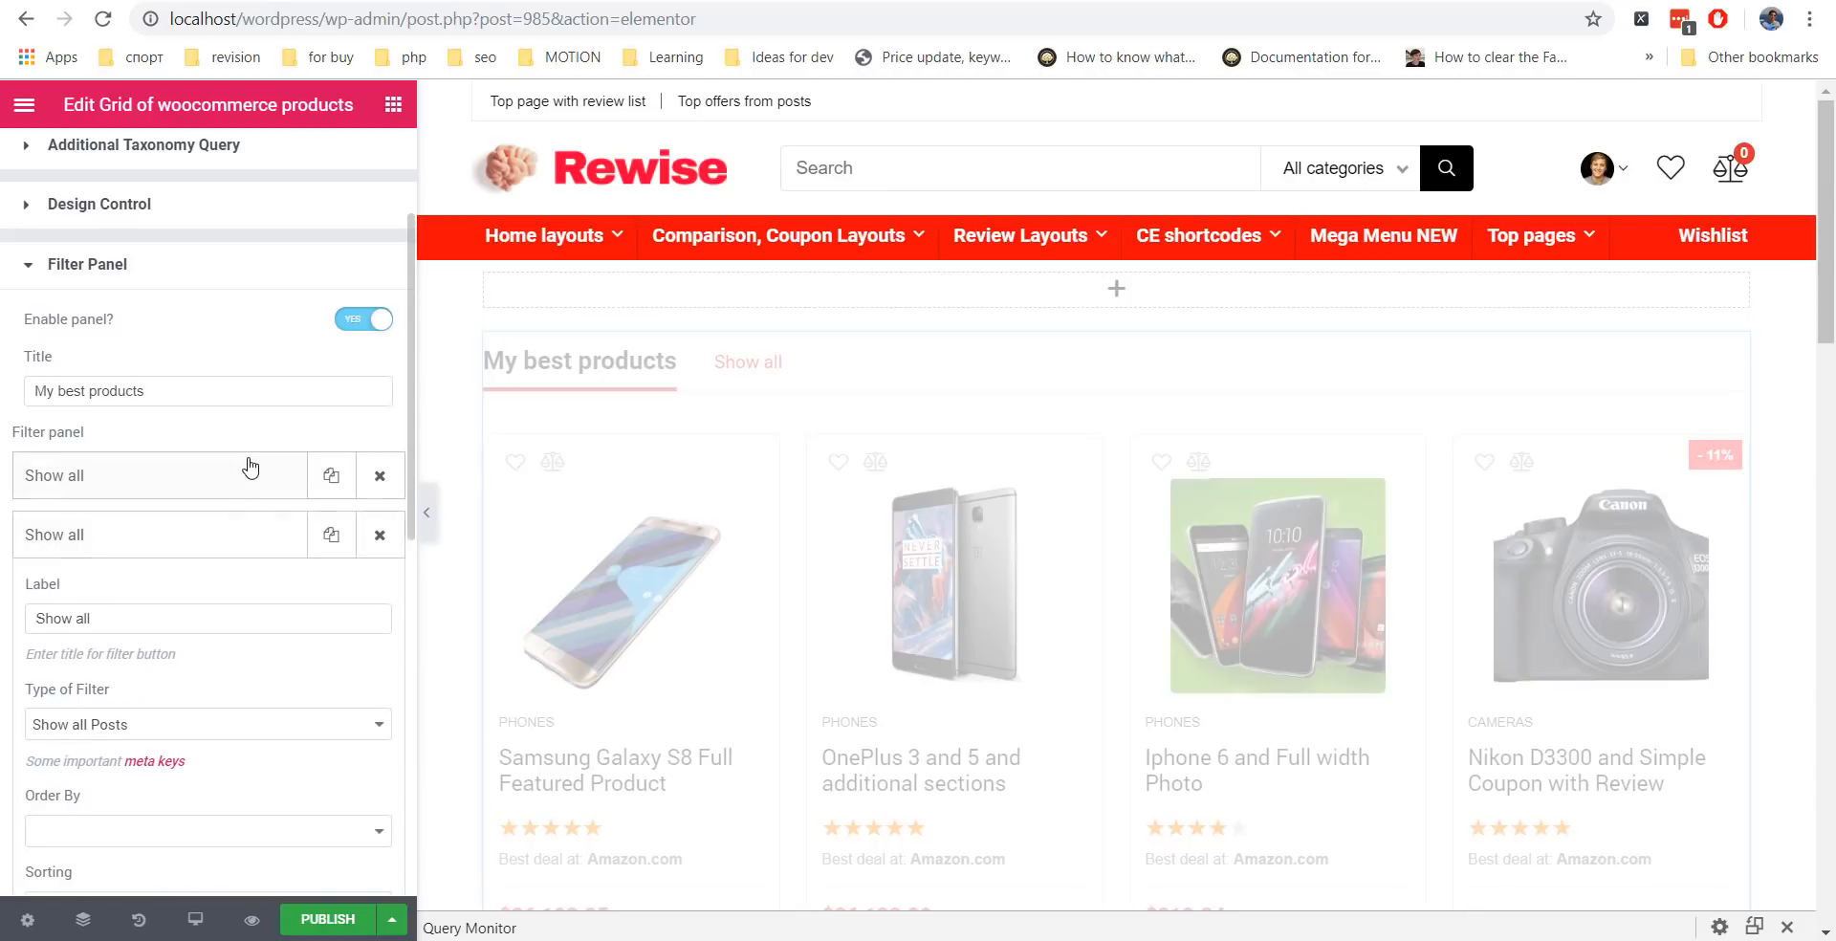
scroll(248, 466, "down", 3)
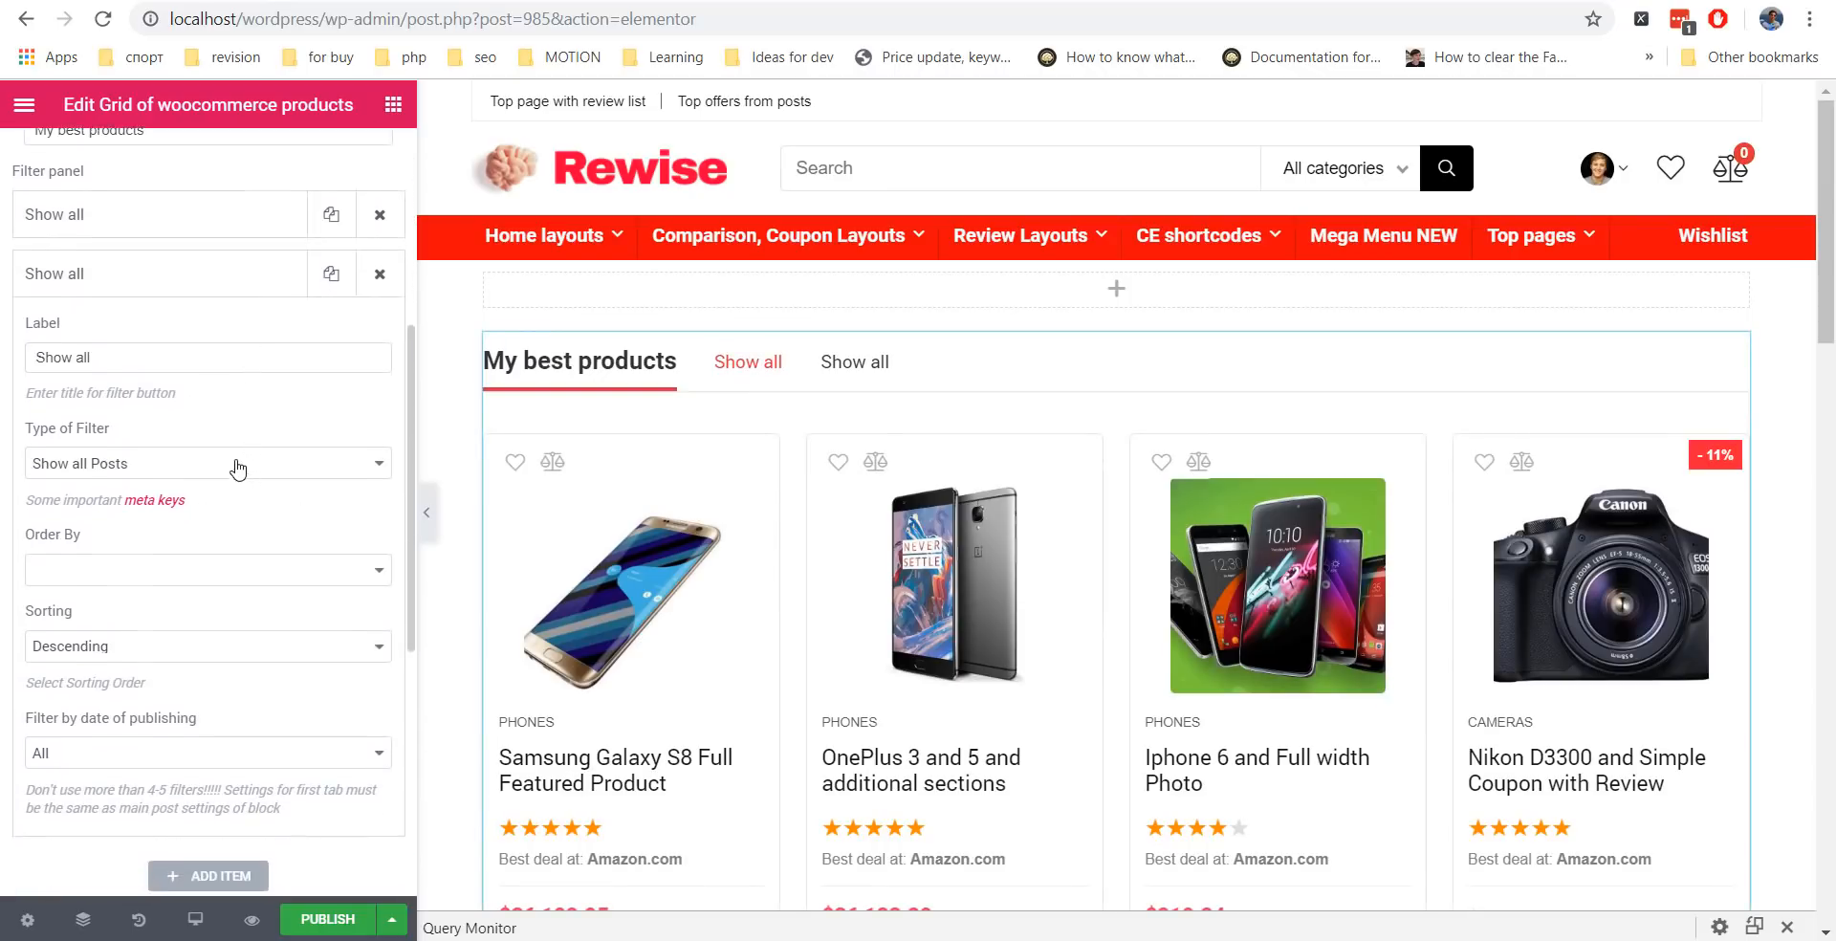
left_click(169, 460)
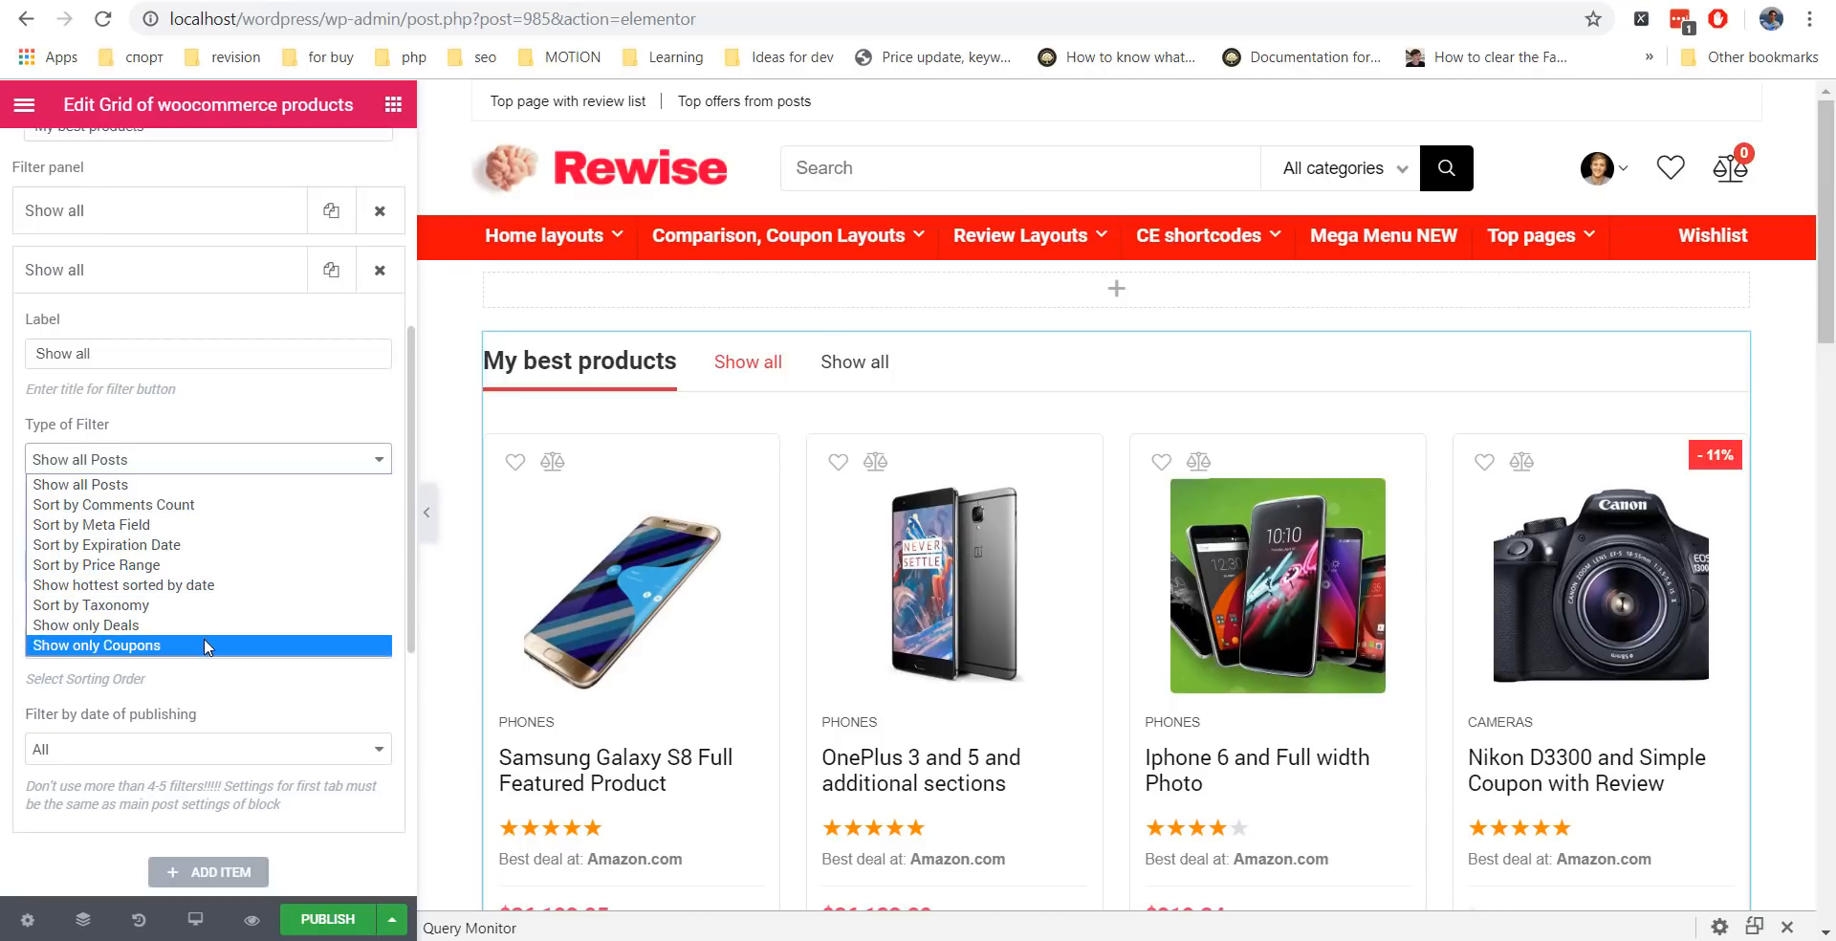
left_click(244, 423)
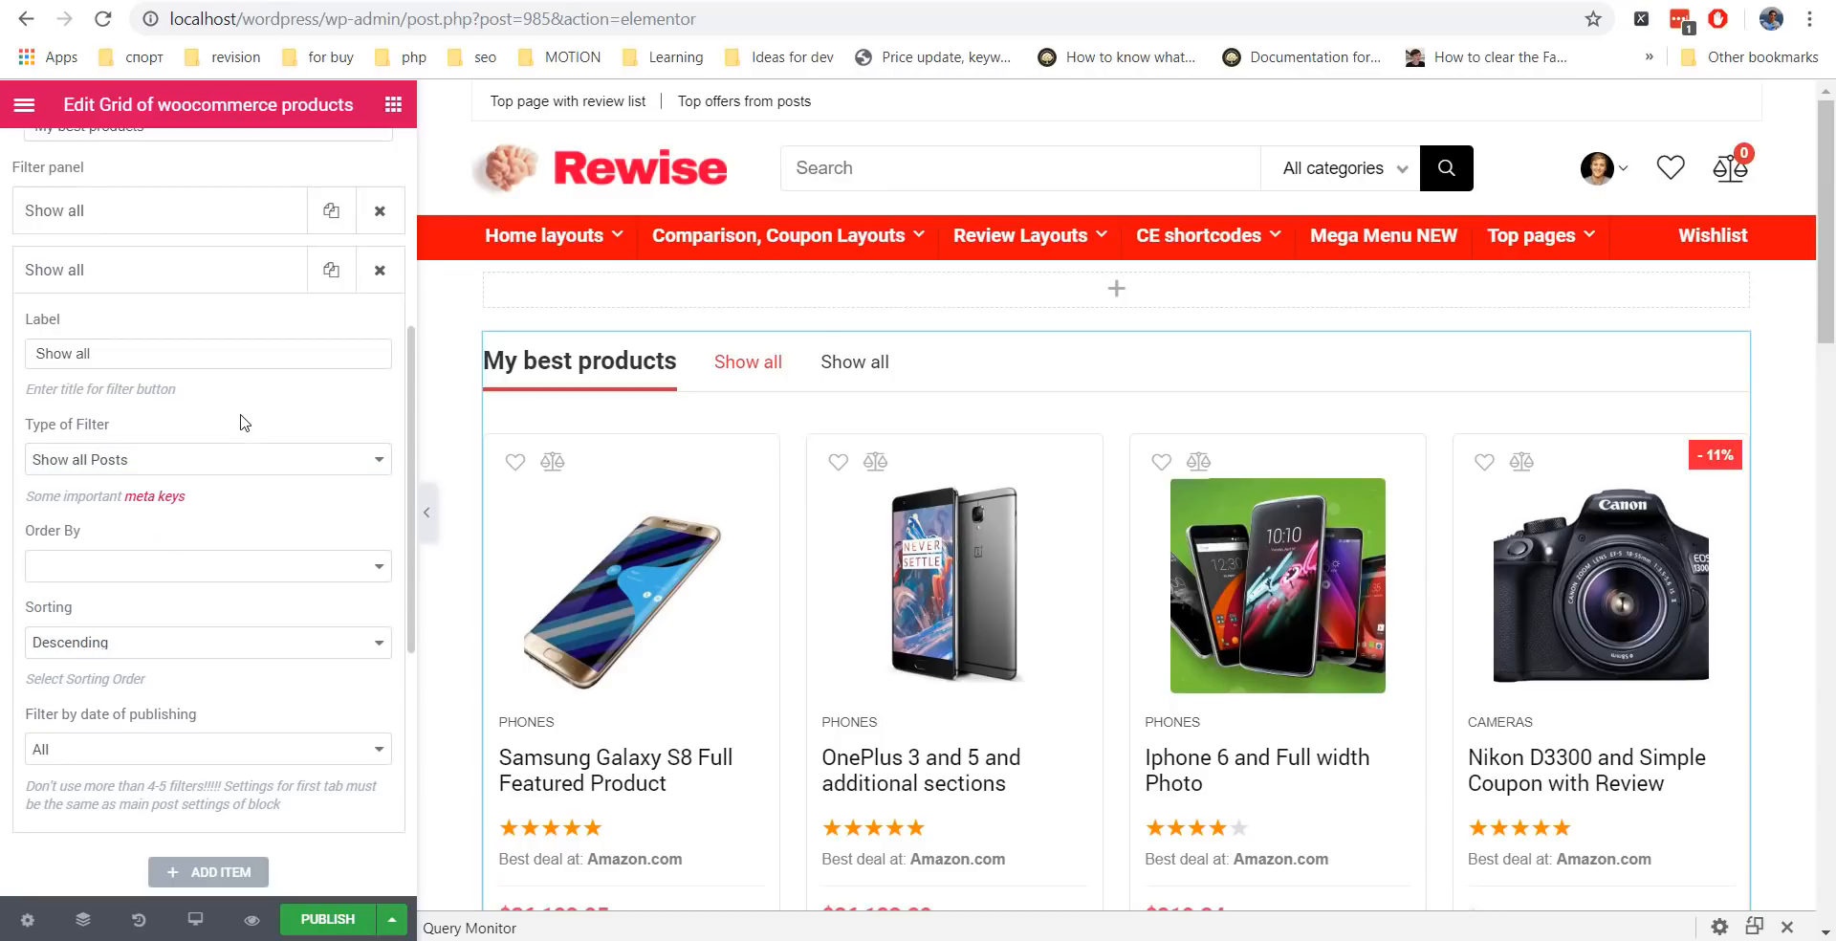
left_click(201, 465)
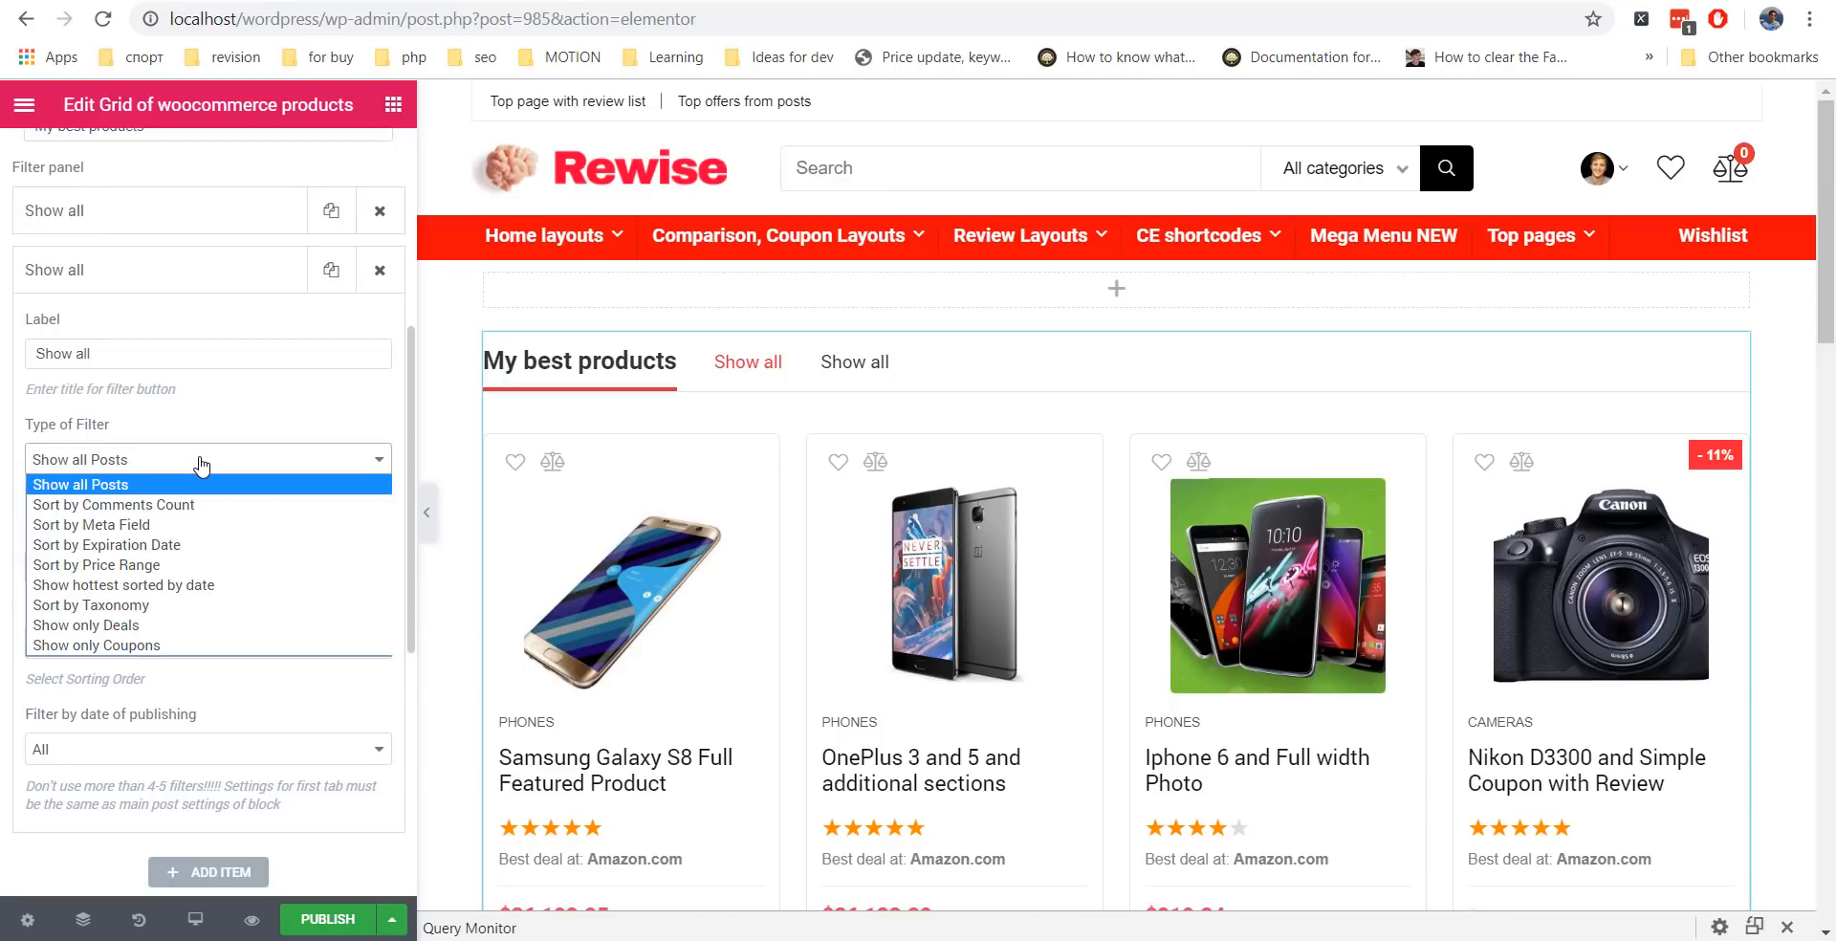
left_click(201, 525)
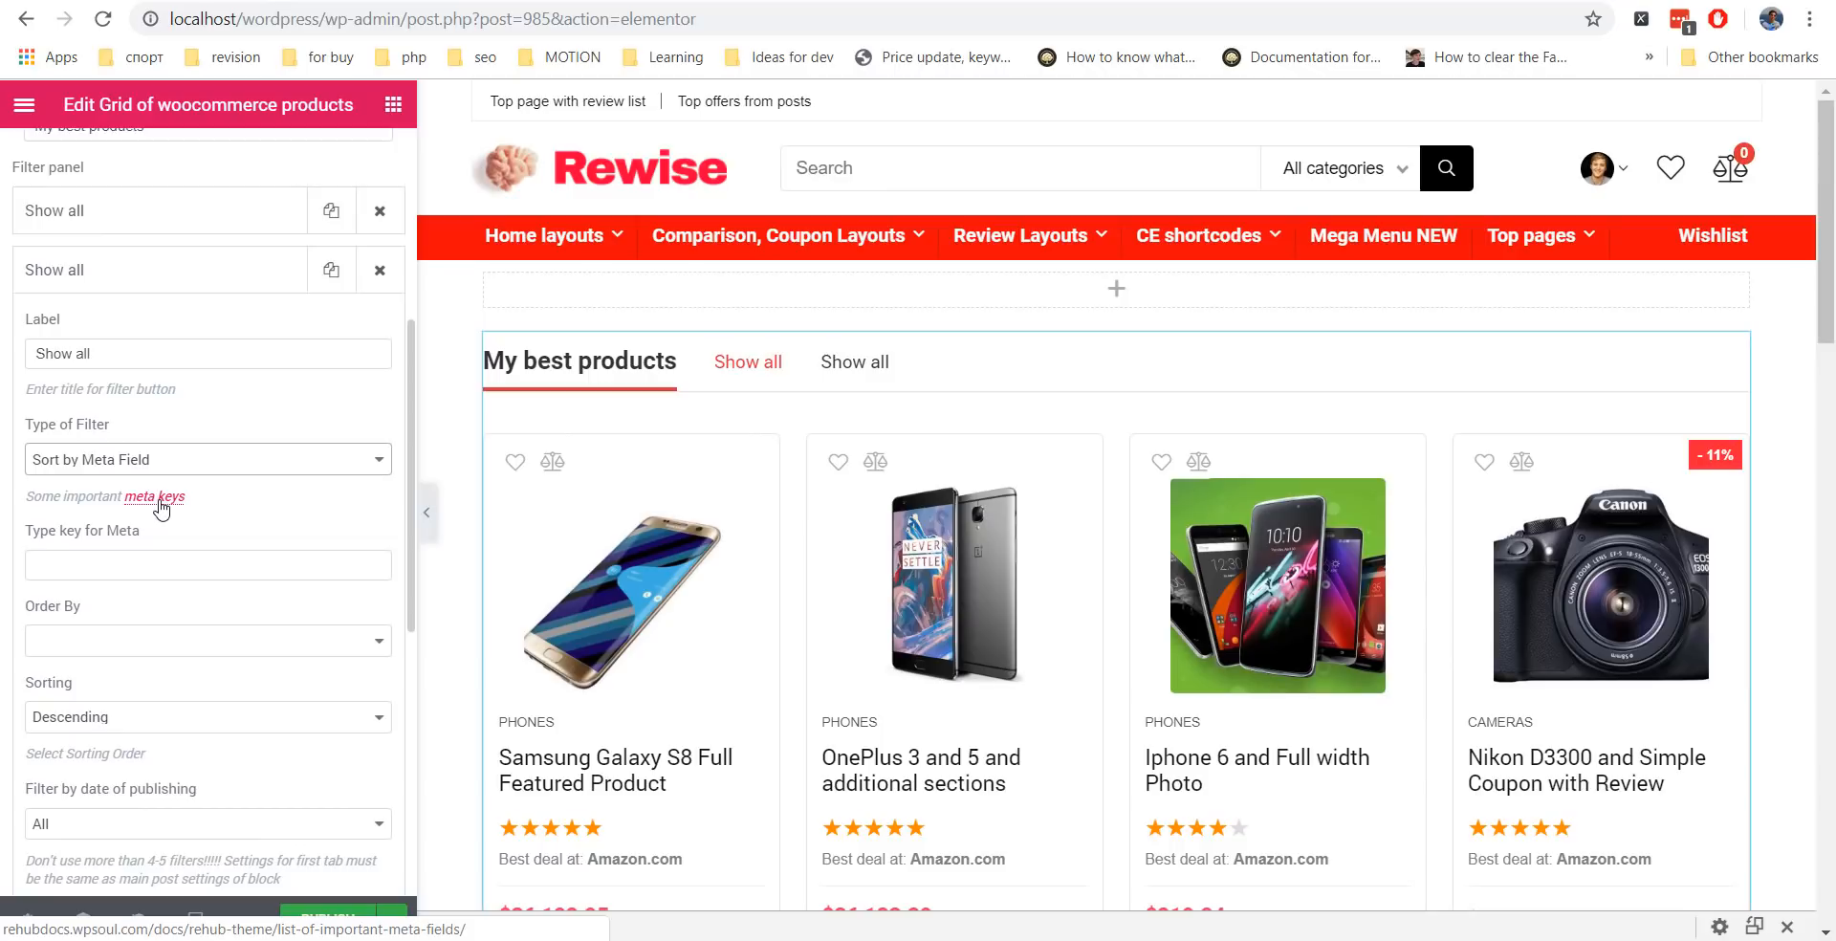
right_click(161, 507)
left_click(202, 522)
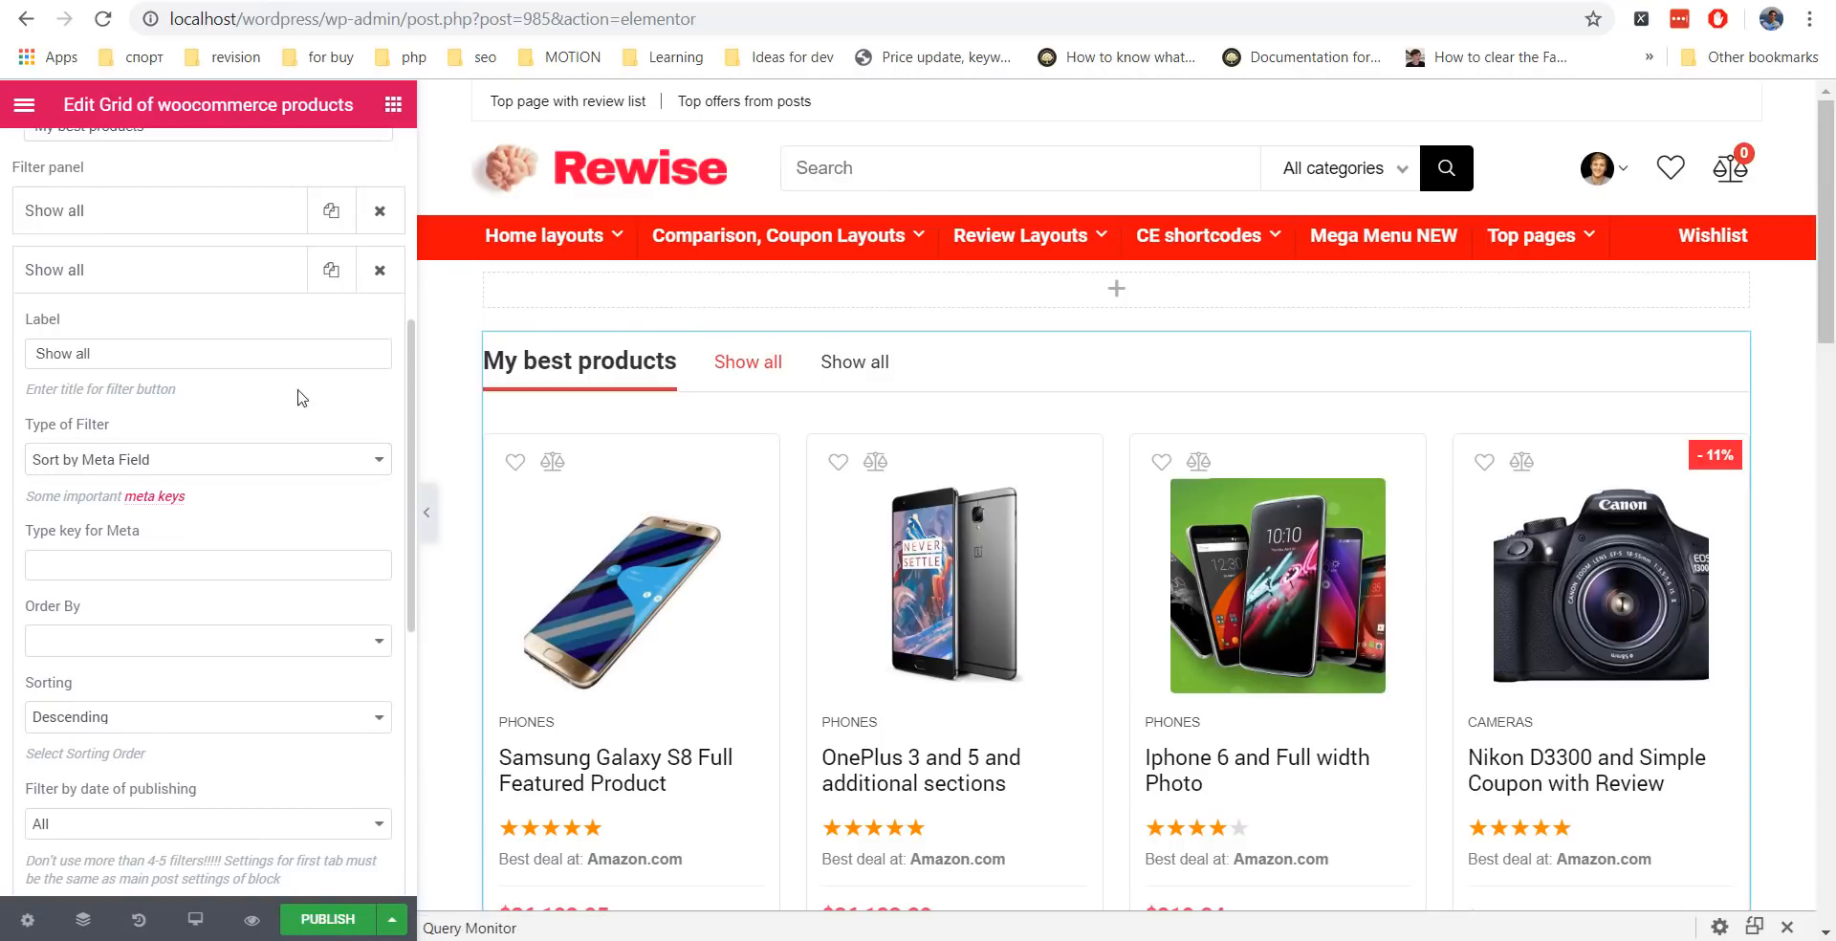
Copy post_wish_count from the Rehub docs into the second tab's meta key field.
key("ctrl+Tab")
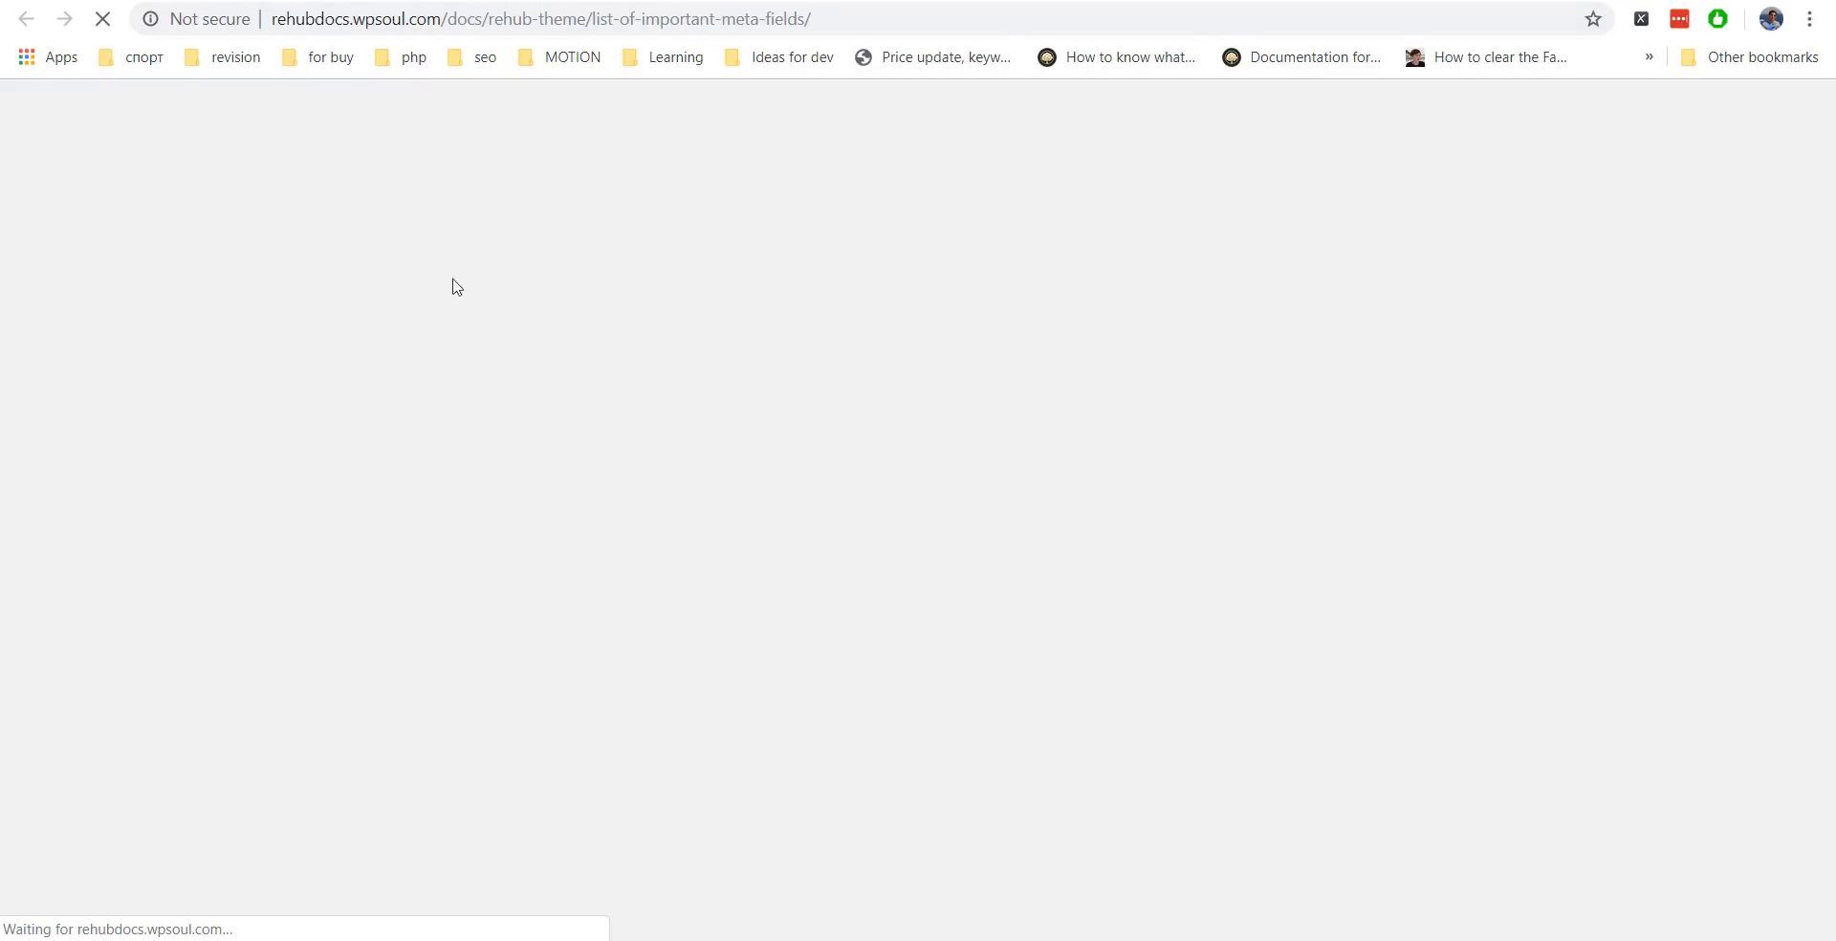
scroll(794, 502, "down", 1)
scroll(793, 502, "down", 9)
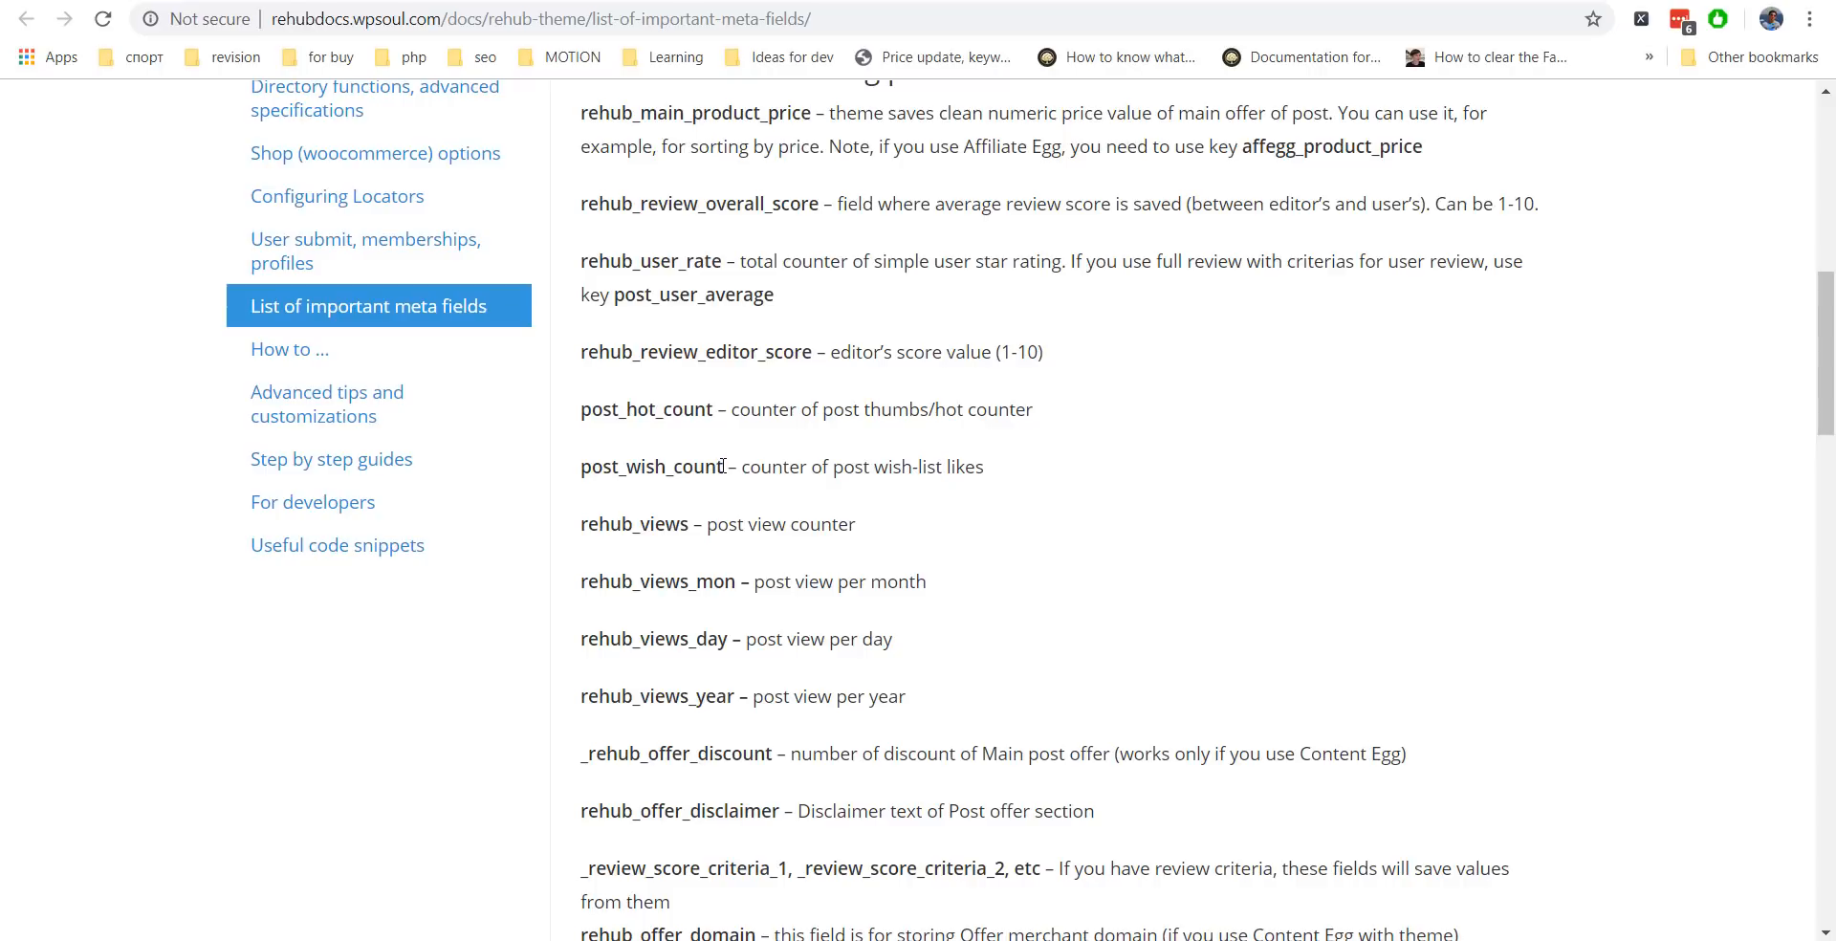
left_click_drag(724, 466, 578, 466)
key("ctrl+c")
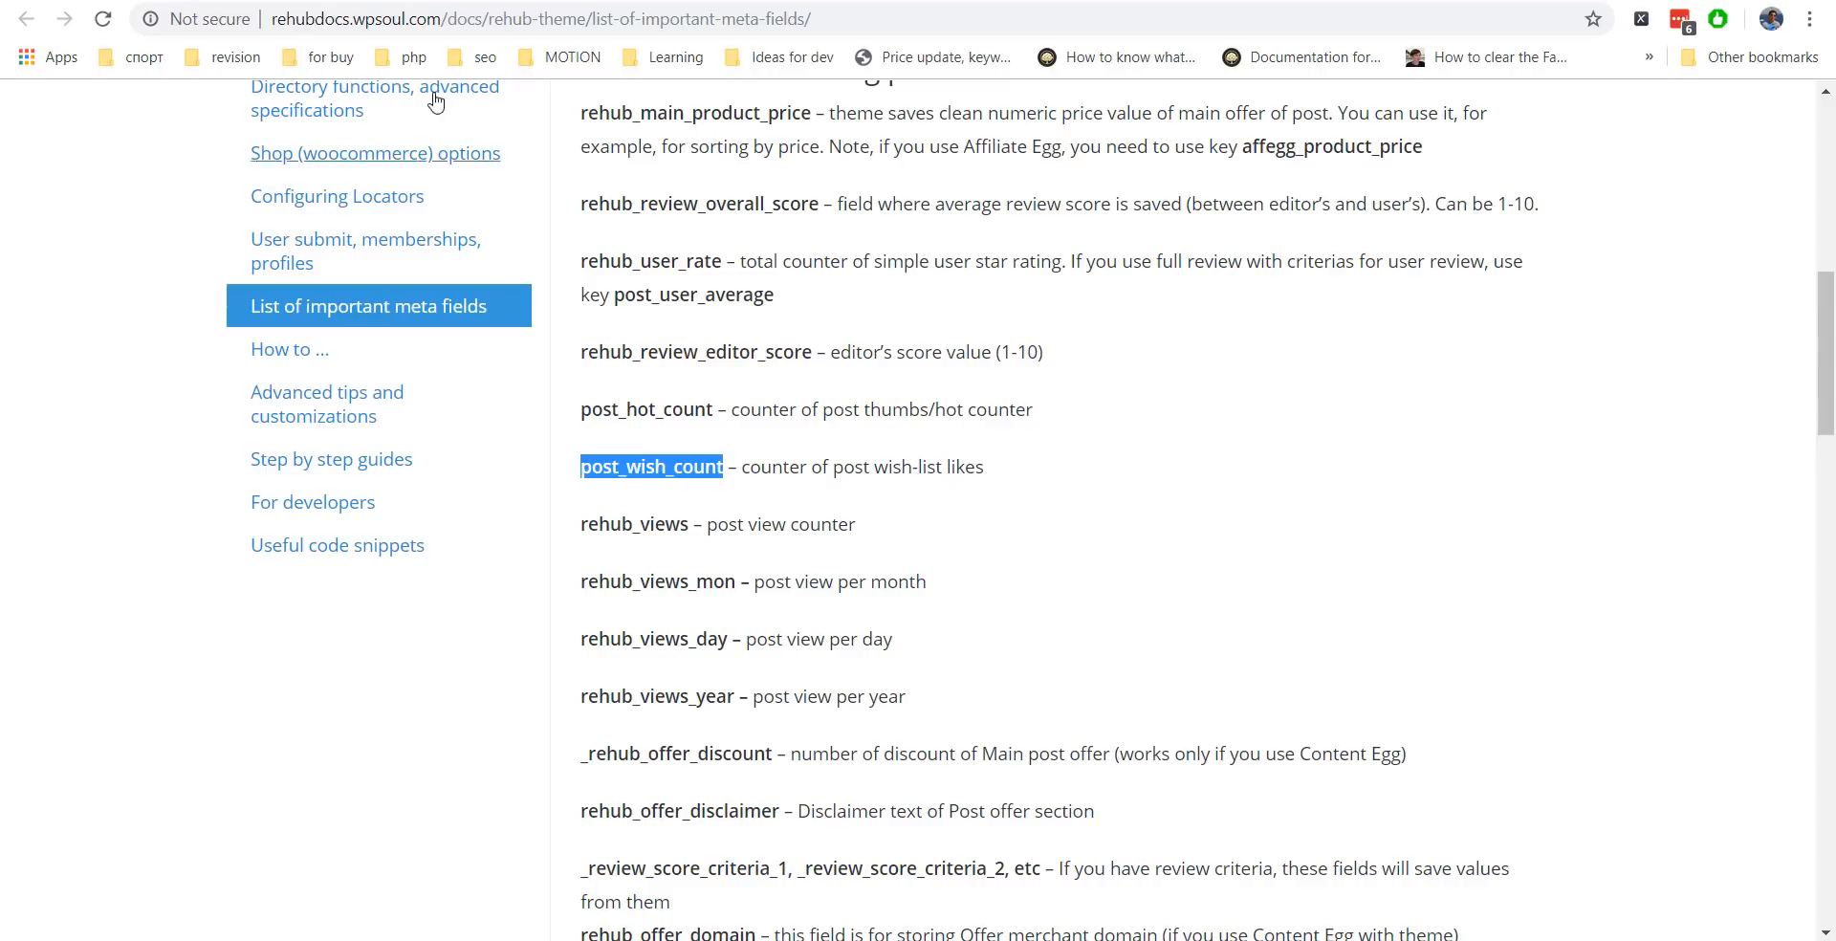
key("ctrl+shift+Tab")
left_click(156, 559)
key("ctrl+v")
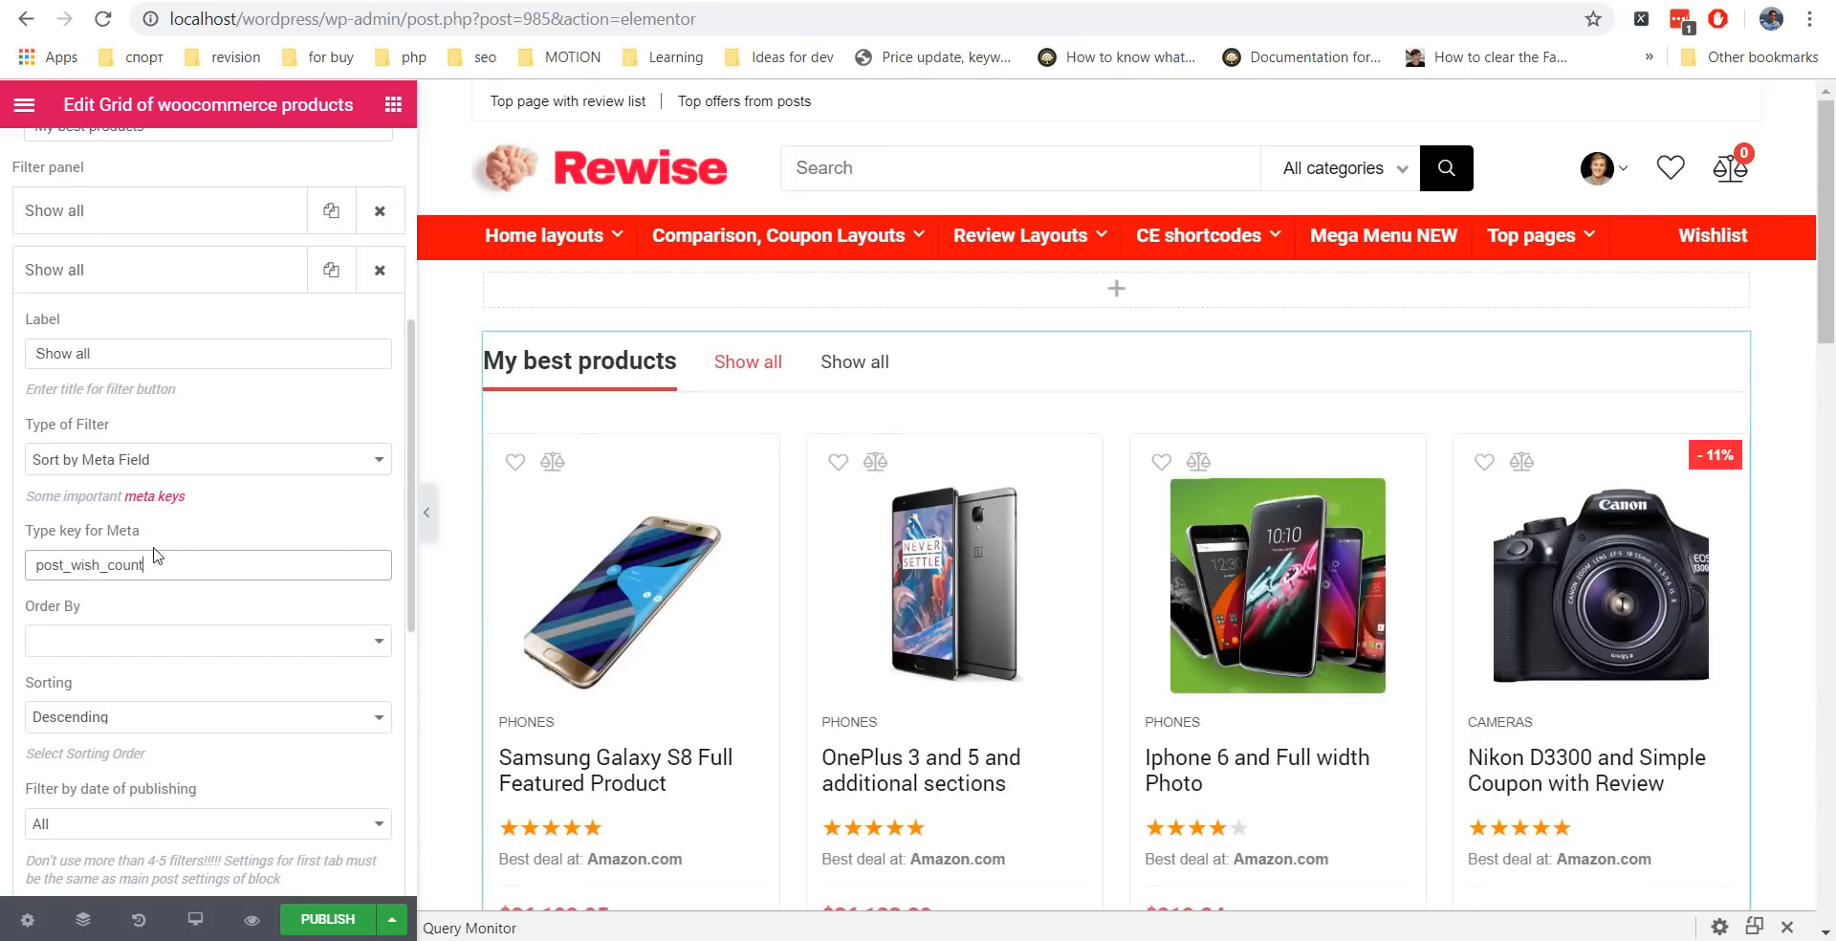
Rename the second filter tab to 'Most popular'.
triple_click(38, 342)
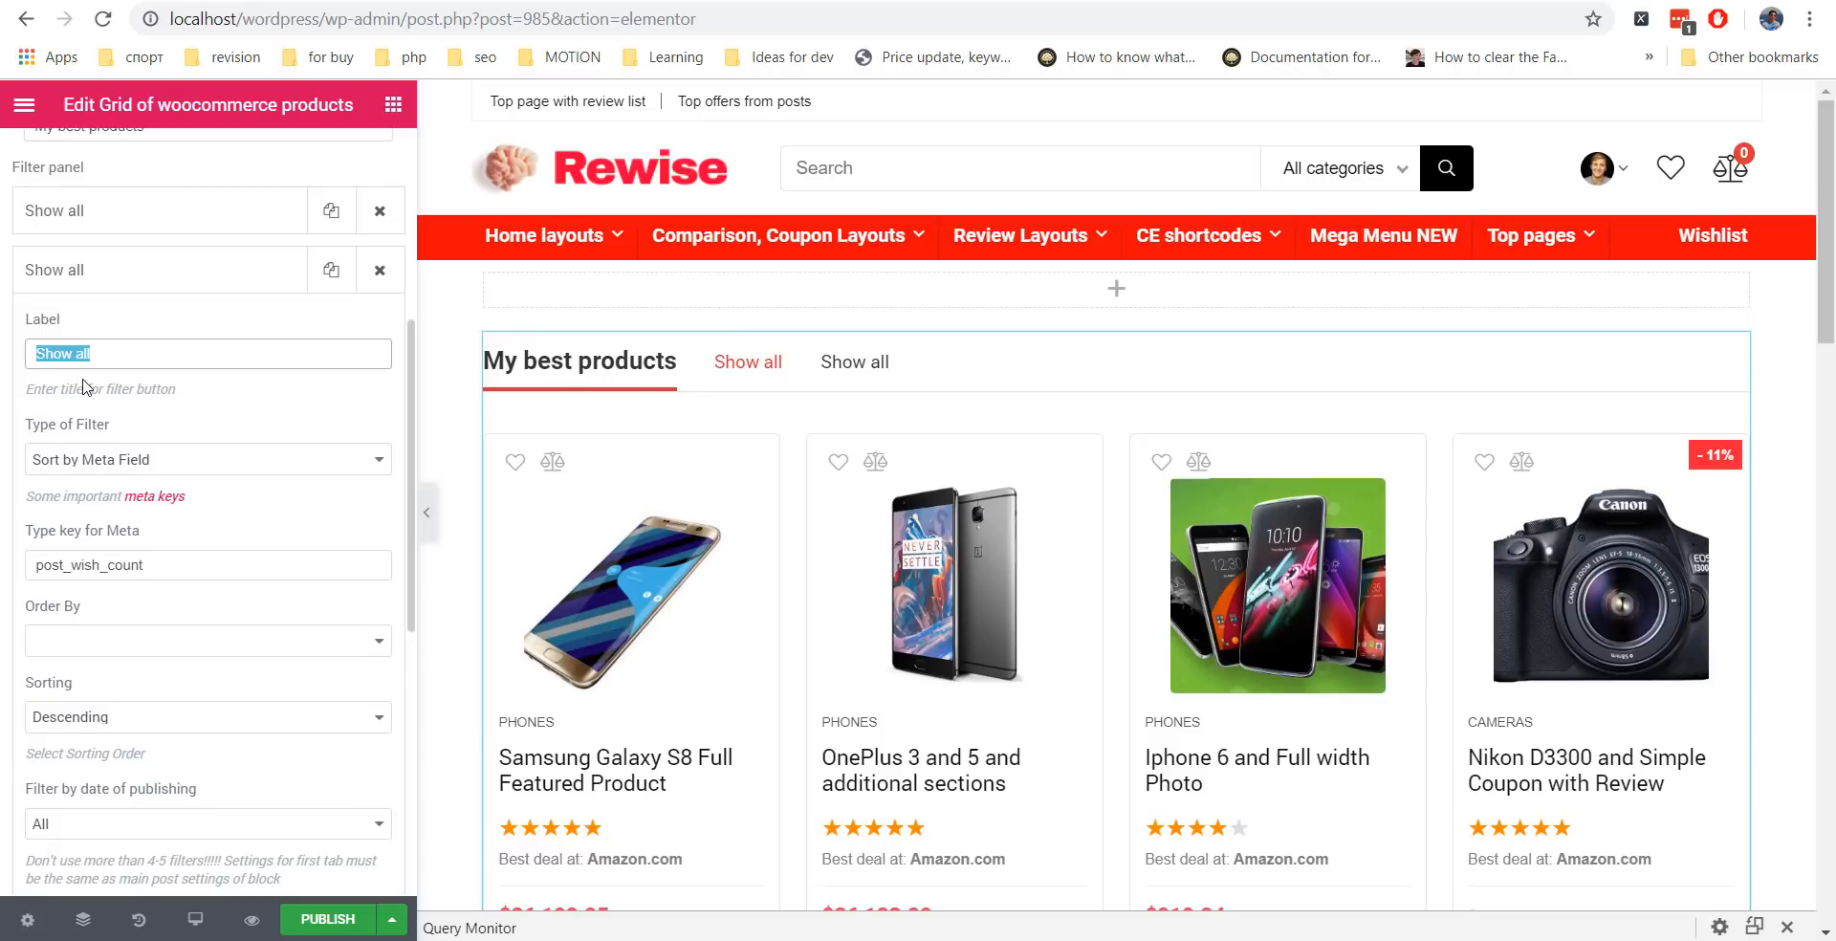
type("Most popular")
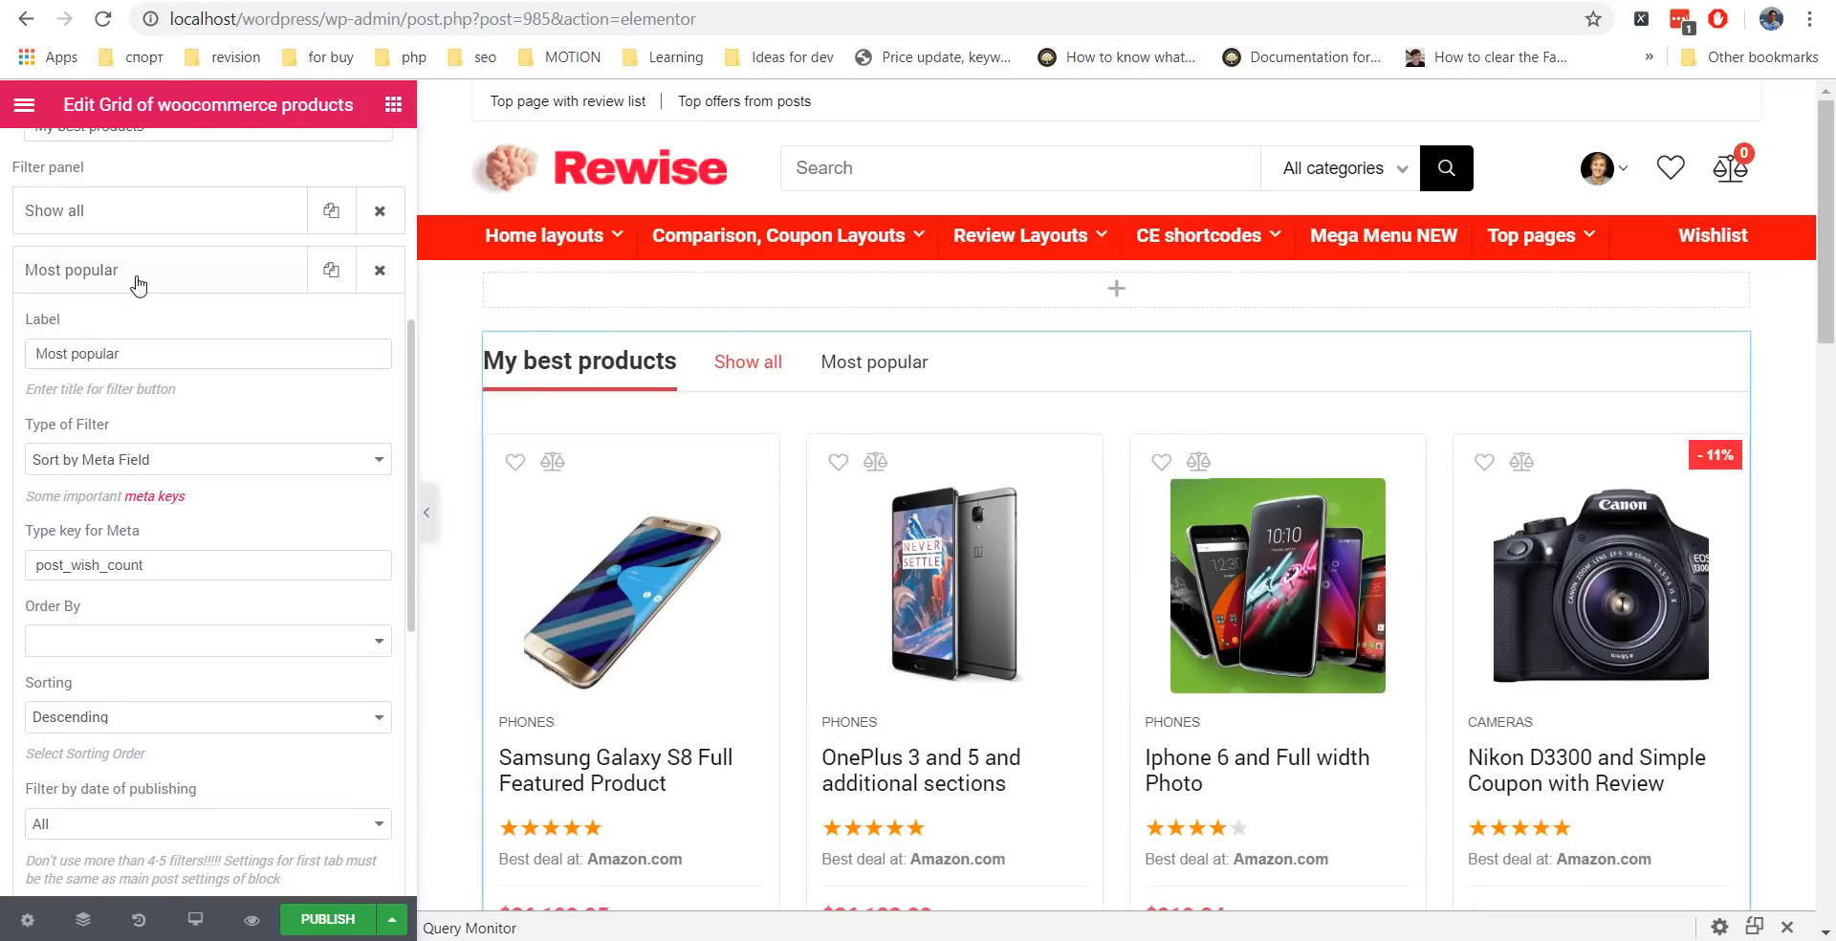
left_click(131, 278)
Add a 'Most viewed' tab sorting by Meta Field with key rehub_views.
left_click(196, 340)
left_click_drag(105, 413, 8, 401)
type("Most viewed")
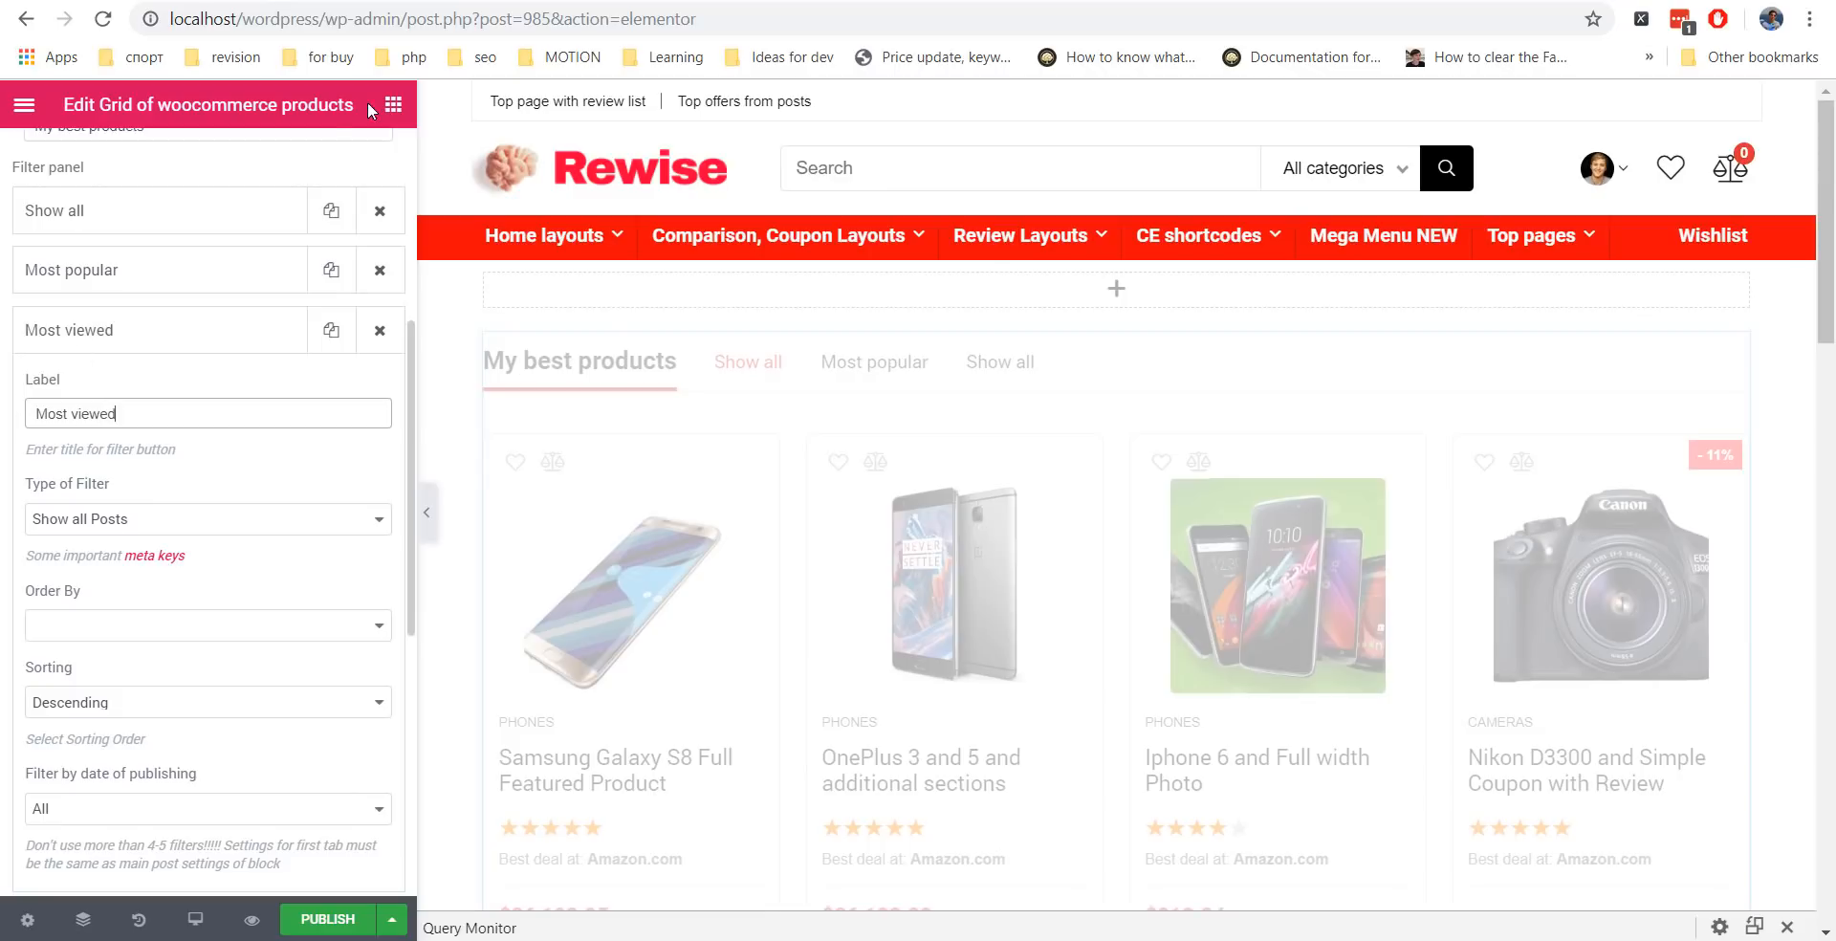
left_click(535, 2)
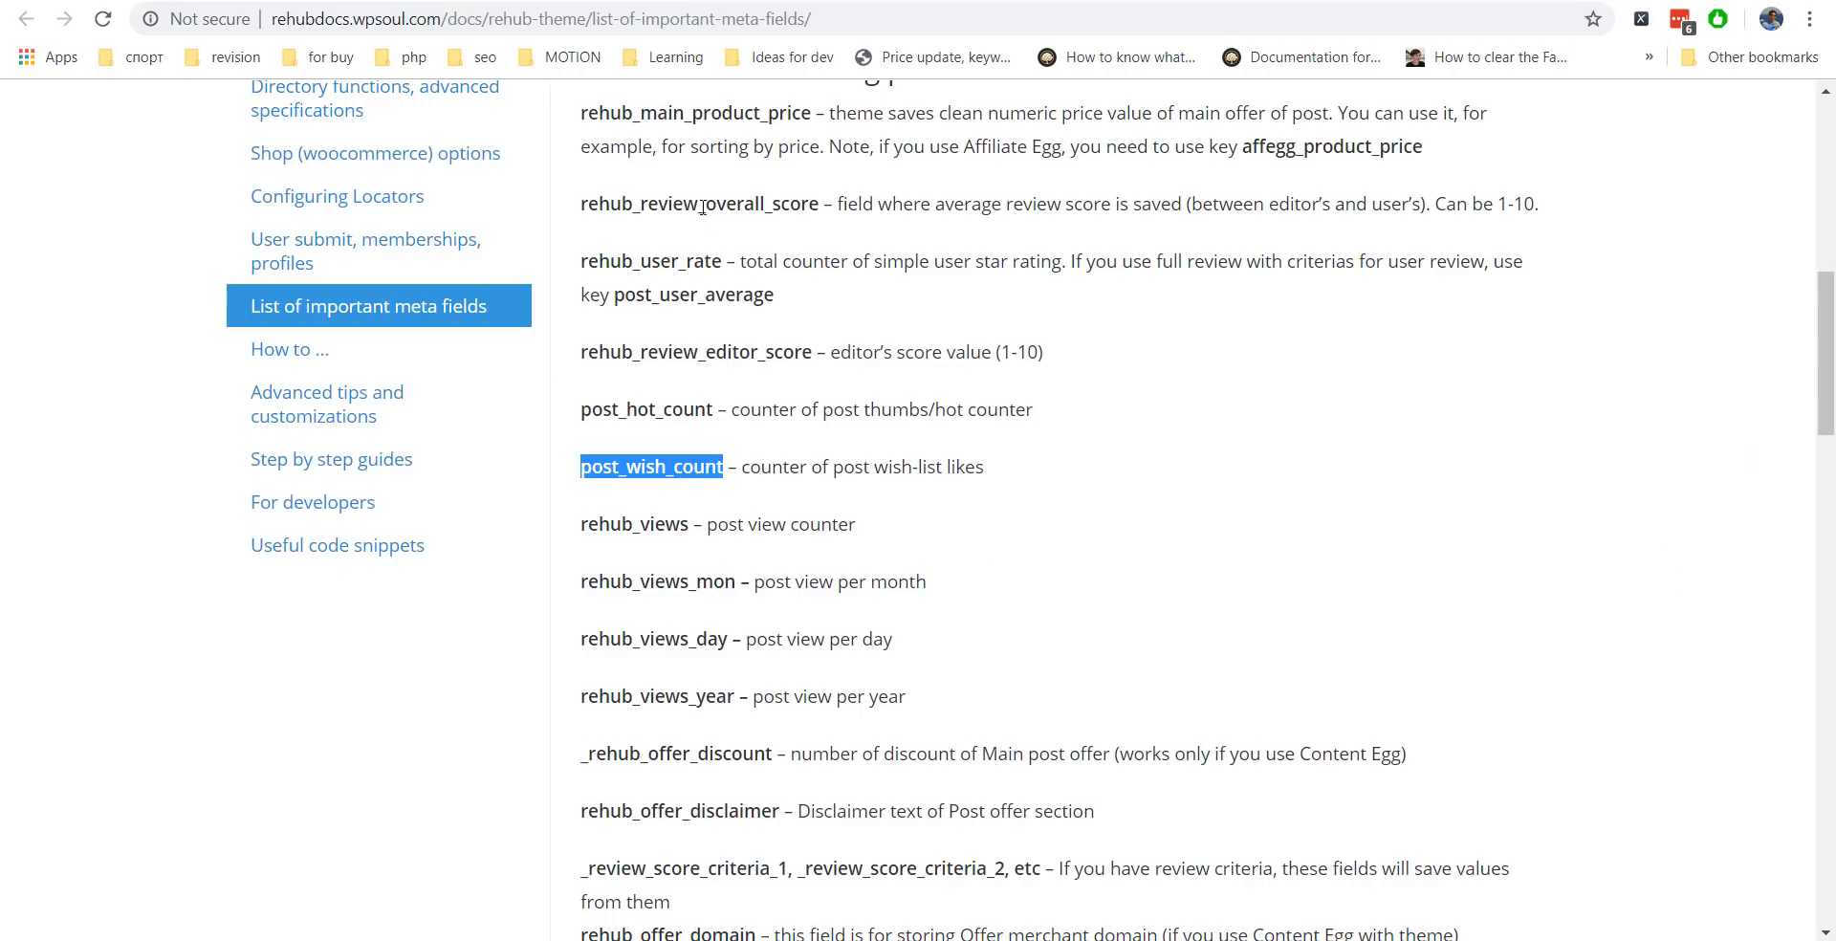
left_click_drag(689, 525, 582, 531)
key("ctrl+c")
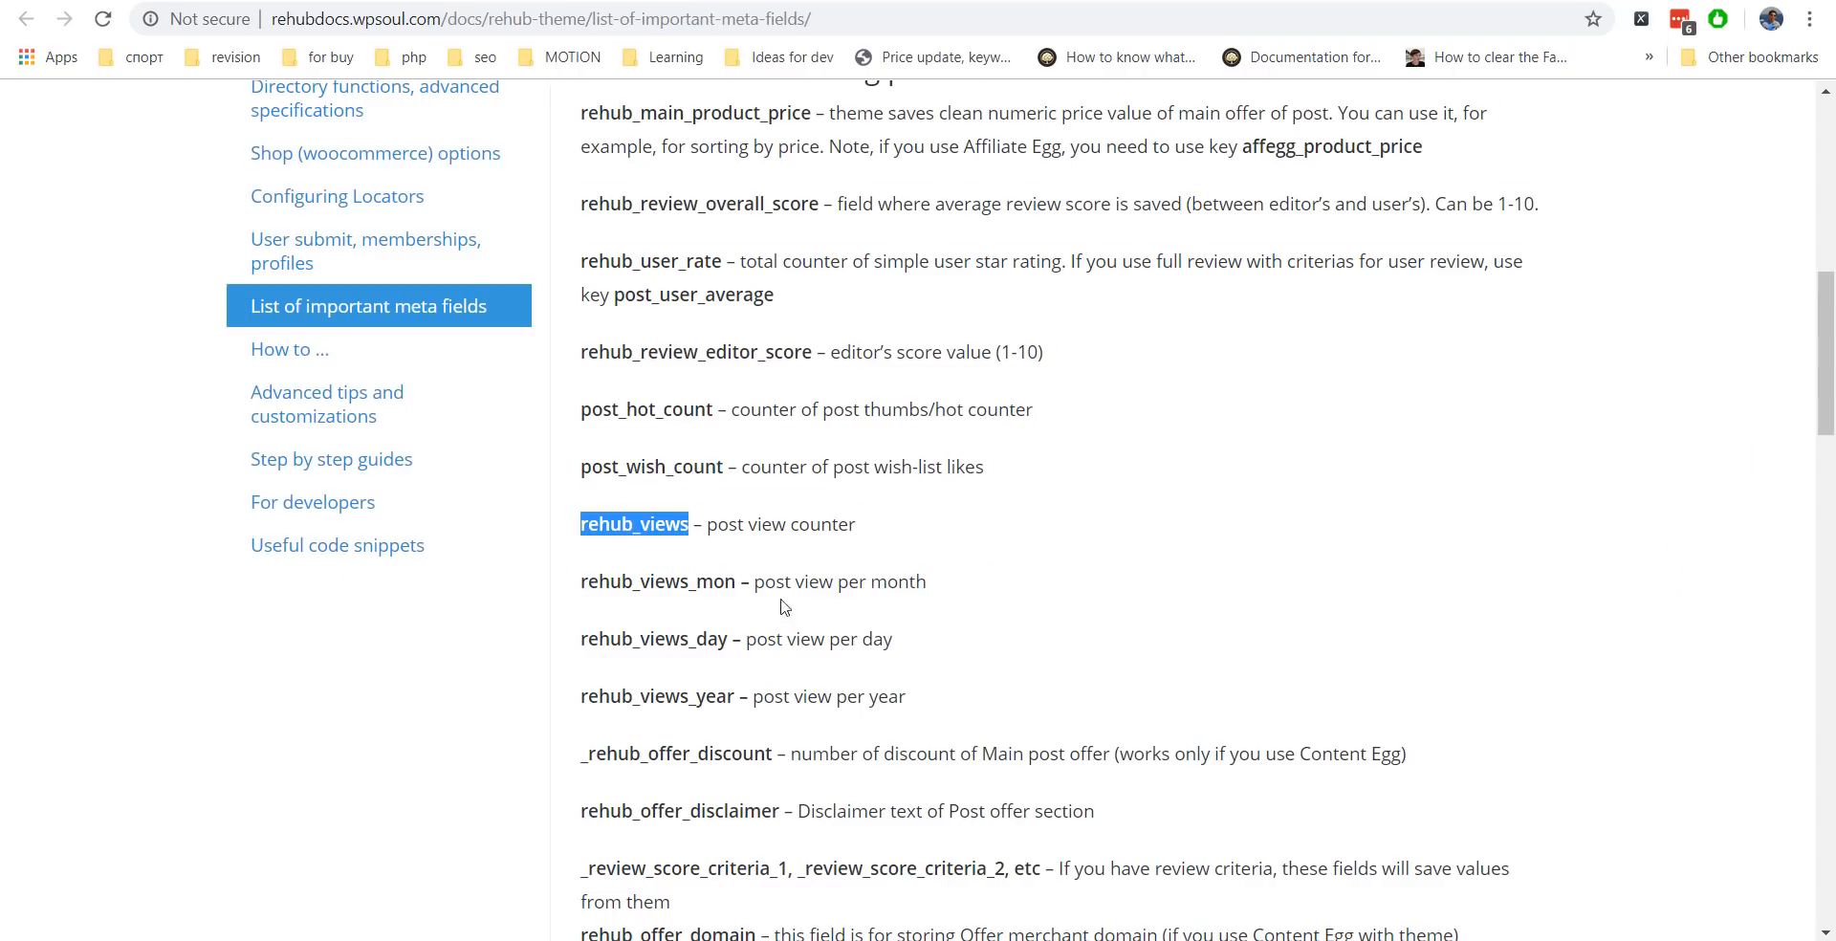
left_click(429, 2)
left_click(120, 521)
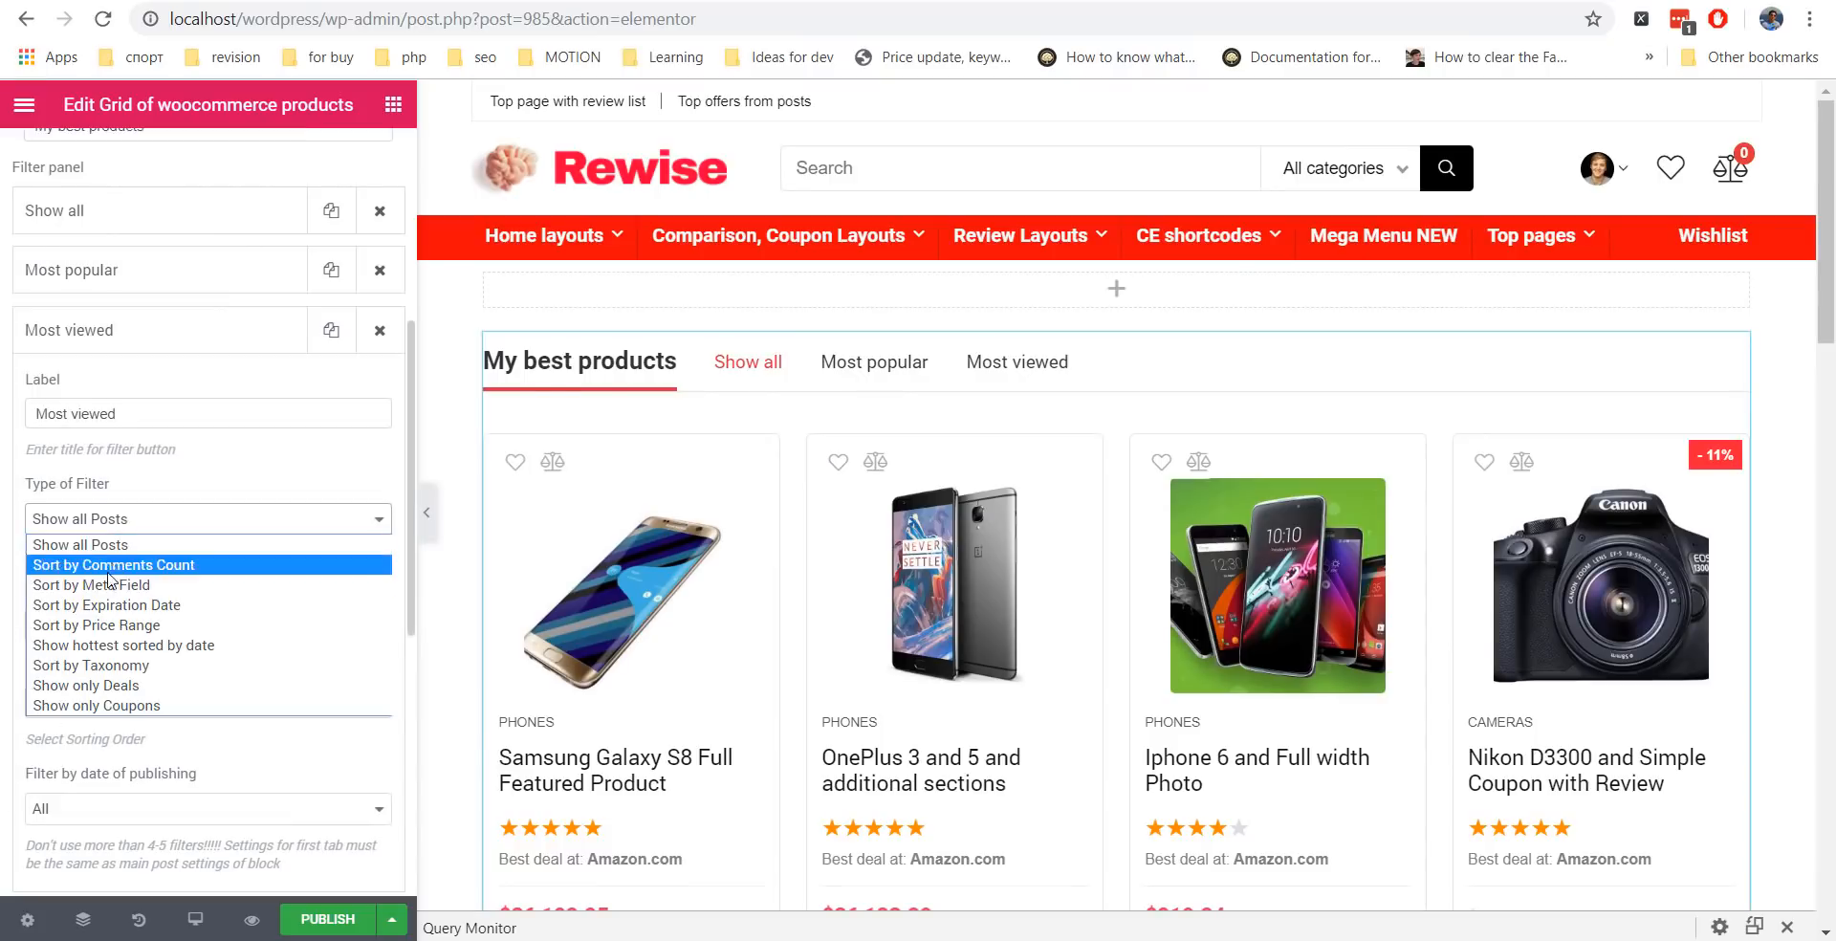
left_click(110, 583)
left_click(107, 627)
key("ctrl+v")
Set the filter panel's taxonomy slug to Product categories.
scroll(207, 679, "down", 5)
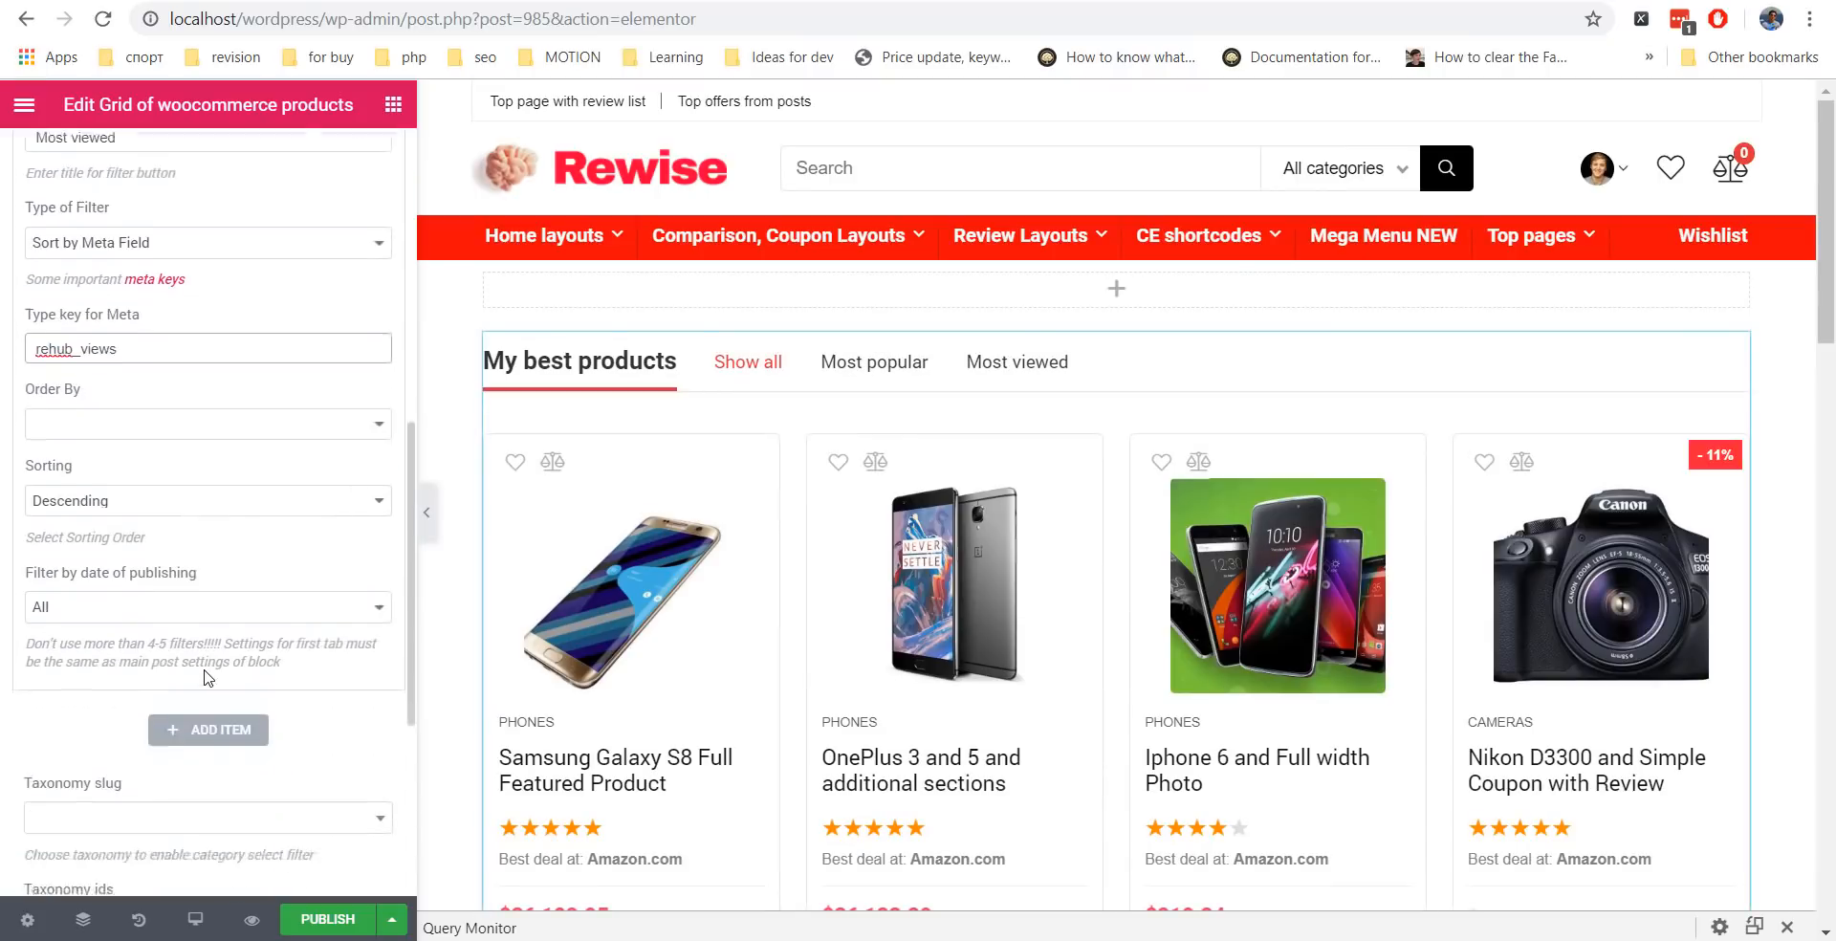
scroll(207, 679, "down", 2)
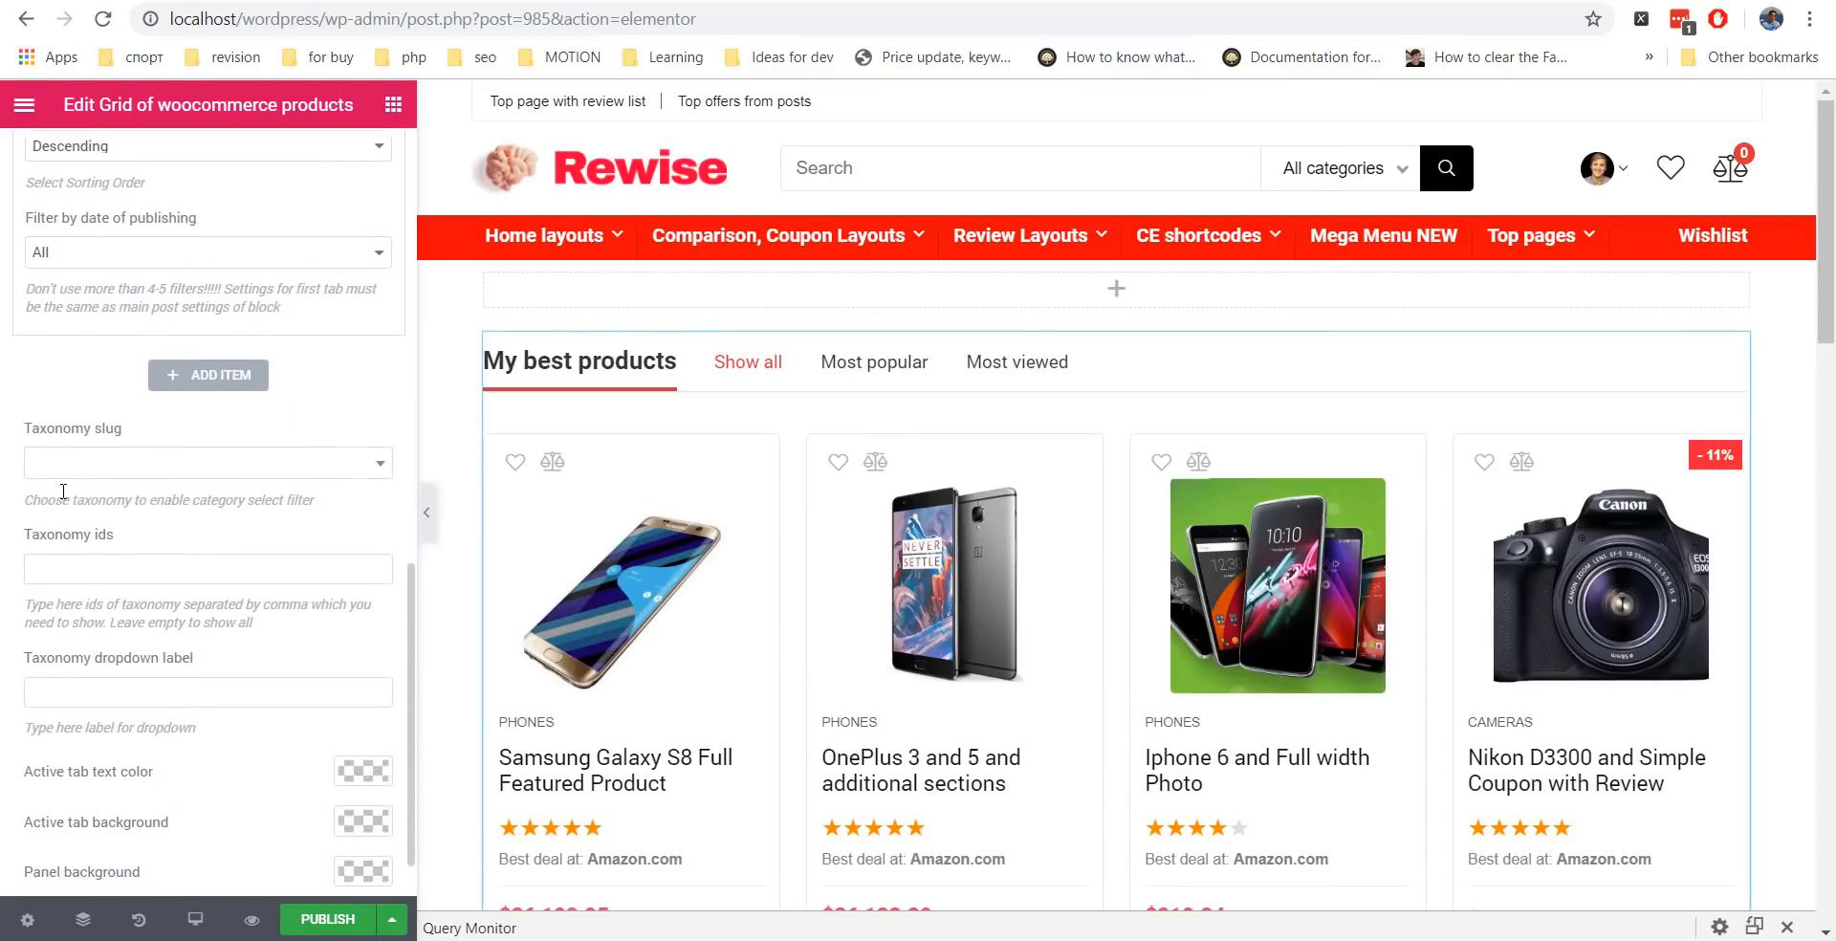
left_click(149, 455)
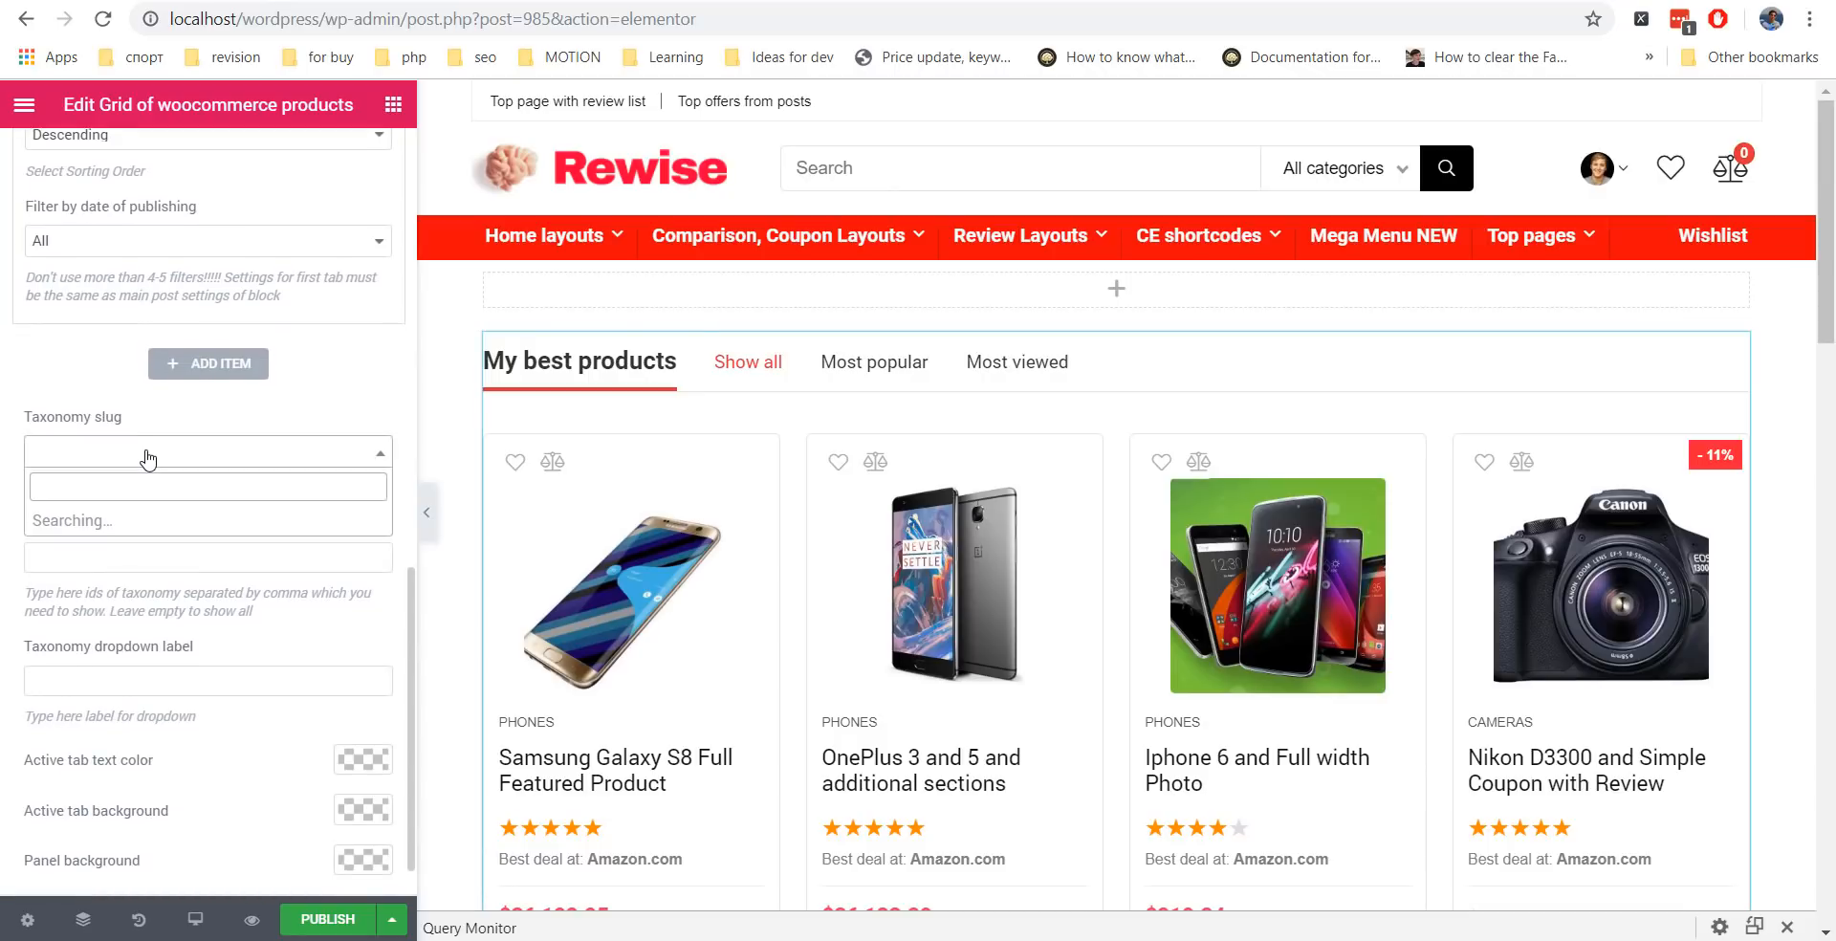
scroll(148, 574, "down", 3)
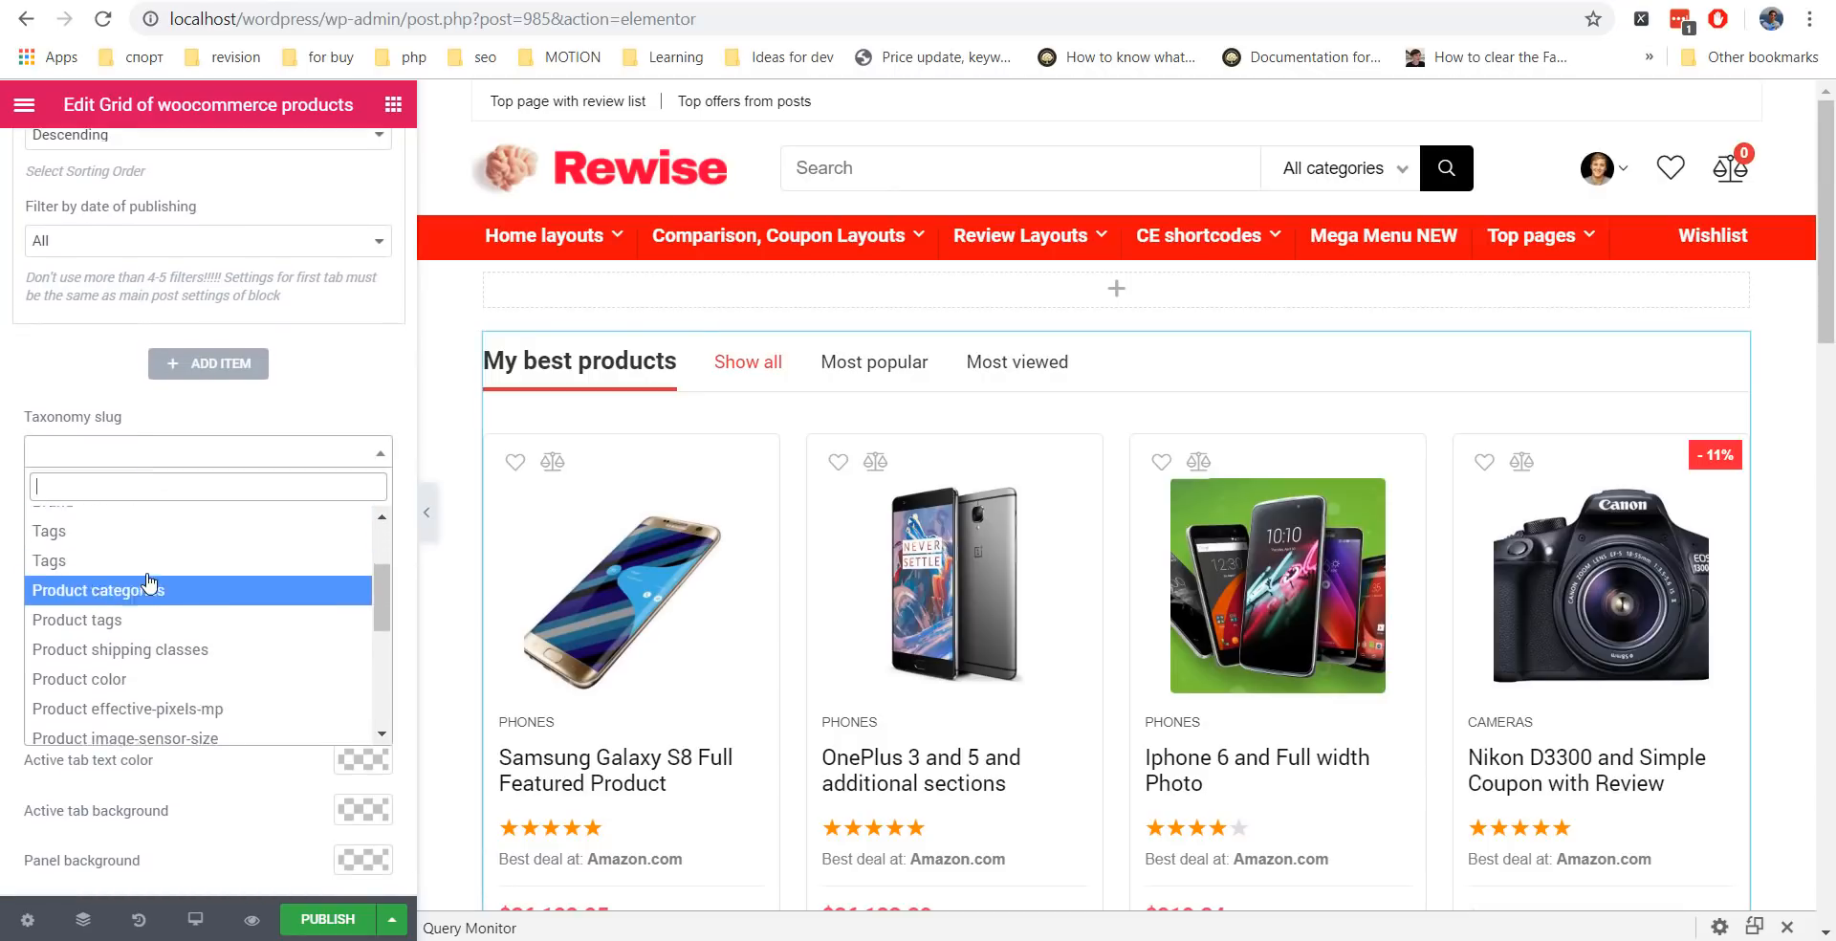
scroll(133, 622, "up", 1)
left_click(130, 609)
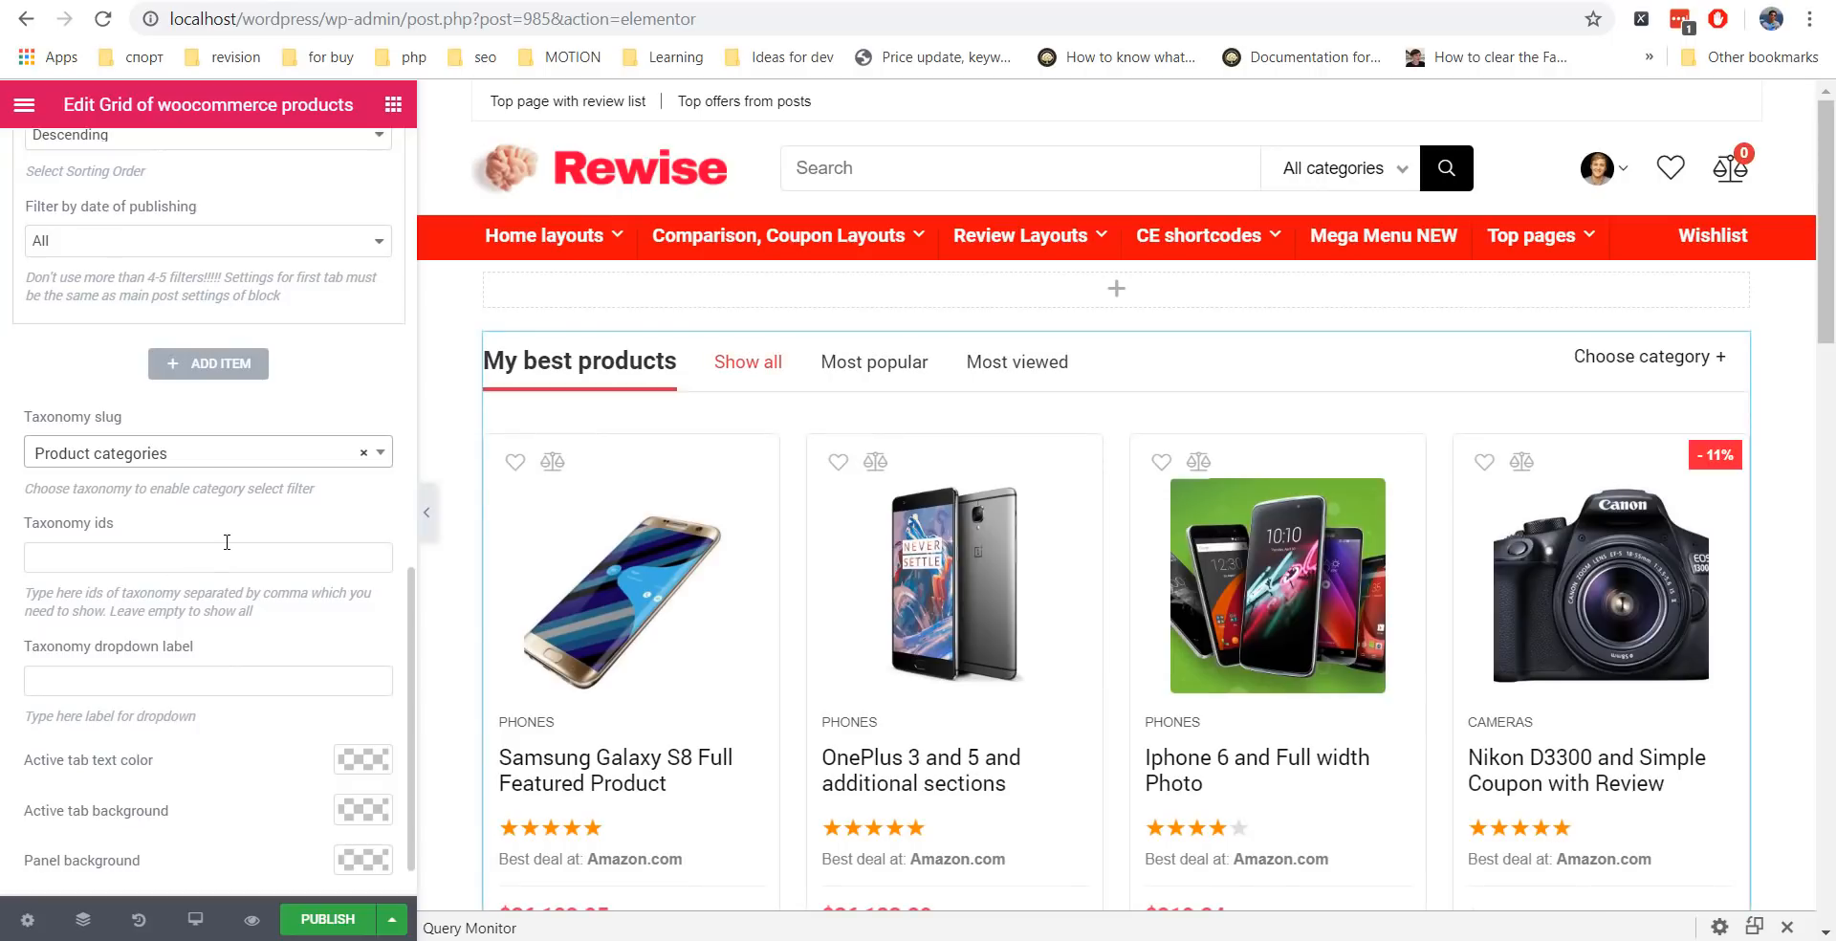
scroll(225, 626, "down", 1)
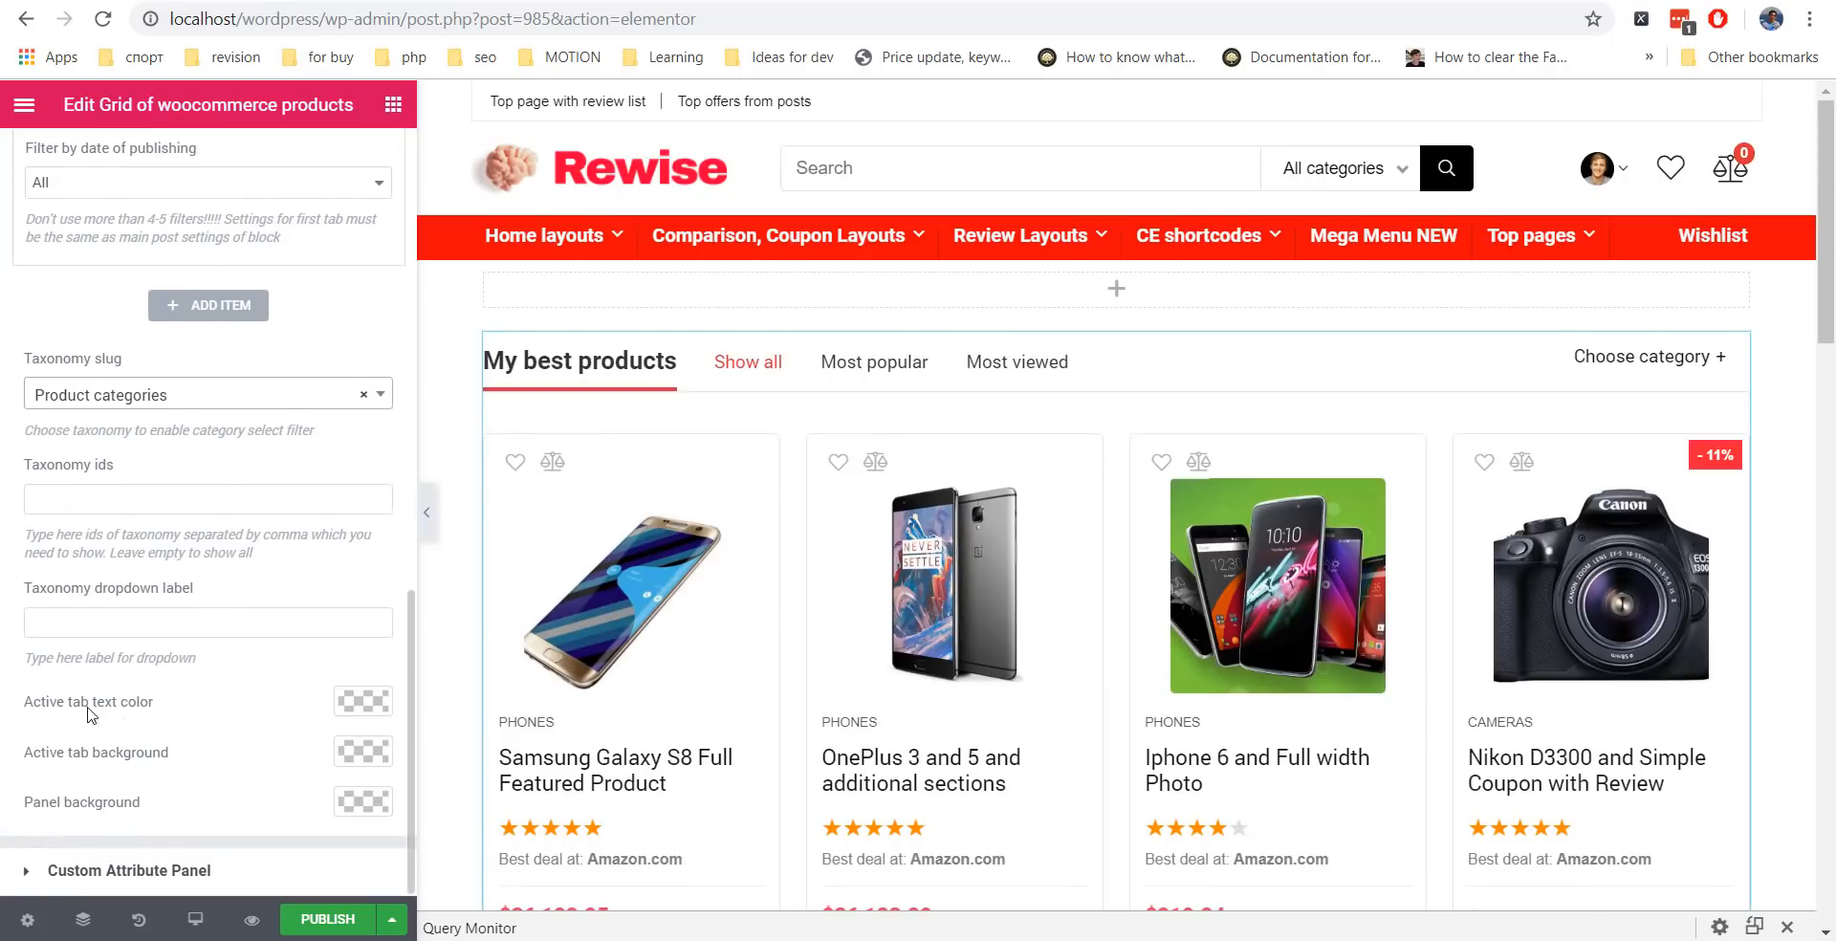
Set the filter panel background to light grey #f7f7f7 and publish the page.
left_click(363, 802)
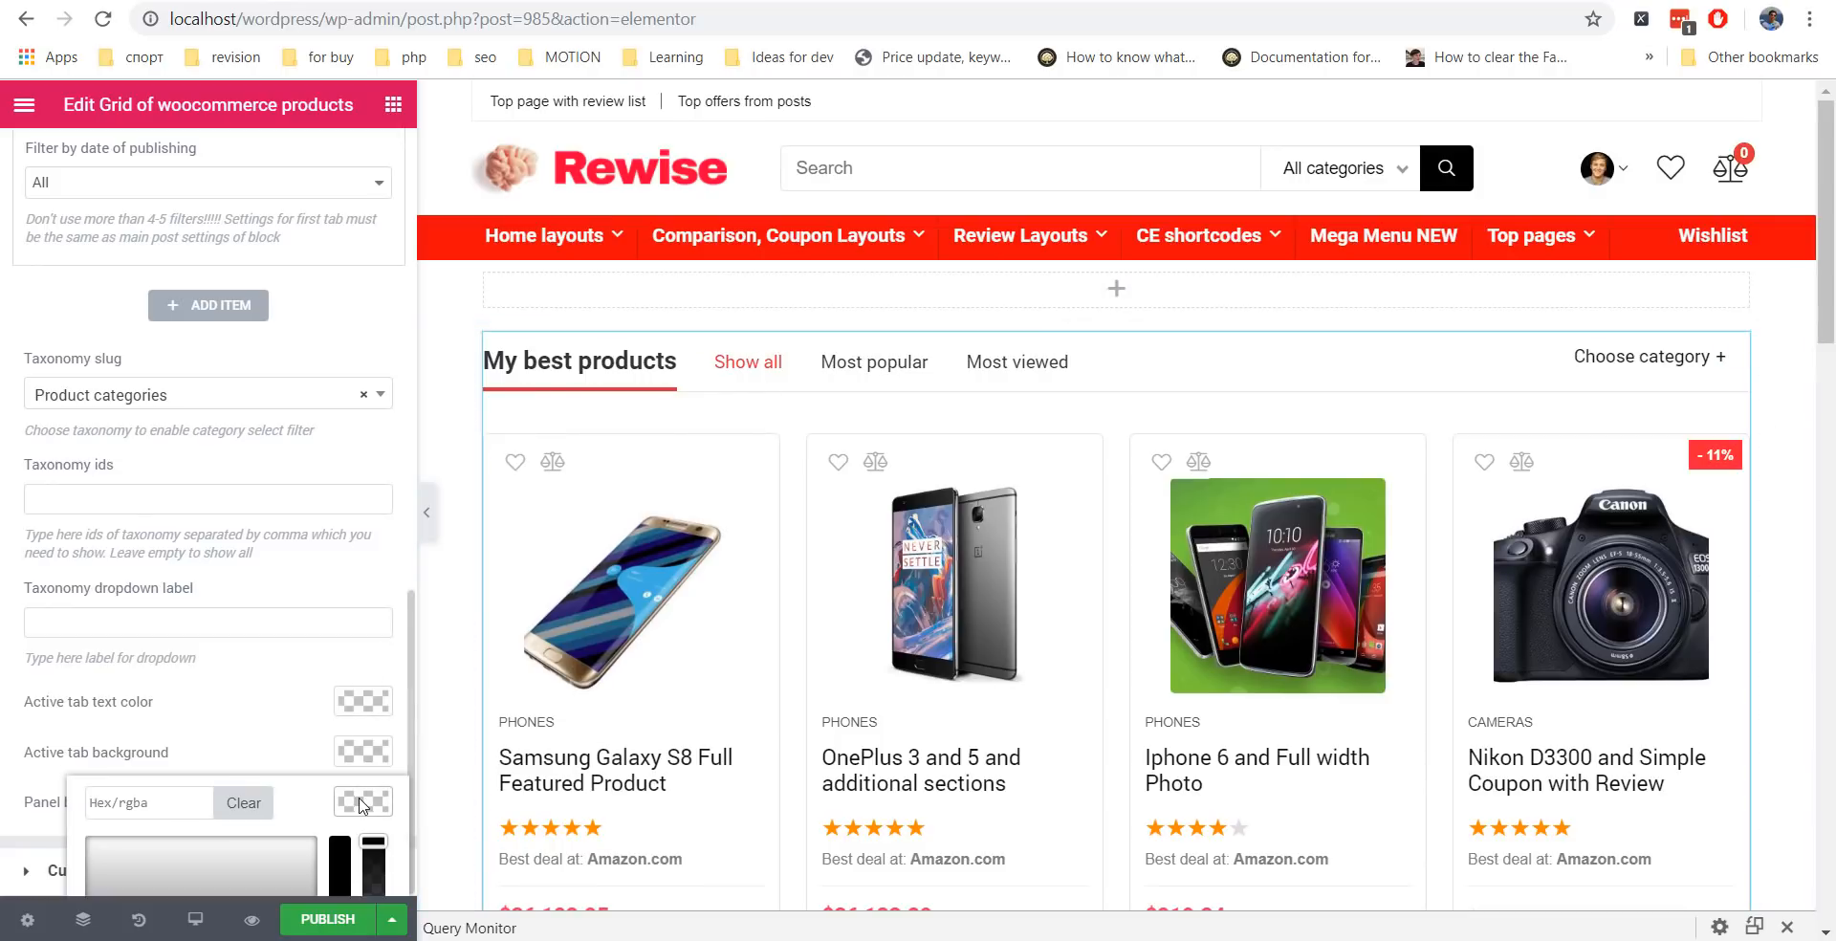
left_click(114, 854)
left_click(39, 808)
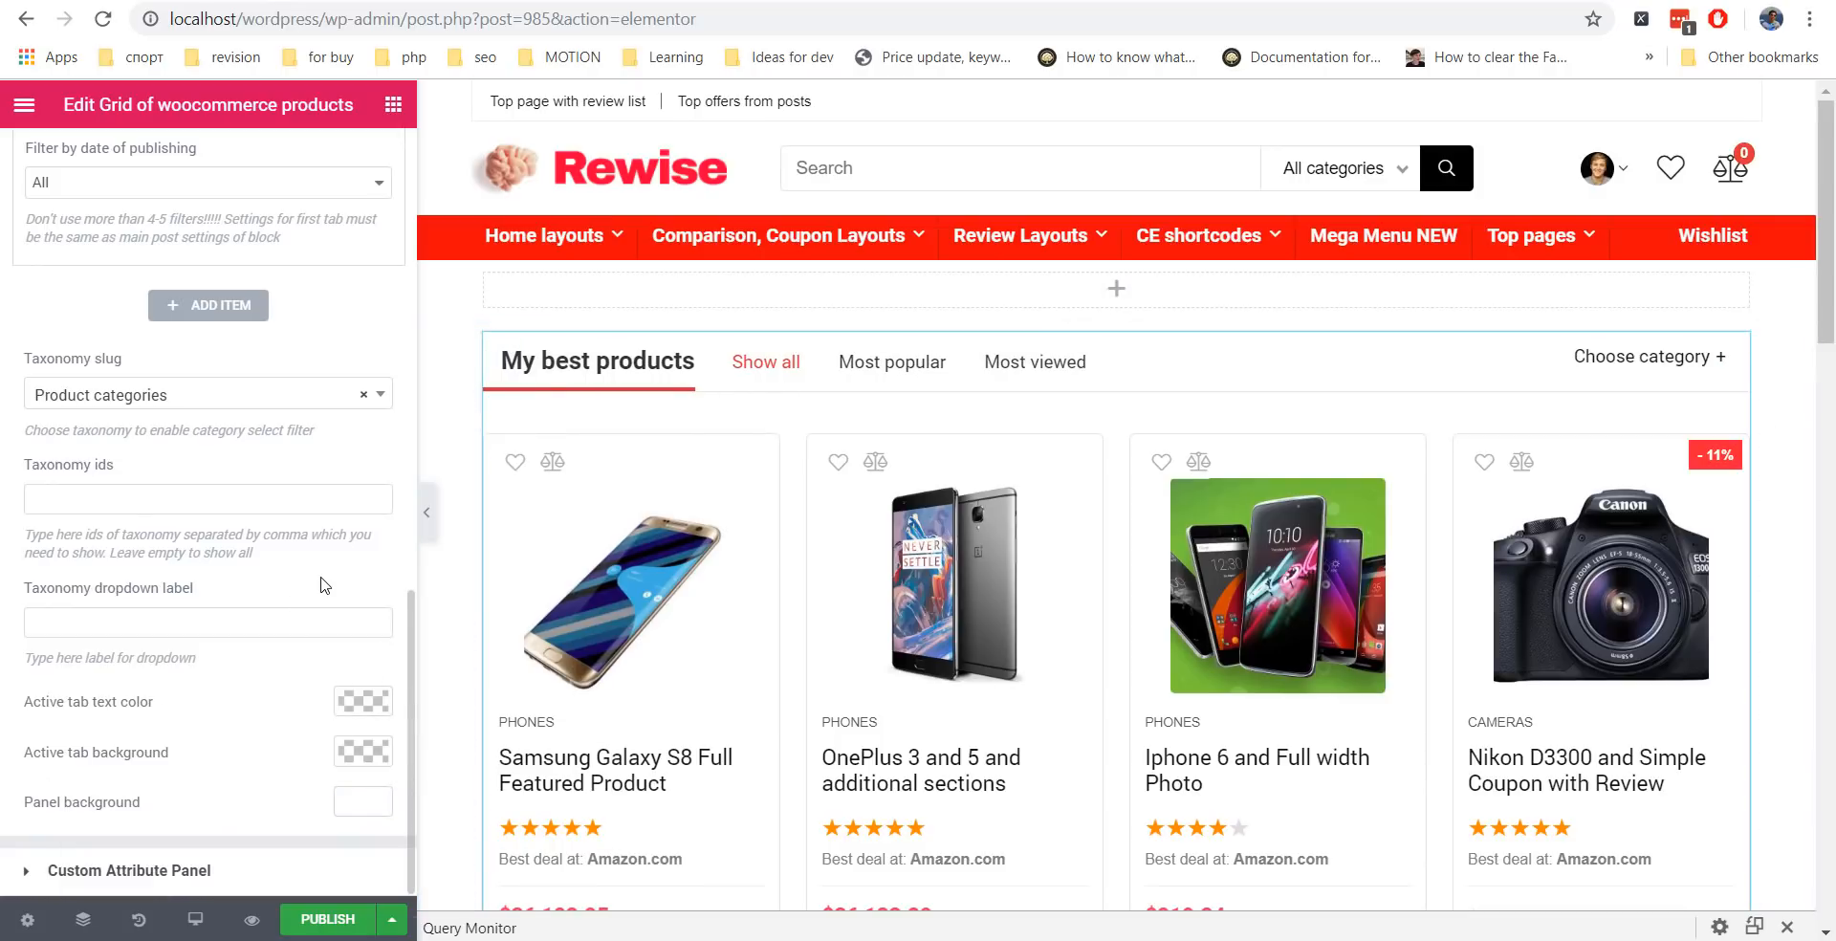
left_click(363, 802)
left_click(82, 847)
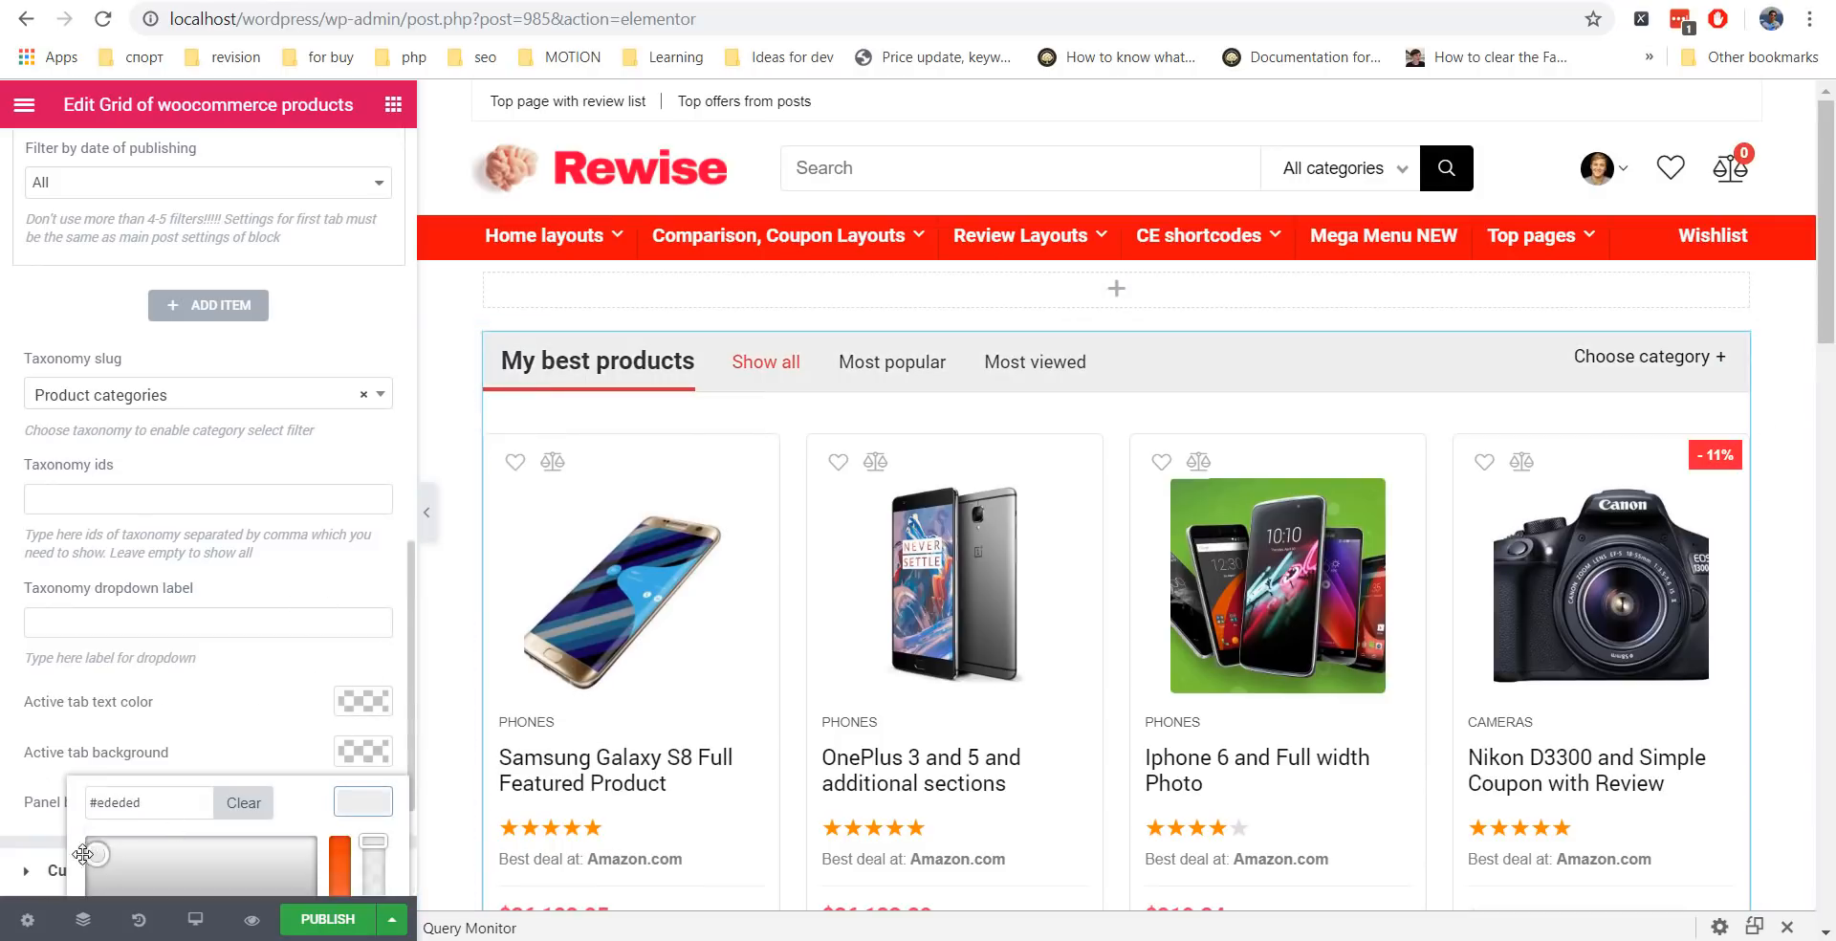
left_click(275, 676)
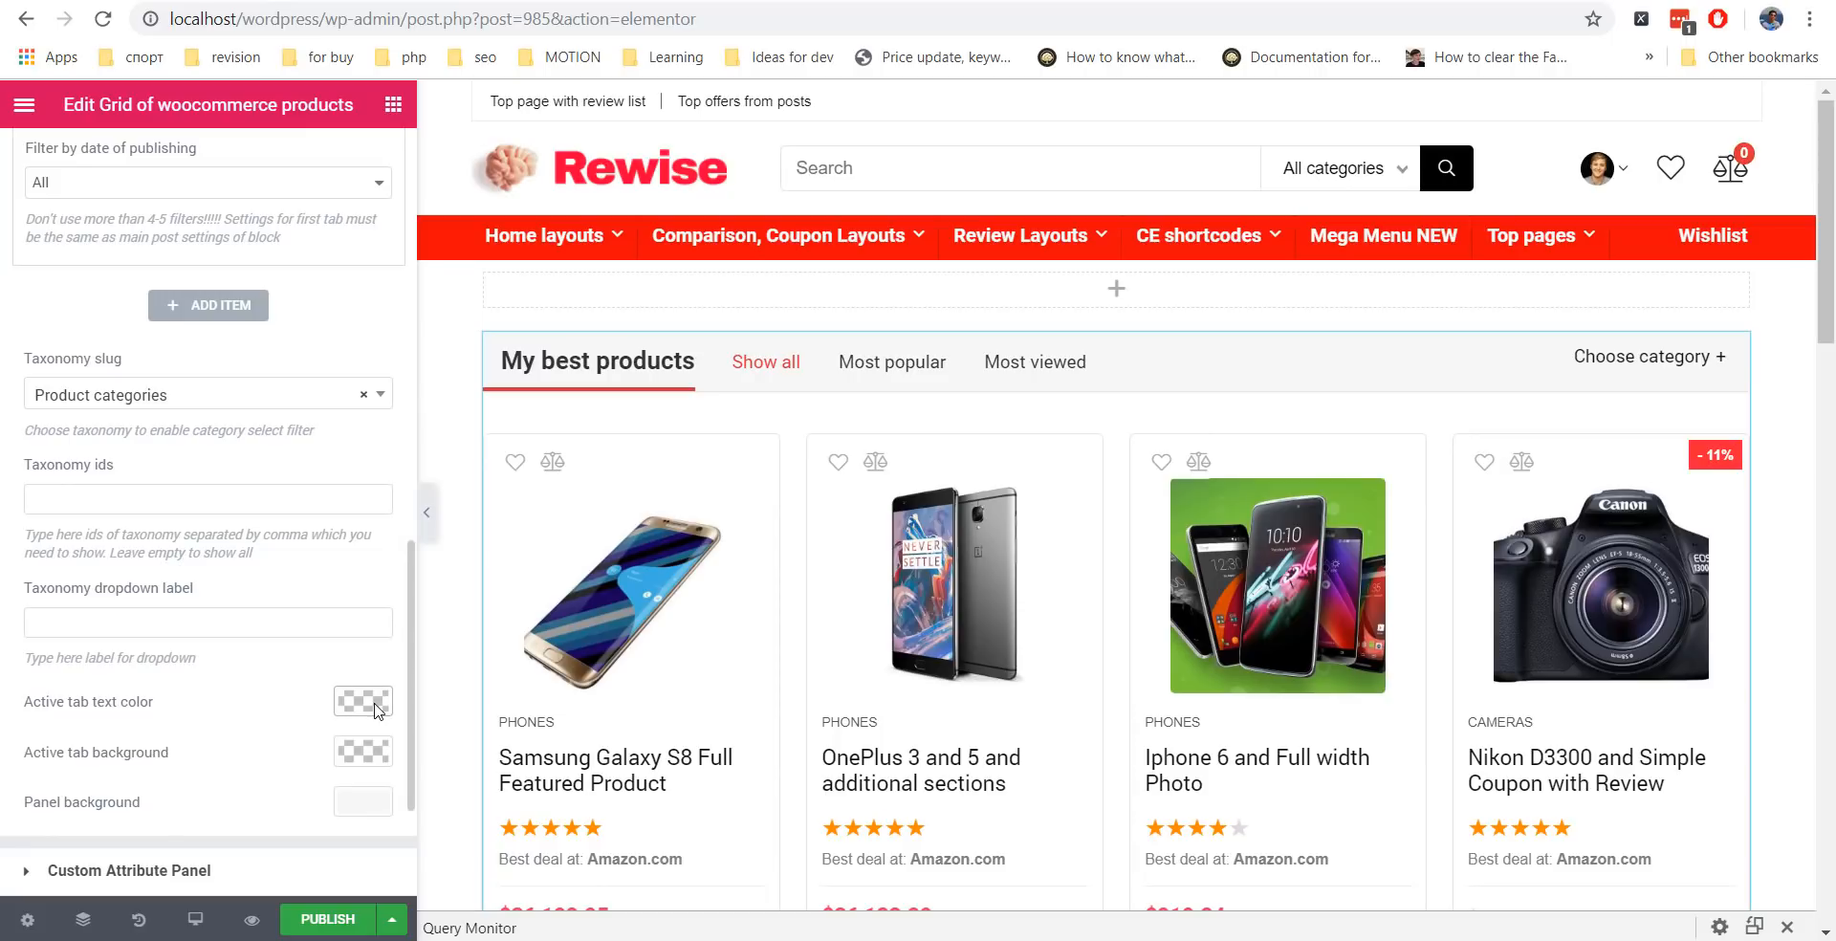
left_click(328, 919)
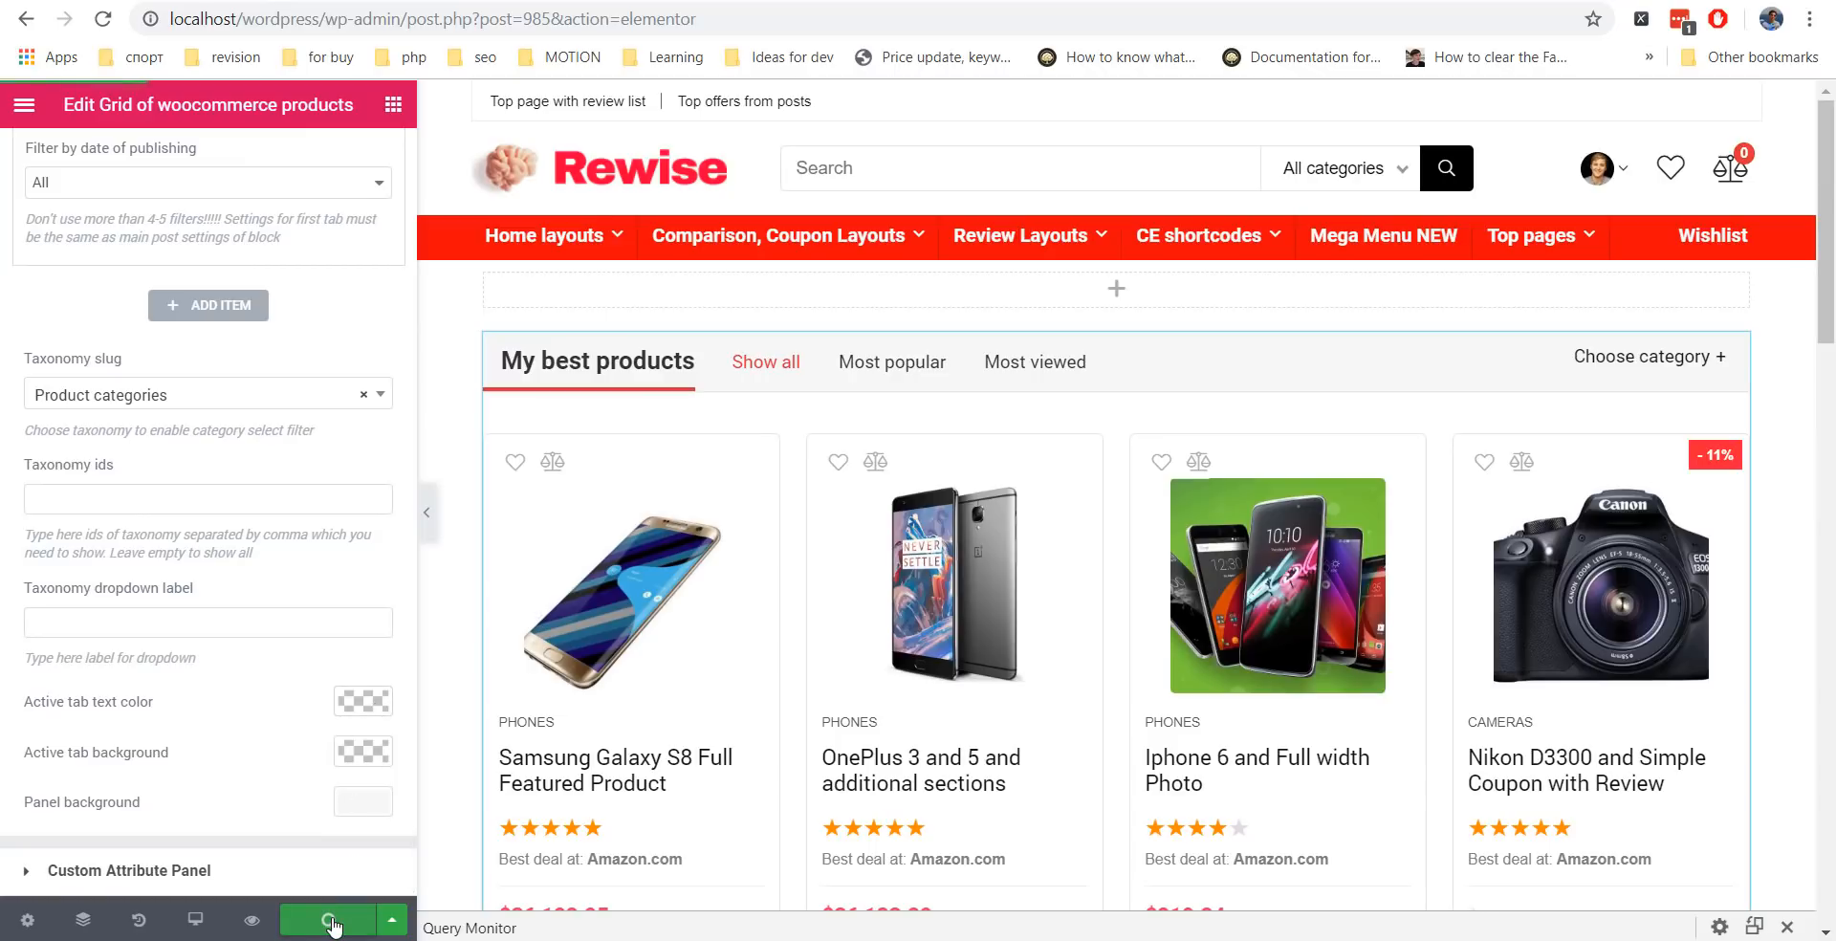
Preview the published page and sort its products with the Most viewed tab.
left_click(253, 921)
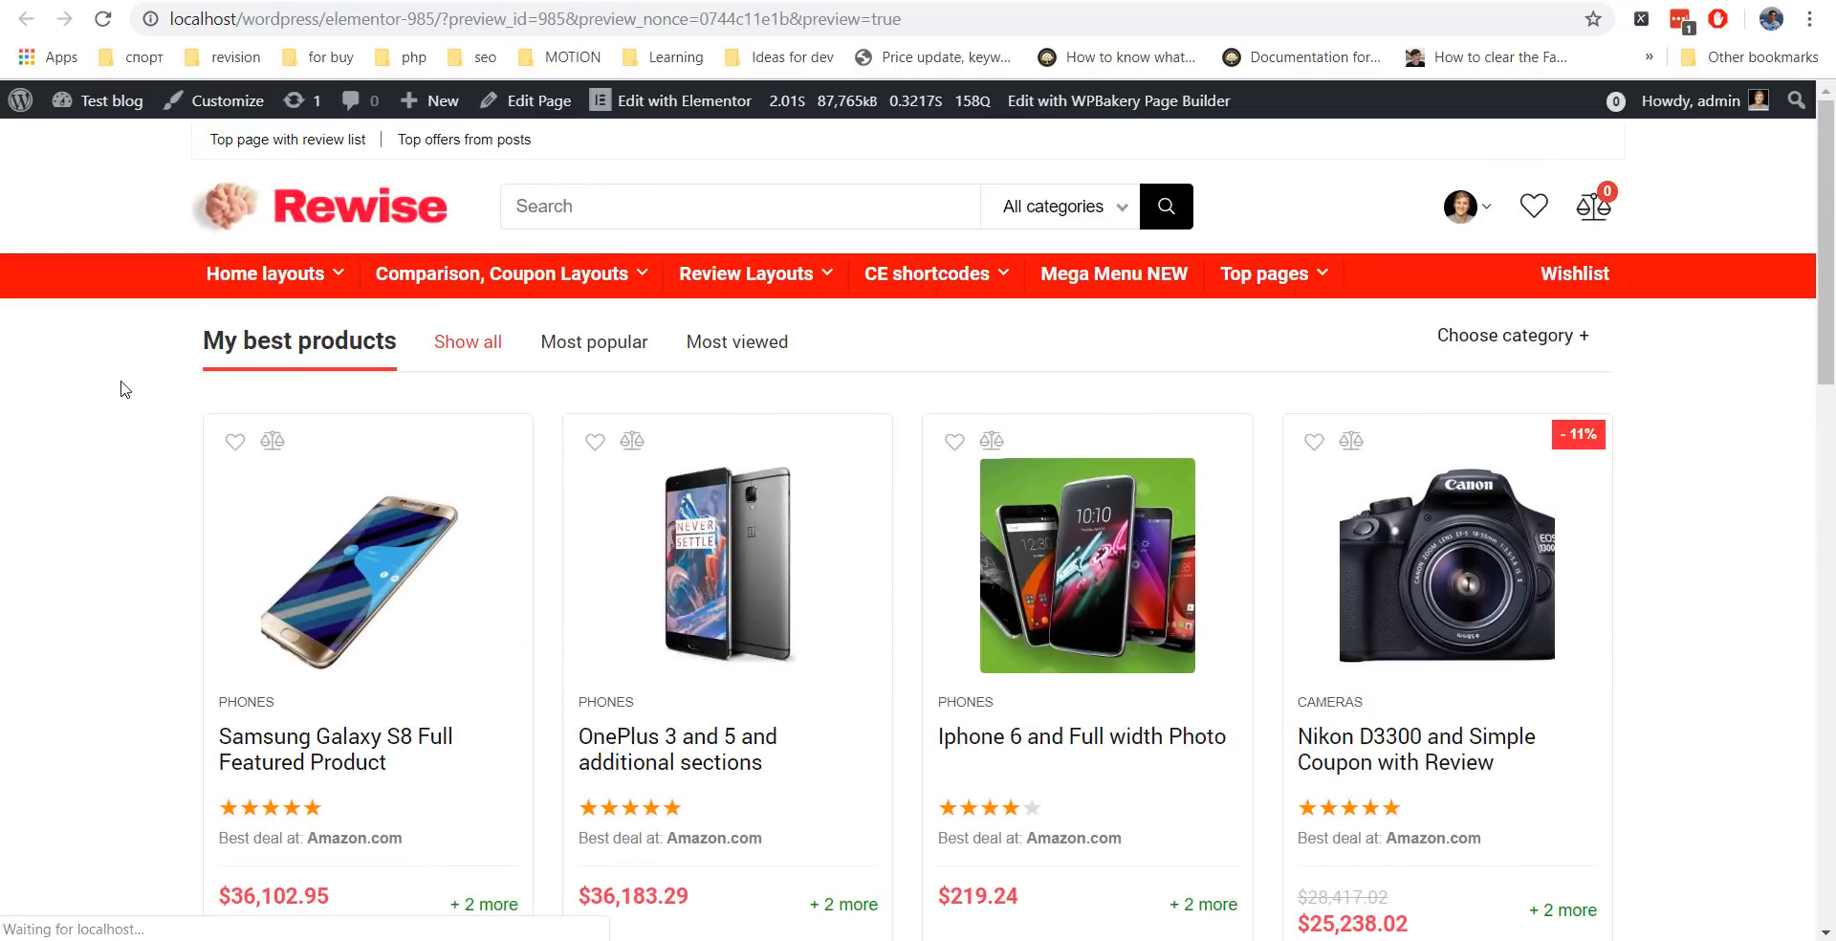
left_click(729, 348)
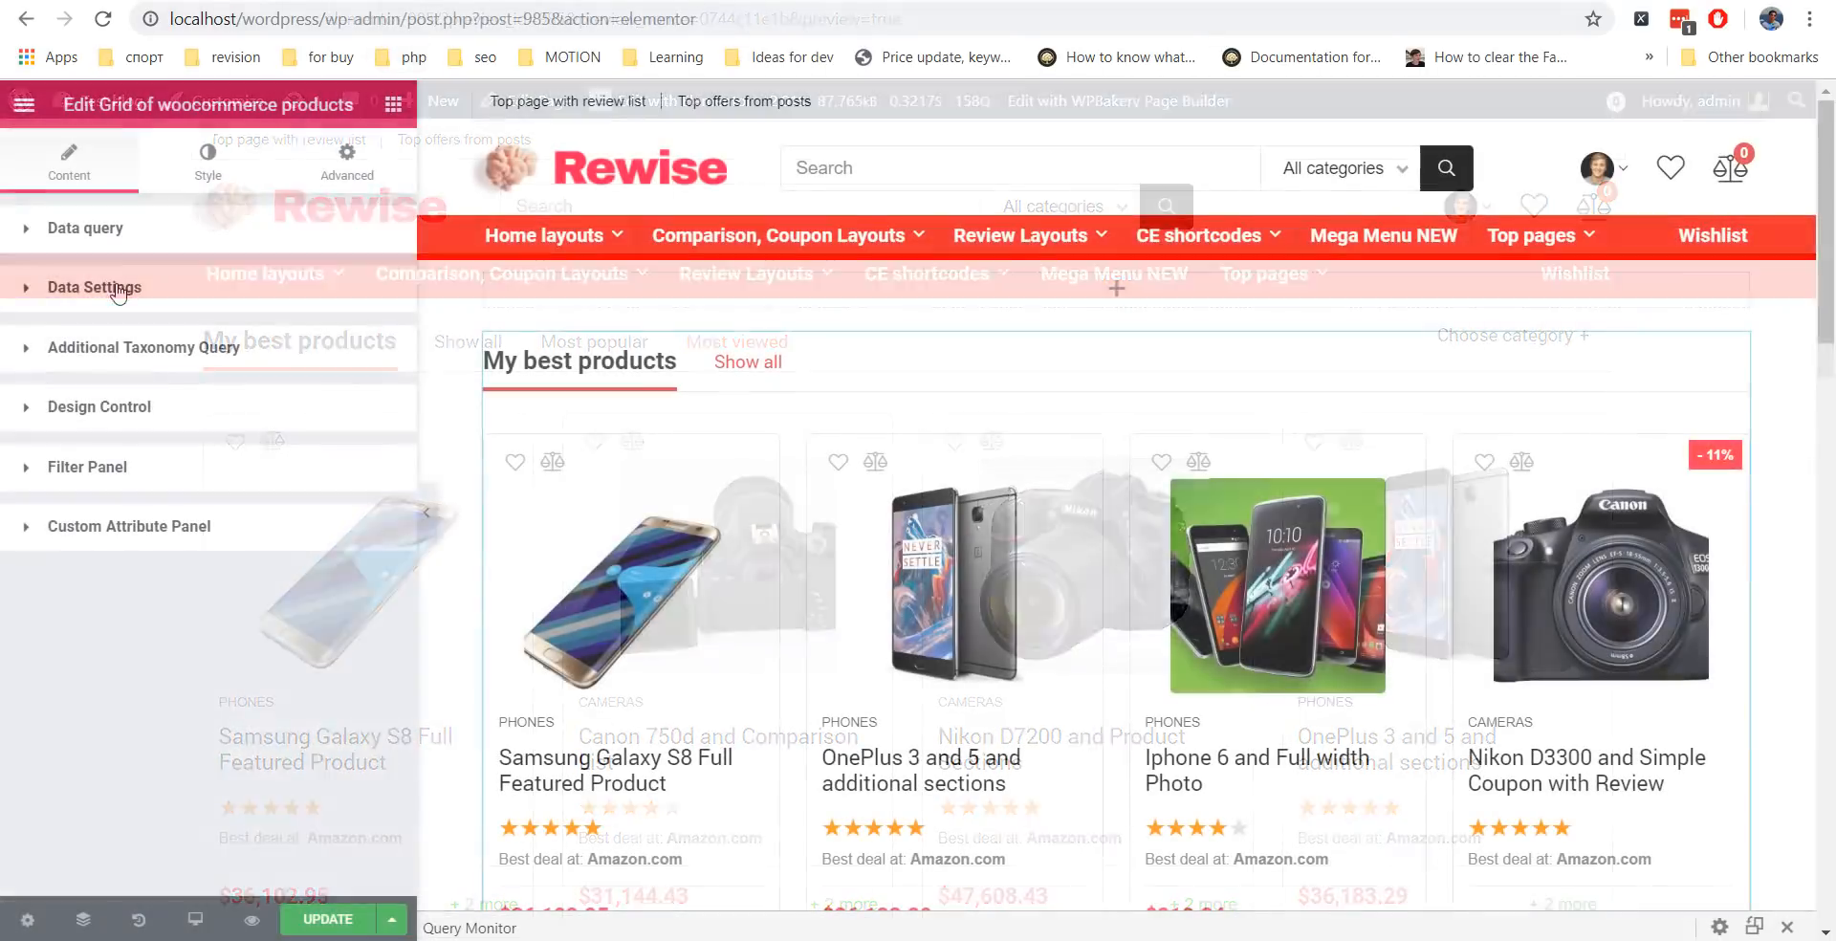
Order the product grid by Meta value number, using rehub_views copied from the Rehub docs as Meta key.
left_click(110, 285)
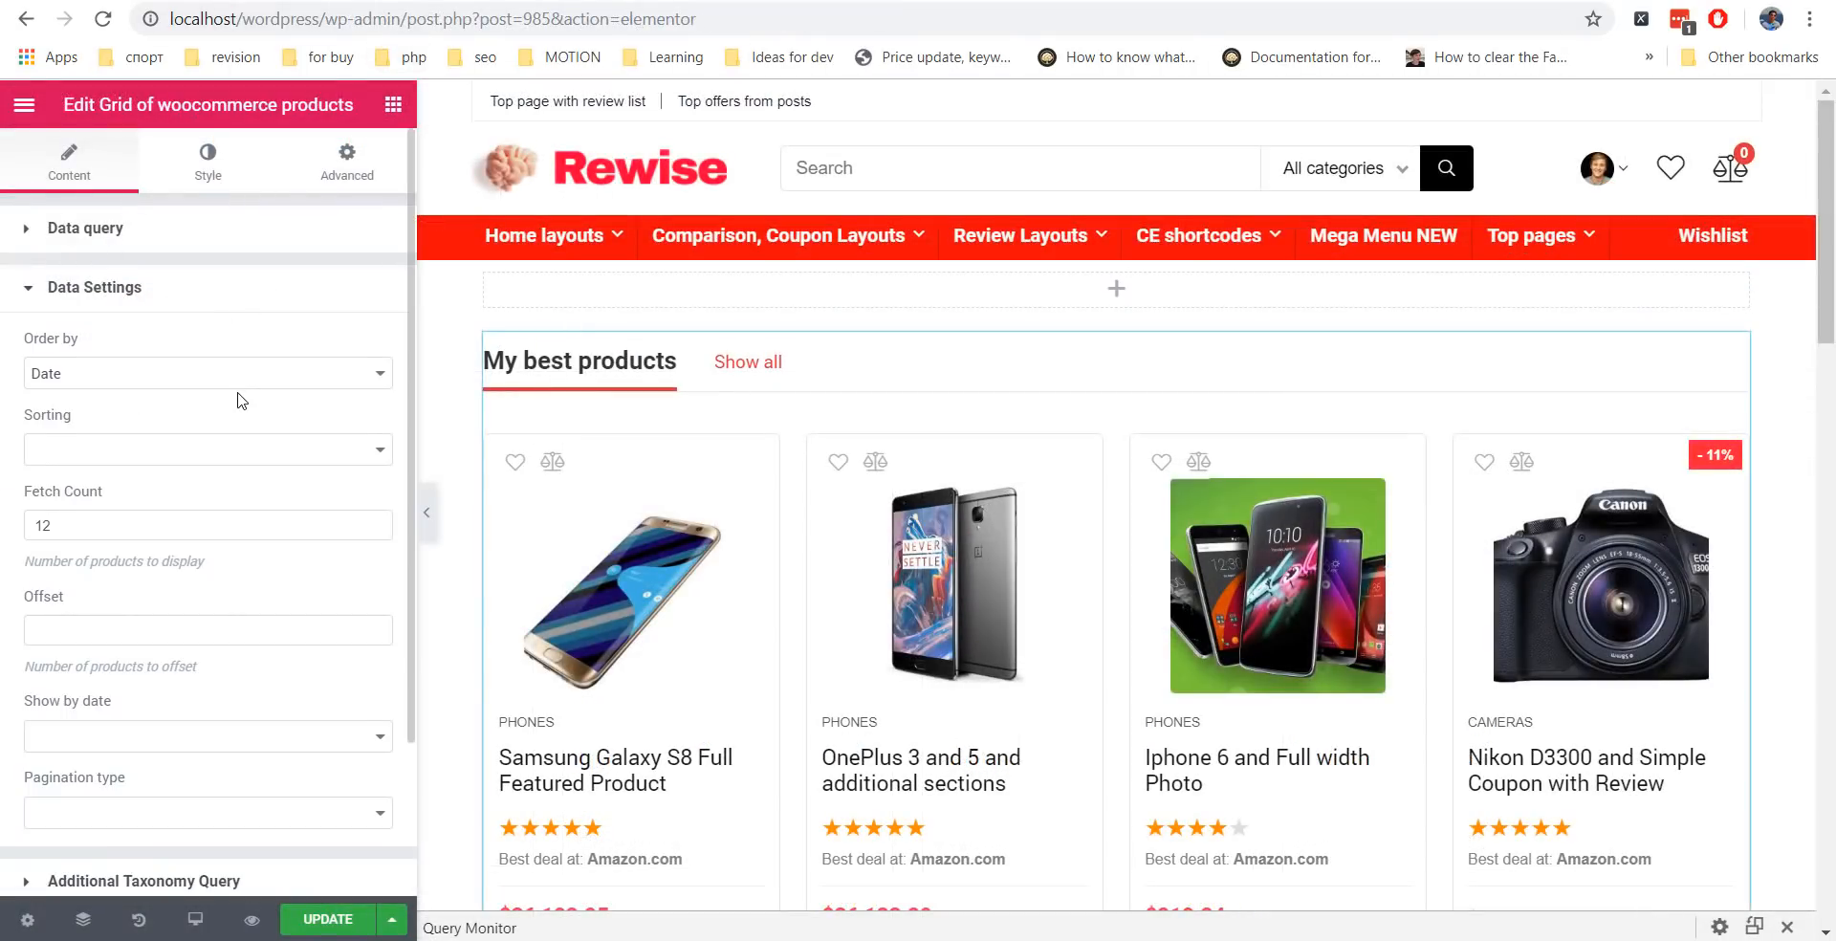
scroll(239, 400, "down", 1)
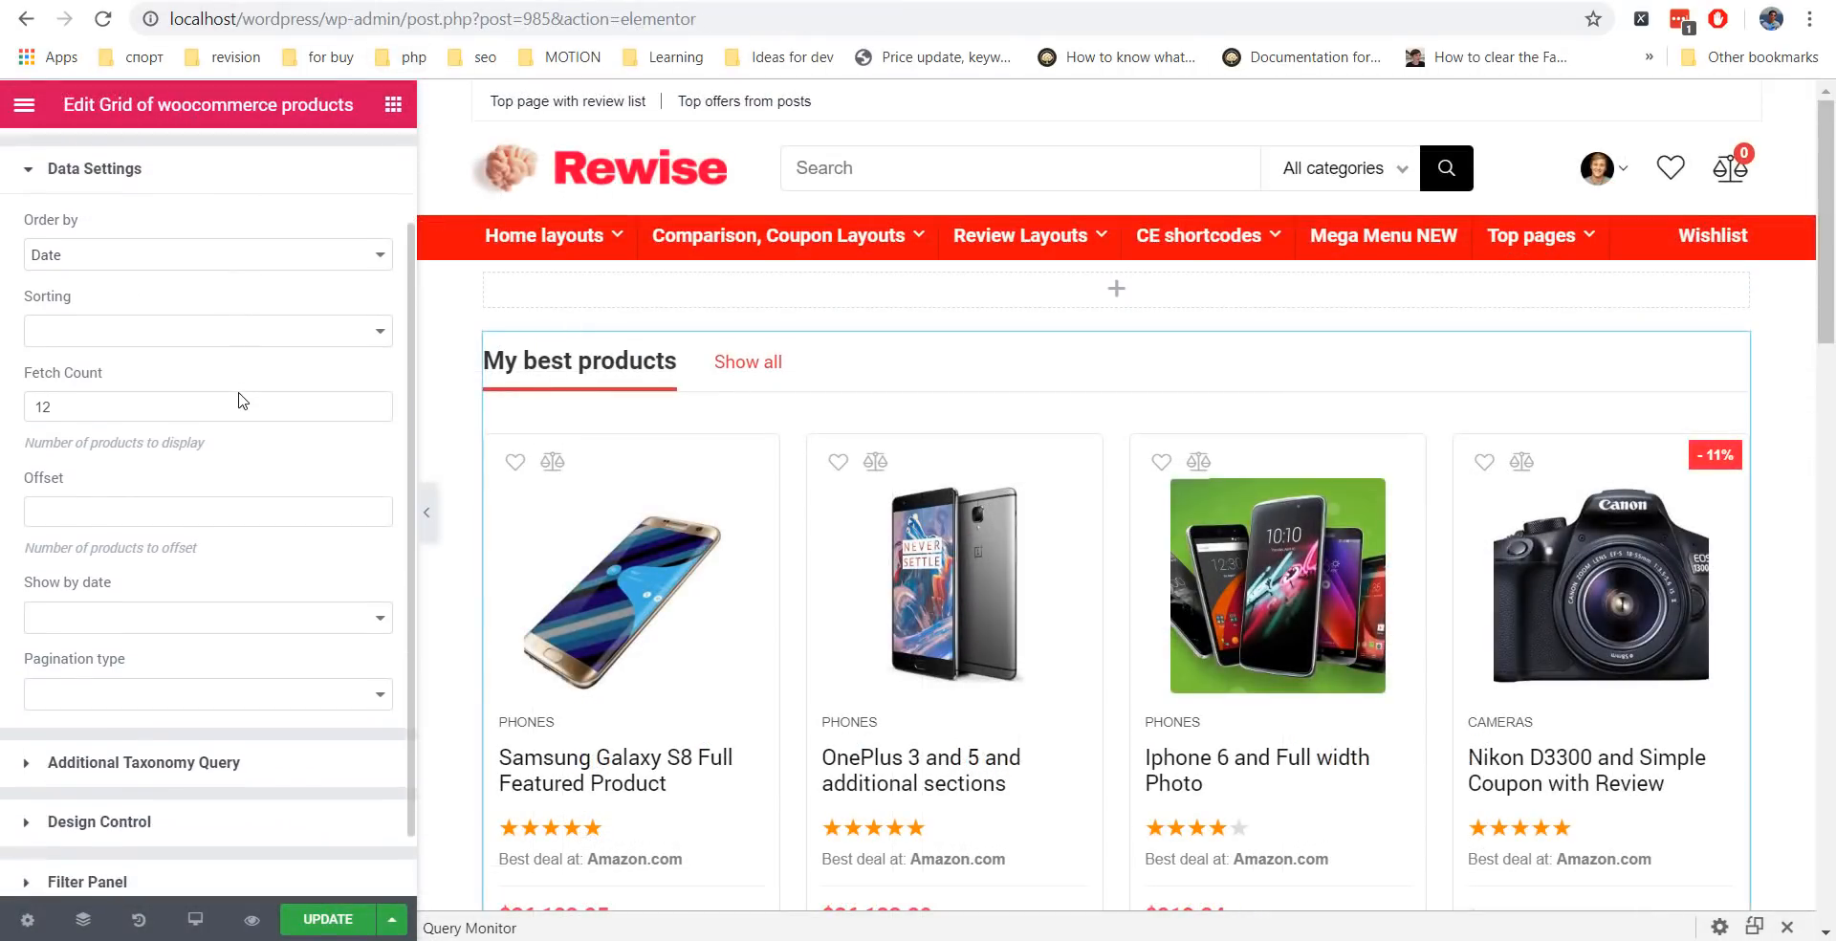
left_click(161, 240)
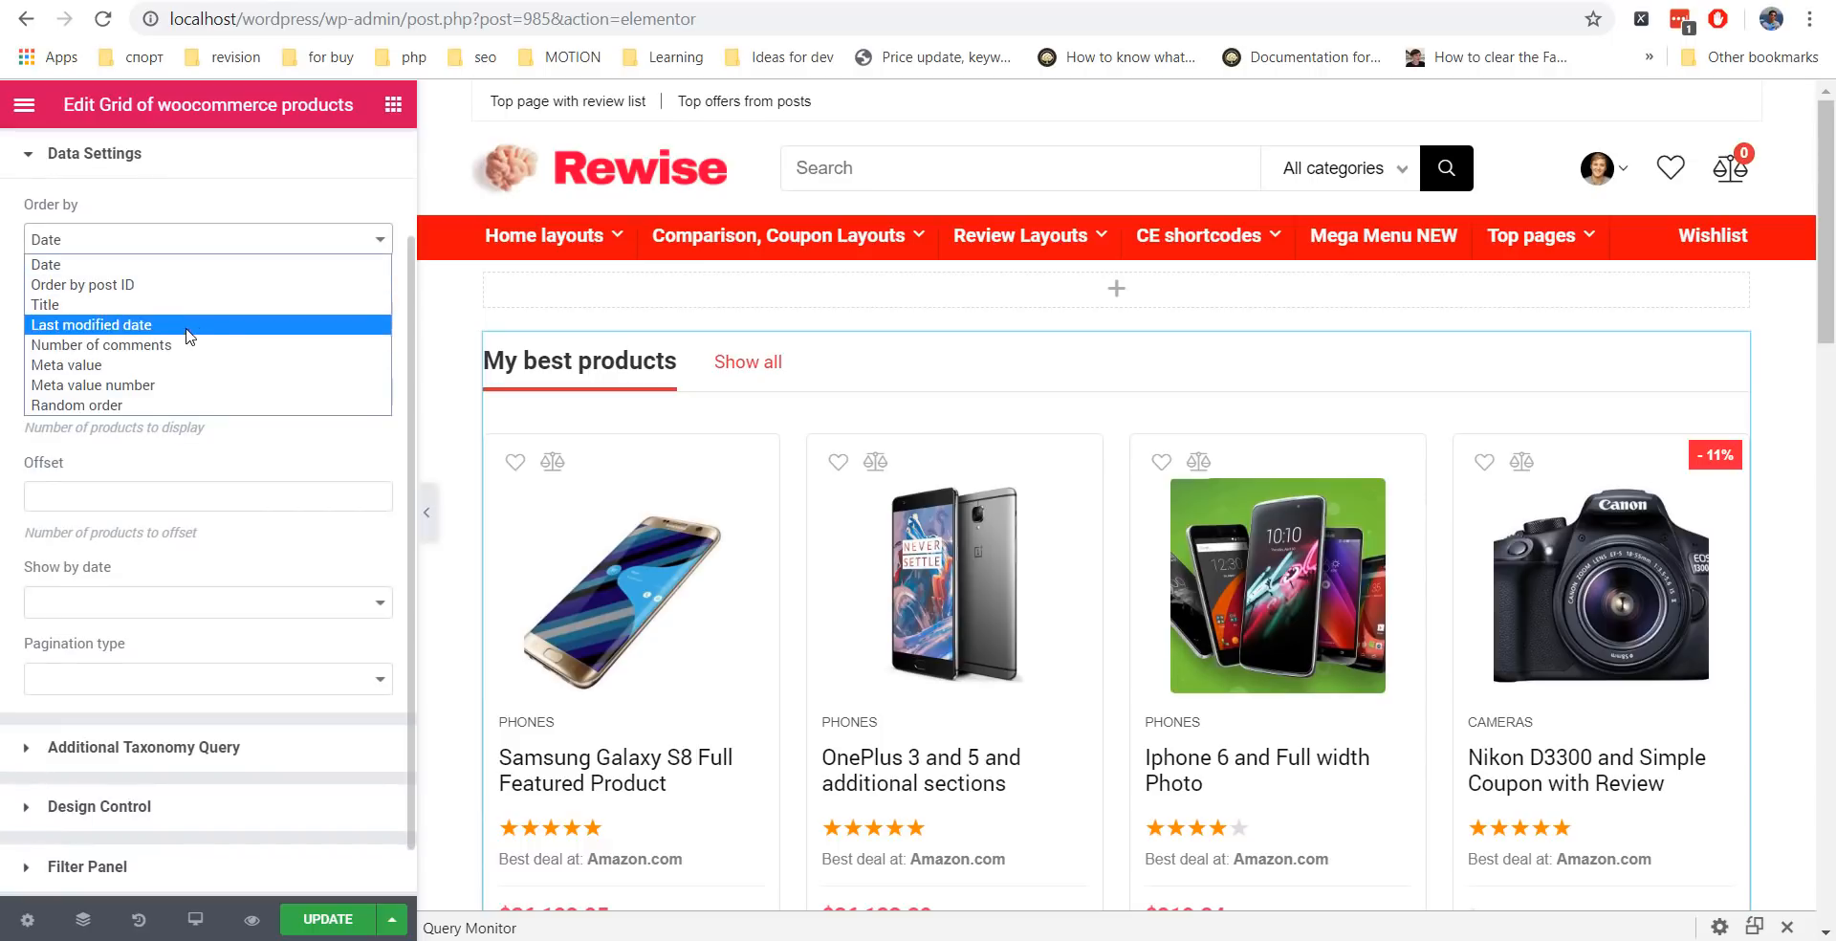
left_click(182, 385)
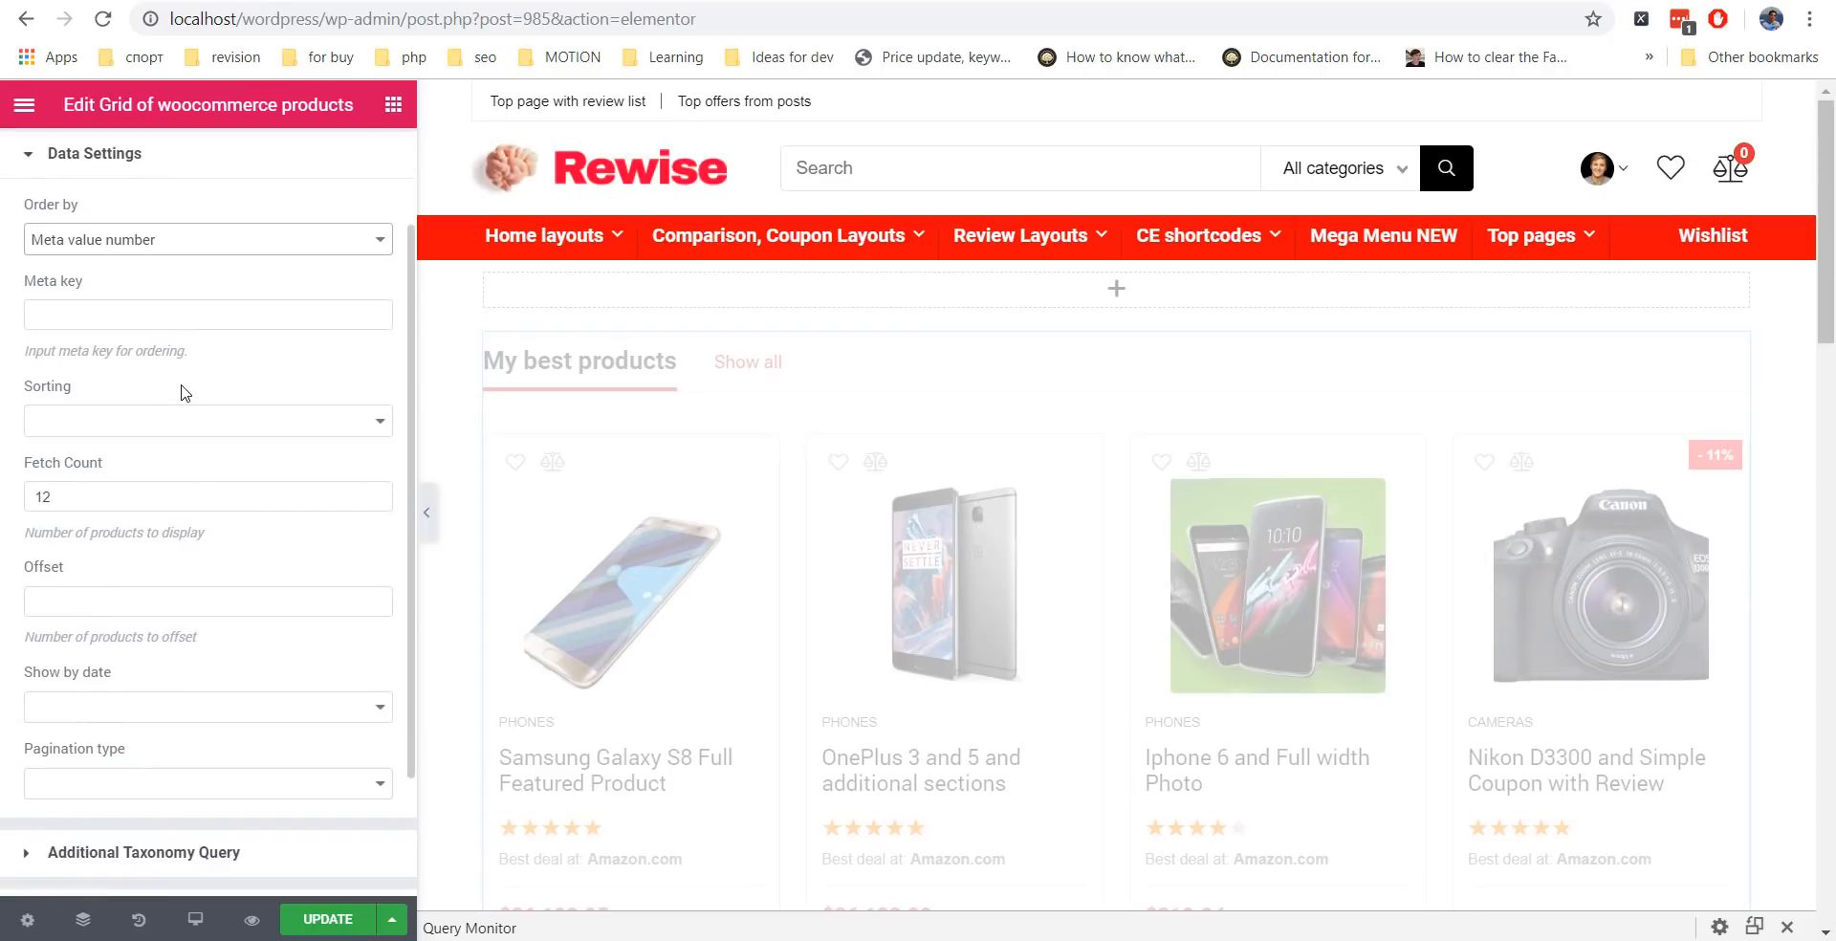
left_click(690, 0)
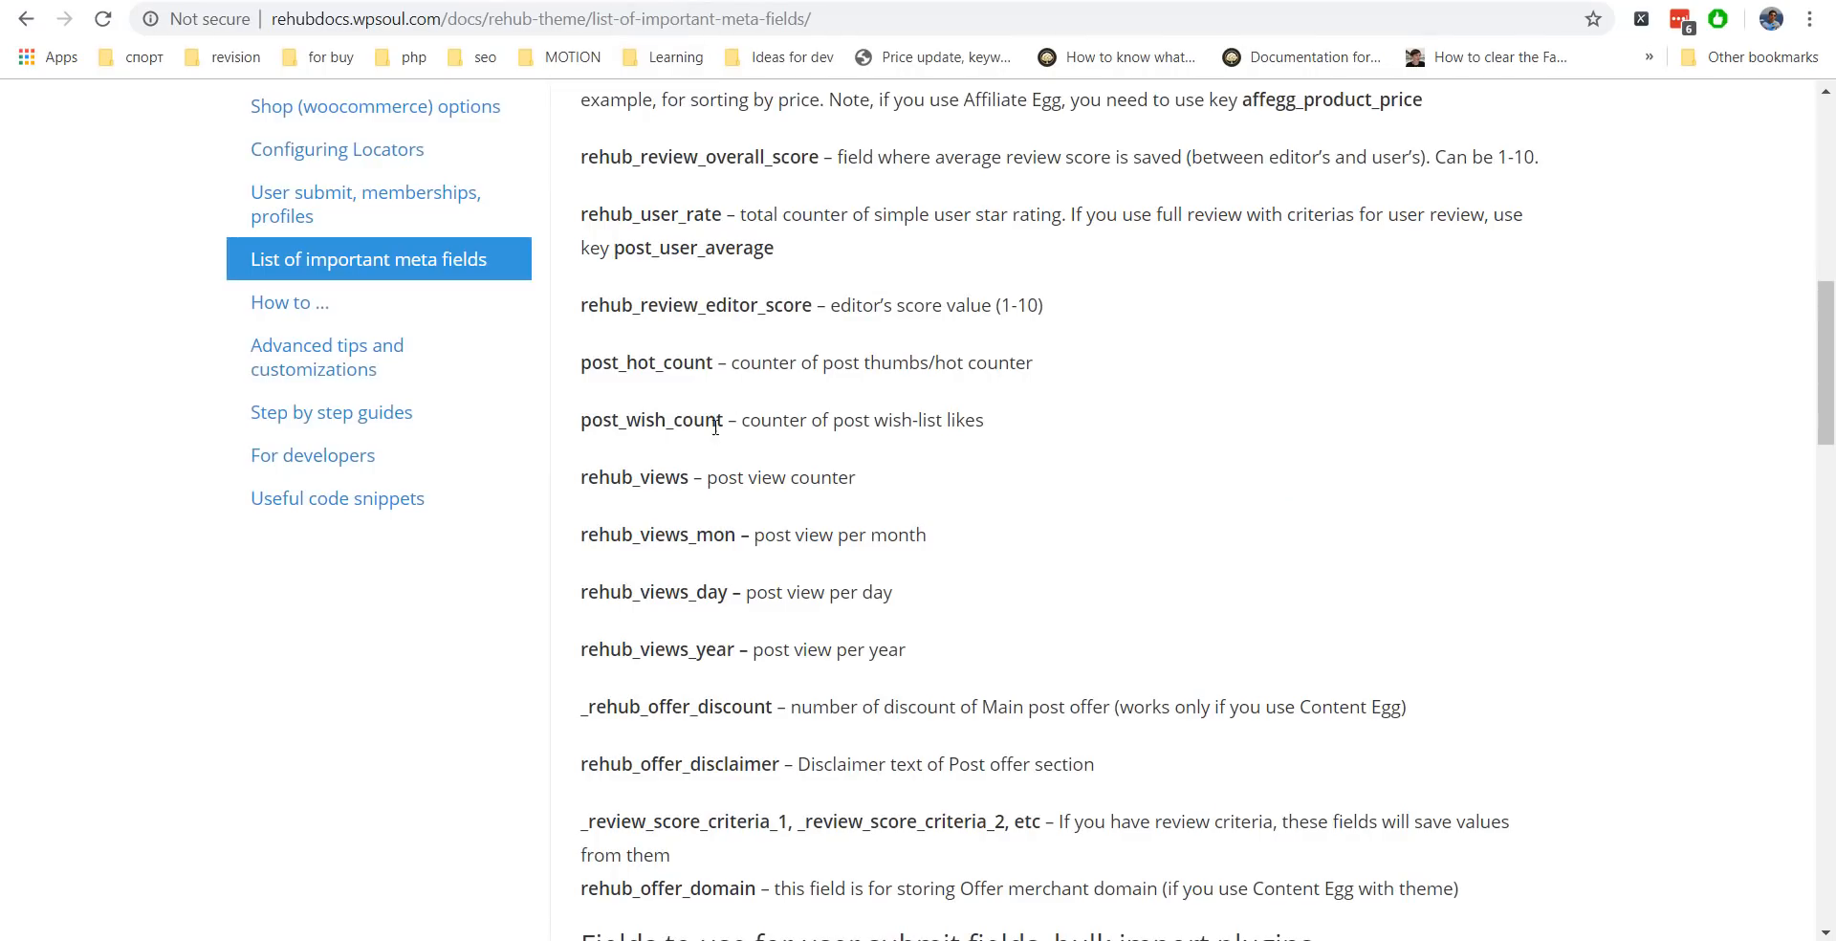
left_click_drag(689, 478, 580, 478)
key("ctrl+c")
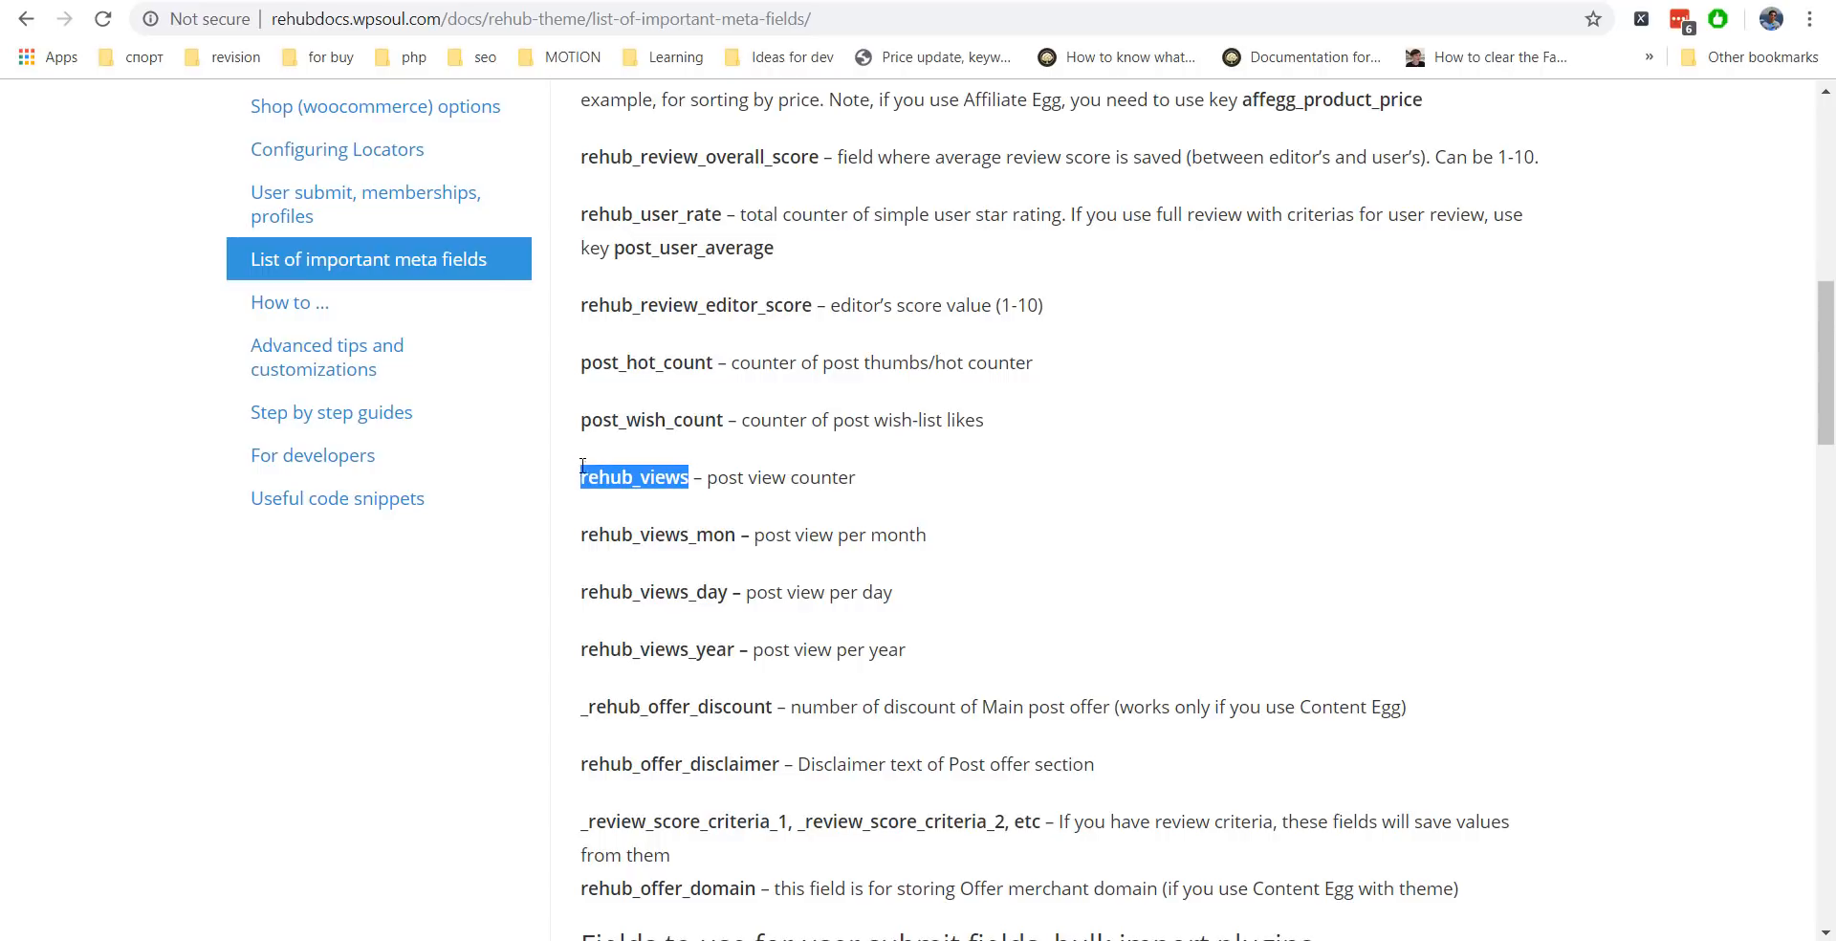
left_click(392, 2)
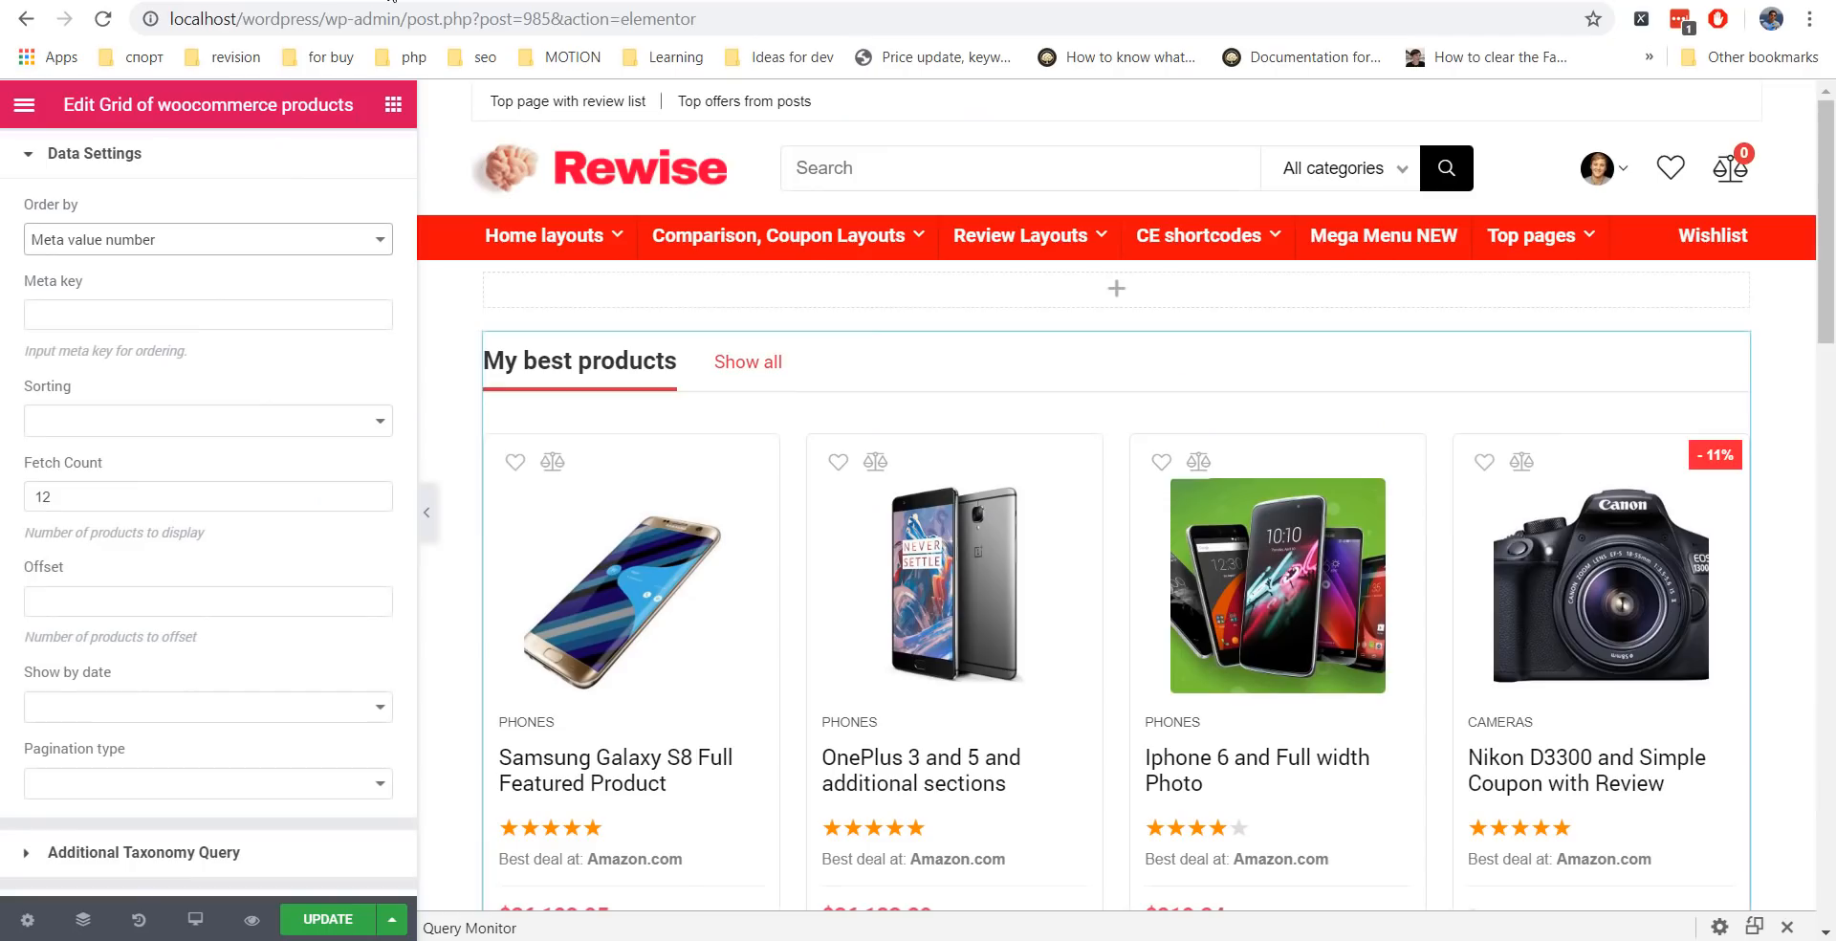
left_click(145, 314)
key("ctrl+v")
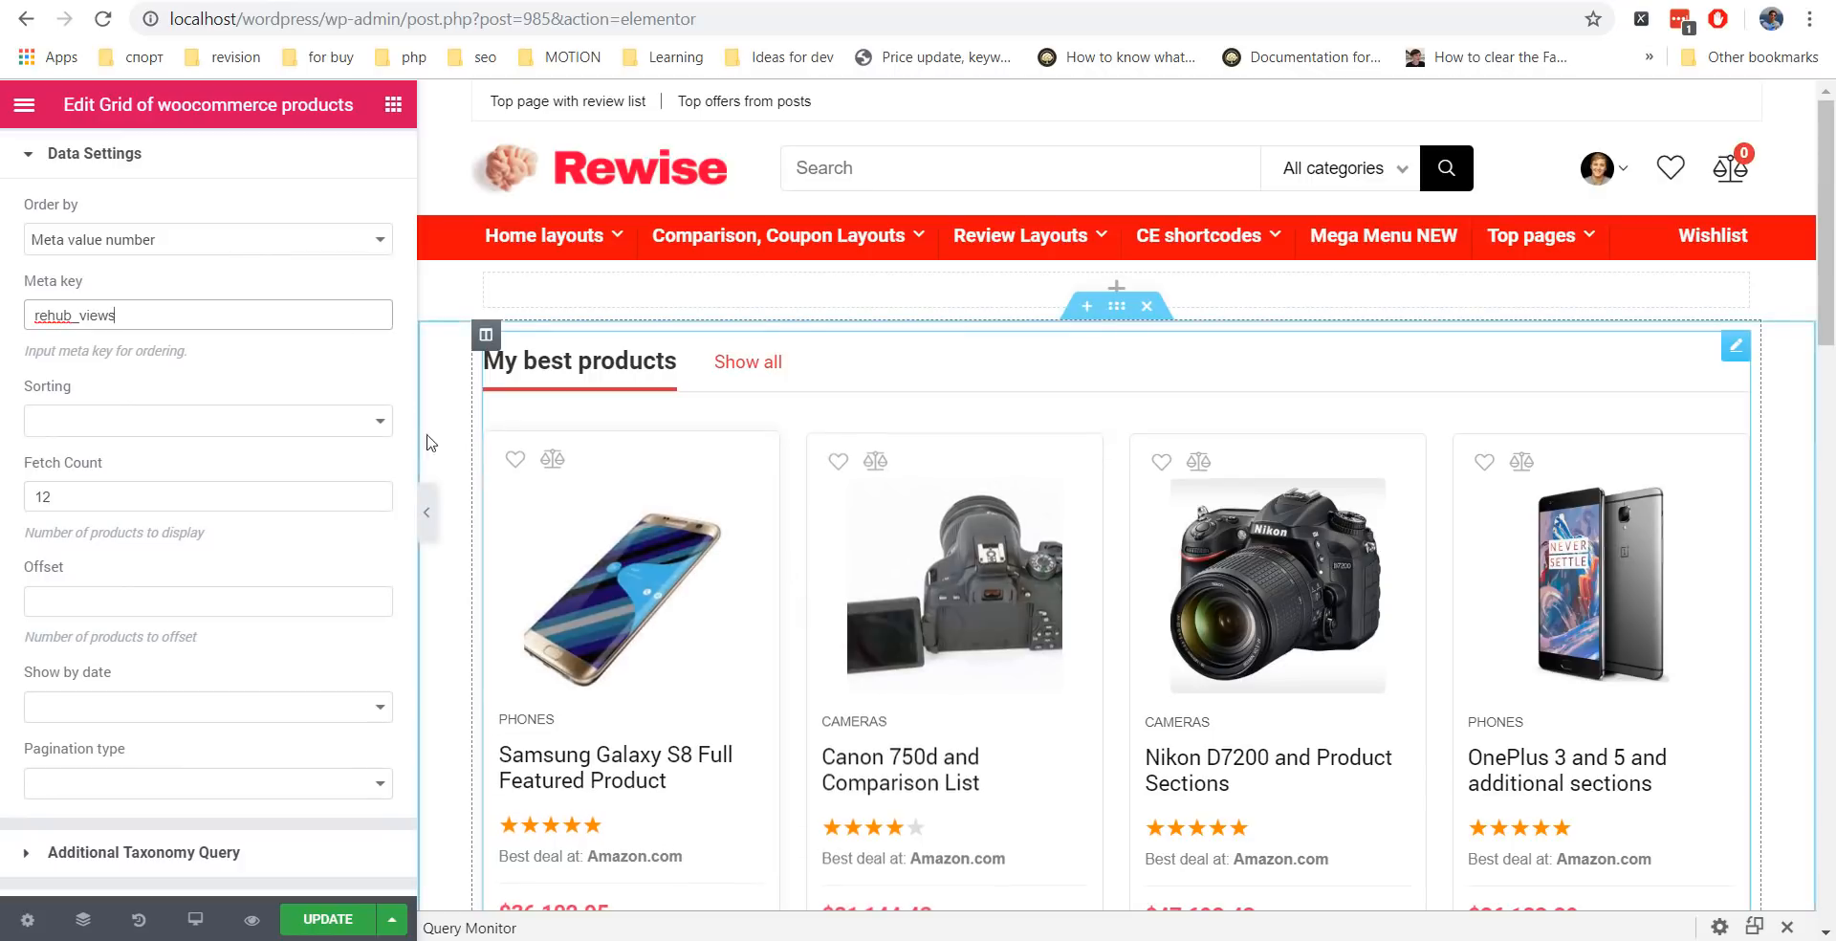
scroll(192, 306, "up", 2)
left_click(154, 306)
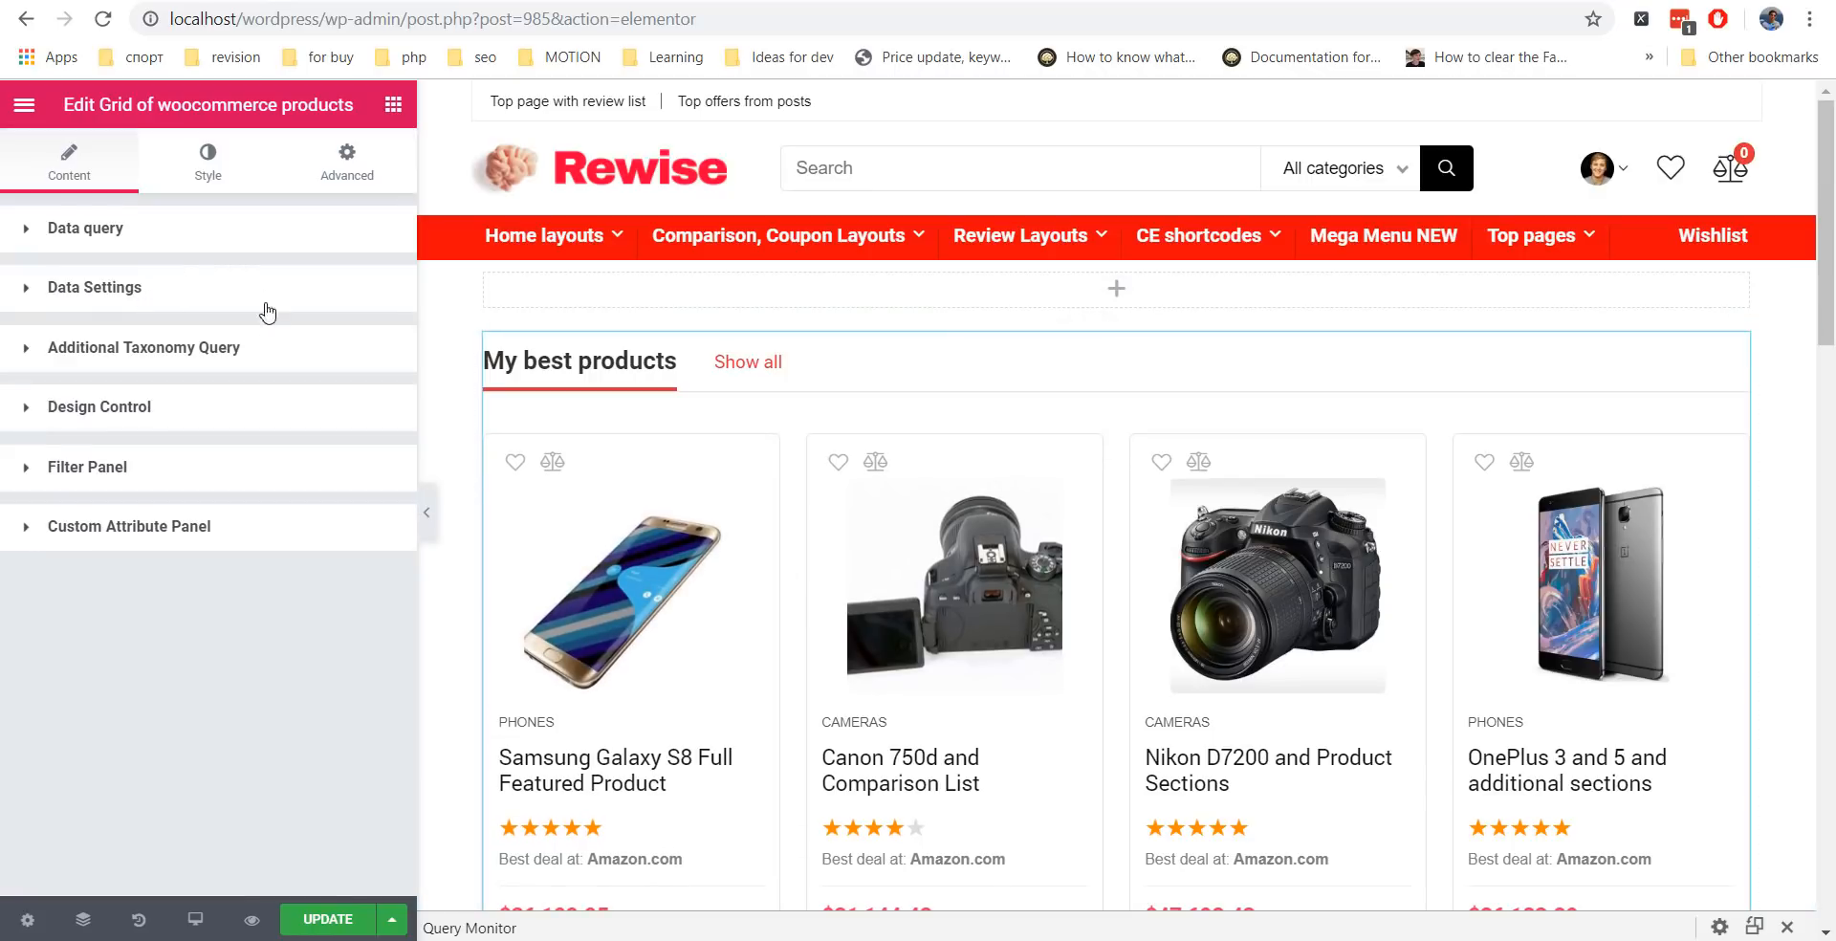
Add a second filter panel item of type Sort by Taxonomy with taxonomy slug product_cat.
left_click(146, 474)
scroll(205, 434, "down", 5)
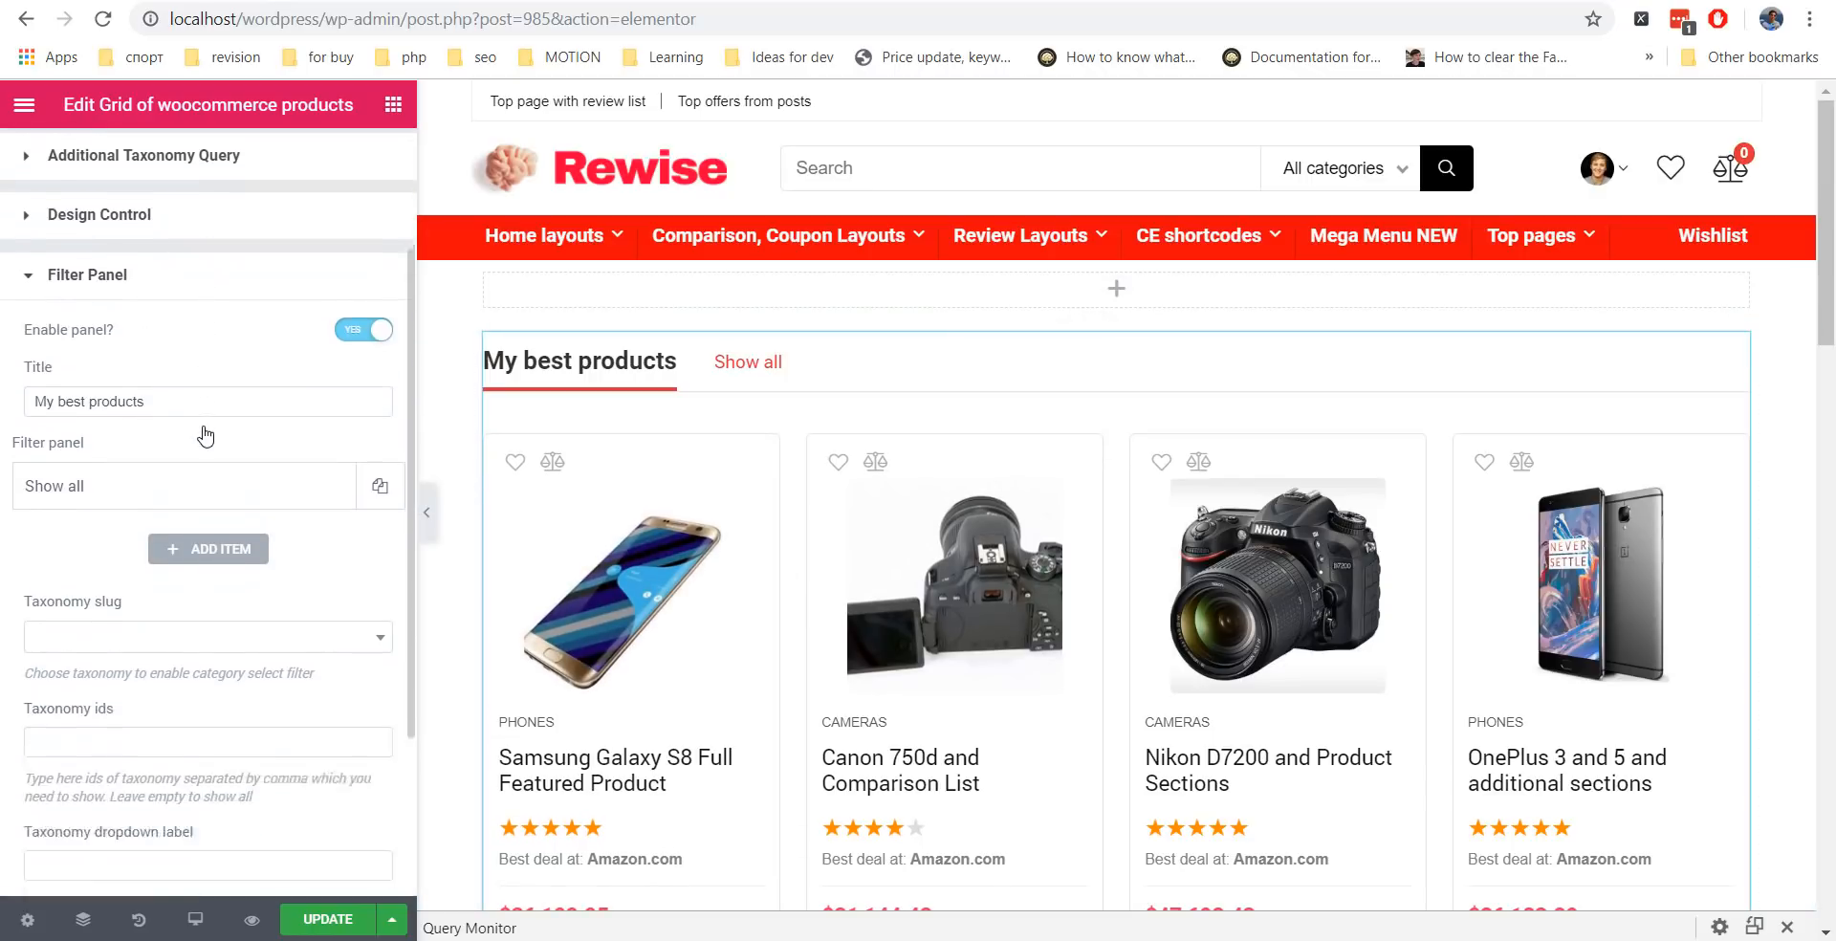
left_click(238, 325)
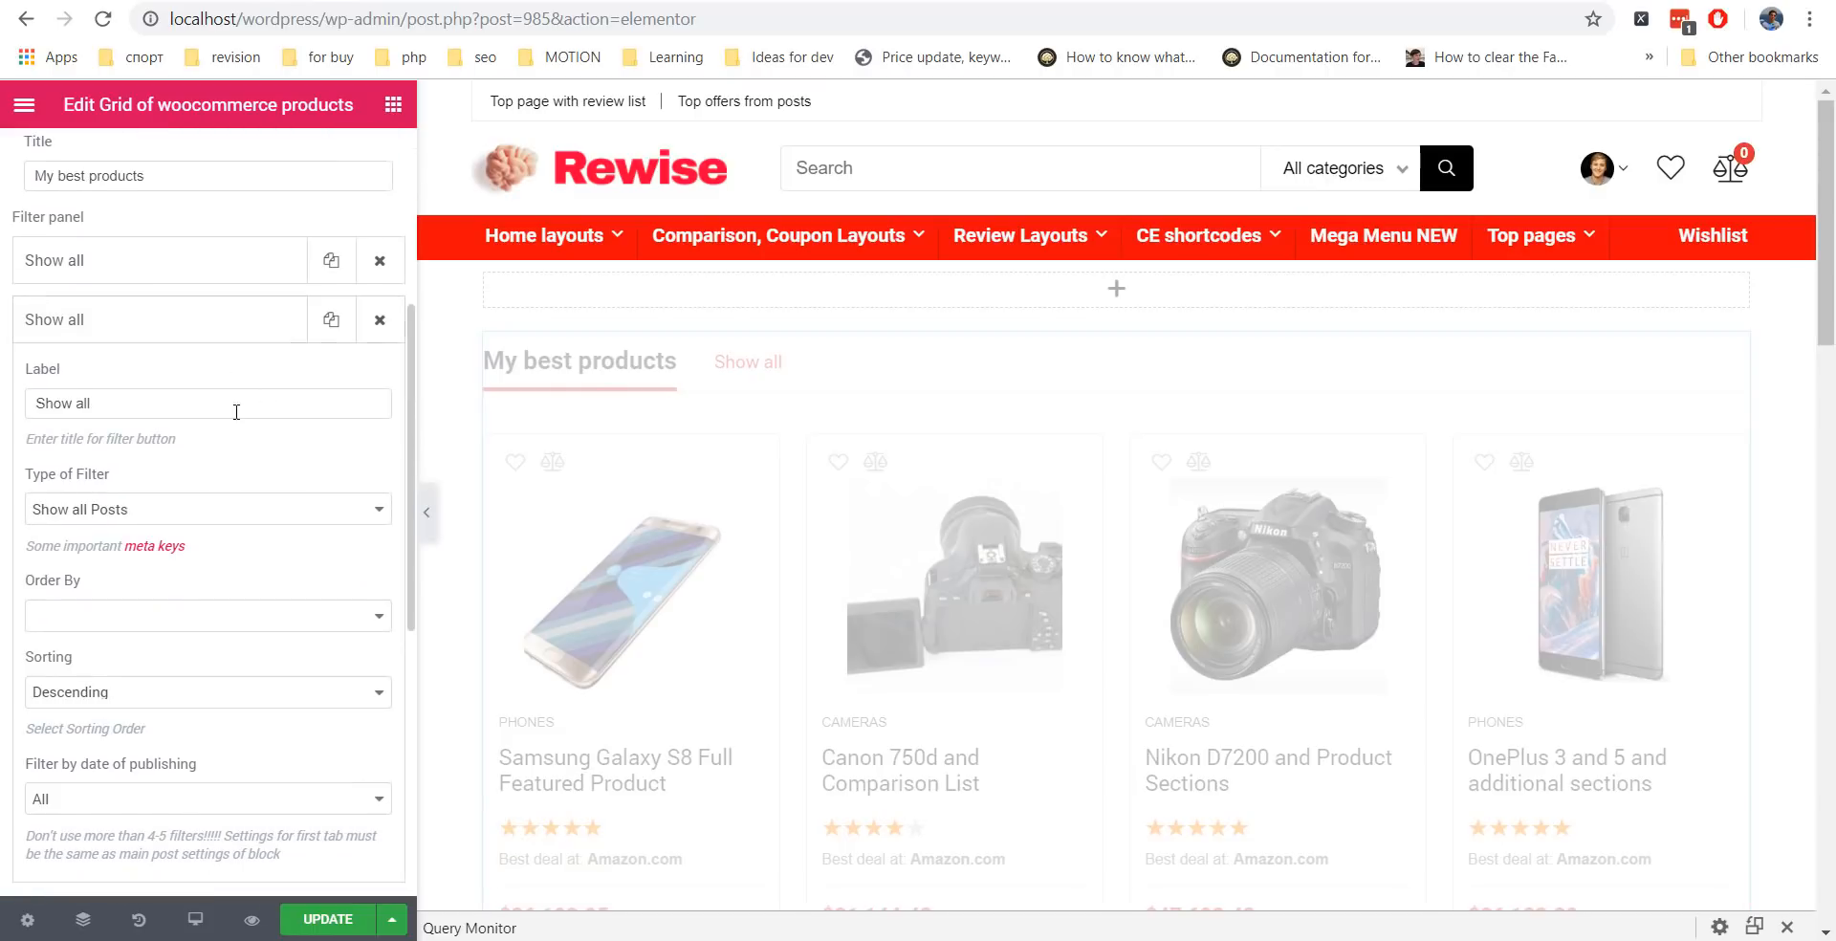
left_click(129, 511)
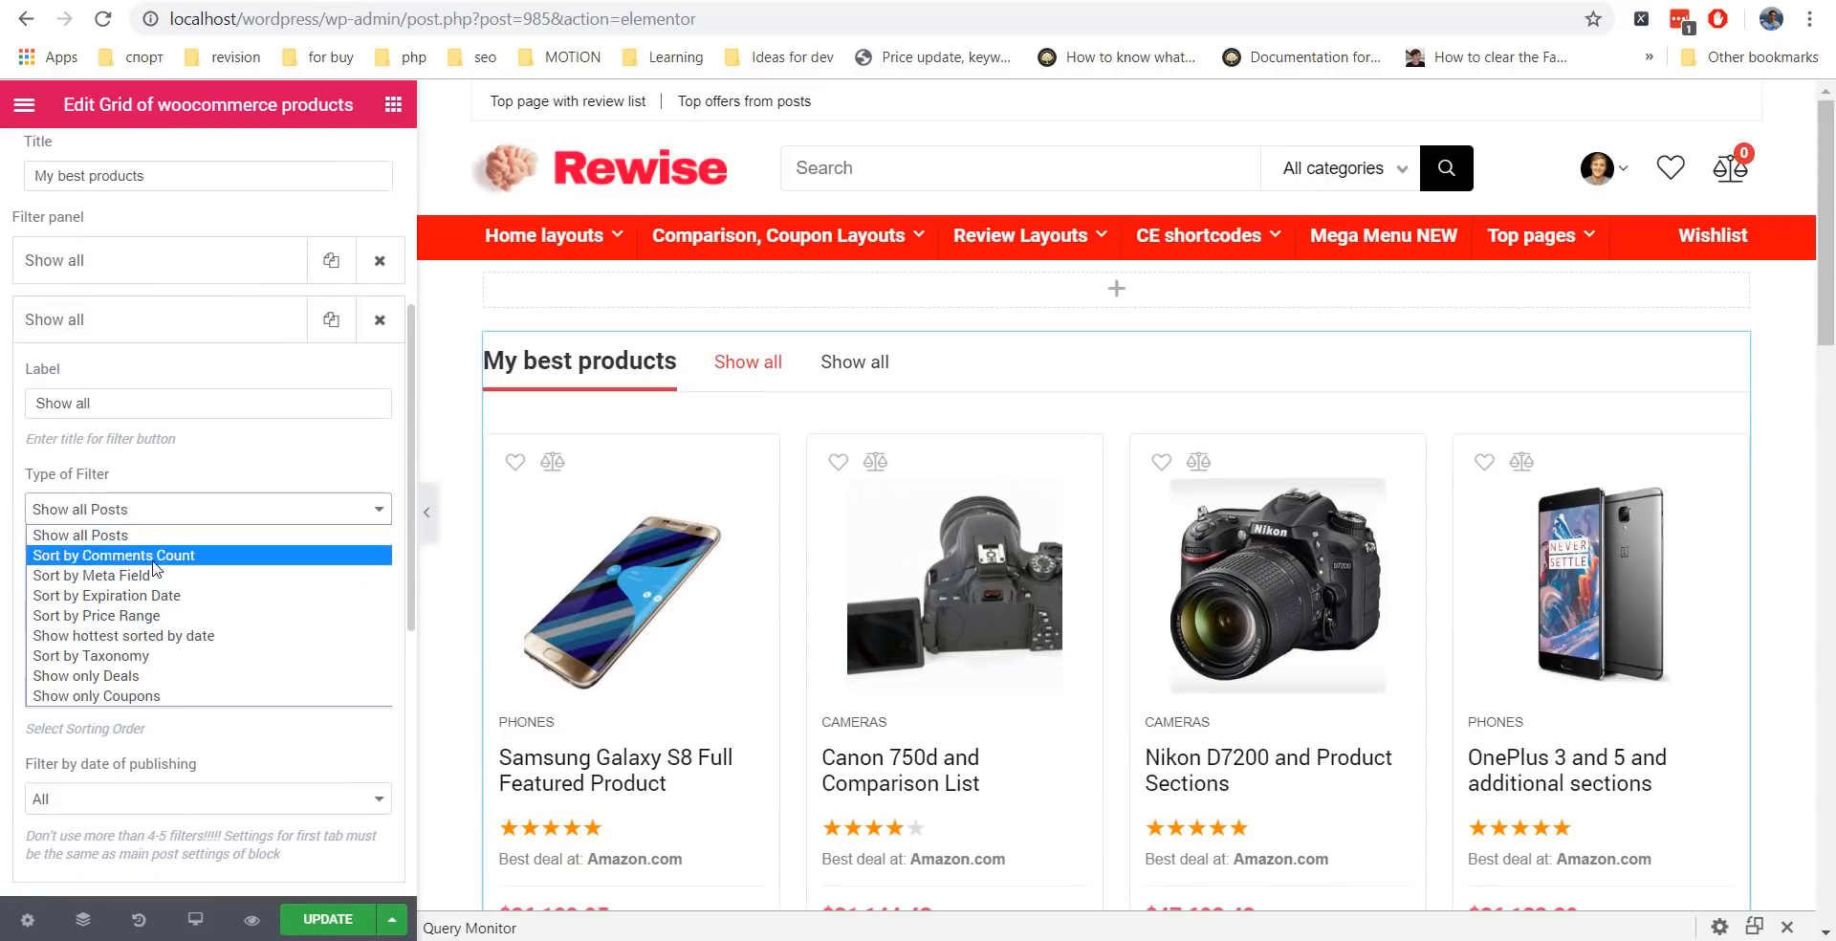
left_click(186, 655)
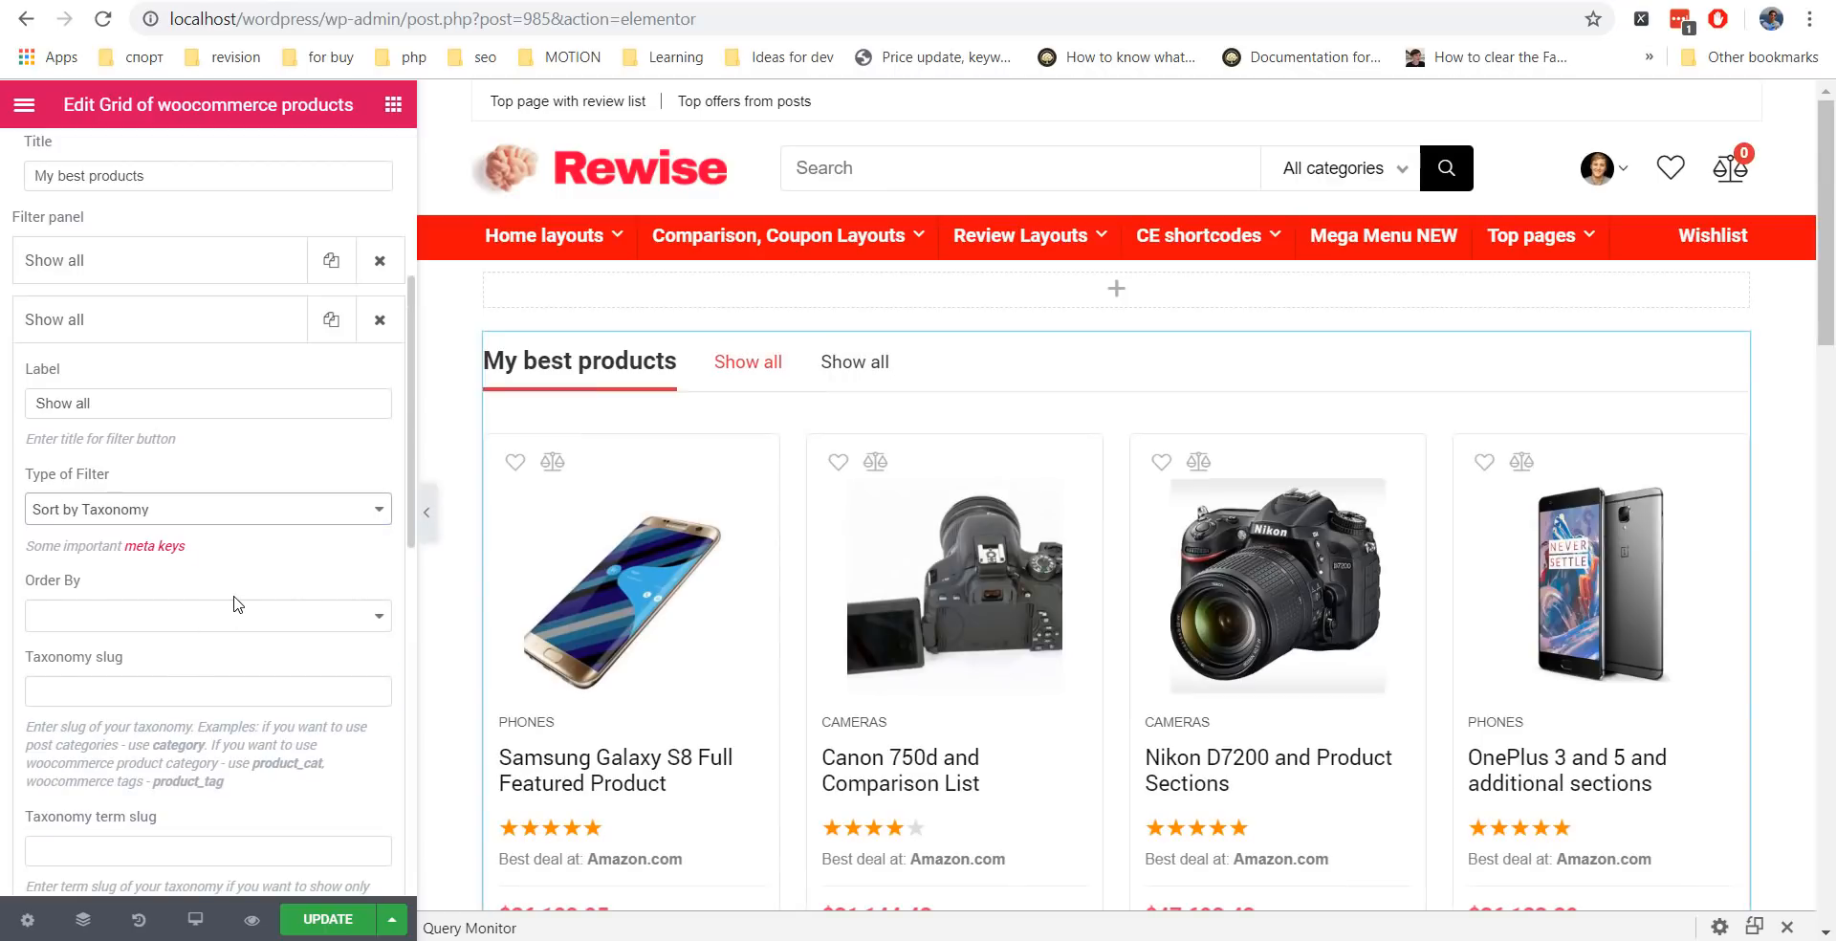
scroll(240, 598, "down", 3)
scroll(246, 516, "up", 1)
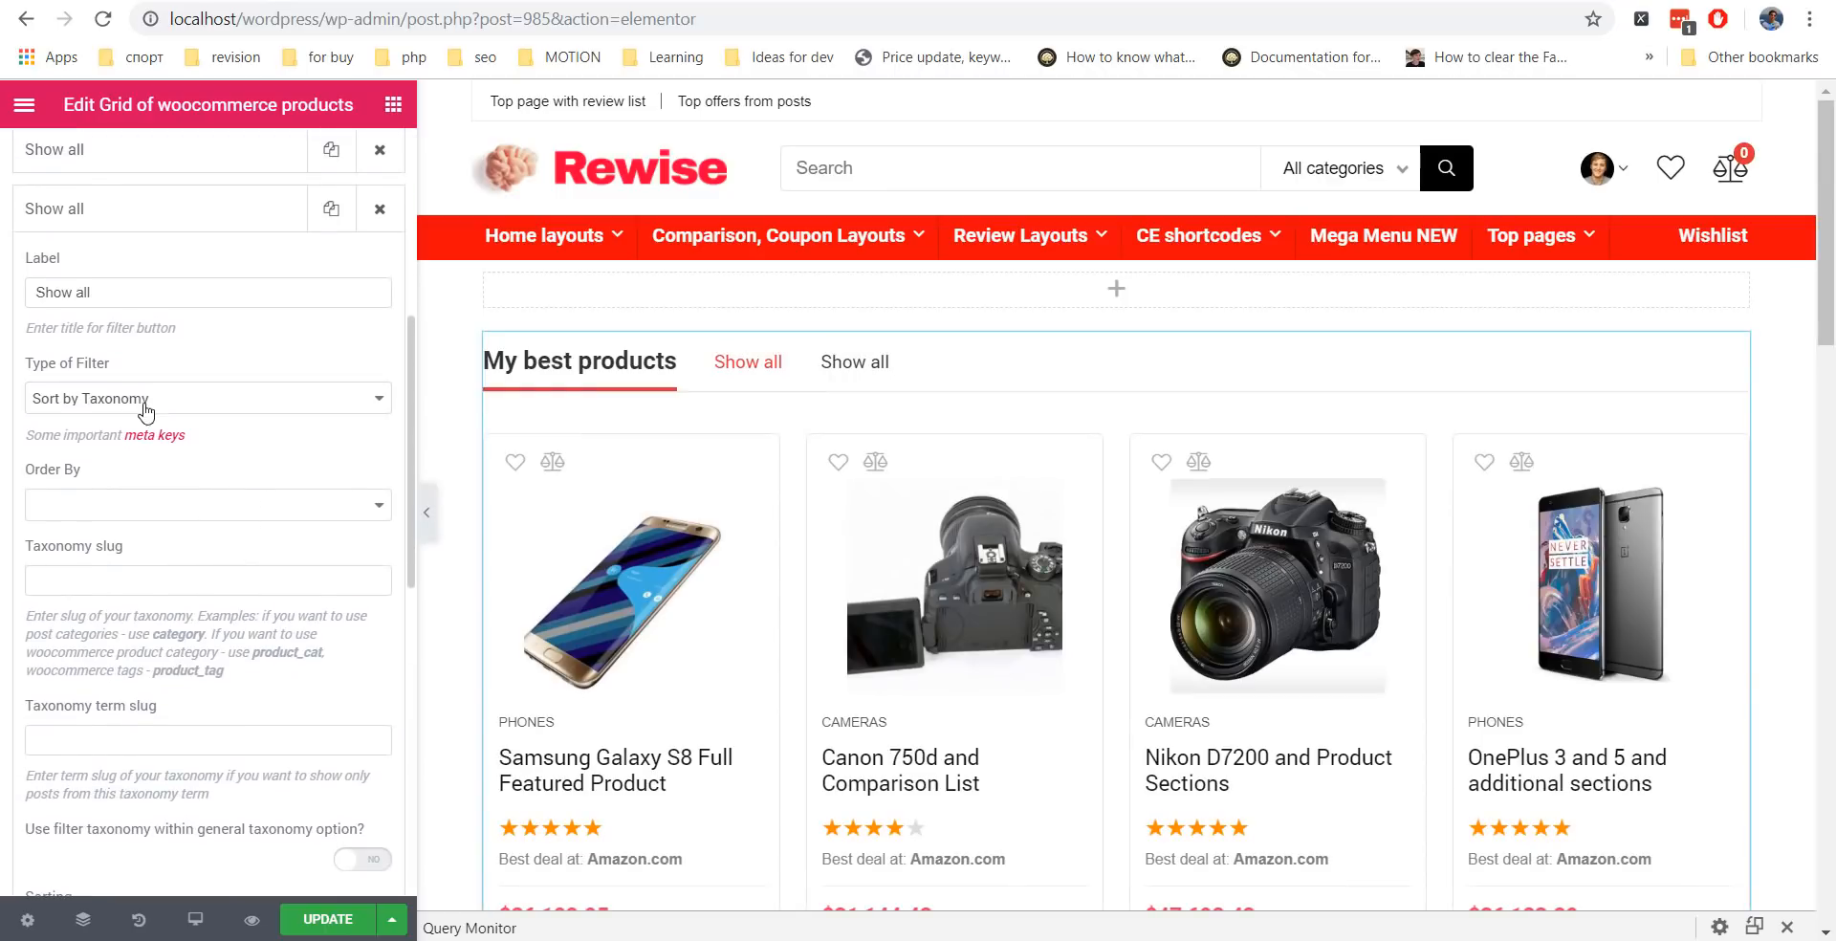
left_click_drag(324, 656, 253, 655)
left_click(148, 581)
type("product_cat,")
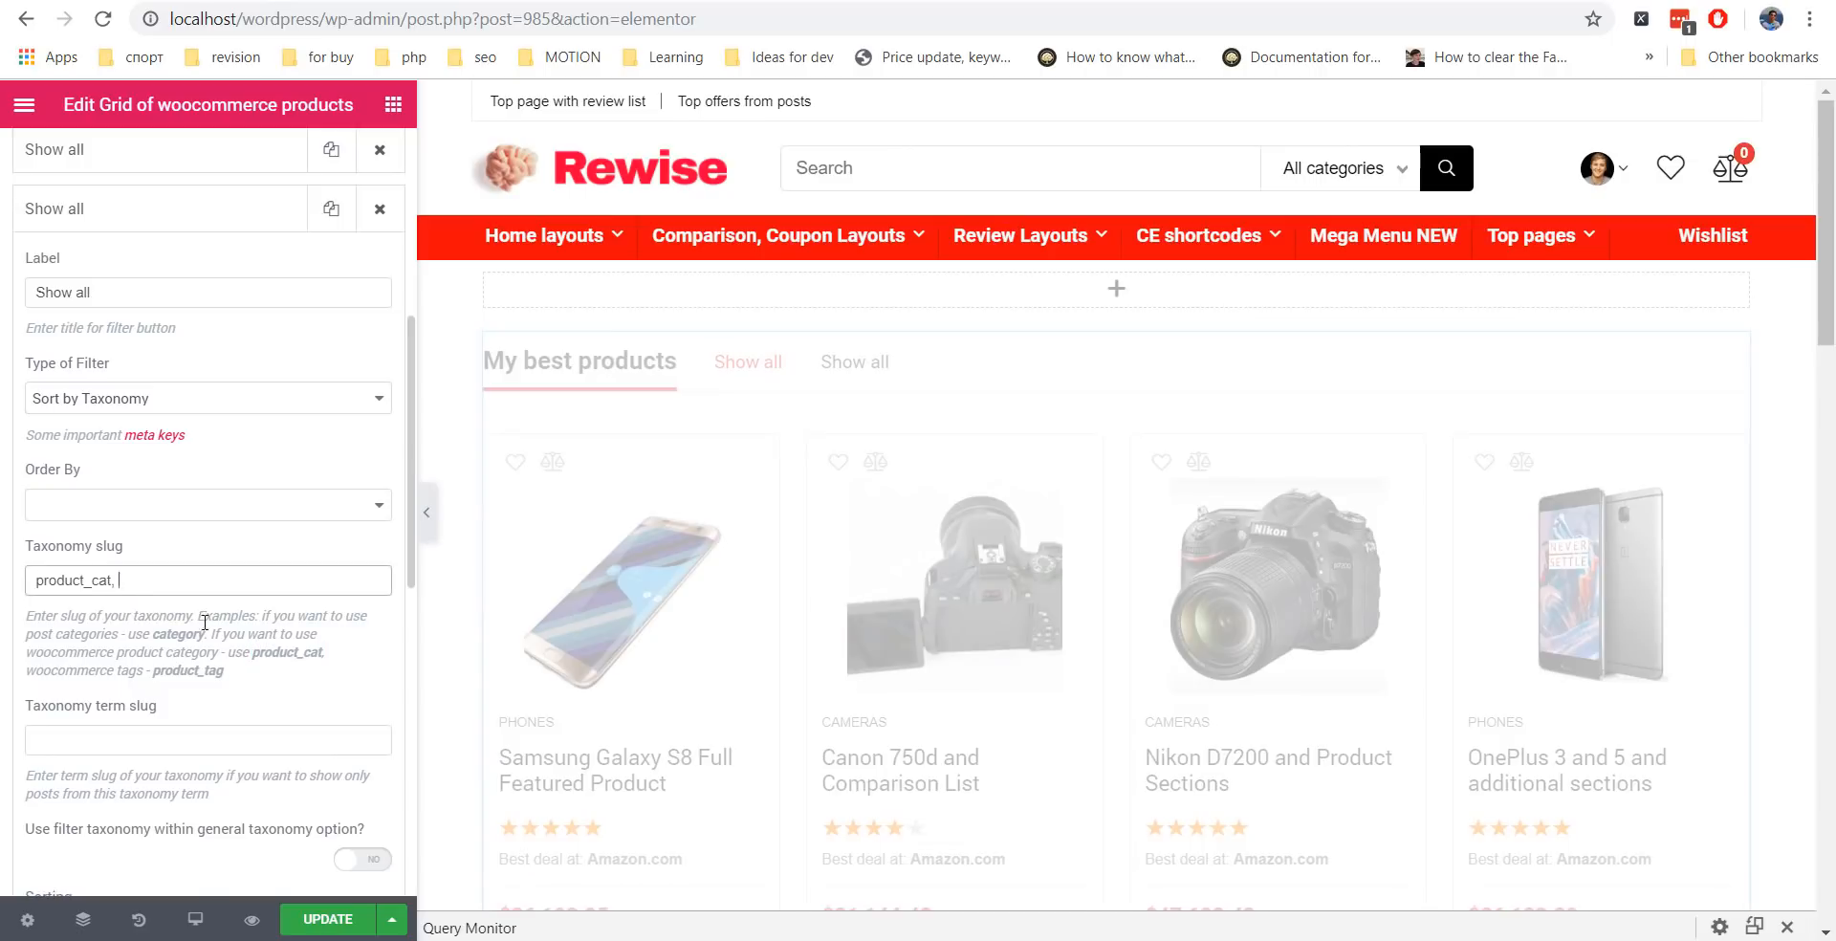
scroll(144, 617, "down", 2)
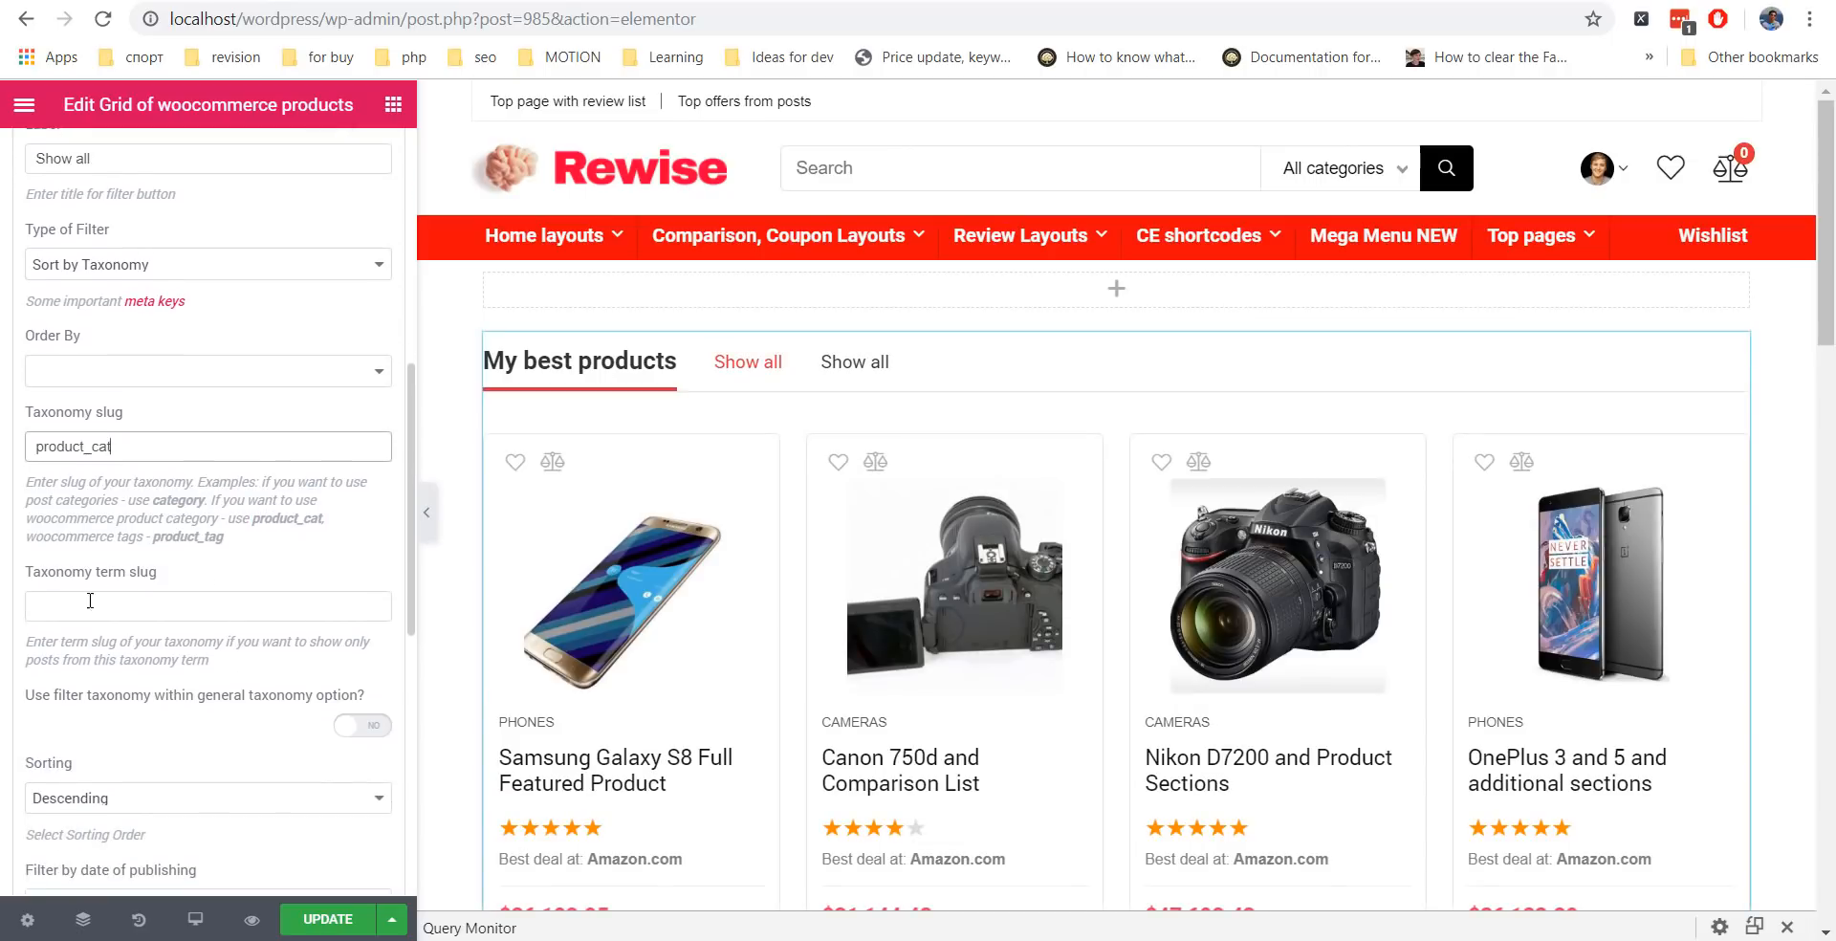
left_click(536, 2)
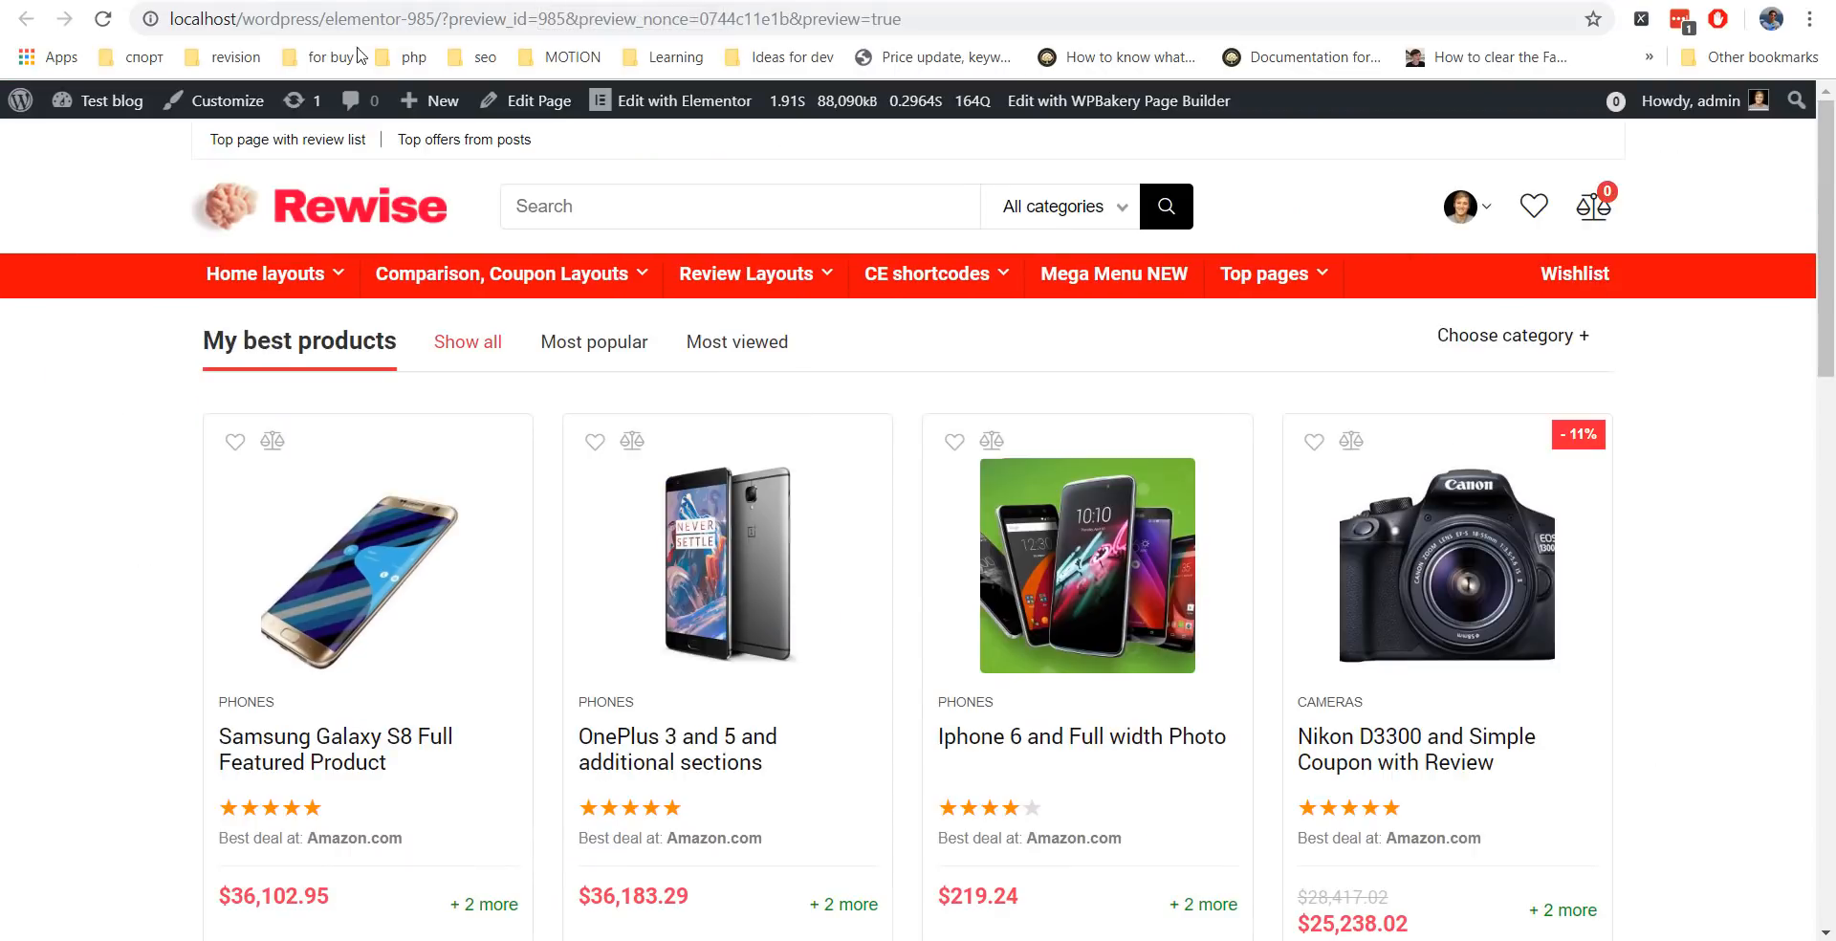
Go to Products > Categories in WordPress admin and copy the cameras category slug.
mouse_move(103, 103)
left_click(106, 153)
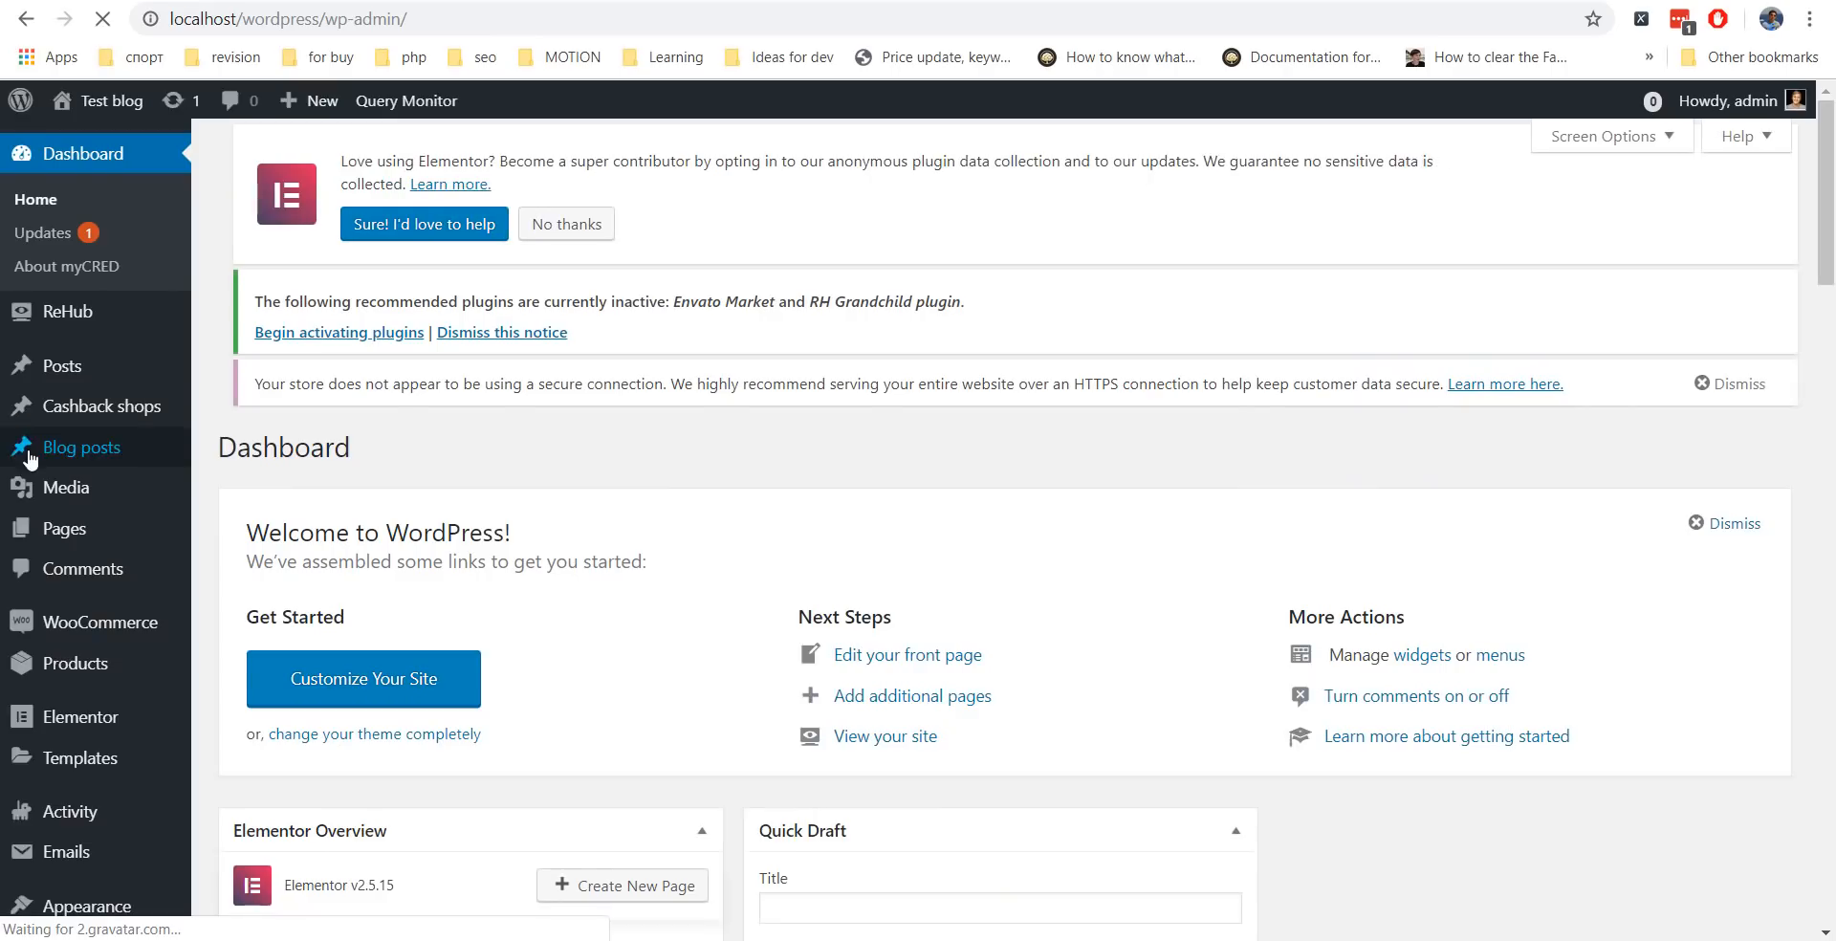
scroll(38, 454, "down", 5)
scroll(91, 435, "up", 2)
mouse_move(115, 419)
left_click(221, 522)
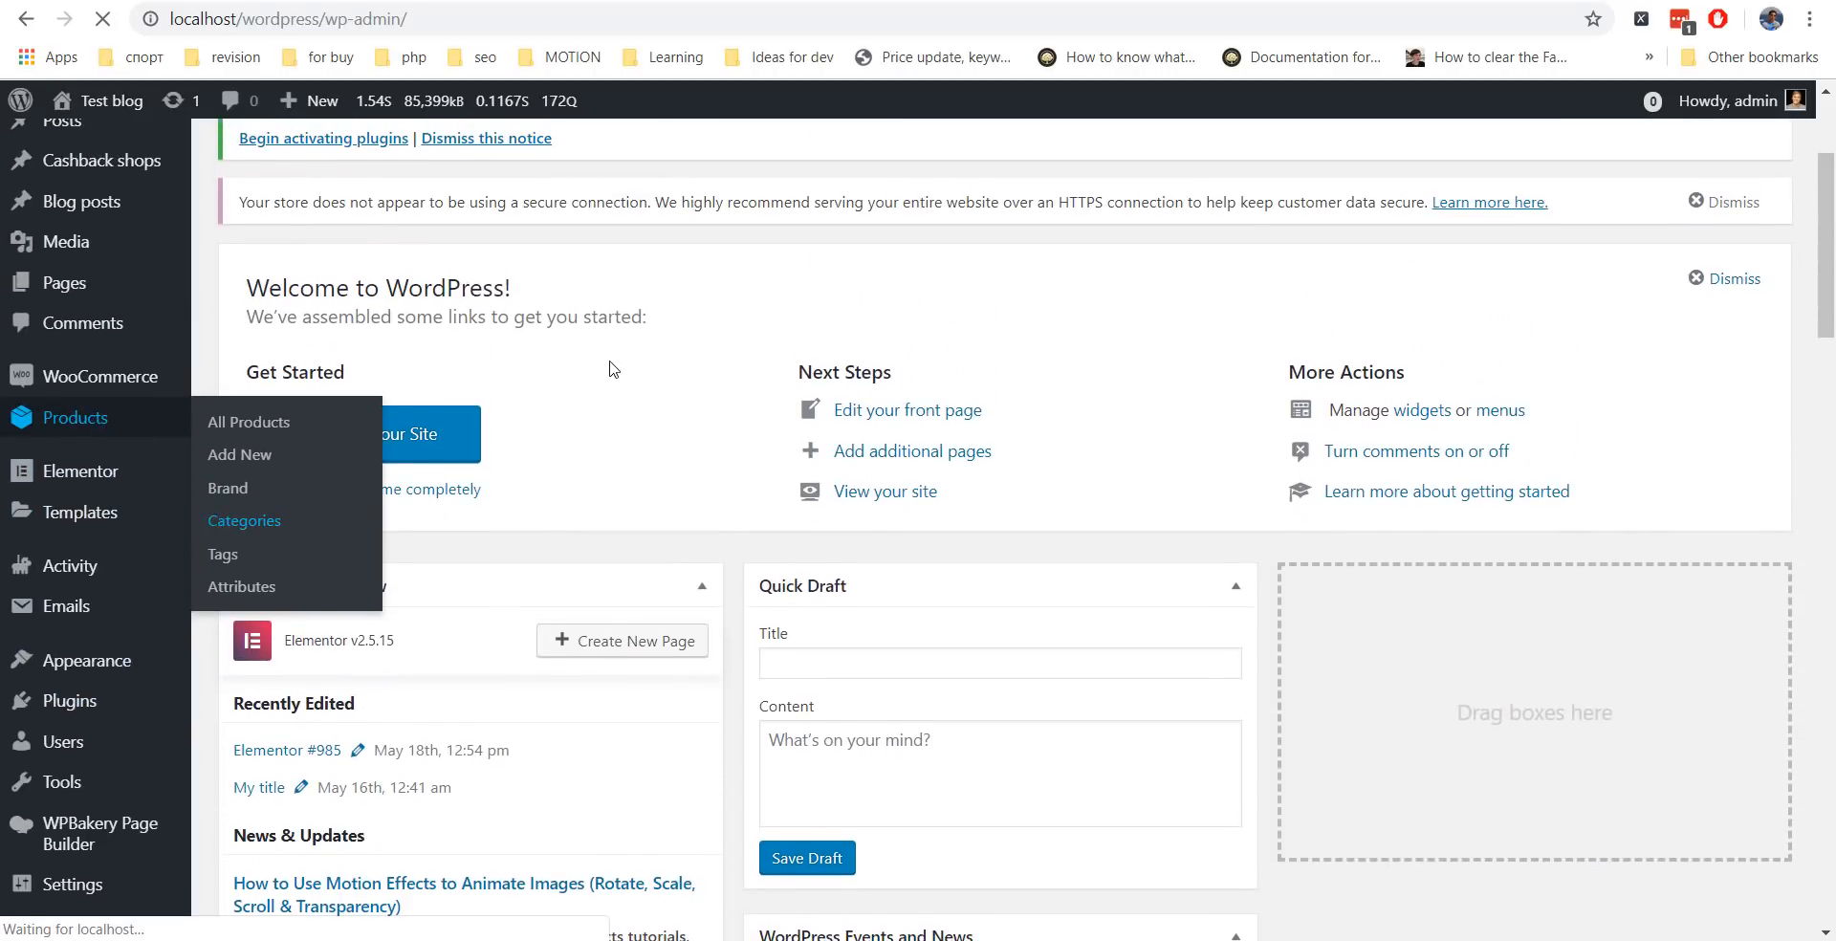
scroll(1291, 354, "down", 3)
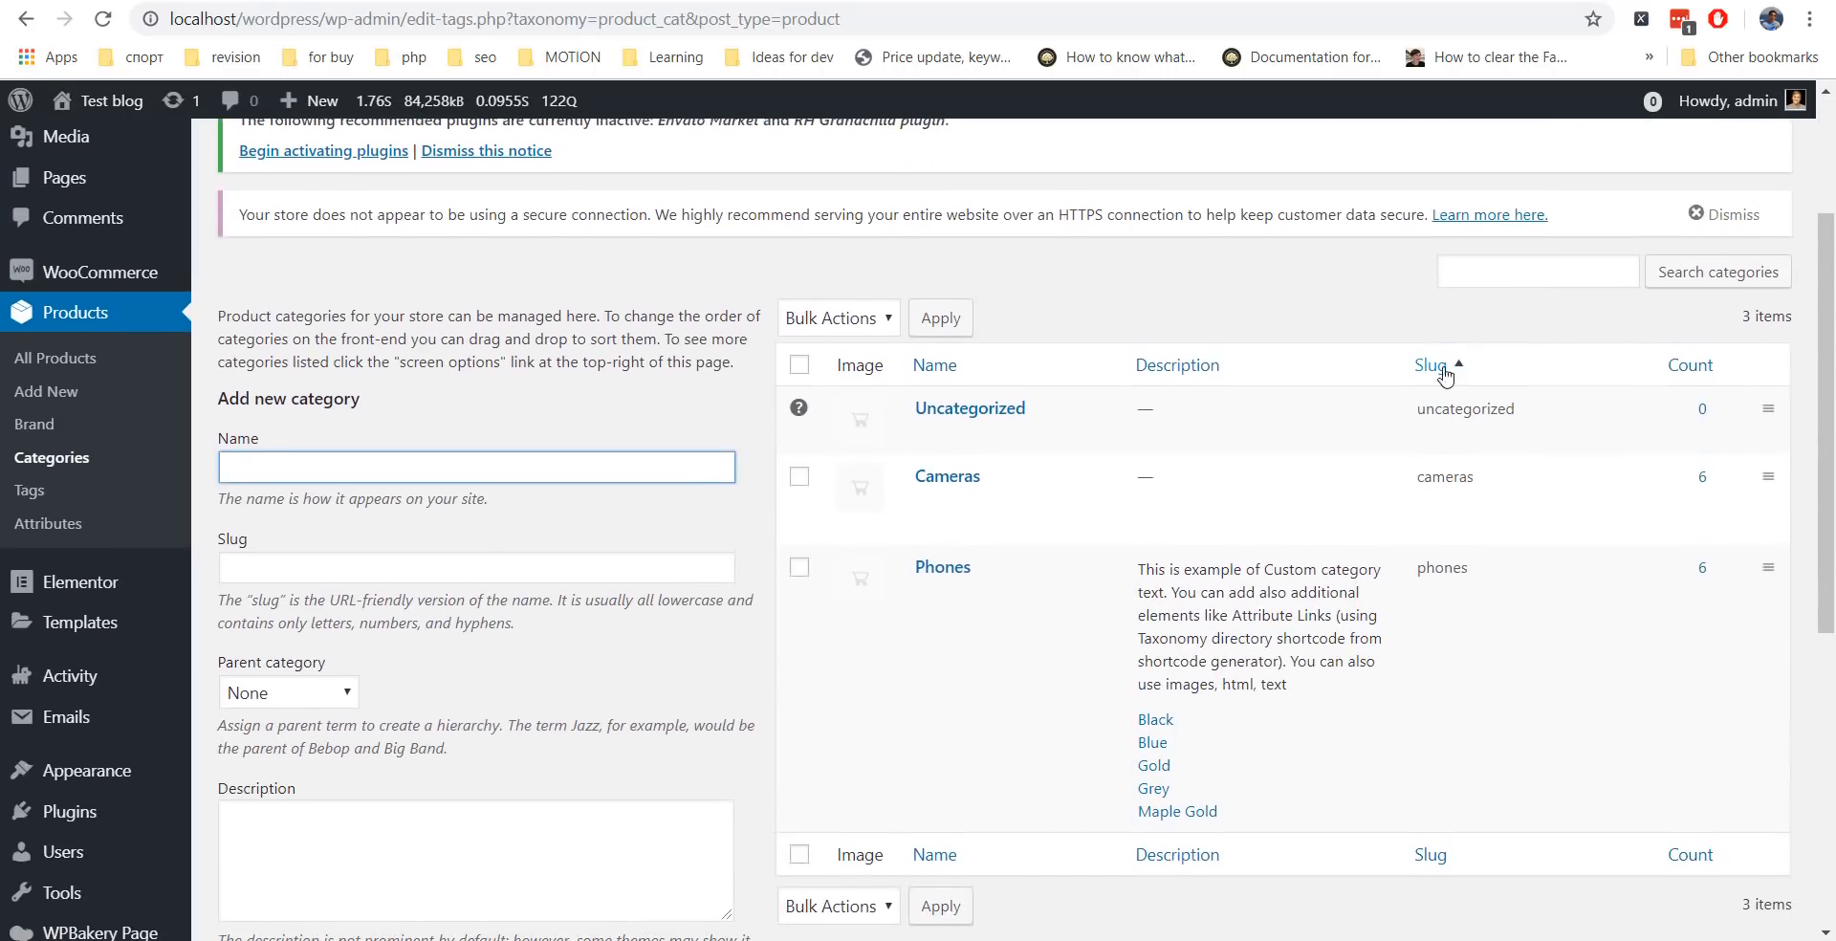
double_click(1425, 472)
key("ctrl+c")
key("alt+Tab")
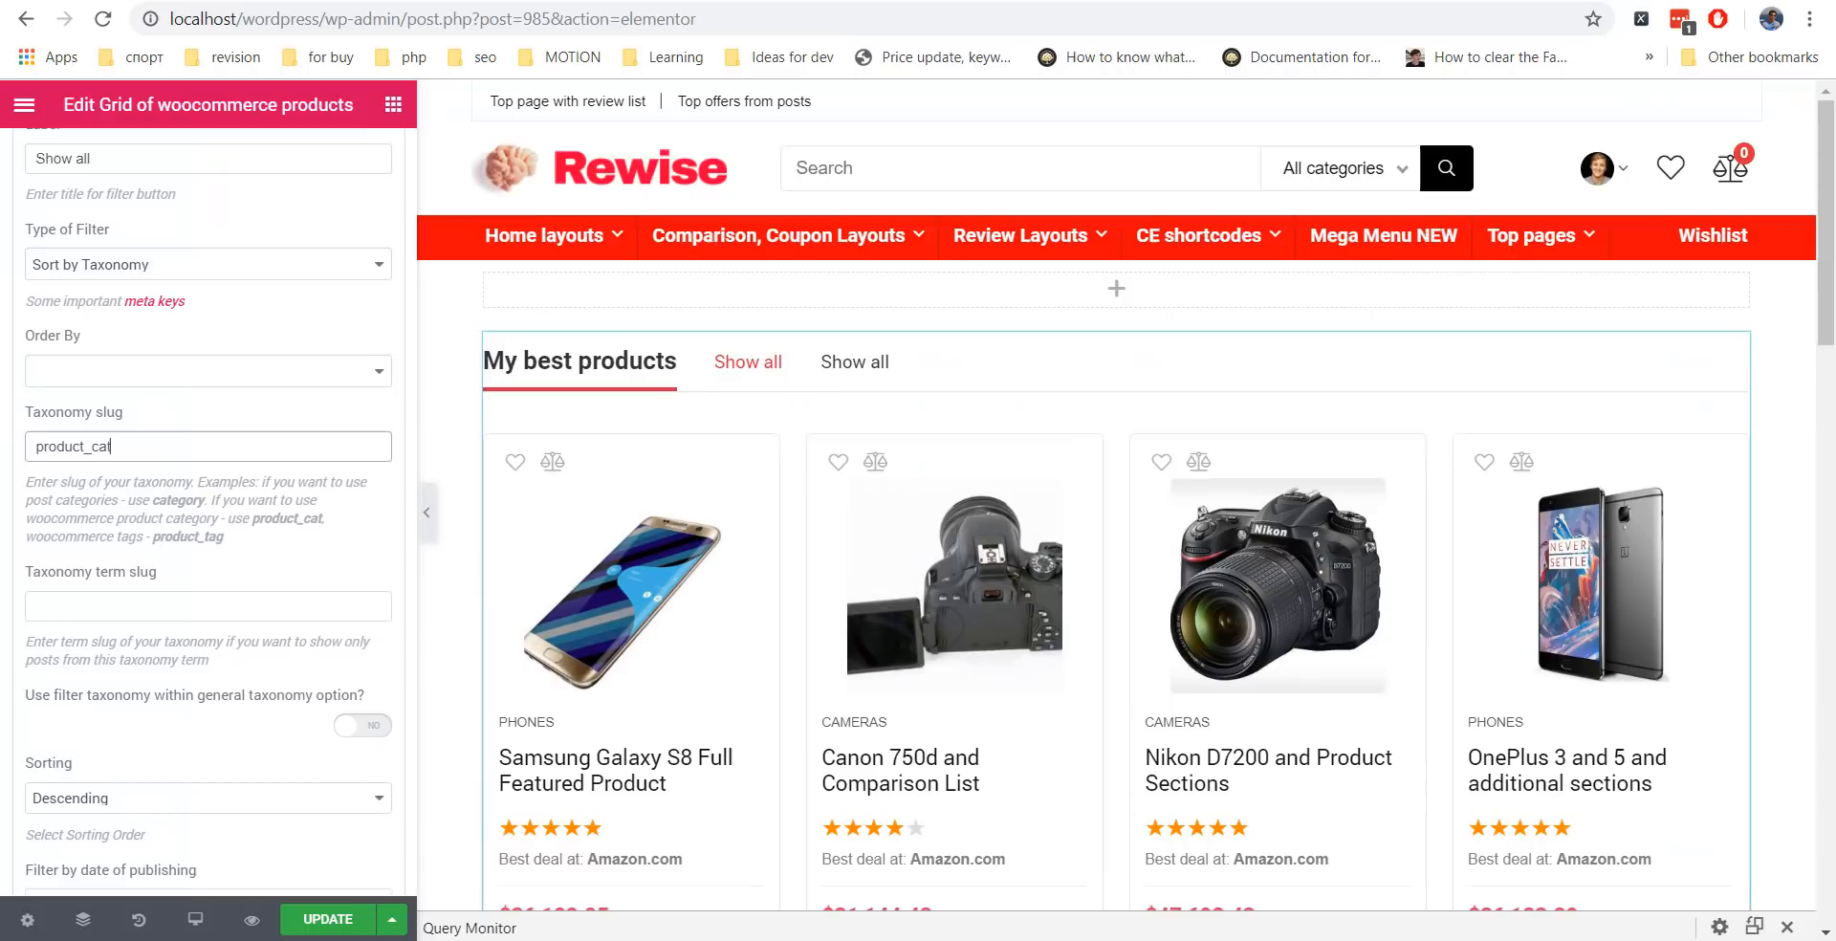
Give the second filter tab the term slug cameras and the label Cameras.
left_click(191, 604)
key("ctrl+v")
scroll(205, 573, "up", 4)
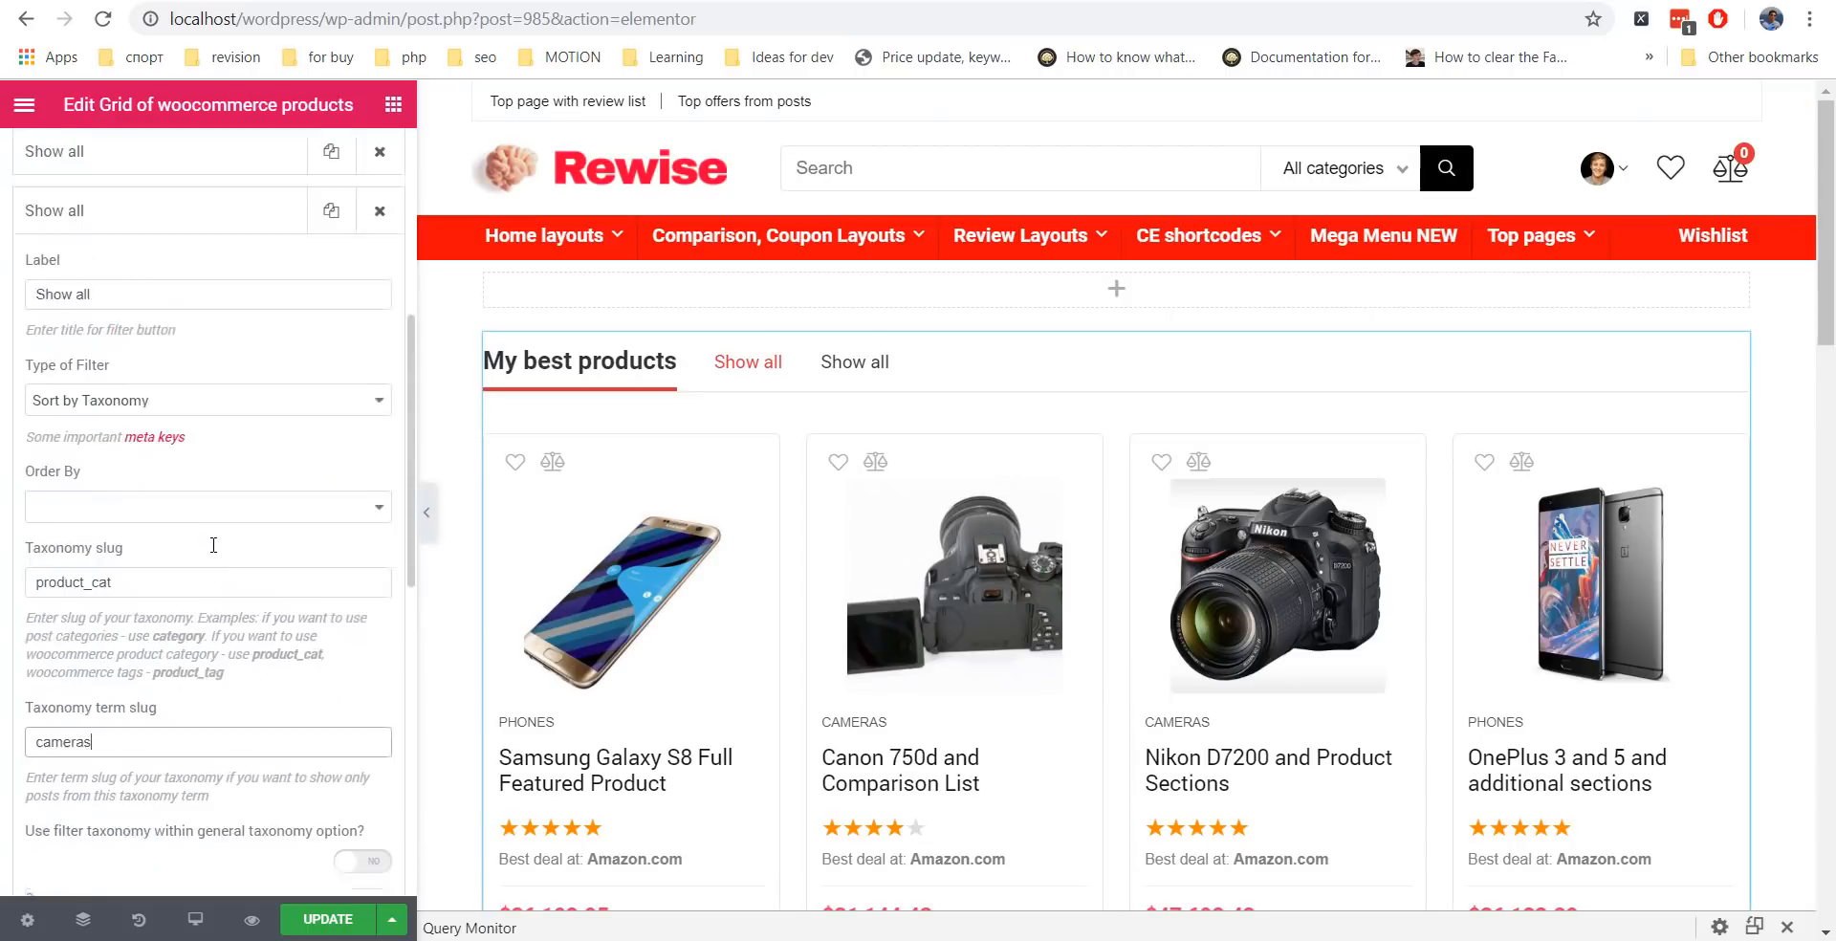
triple_click(122, 489)
type("Cameras")
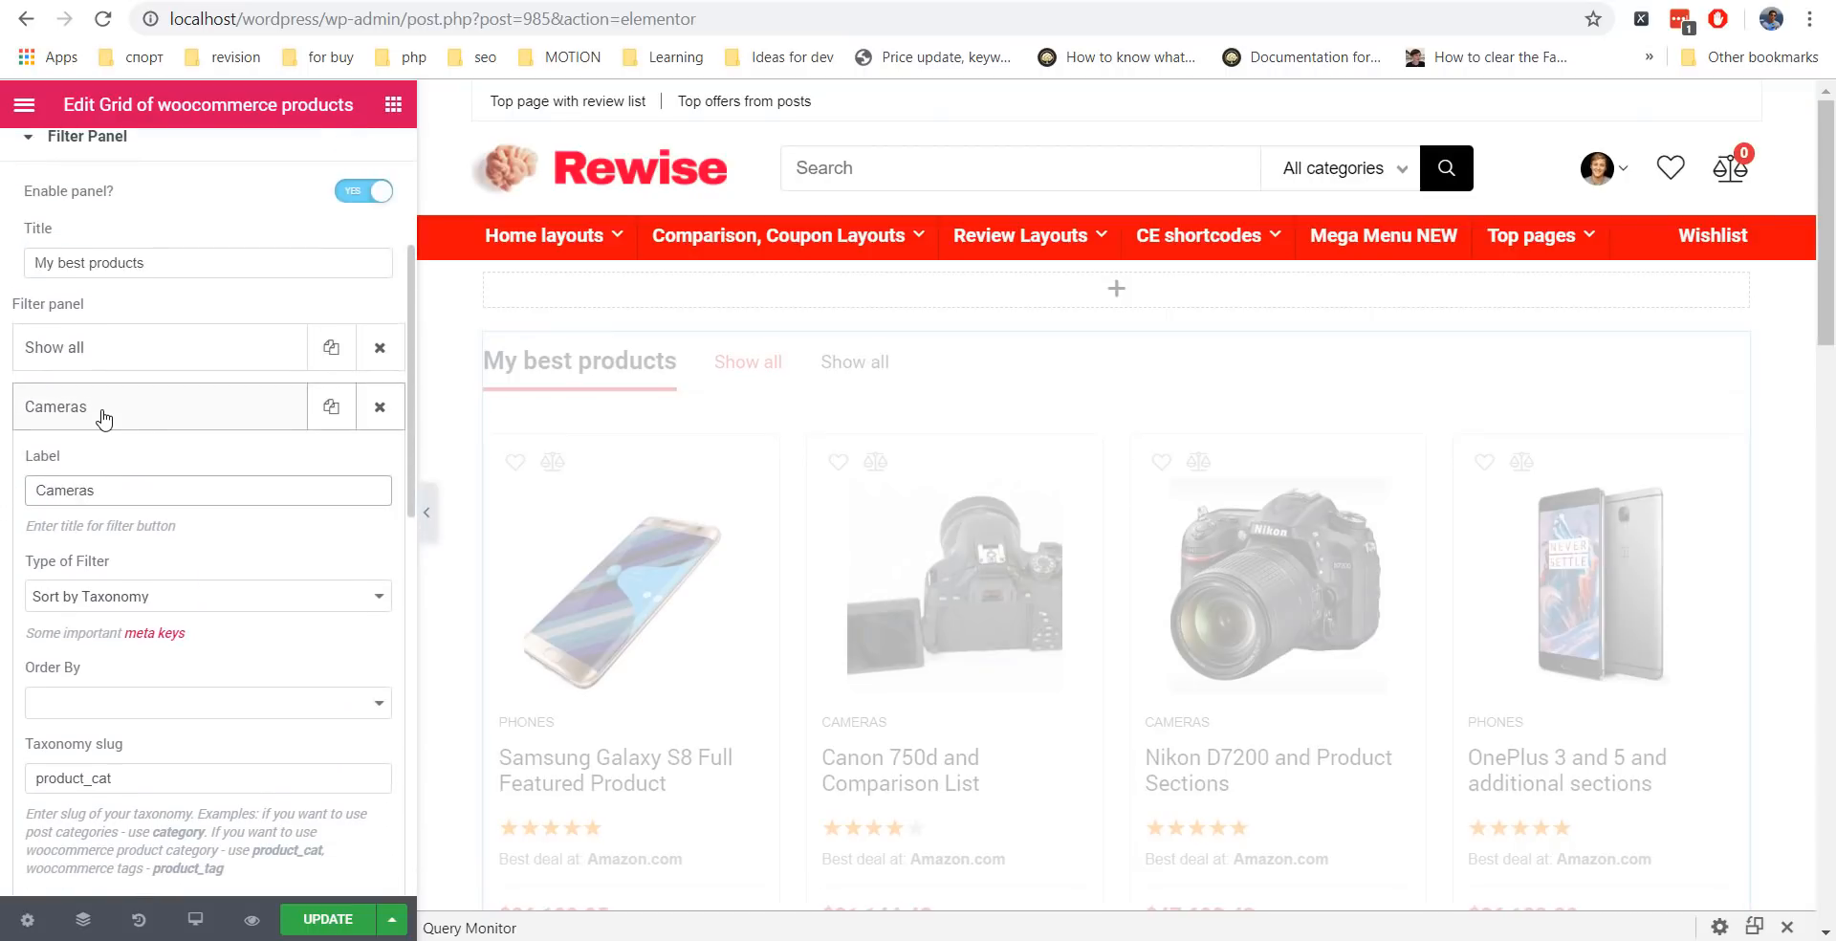
left_click(102, 406)
Add a third filter tab labelled Phones and copy the phones slug from the categories page.
left_click(205, 467)
triple_click(54, 552)
type("Phones")
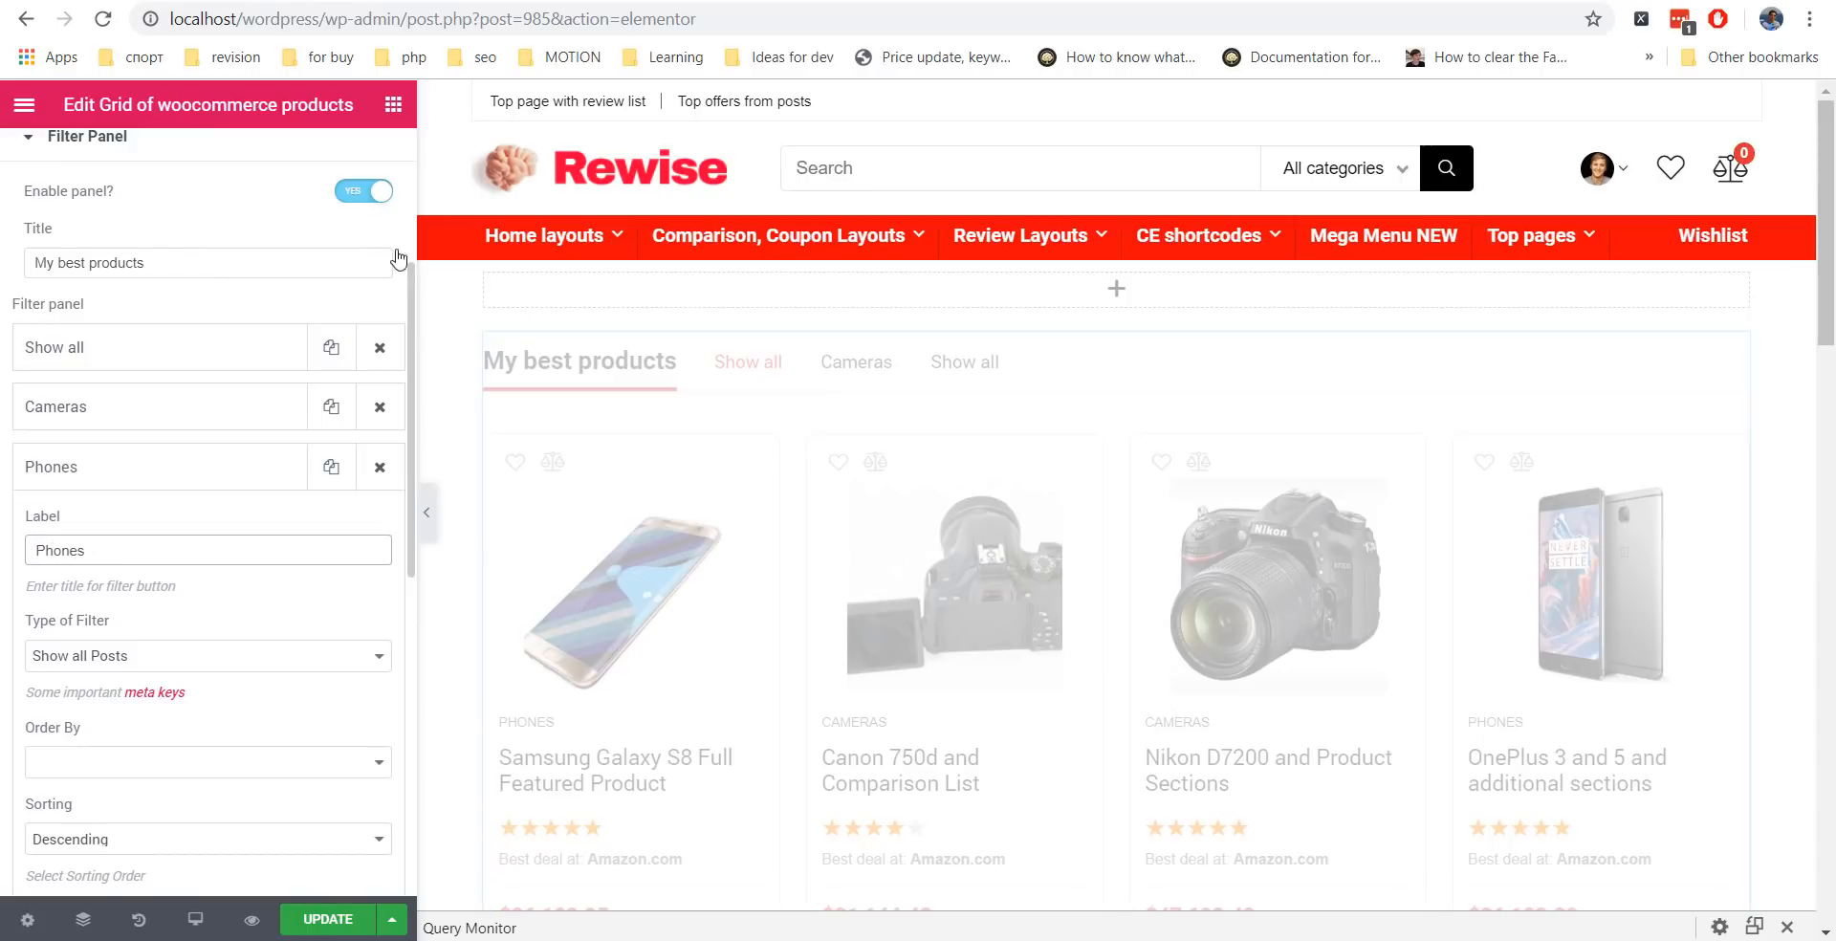
key("alt+Tab")
left_click_drag(1469, 564, 1416, 564)
key("ctrl+c")
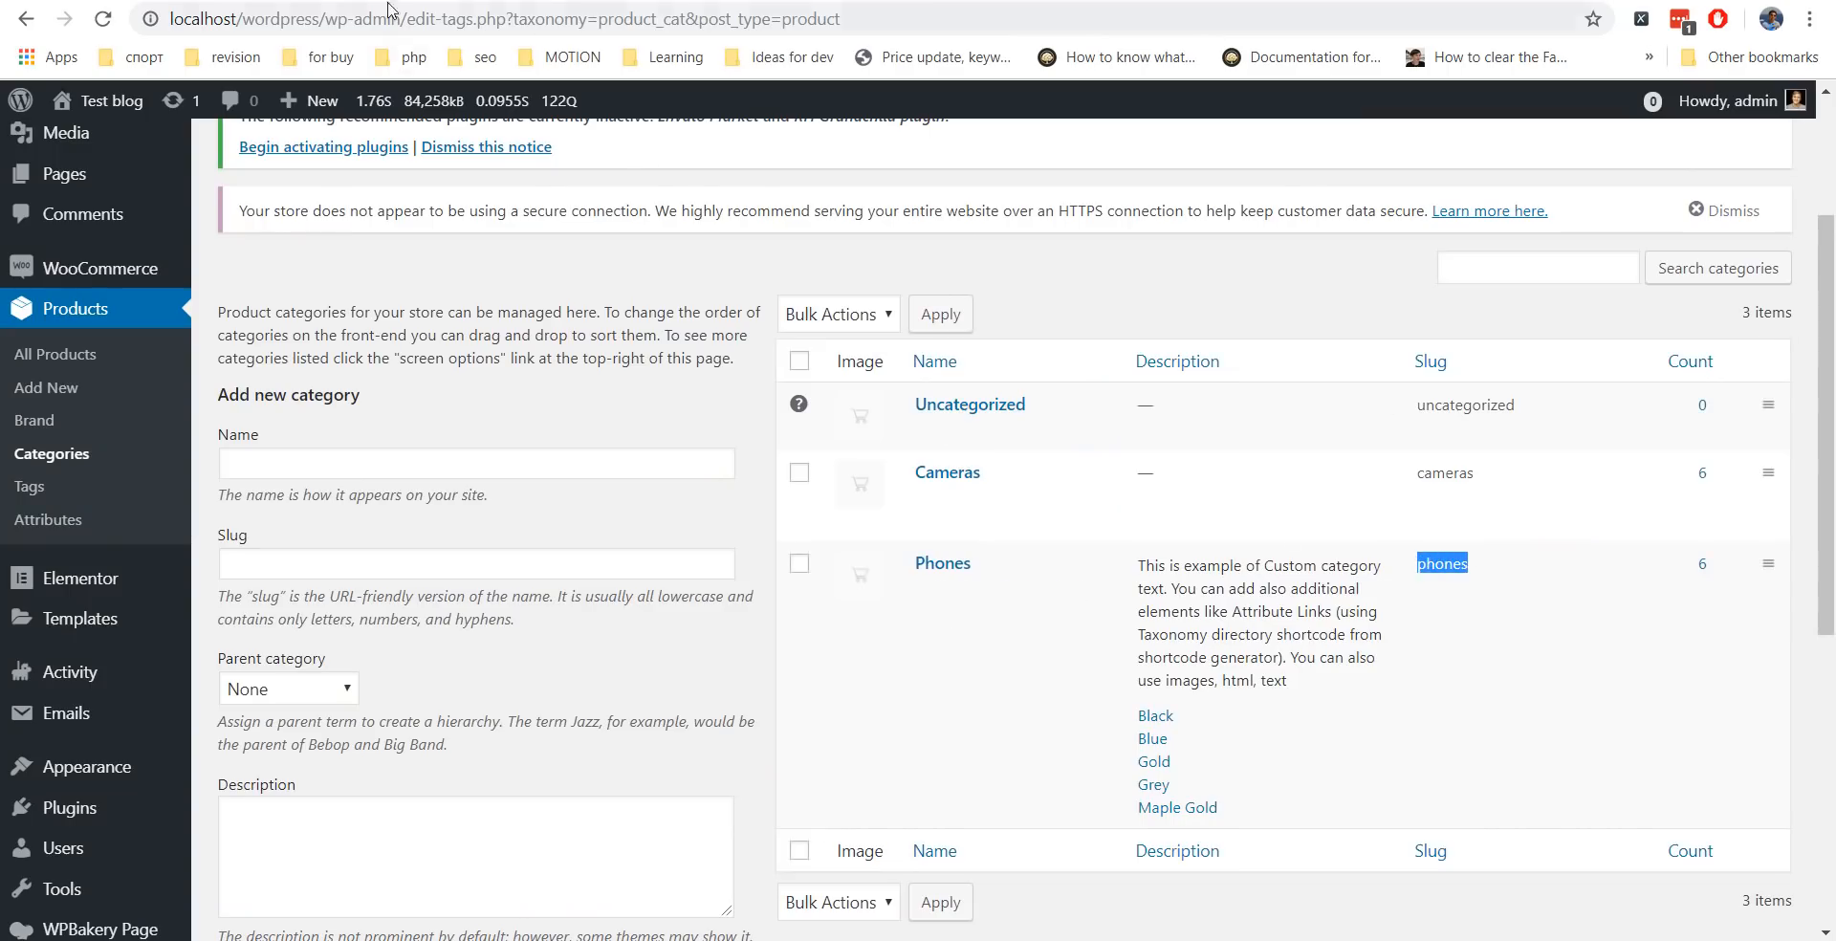
key("alt+Tab")
Make the Phones tab Sort by Taxonomy with taxonomy slug product_cat and term slug phones.
left_click(172, 381)
left_click(169, 528)
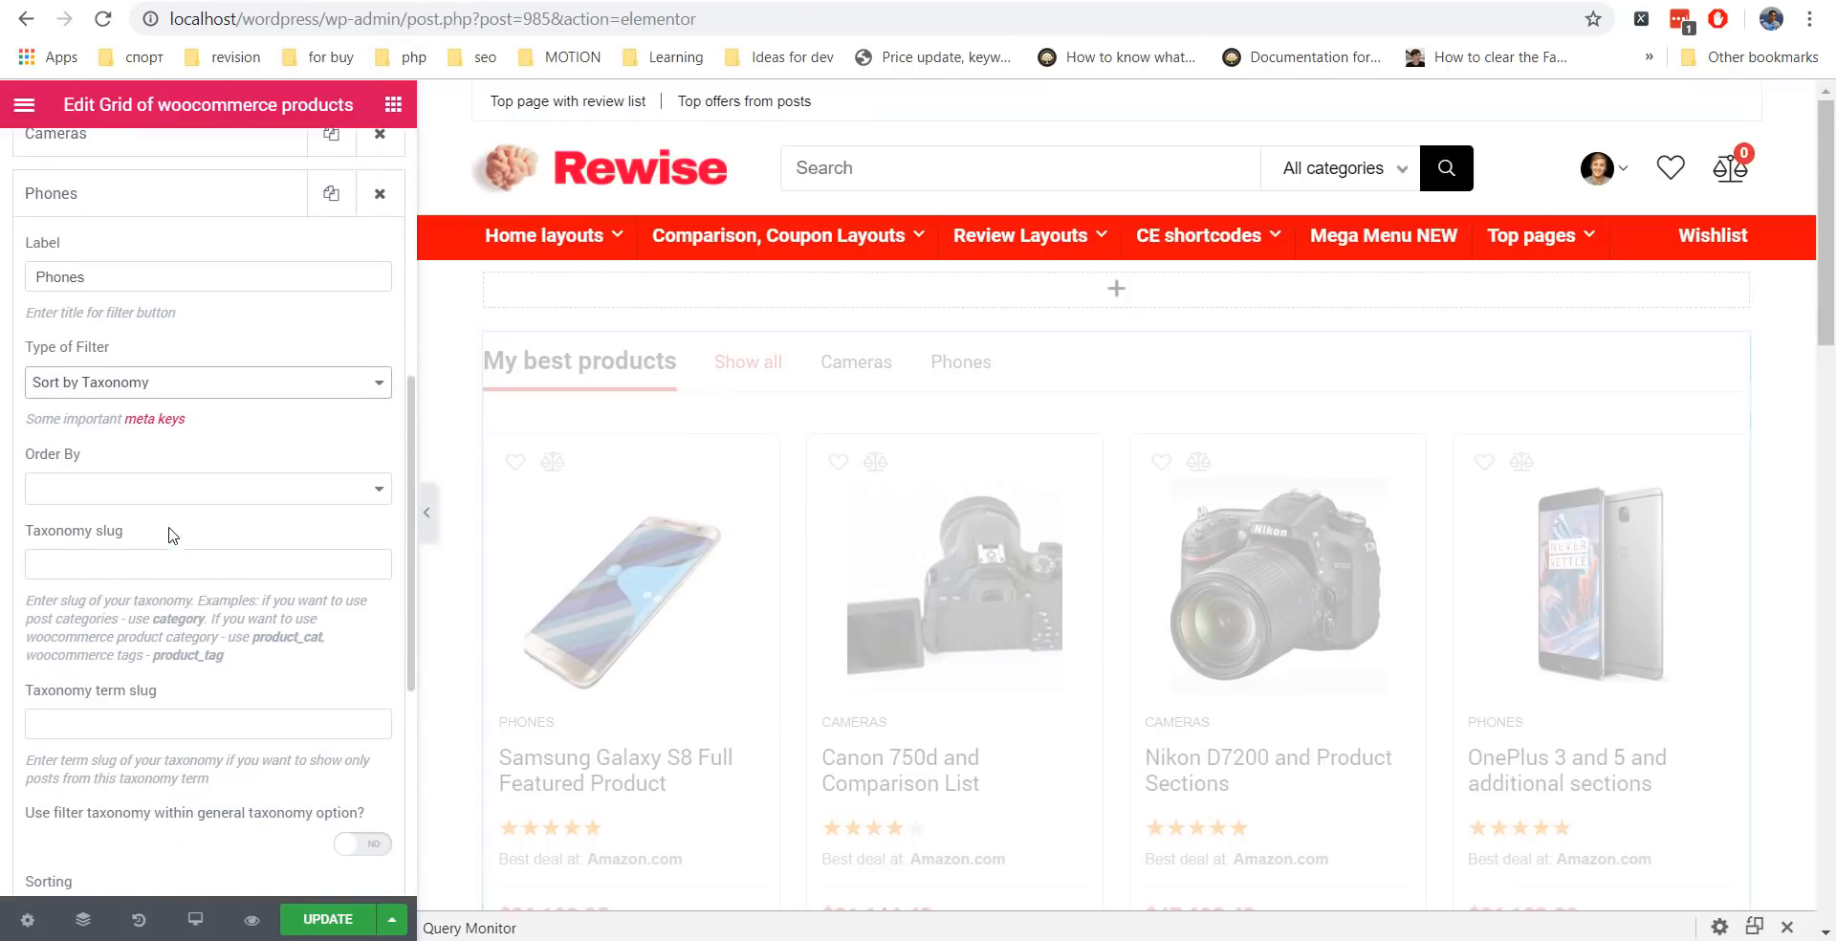
left_click(129, 724)
key("ctrl+v")
left_click(145, 565)
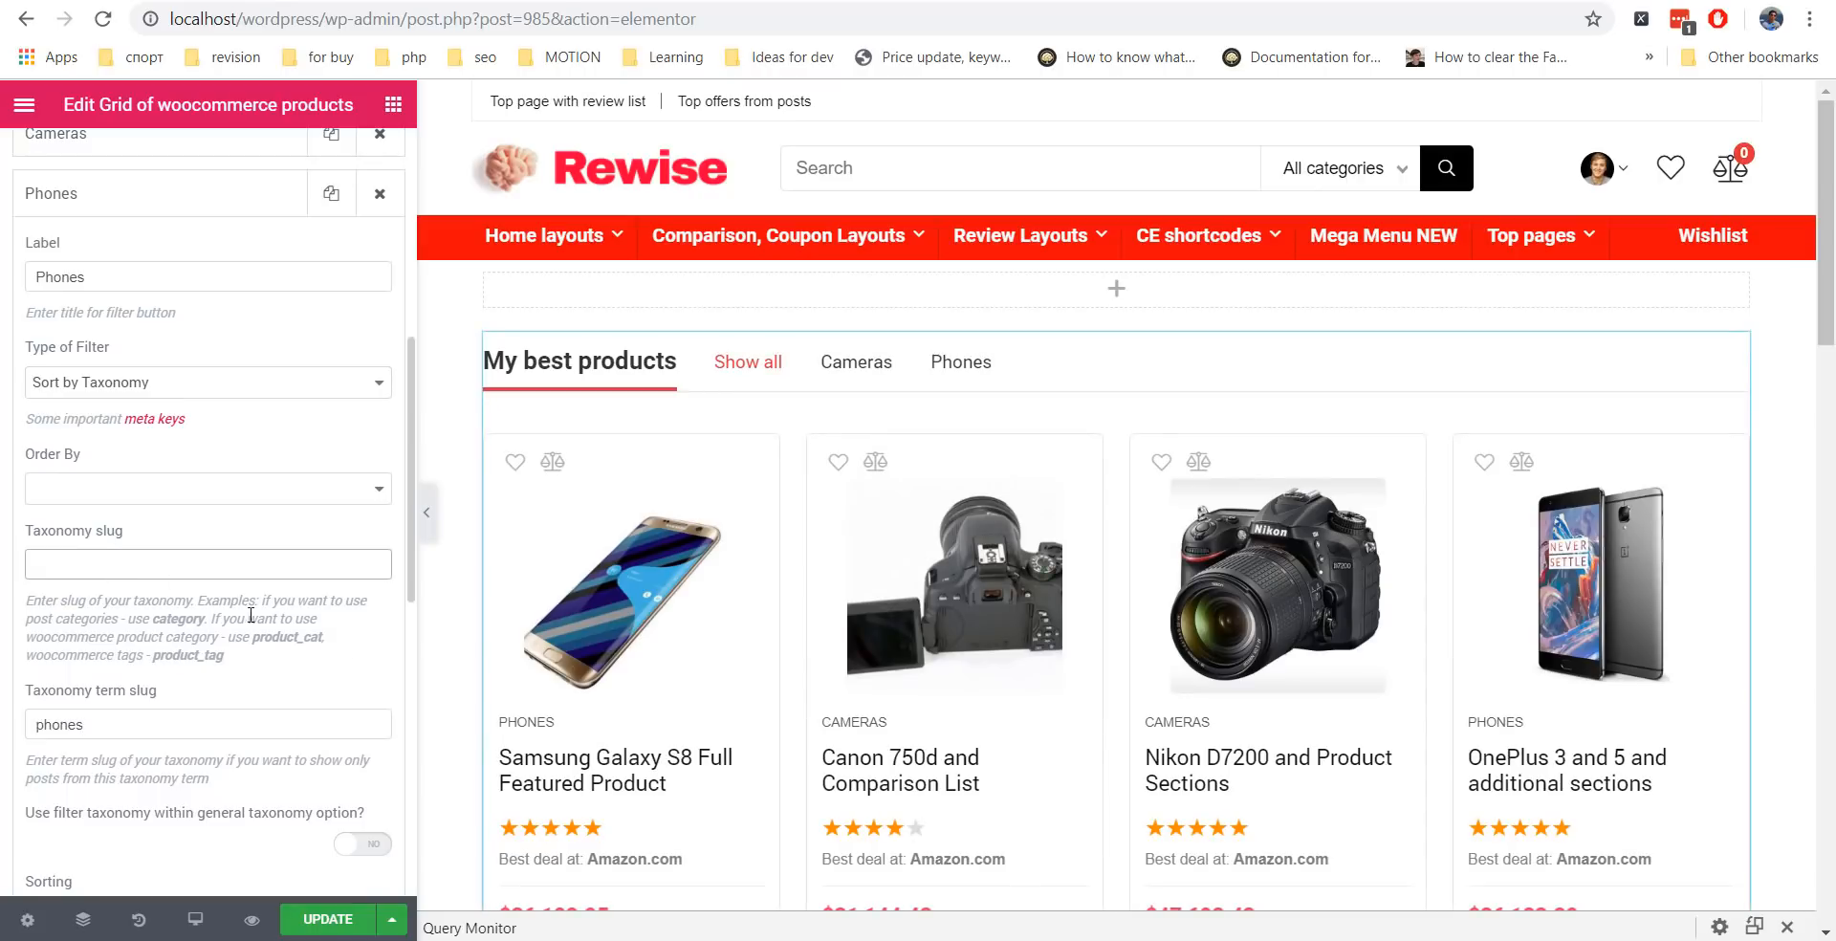
left_click_drag(329, 637, 252, 637)
key("ctrl+c")
left_click(188, 564)
key("ctrl+v")
Save the page changes with Update.
scroll(287, 660, "down", 6)
left_click(325, 916)
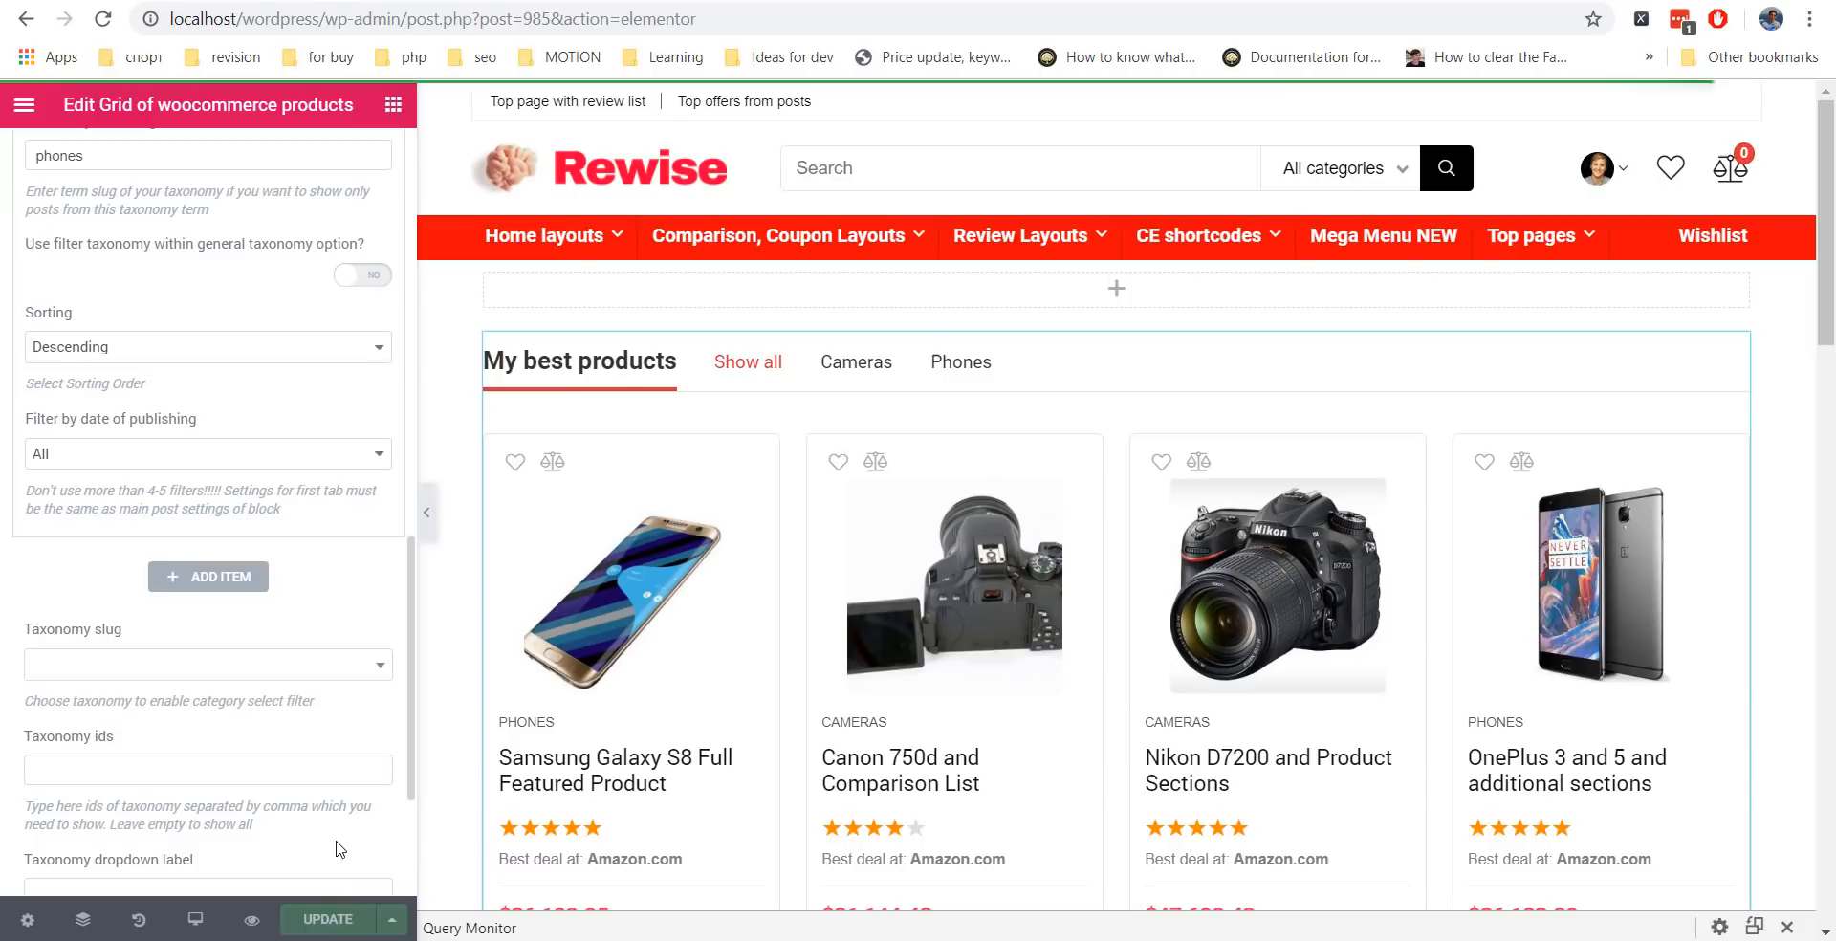
scroll(192, 478, "up", 10)
left_click(172, 289)
left_click(172, 294)
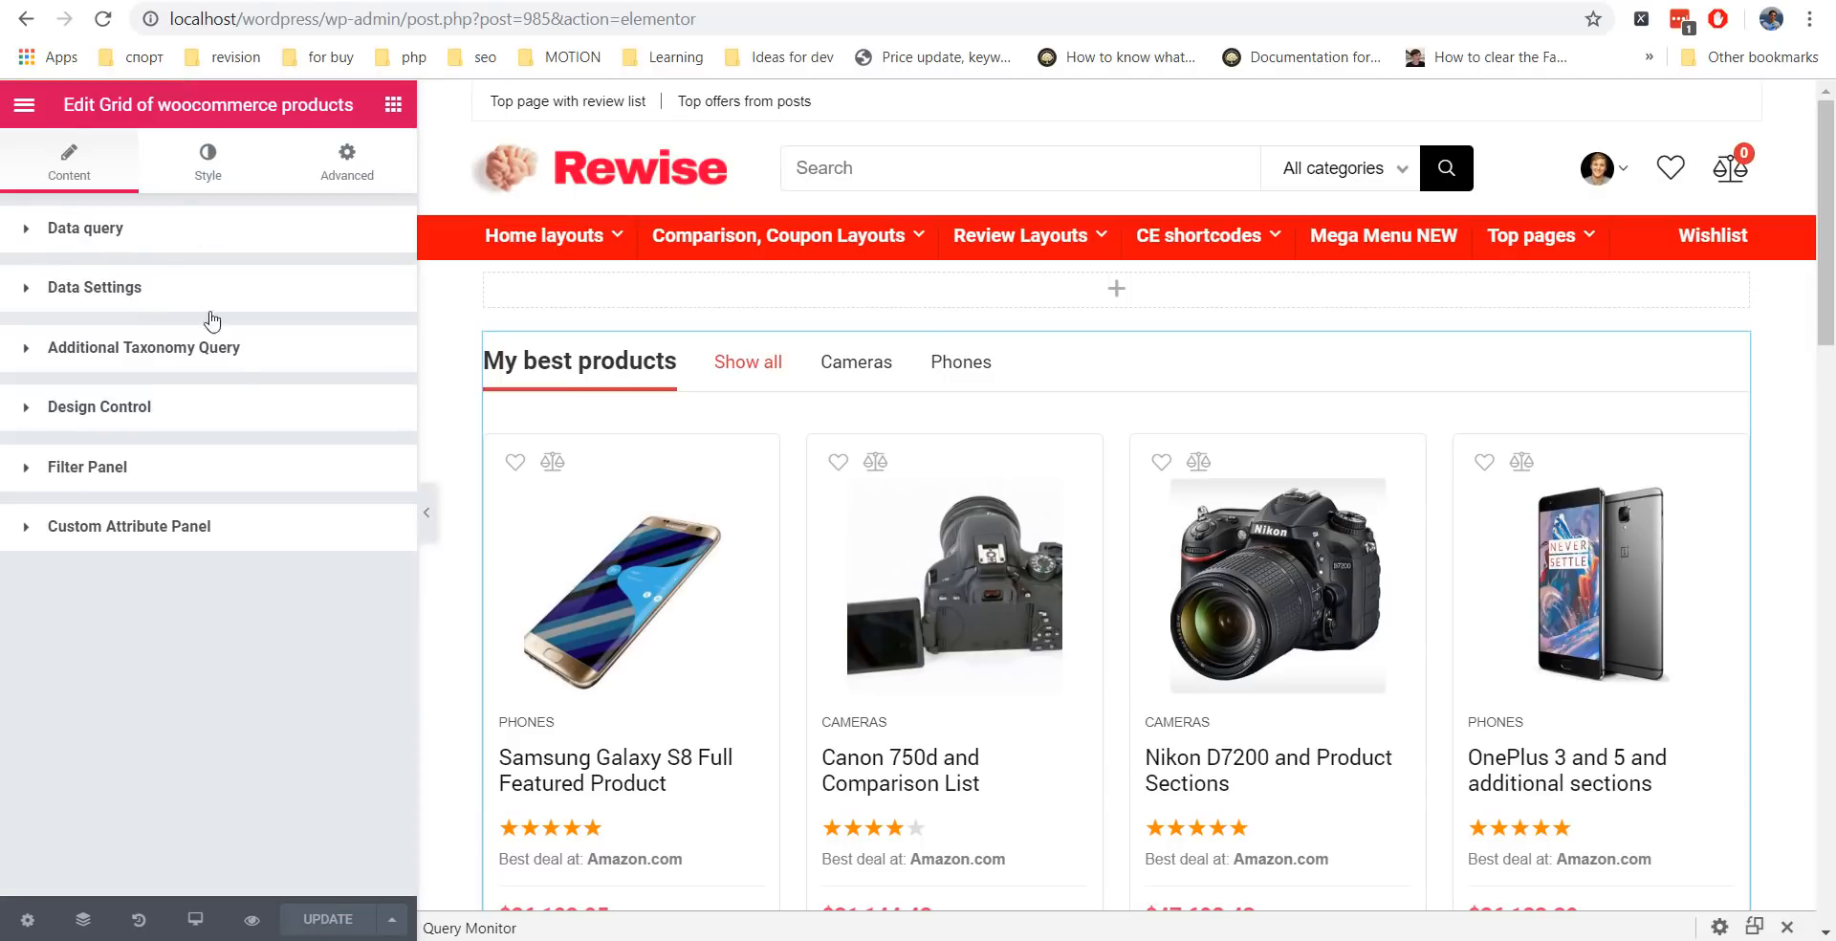
Reload the front-end preview and test the Cameras and Phones filter tabs on the grid.
left_click(538, 0)
left_click(103, 19)
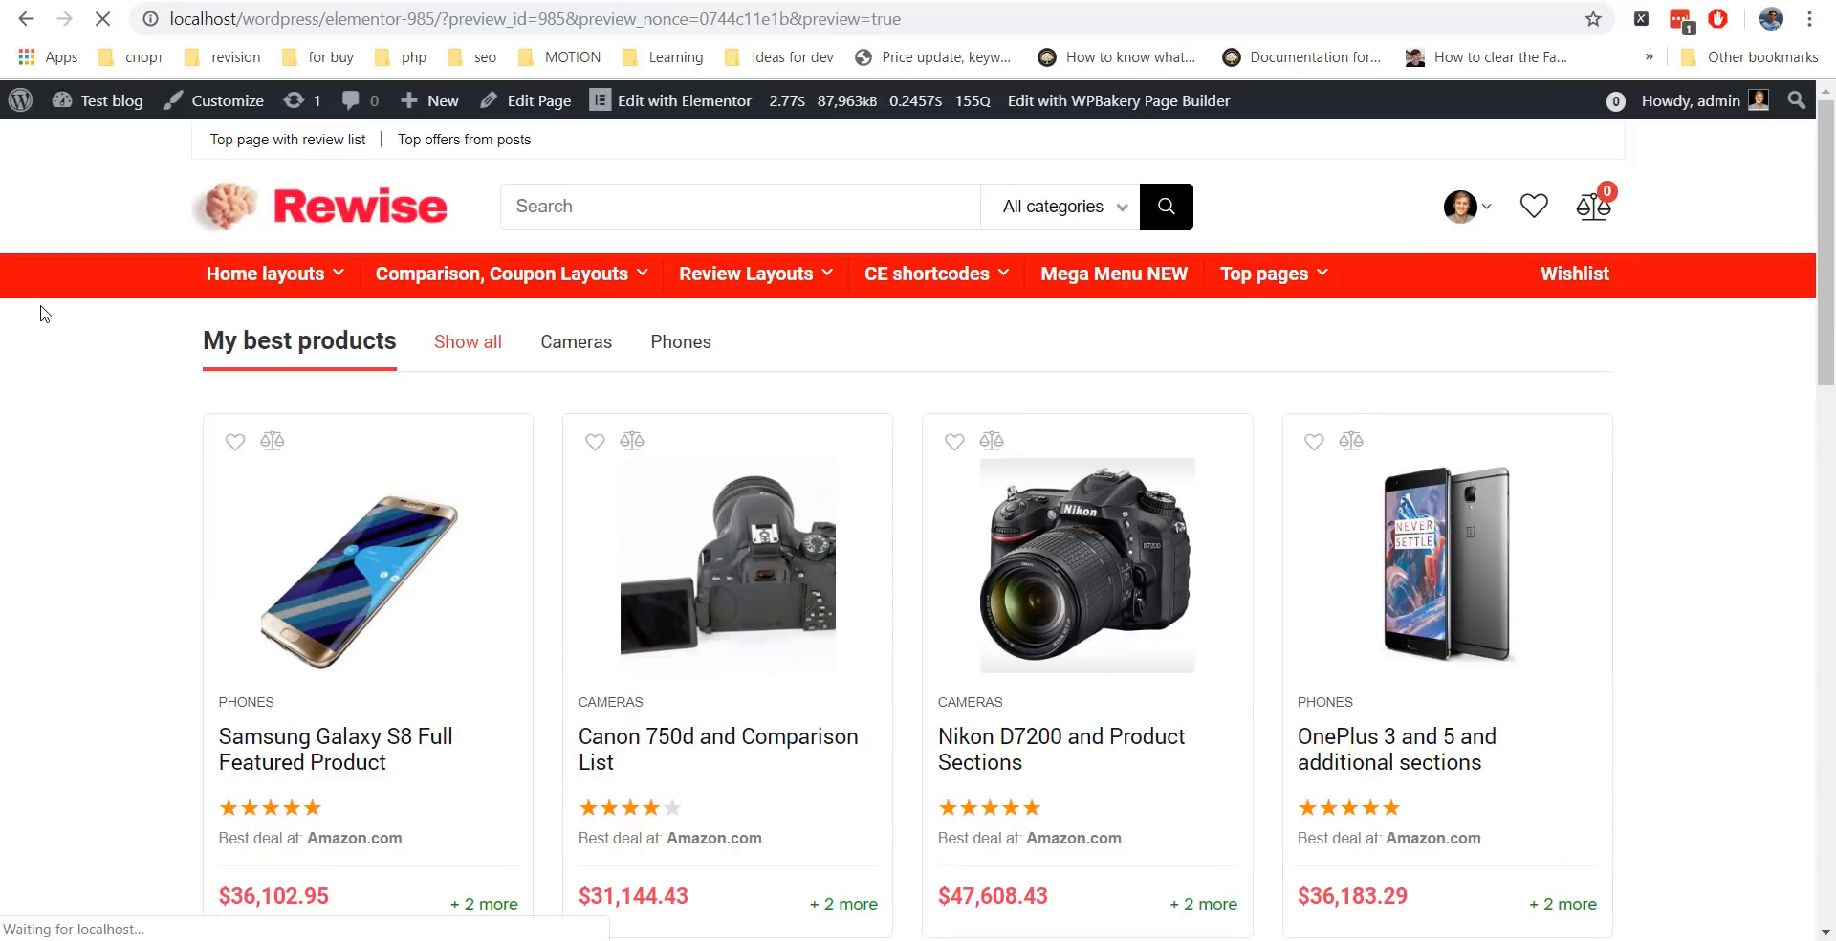
left_click(579, 352)
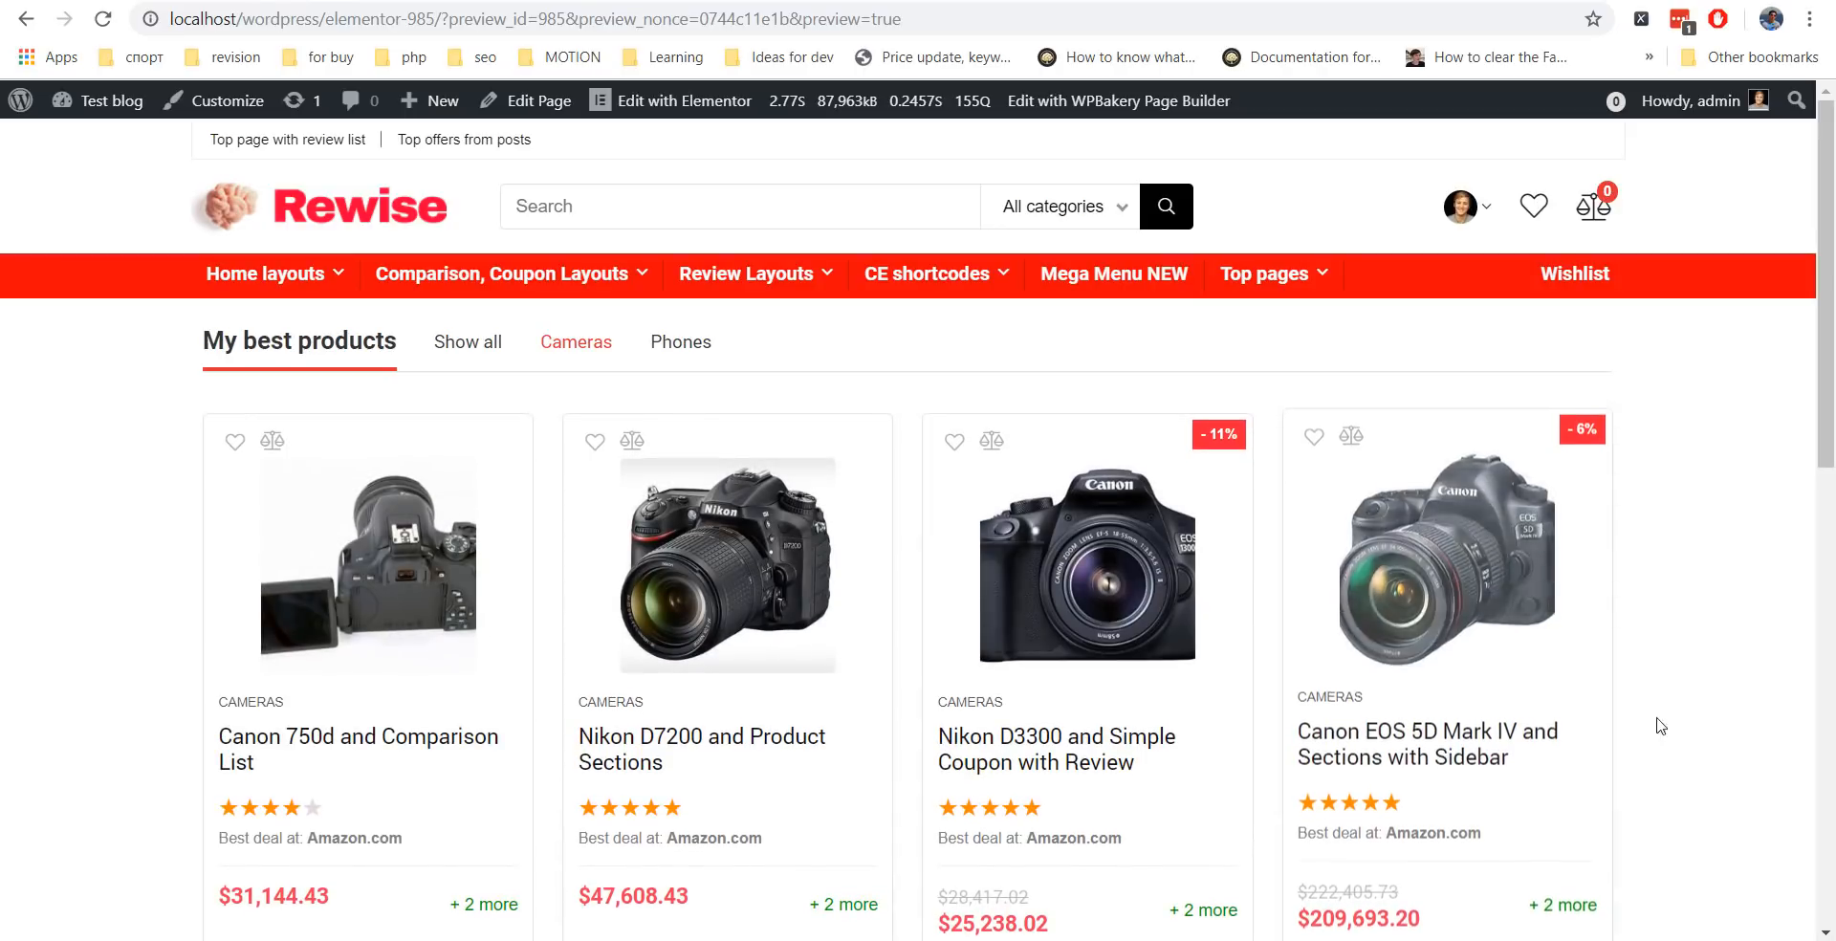
left_click(667, 346)
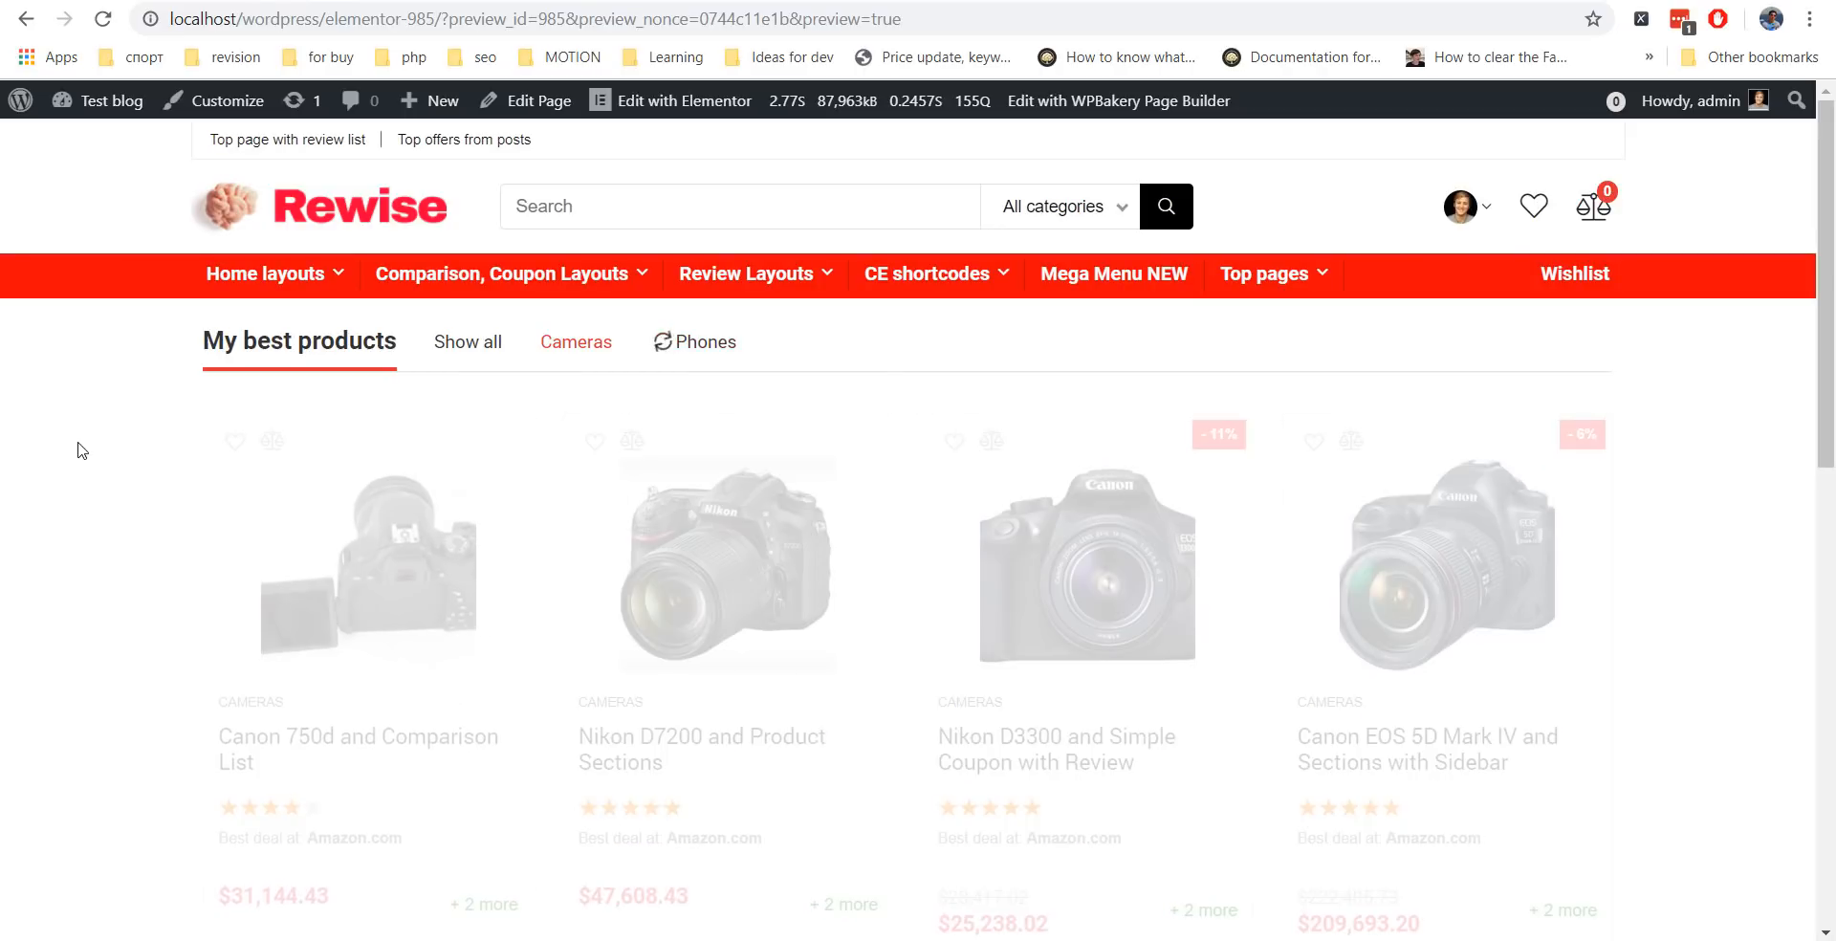
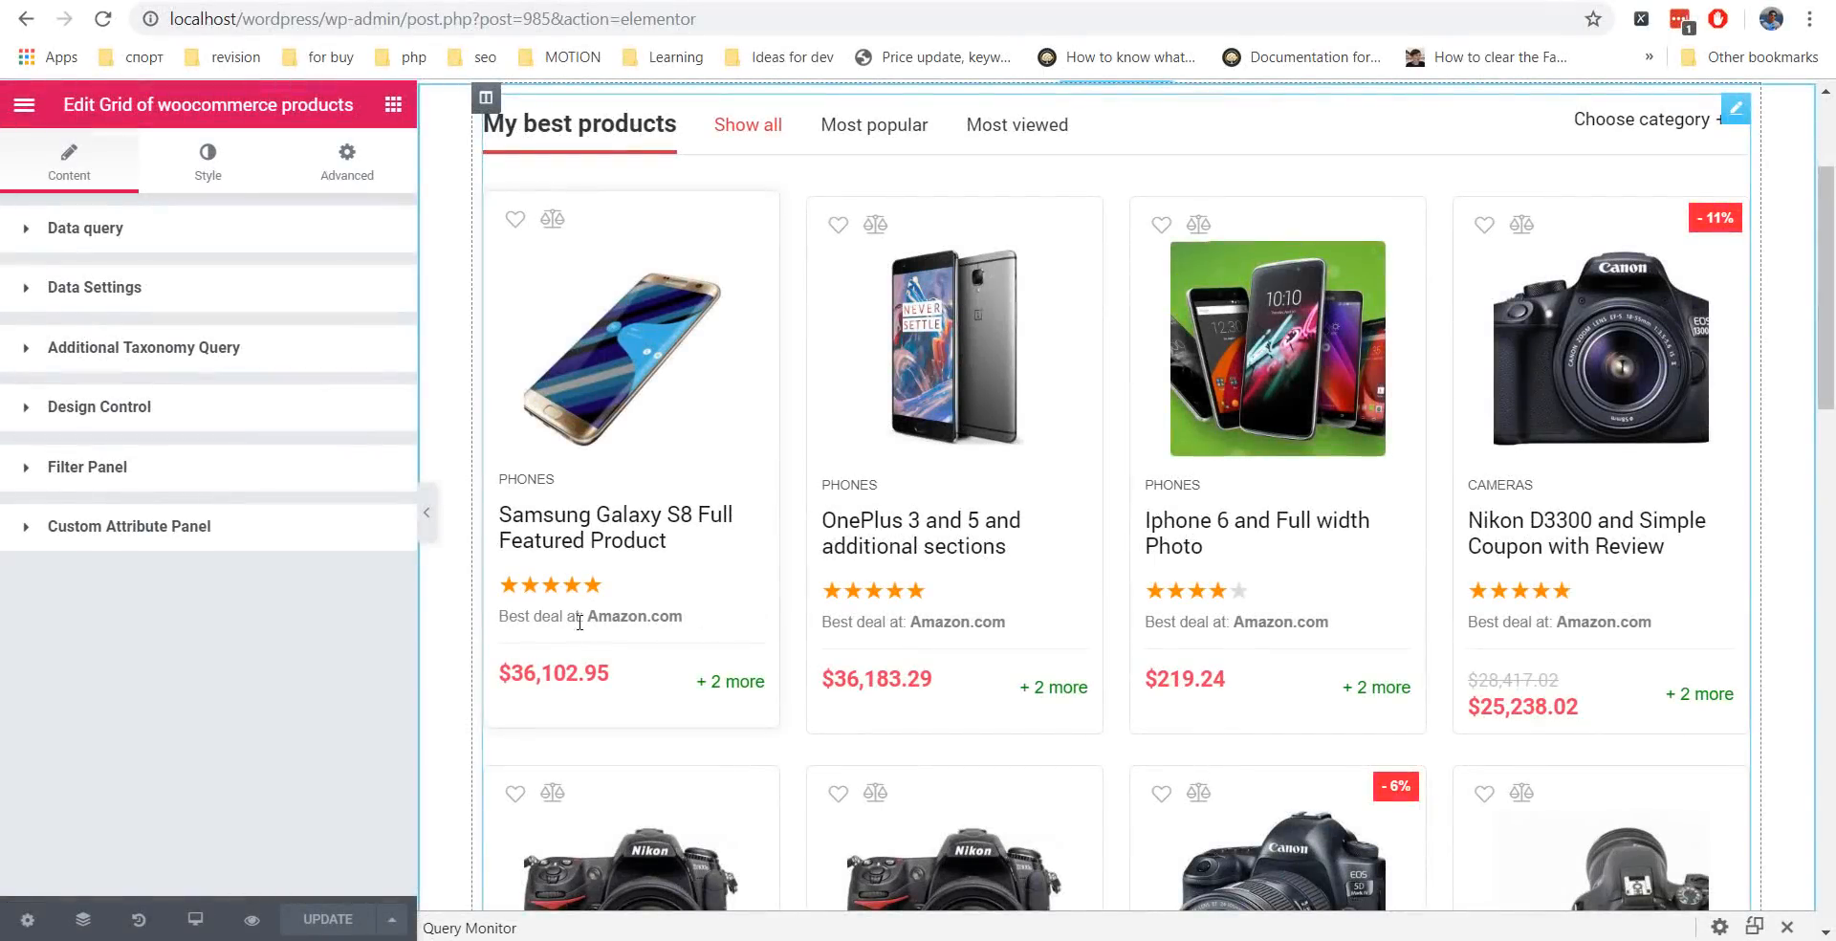
Add a custom attribute item for 'color' on the product cards, labelled 'Available Color:'.
left_click(220, 534)
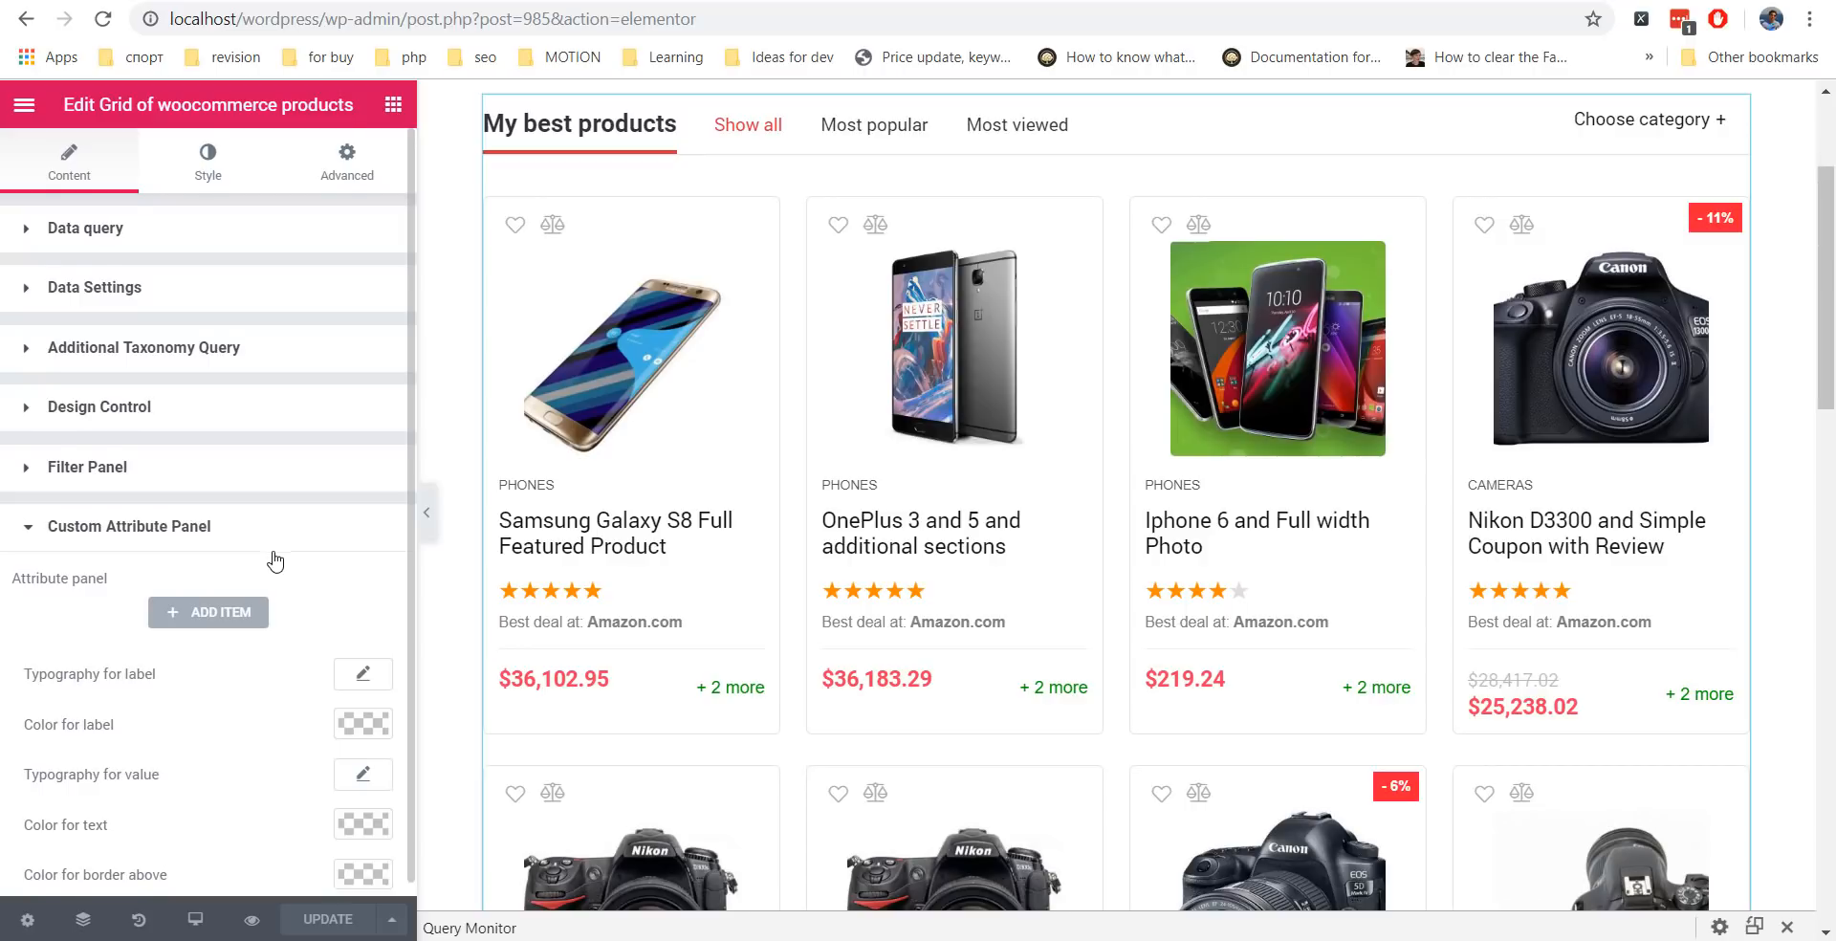
left_click(239, 599)
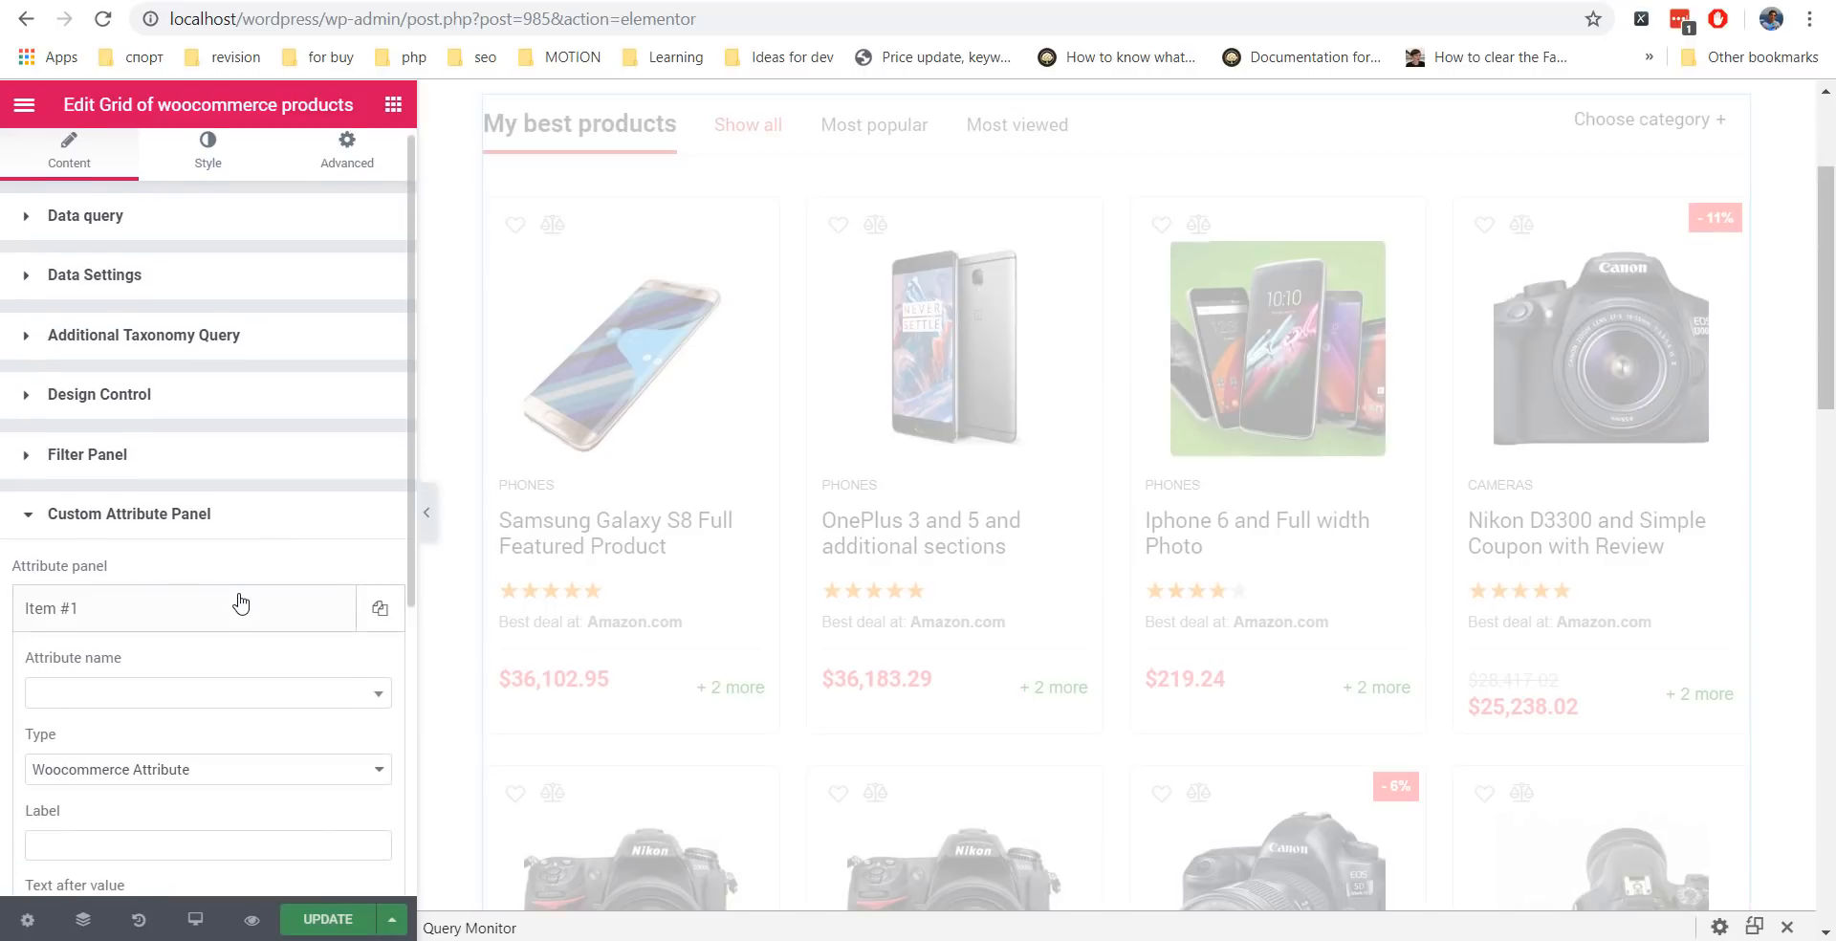
scroll(232, 617, "down", 3)
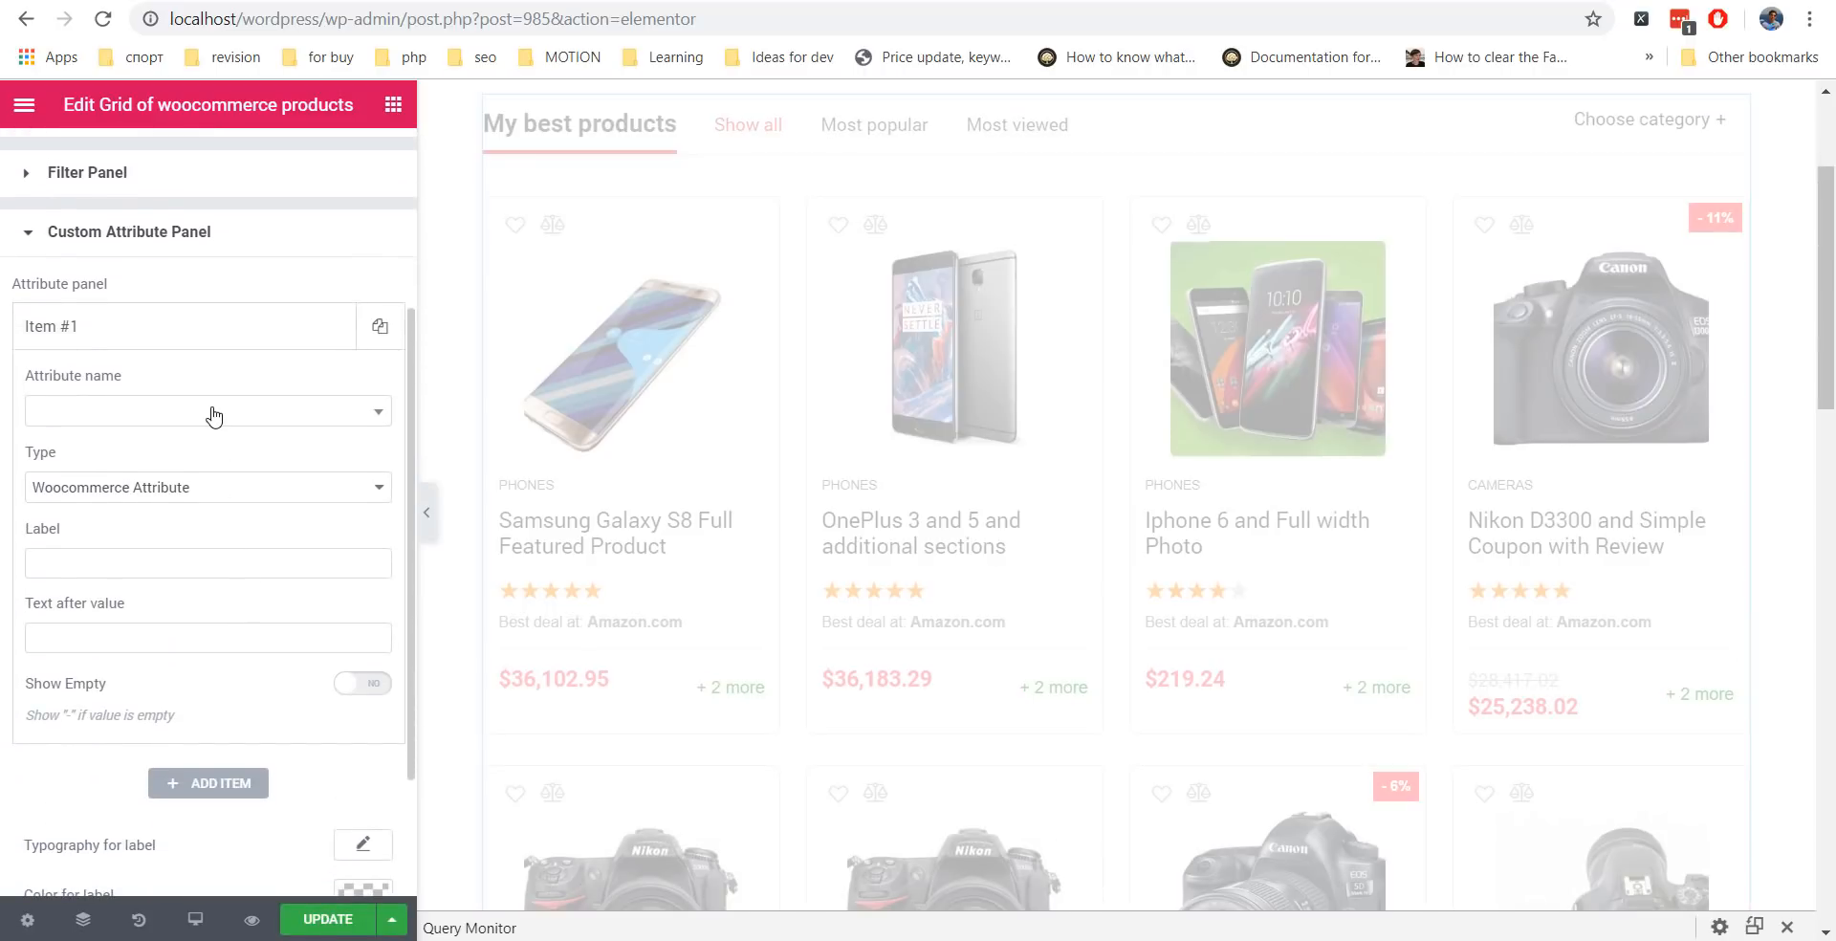
left_click(214, 409)
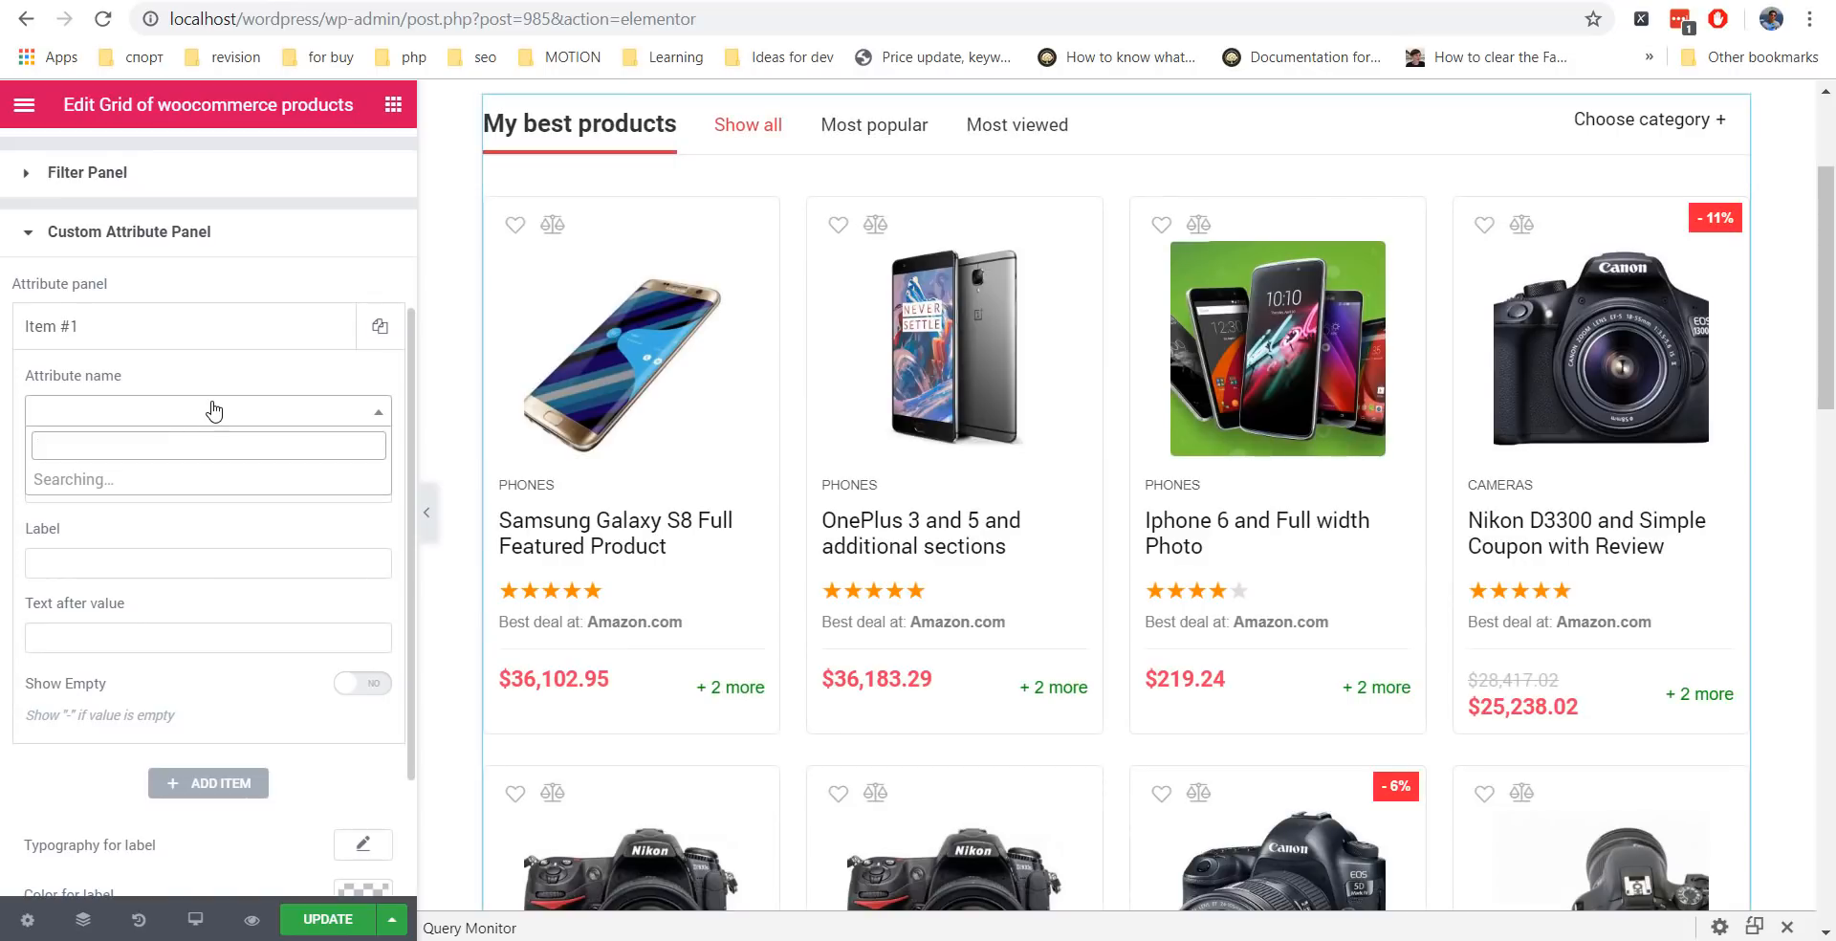
scroll(219, 521, "down", 3)
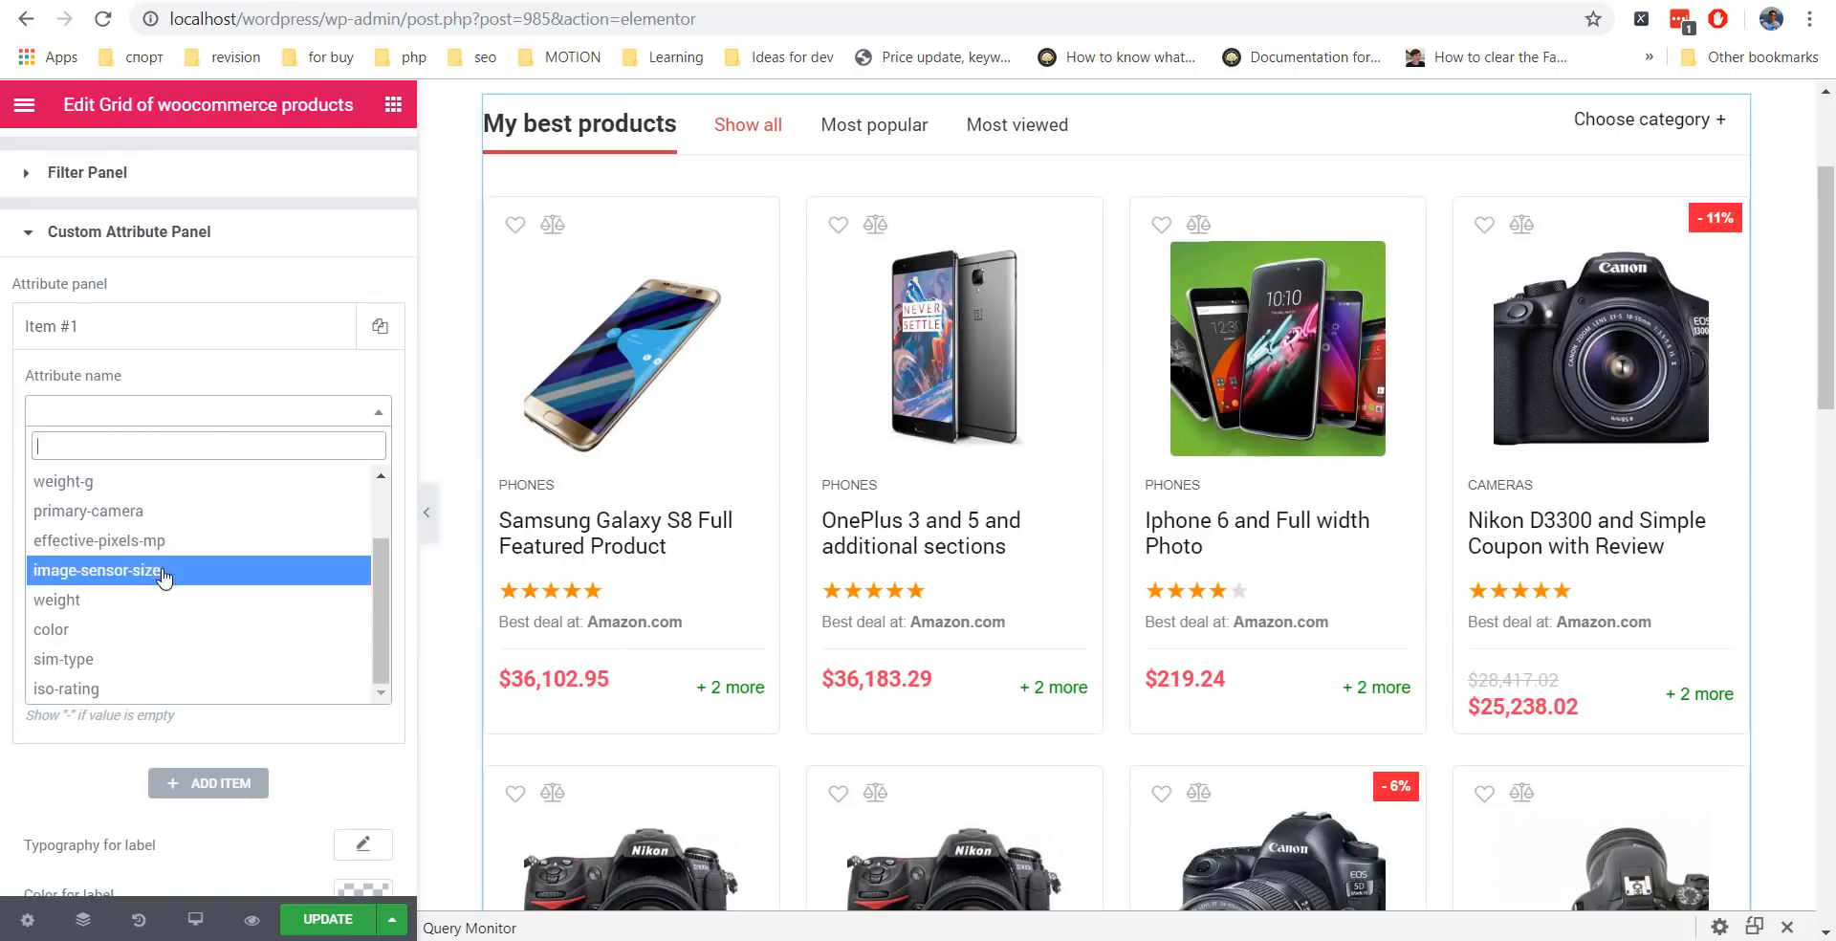
left_click(116, 630)
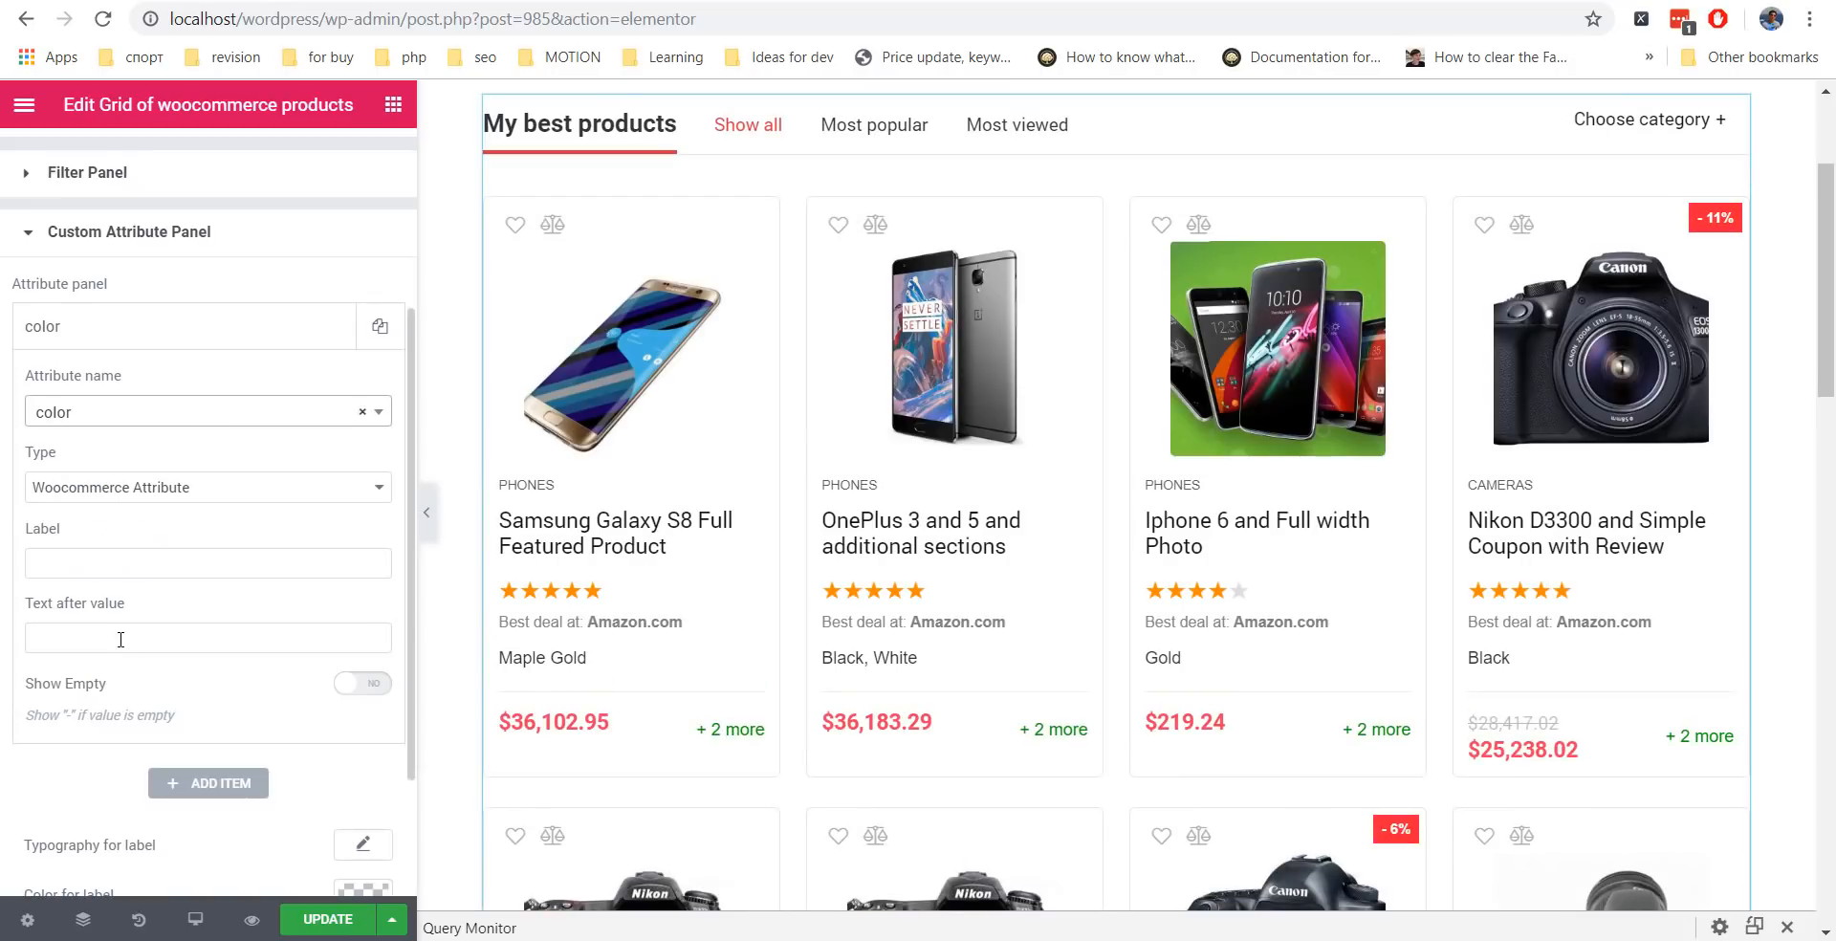
left_click(123, 556)
type("Color:")
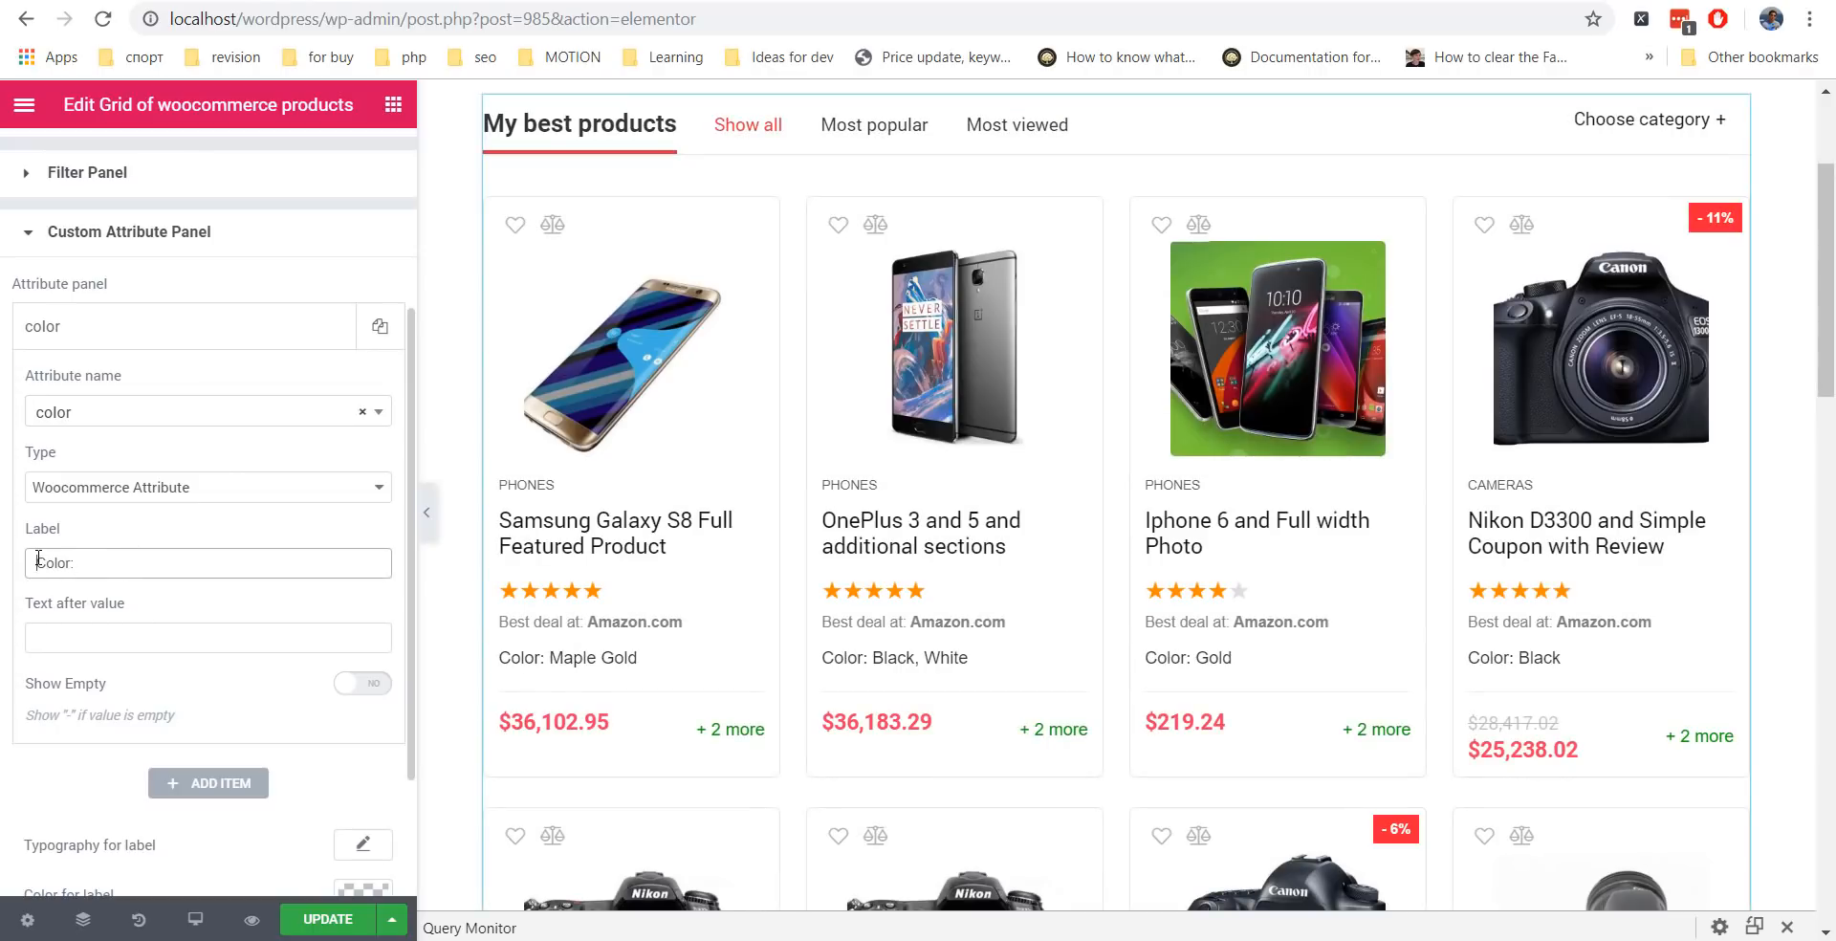
type("Available")
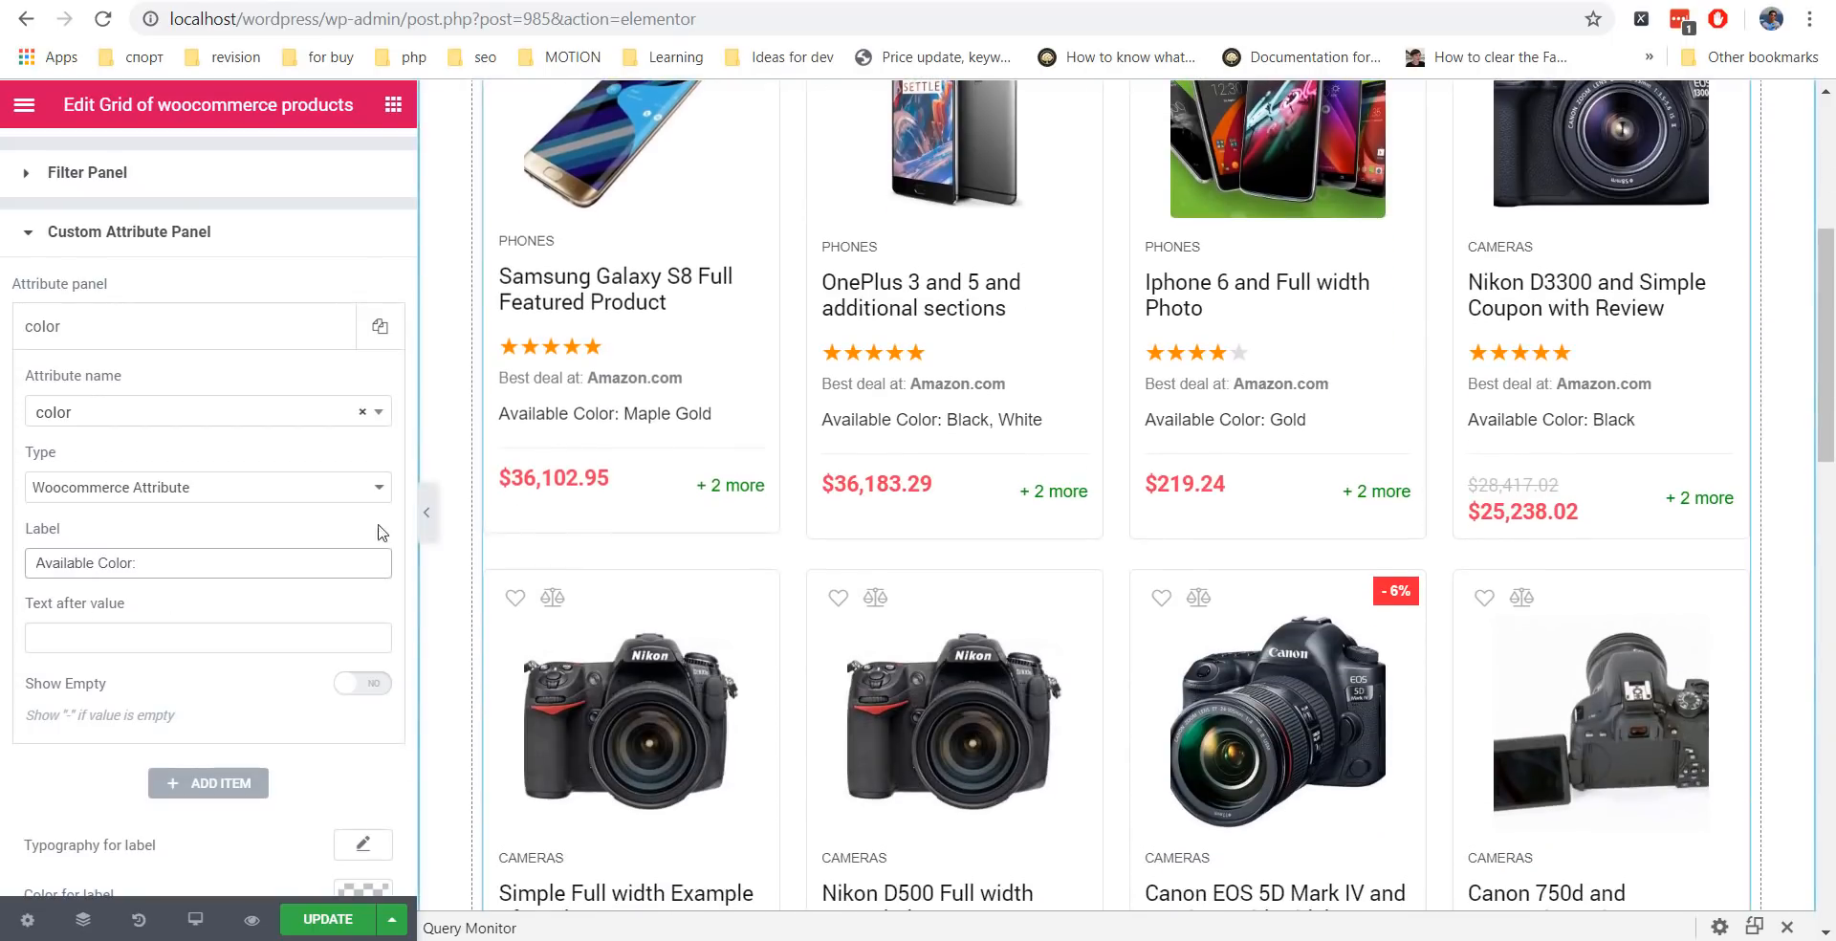
Tint the attribute label grey and make the attribute value text bold (700).
scroll(192, 625, "down", 2)
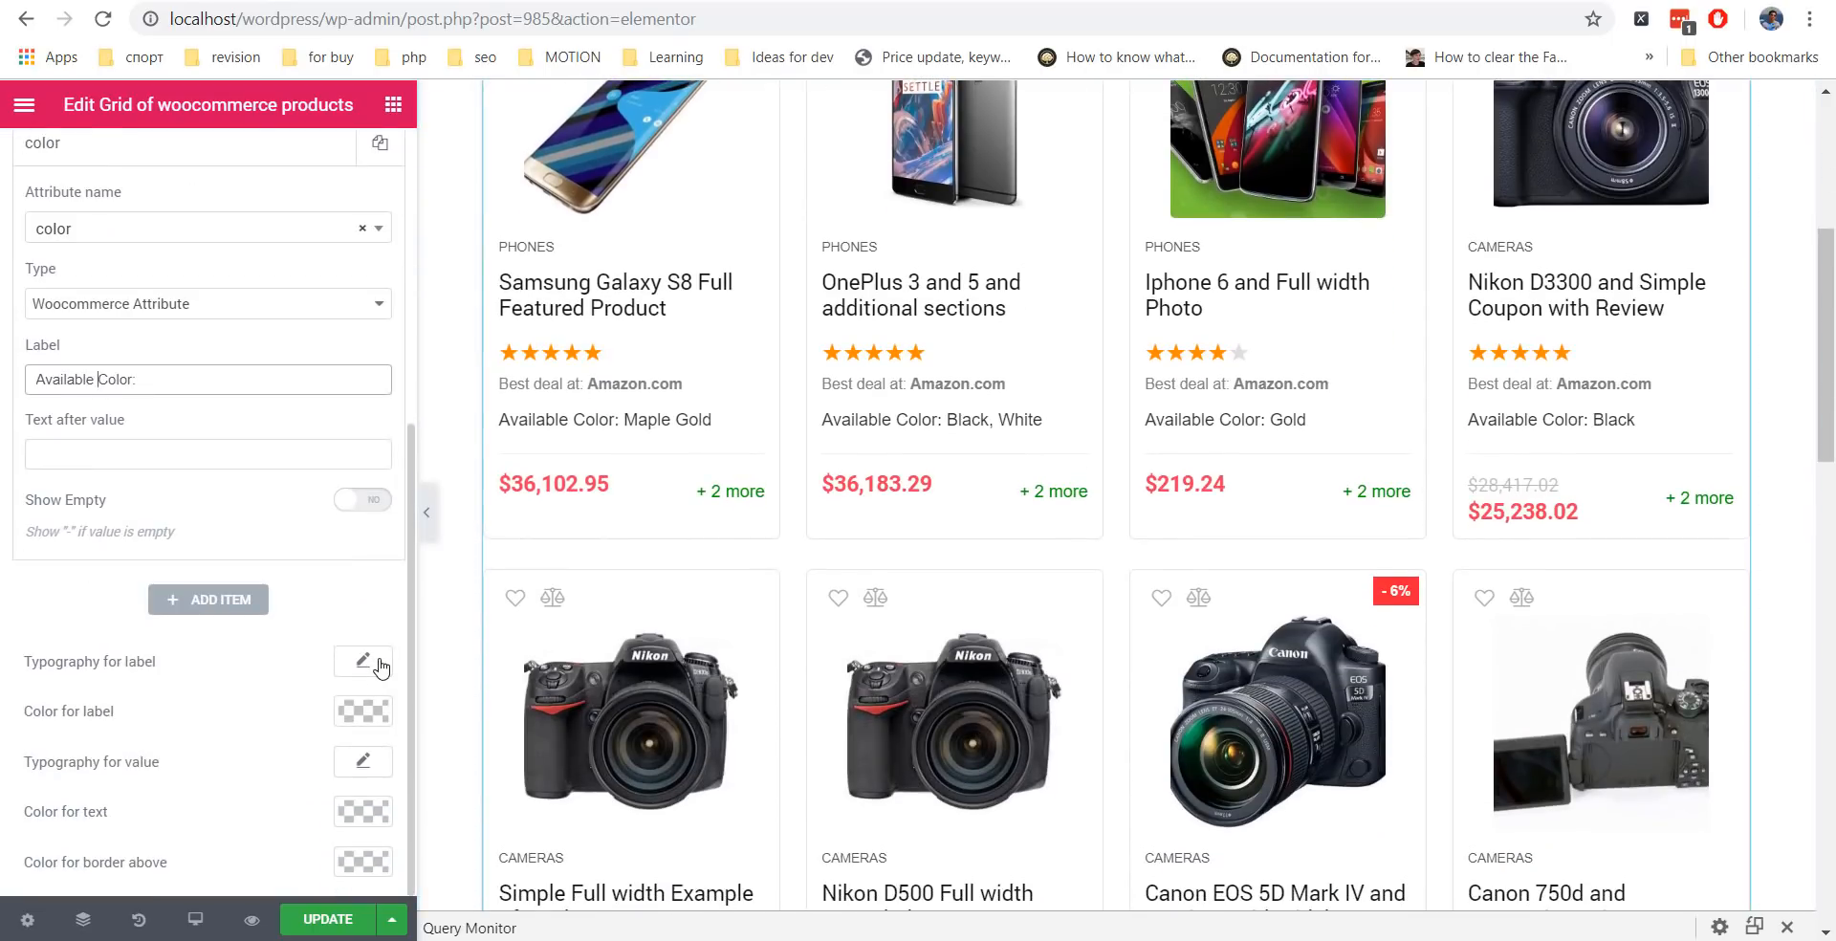
left_click(352, 713)
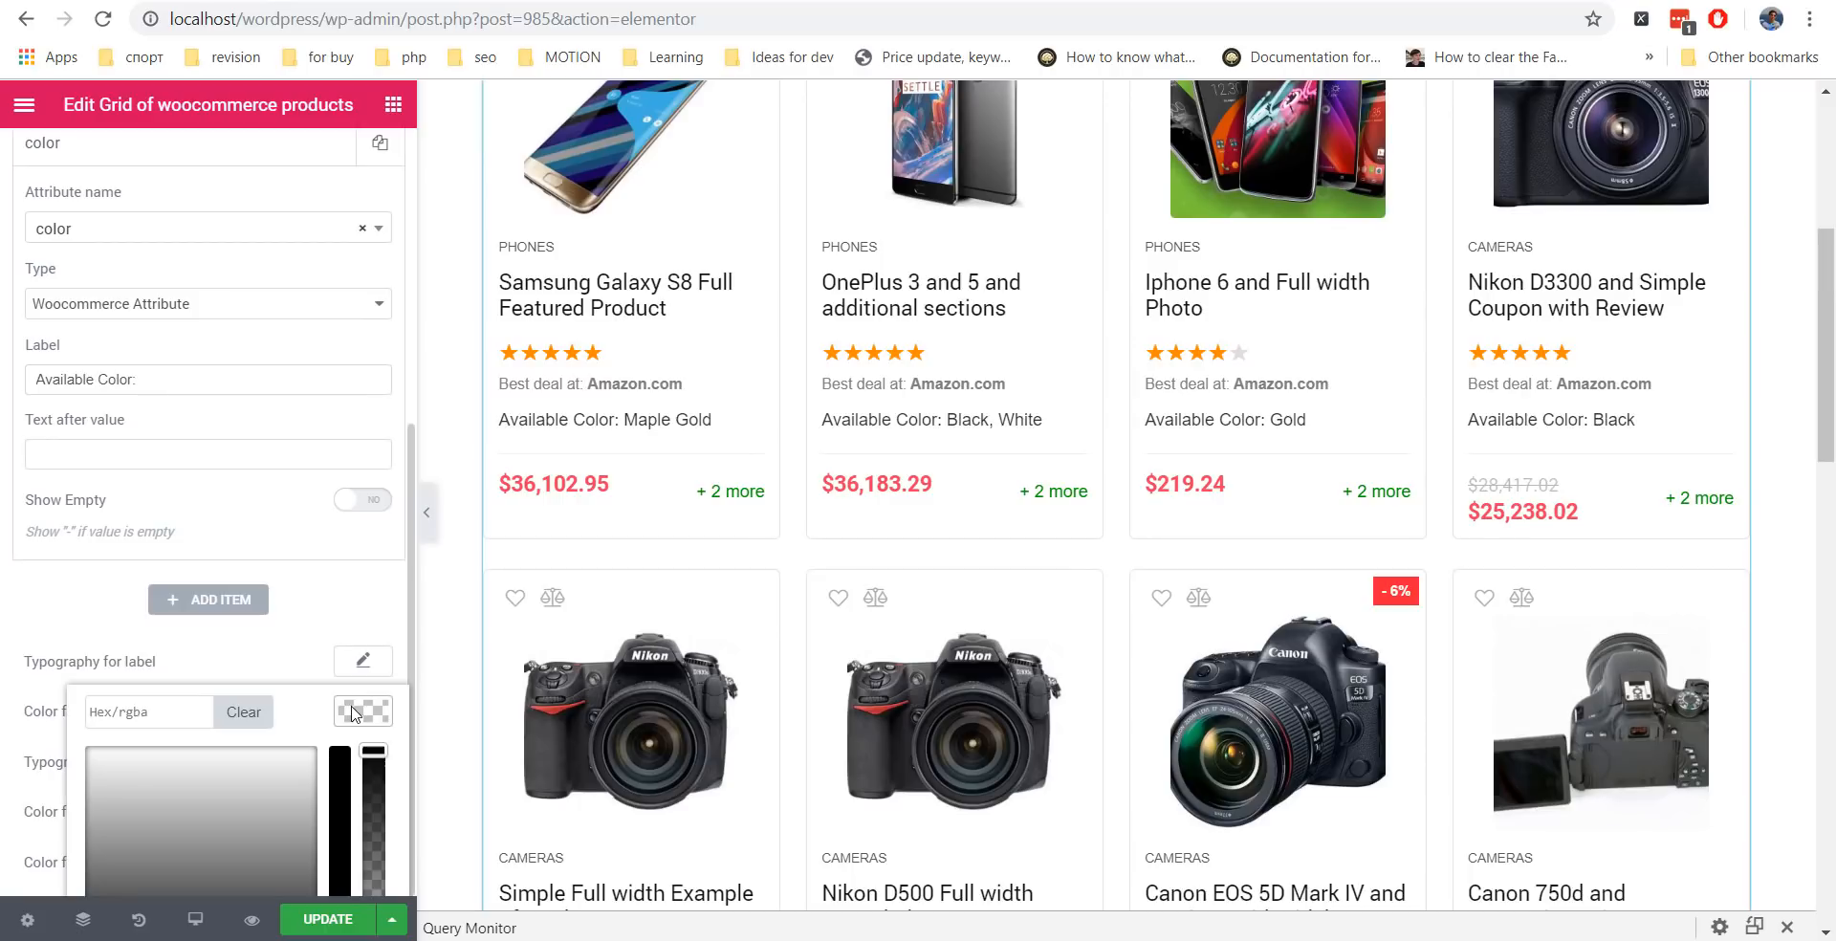
left_click_drag(130, 773, 65, 812)
left_click(75, 618)
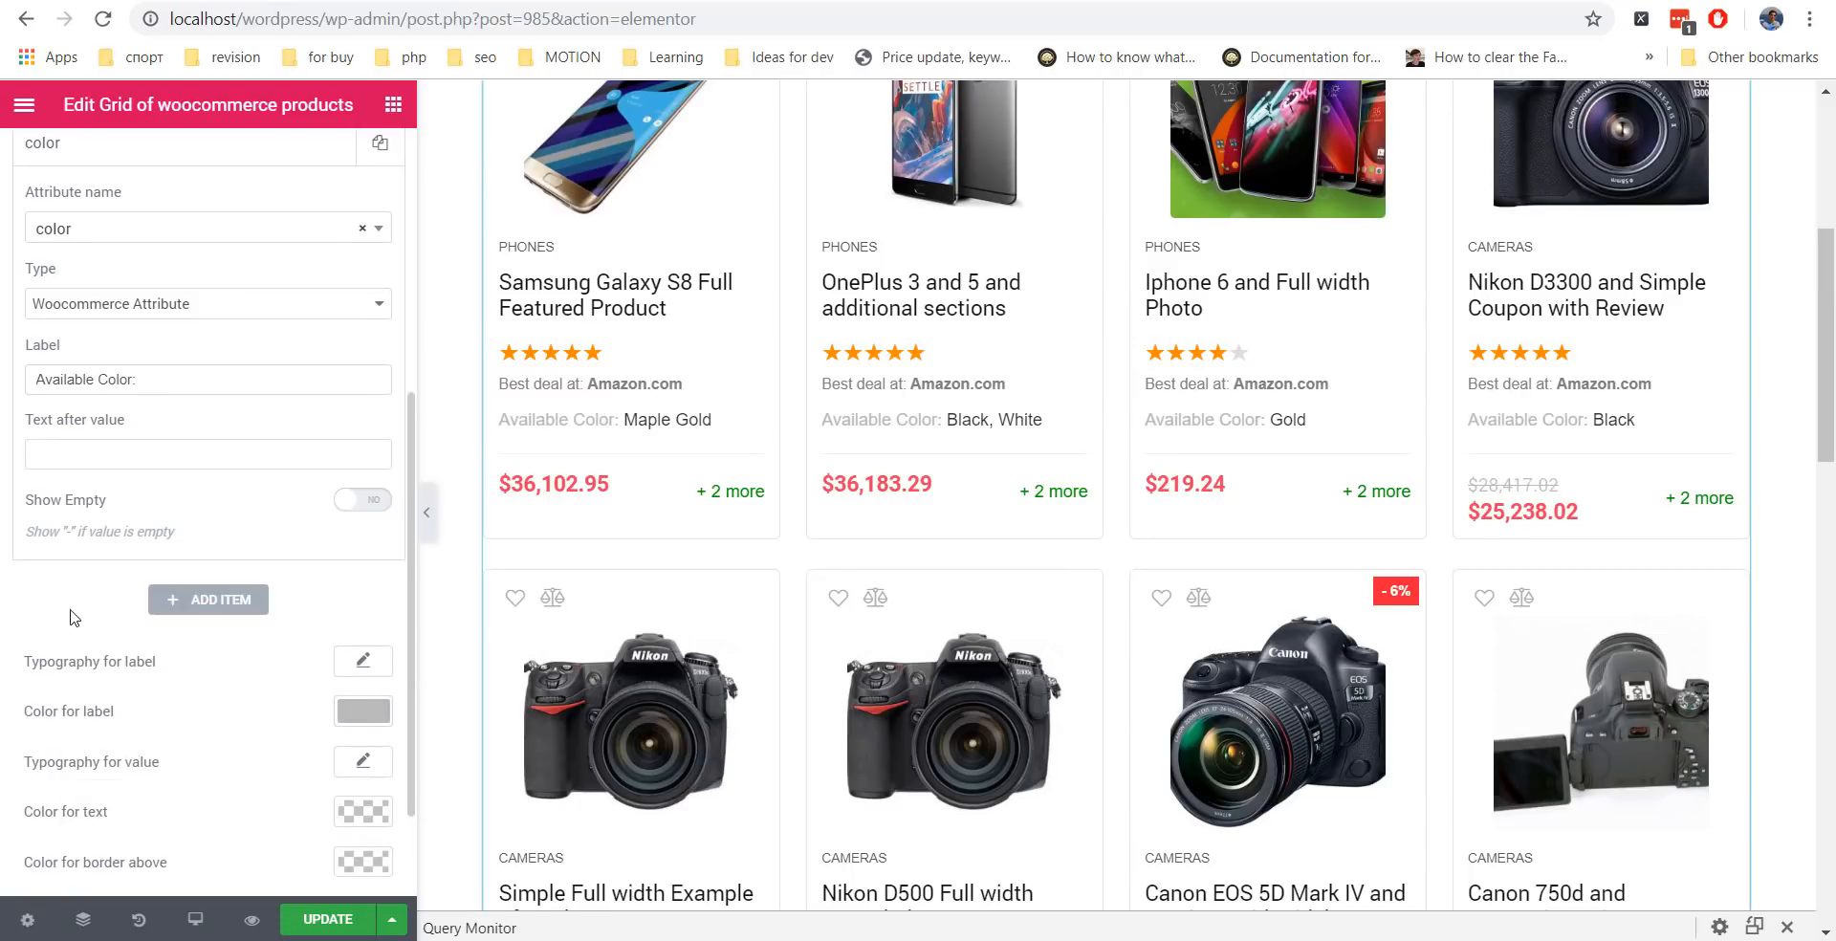
left_click(360, 765)
left_click(239, 542)
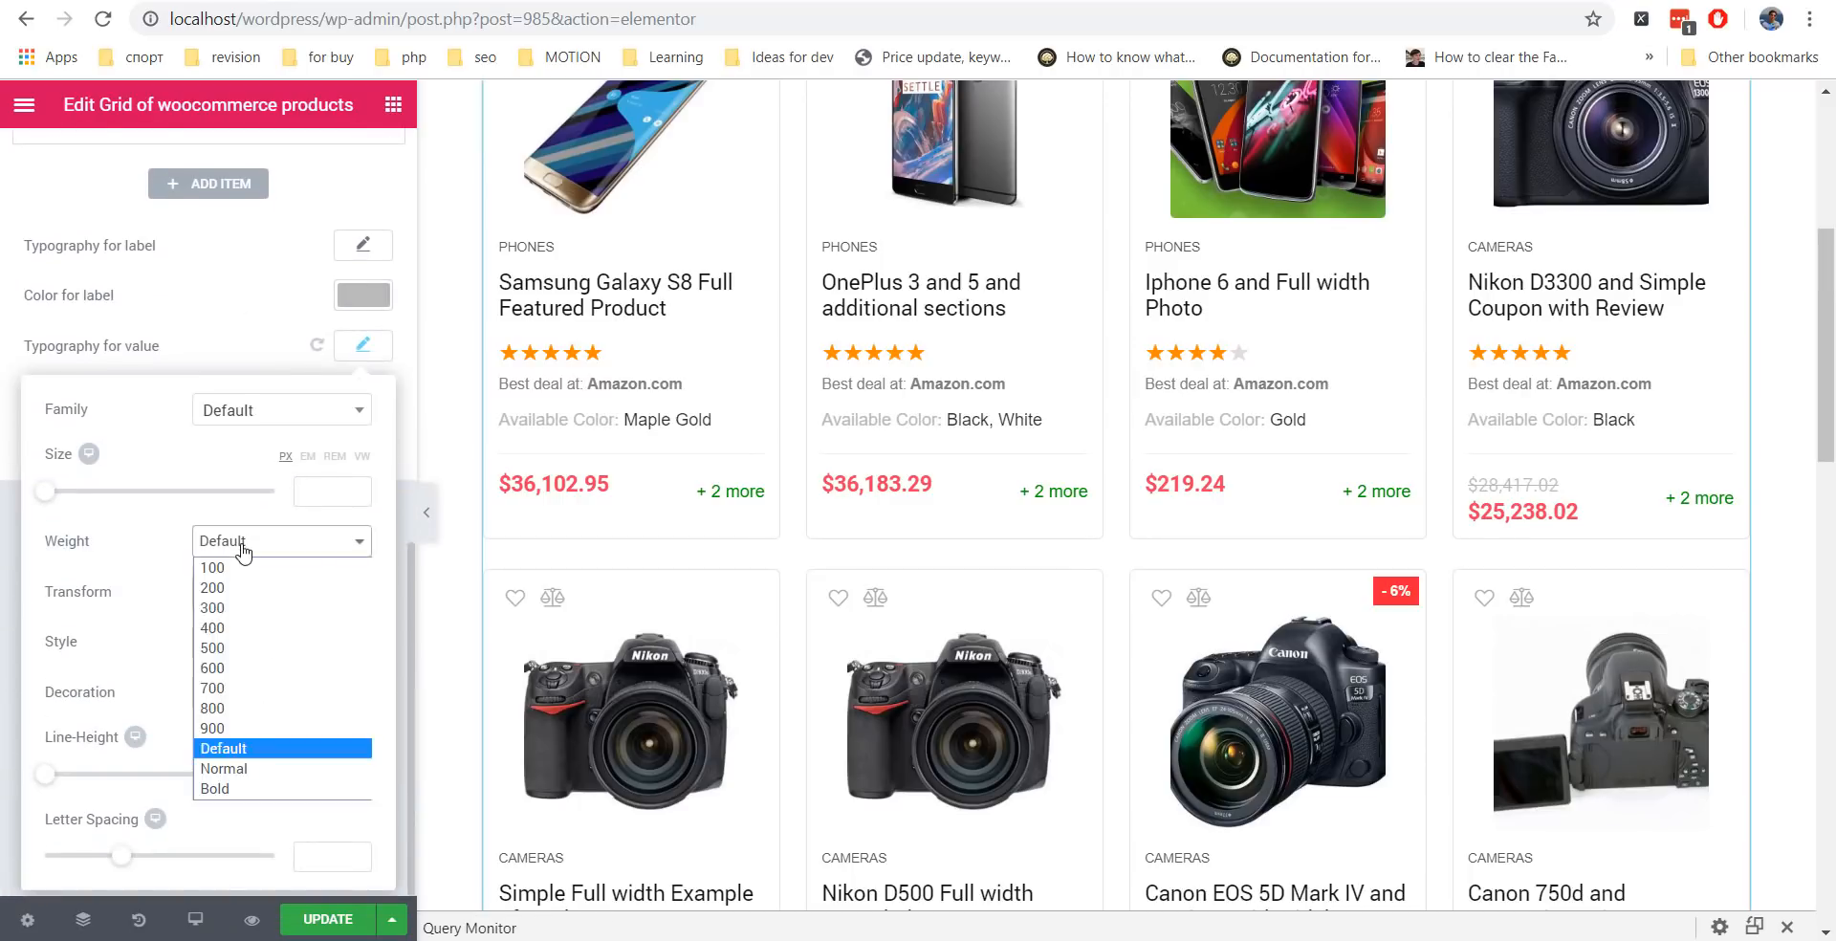
left_click(257, 693)
Set the label font weight to 300 and the top border colour to #f4f4f4.
left_click(376, 244)
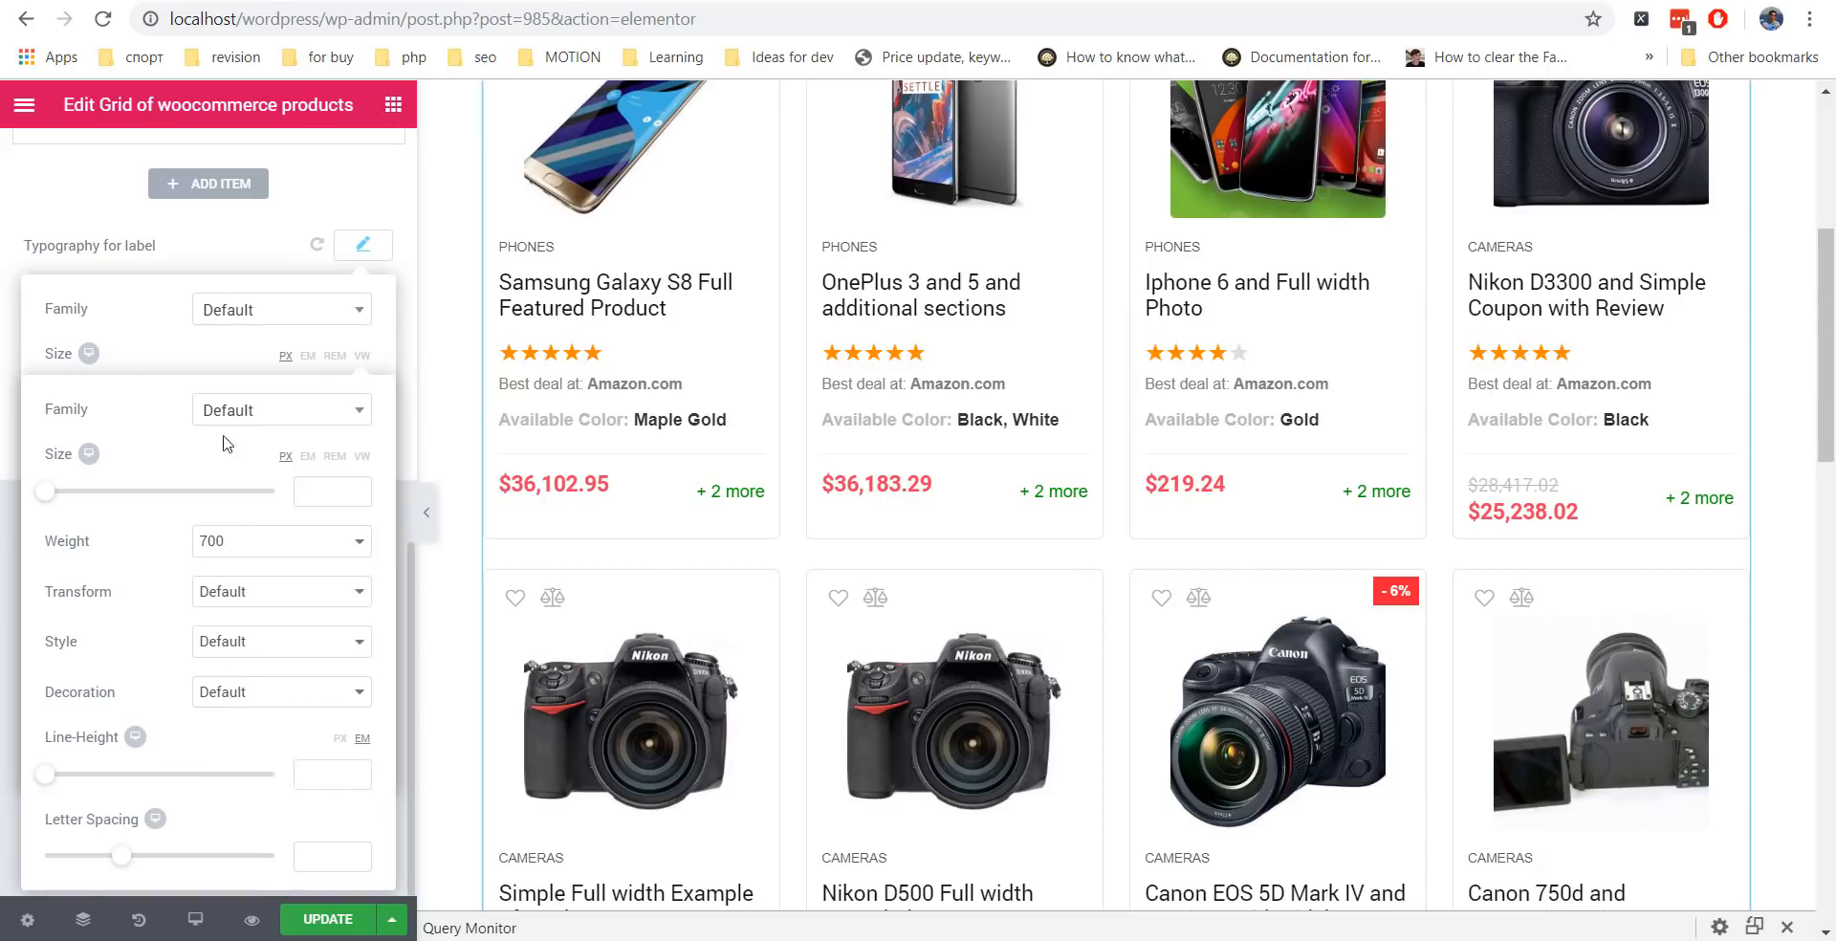
left_click(234, 442)
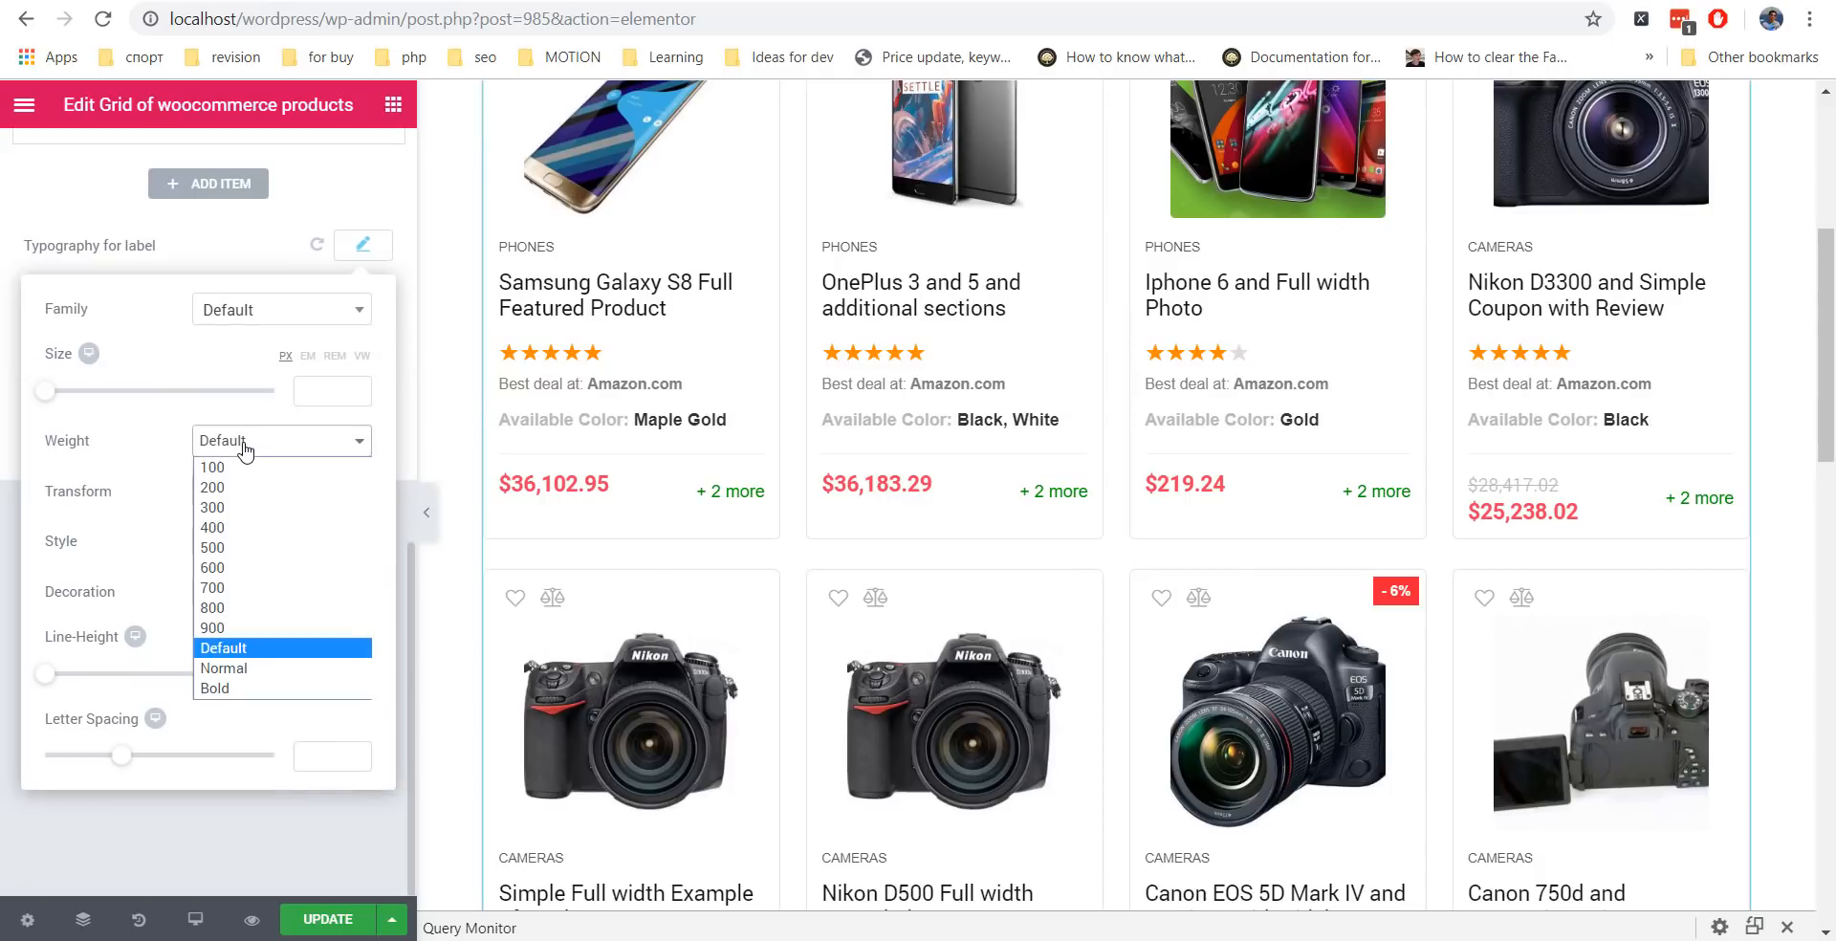
left_click(212, 507)
left_click(201, 342)
left_click(379, 551)
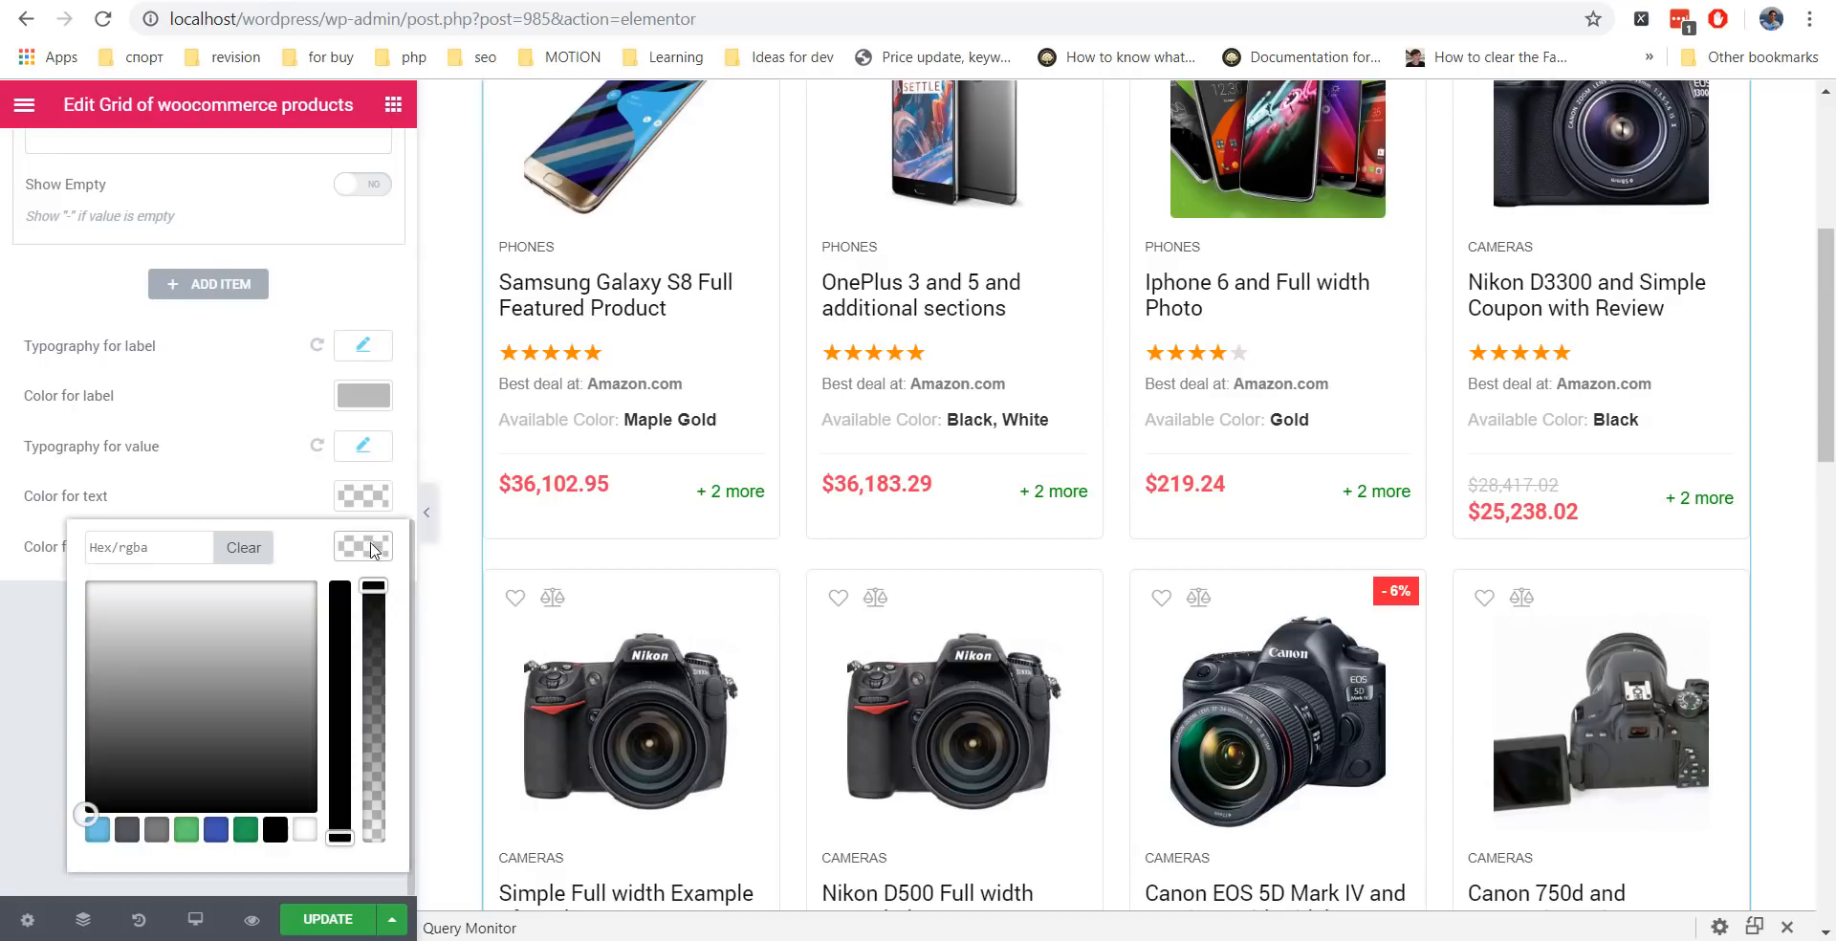
left_click_drag(93, 607, 83, 584)
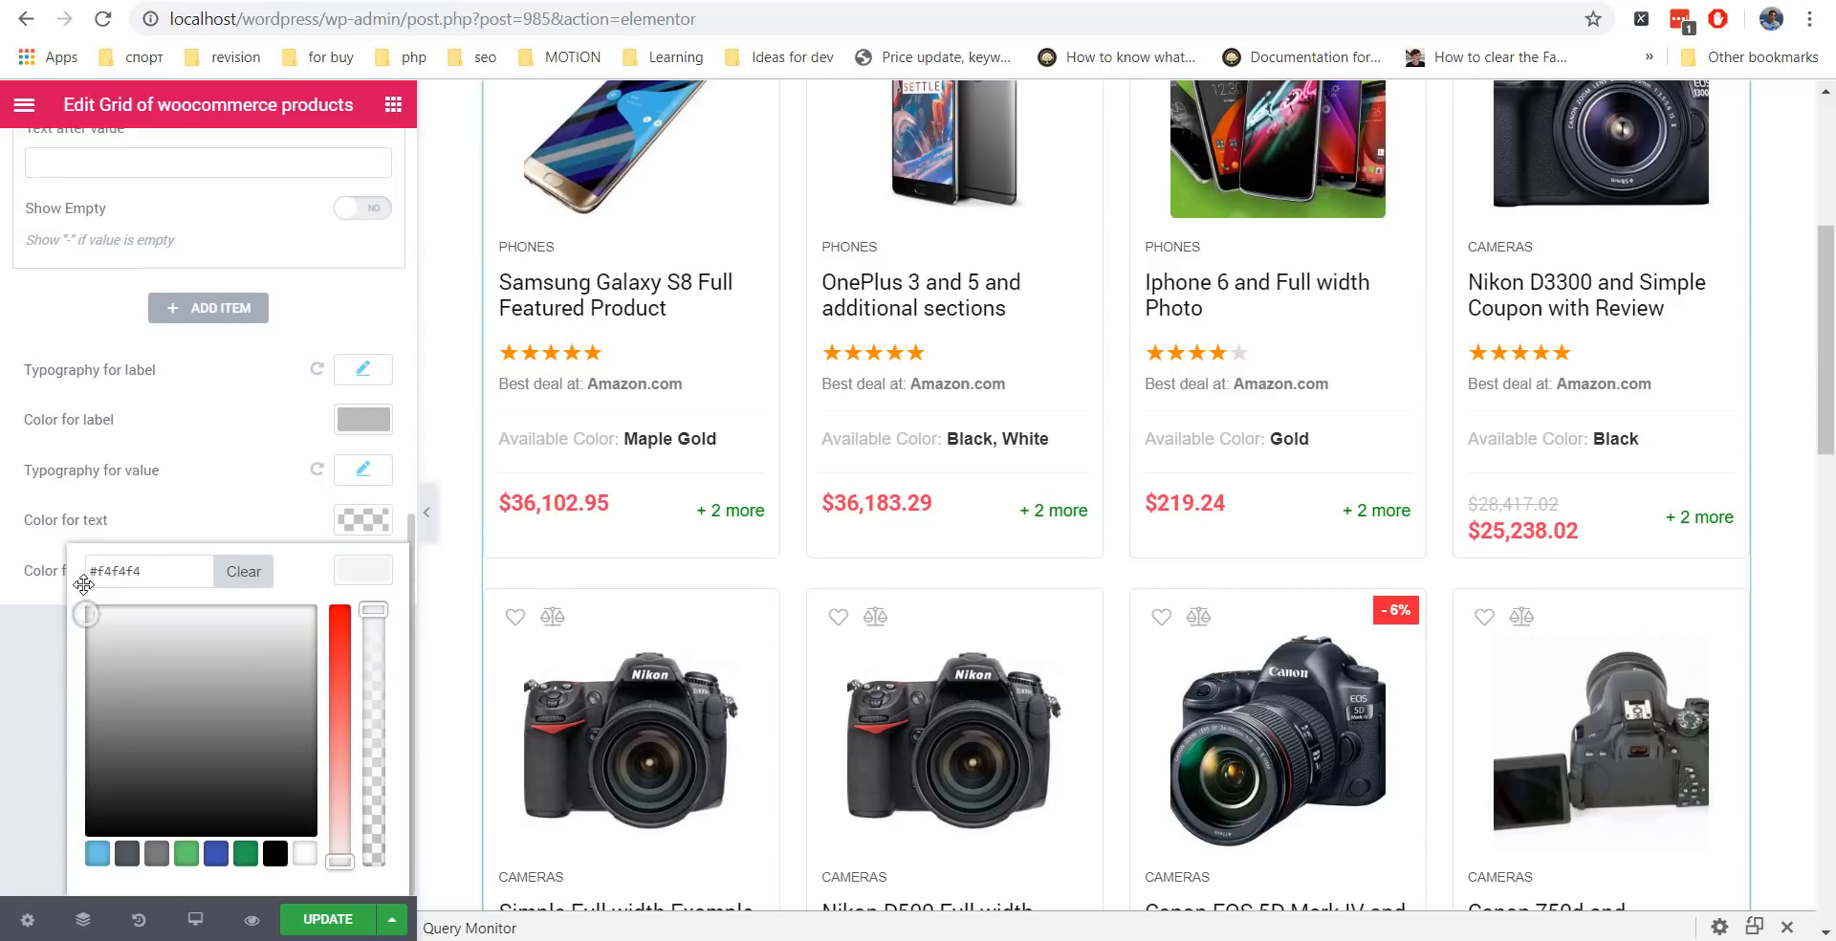
left_click(54, 641)
Change the attribute Type to Woocommerce attribute swatch.
scroll(191, 536, "up", 4)
left_click(218, 371)
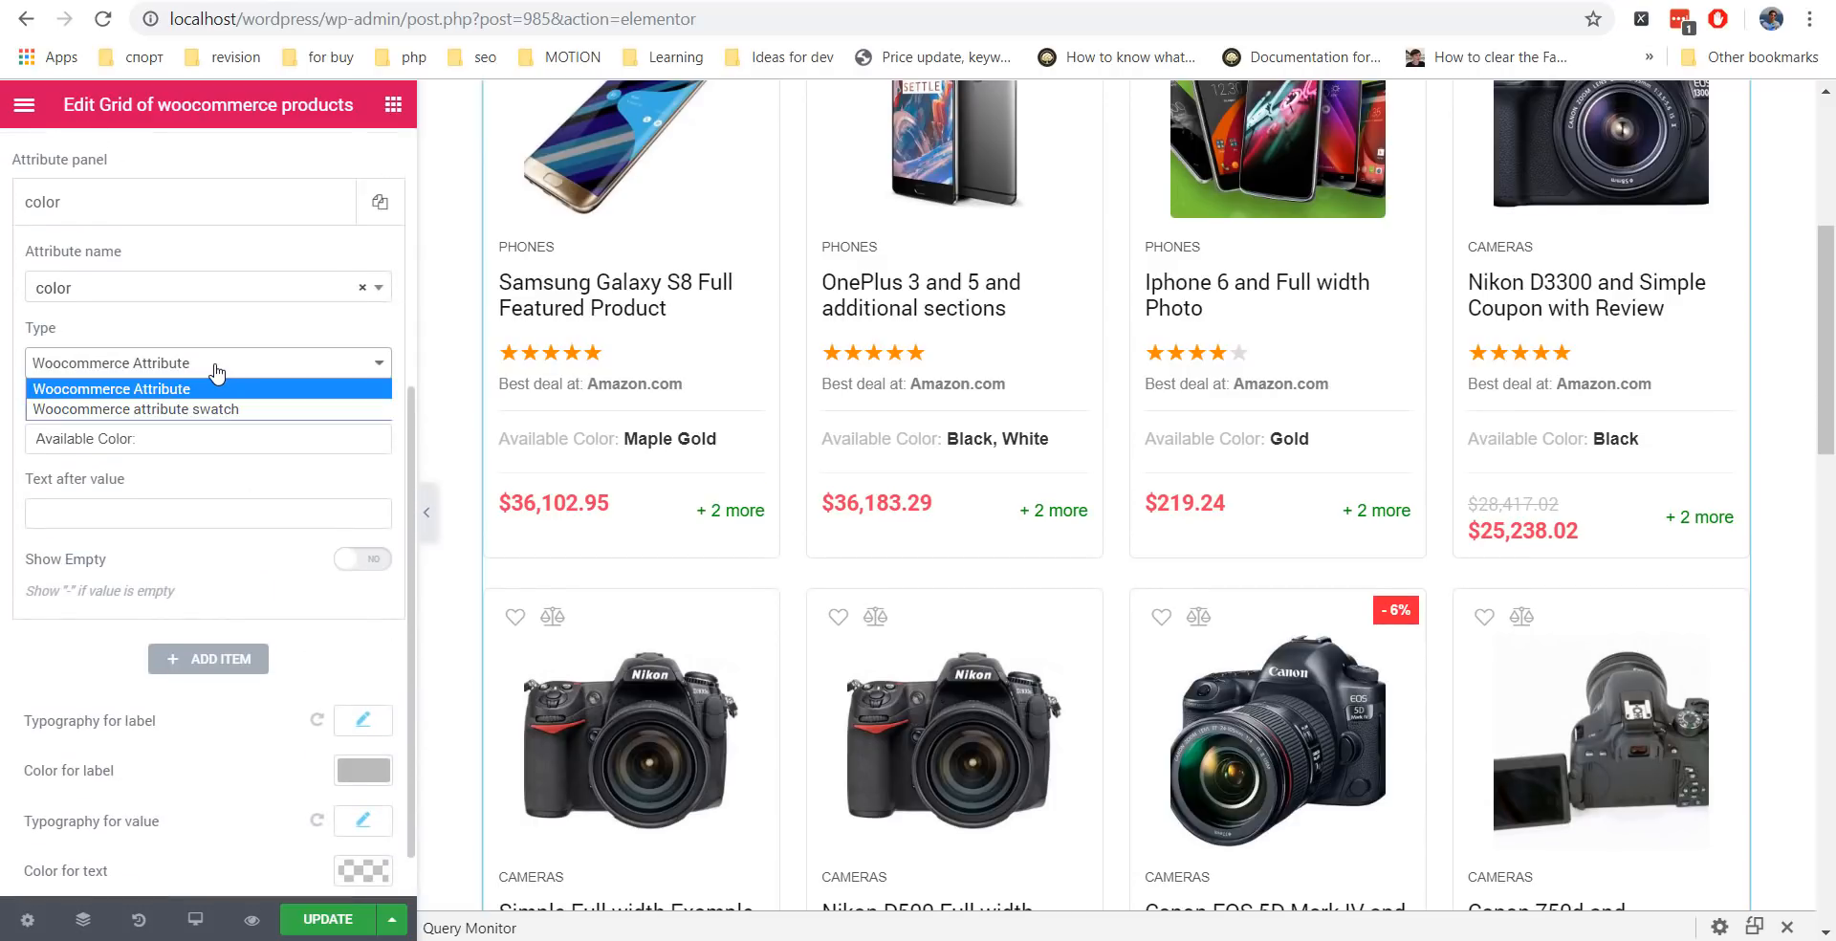
left_click(203, 410)
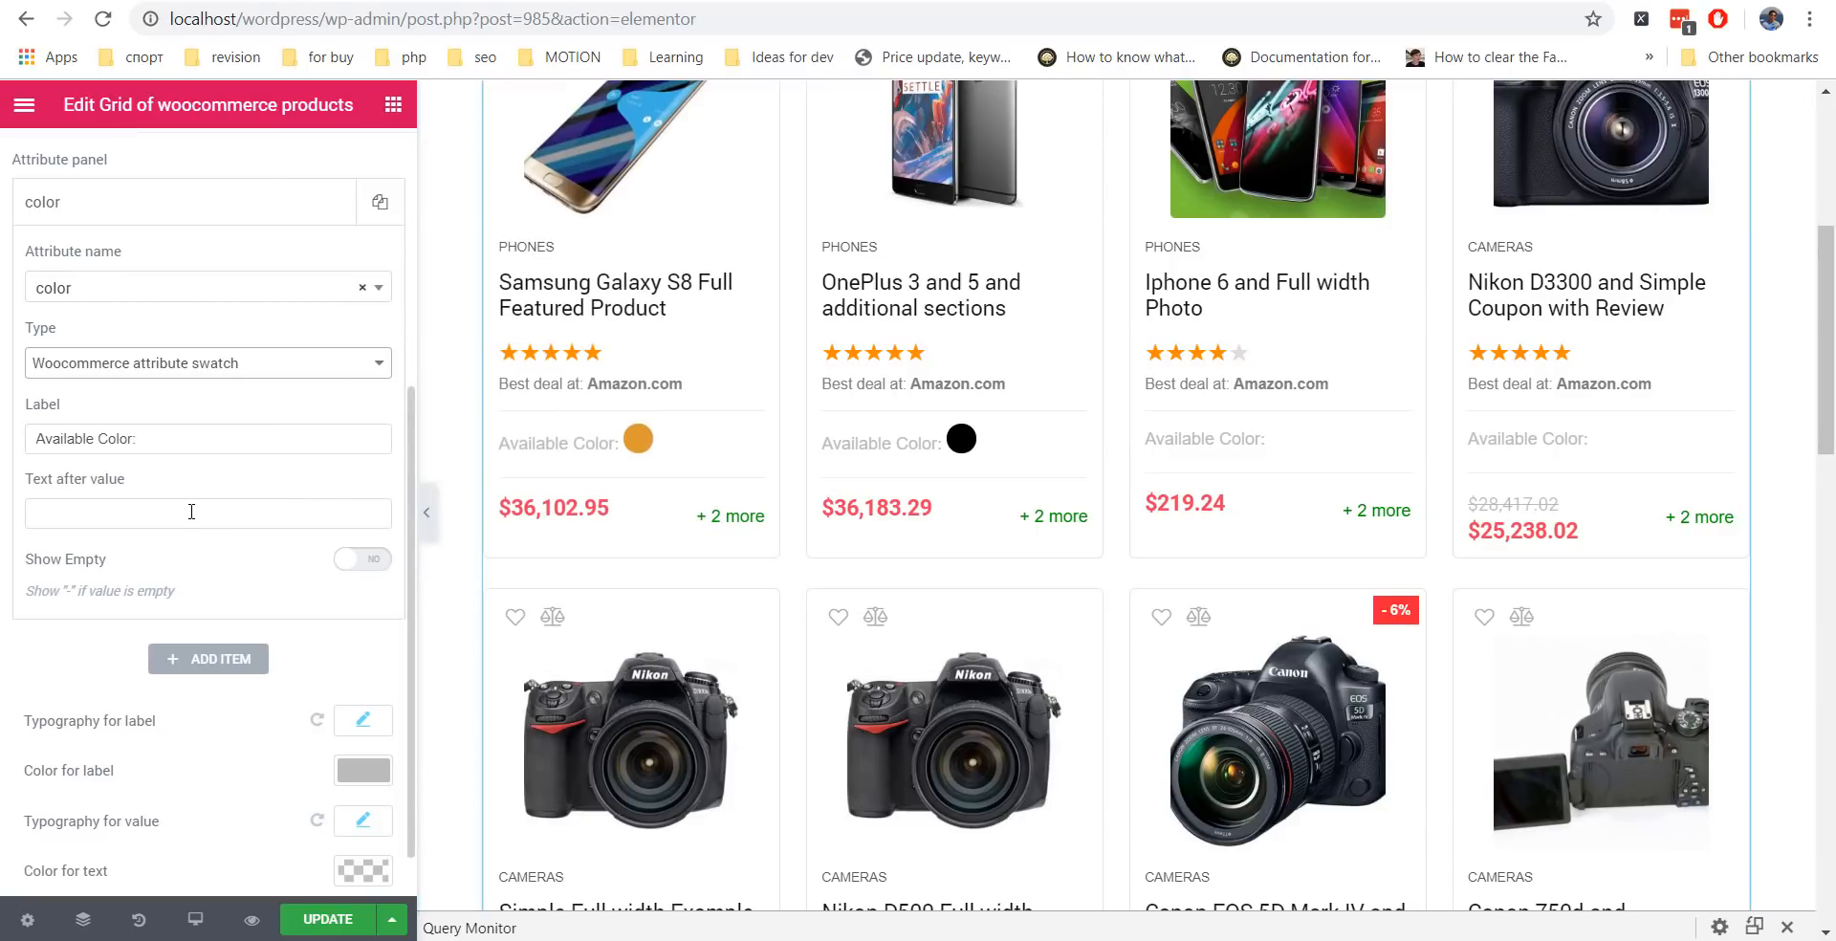
Search the ReHub docs for 'swatch' and open the Product swatches and extended specifications article.
left_click(635, 1)
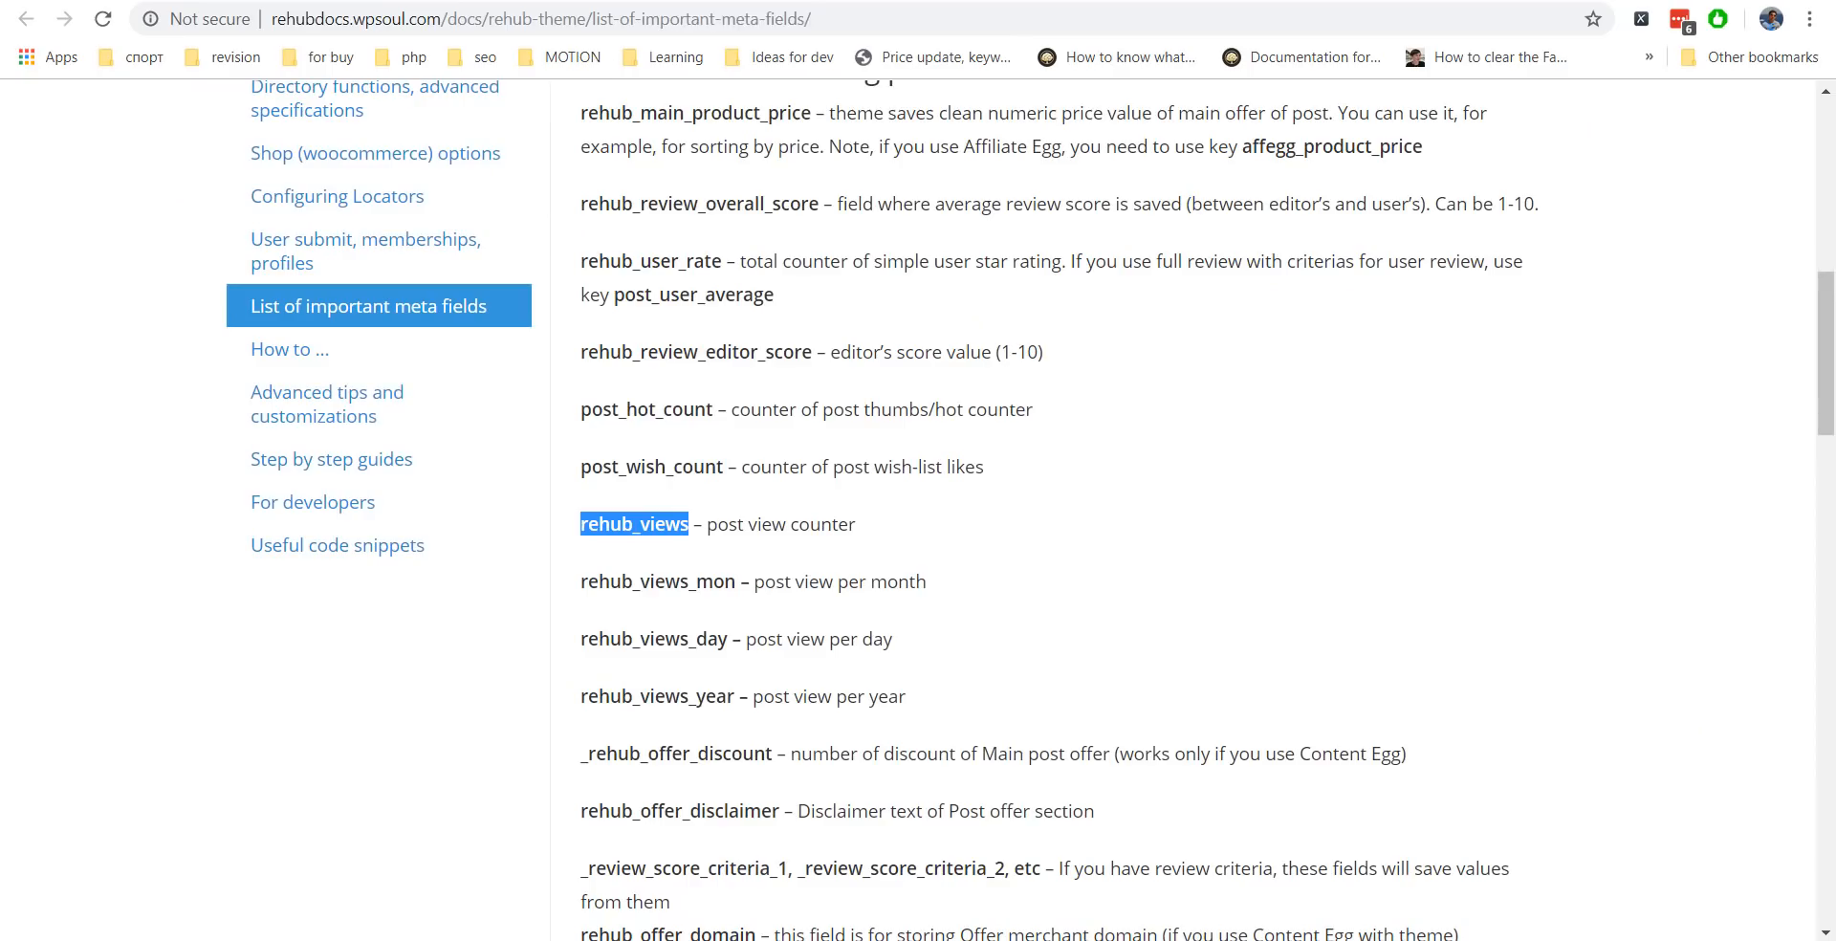
scroll(612, 254, "up", 10)
left_click(737, 235)
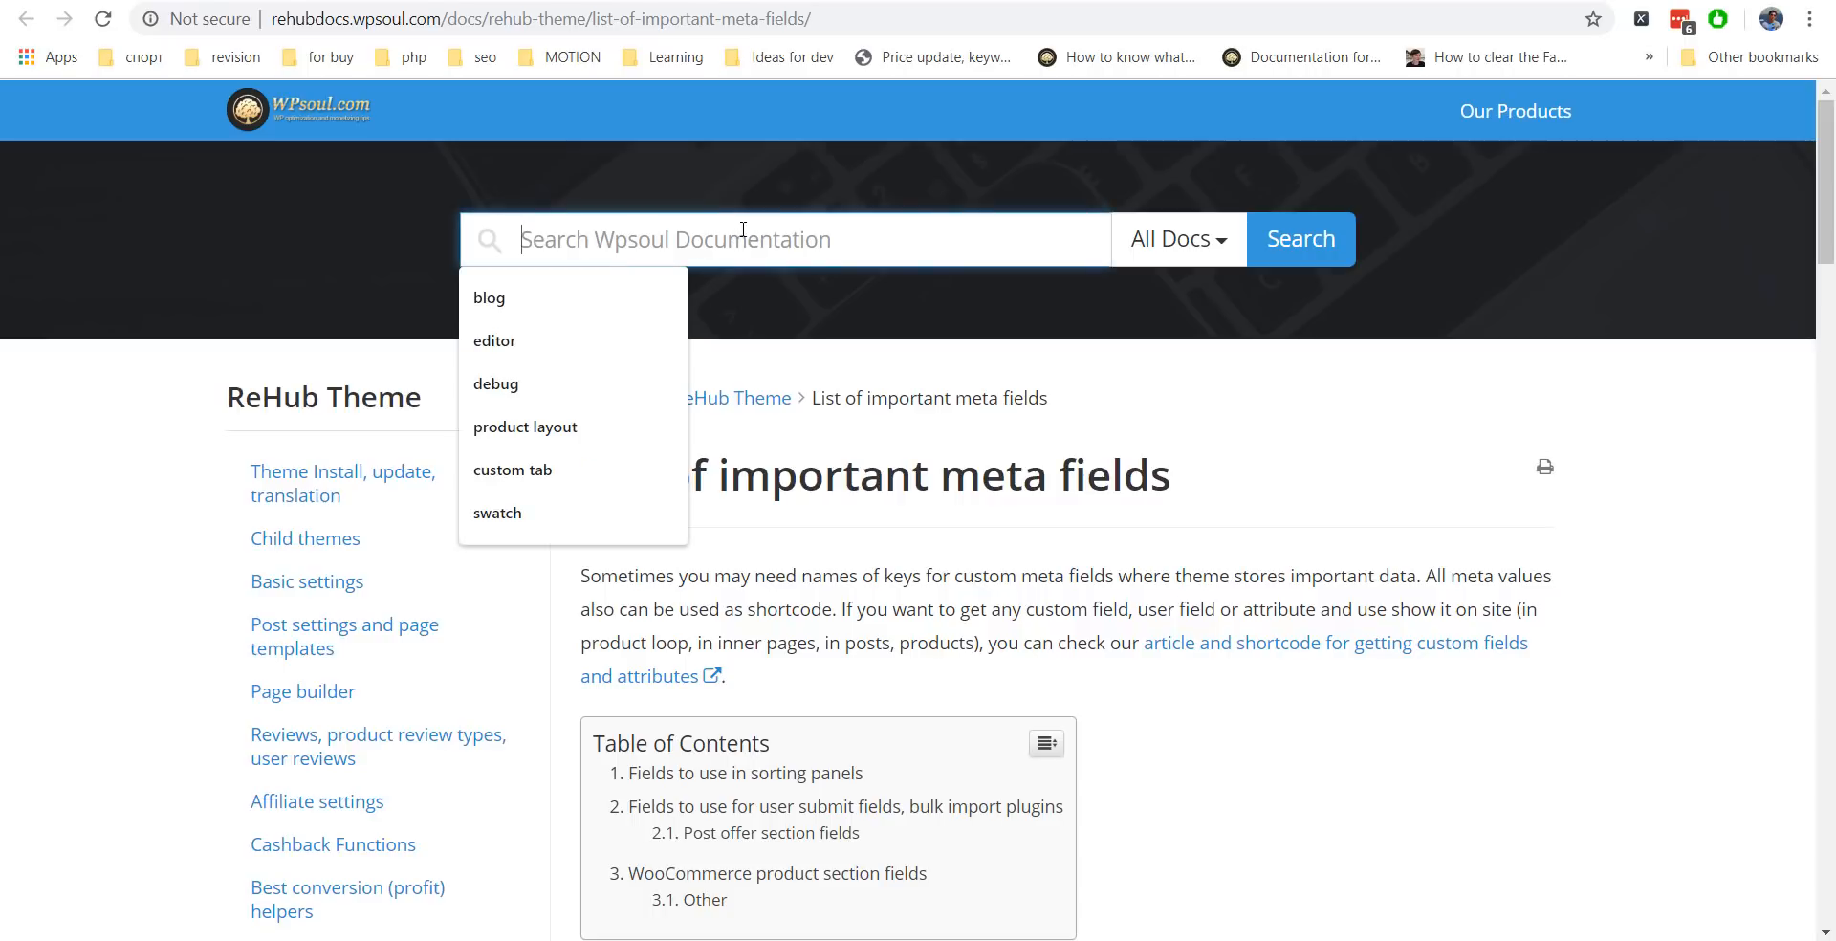
type("swatch")
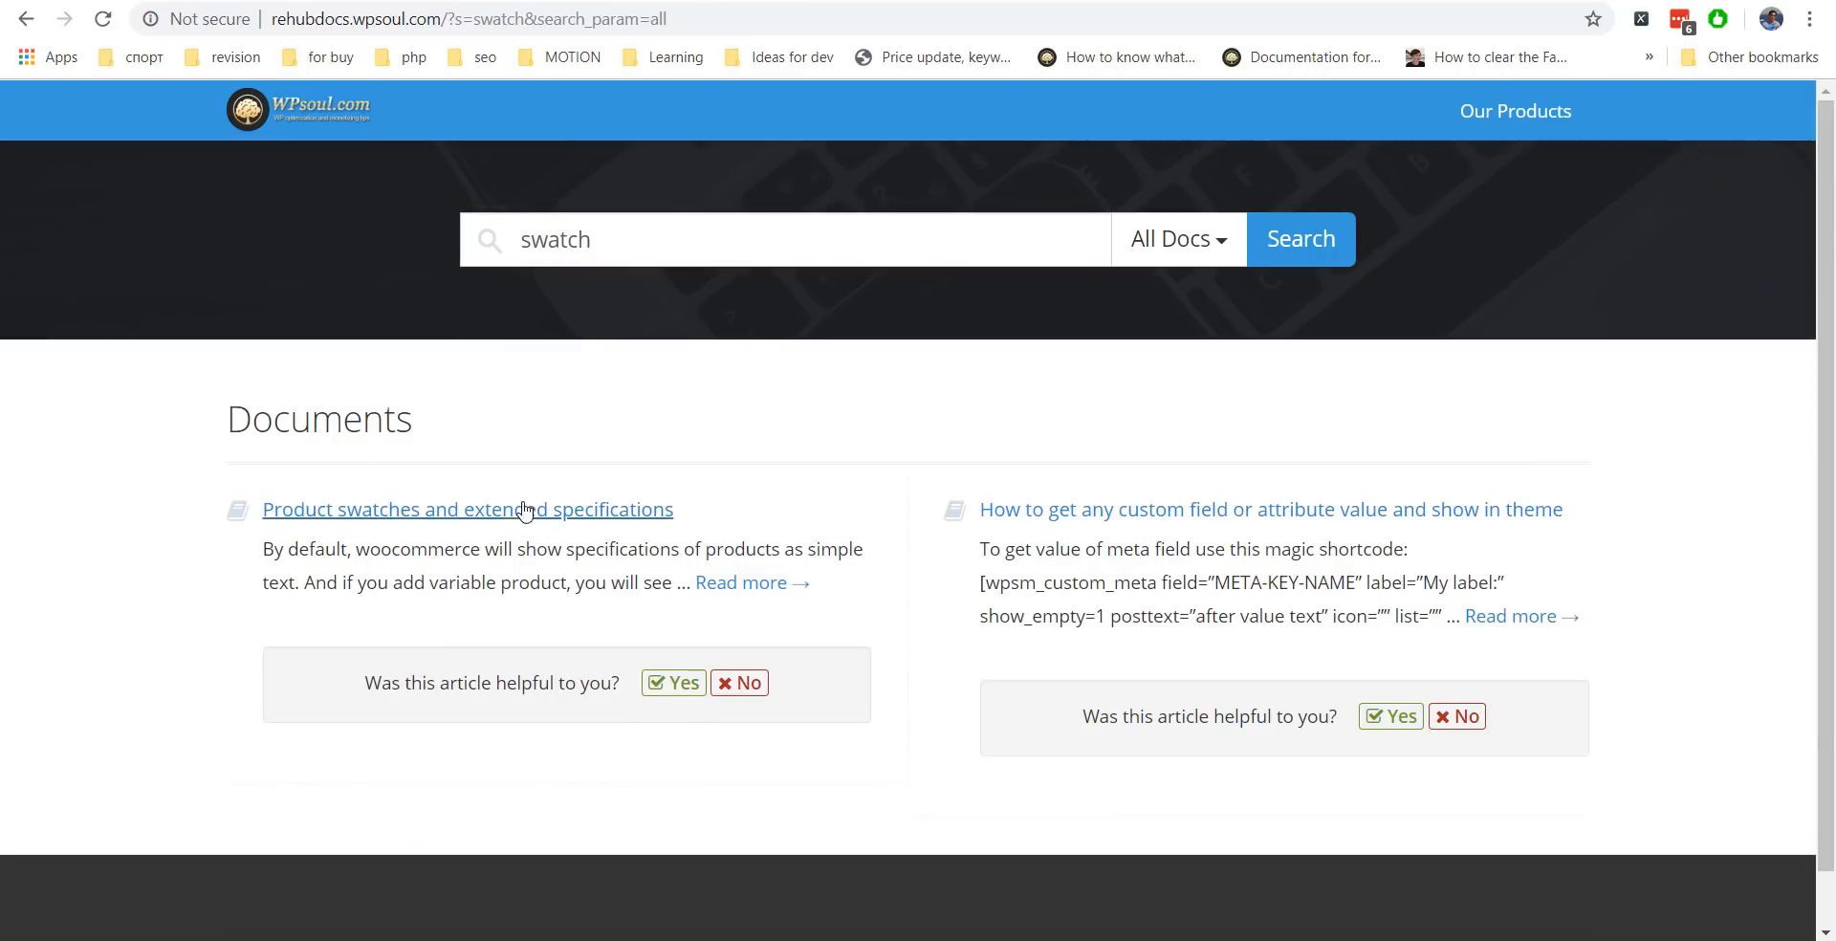
left_click(525, 511)
Read down the article to the Type choices: Select, Color, Image and Text tag.
scroll(711, 438, "down", 1)
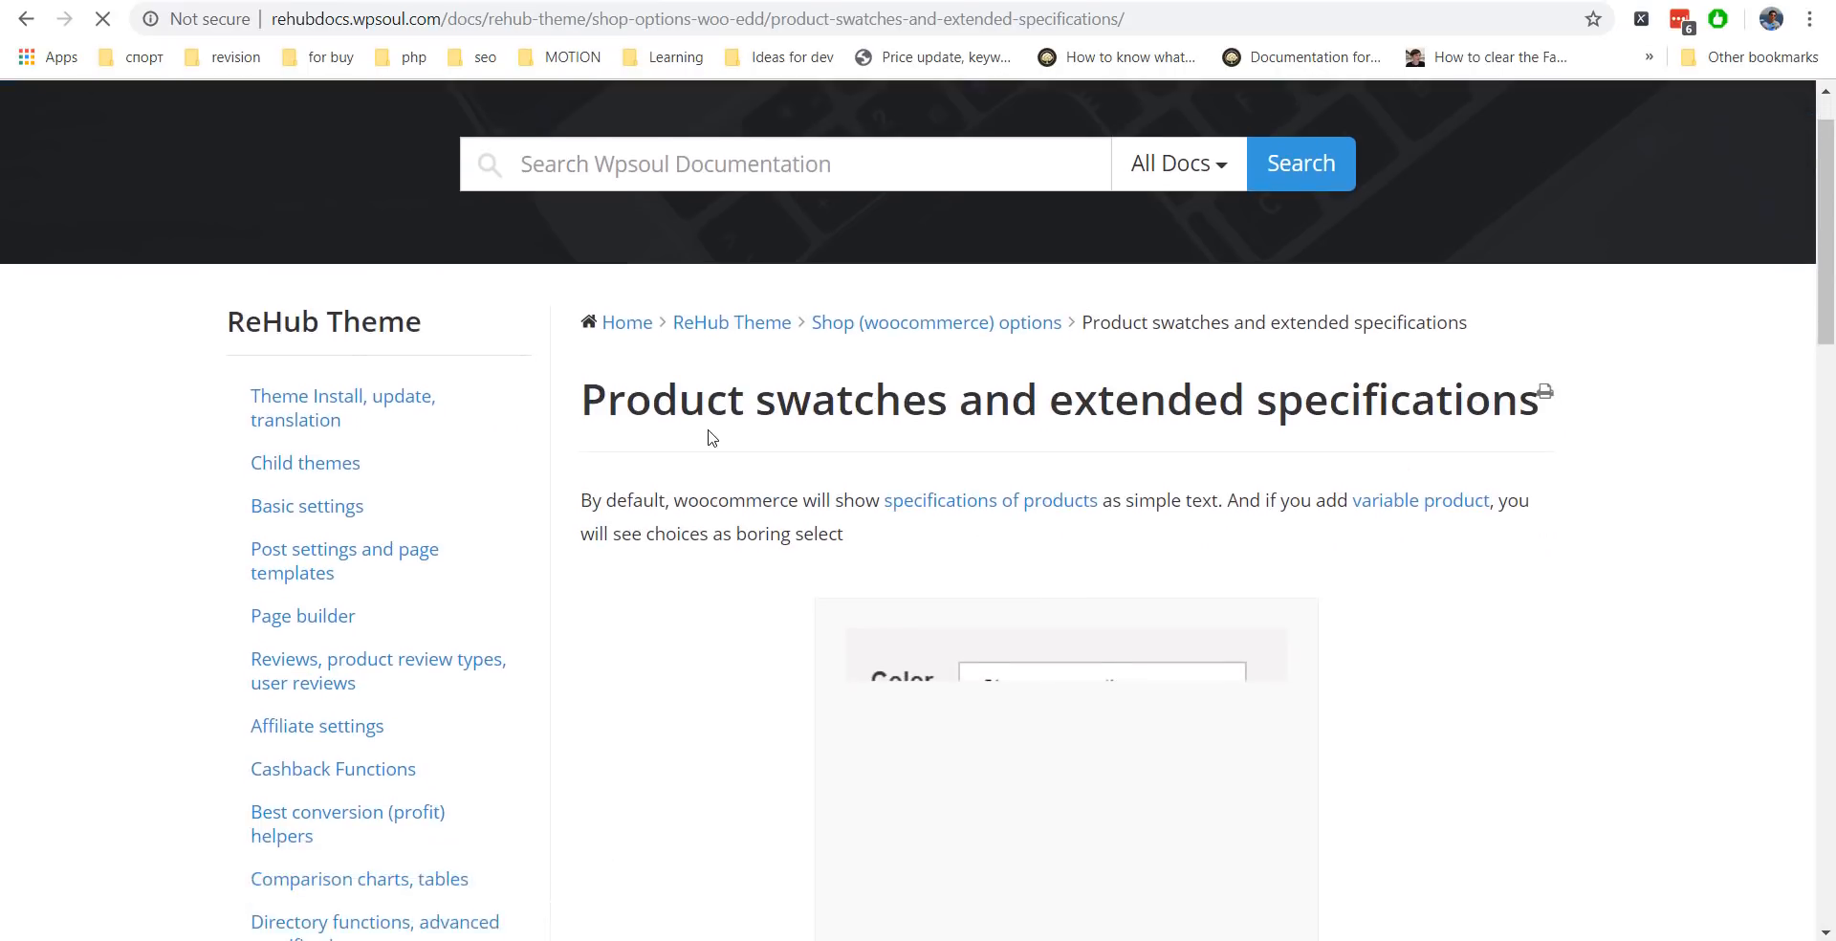
scroll(711, 438, "down", 2)
scroll(812, 377, "up", 3)
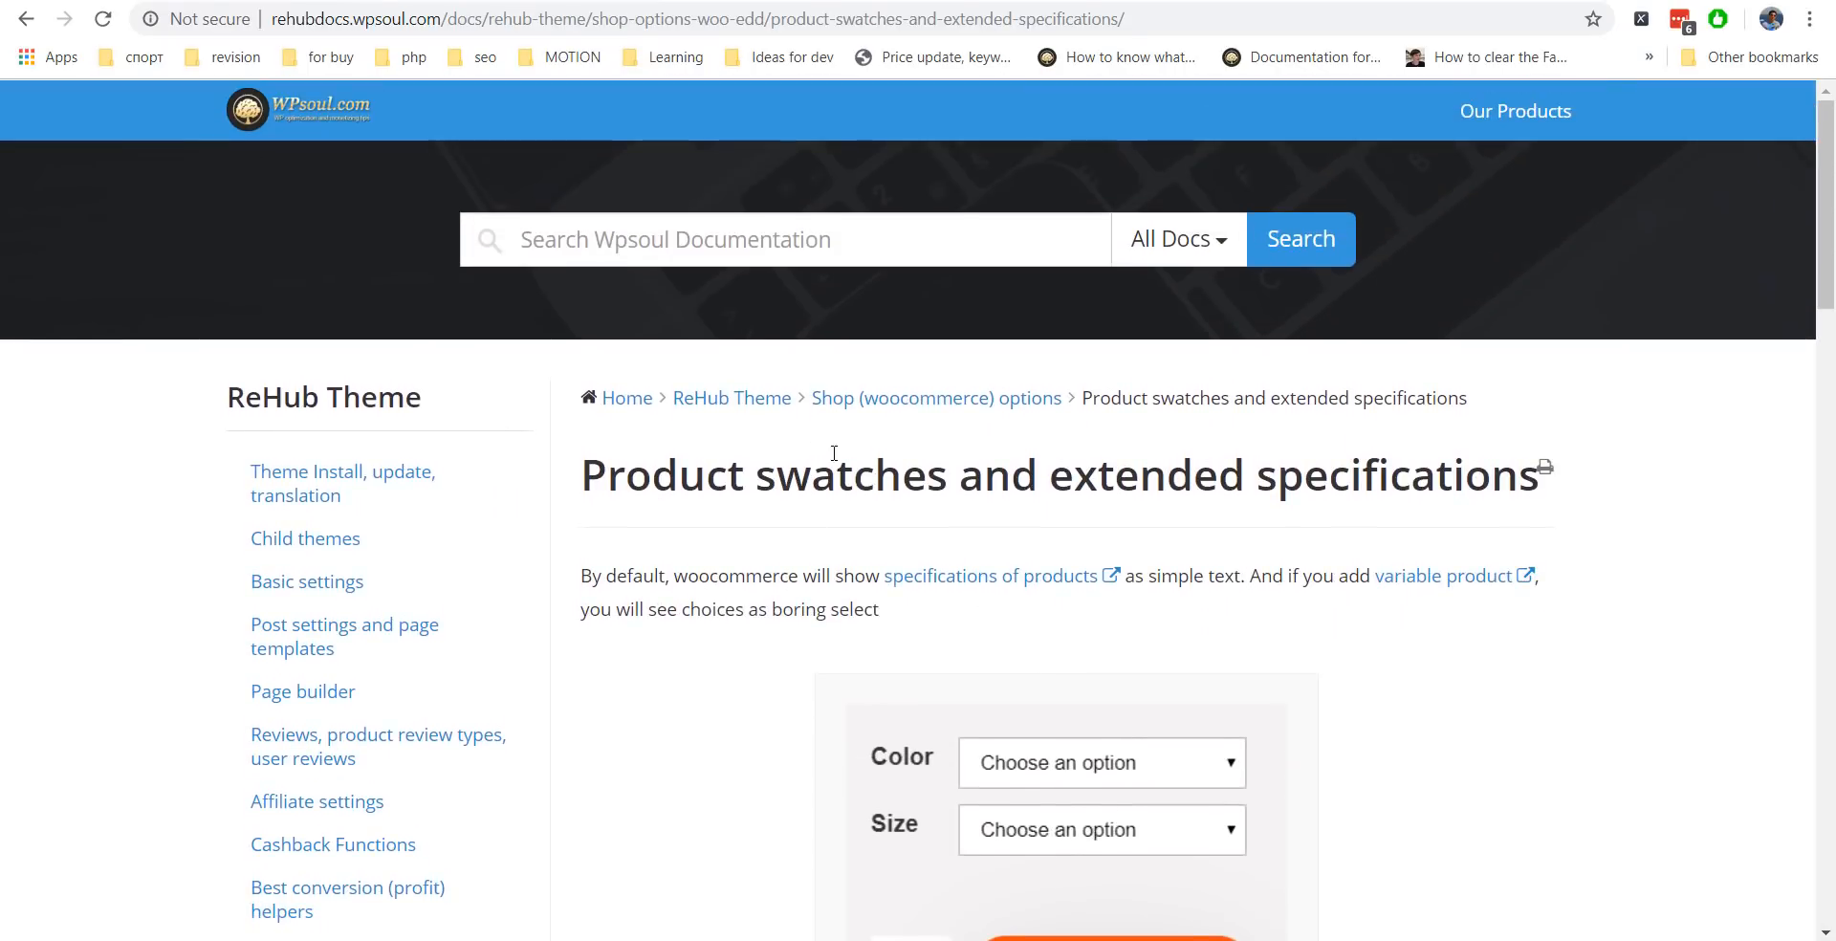
scroll(834, 454, "down", 15)
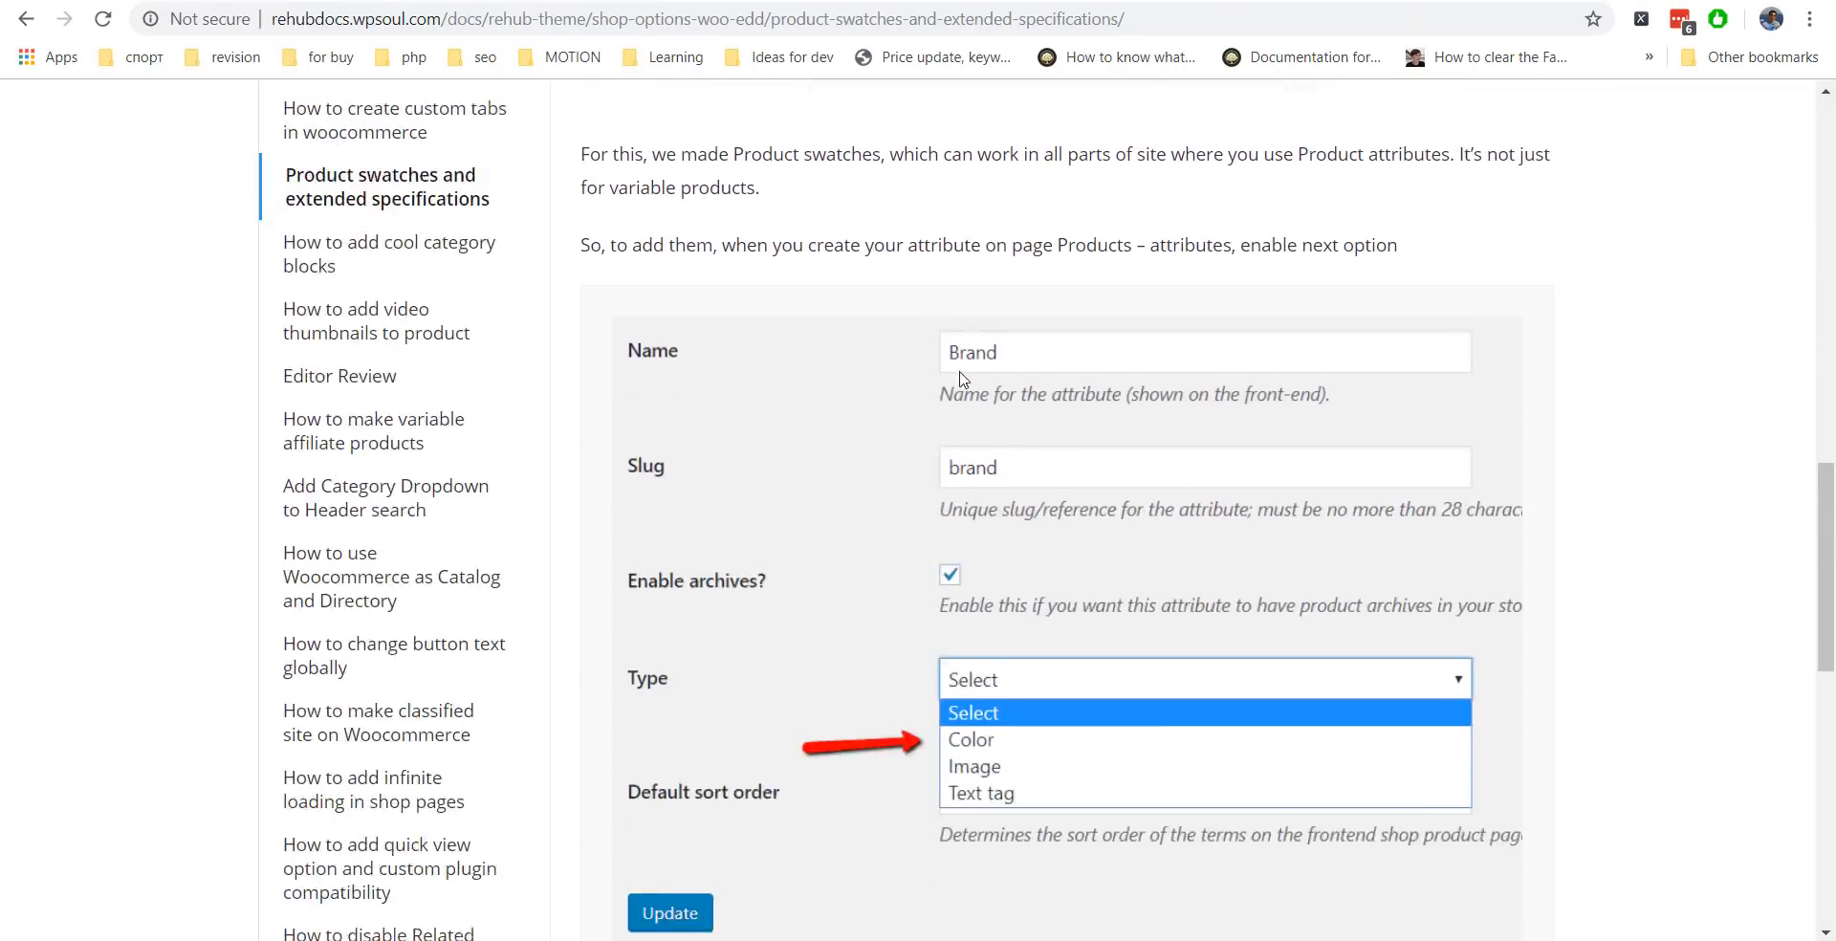
scroll(909, 401, "down", 10)
scroll(913, 407, "up", 6)
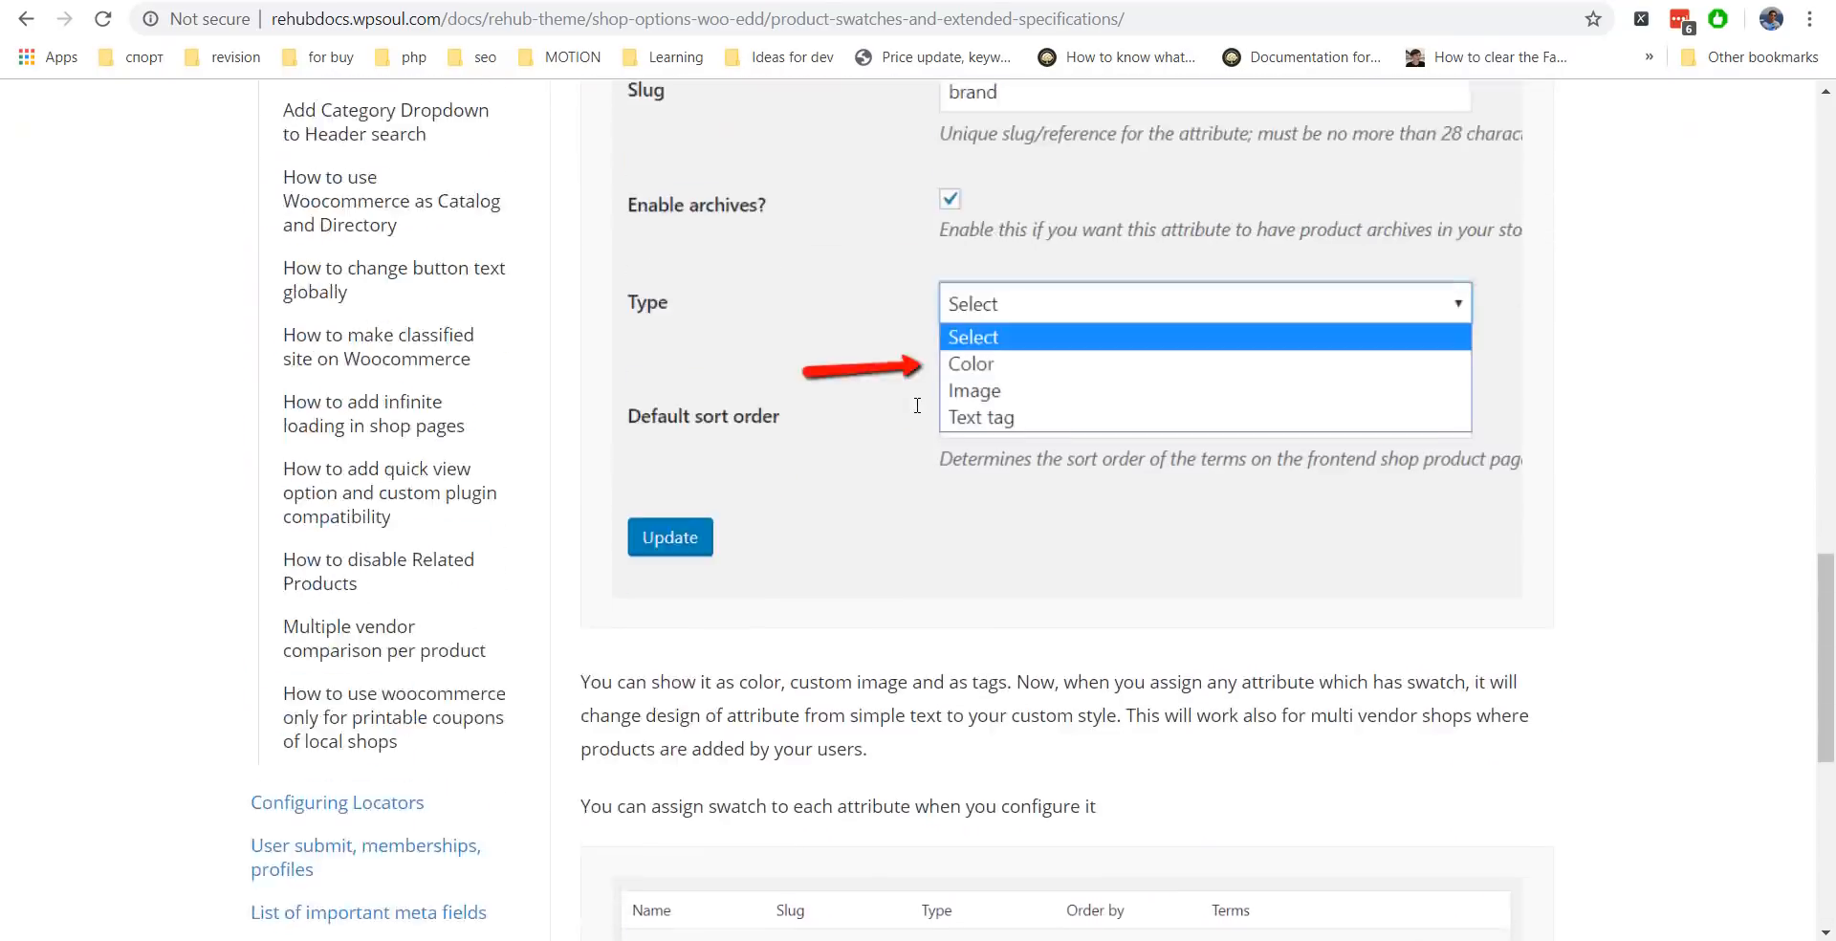
scroll(917, 407, "up", 19)
scroll(317, 292, "down", 10)
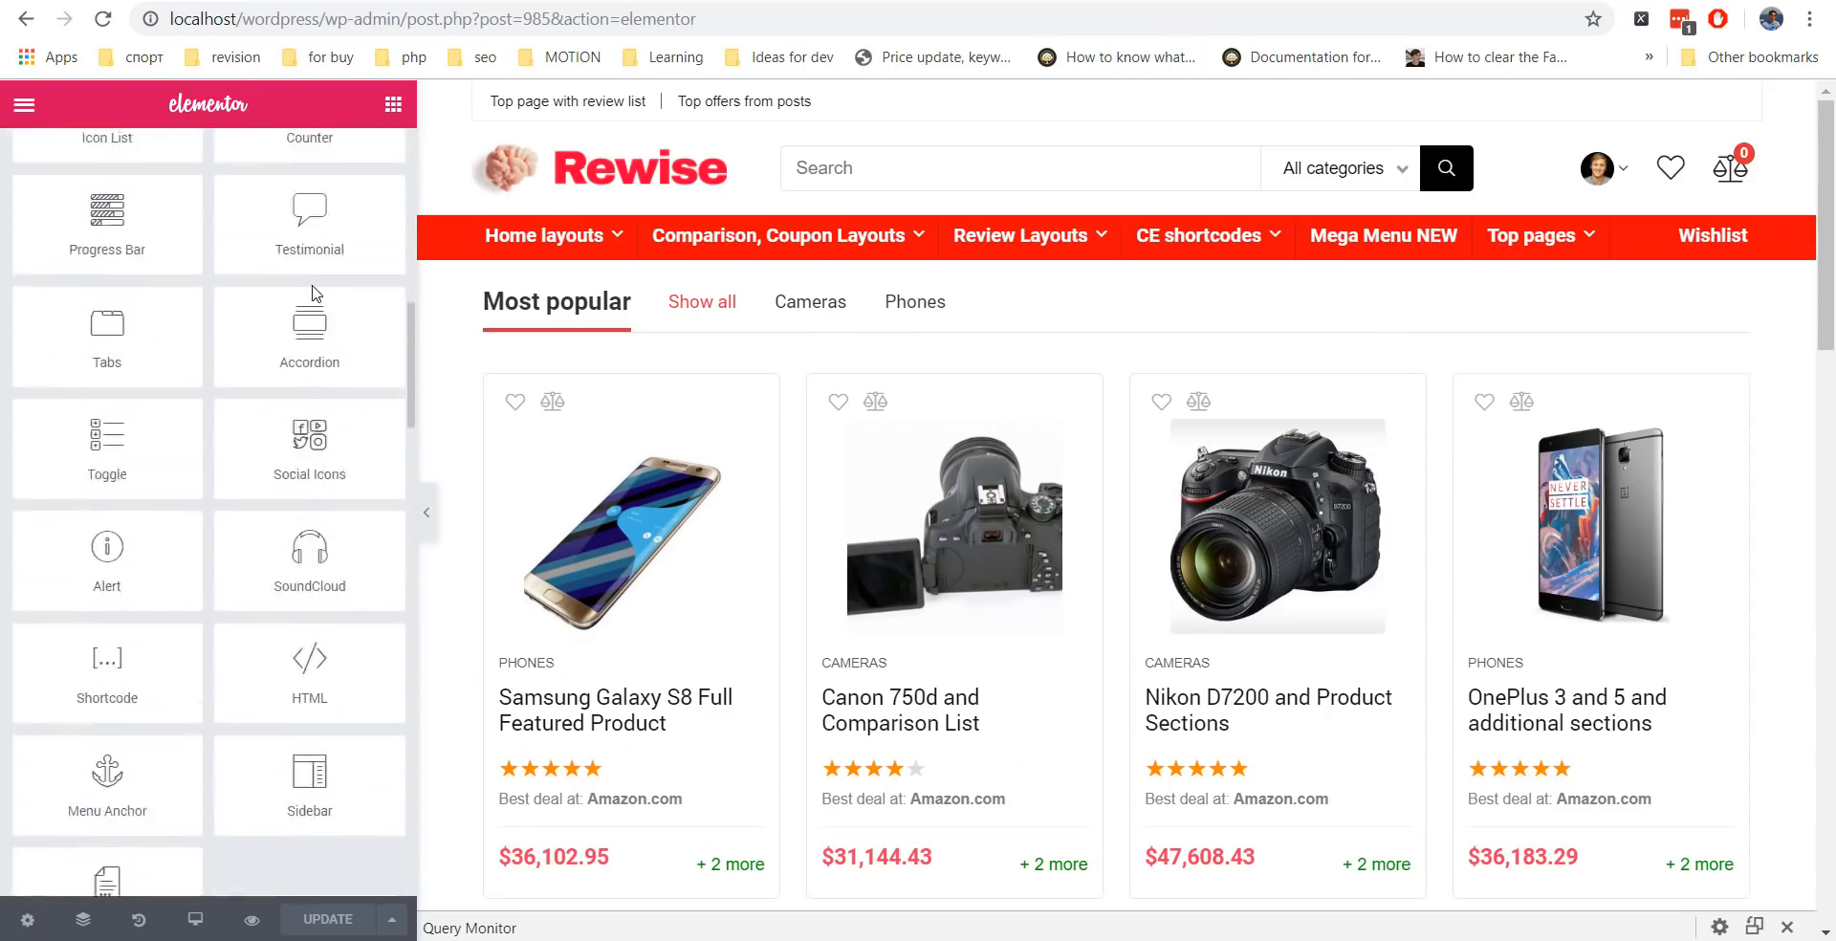
Drop a Woo Featured section at the page top and limit its category to Cameras.
scroll(316, 293, "down", 7)
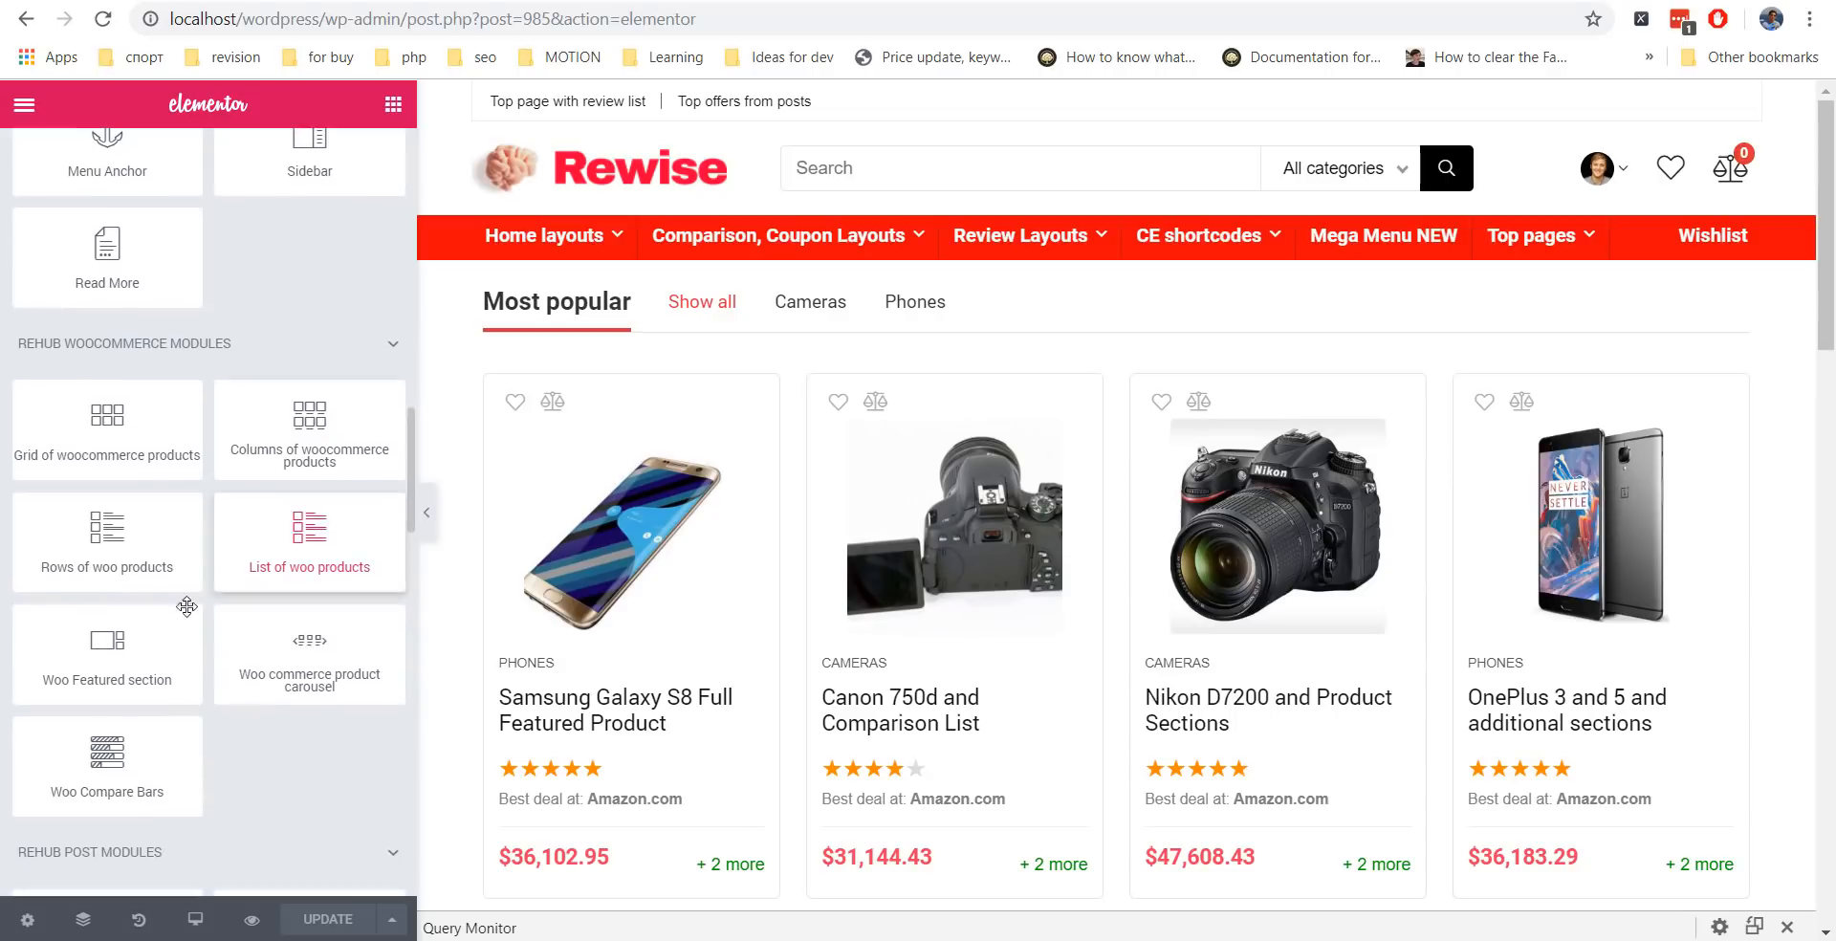
left_click_drag(109, 667, 1105, 282)
left_click(354, 391)
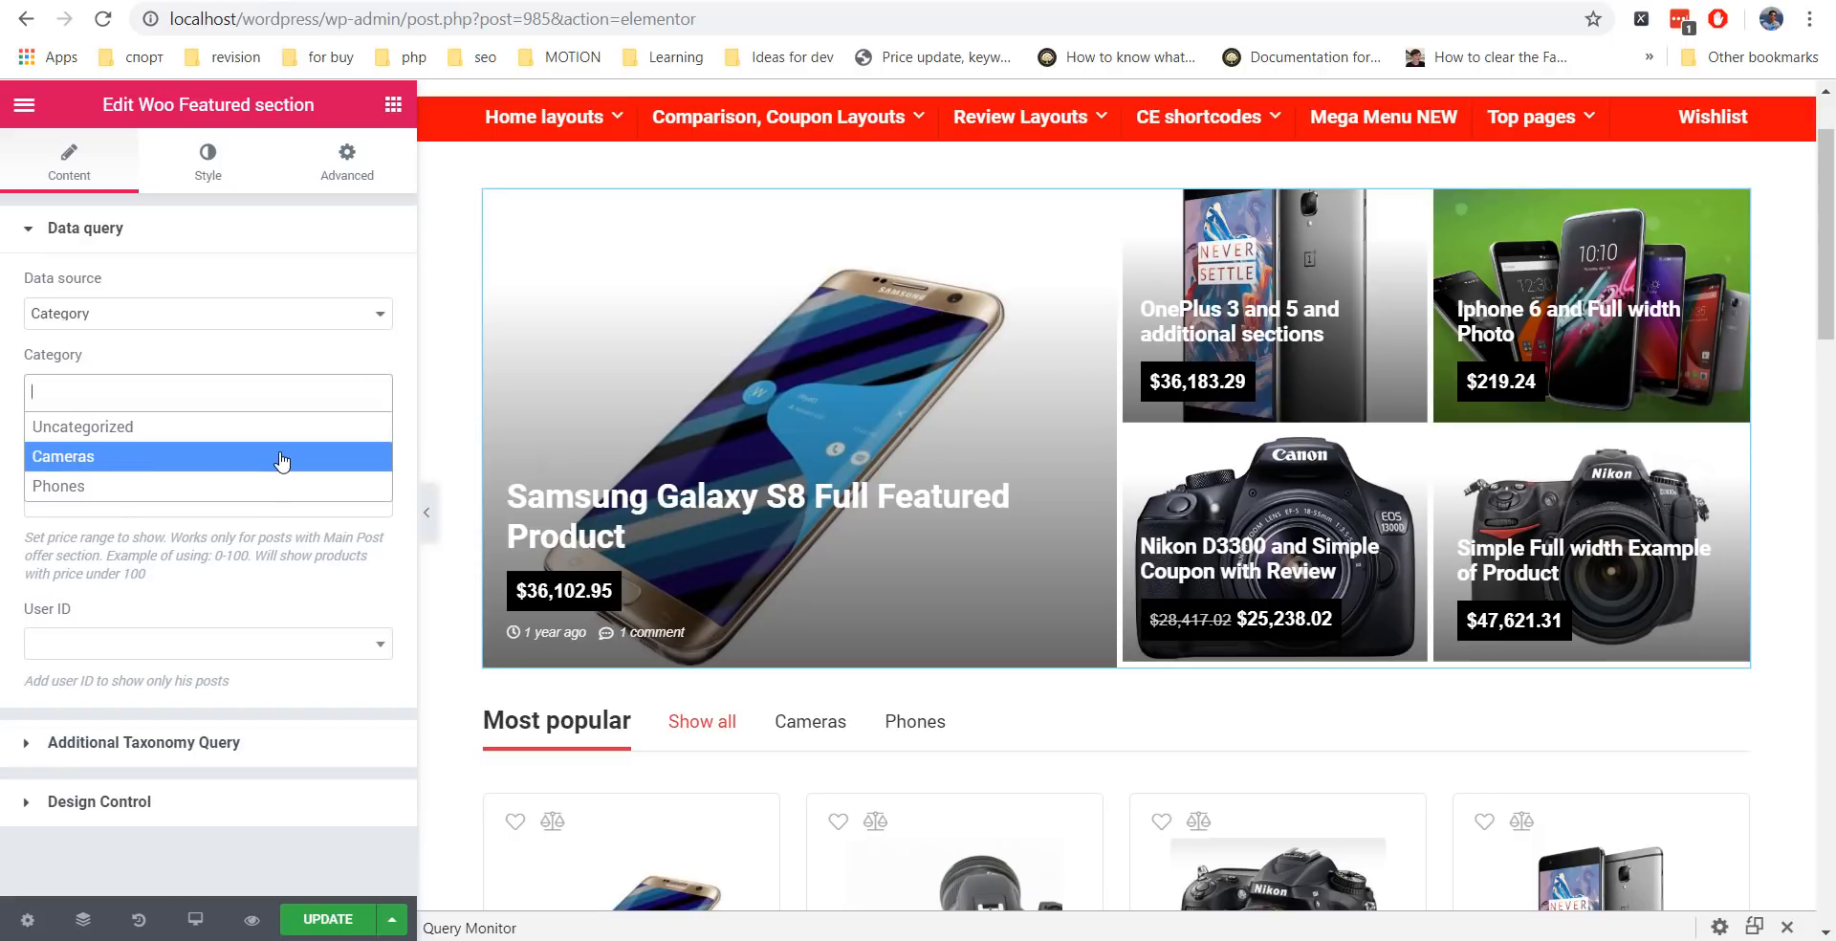
left_click(281, 457)
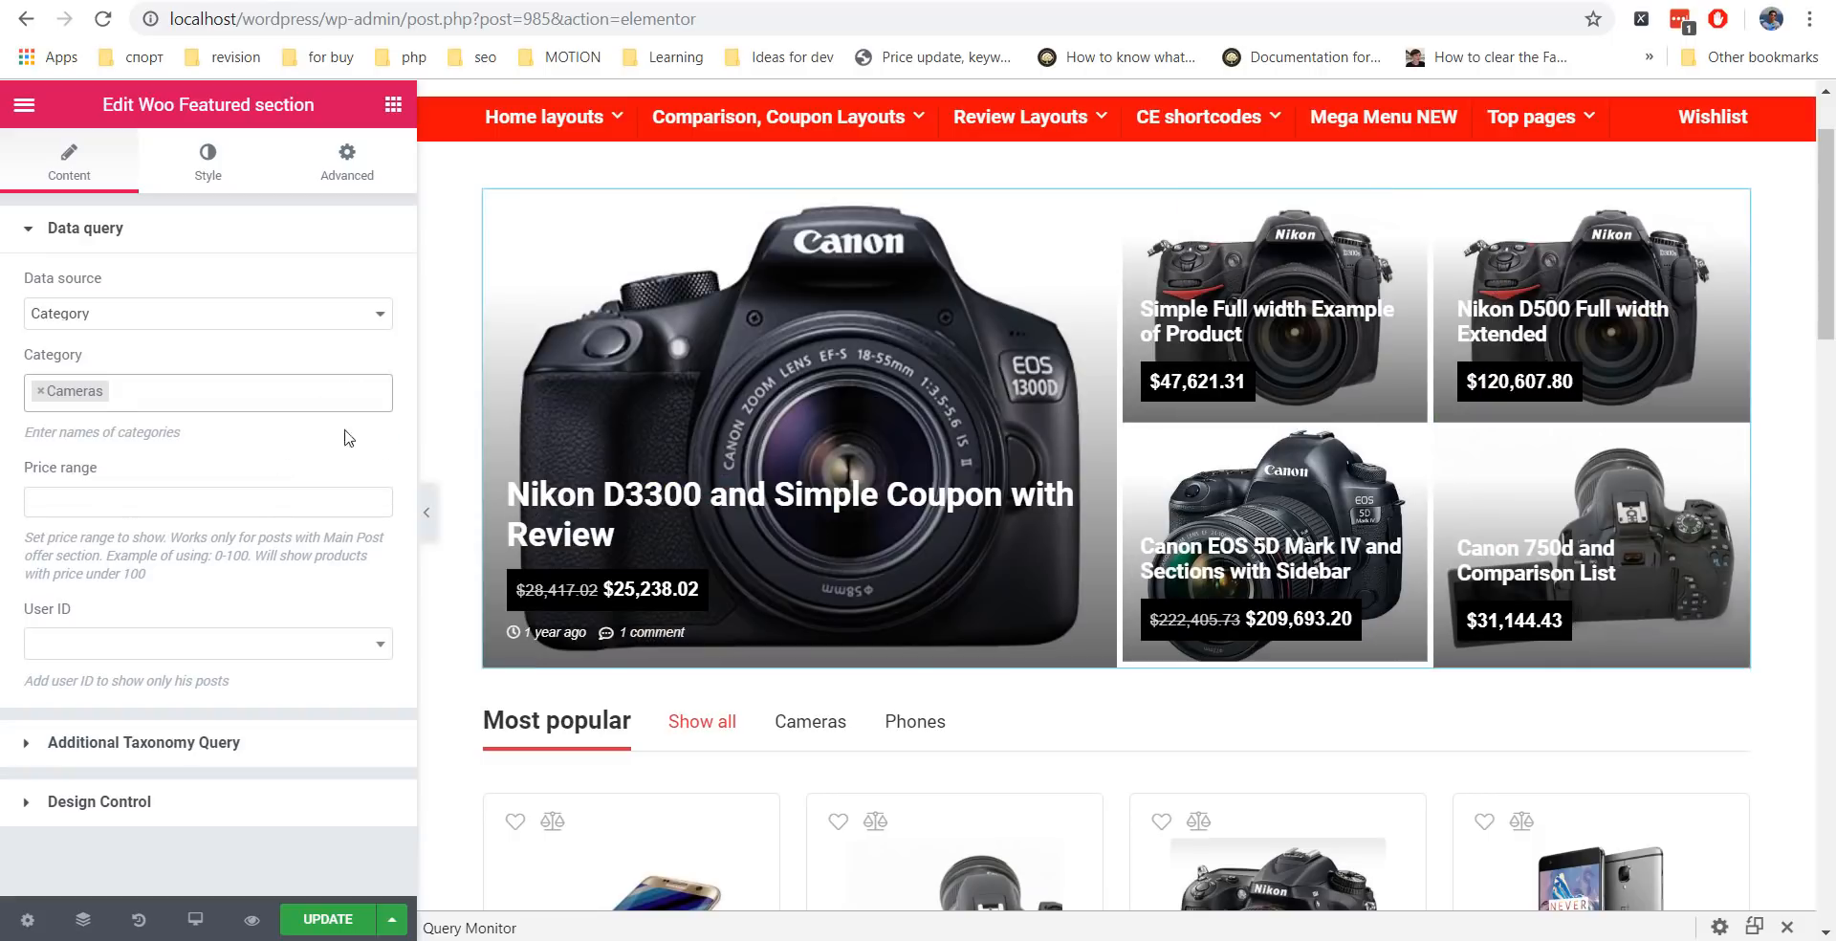
scroll(593, 436, "down", 3)
Make the Most popular grid's Product categories taxonomy query exclude the Cameras term.
left_click(593, 436)
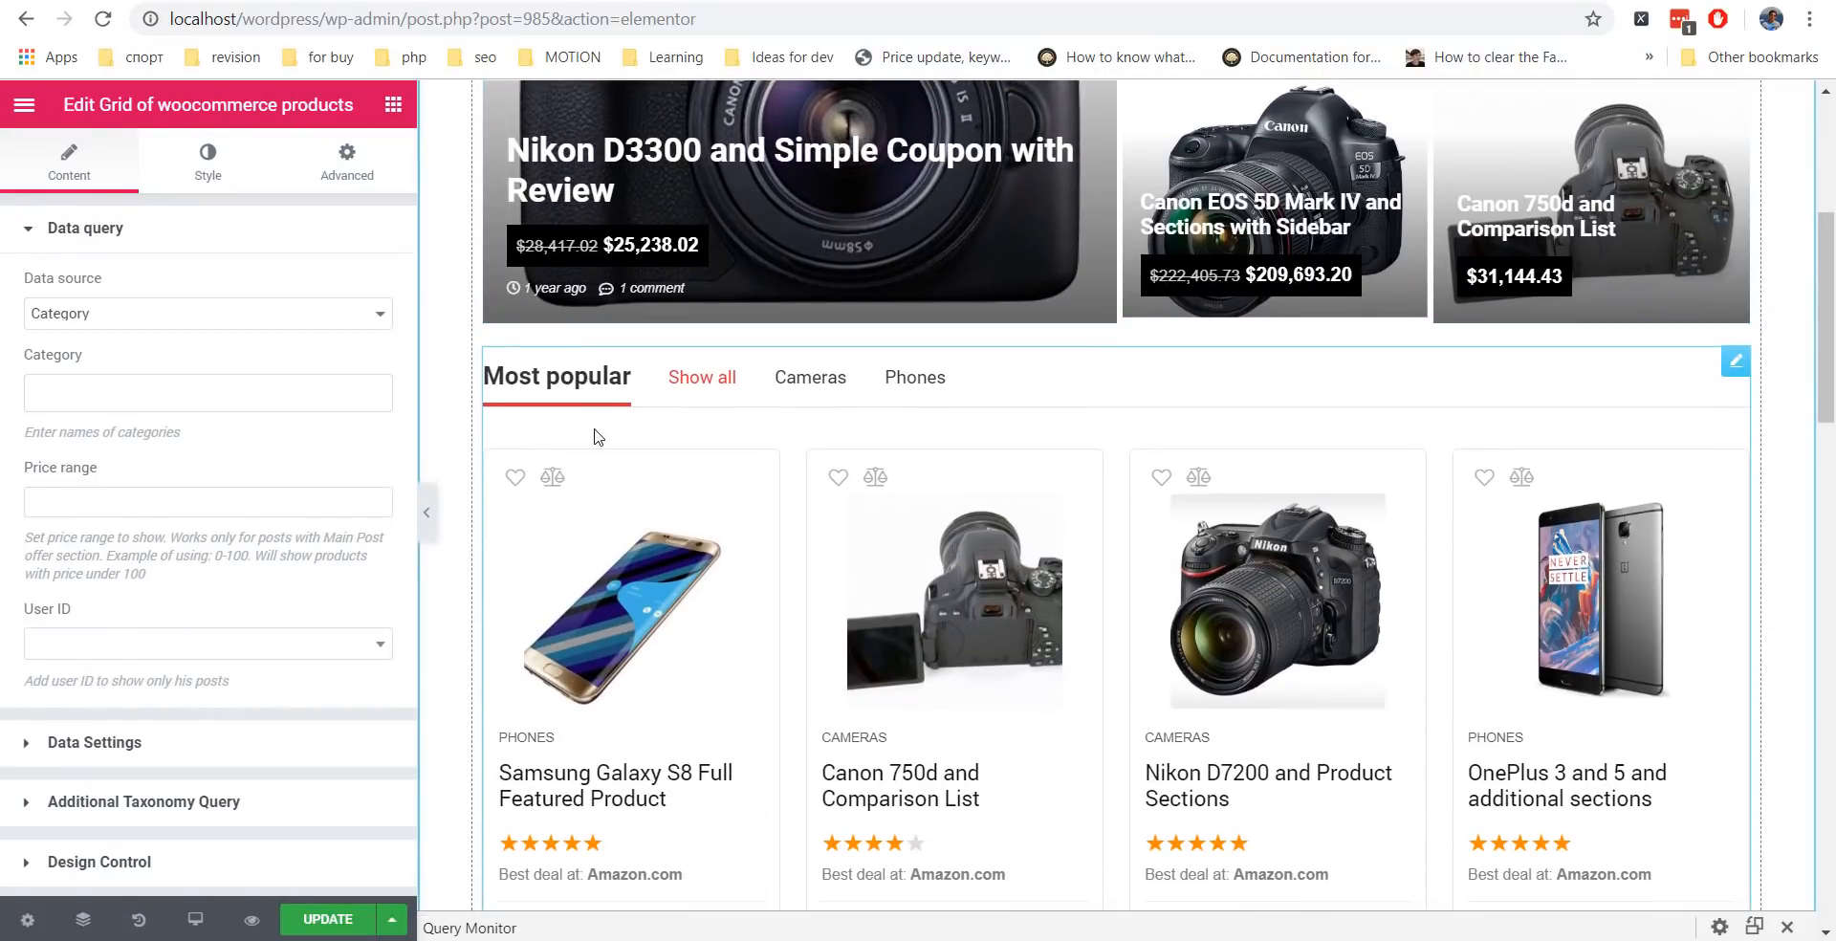
left_click(144, 237)
left_click(146, 360)
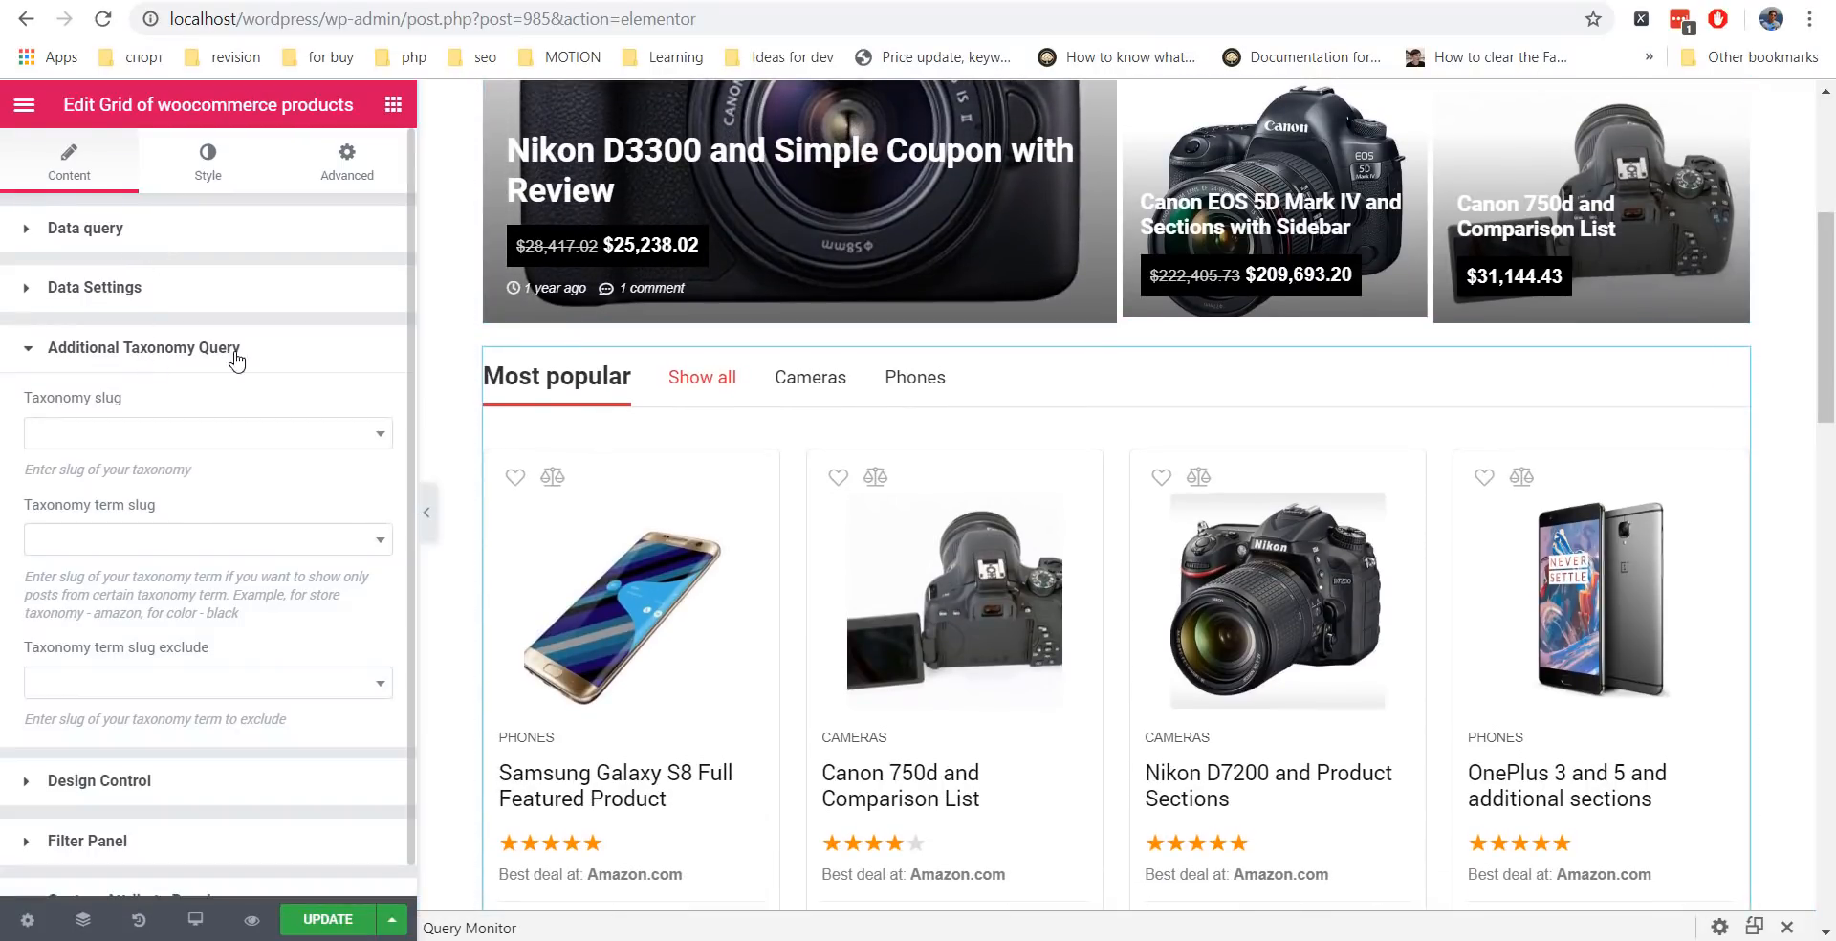
left_click(295, 437)
scroll(251, 566, "down", 3)
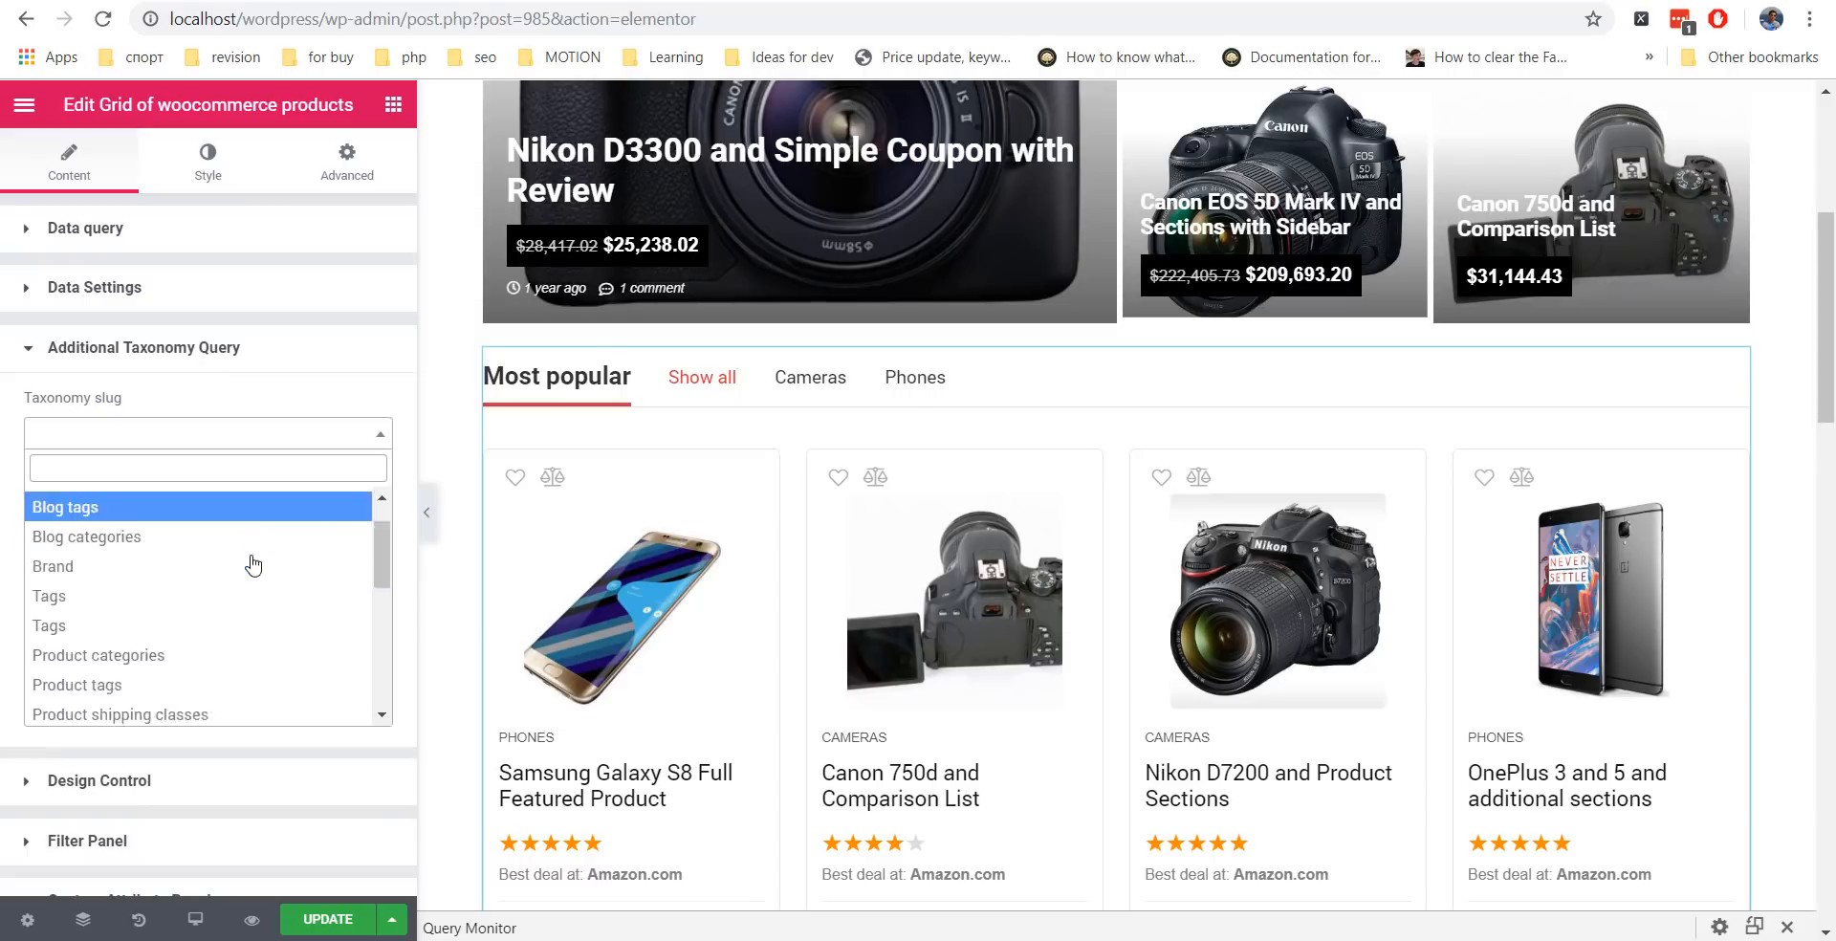
left_click(196, 592)
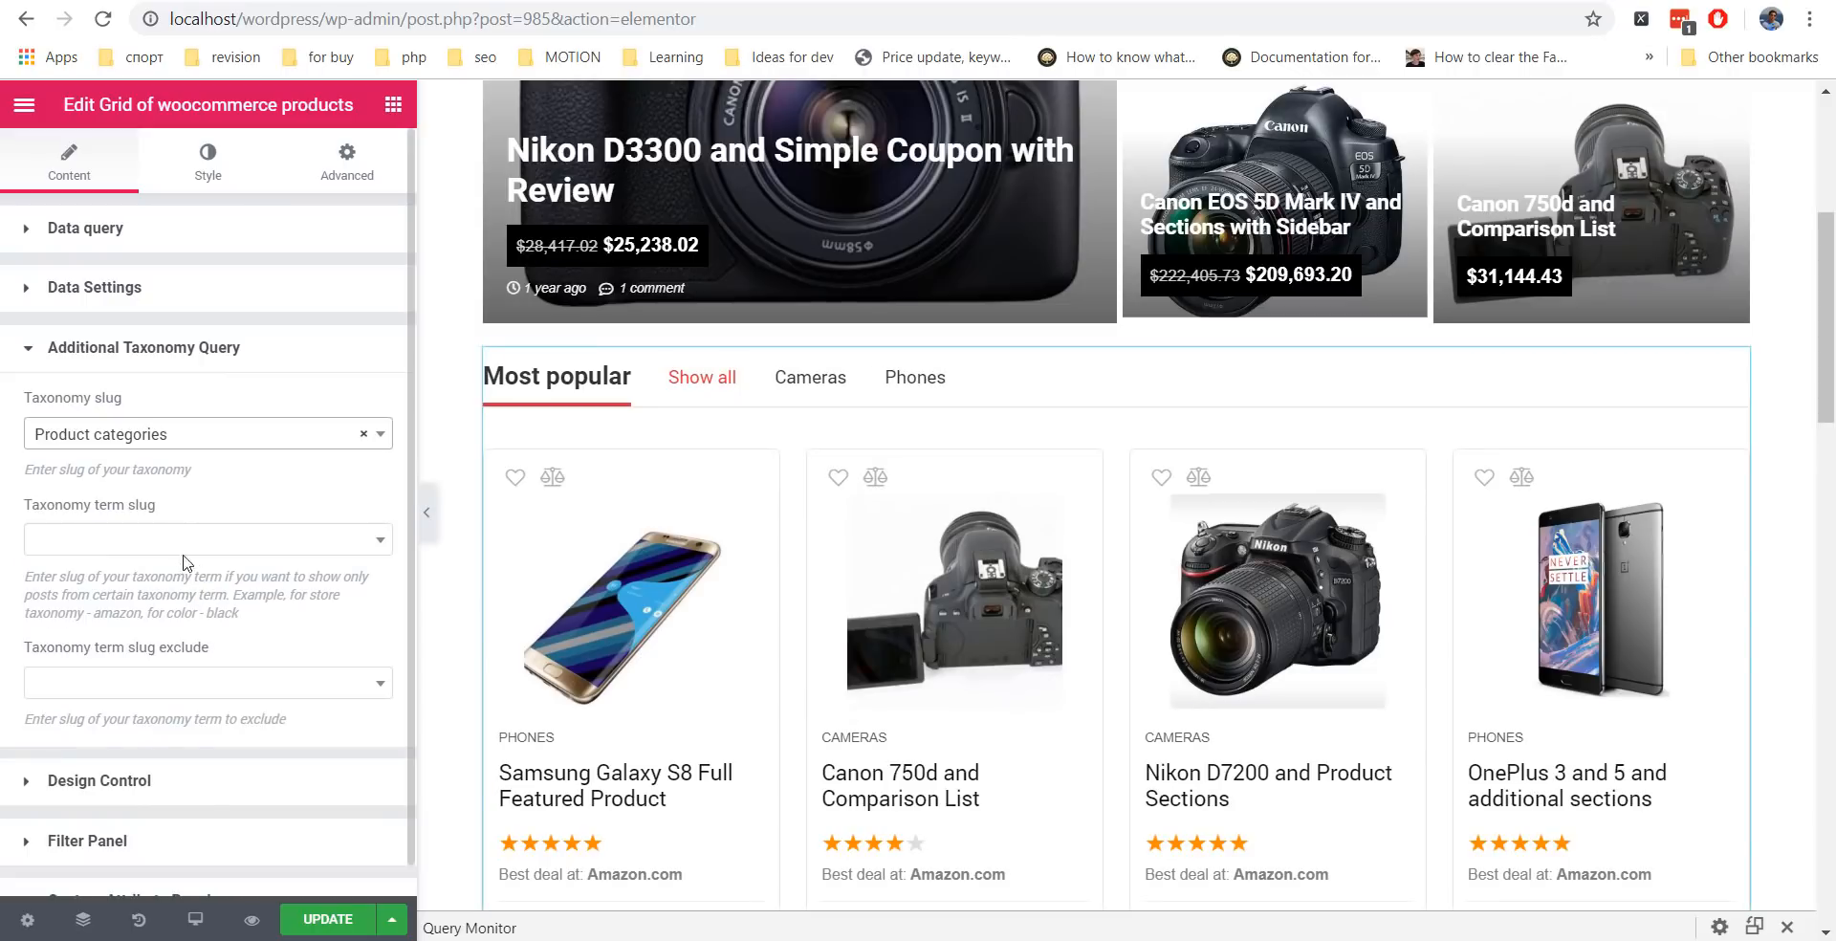
left_click(111, 690)
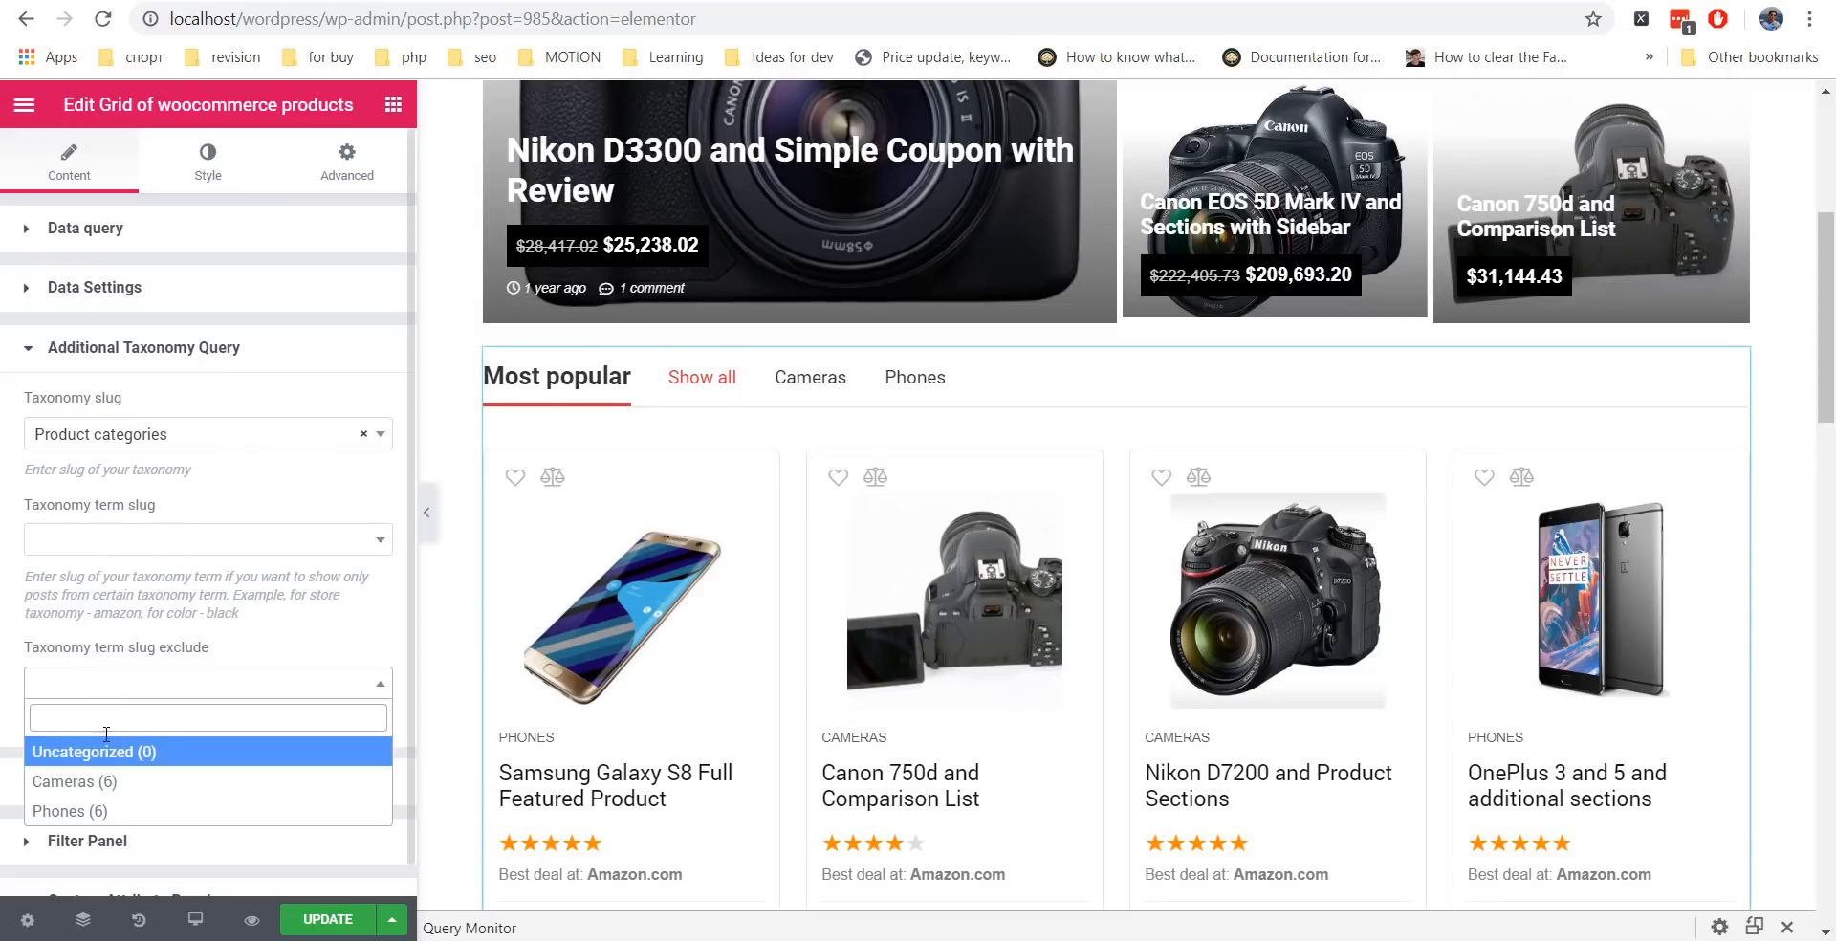
left_click(97, 778)
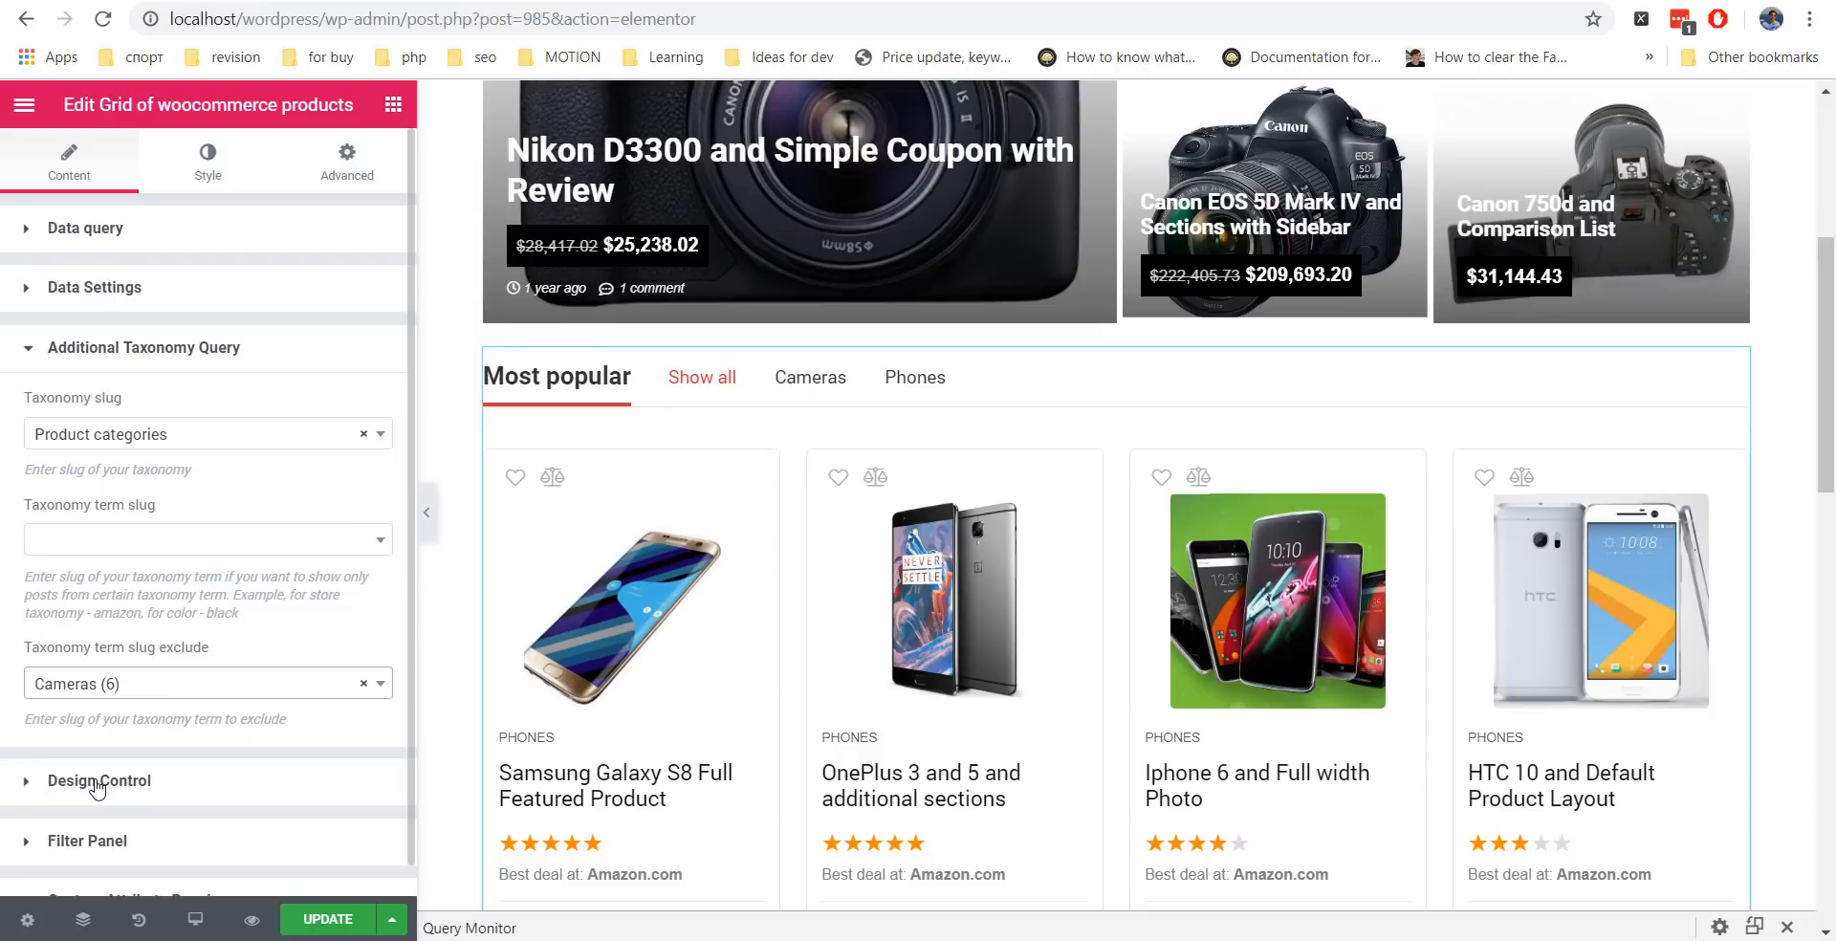
scroll(971, 580, "up", 4)
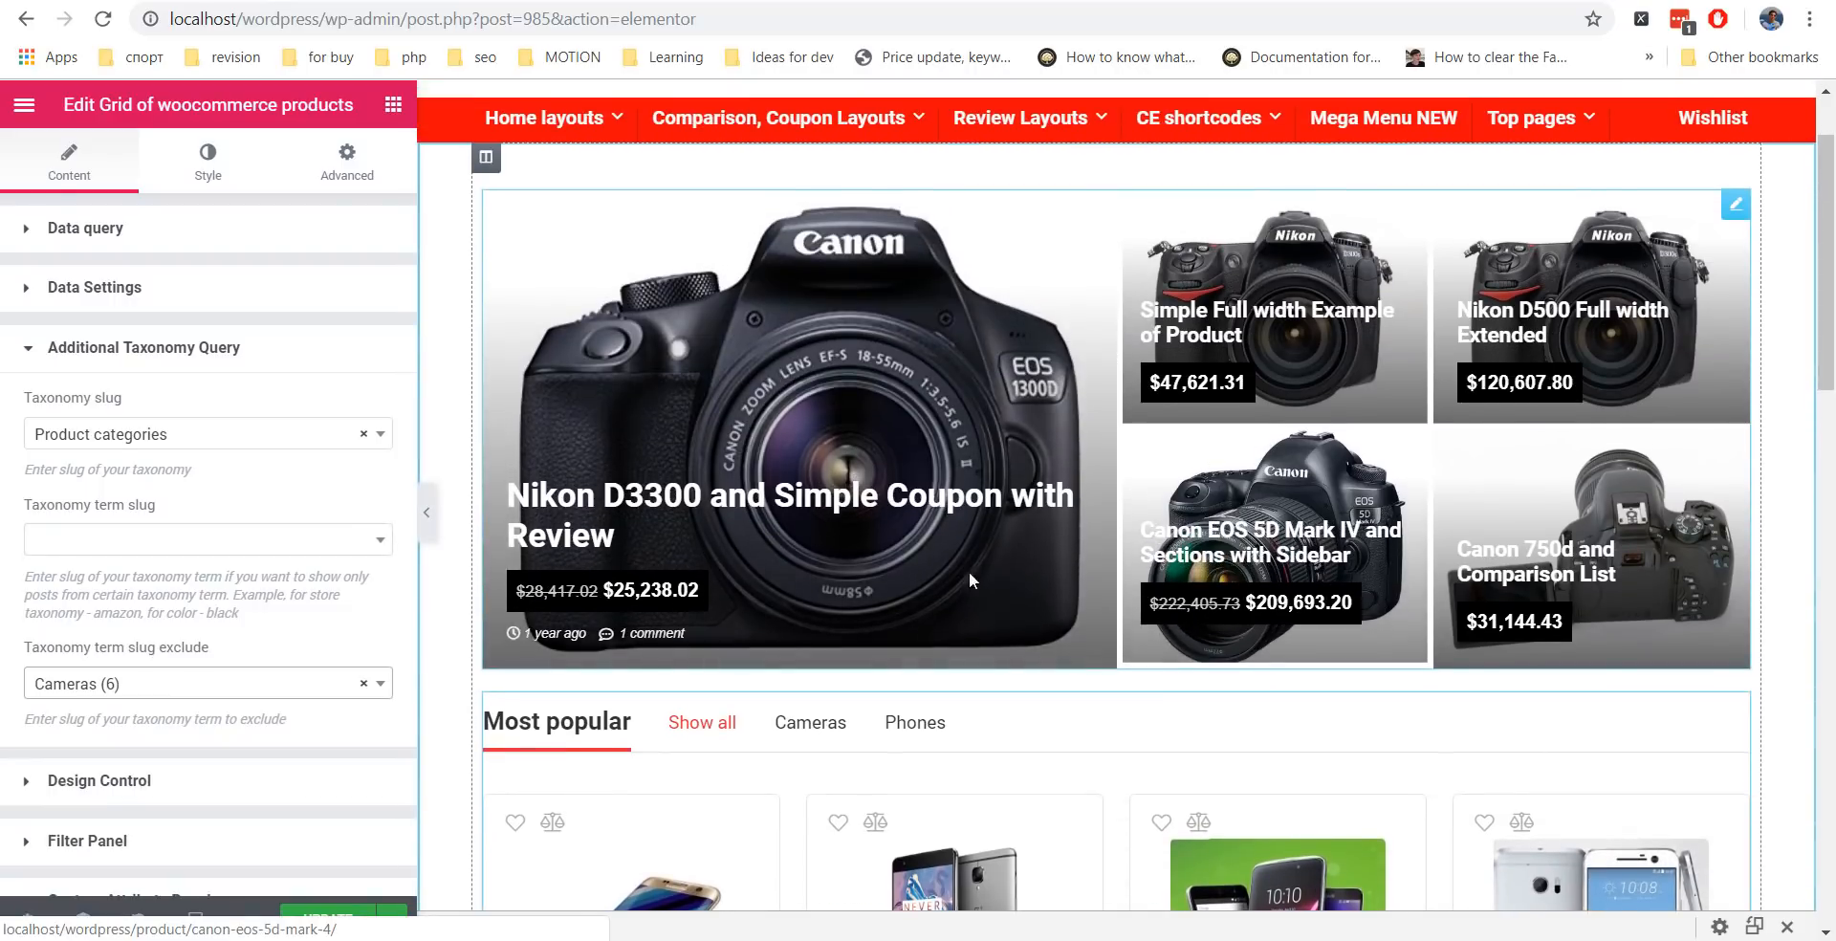
left_click(971, 580)
Switch the featured section to Featured full width slider and try a custom height of 3.
left_click(124, 230)
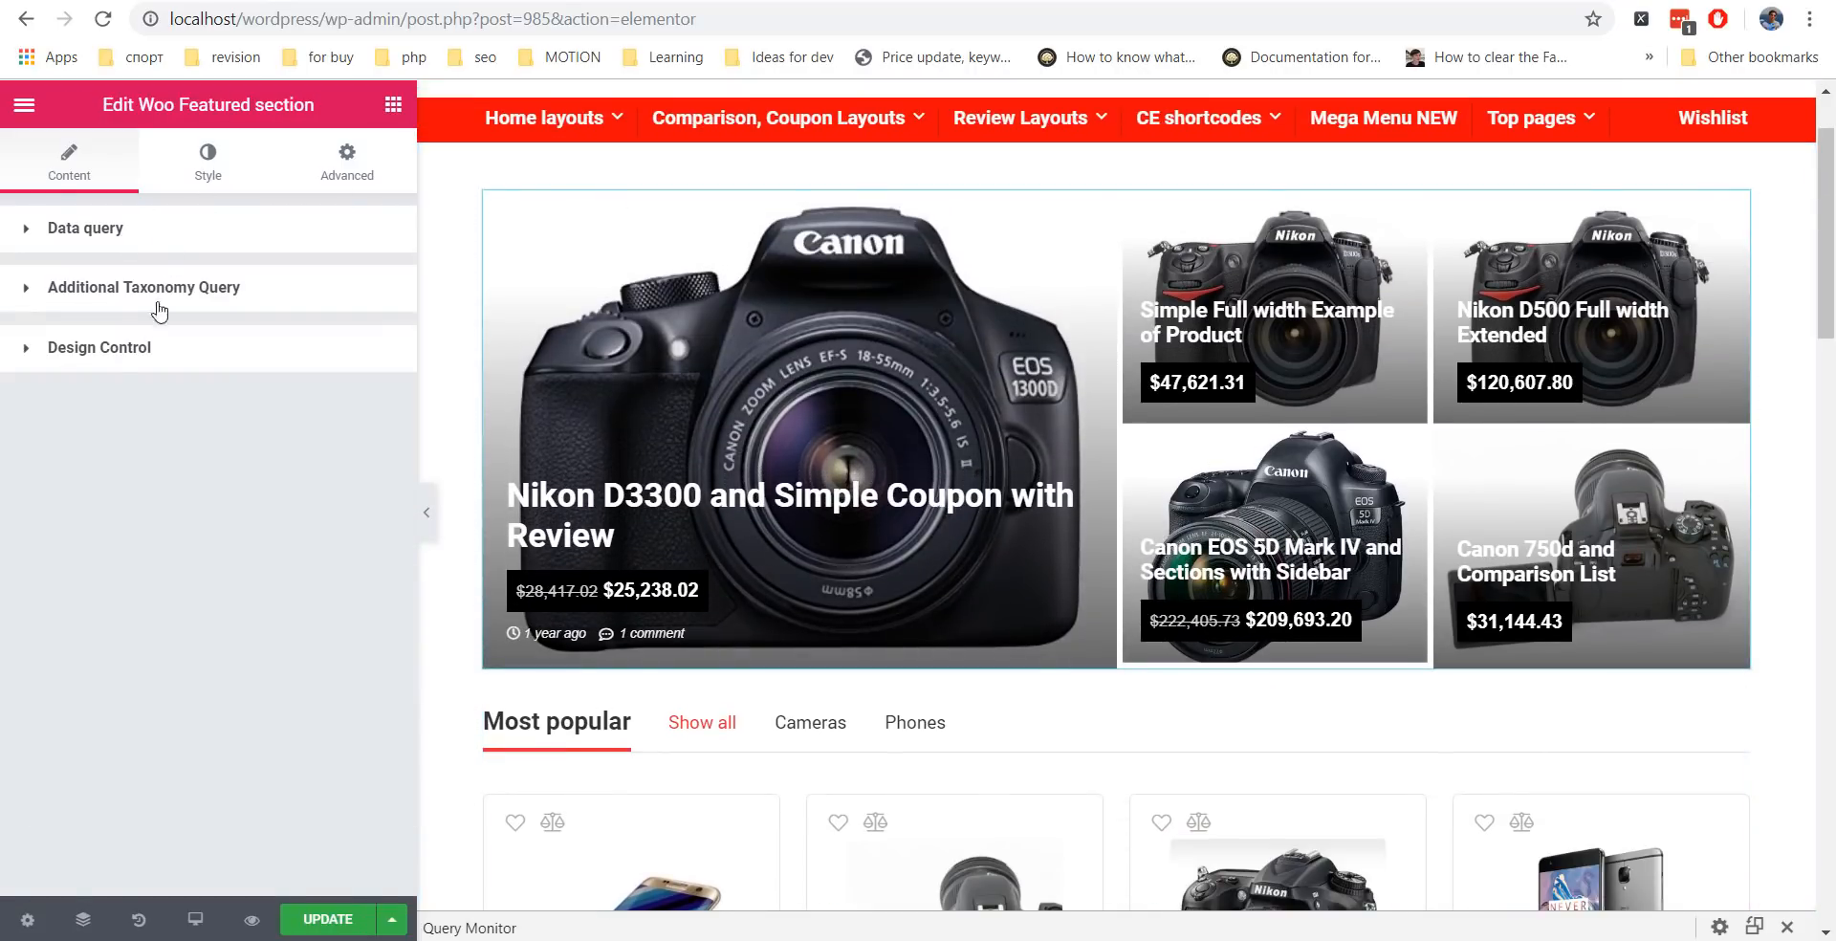
left_click(107, 350)
left_click(172, 433)
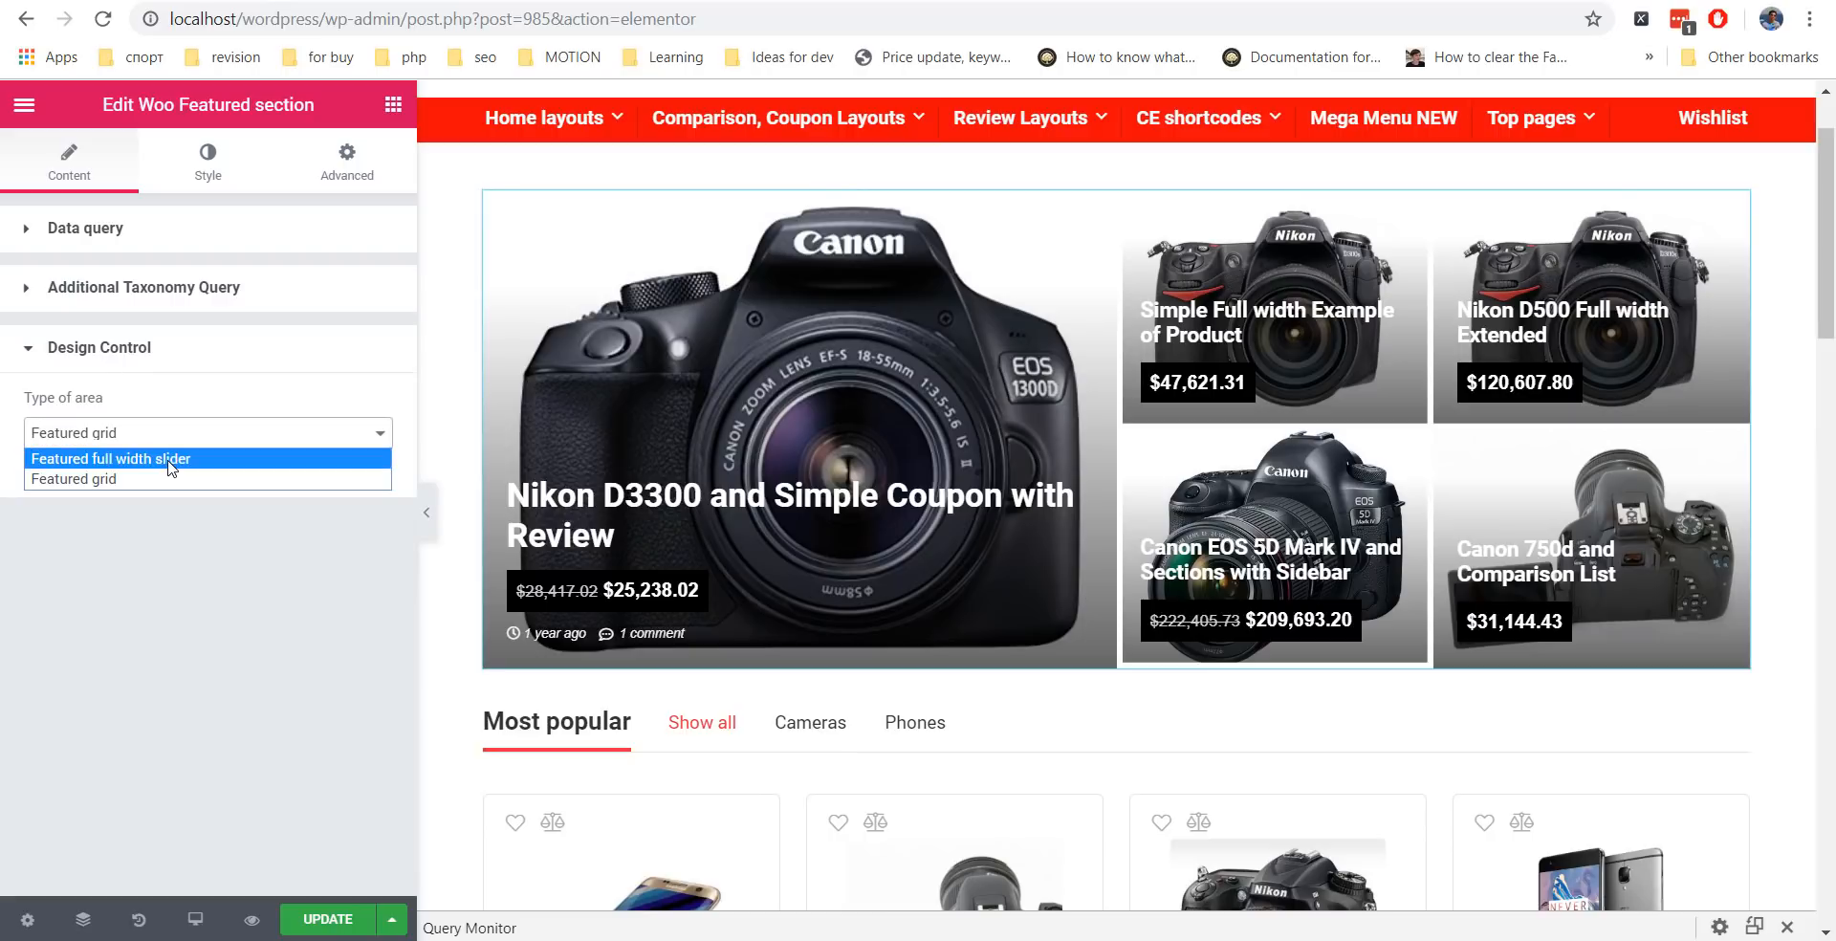
left_click(173, 455)
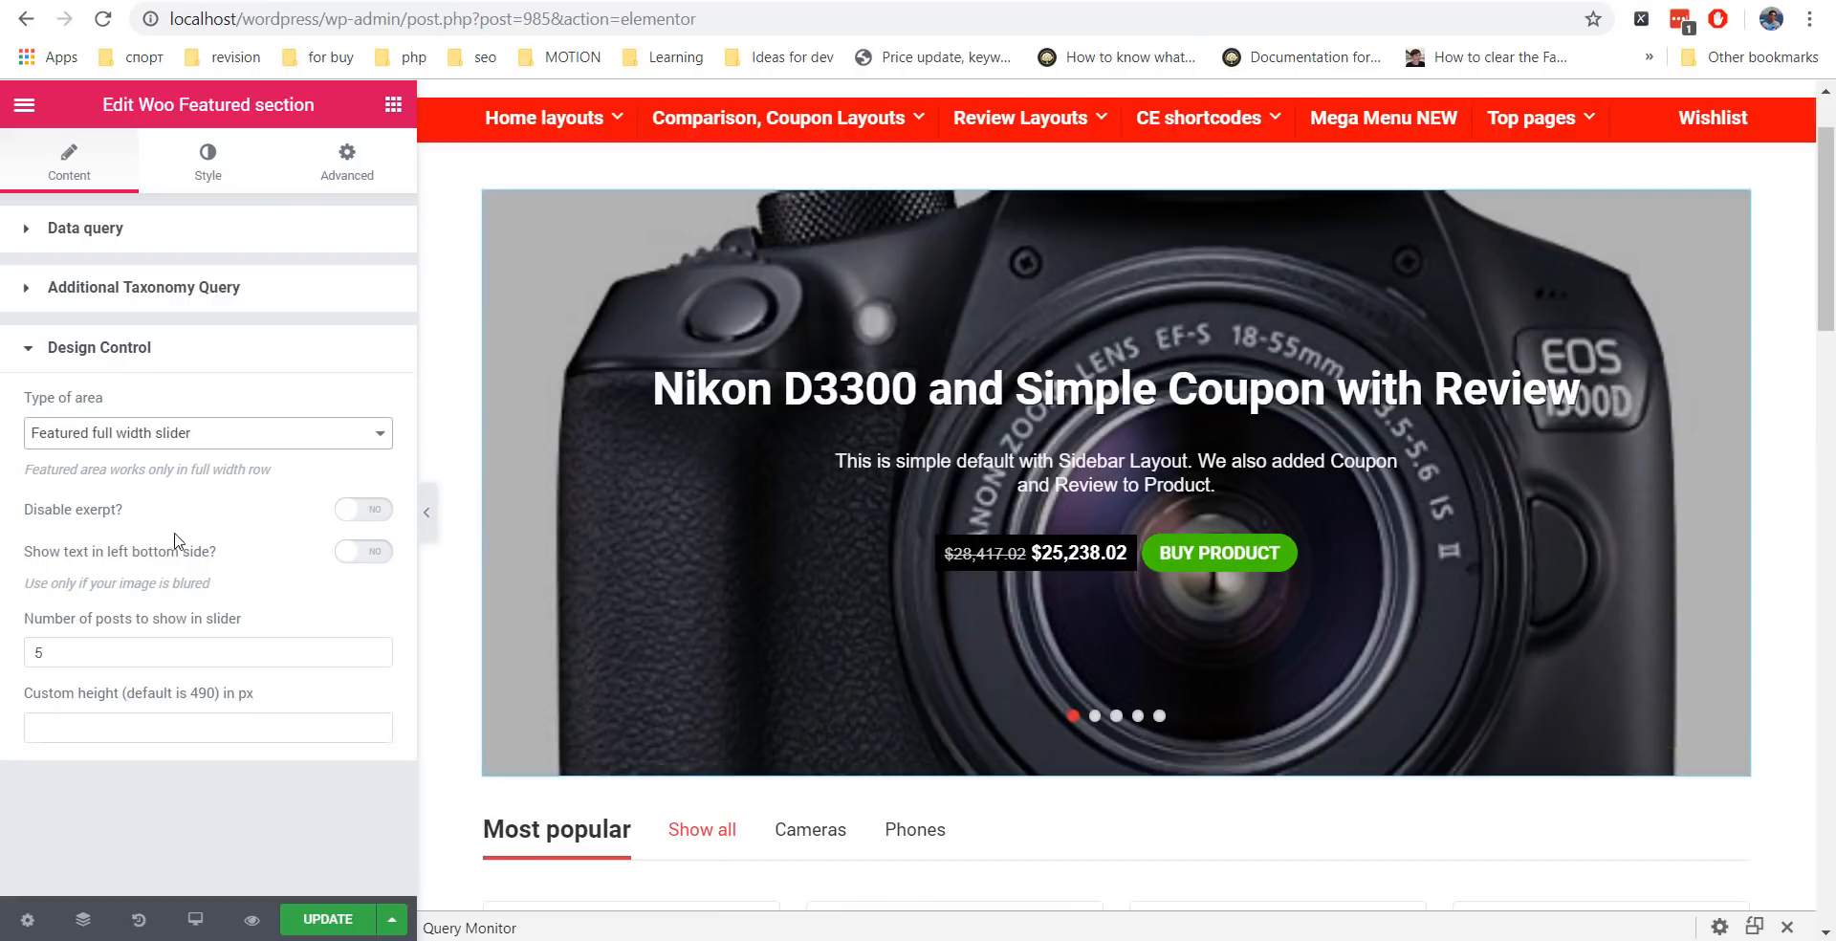
left_click(189, 725)
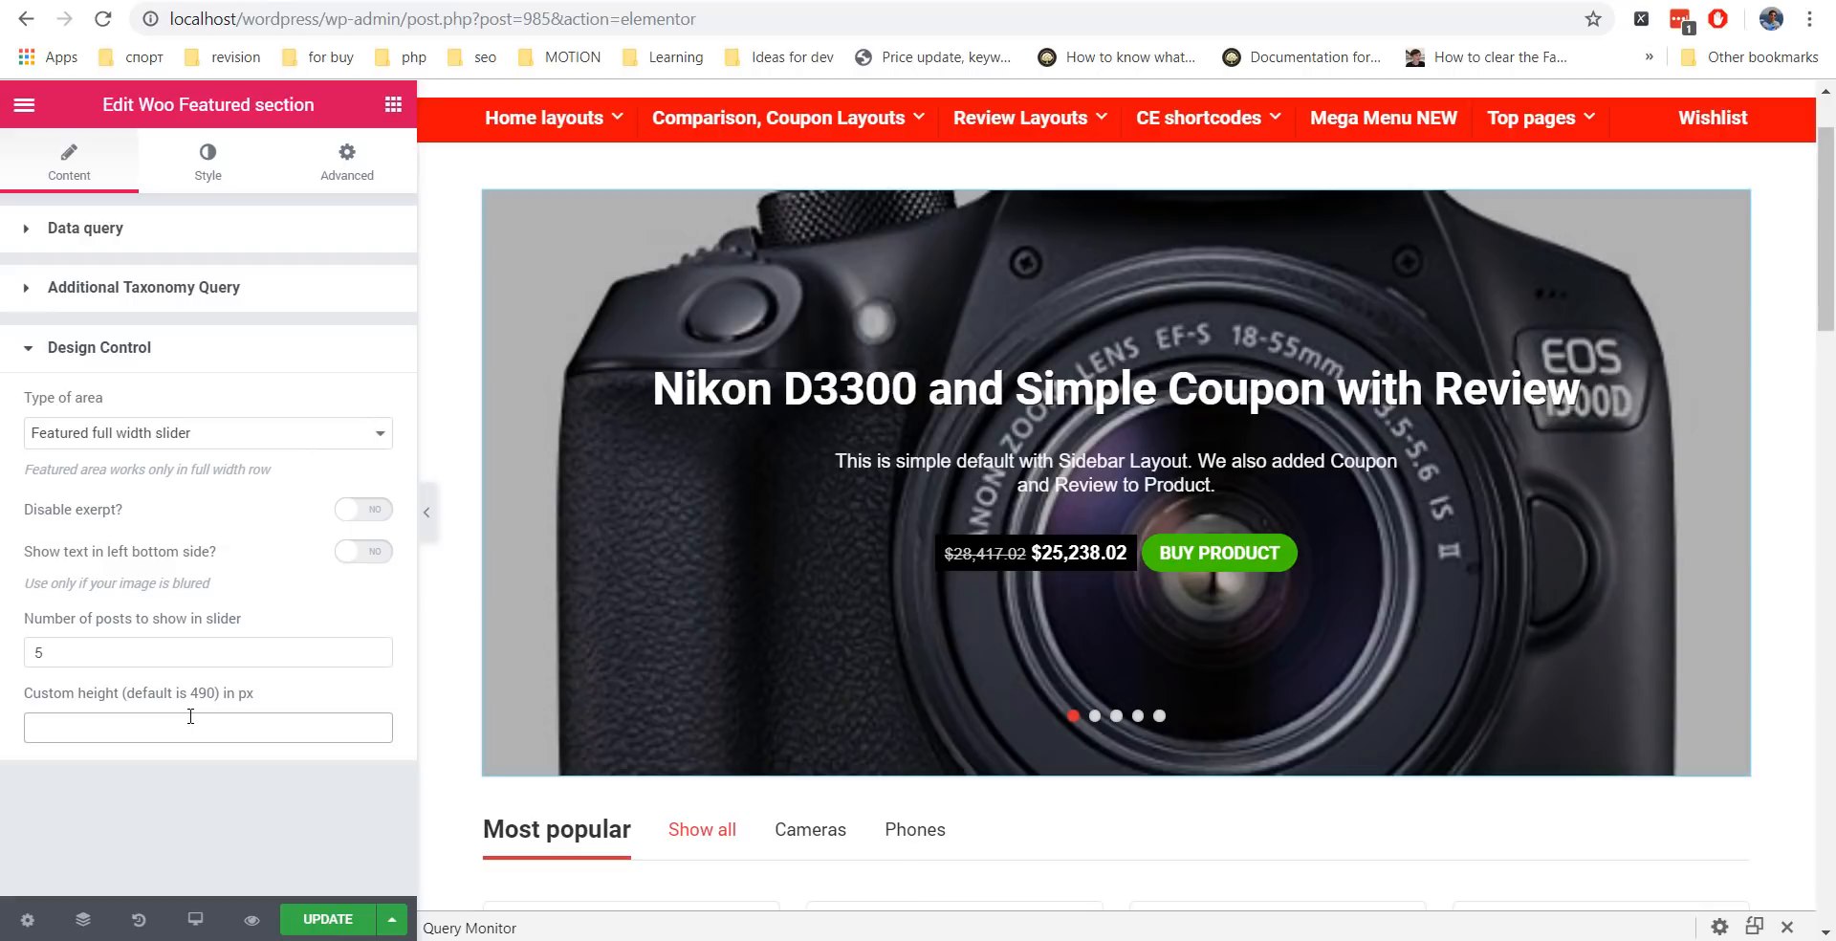
type("3")
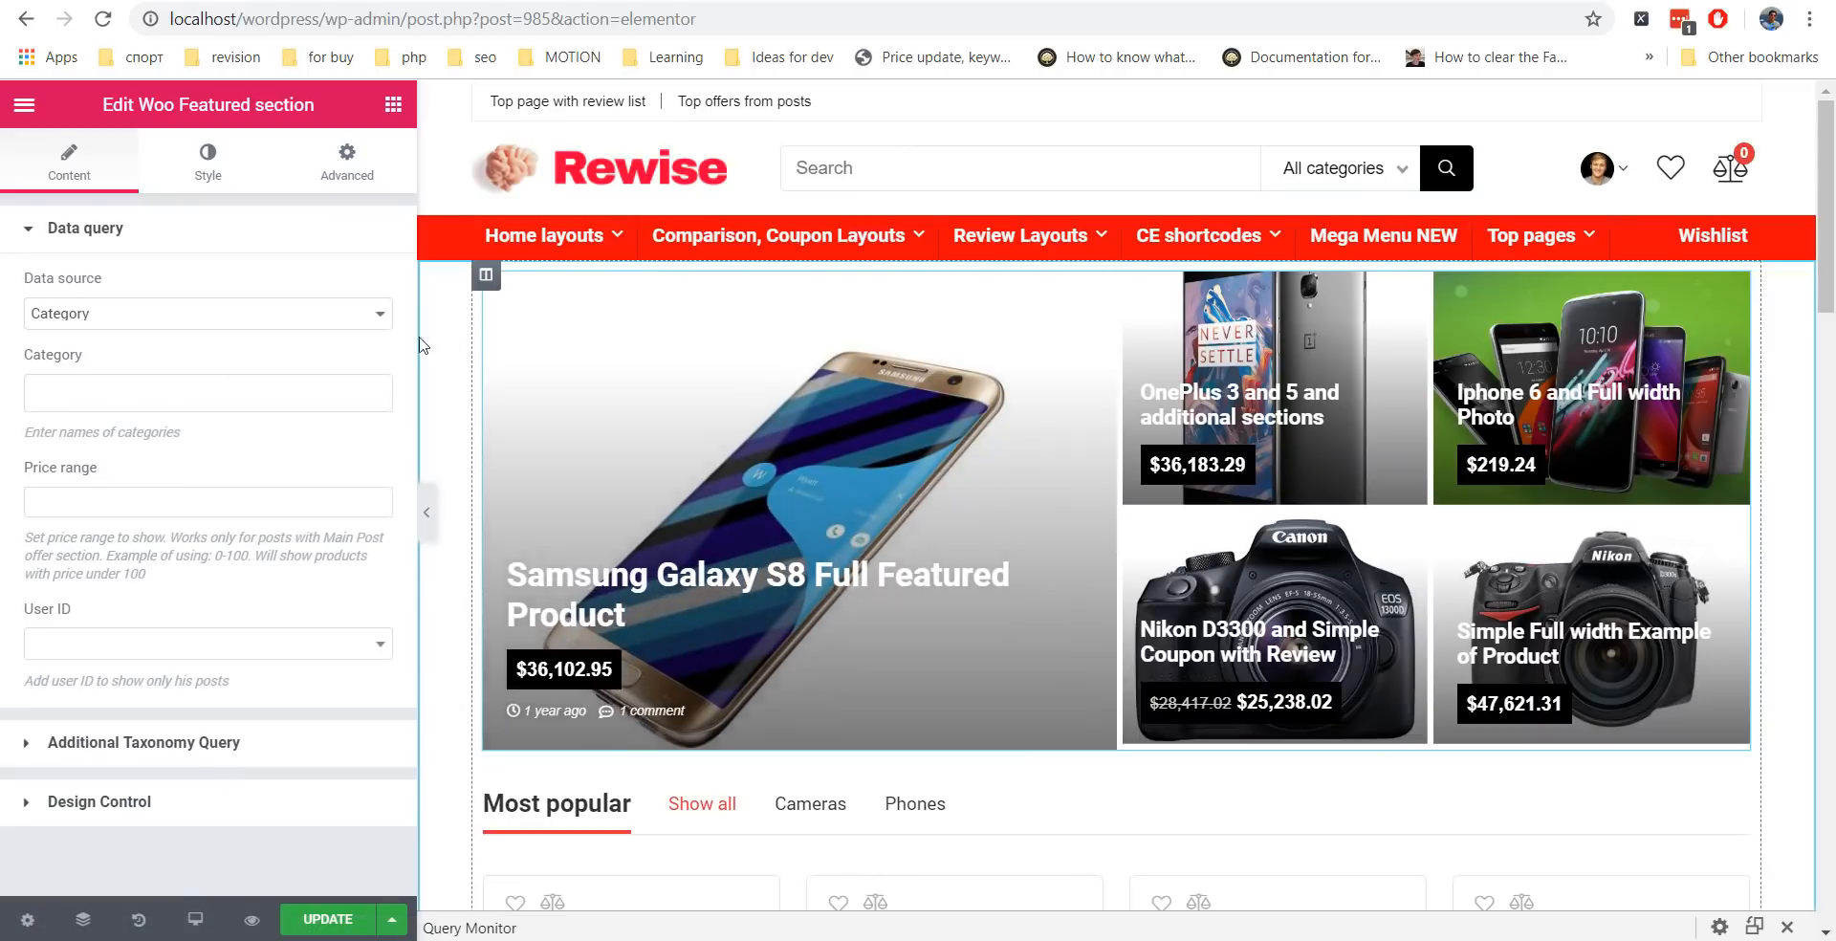
Add a Spacer above the featured section and reduce its space from 50 to 10.
left_click(393, 105)
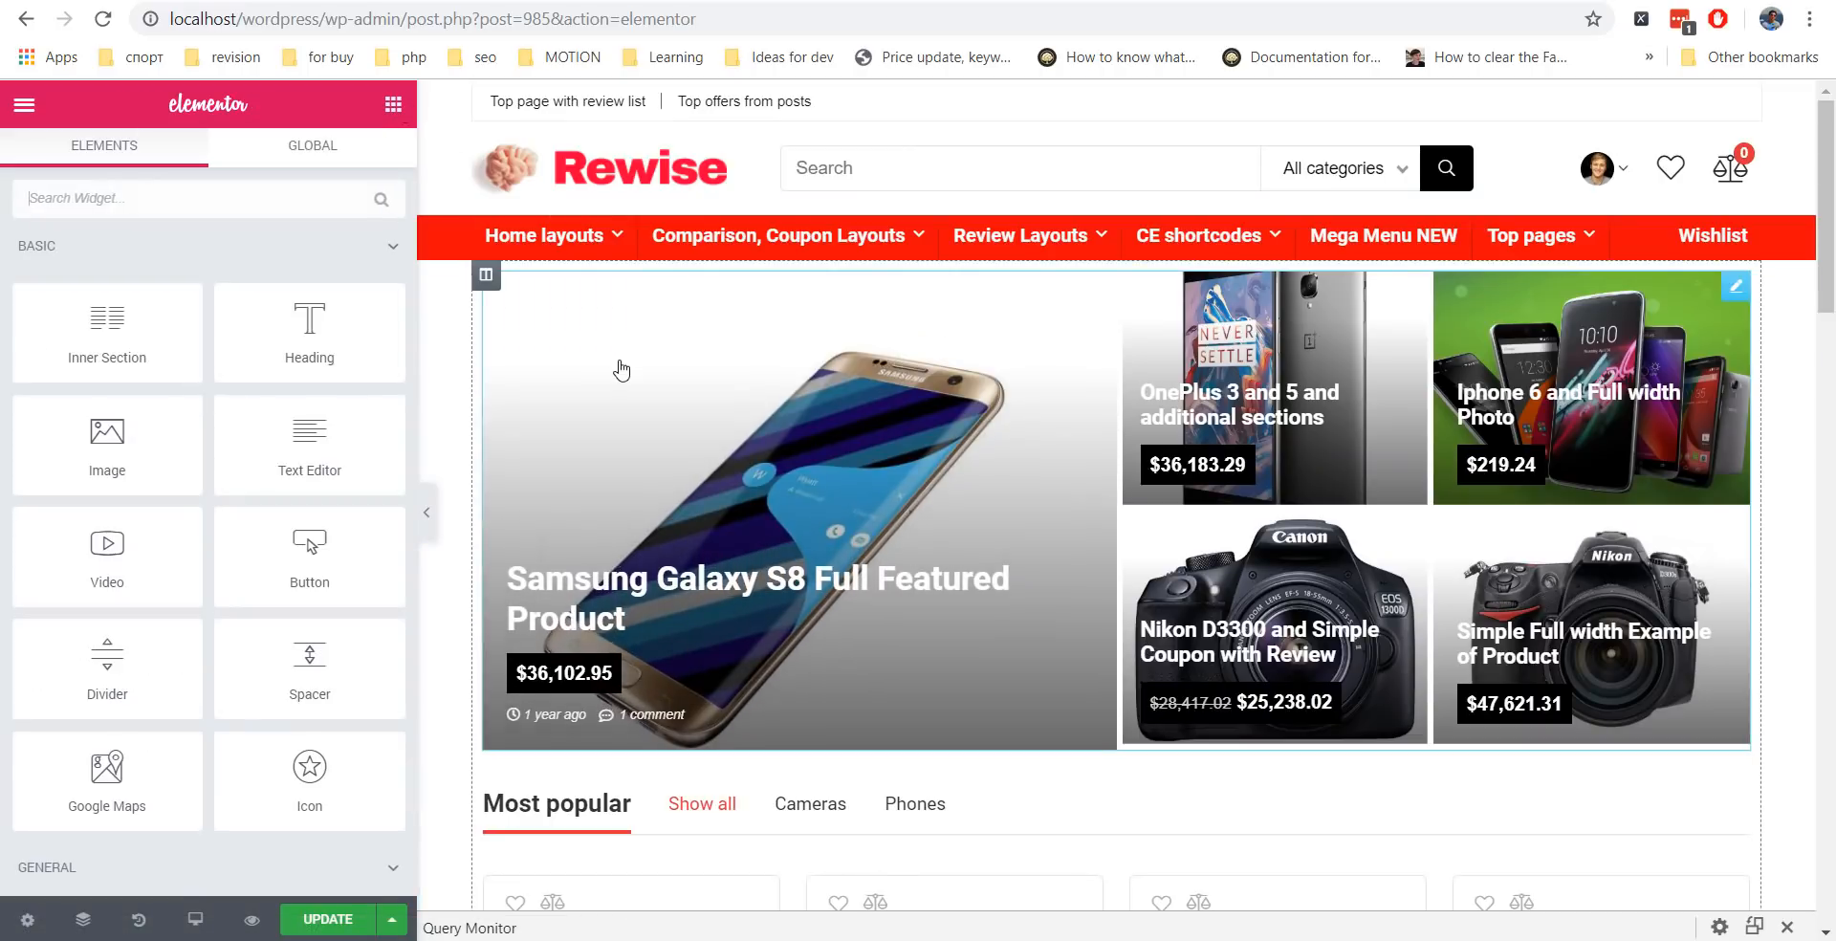
scroll(294, 415, "down", 1)
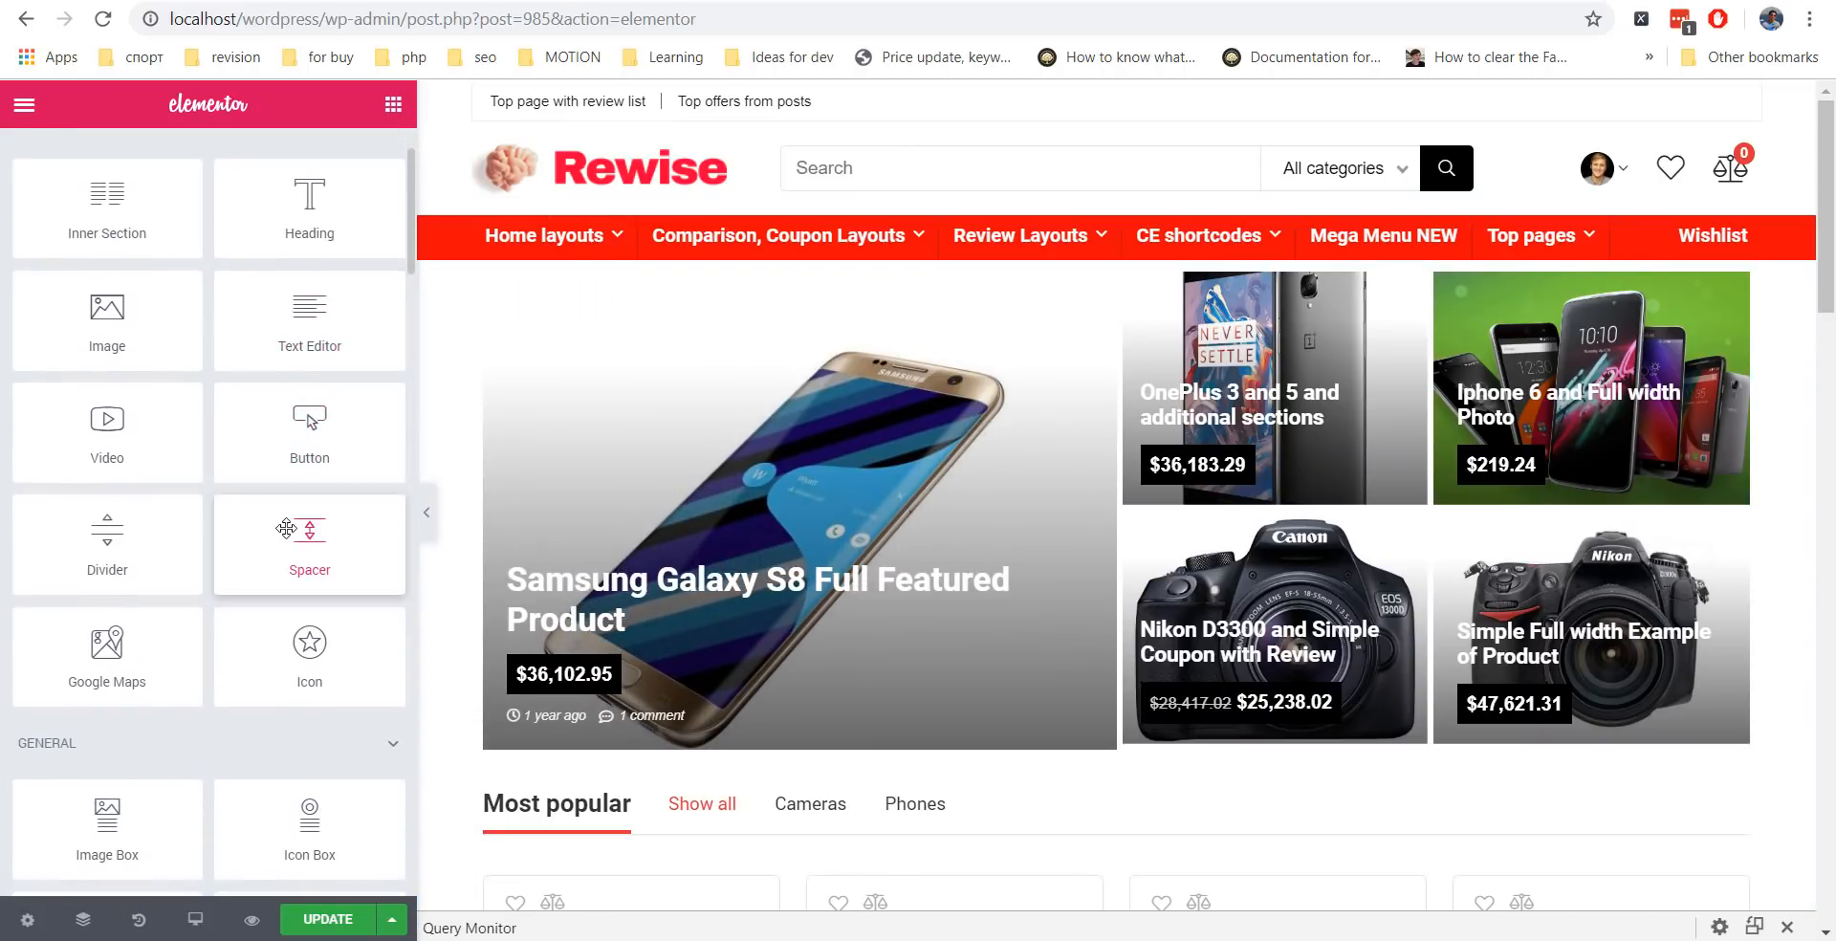
left_click_drag(286, 529, 672, 311)
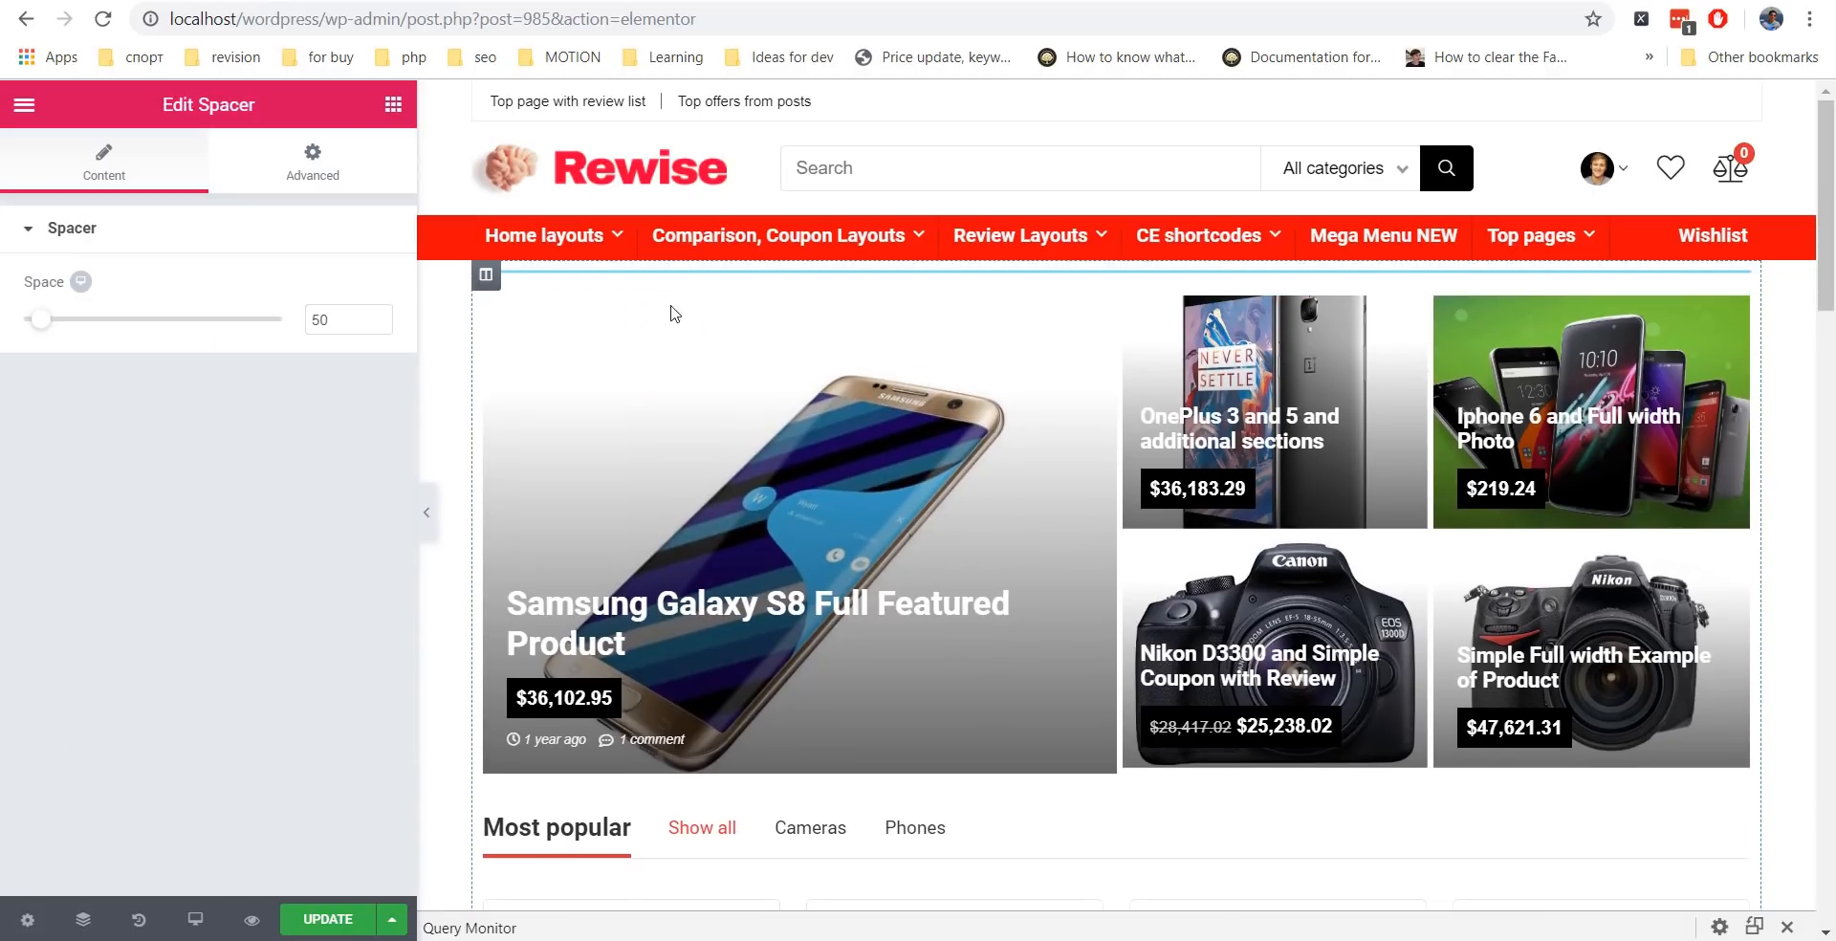
left_click_drag(42, 325, 25, 325)
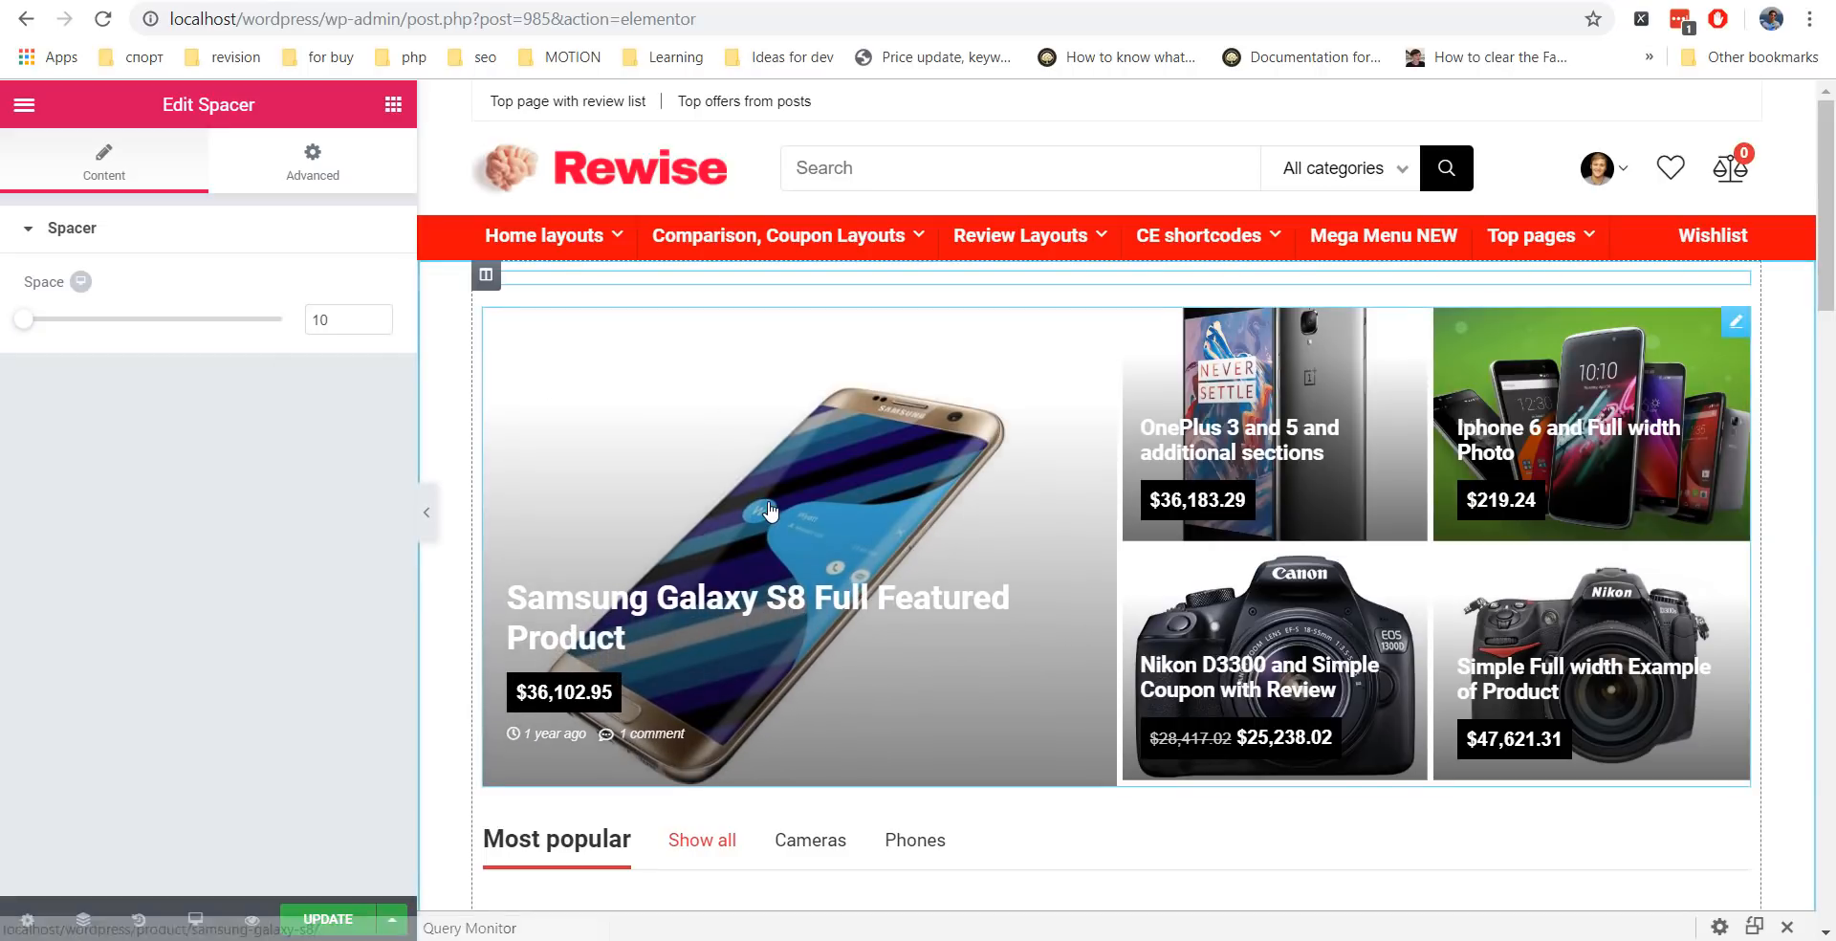
scroll(1473, 514, "down", 1)
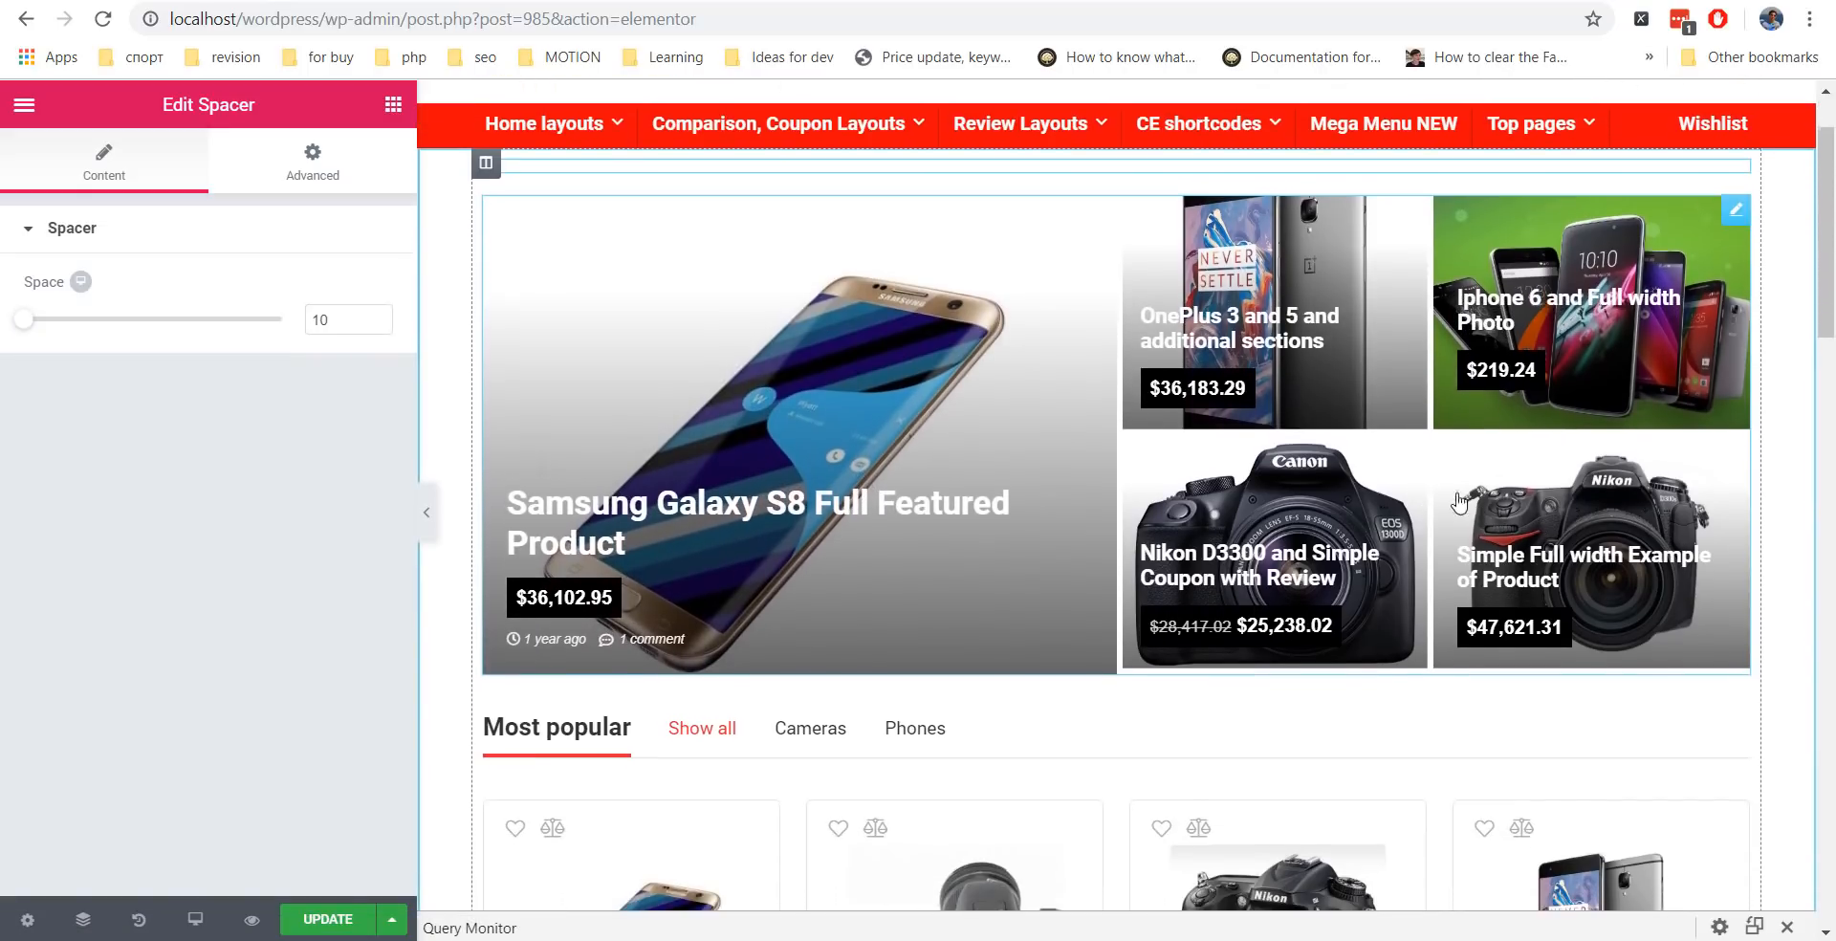
left_click(1056, 309)
scroll(1811, 578, "up", 1)
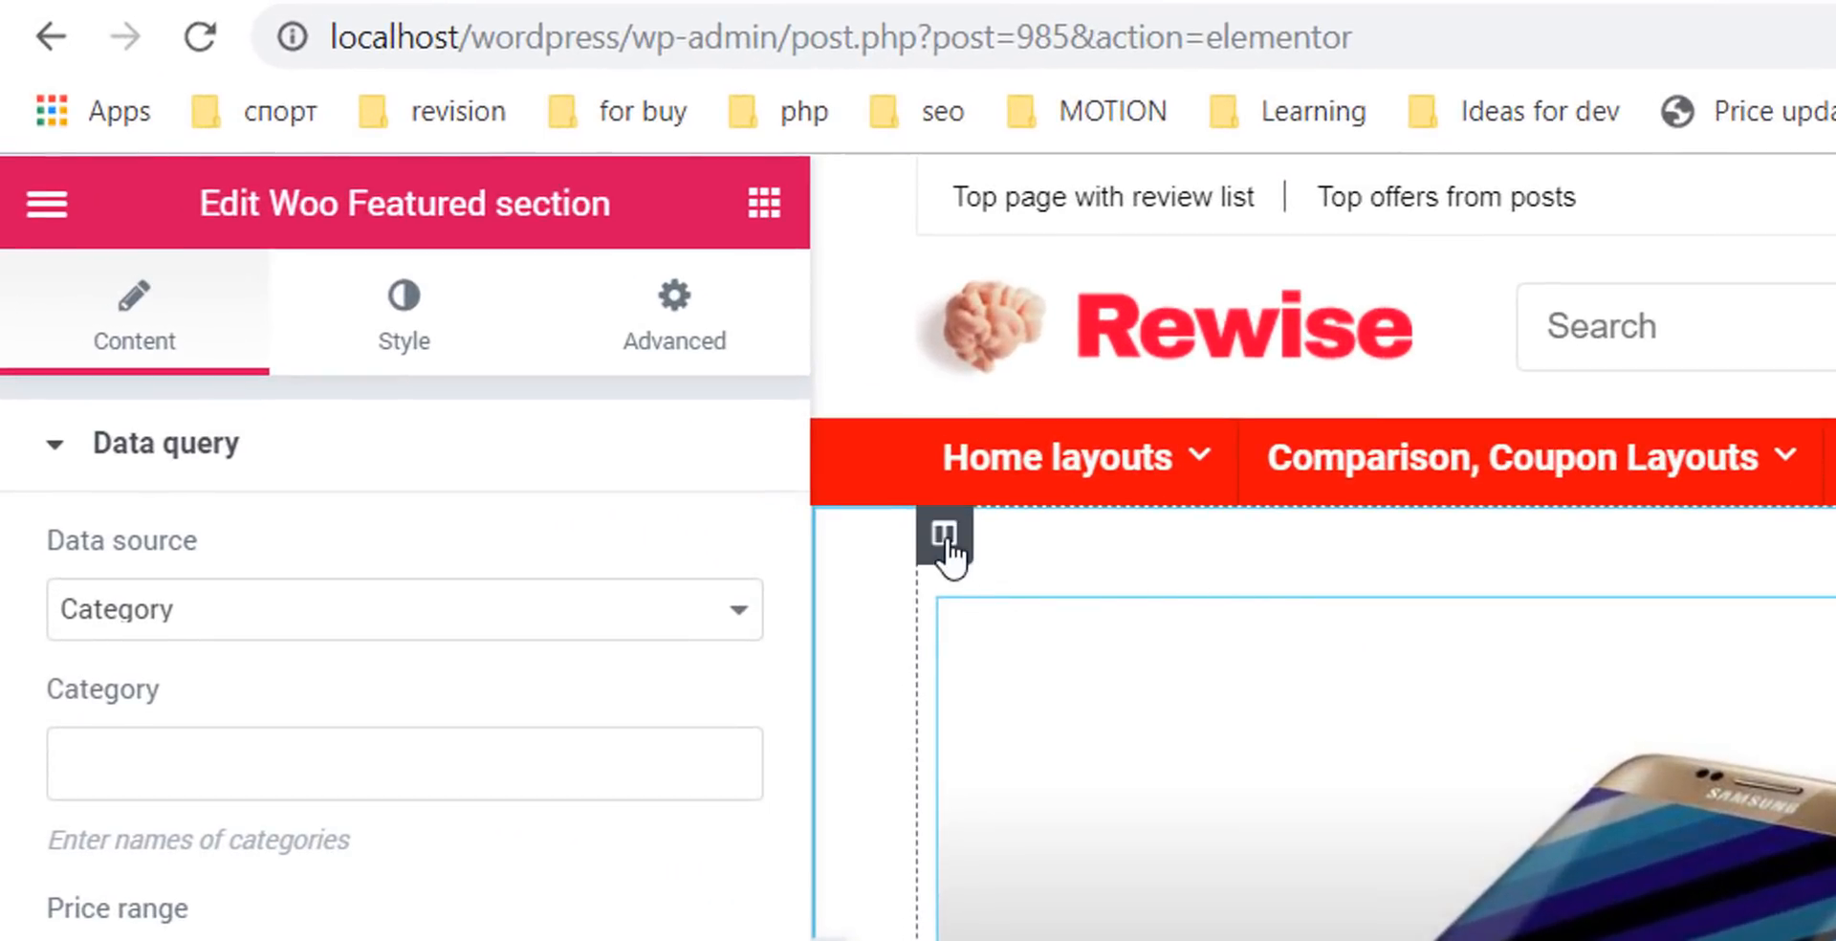
Give the featured column 0 padding on all sides, keeping default widget spacing of 20.
left_click(945, 541)
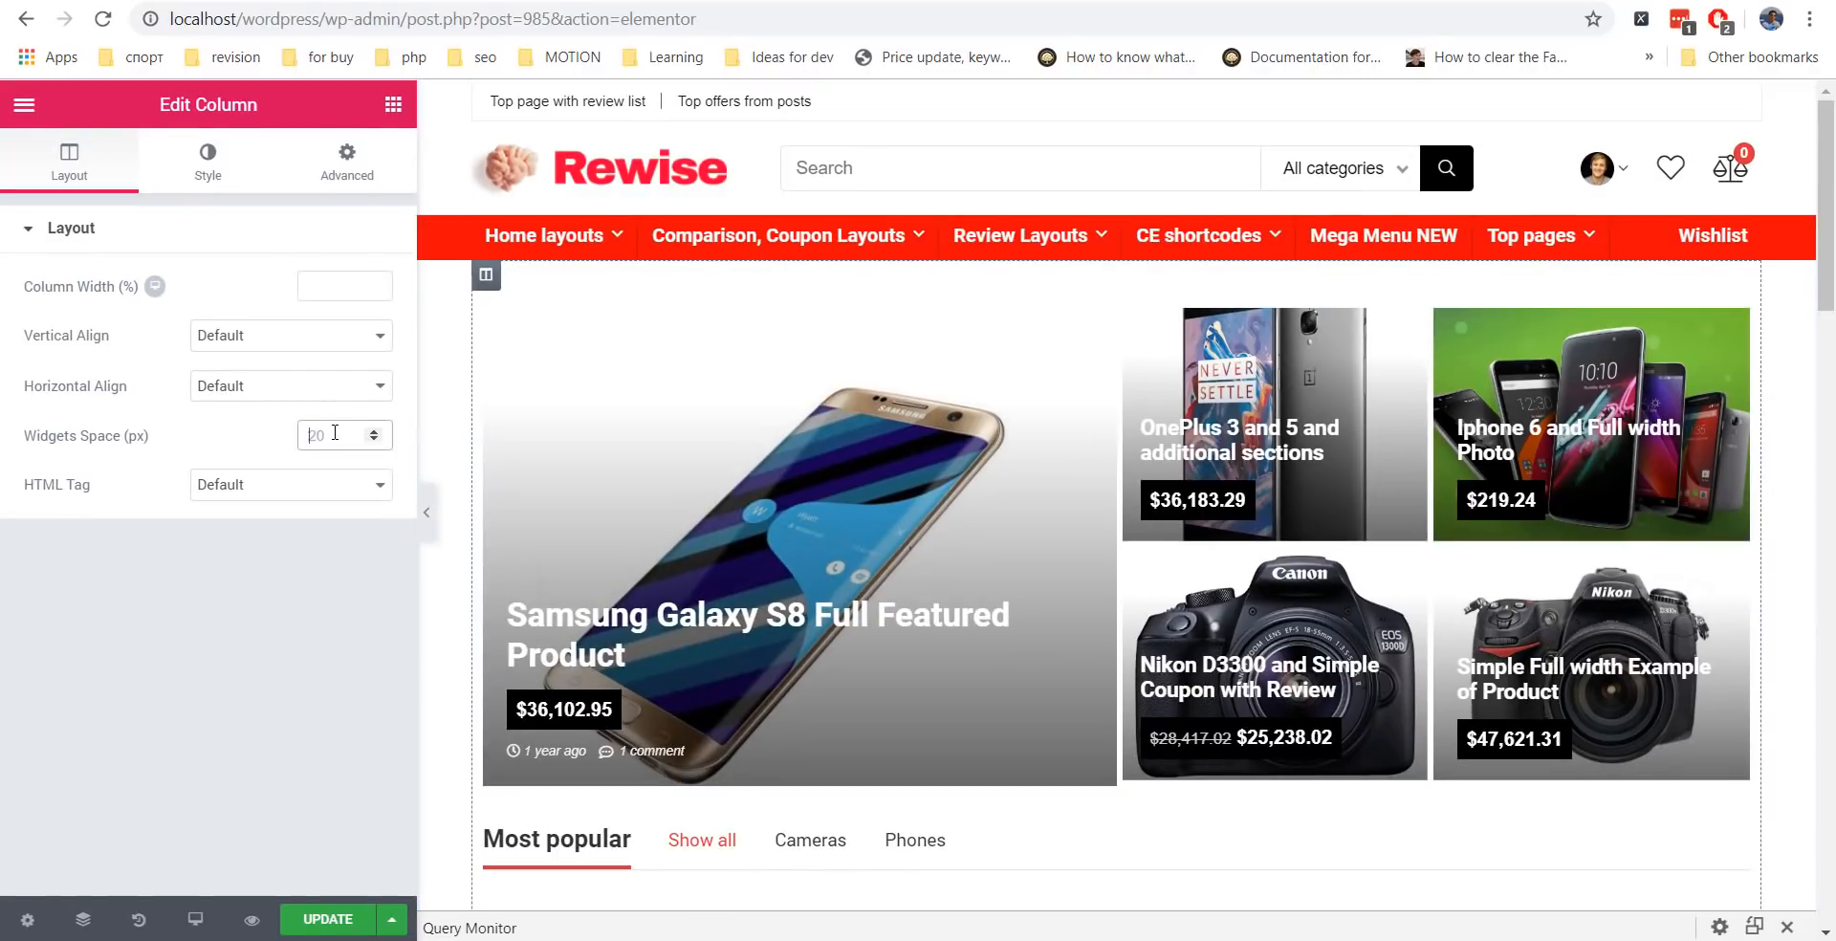
type("0")
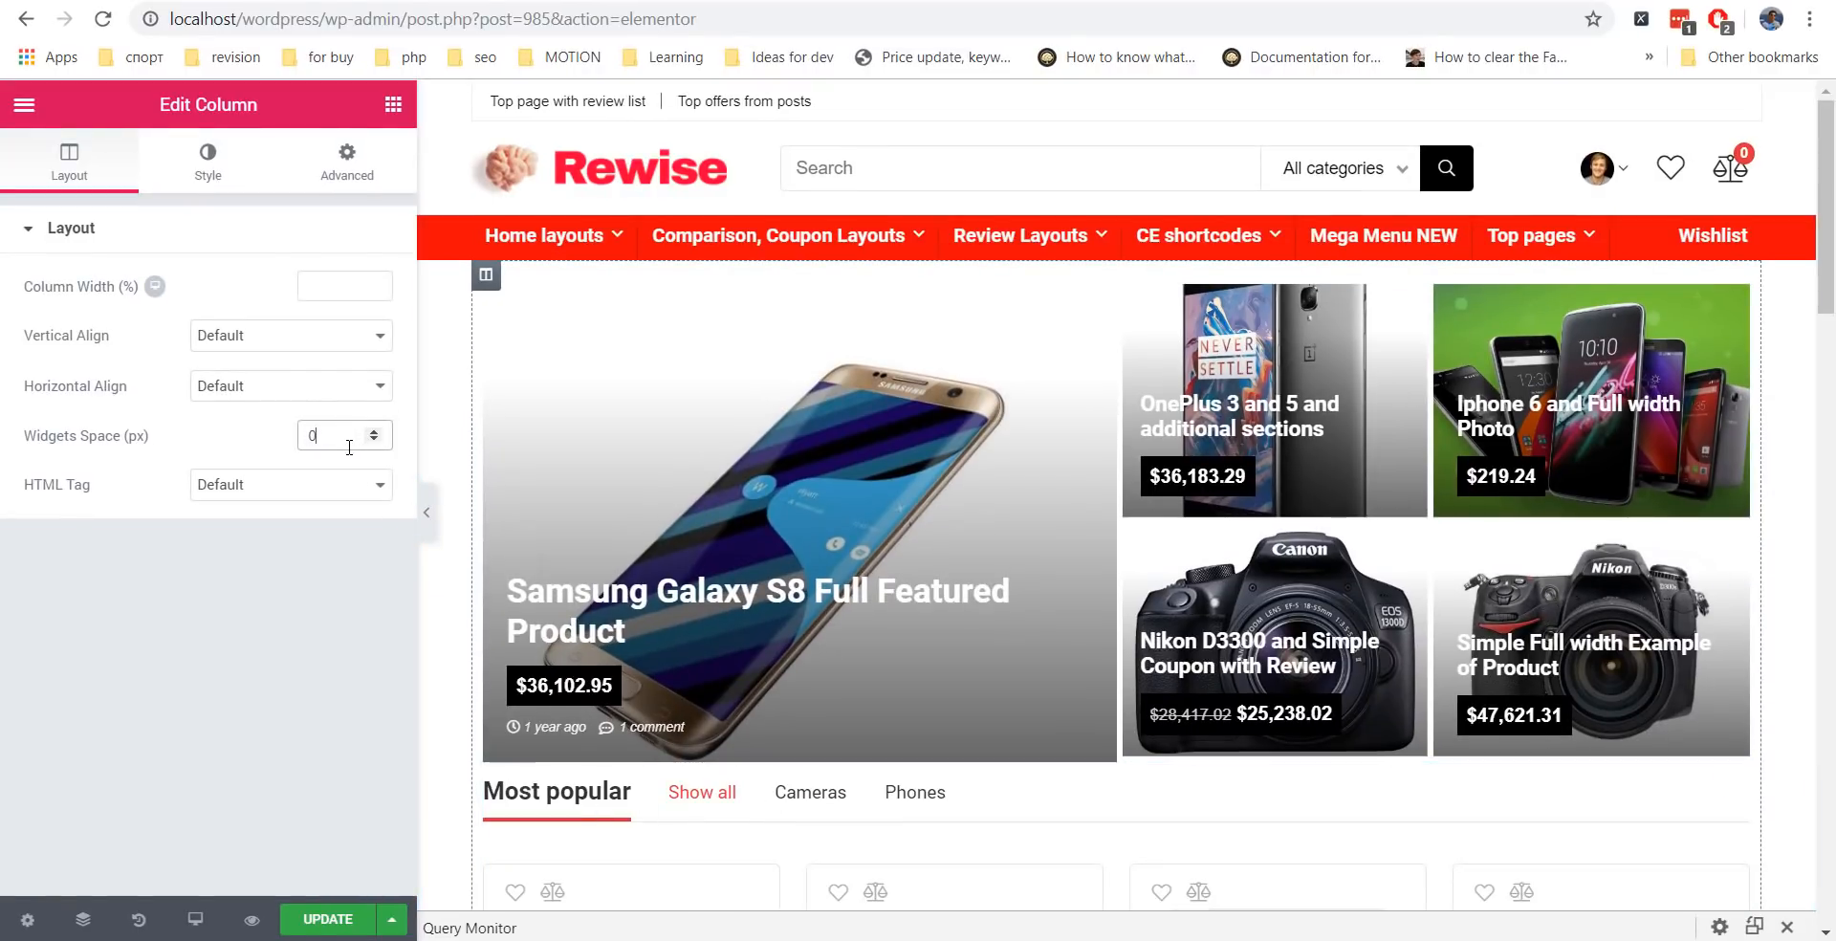
key("BackSpace")
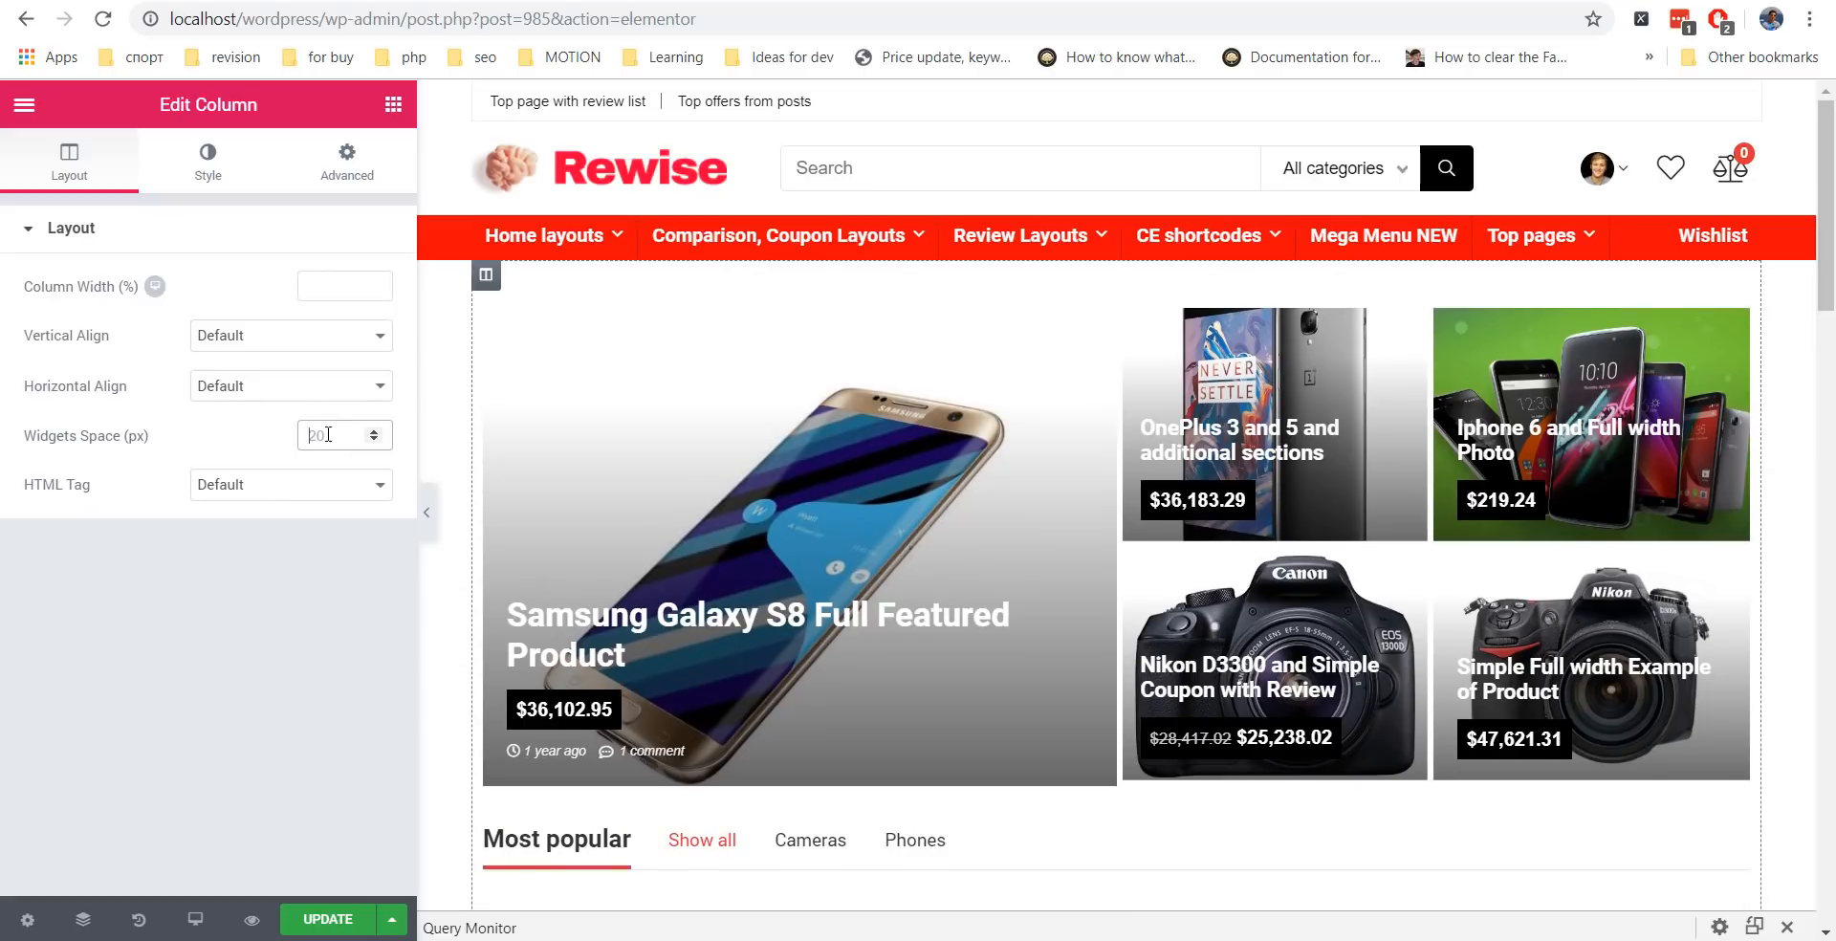
left_click(336, 169)
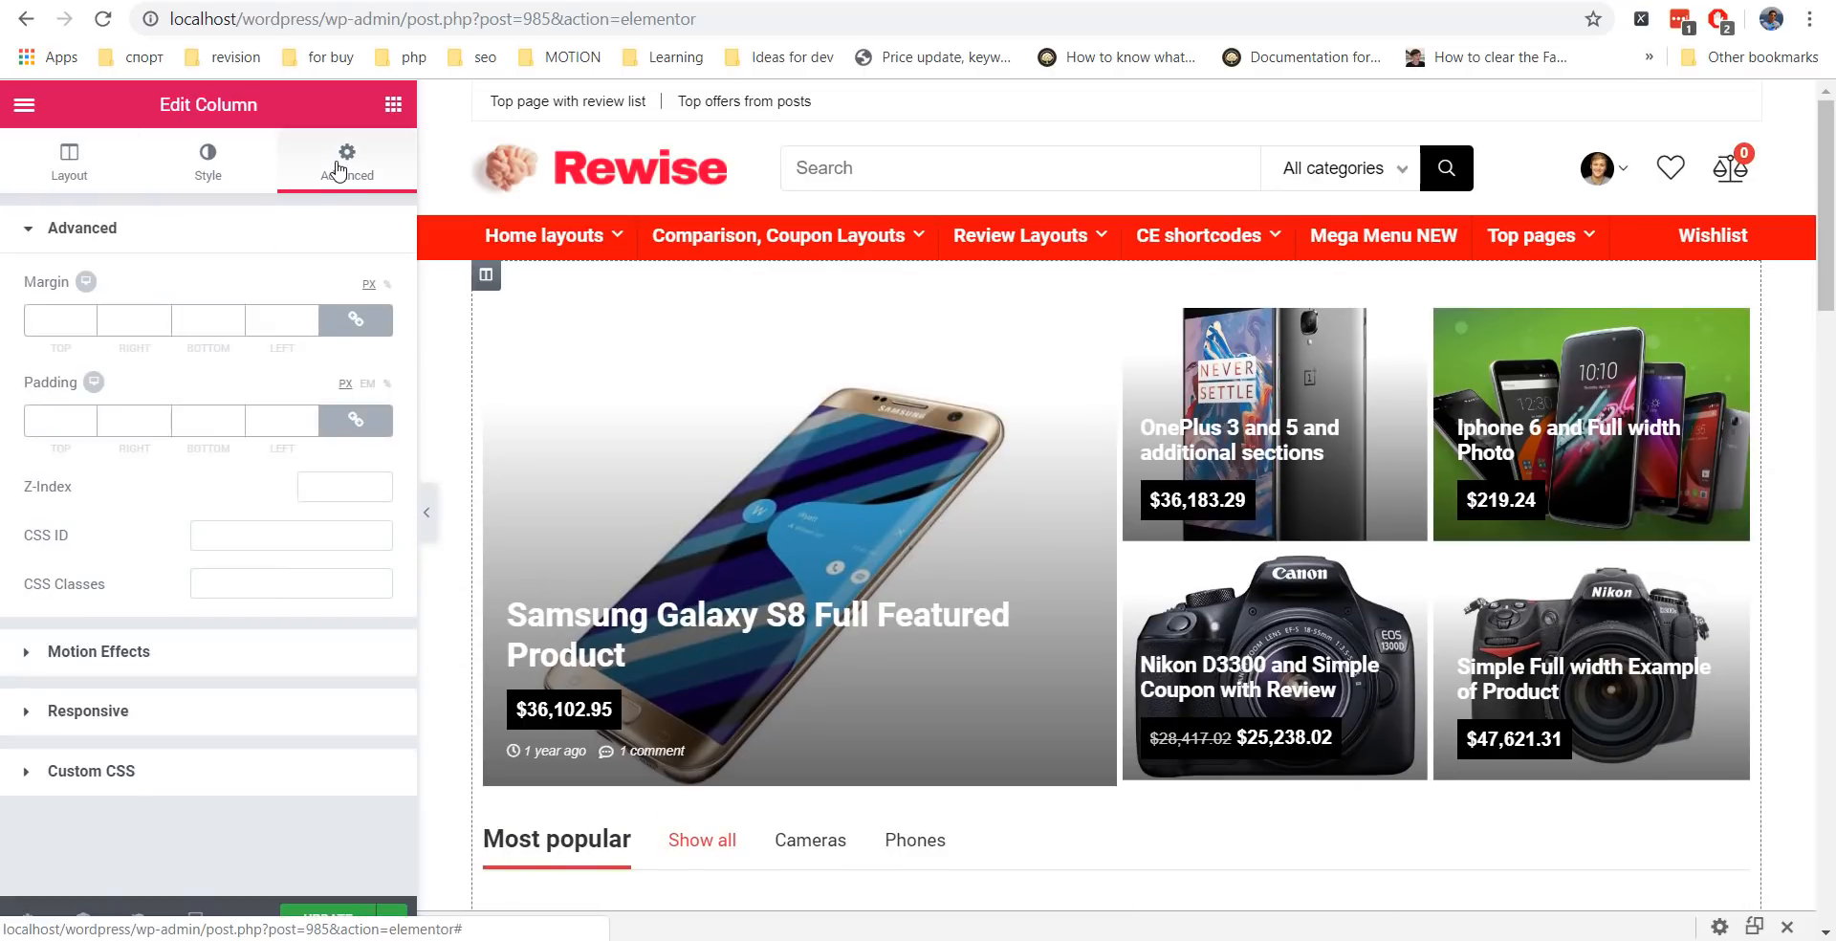
left_click(277, 421)
type("0")
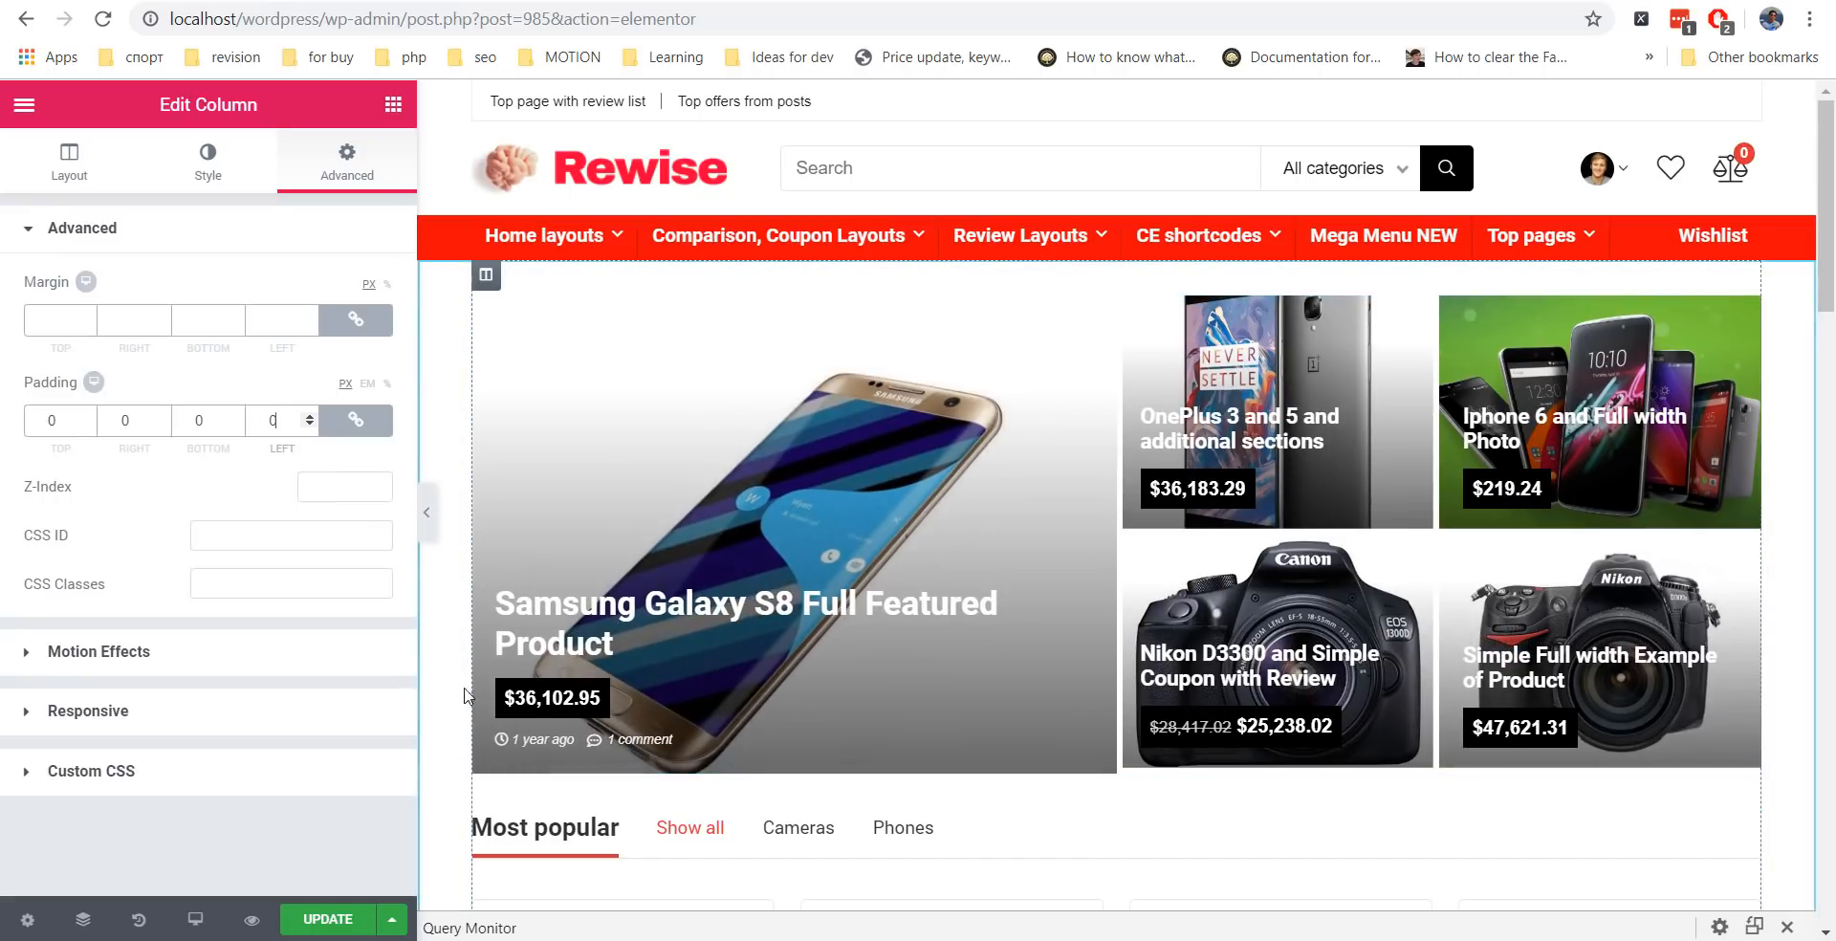
left_click(1779, 804)
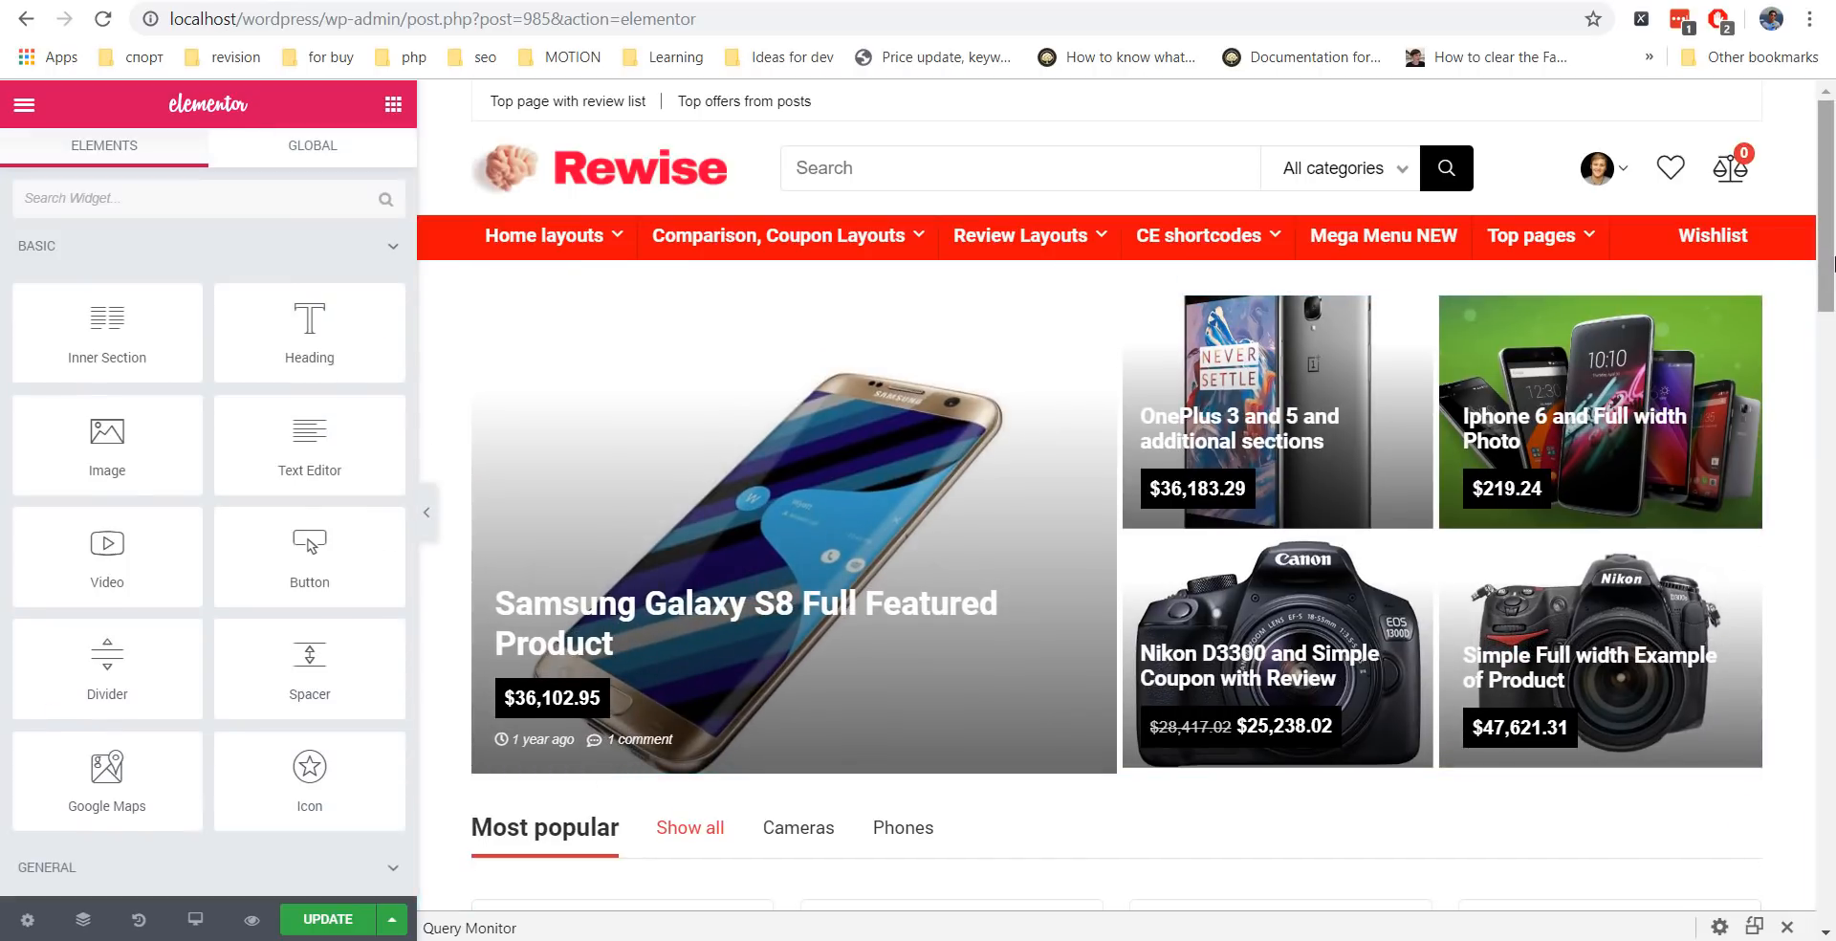
Insert the We Build Websites library block into the empty section below the product grids.
left_click_drag(1833, 245, 1834, 586)
scroll(1262, 402, "down", 10)
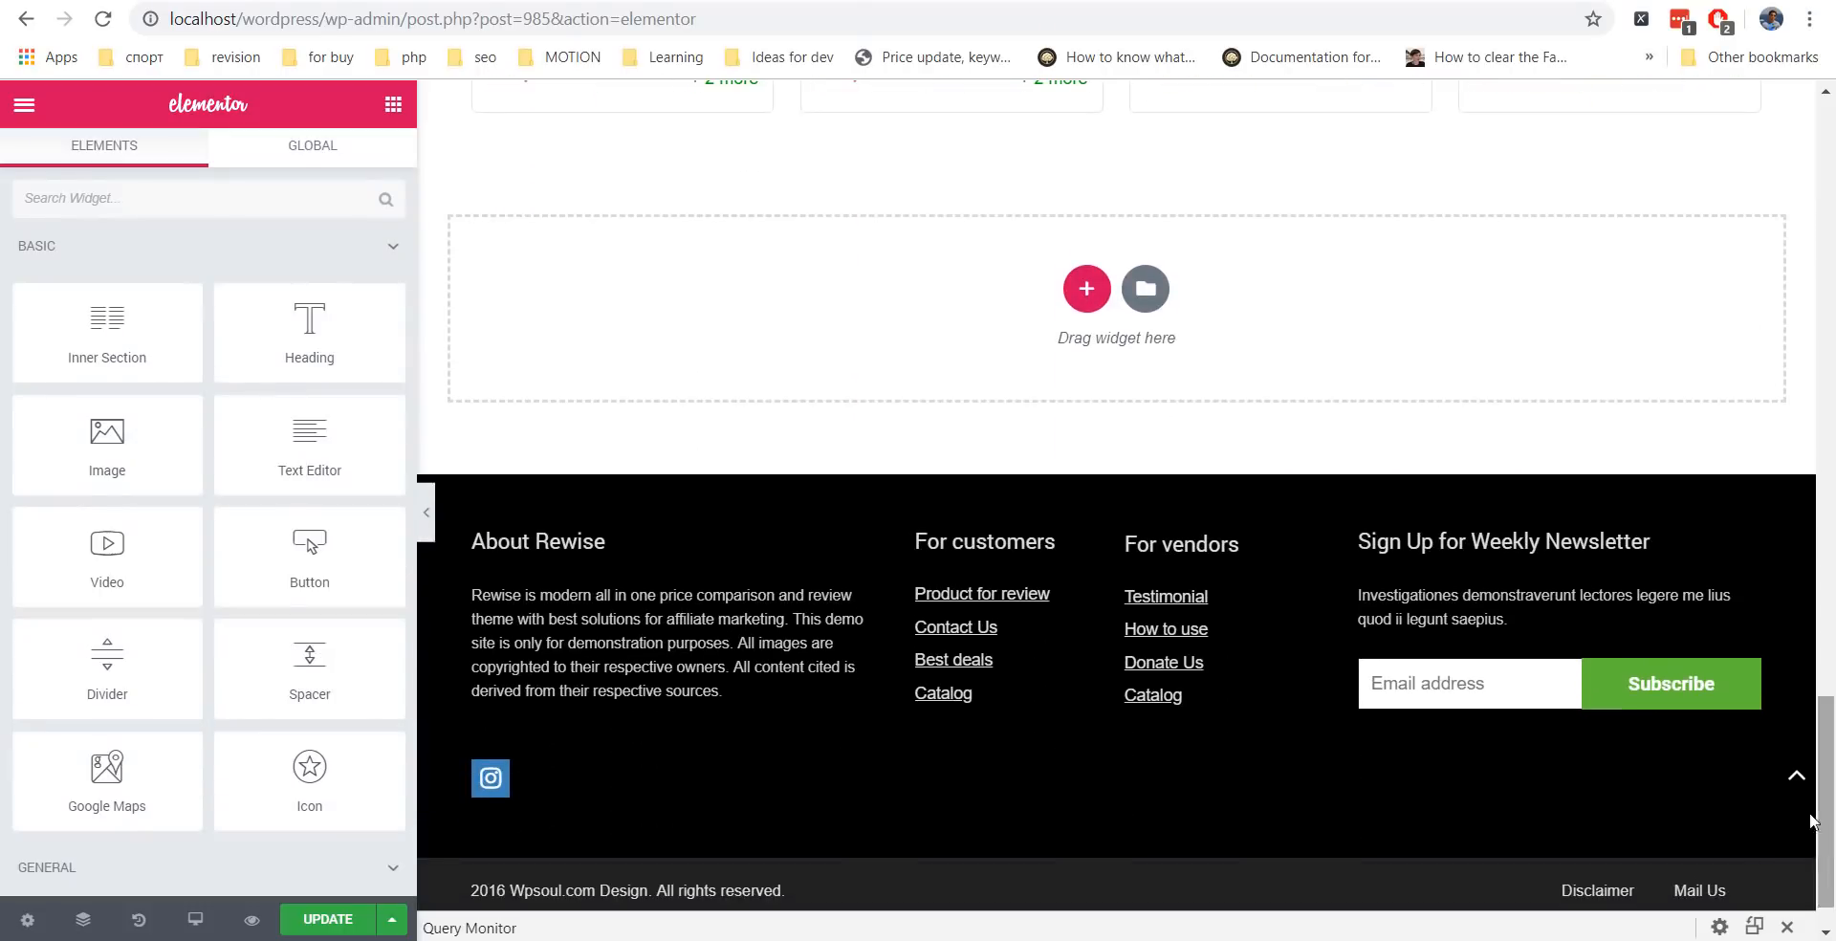
left_click(1145, 289)
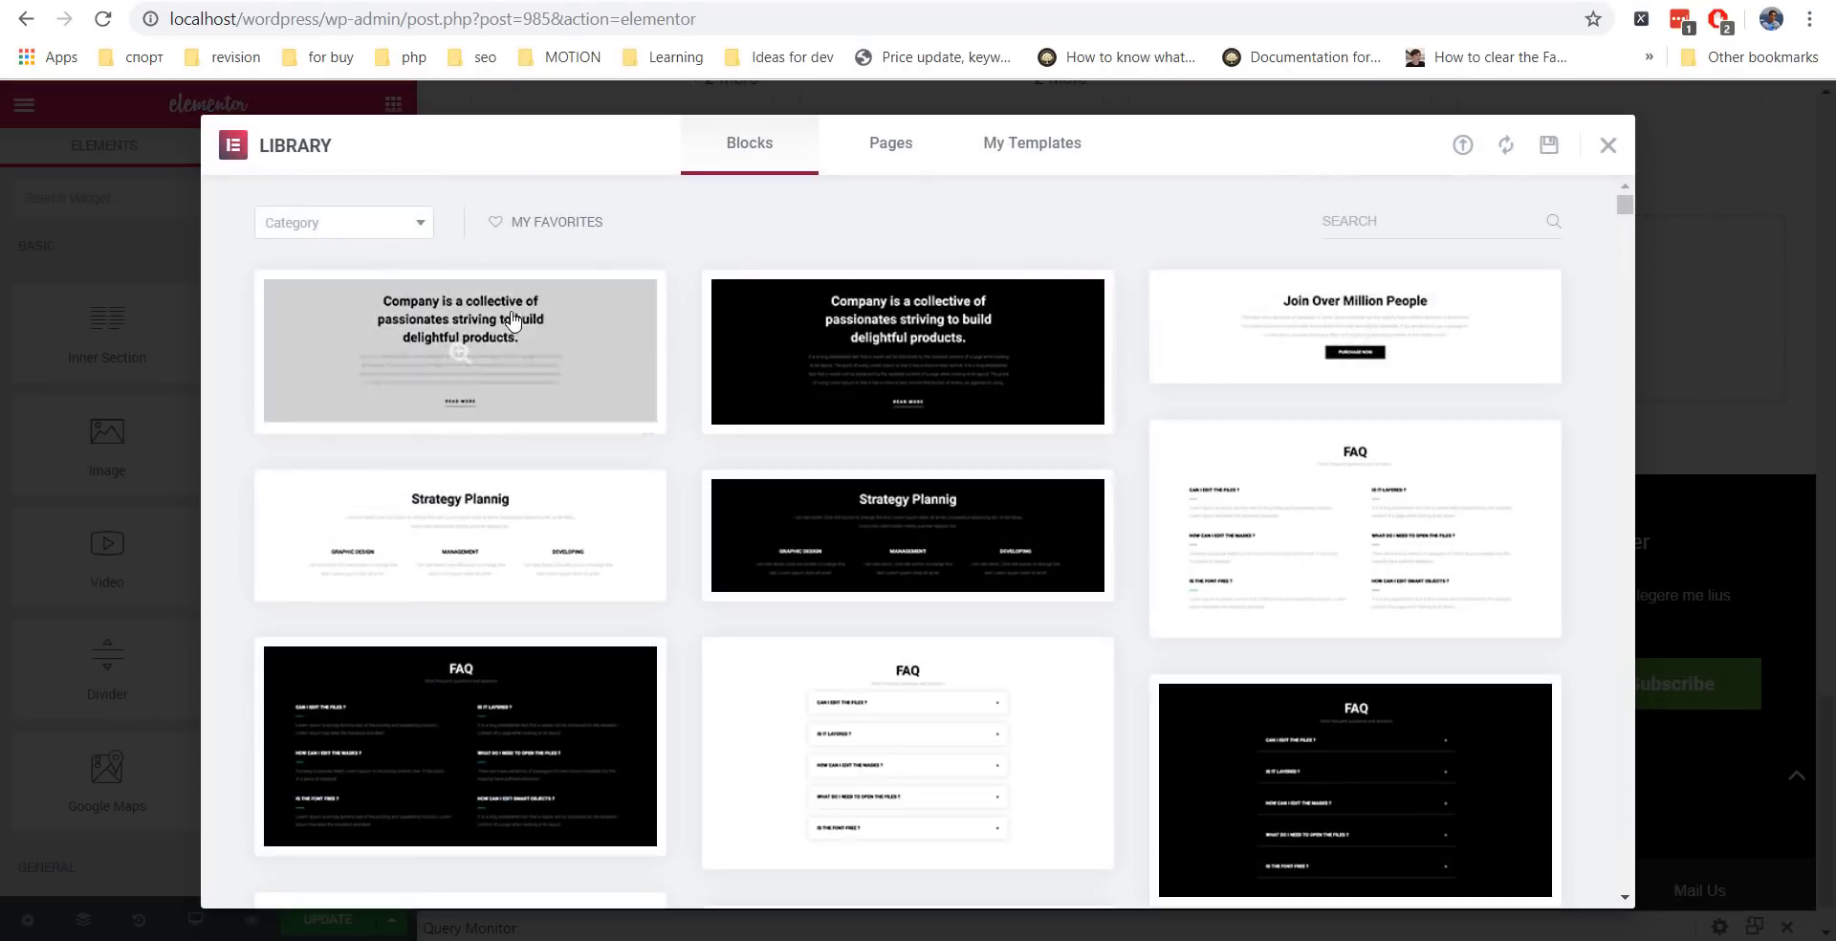
left_click(890, 158)
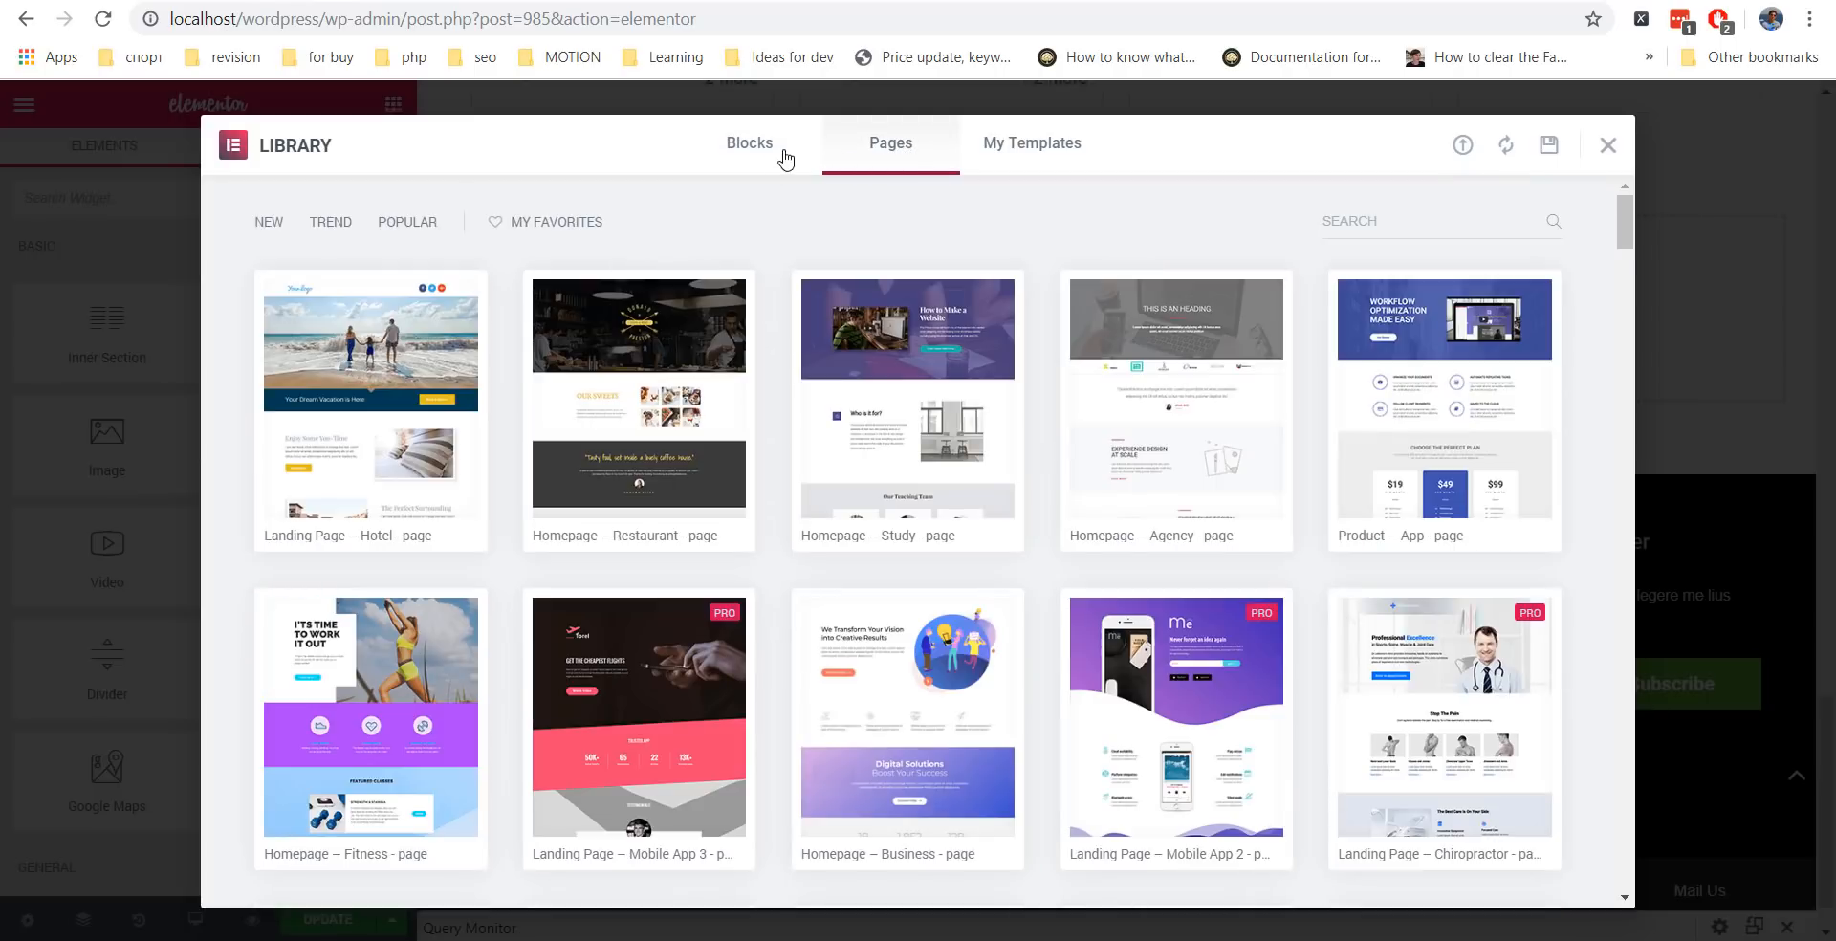
left_click(746, 157)
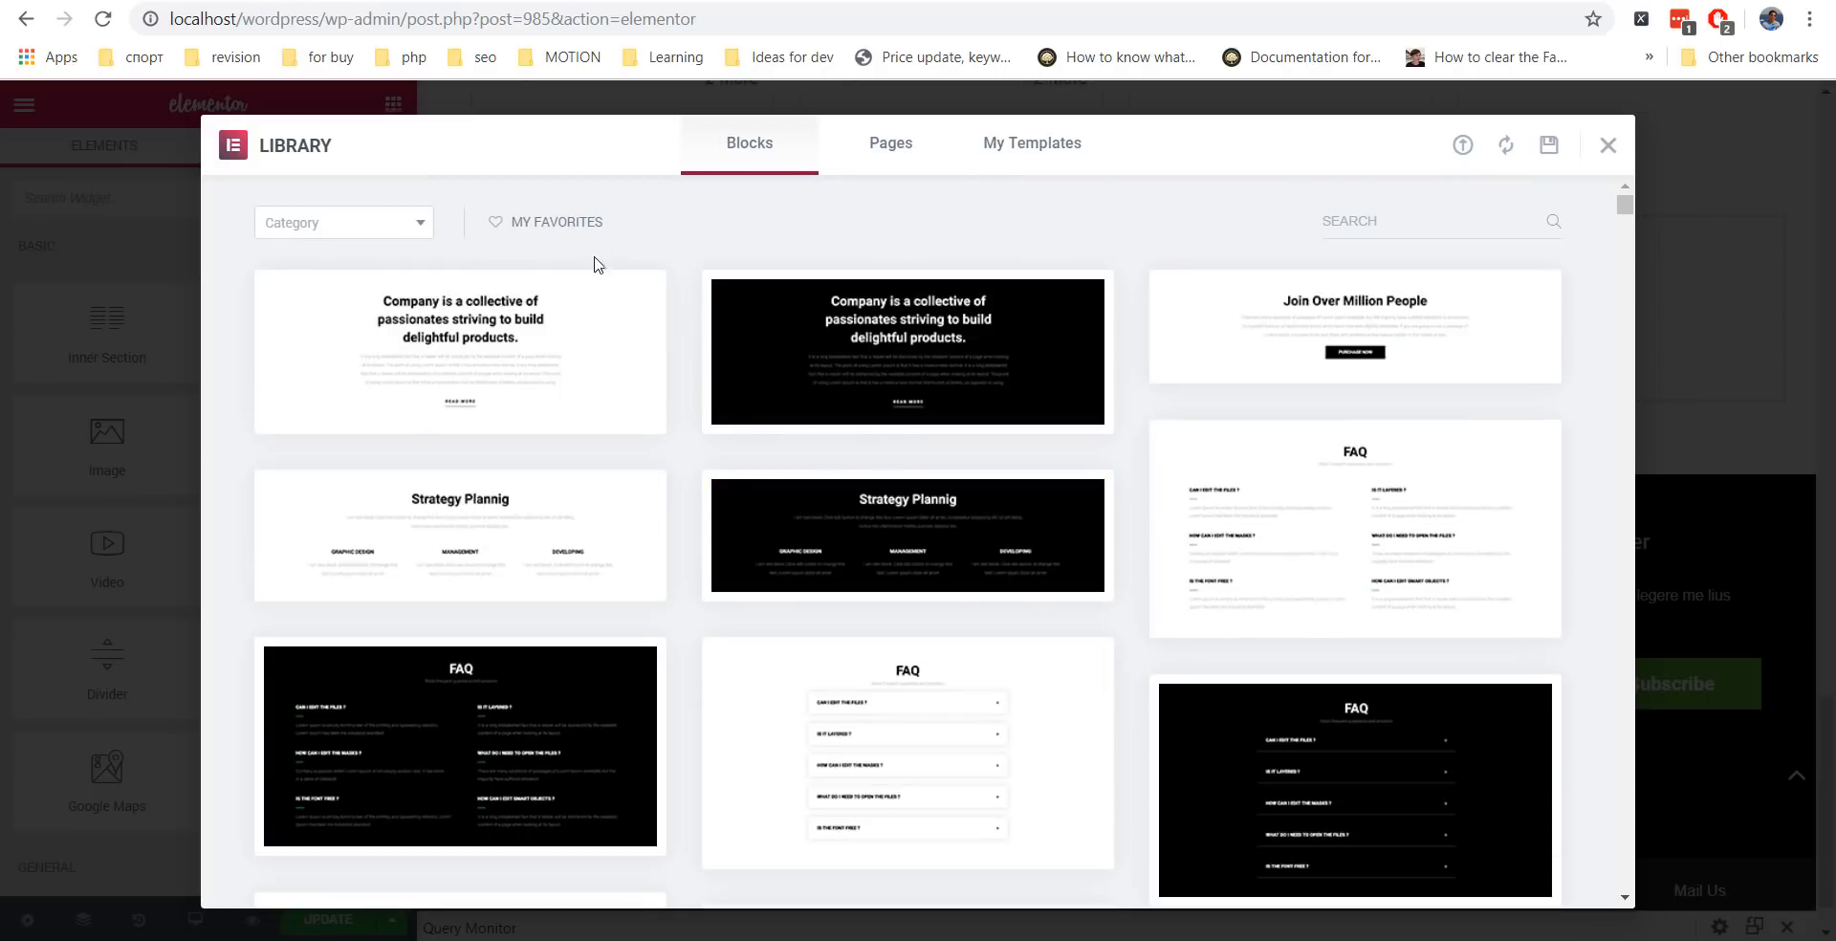
scroll(897, 402, "down", 1)
scroll(897, 401, "down", 18)
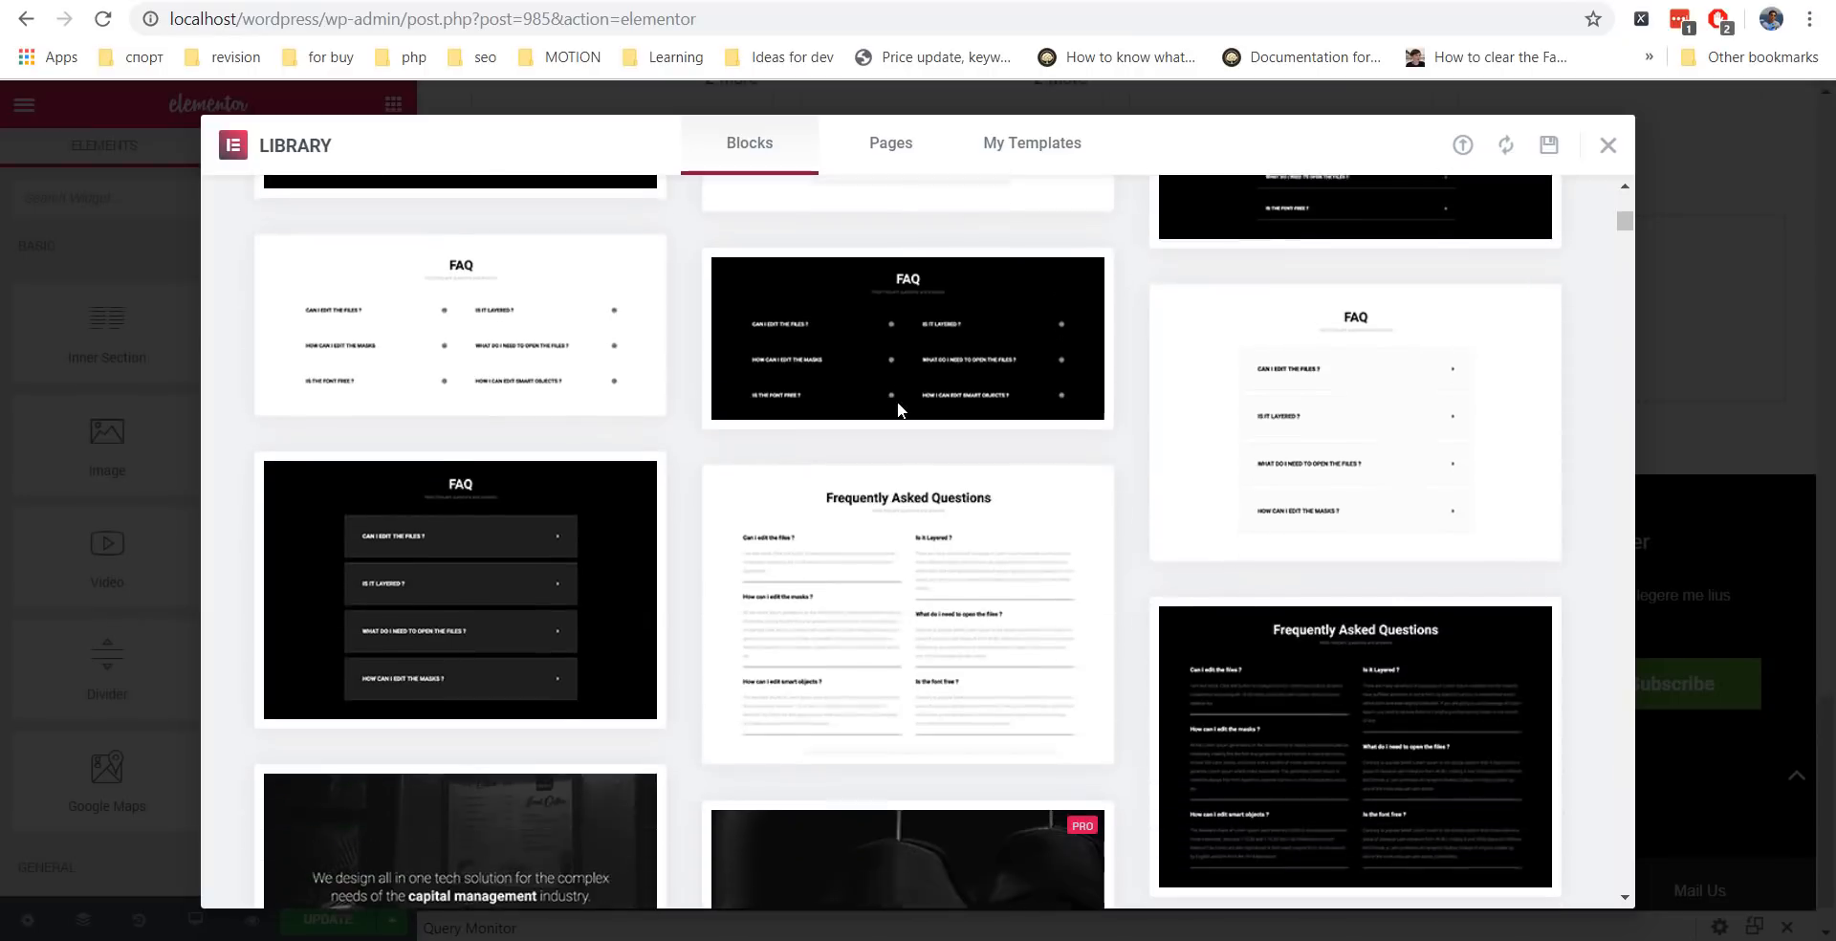
scroll(816, 442, "up", 1)
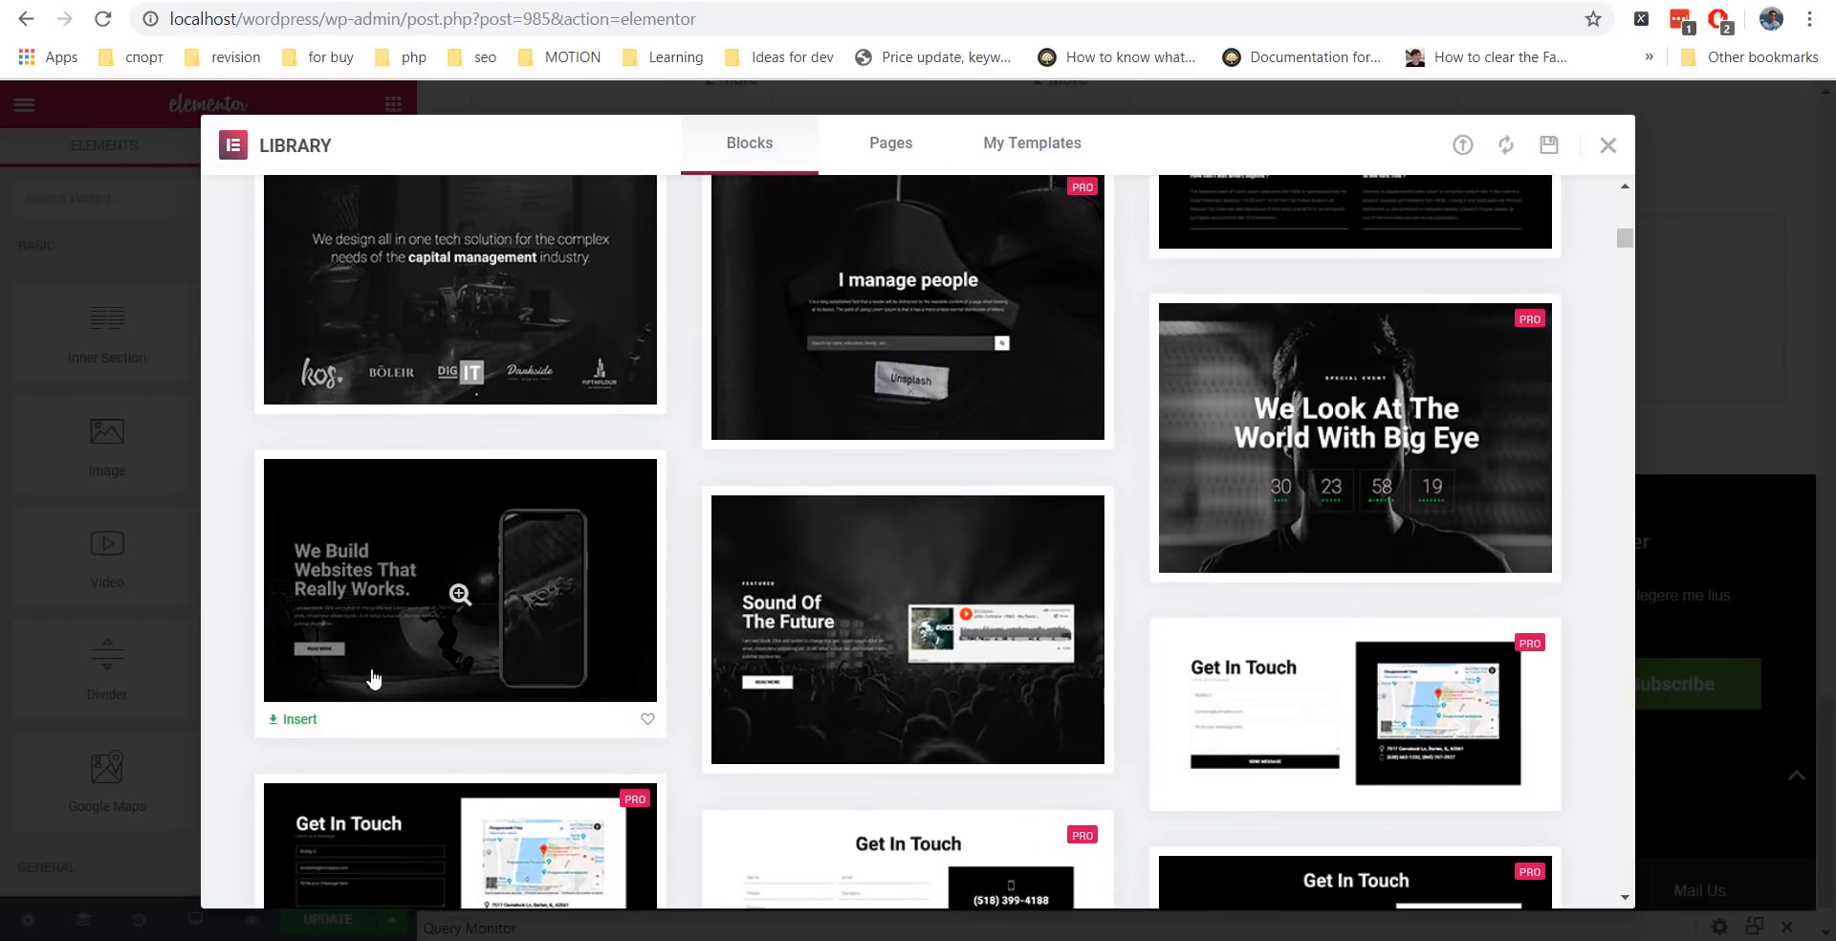
left_click(299, 719)
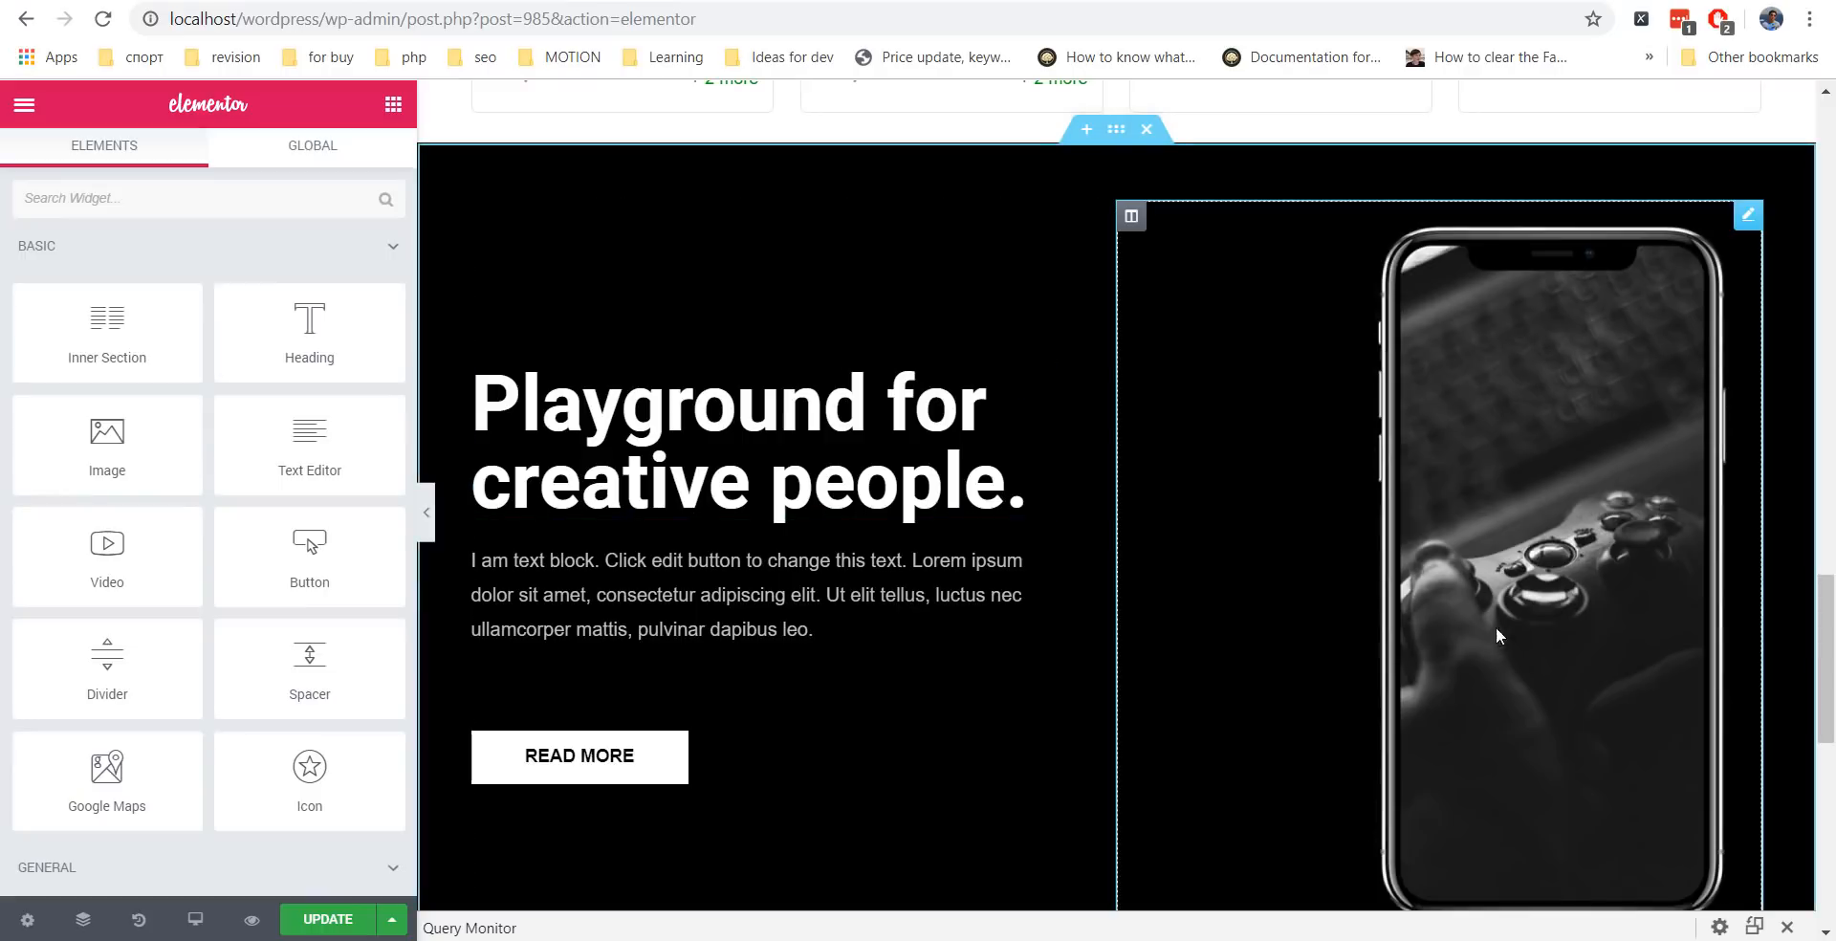
Move the 'Playground for creative people.' section to the top in Navigator and update the page.
scroll(1311, 475, "down", 4)
scroll(1087, 536, "up", 4)
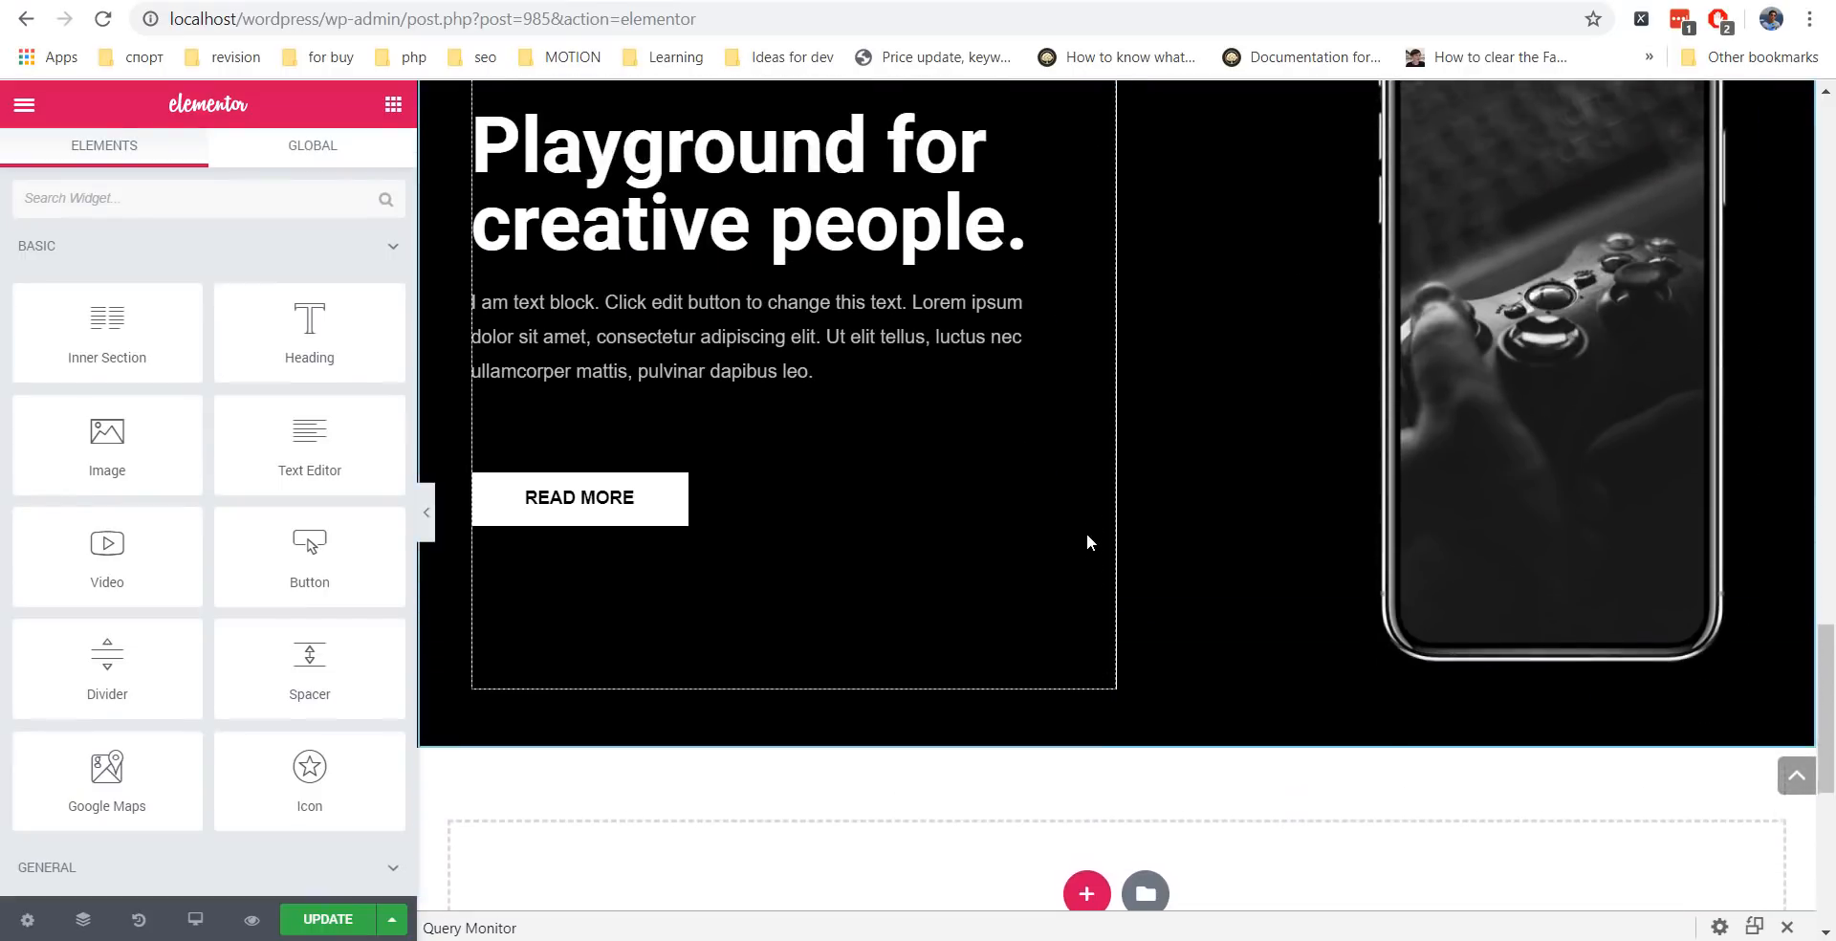
scroll(1183, 542, "up", 10)
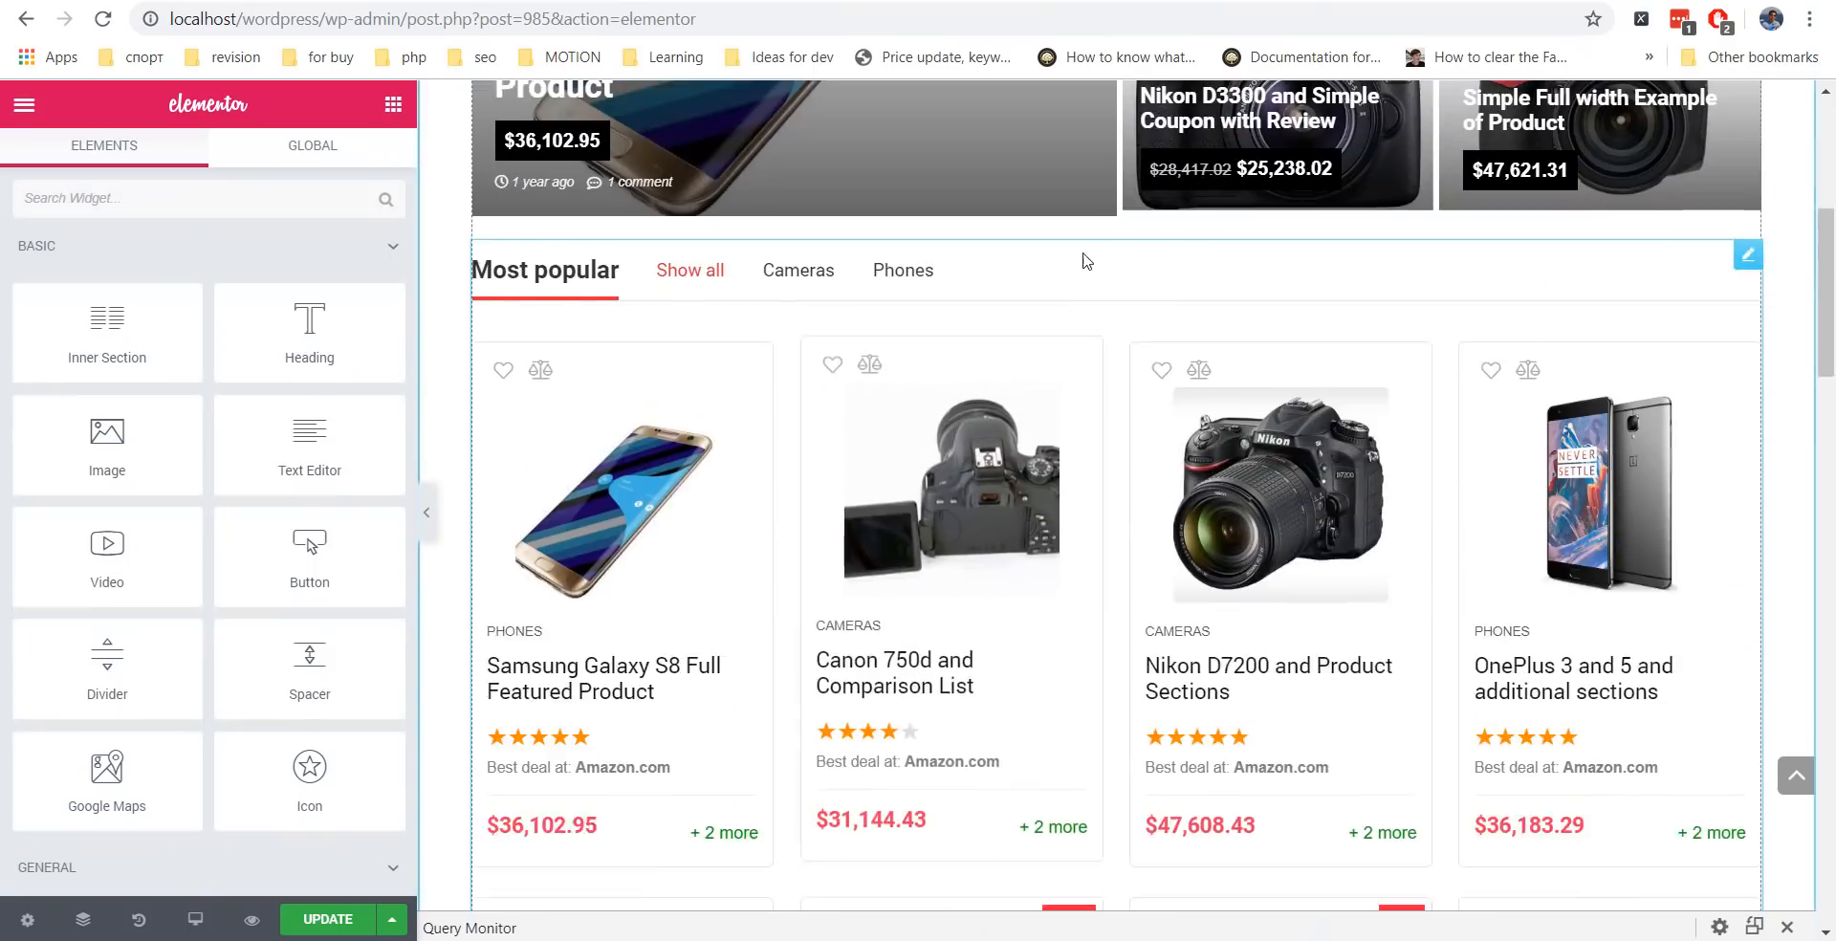
scroll(1098, 314, "down", 15)
scroll(1096, 370, "up", 7)
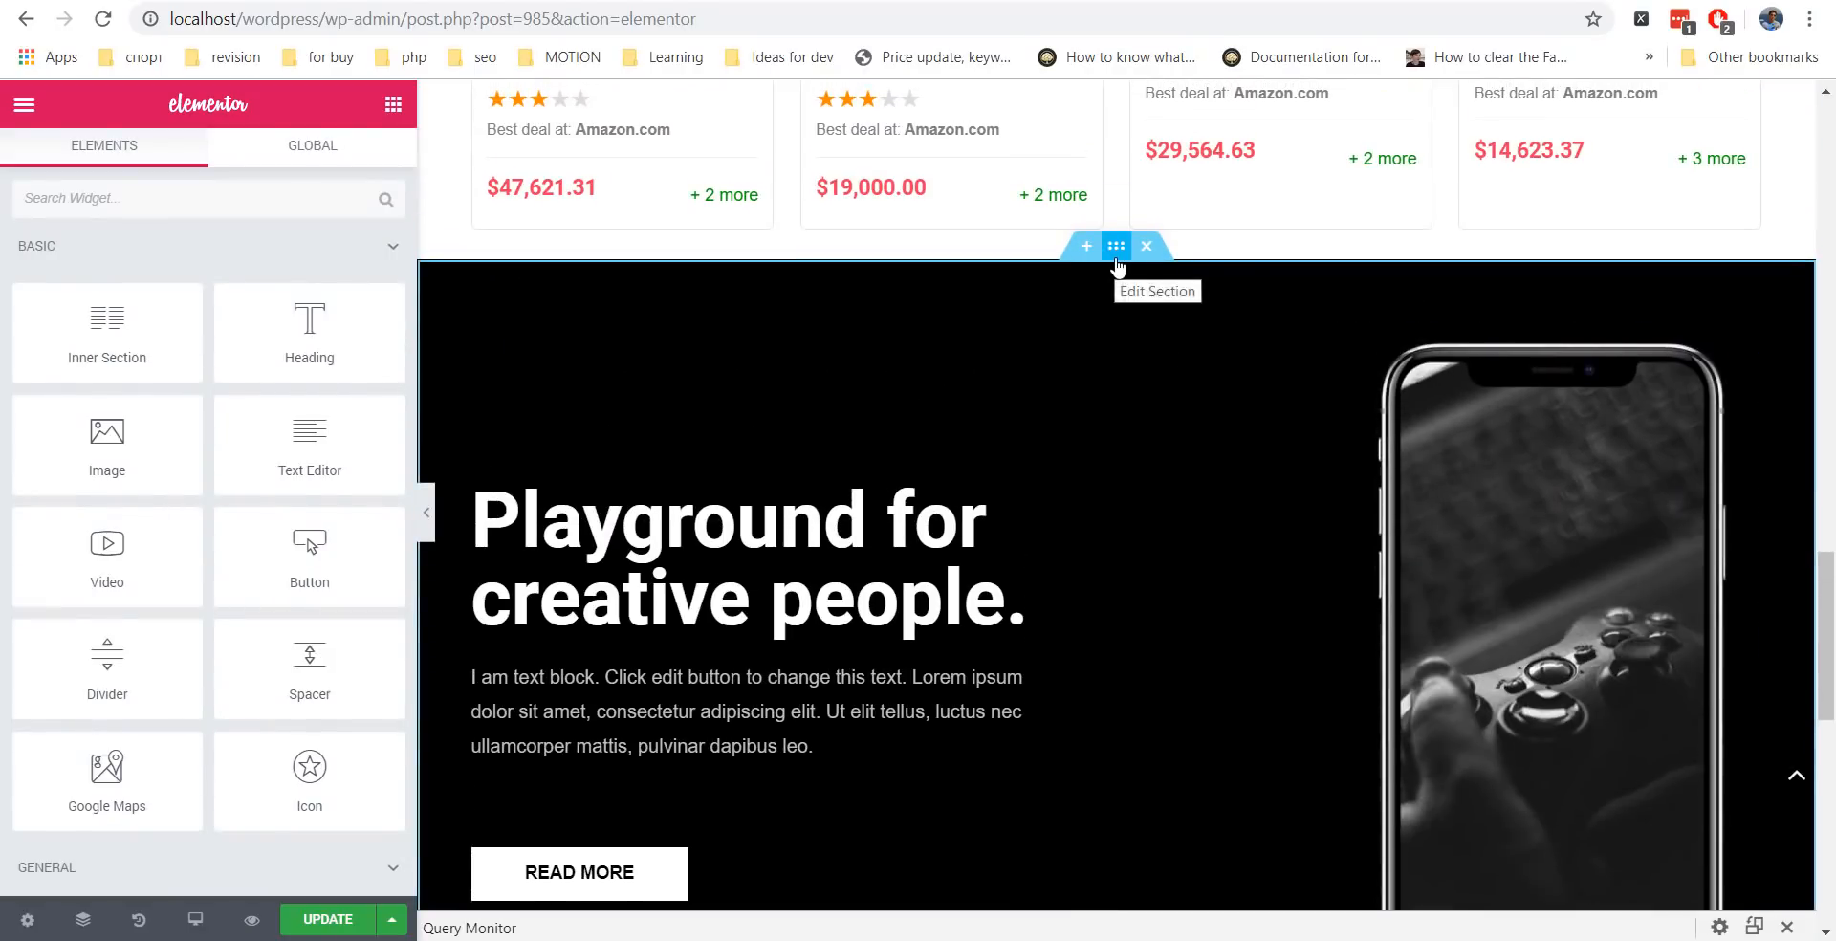
right_click(1178, 283)
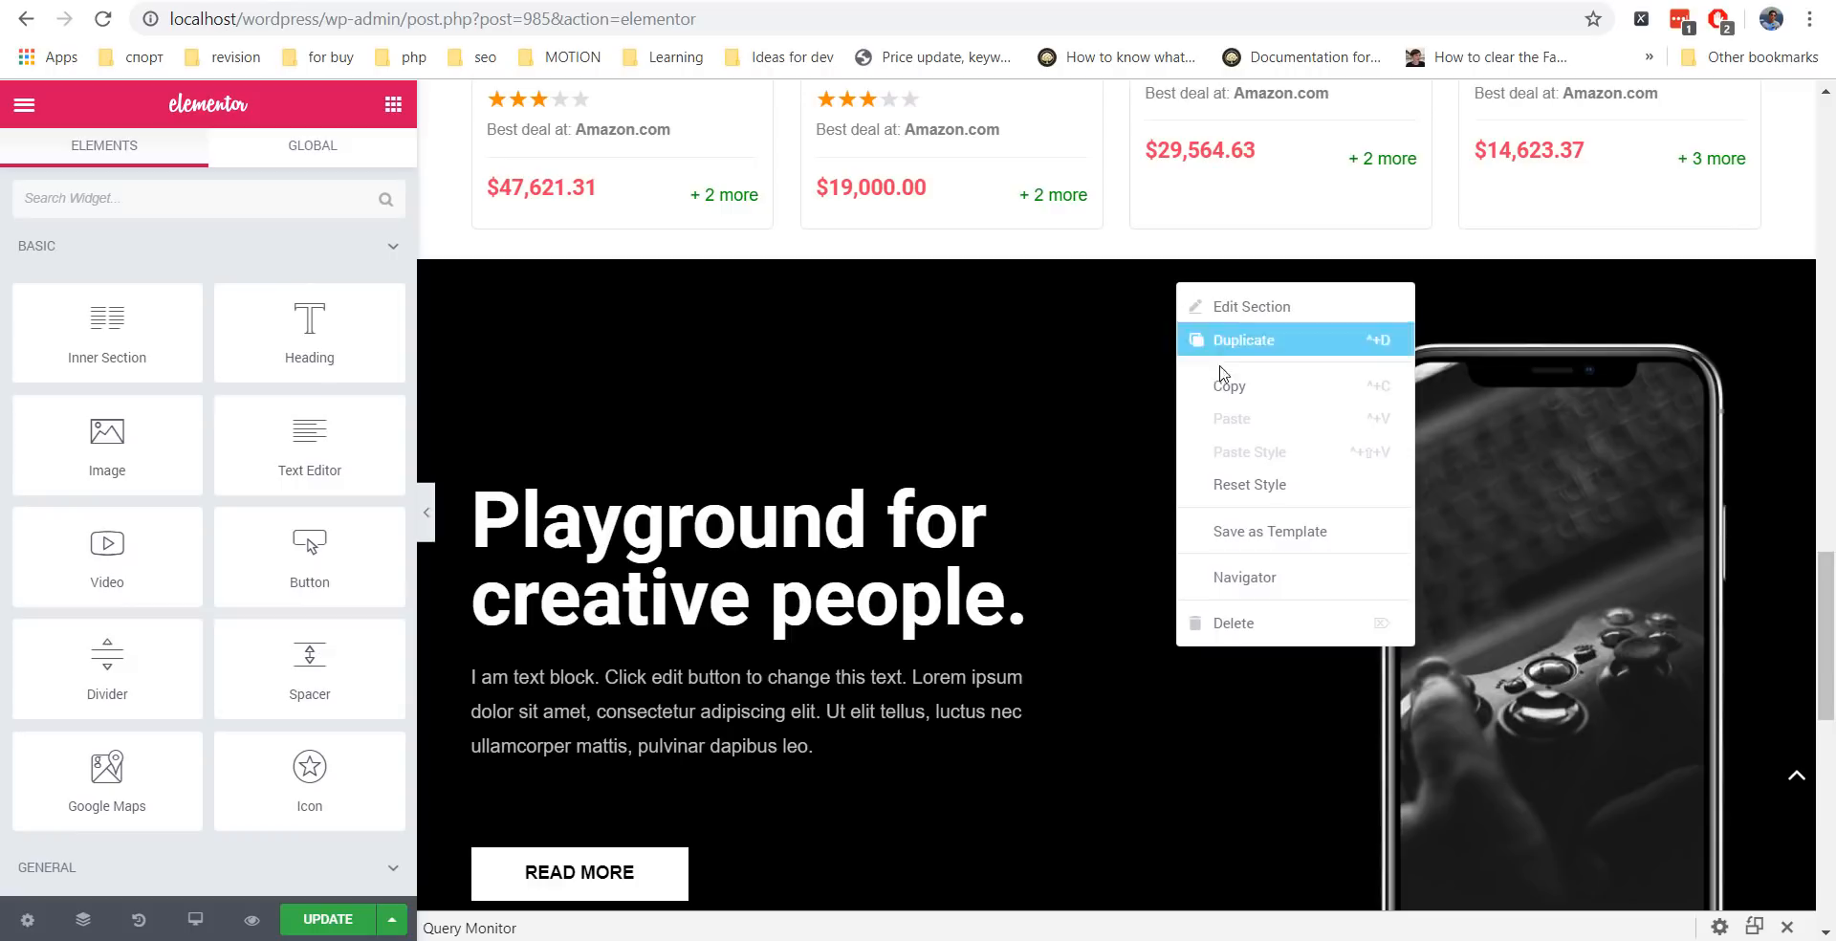
left_click(1262, 579)
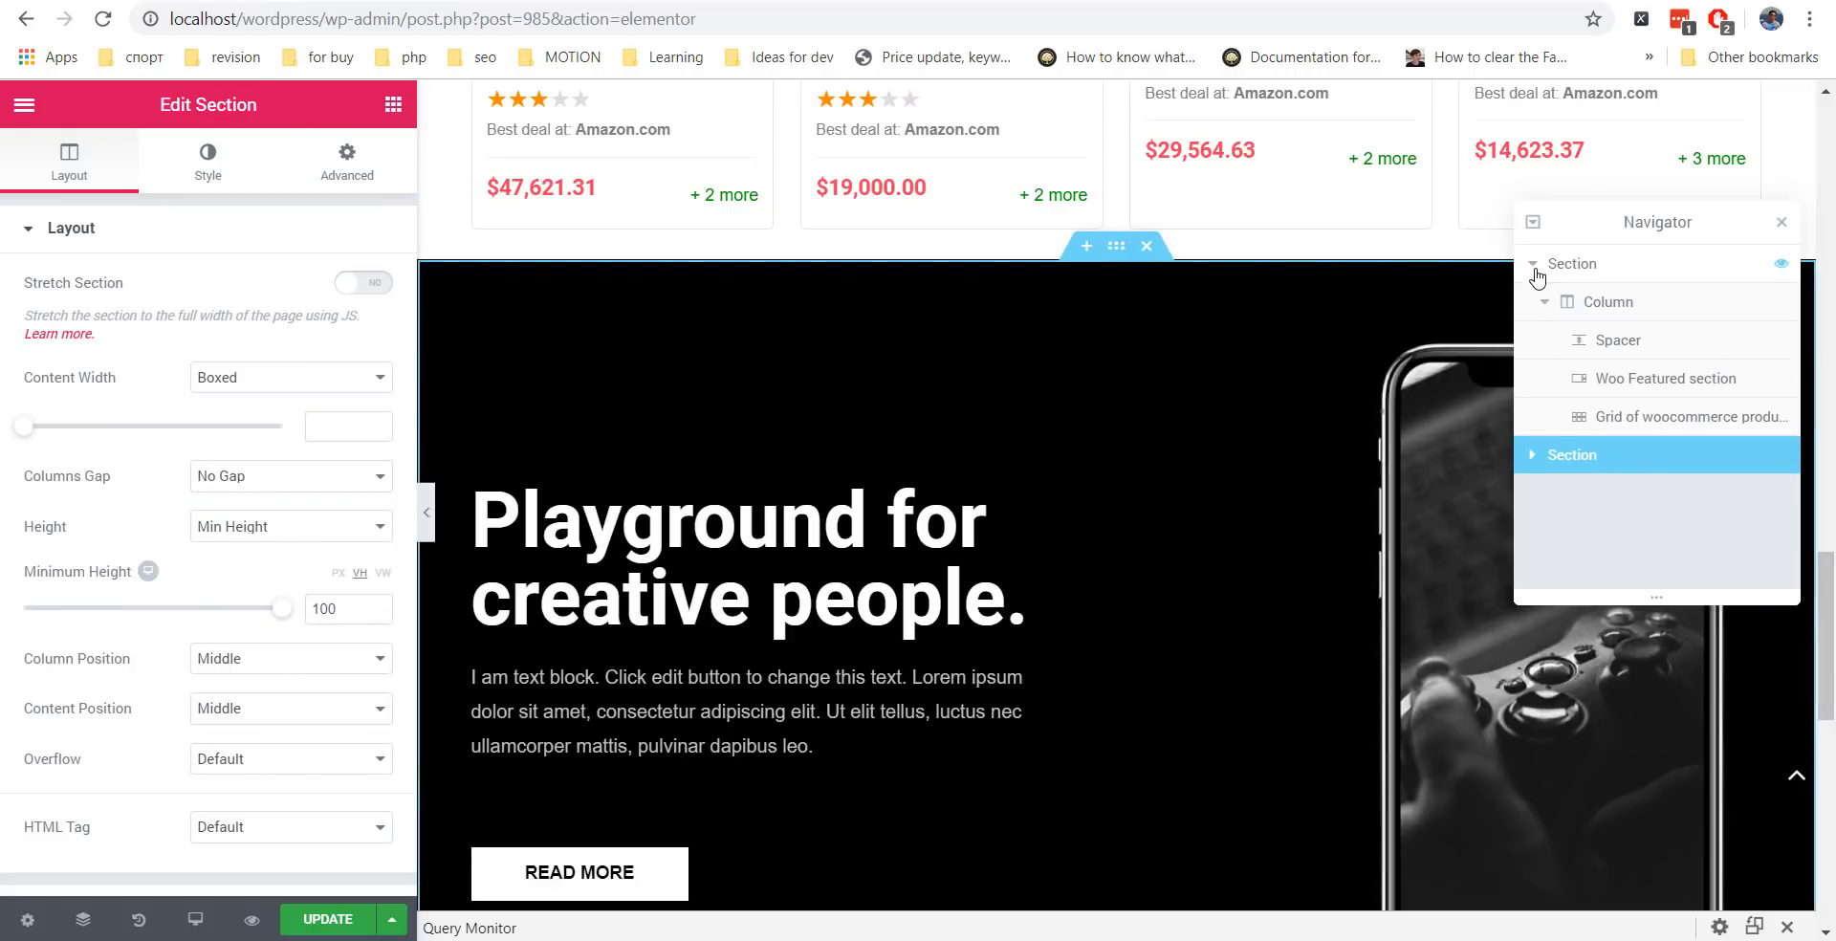
left_click_drag(1589, 461, 1595, 277)
scroll(1295, 386, "up", 20)
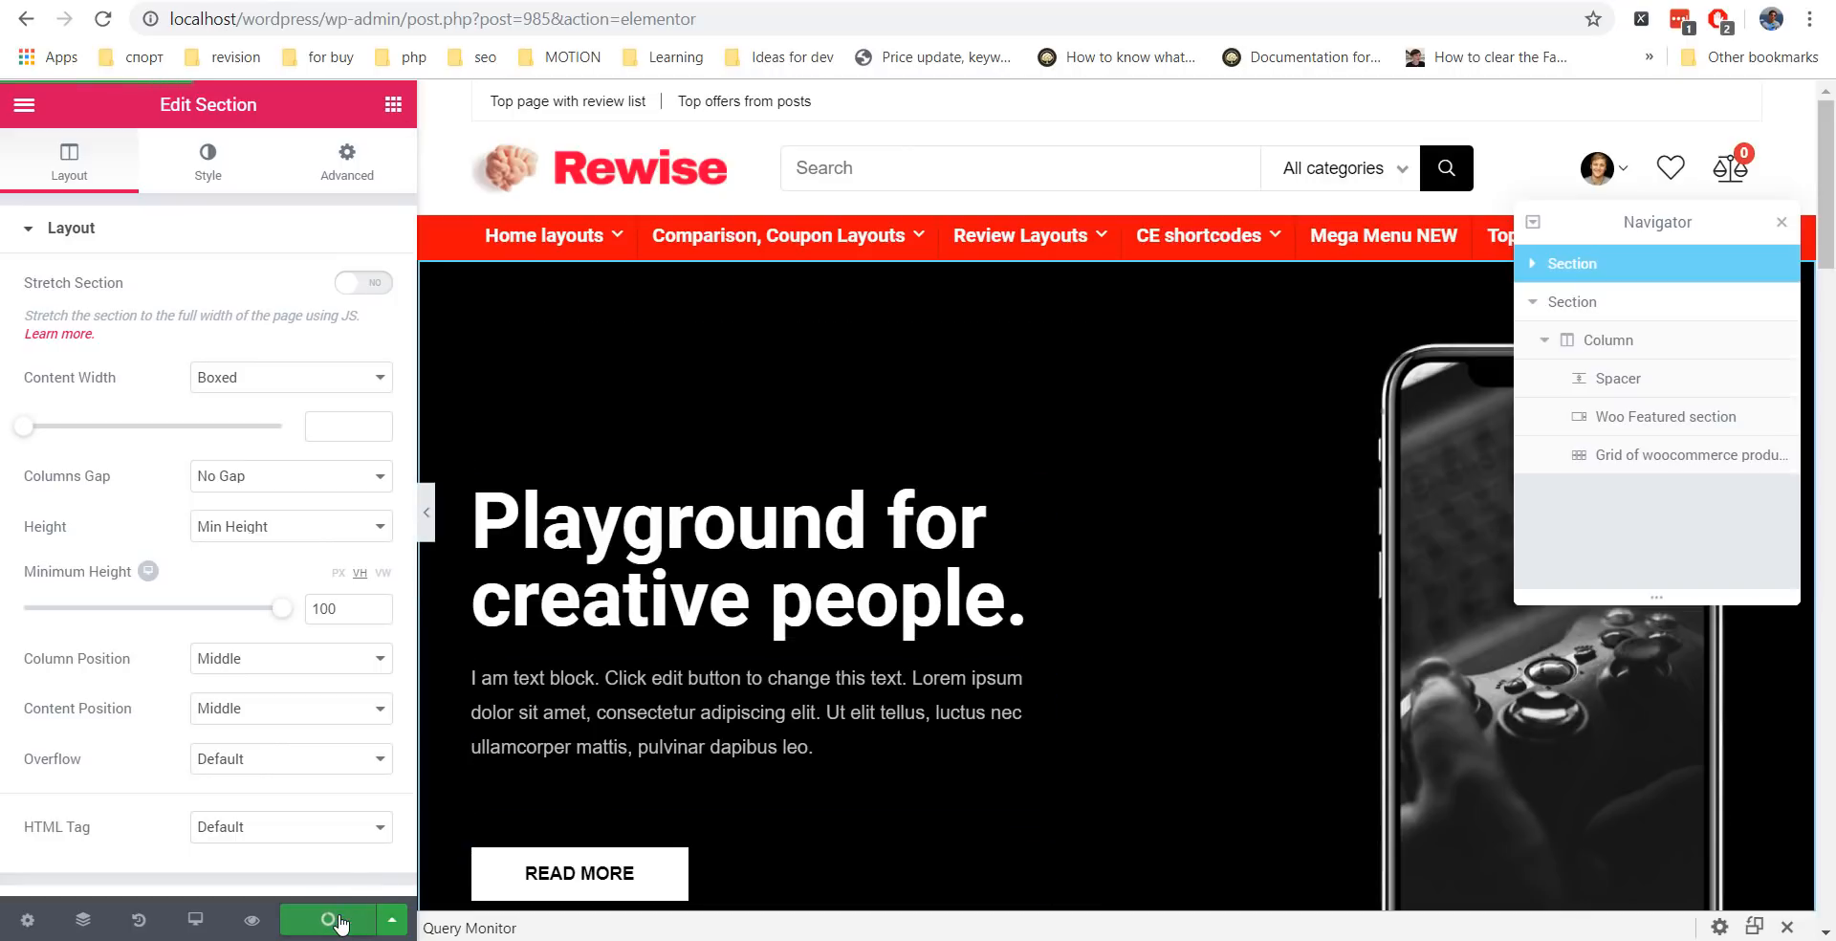
left_click(340, 921)
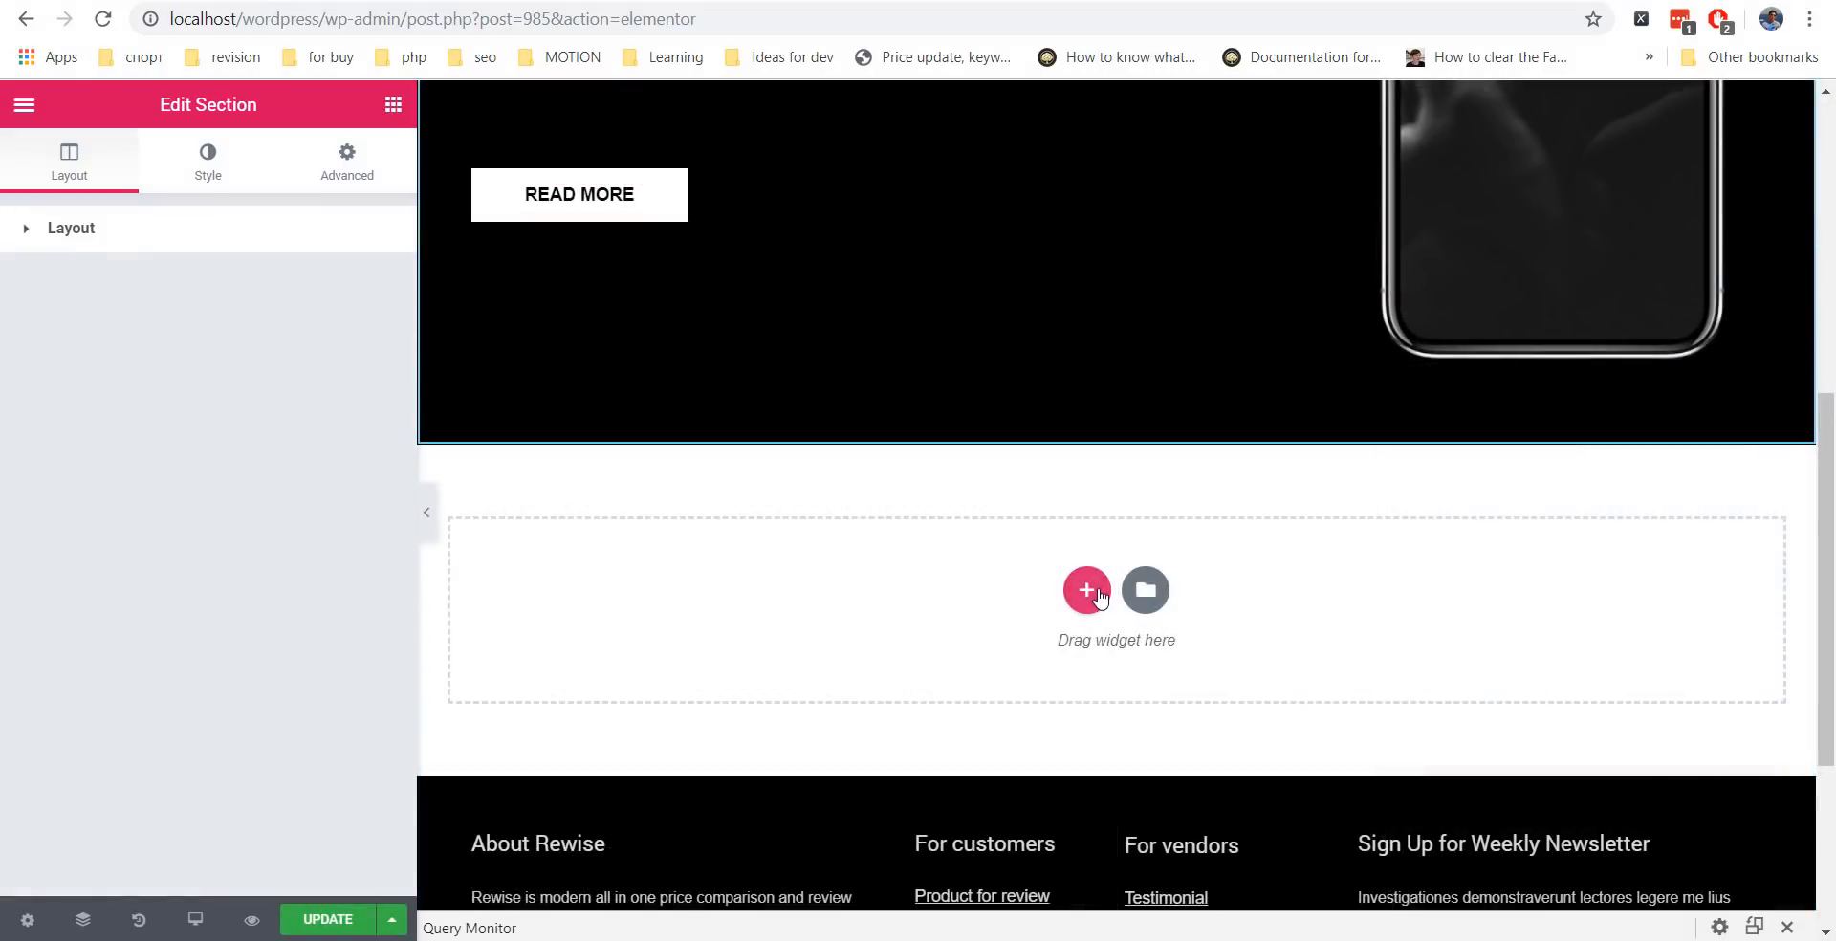
Add a 2/3–1/3 section below the hero and put a WooCommerce product grid in its left column.
left_click(1088, 590)
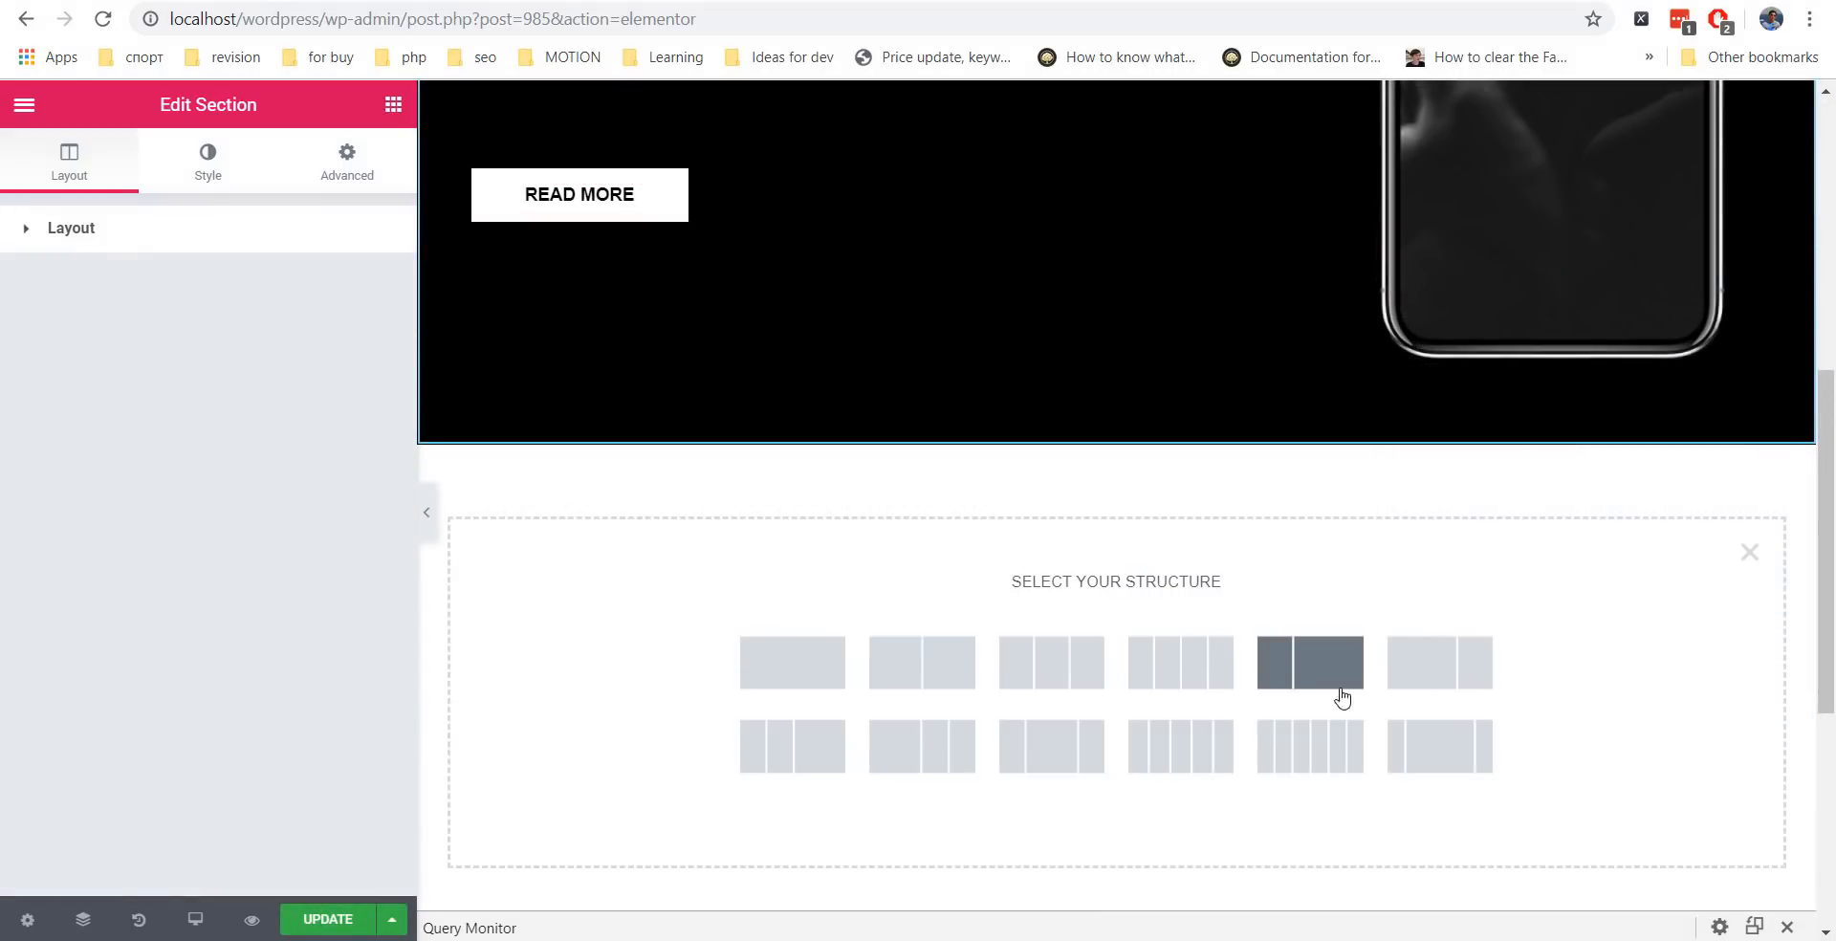
left_click(1440, 685)
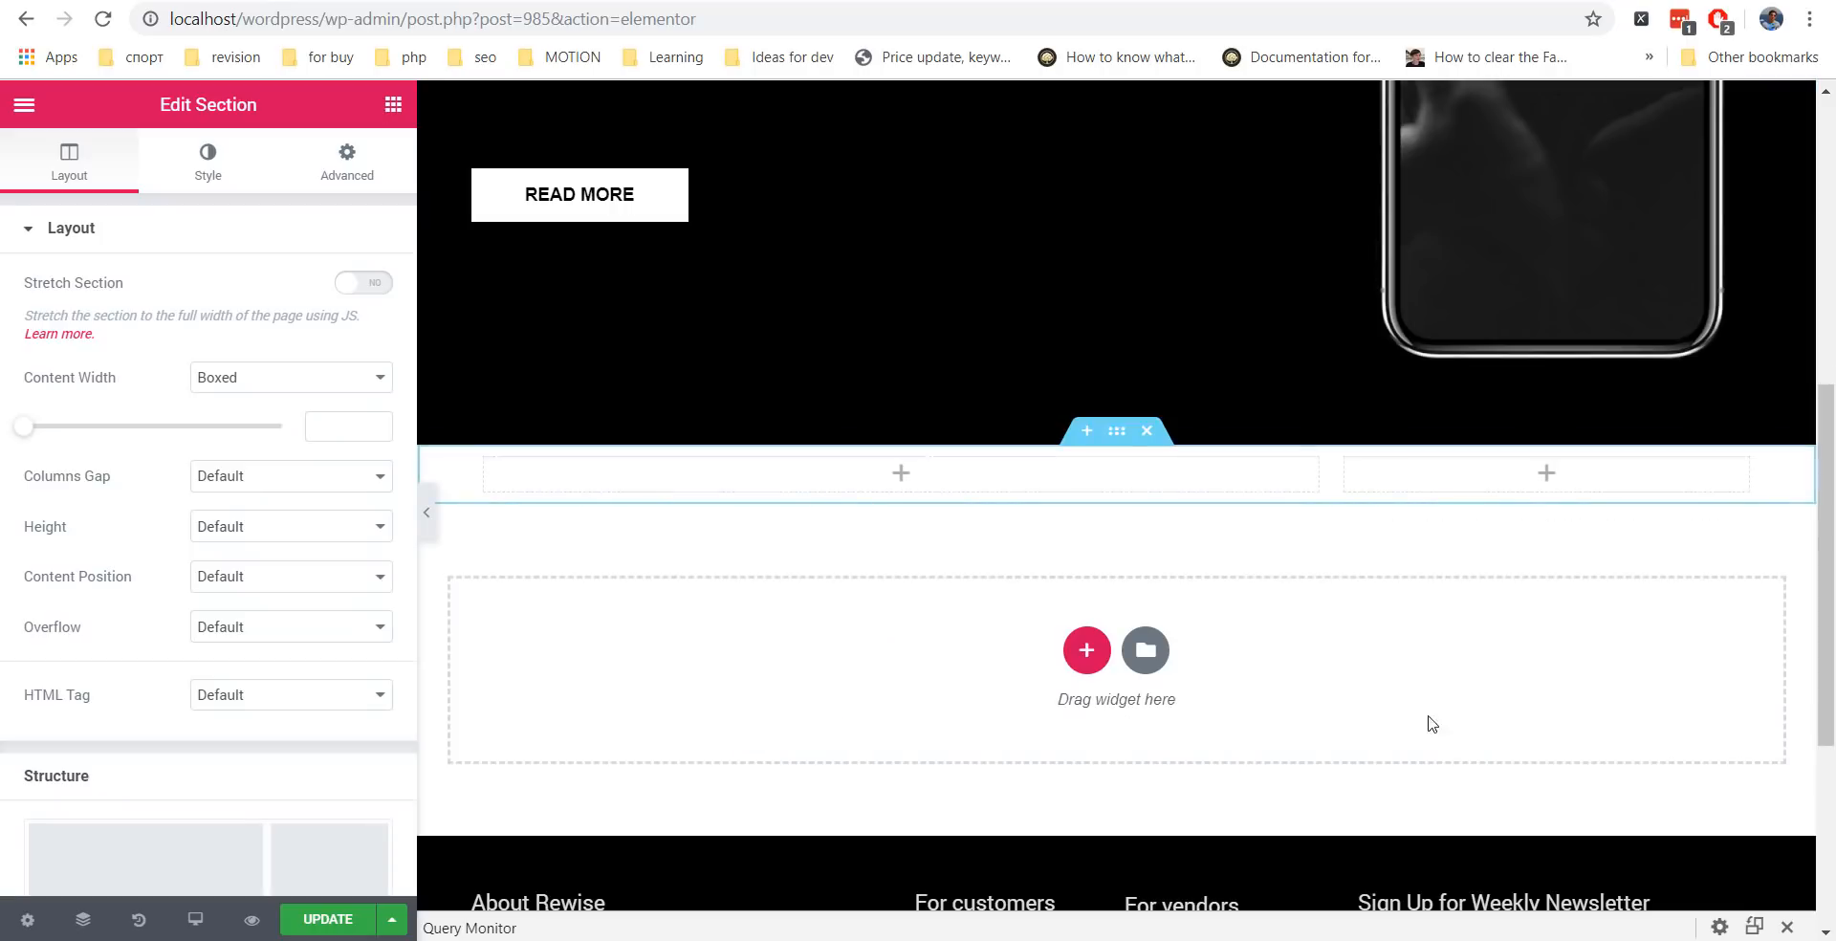
left_click(393, 104)
scroll(331, 325, "down", 15)
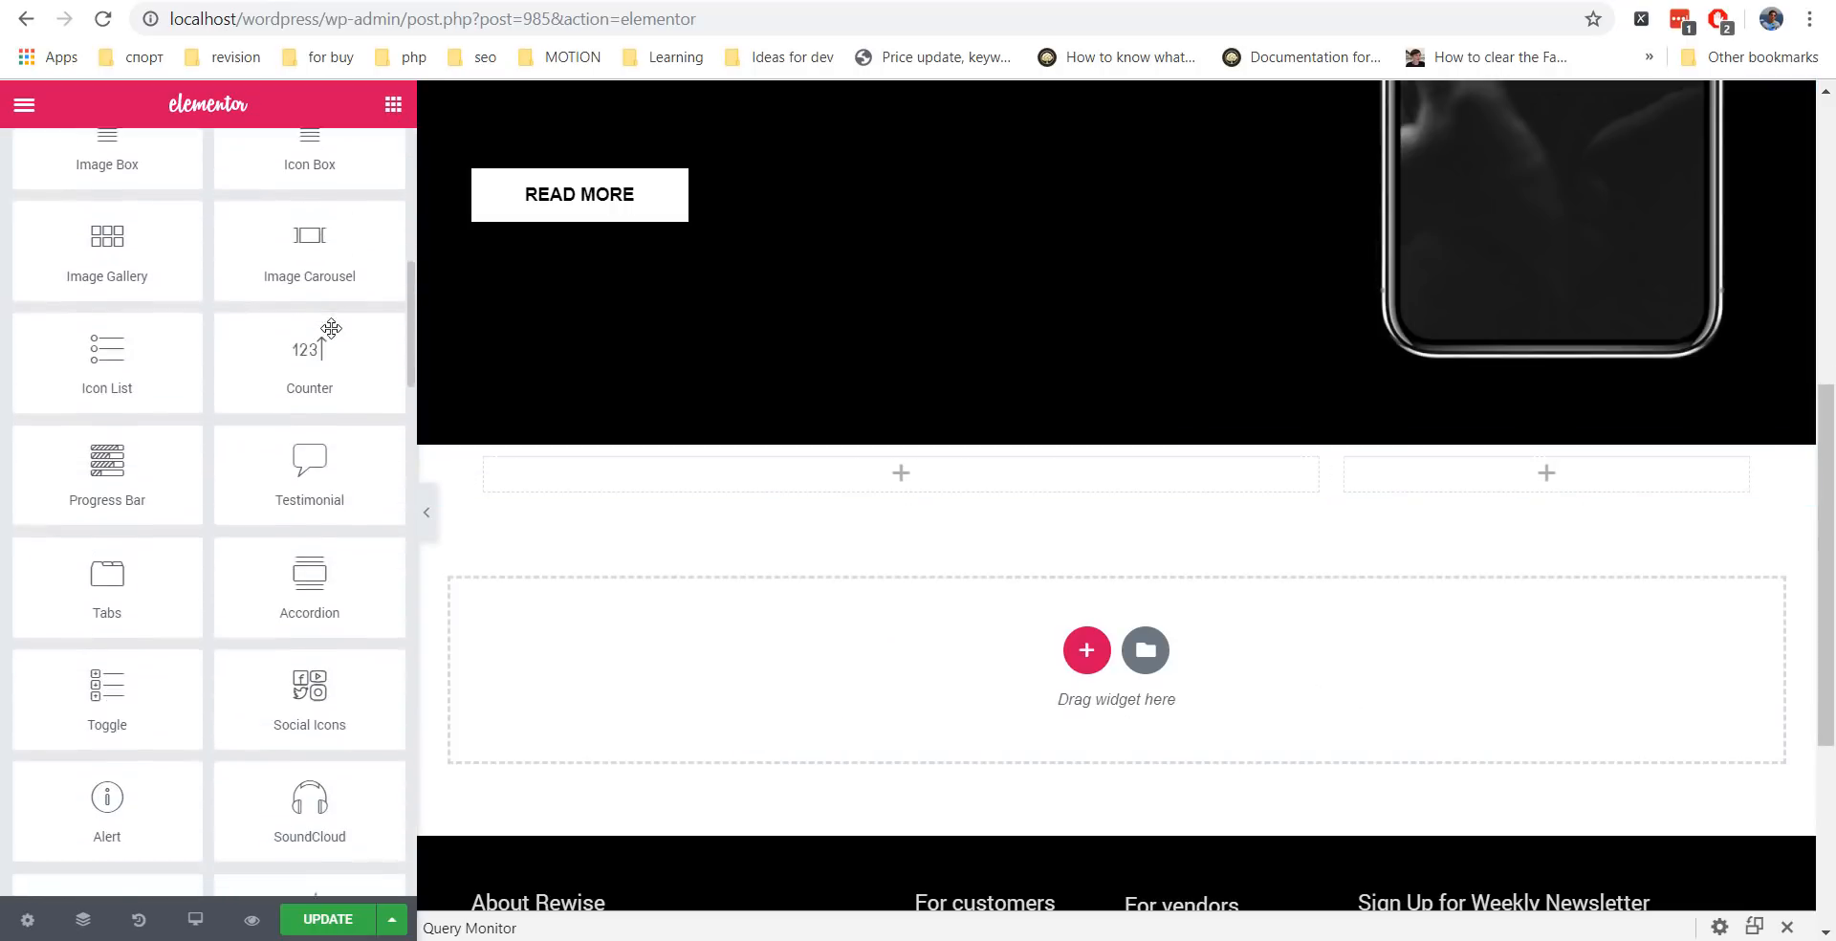
scroll(335, 337, "down", 5)
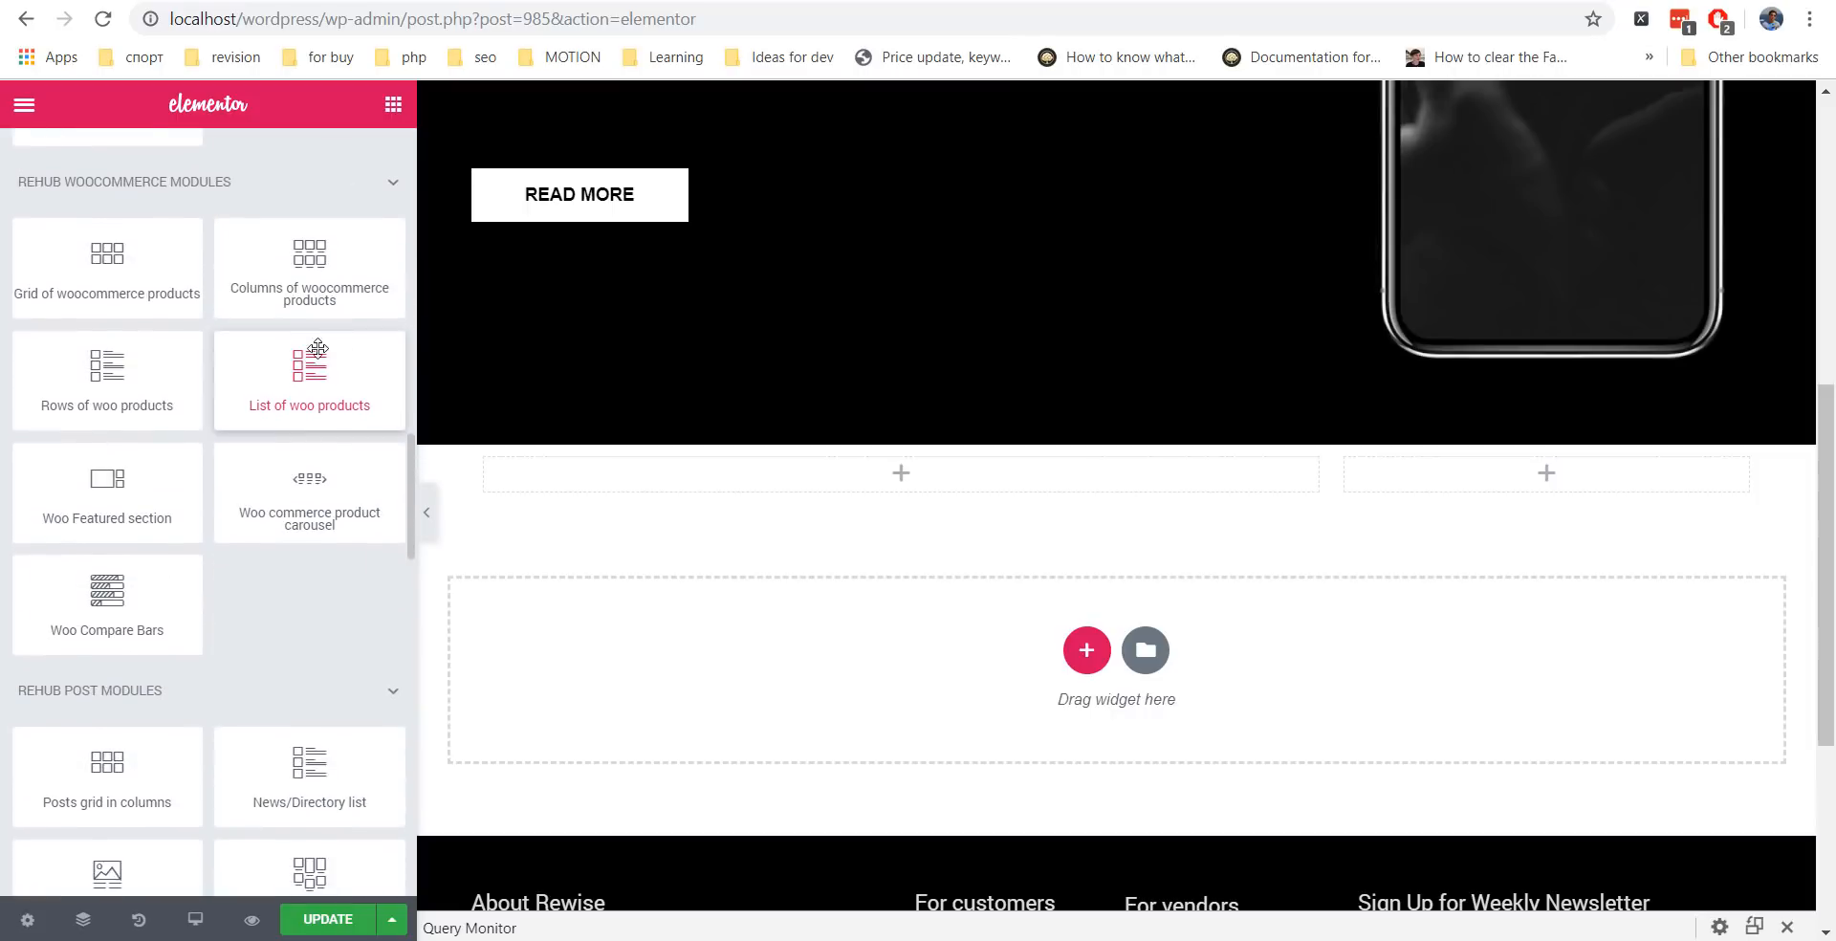
left_click_drag(92, 258, 598, 531)
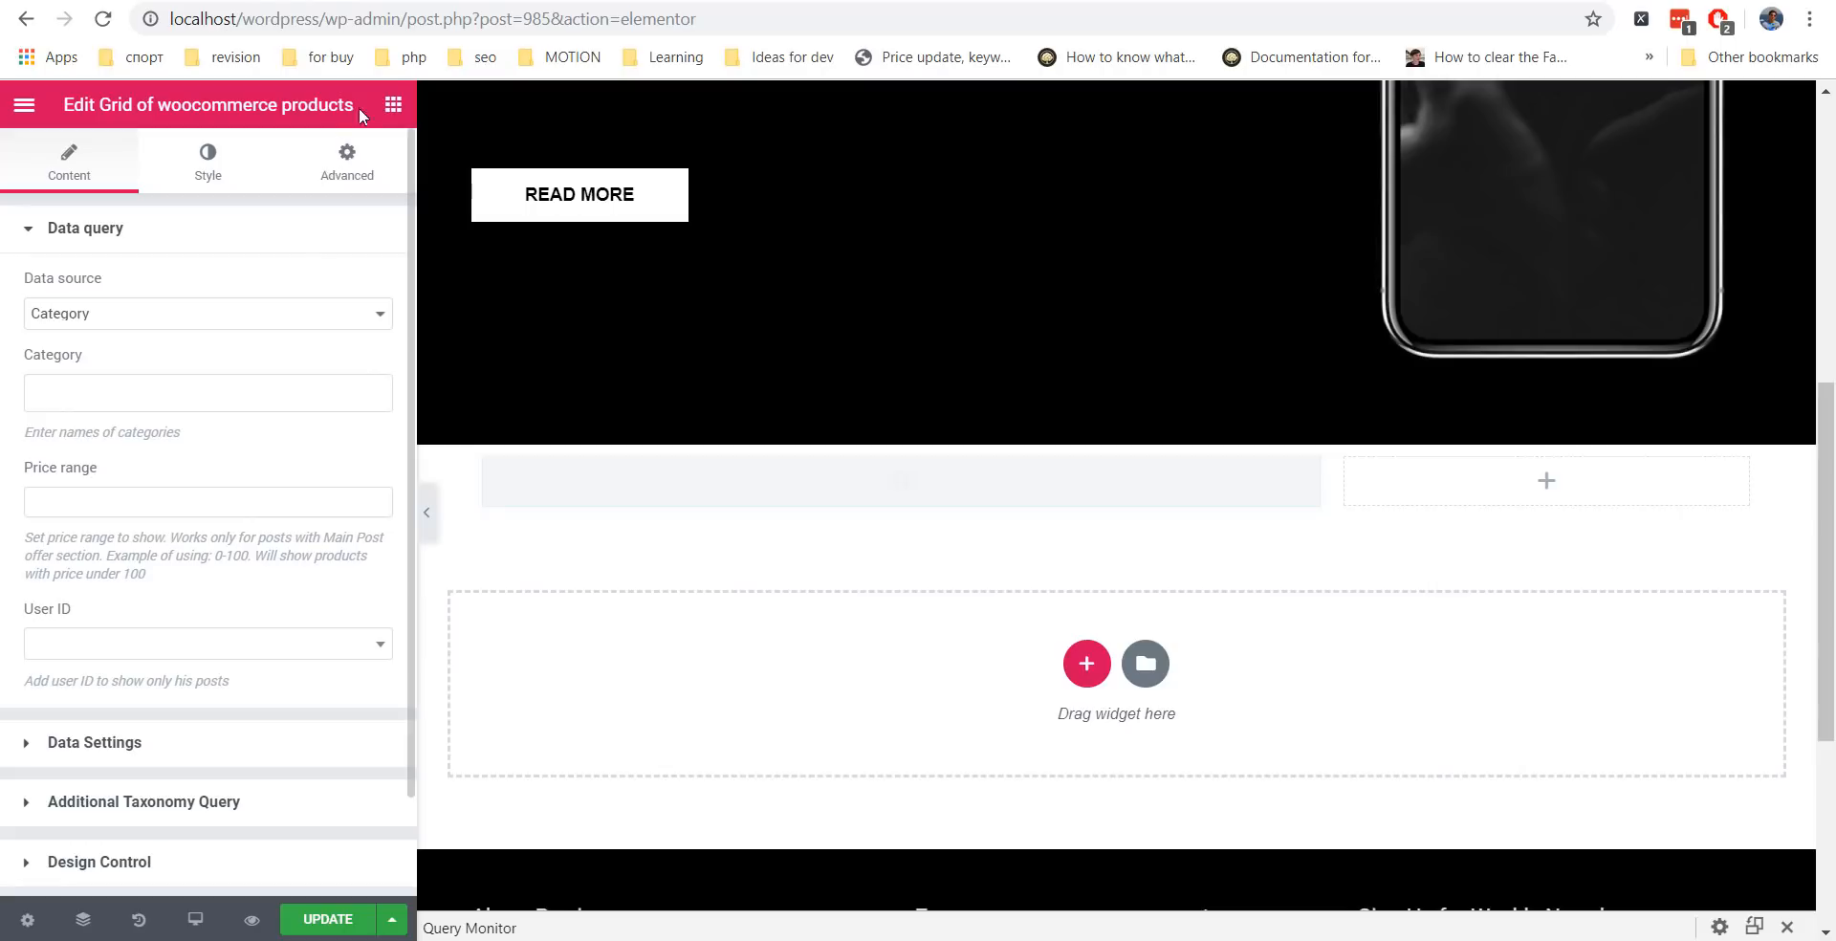
left_click(393, 107)
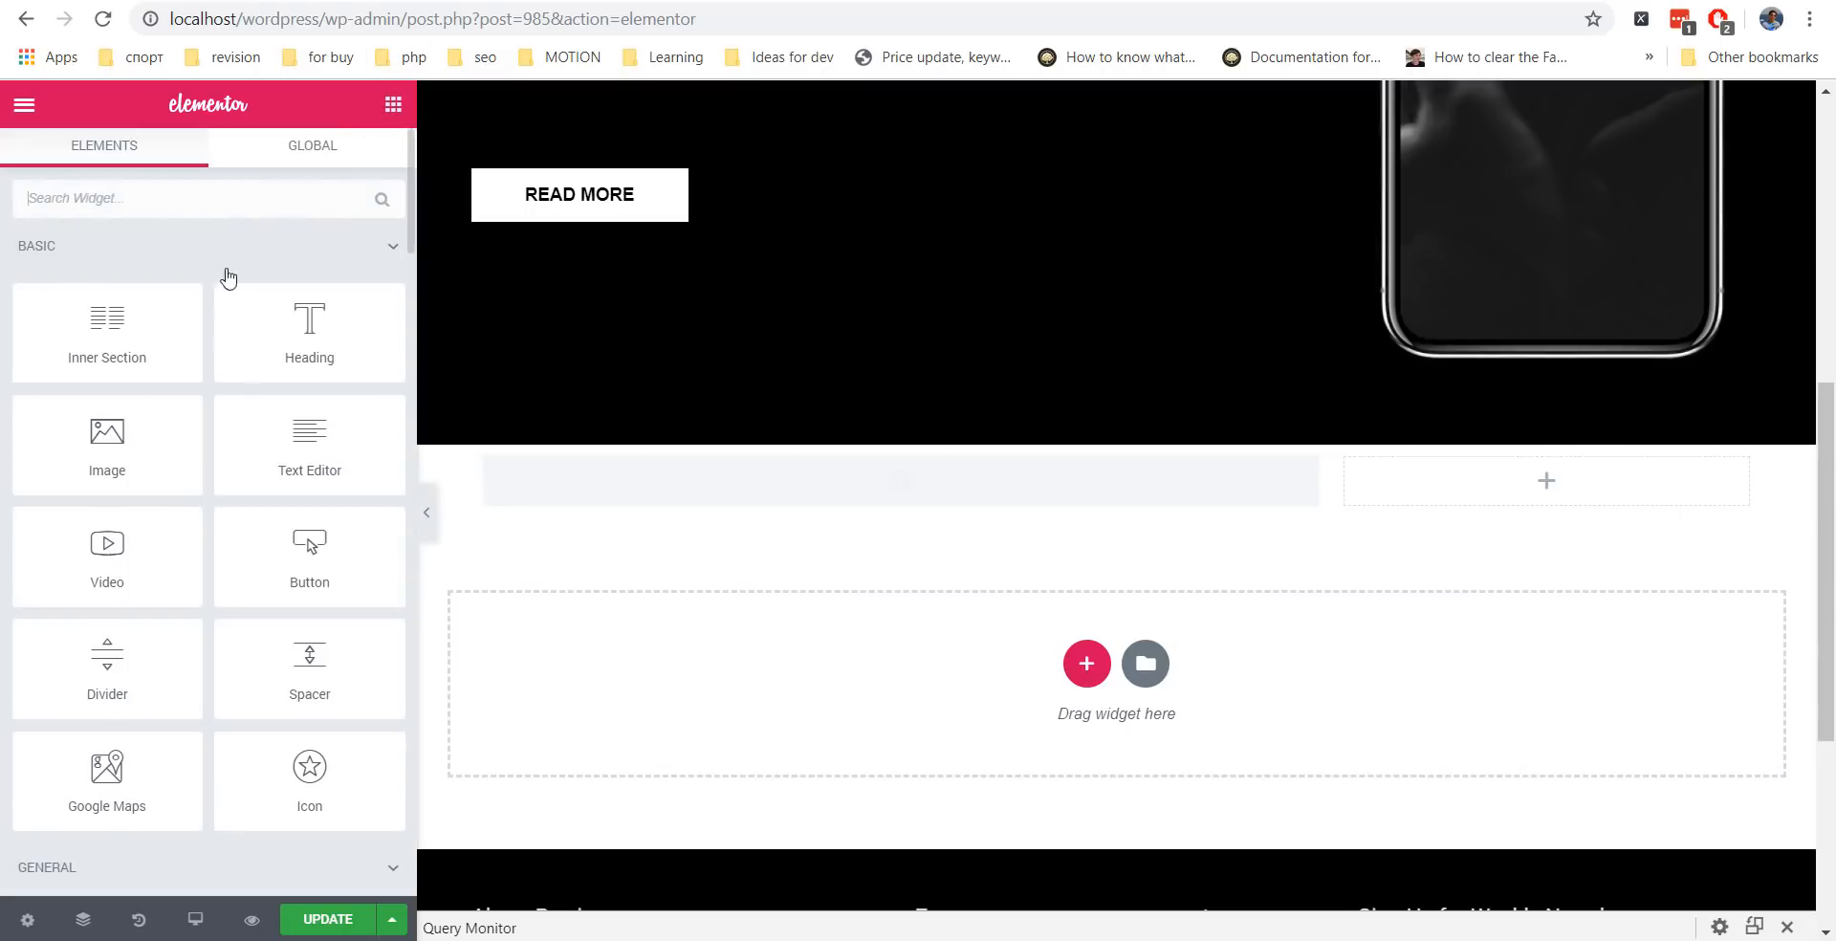
scroll(274, 397, "down", 3)
scroll(125, 294, "up", 3)
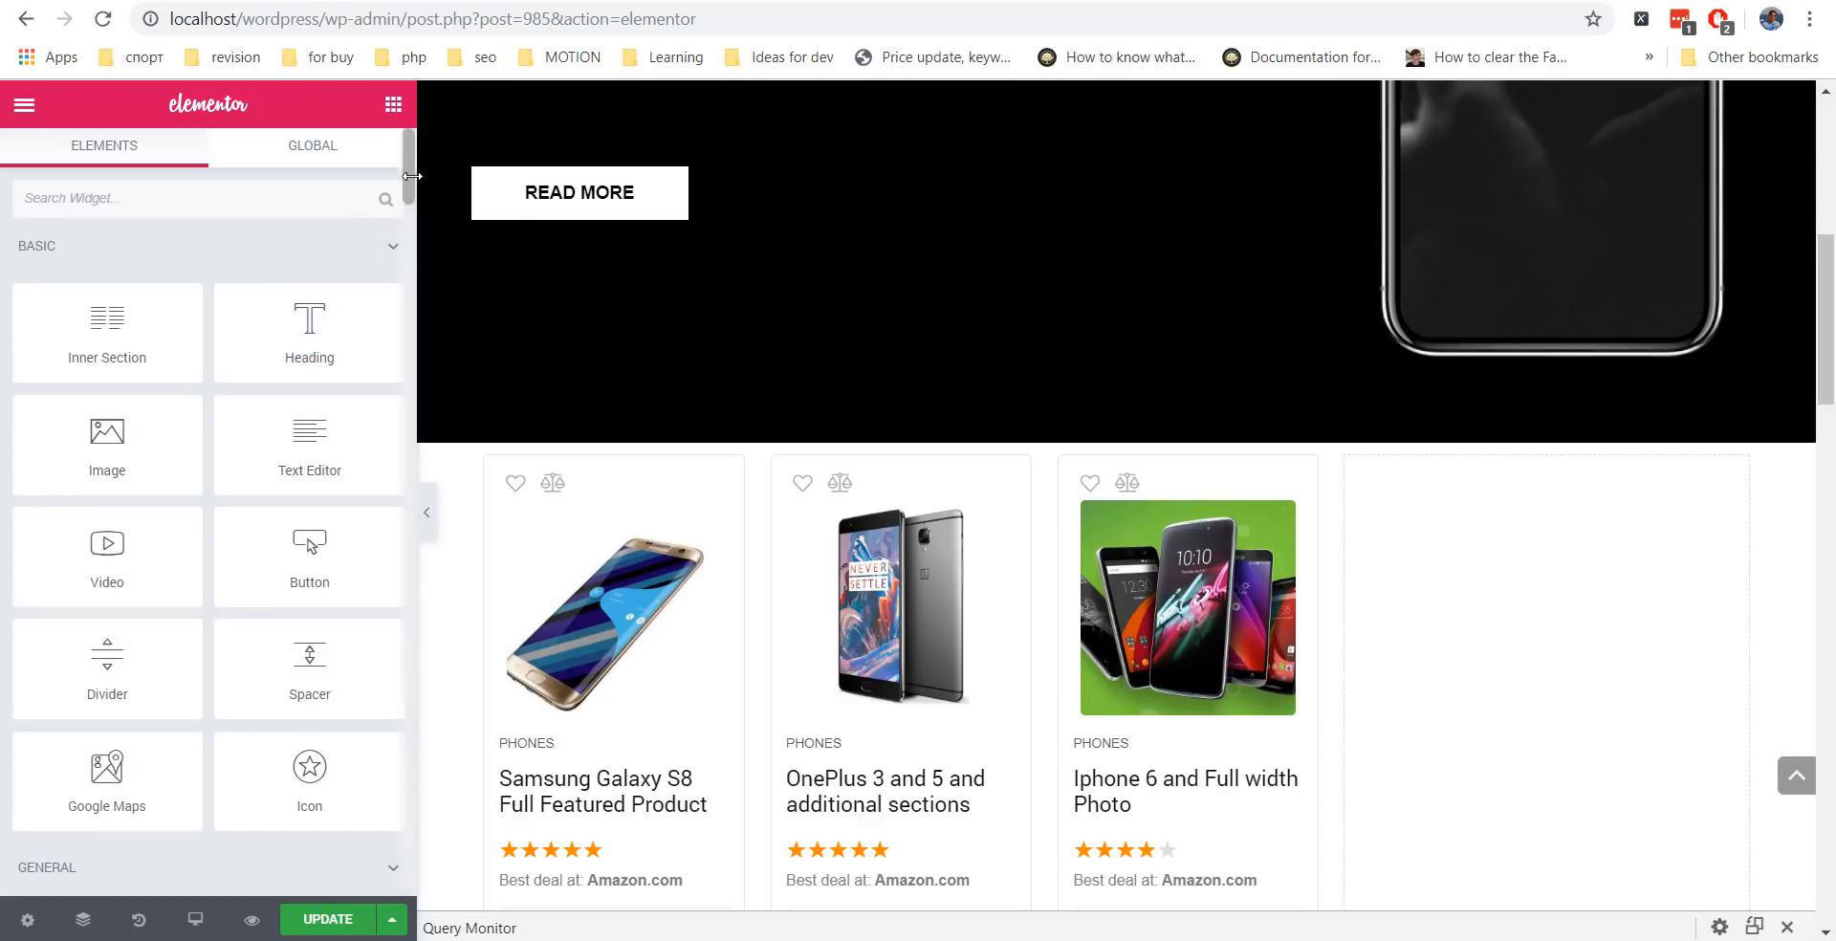
Drop a Sidebar widget into the right column and set Choose Sidebar to Sidebar Area.
left_click_drag(408, 178, 403, 326)
left_click_drag(321, 469, 1530, 619)
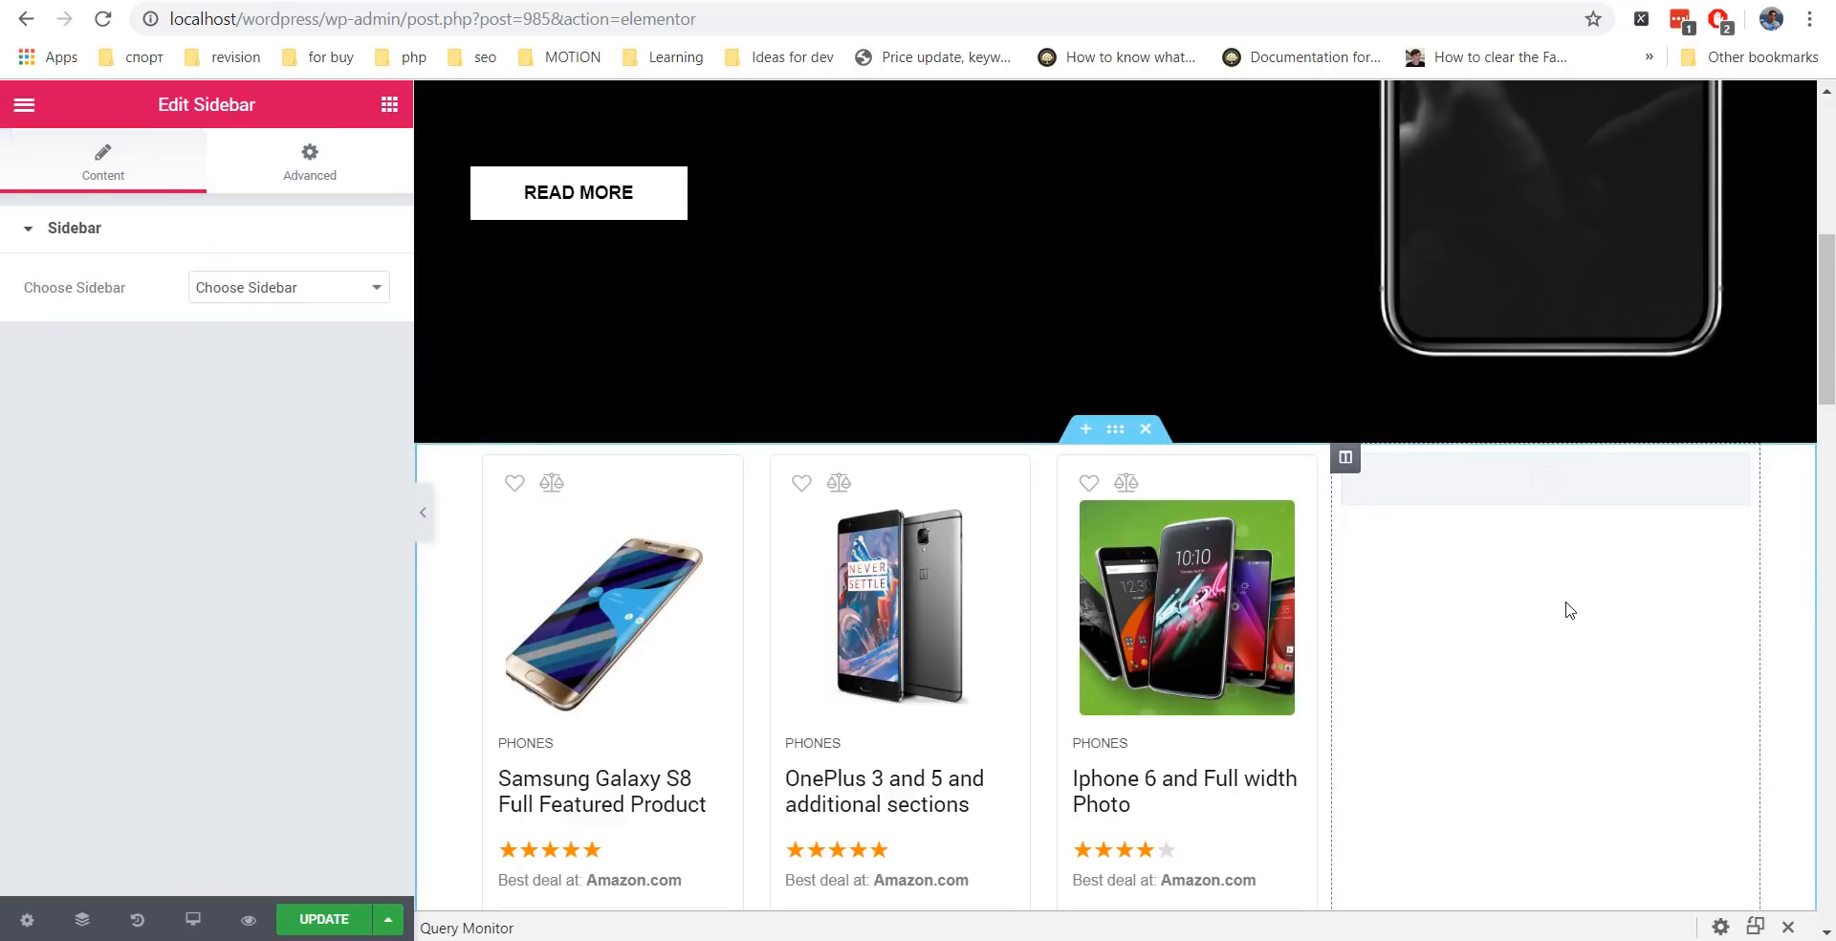
left_click(246, 298)
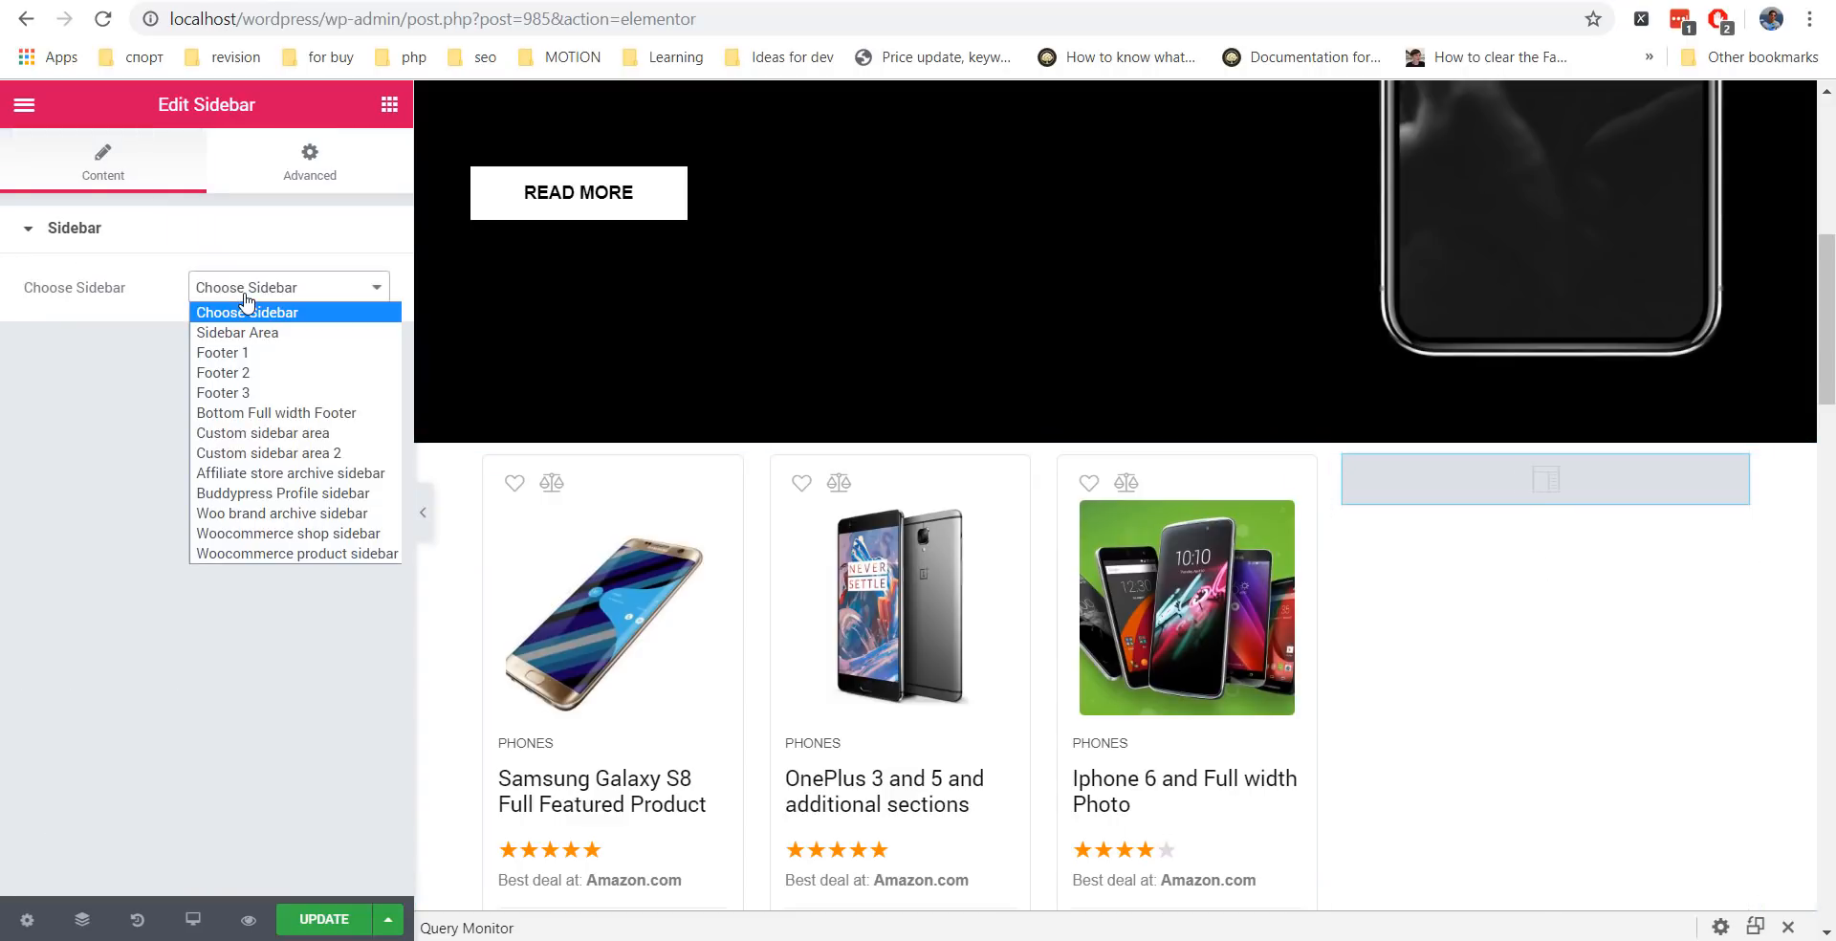
left_click(262, 335)
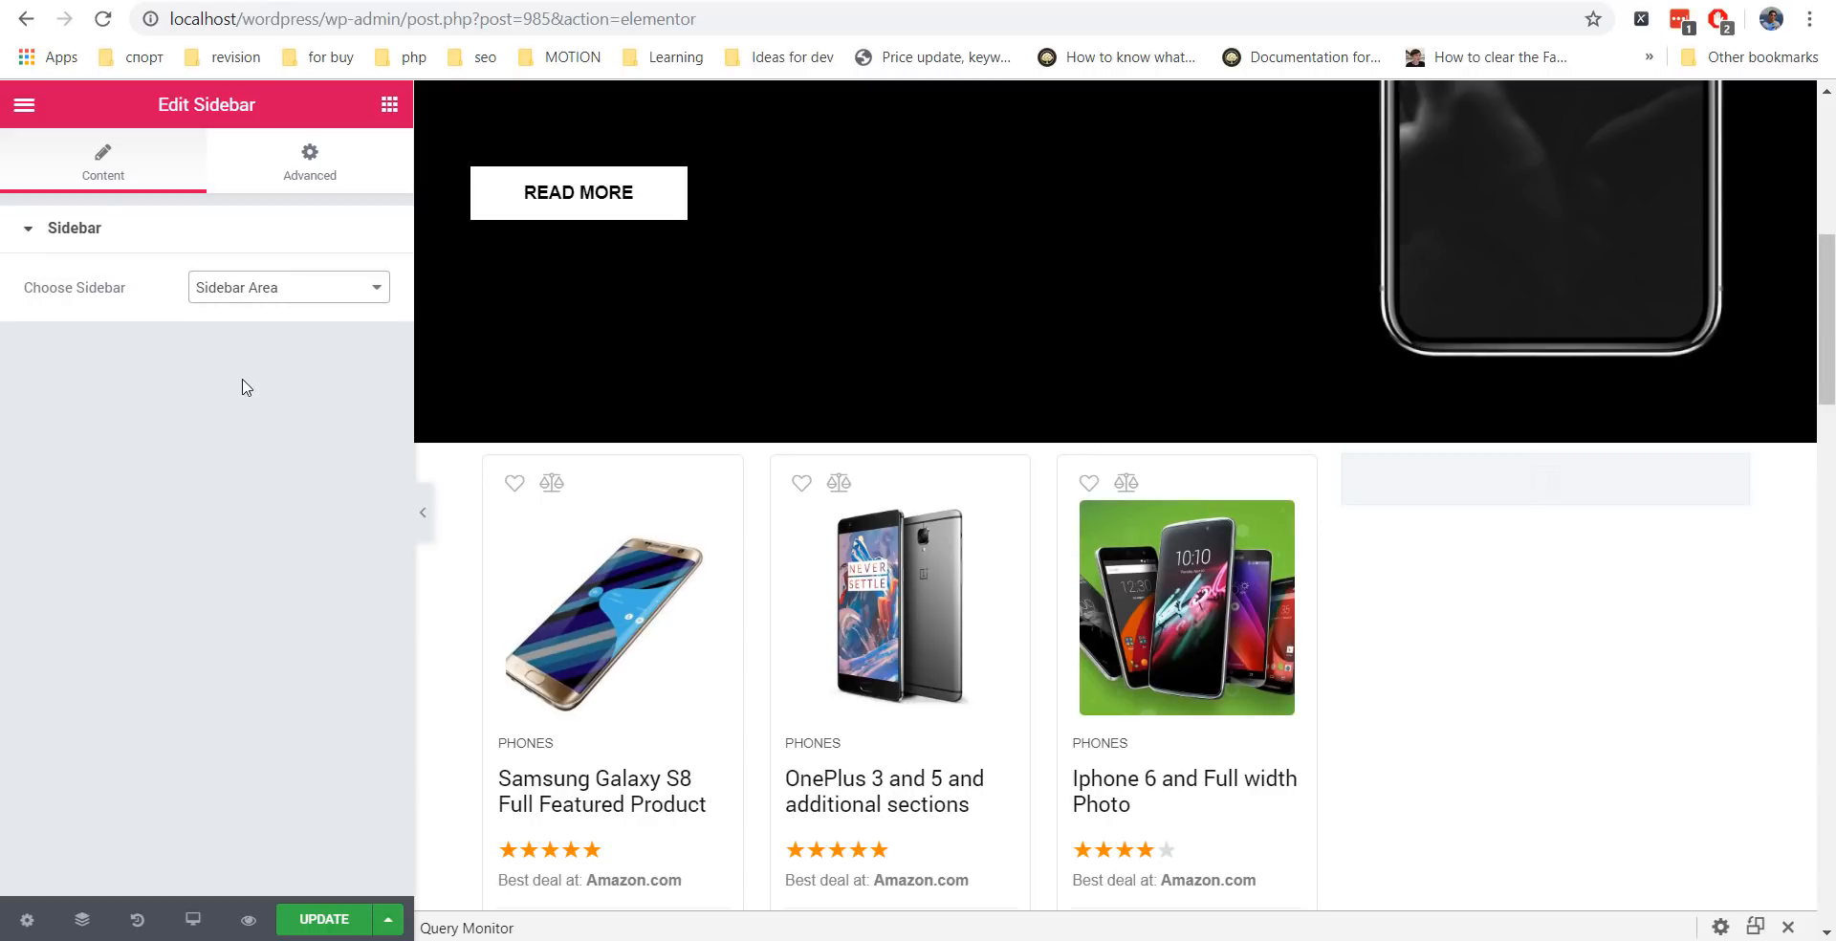
scroll(1774, 526, "down", 1)
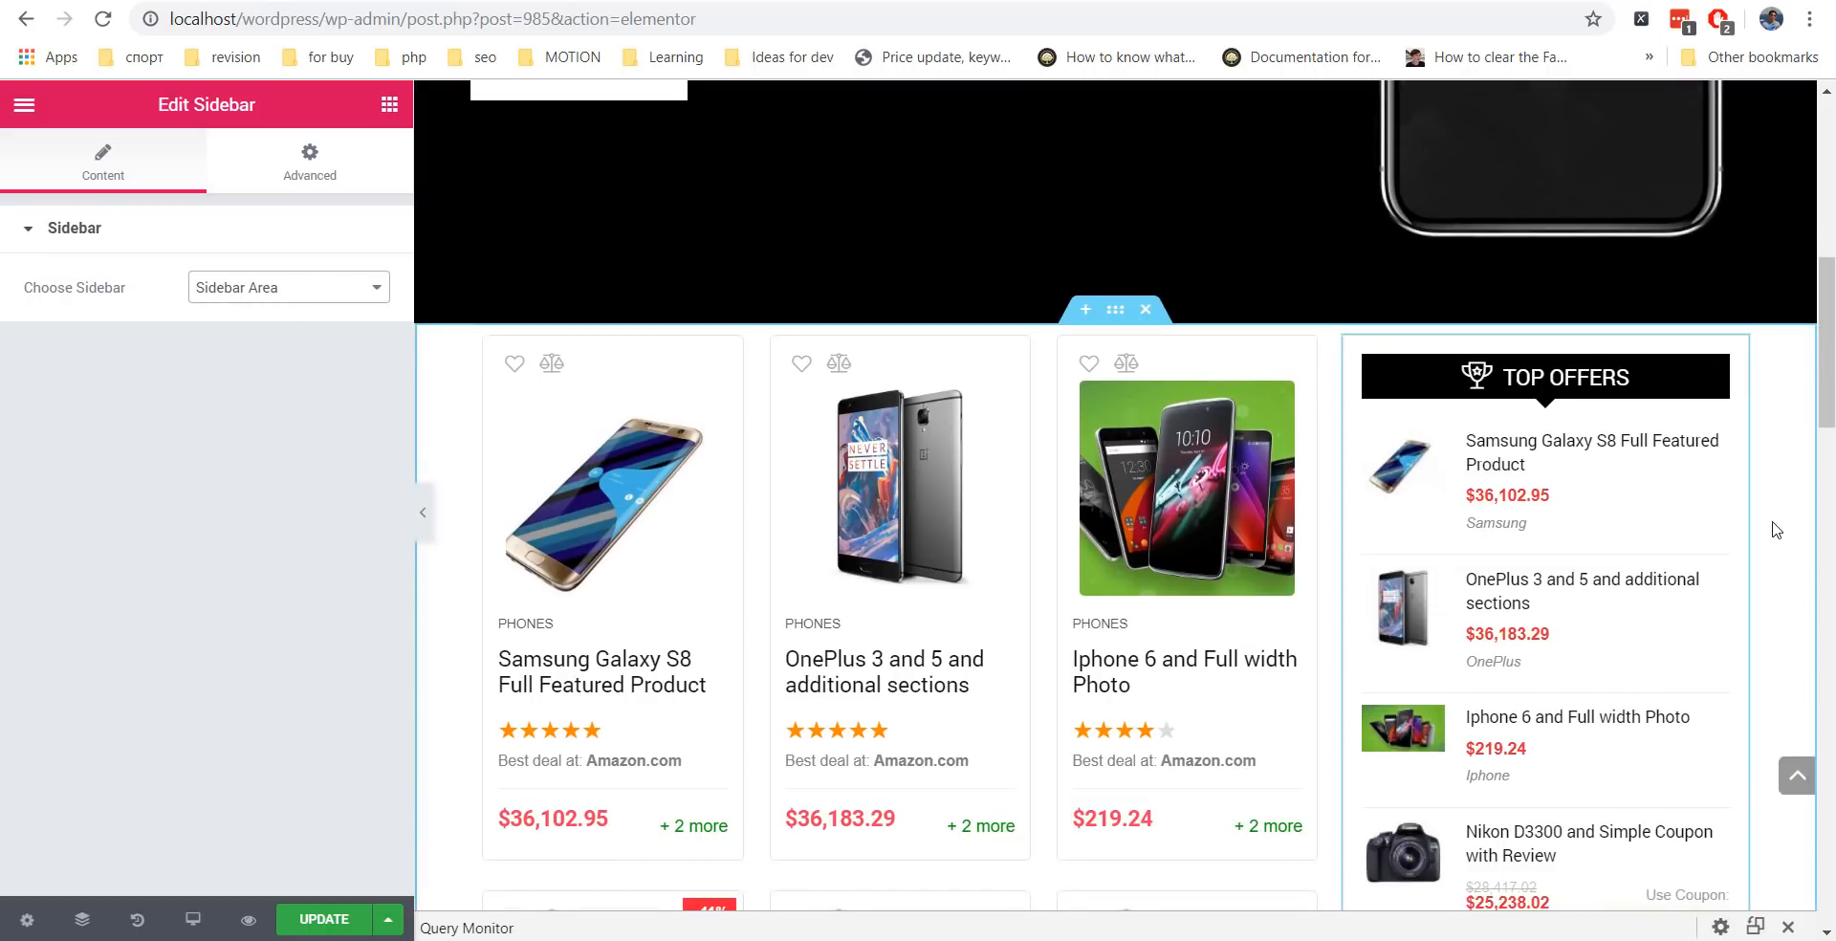
Drag the column divider so the product grid column is 72.963% wide, previewing with the panel hidden.
left_click(424, 521)
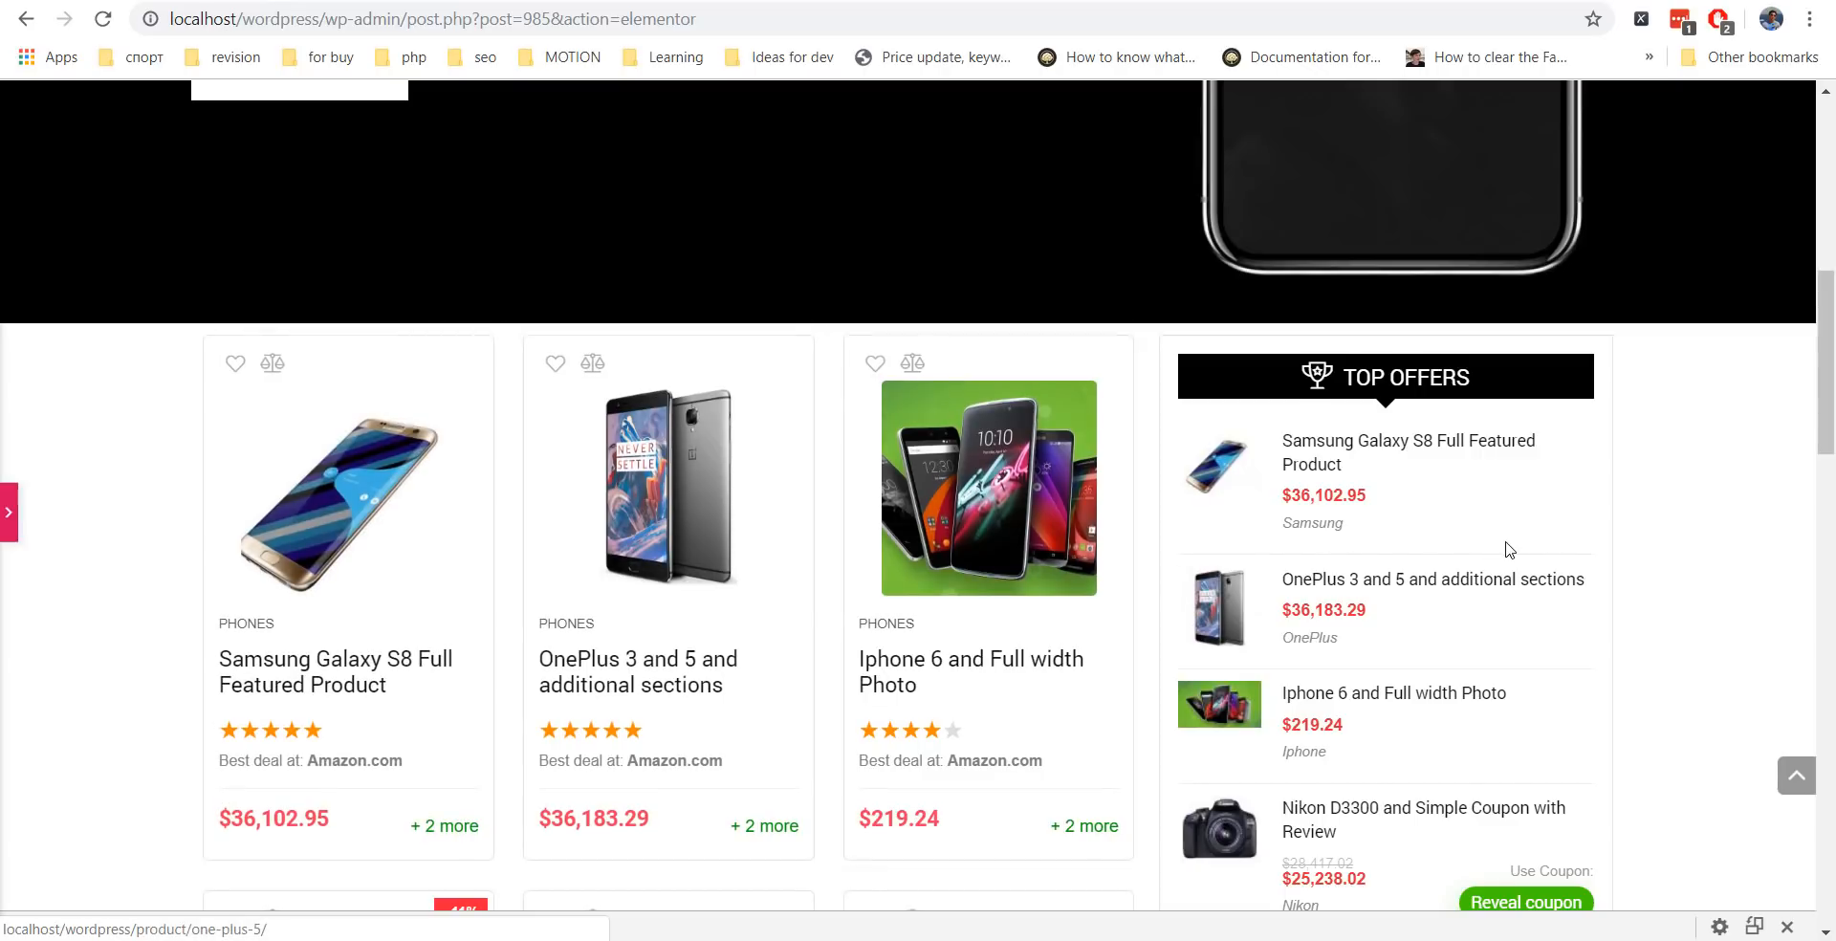
scroll(1508, 544, "down", 3)
scroll(1524, 600, "up", 4)
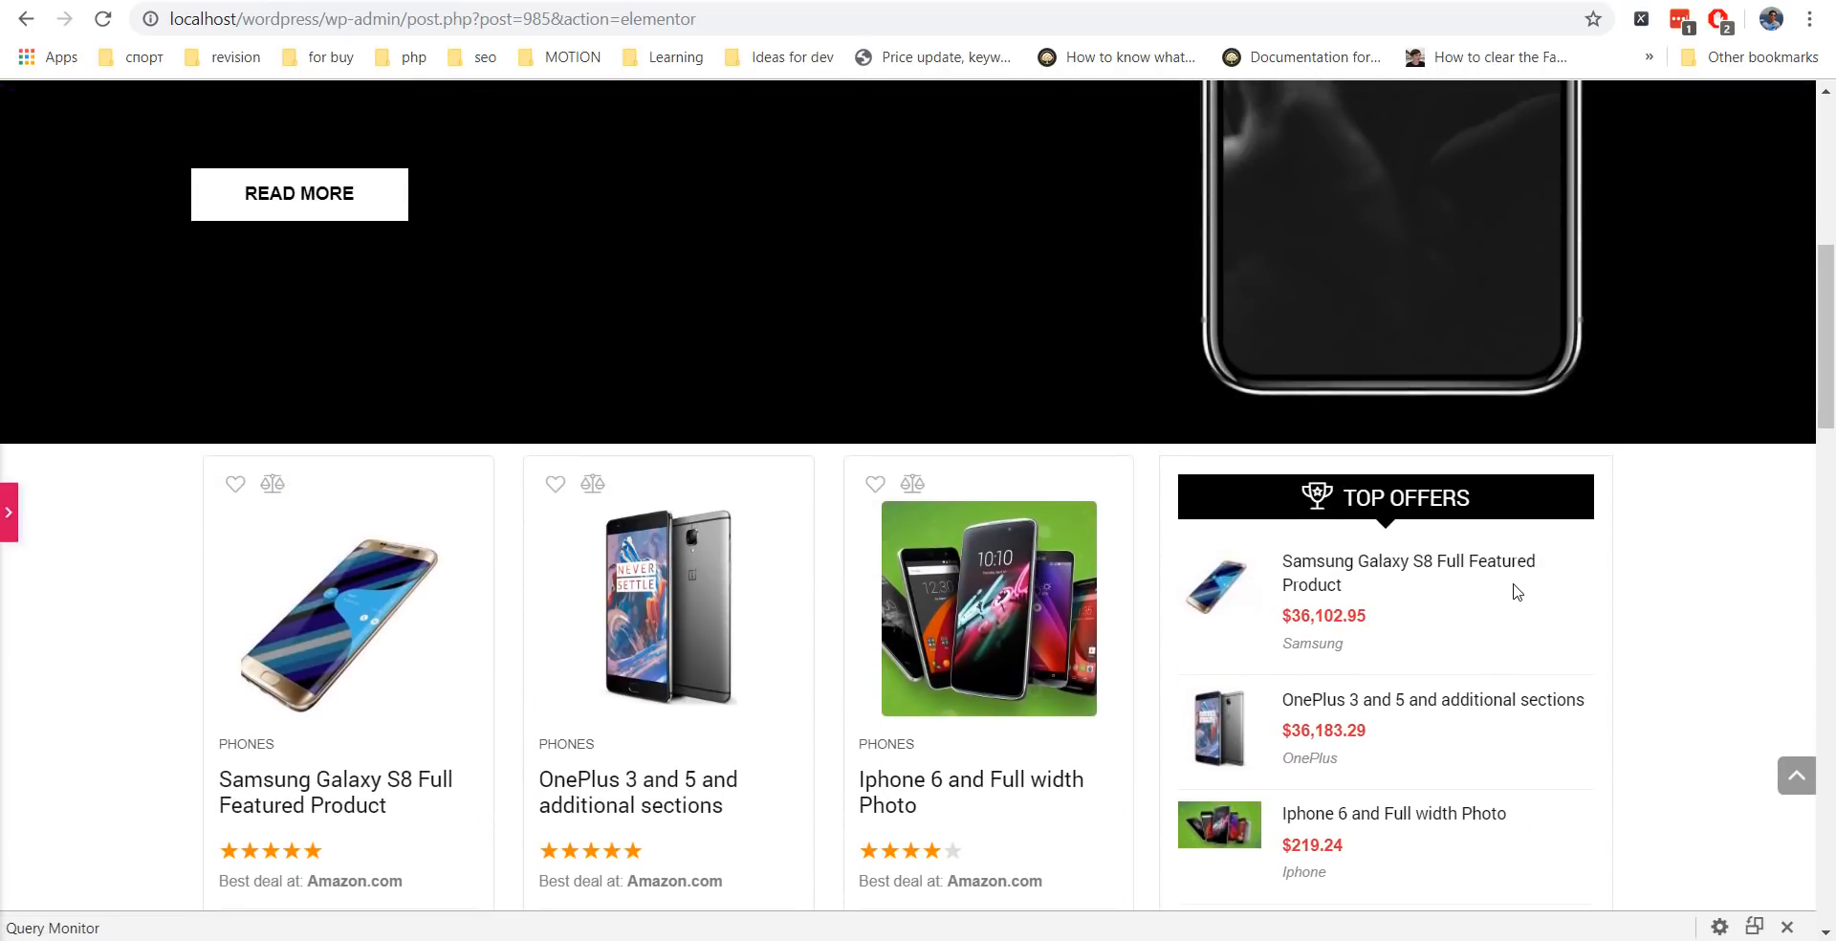
left_click(8, 521)
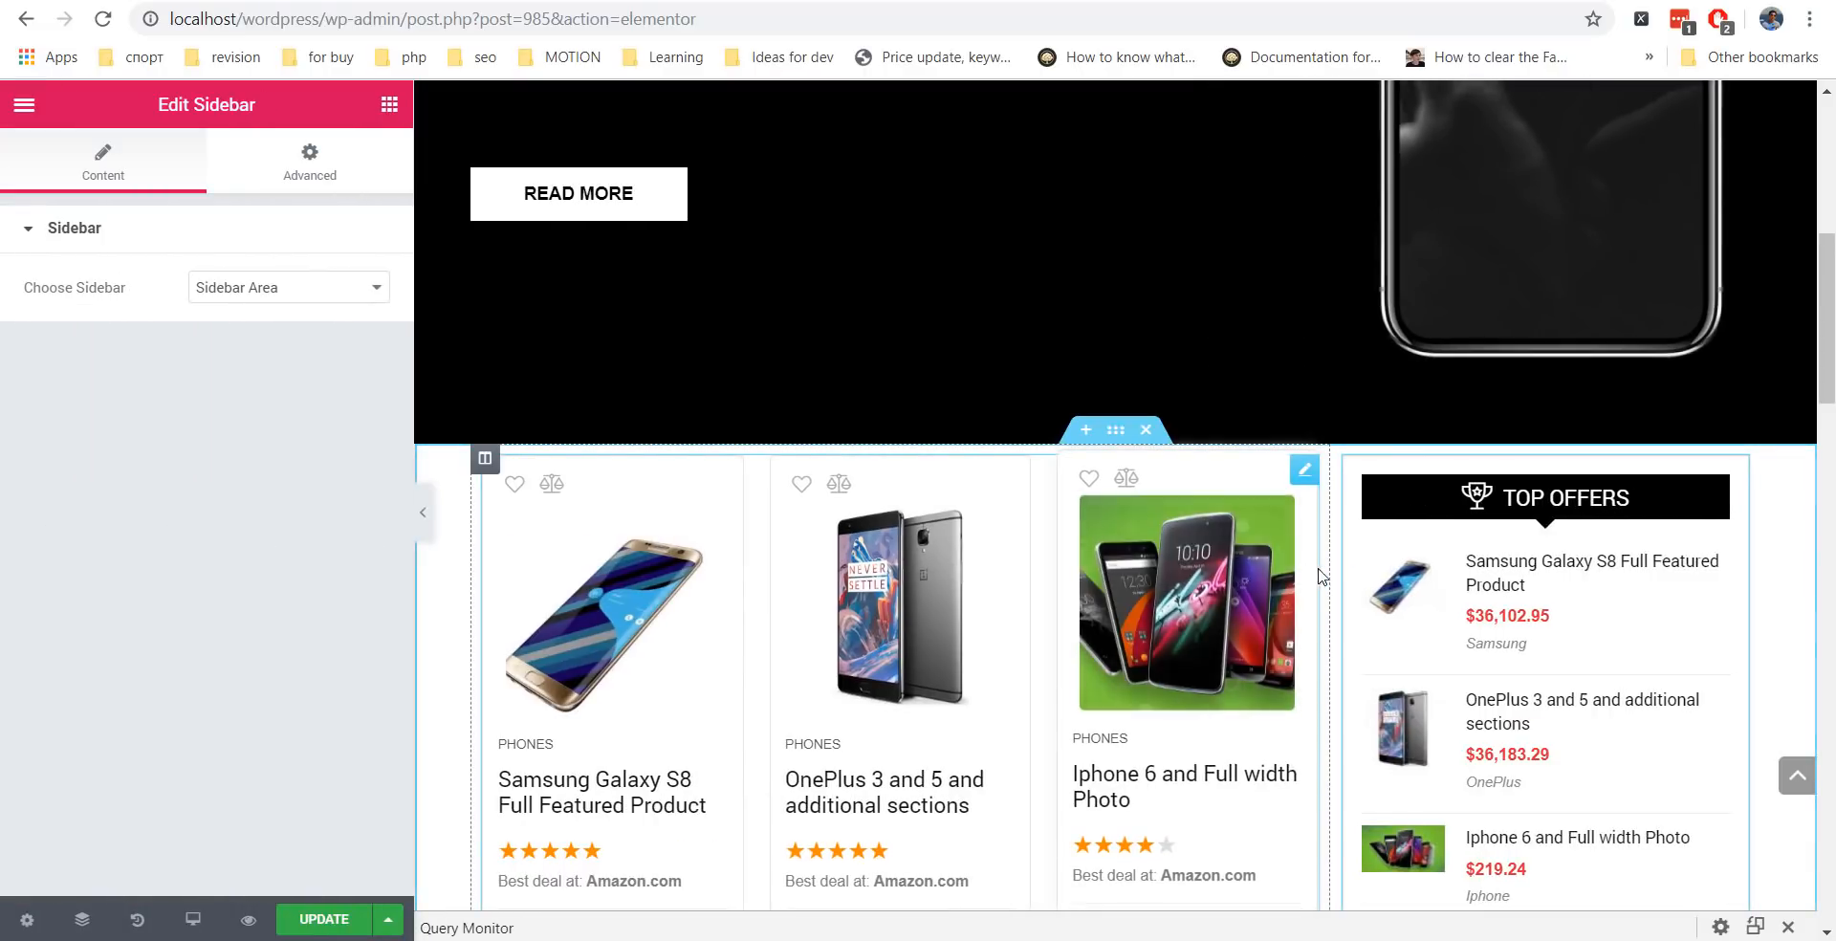
left_click_drag(1347, 584, 1414, 585)
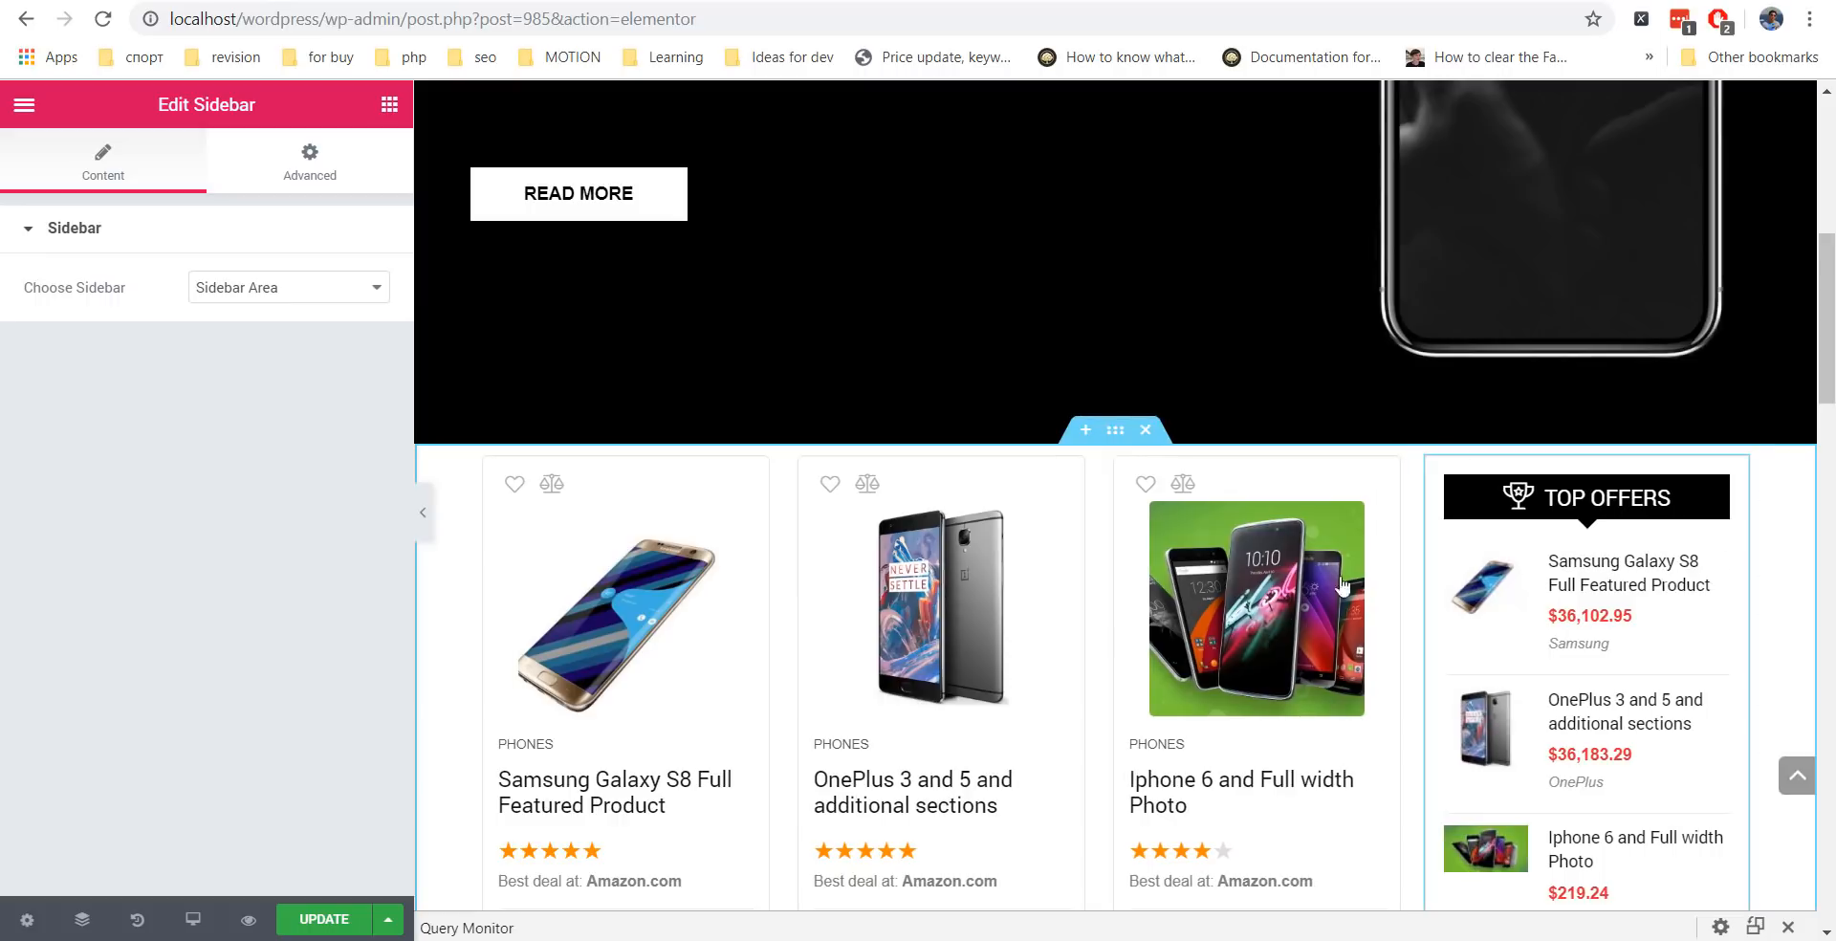
left_click(420, 507)
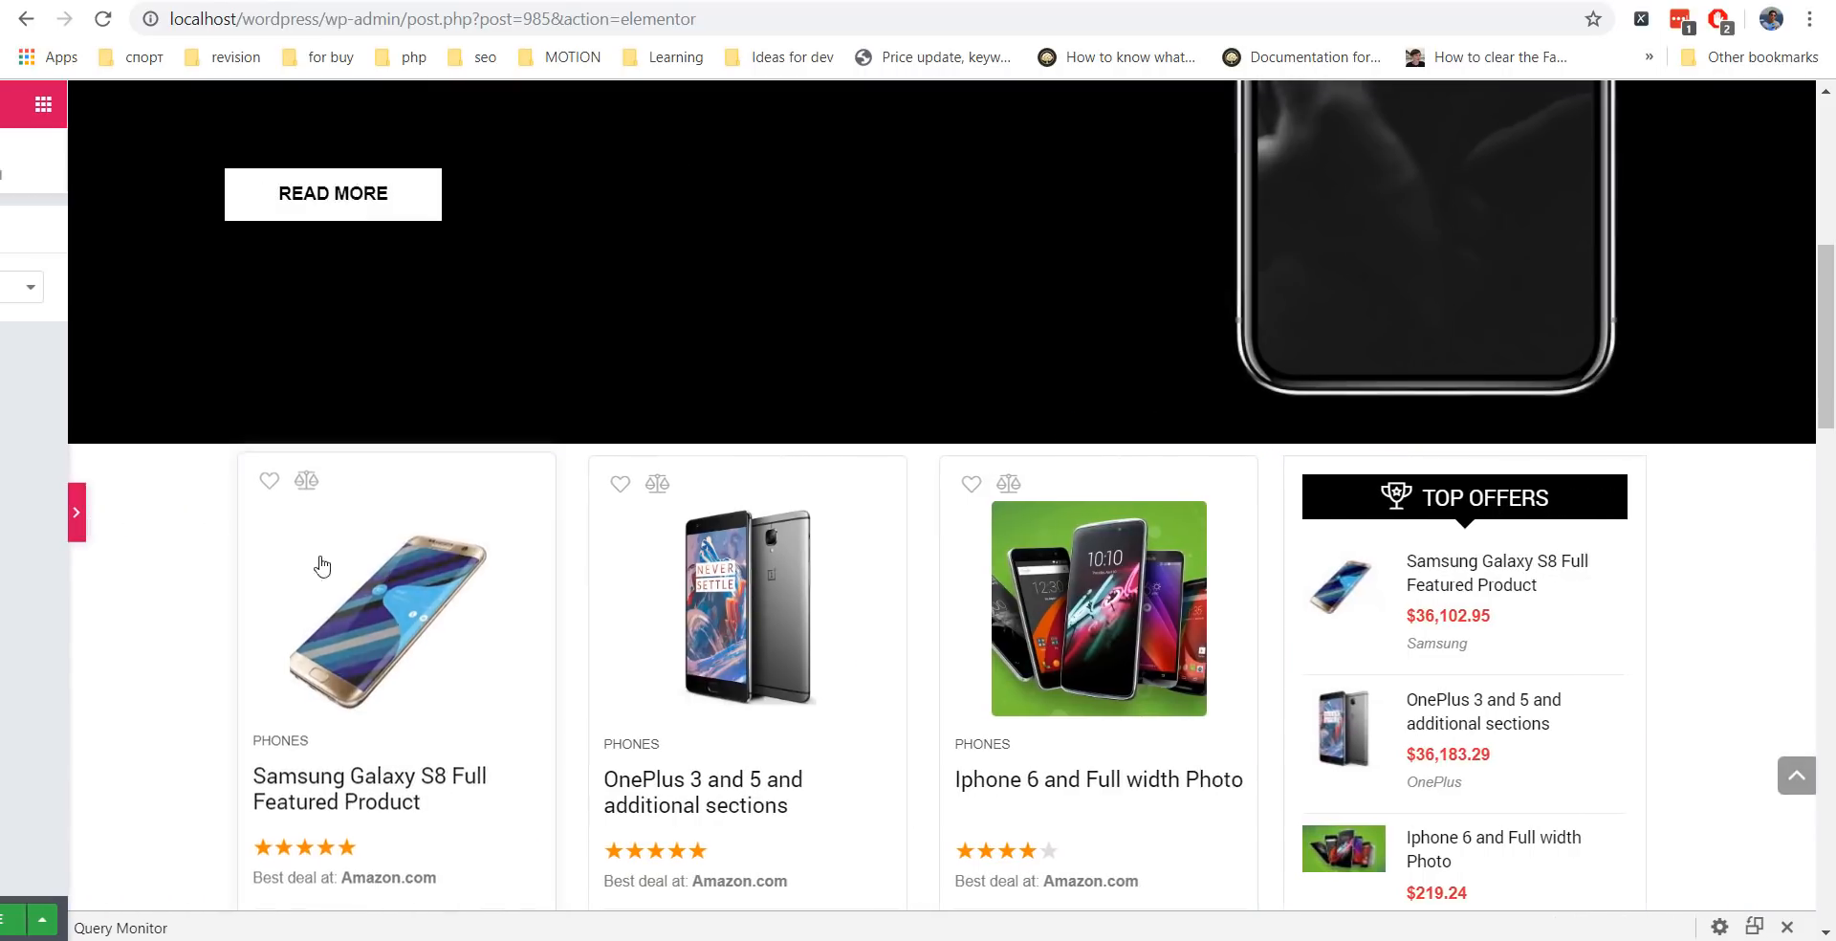
scroll(669, 473, "down", 2)
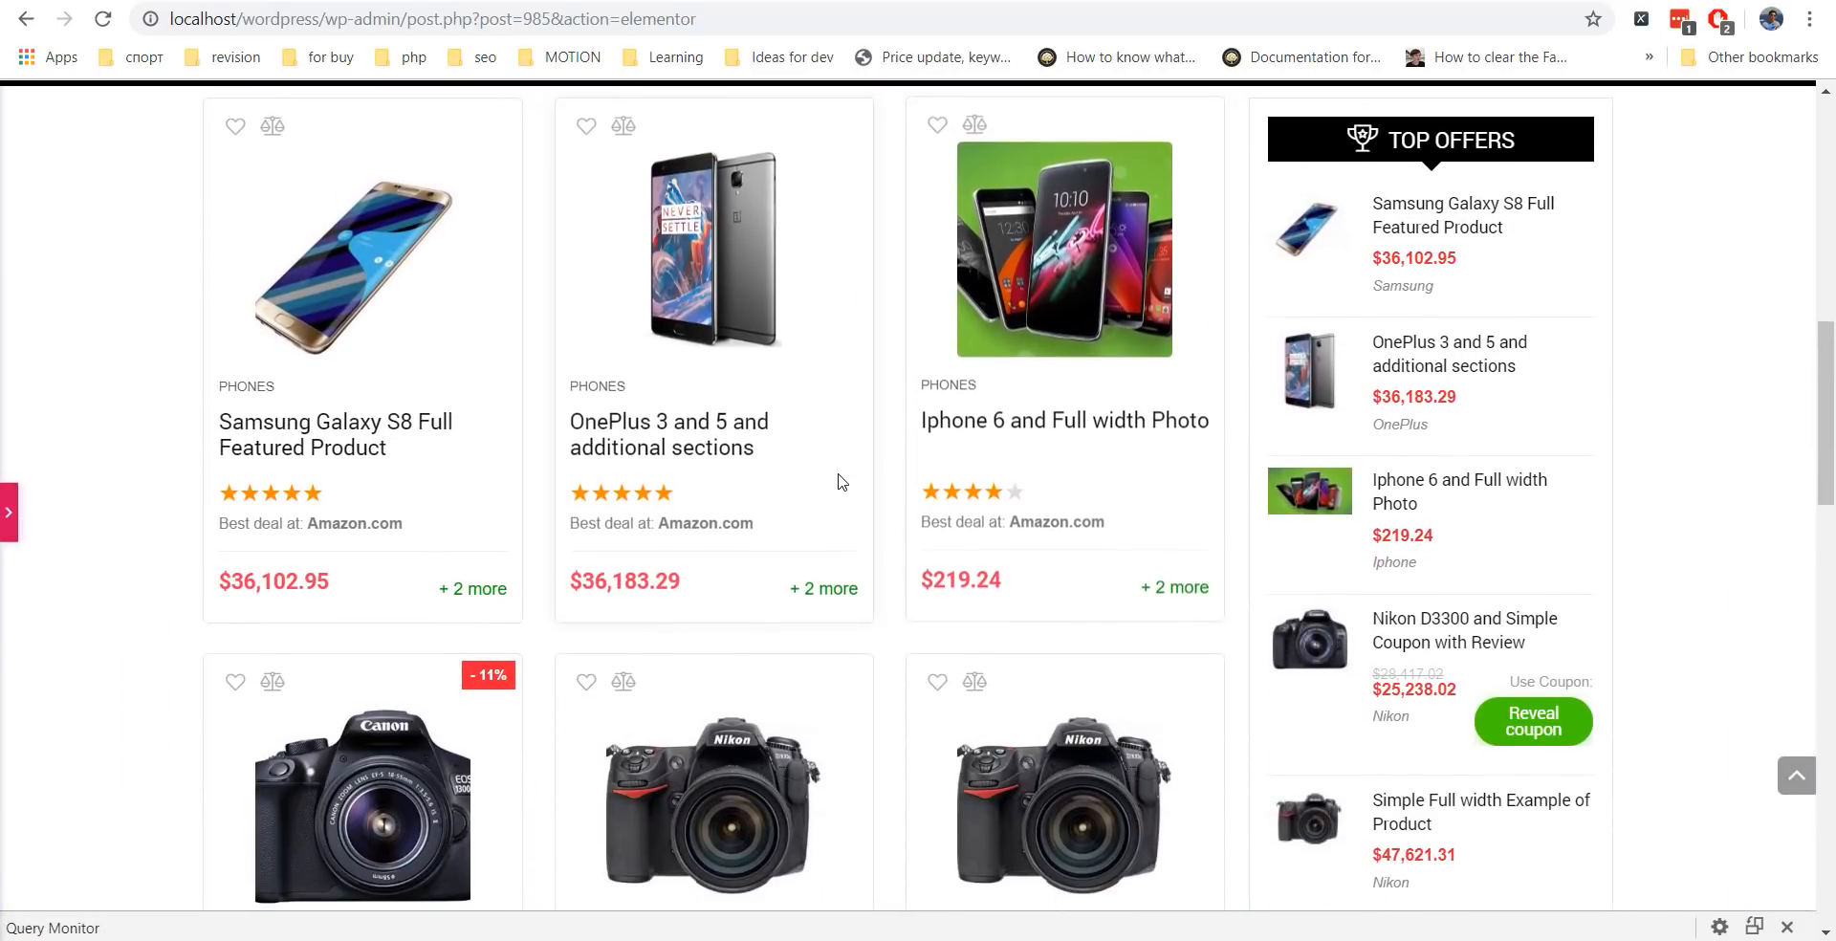
scroll(823, 492, "up", 3)
scroll(826, 492, "up", 3)
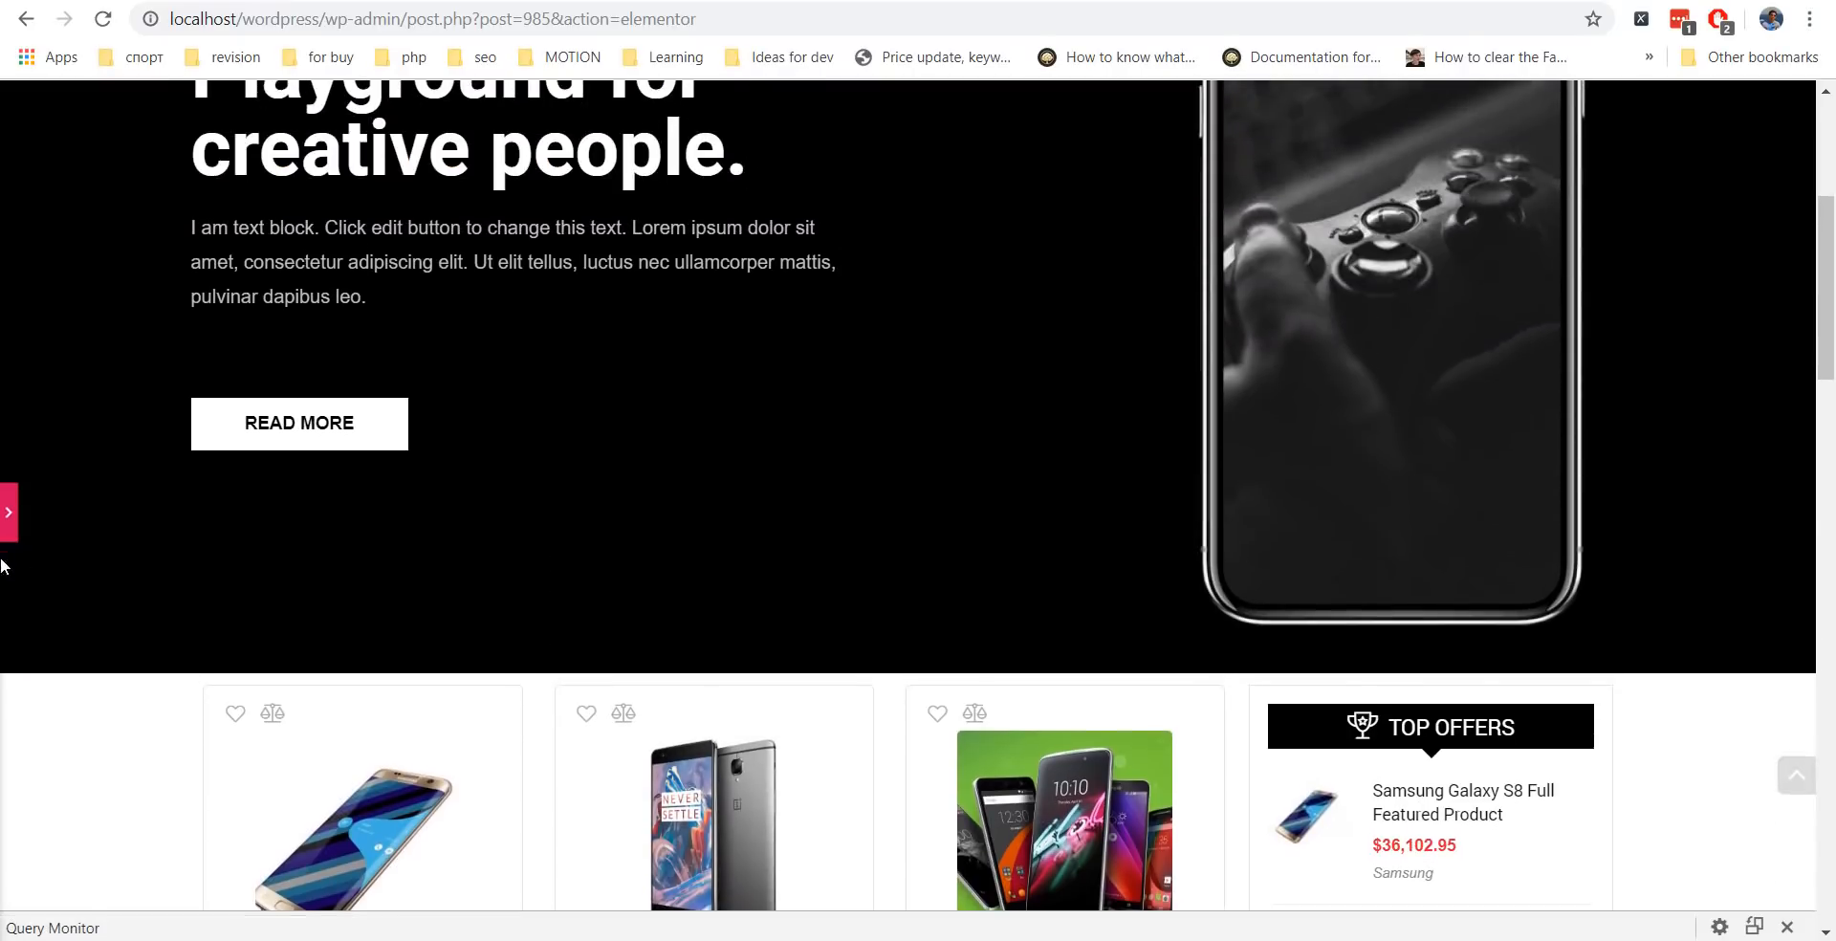
left_click(8, 521)
scroll(1047, 451, "down", 2)
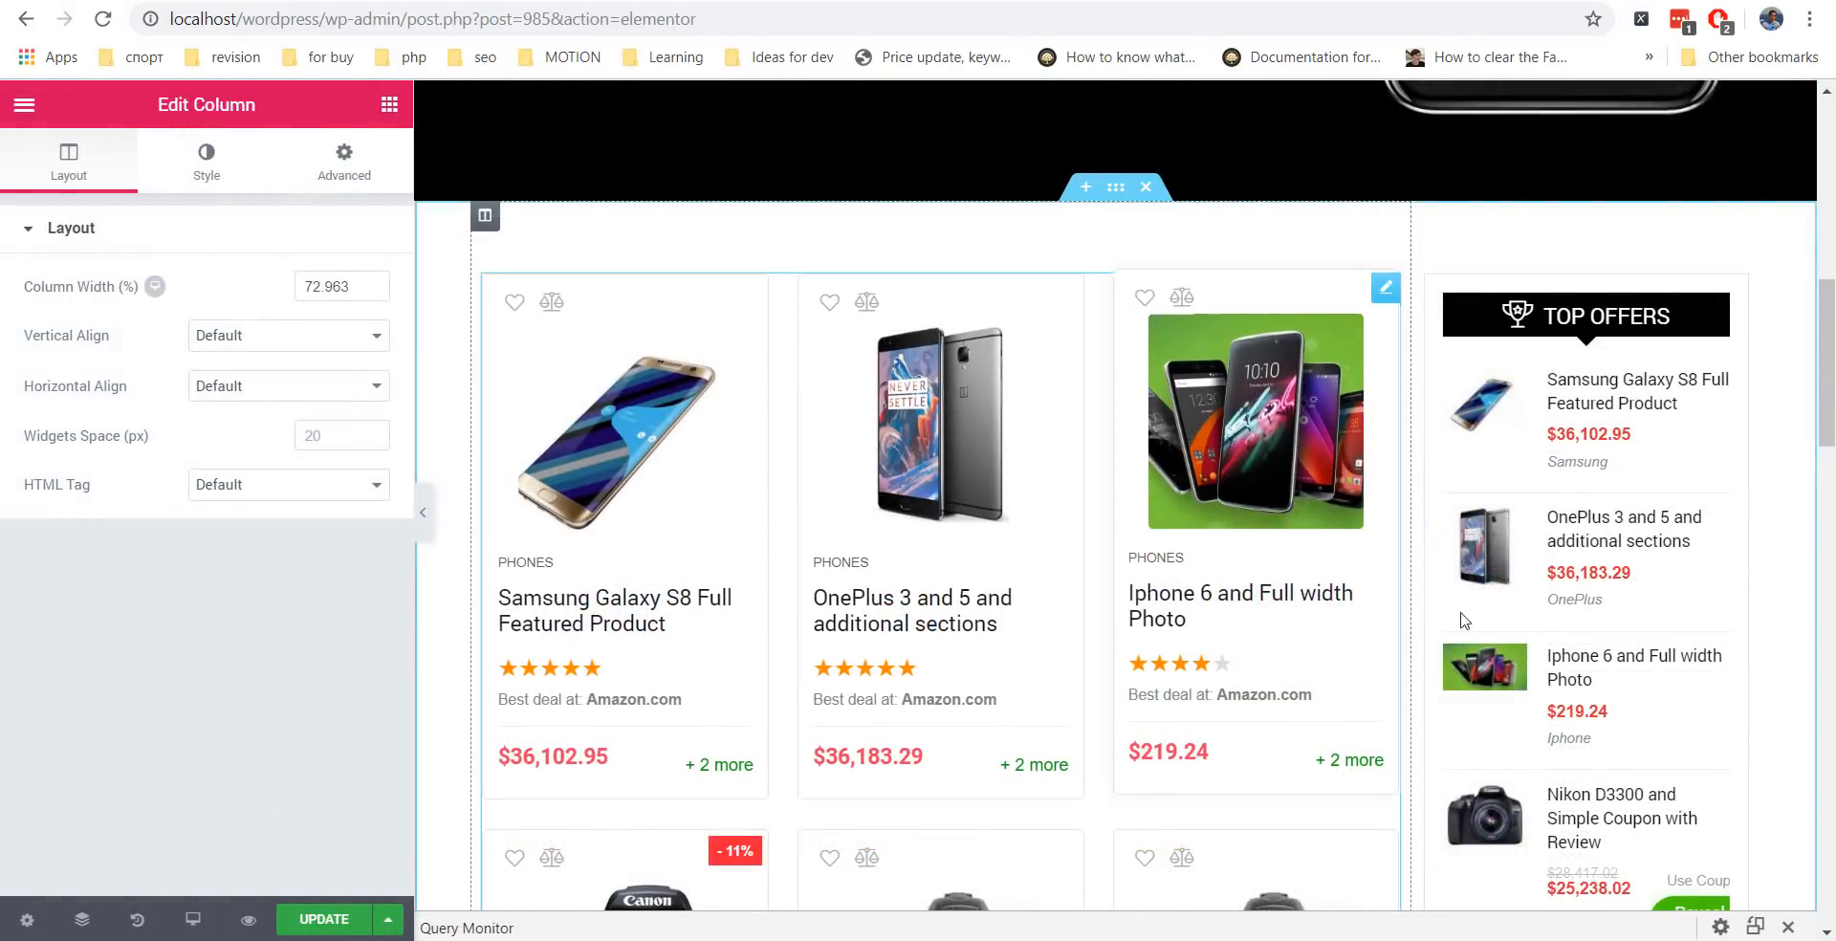
Switch to the tablet preview and set the product column width to 100.
left_click(193, 923)
left_click(129, 828)
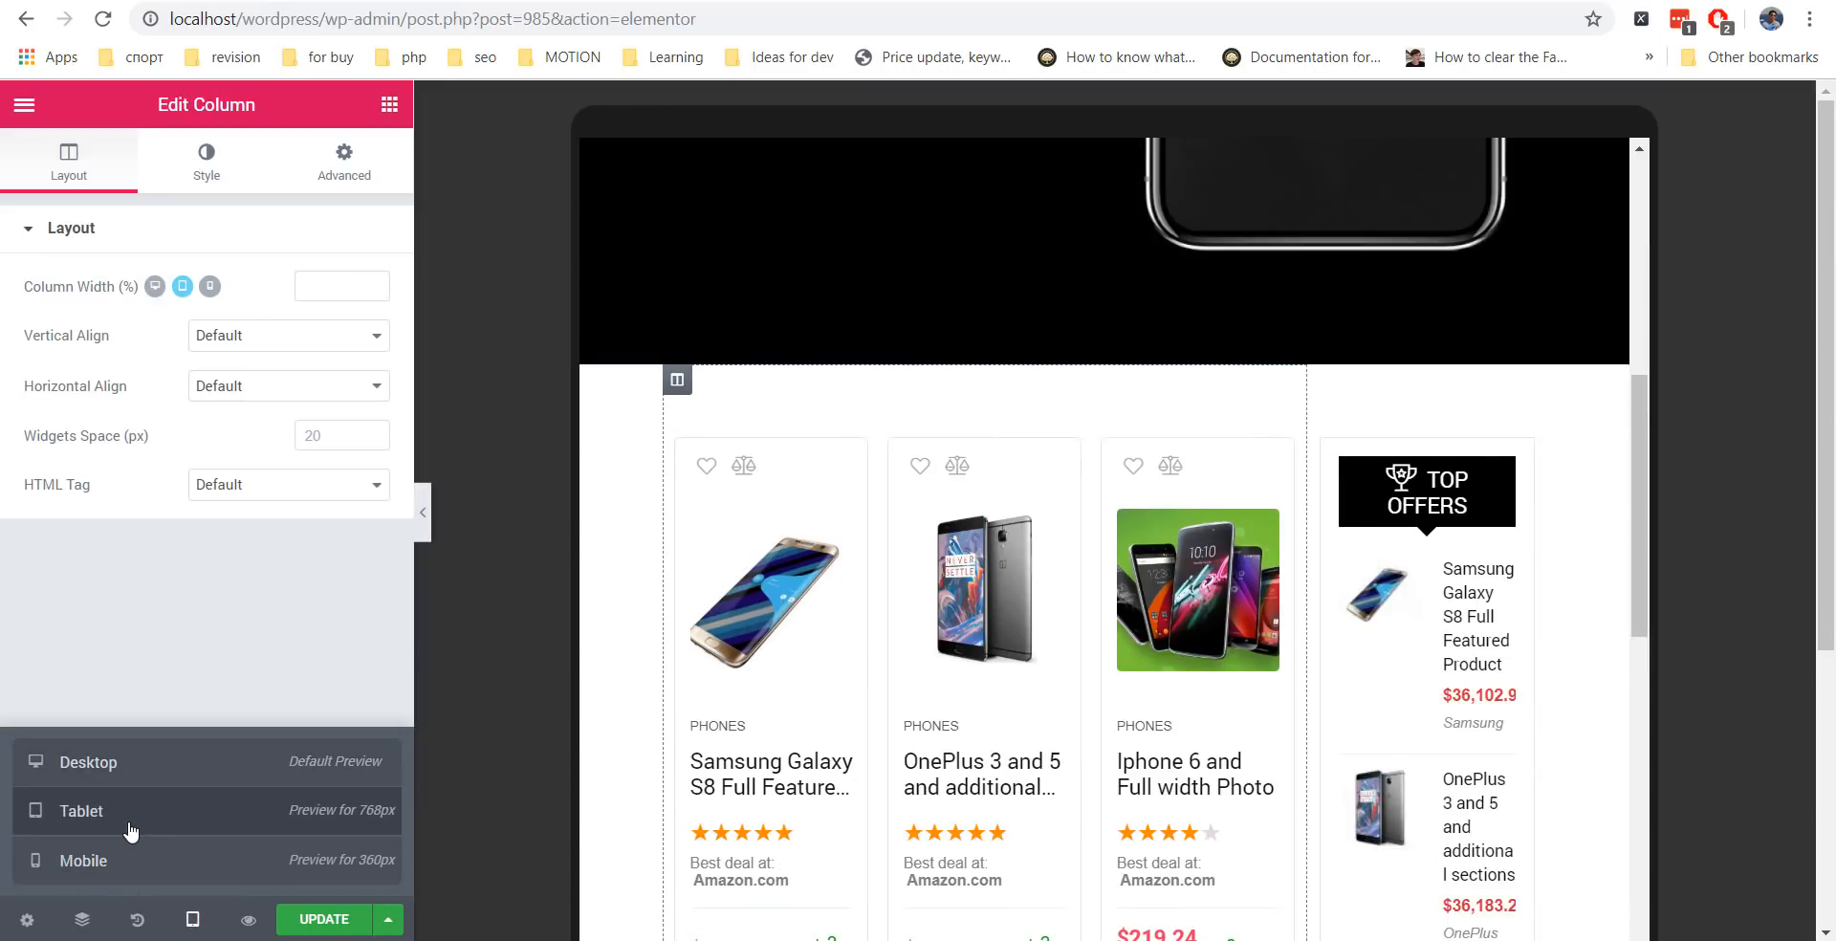
scroll(1492, 557, "down", 2)
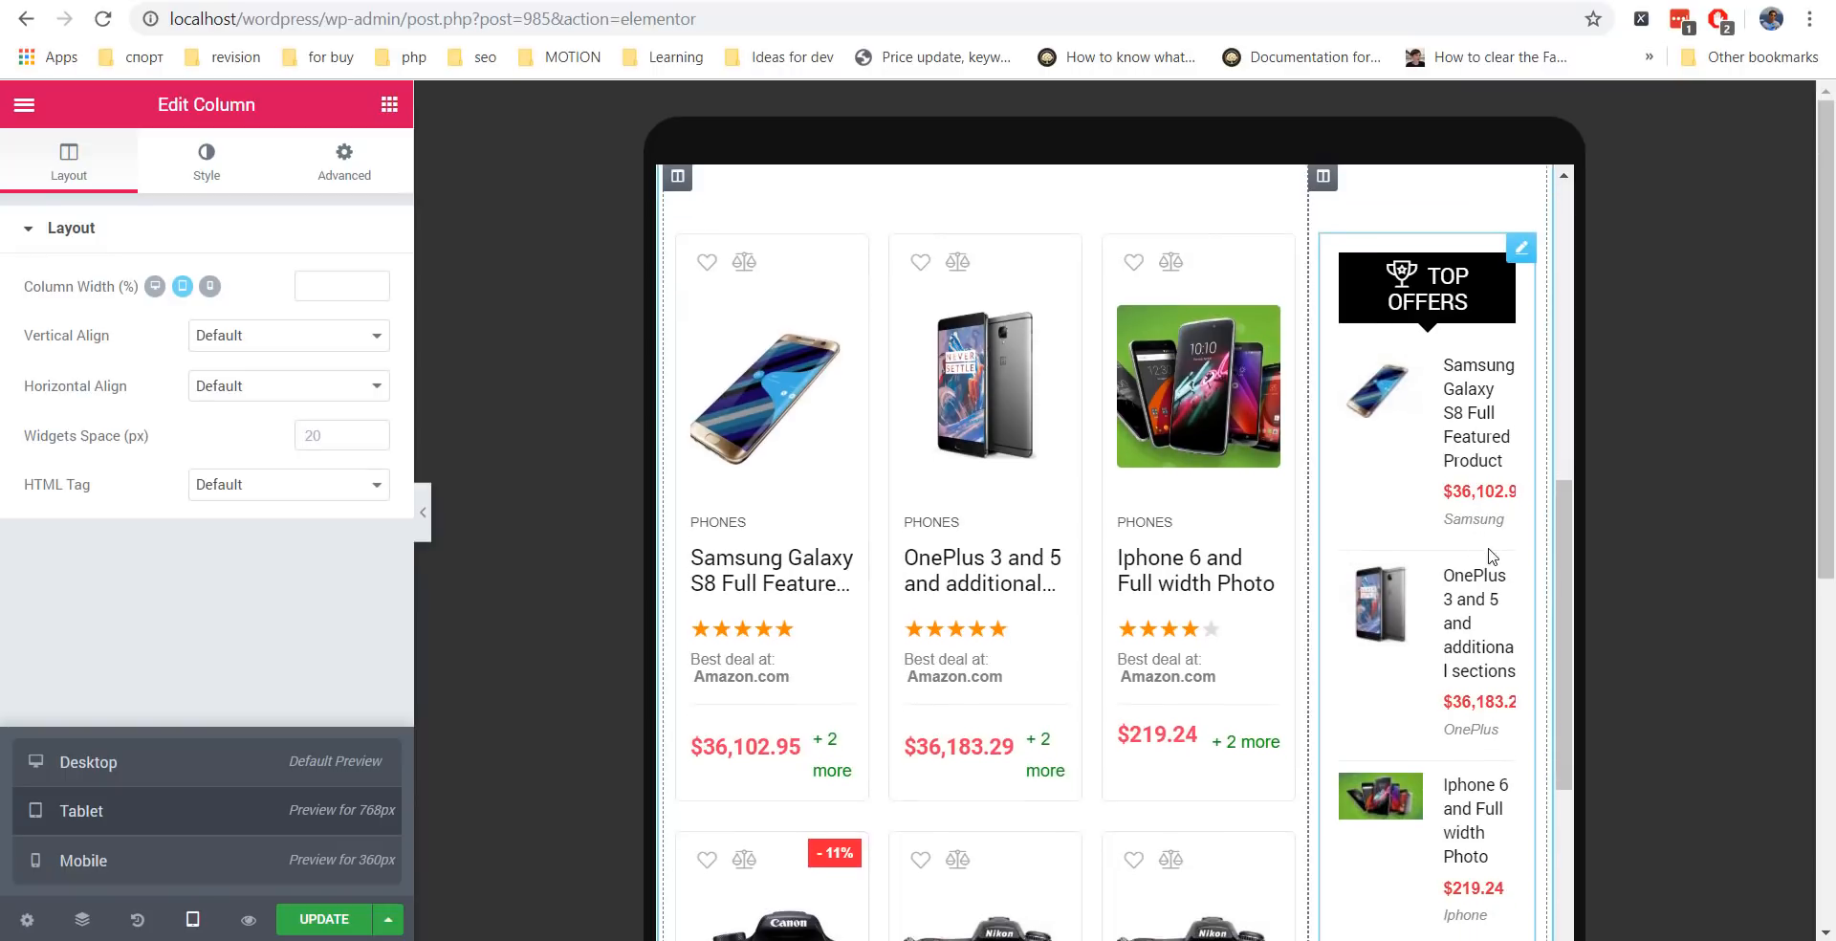
scroll(1492, 557, "down", 2)
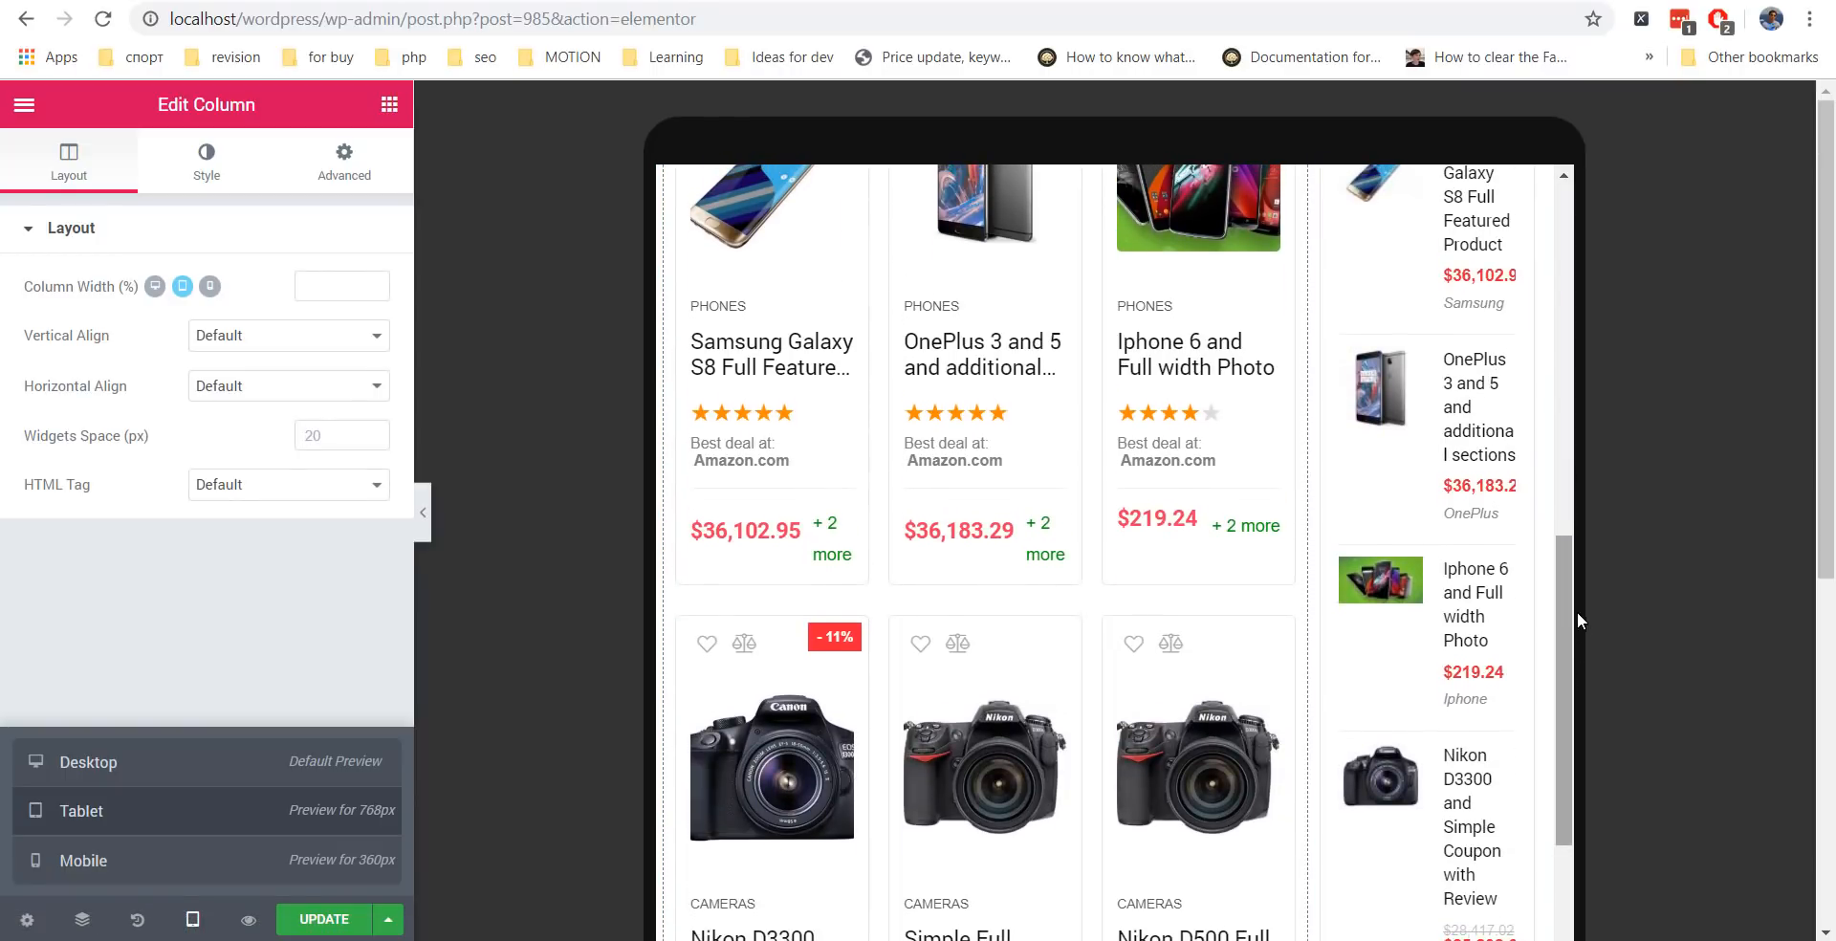
left_click_drag(1576, 613, 1582, 468)
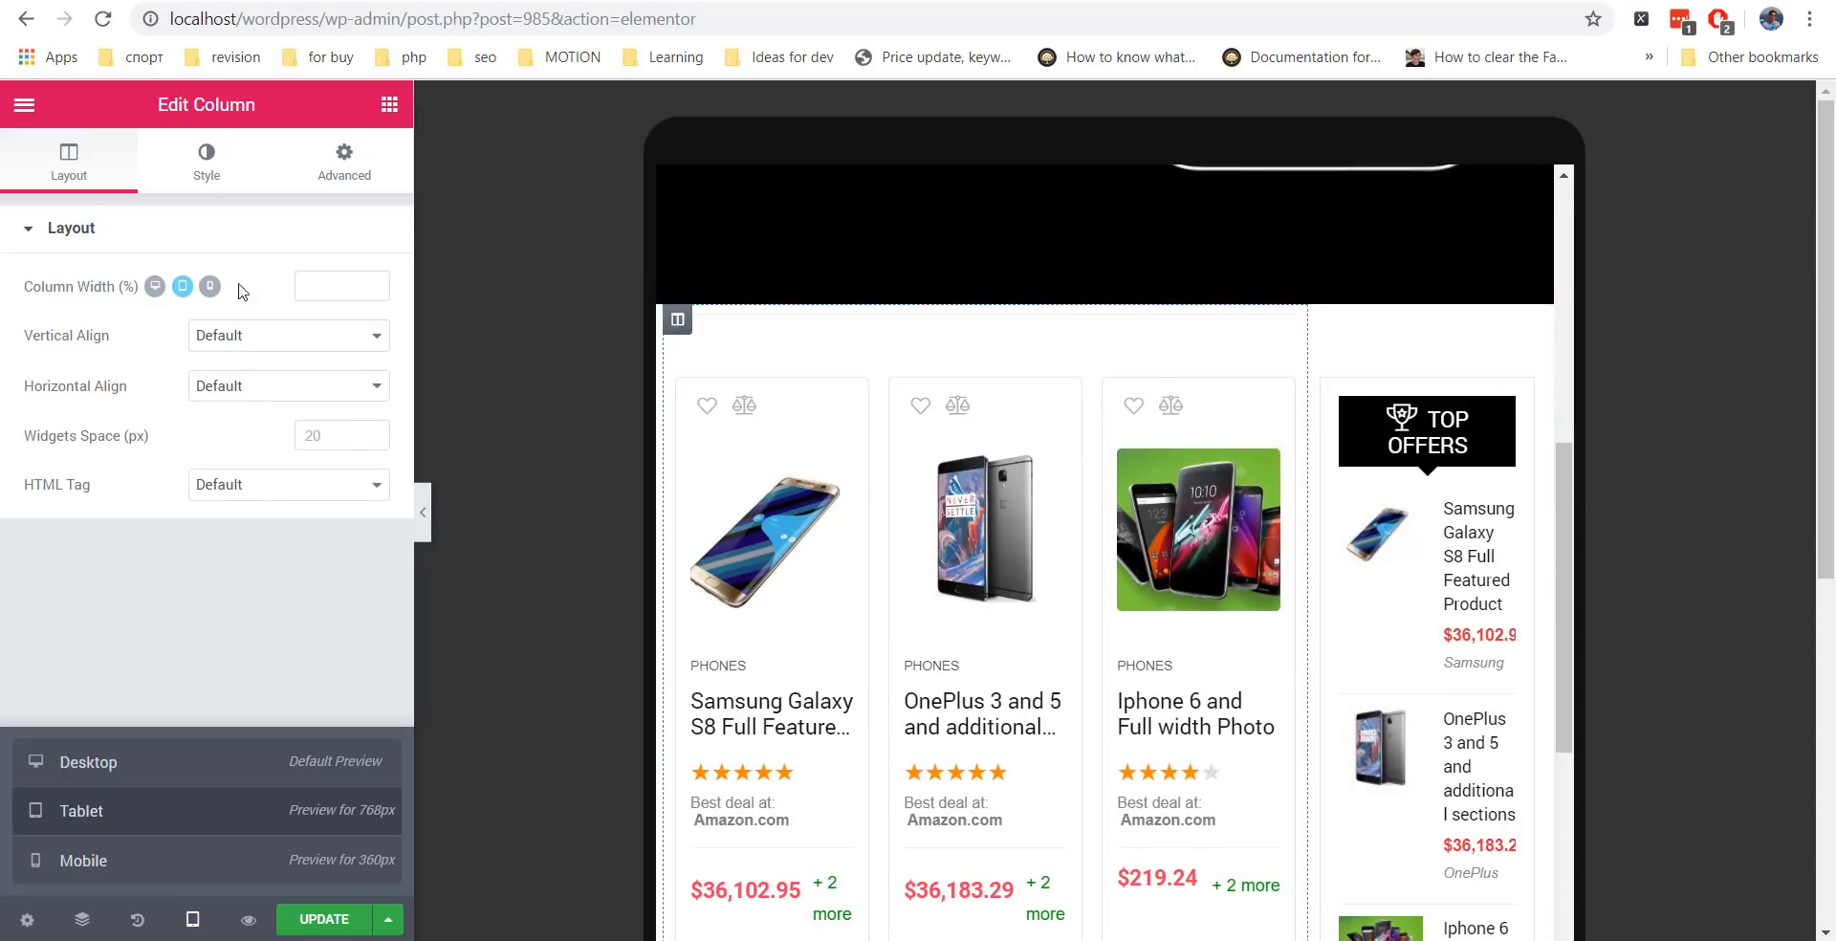
left_click(319, 287)
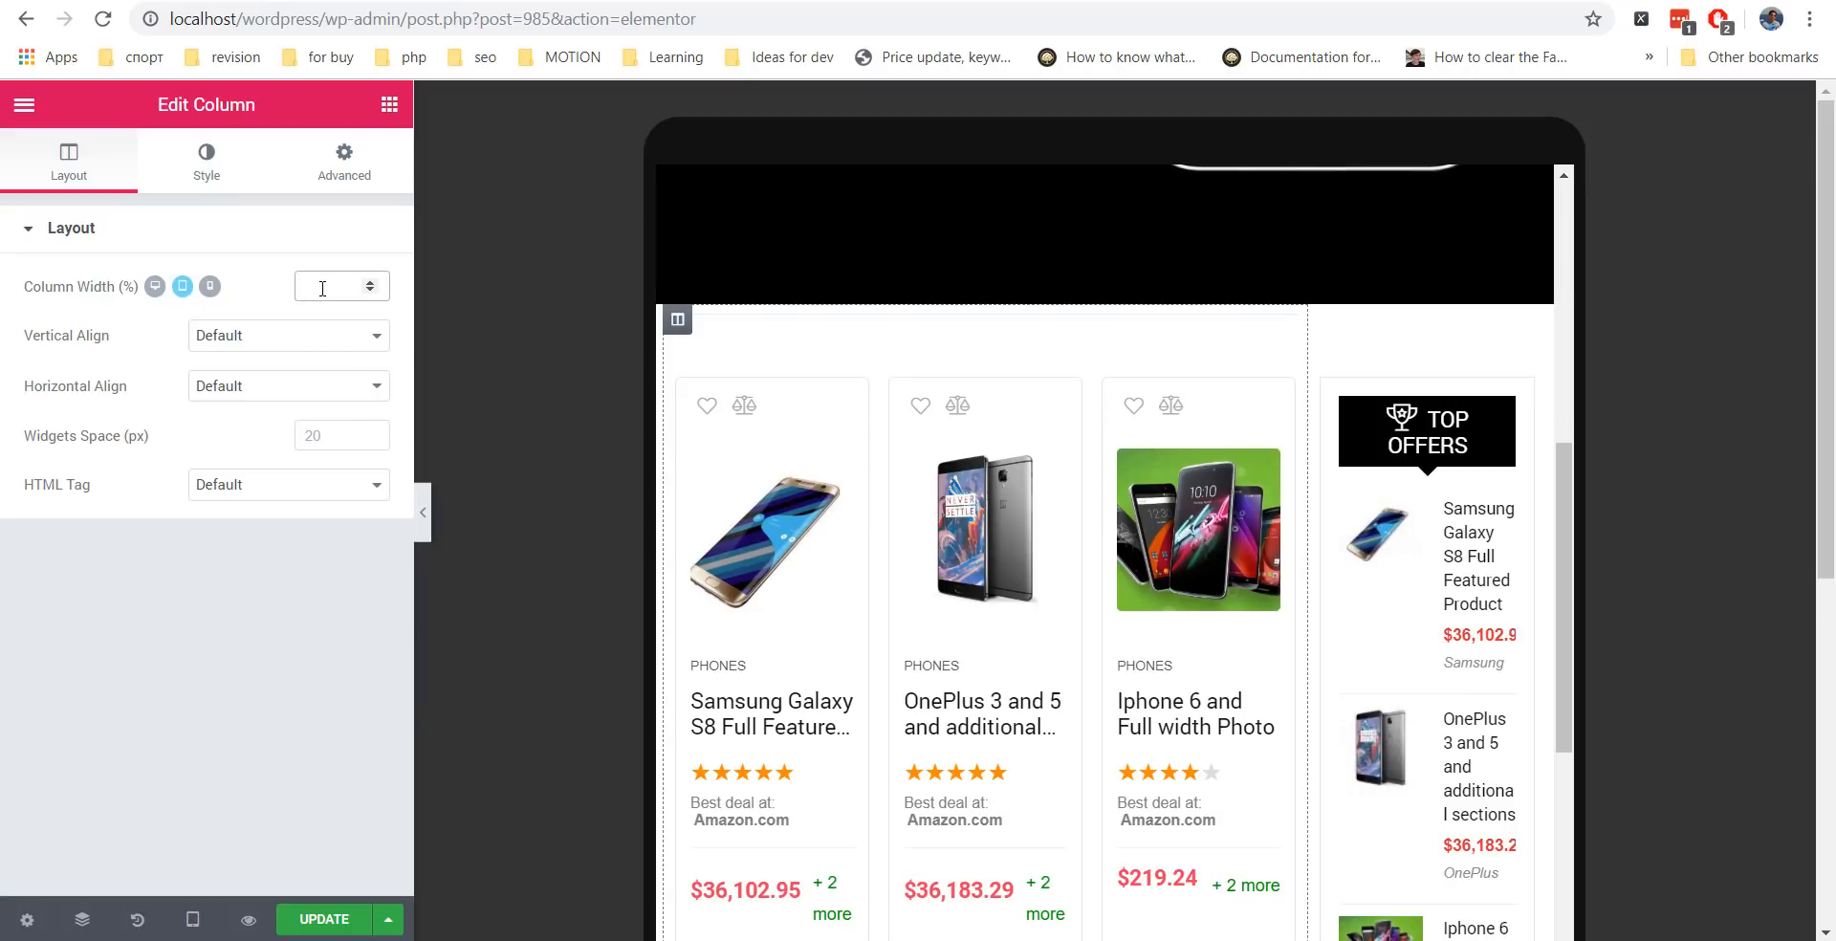
type("100")
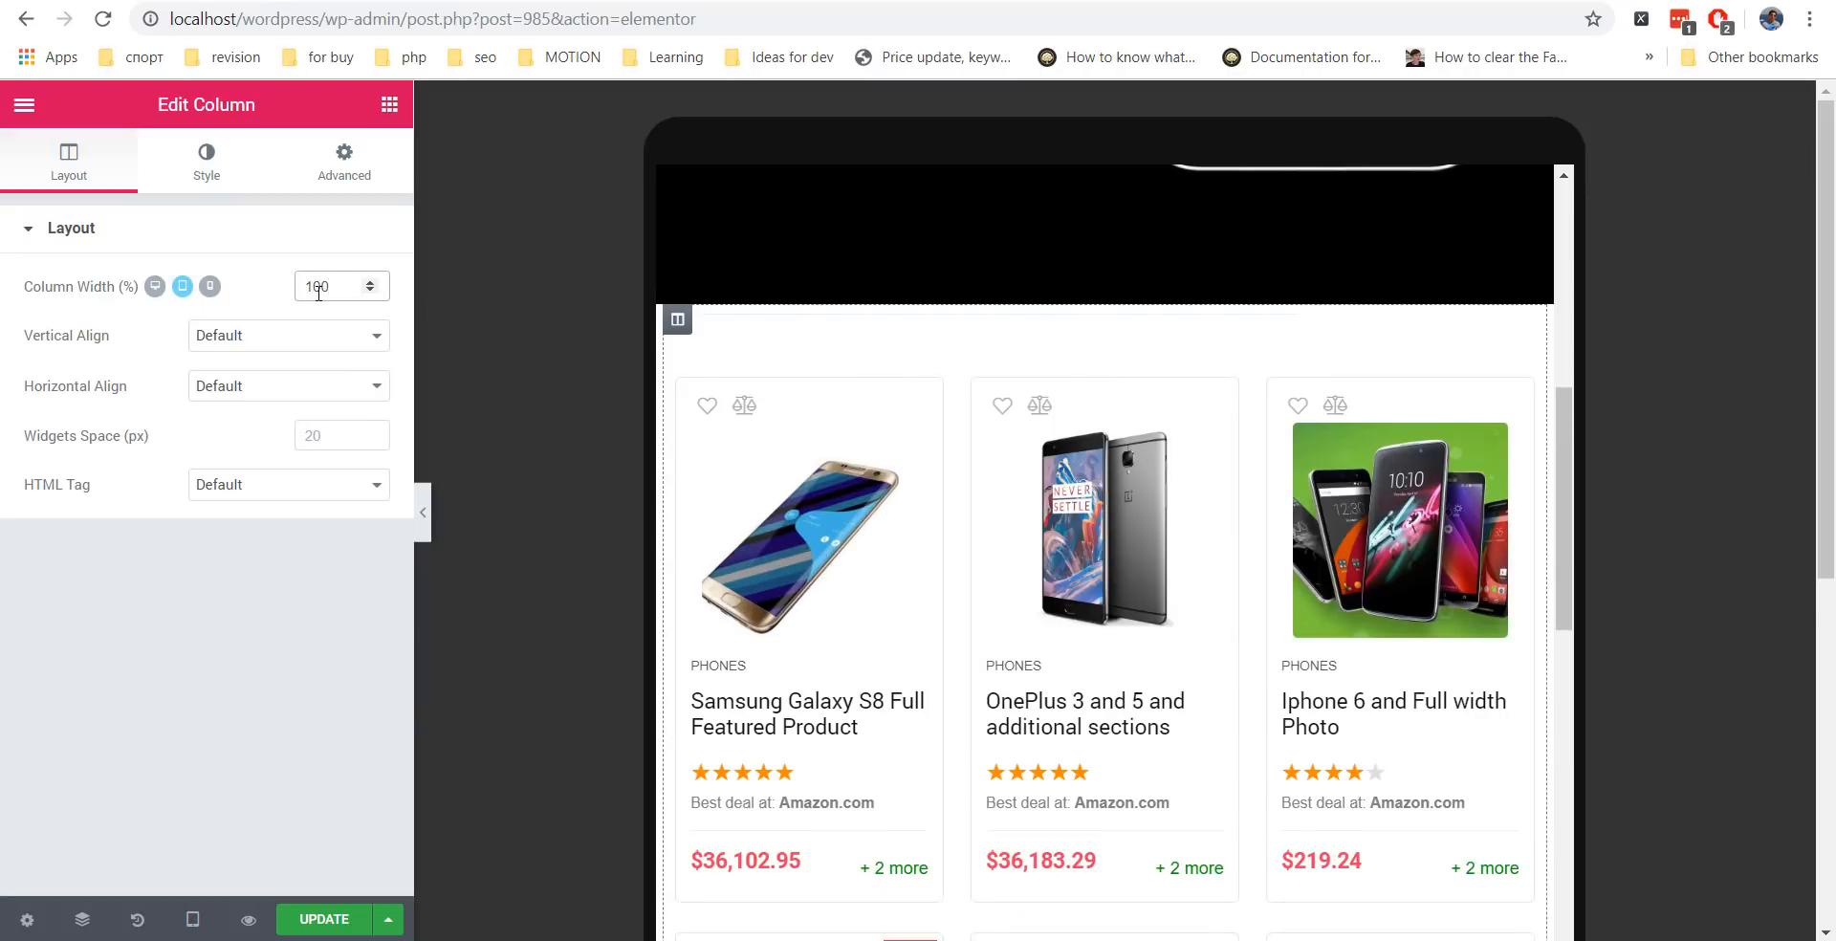
Set the Top Offers column's tablet width to 100 so it stacks below the grid.
left_click_drag(1570, 504, 1455, 864)
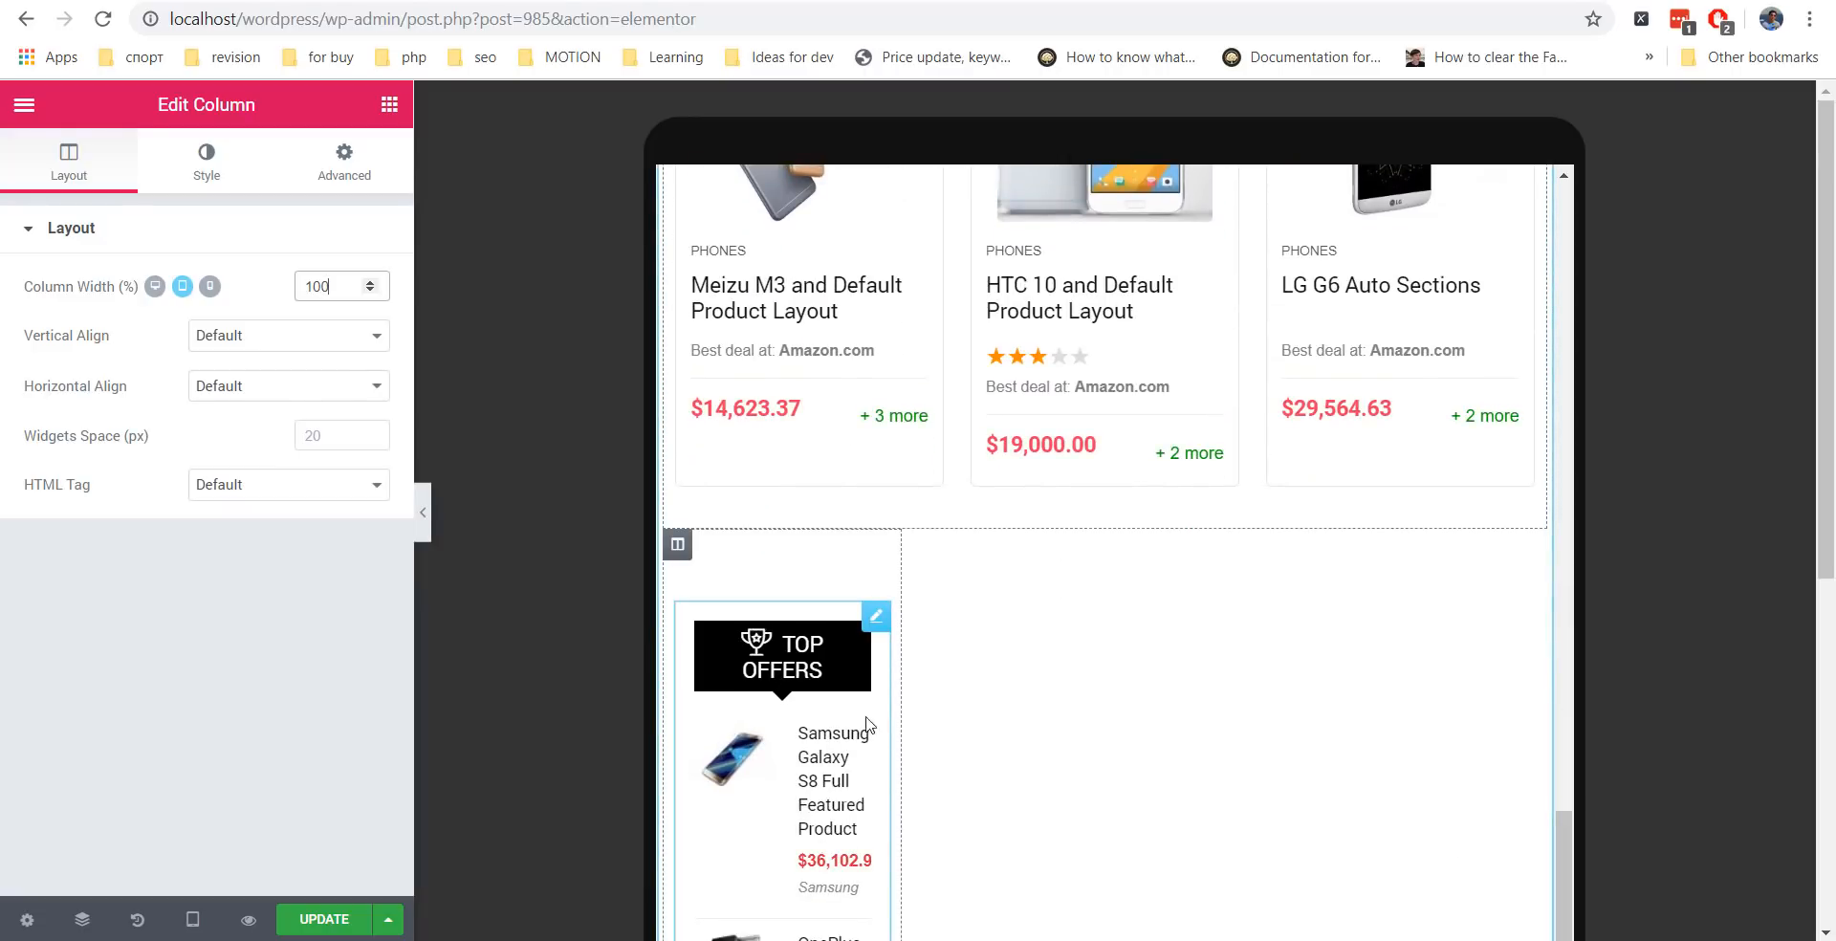
left_click(678, 547)
left_click(317, 286)
type("1")
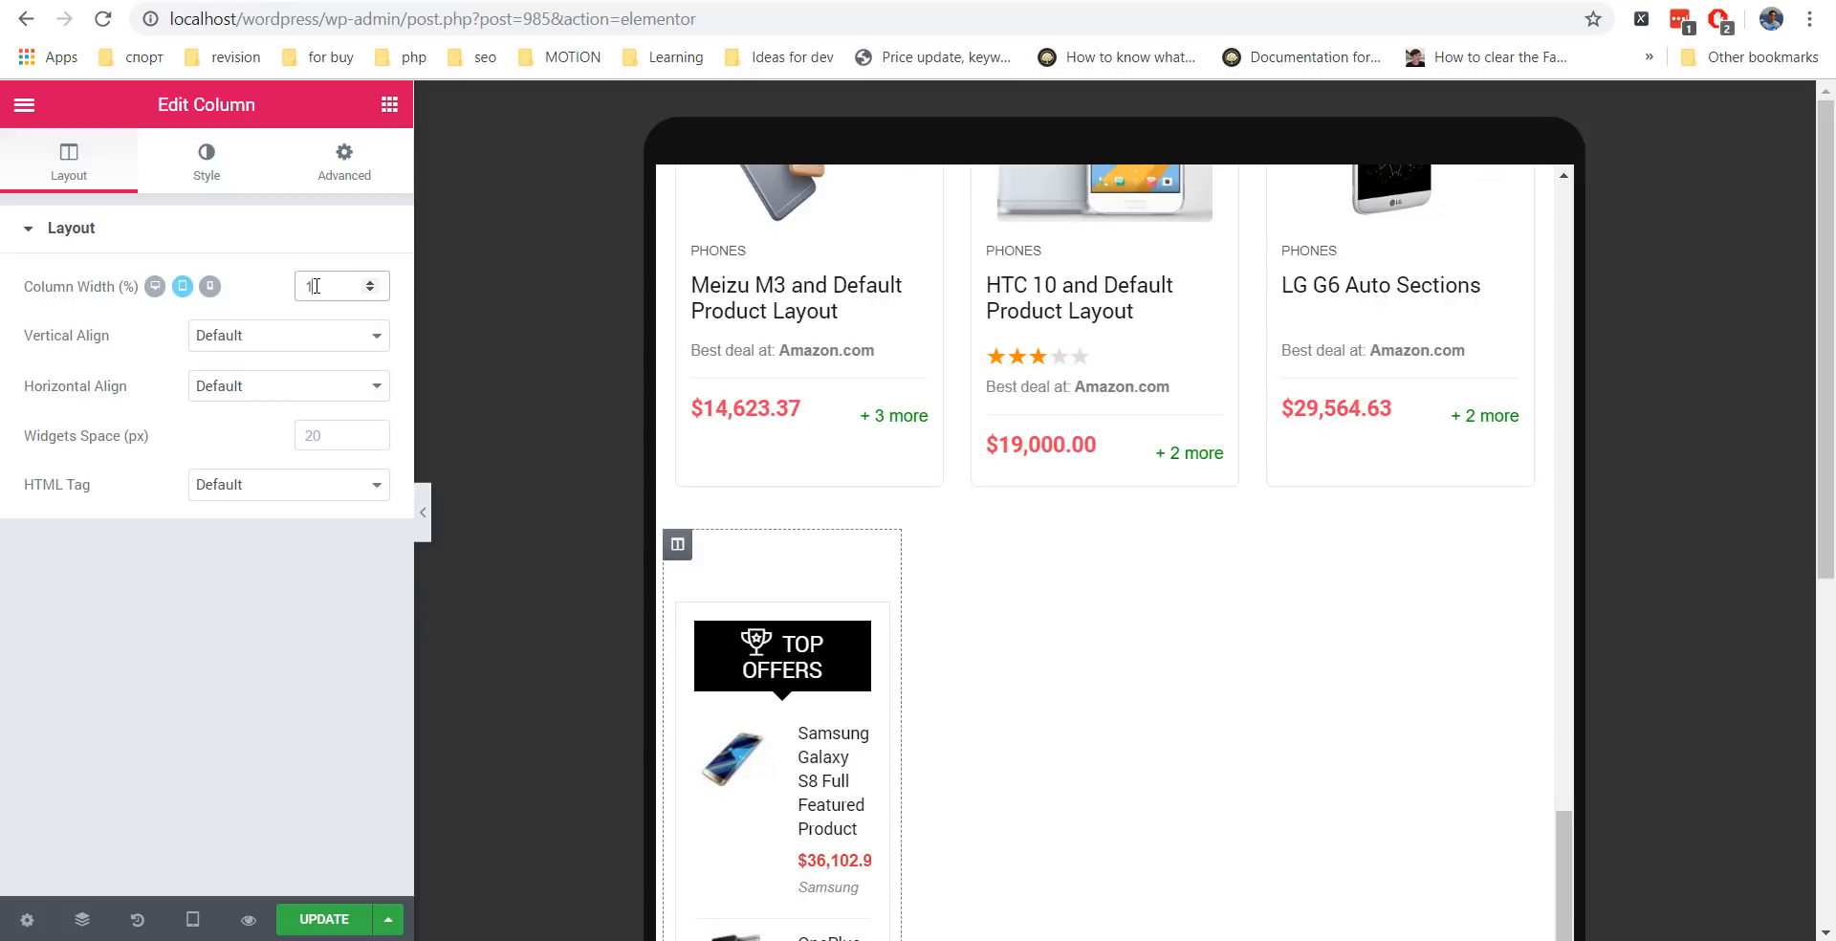
type("00")
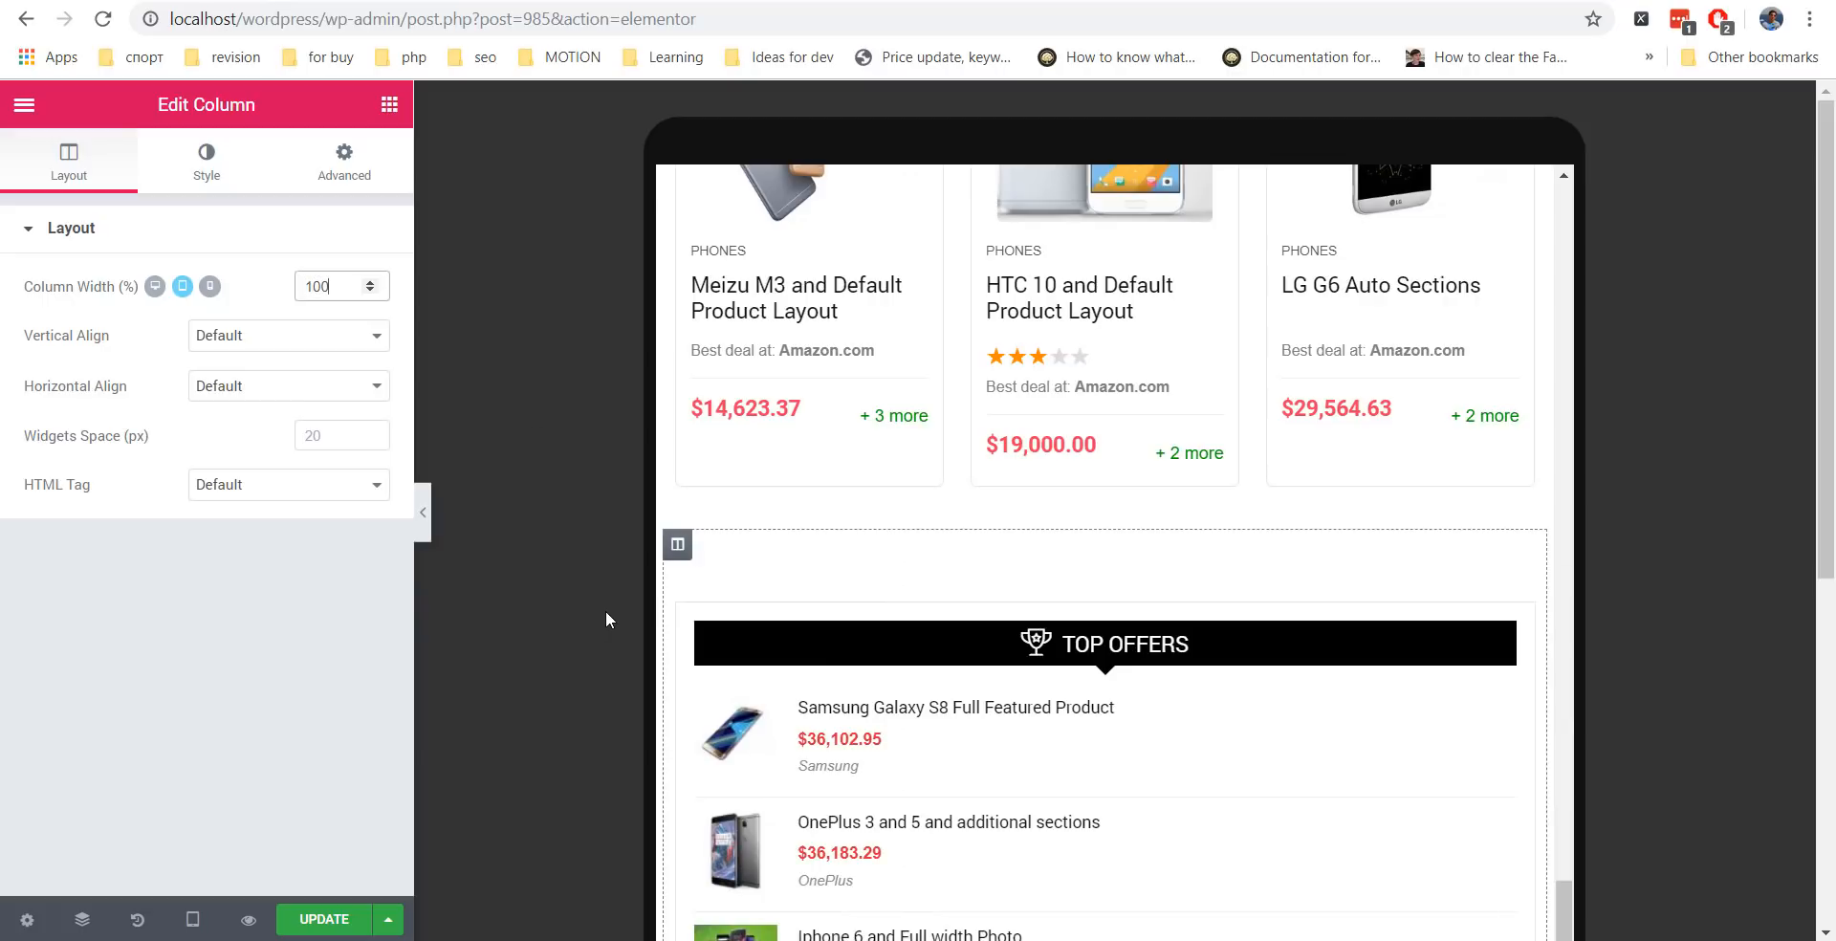
left_click(677, 572)
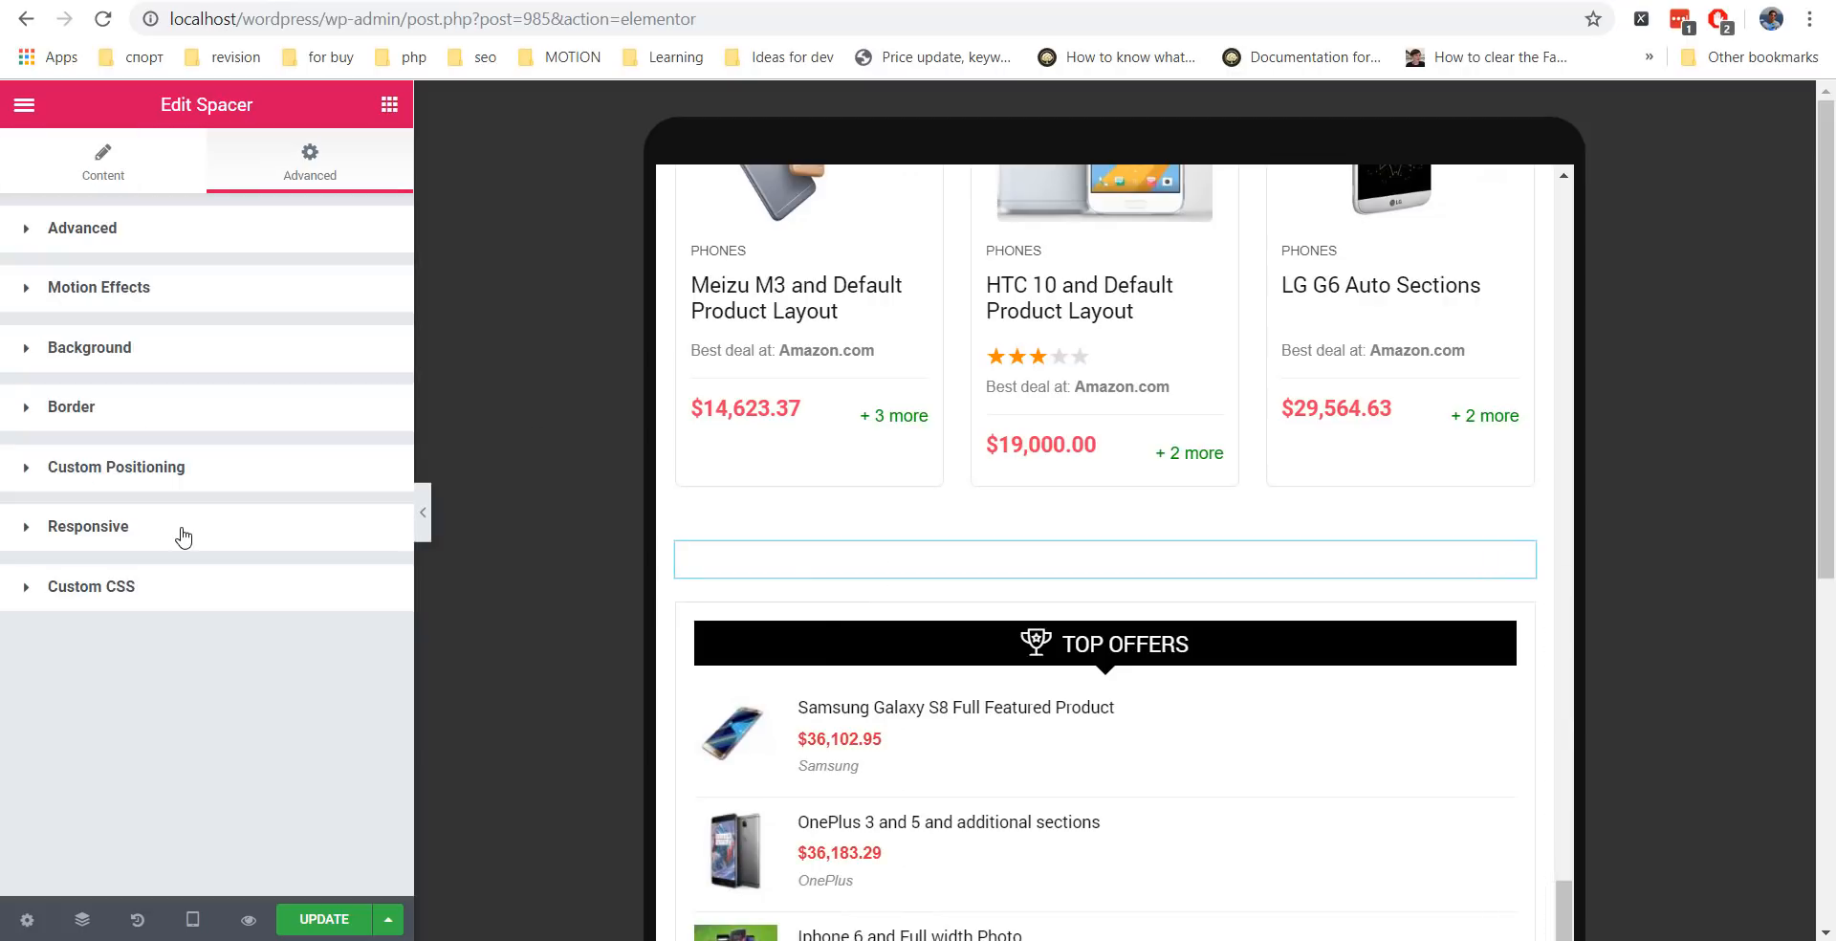
Set the spacer above Top Offers to a Space of 1 on tablet.
left_click(134, 153)
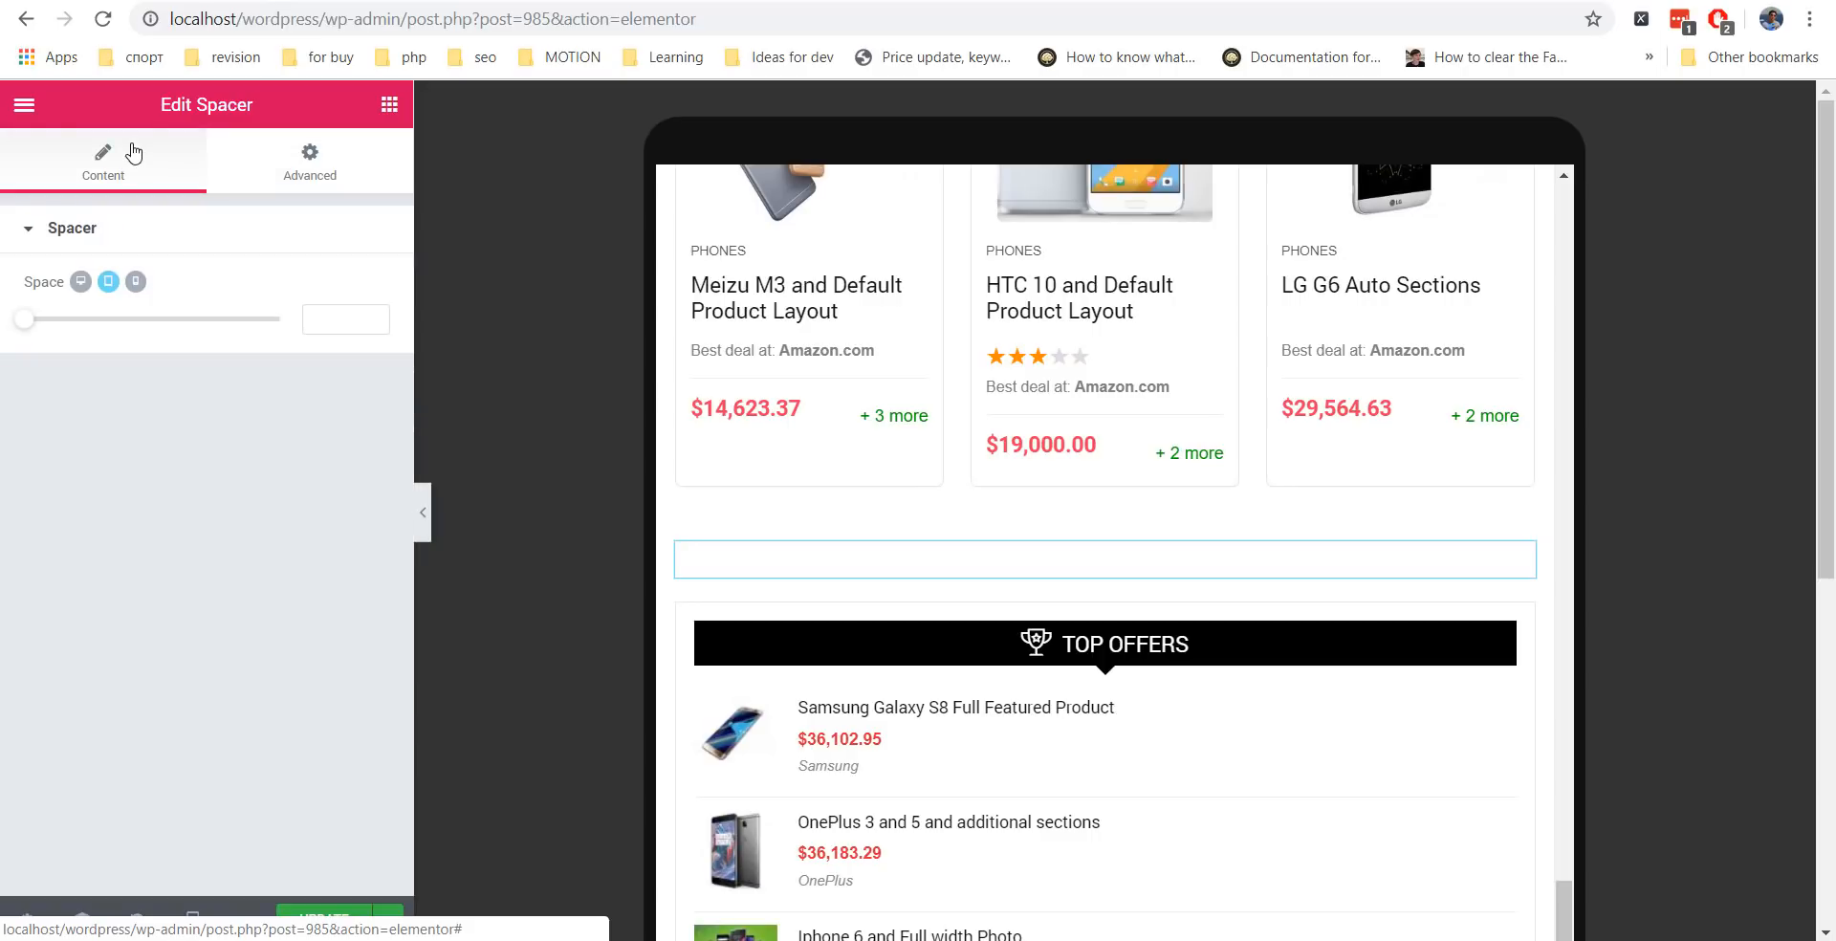
left_click(12, 328)
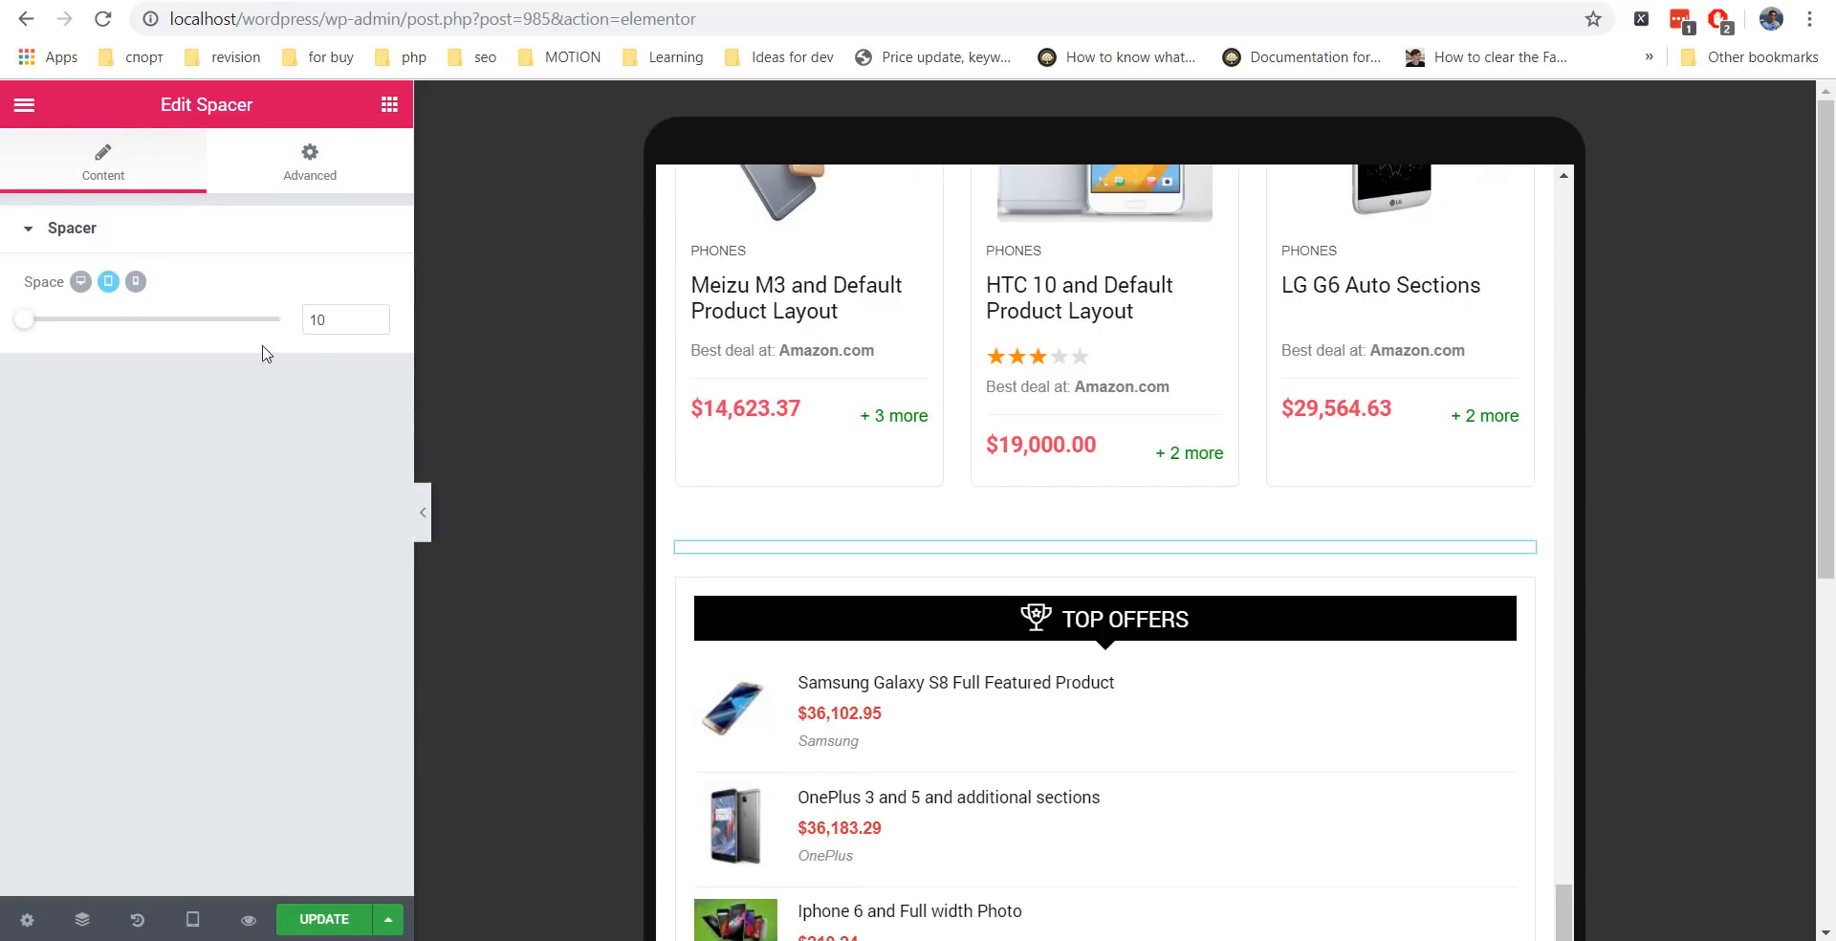
left_click(342, 316)
type("1")
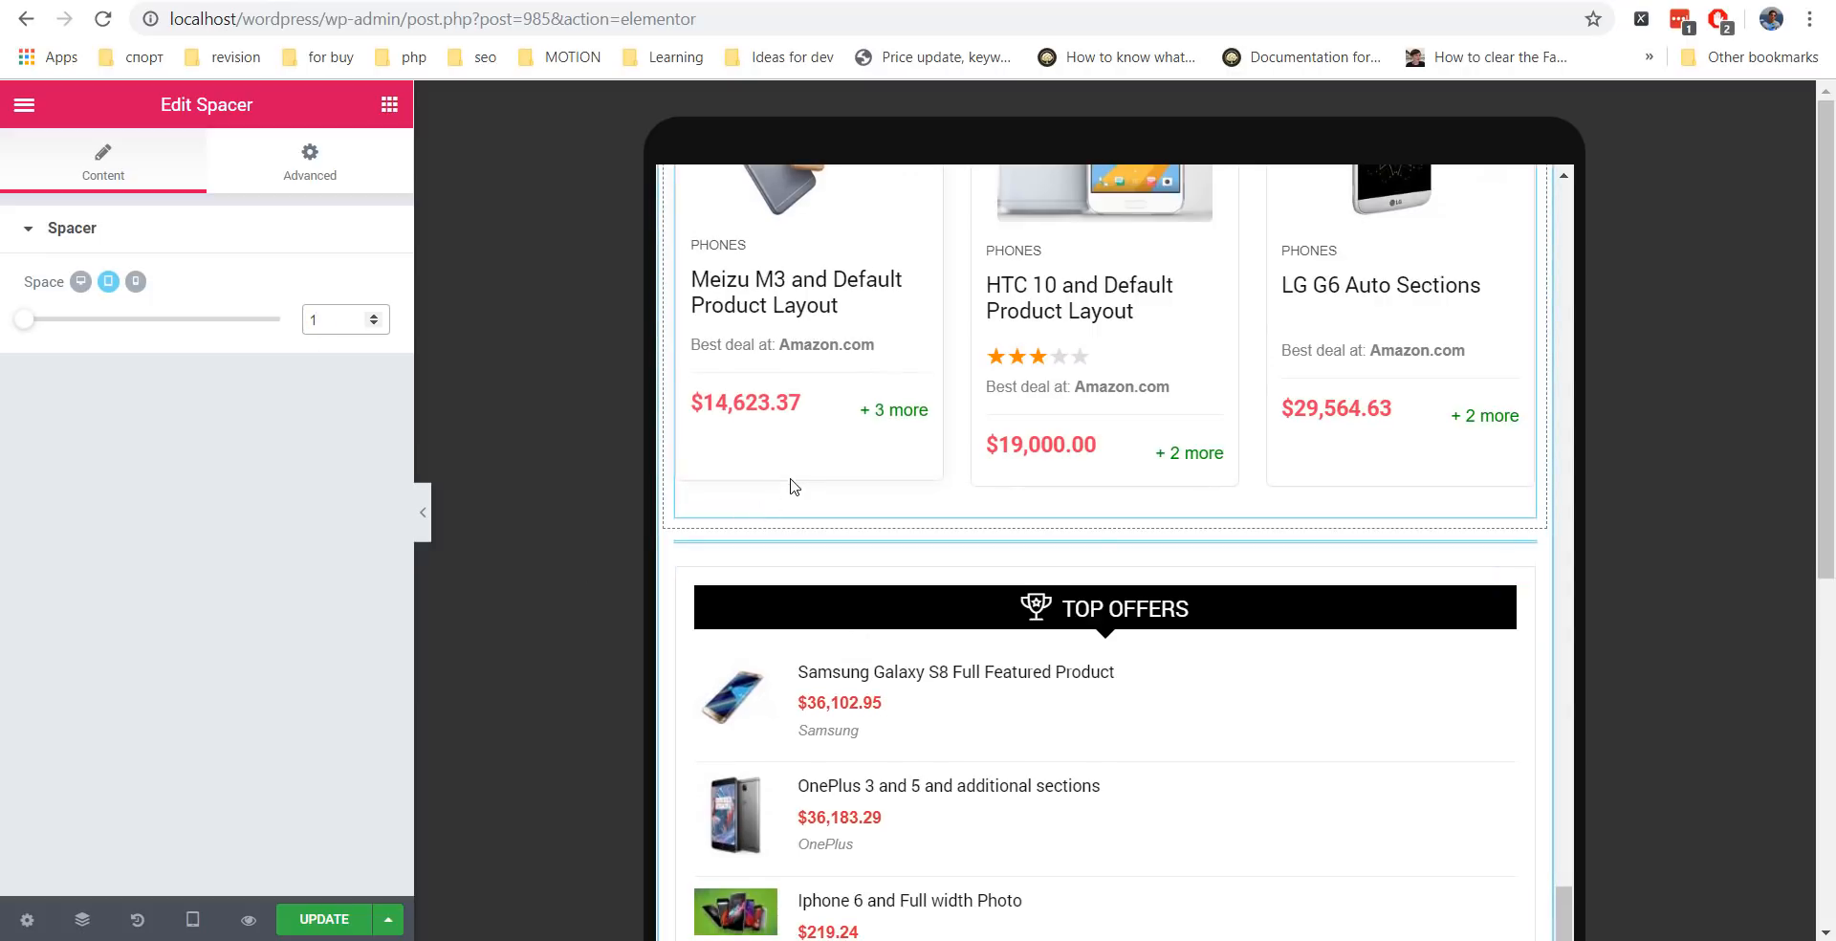
scroll(814, 806, "down", 2)
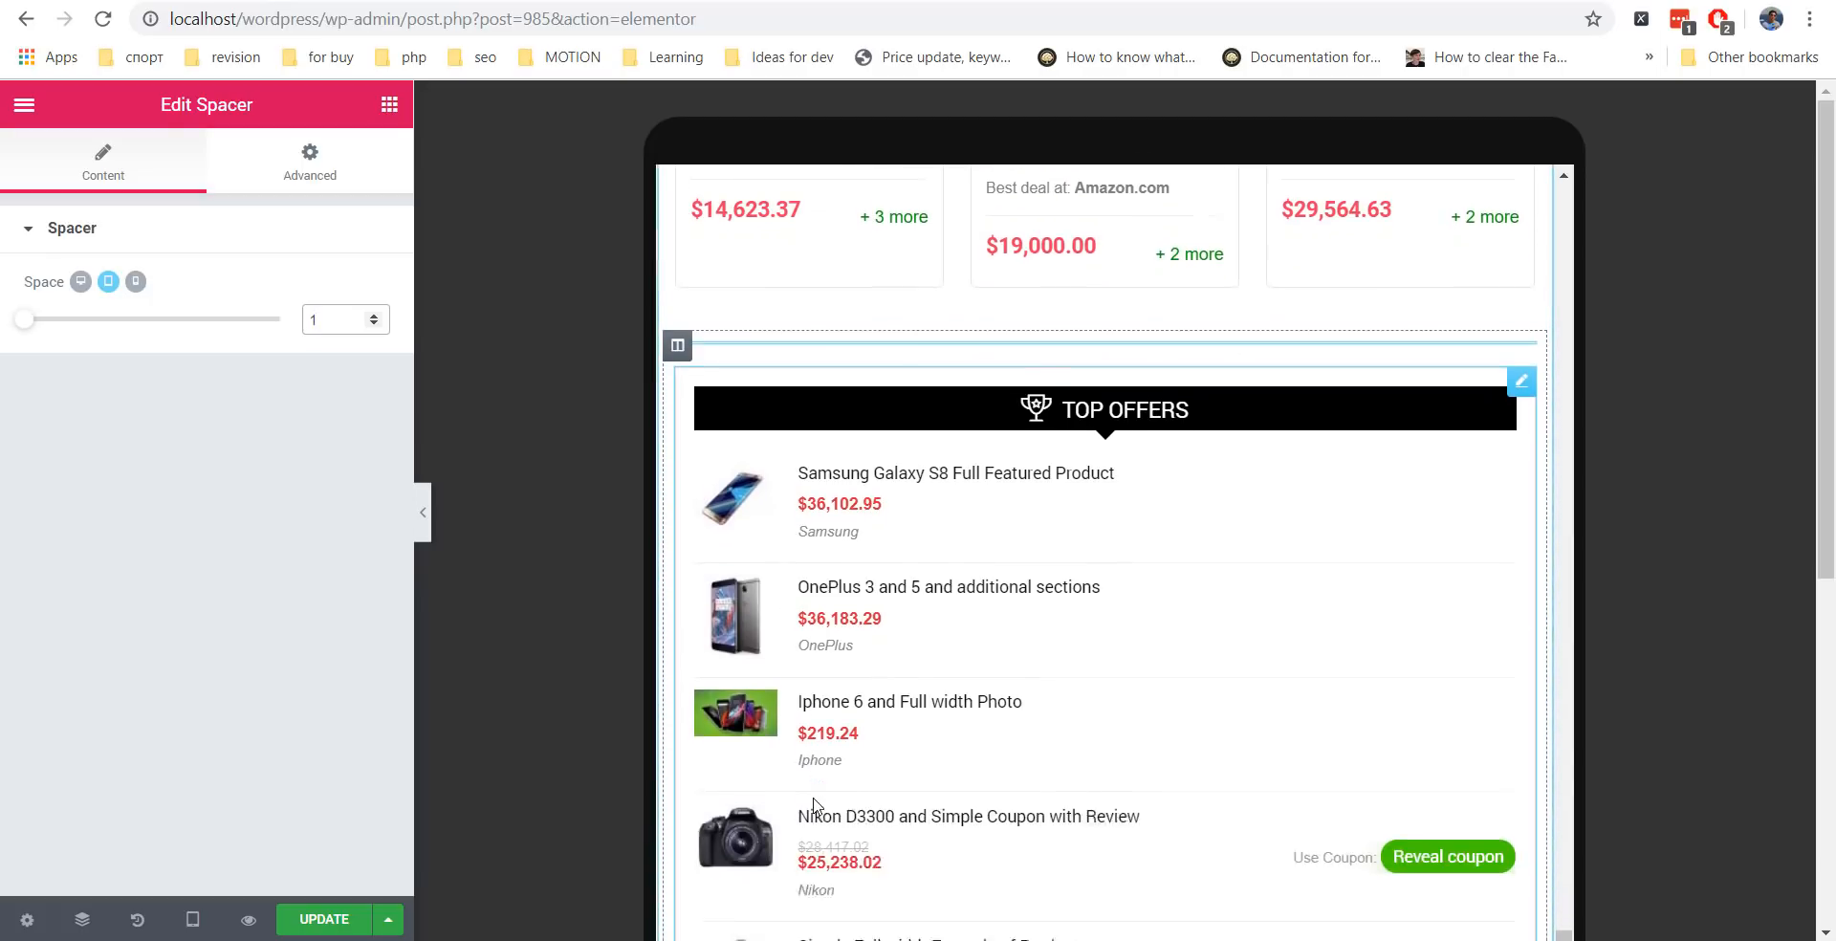
left_click(386, 318)
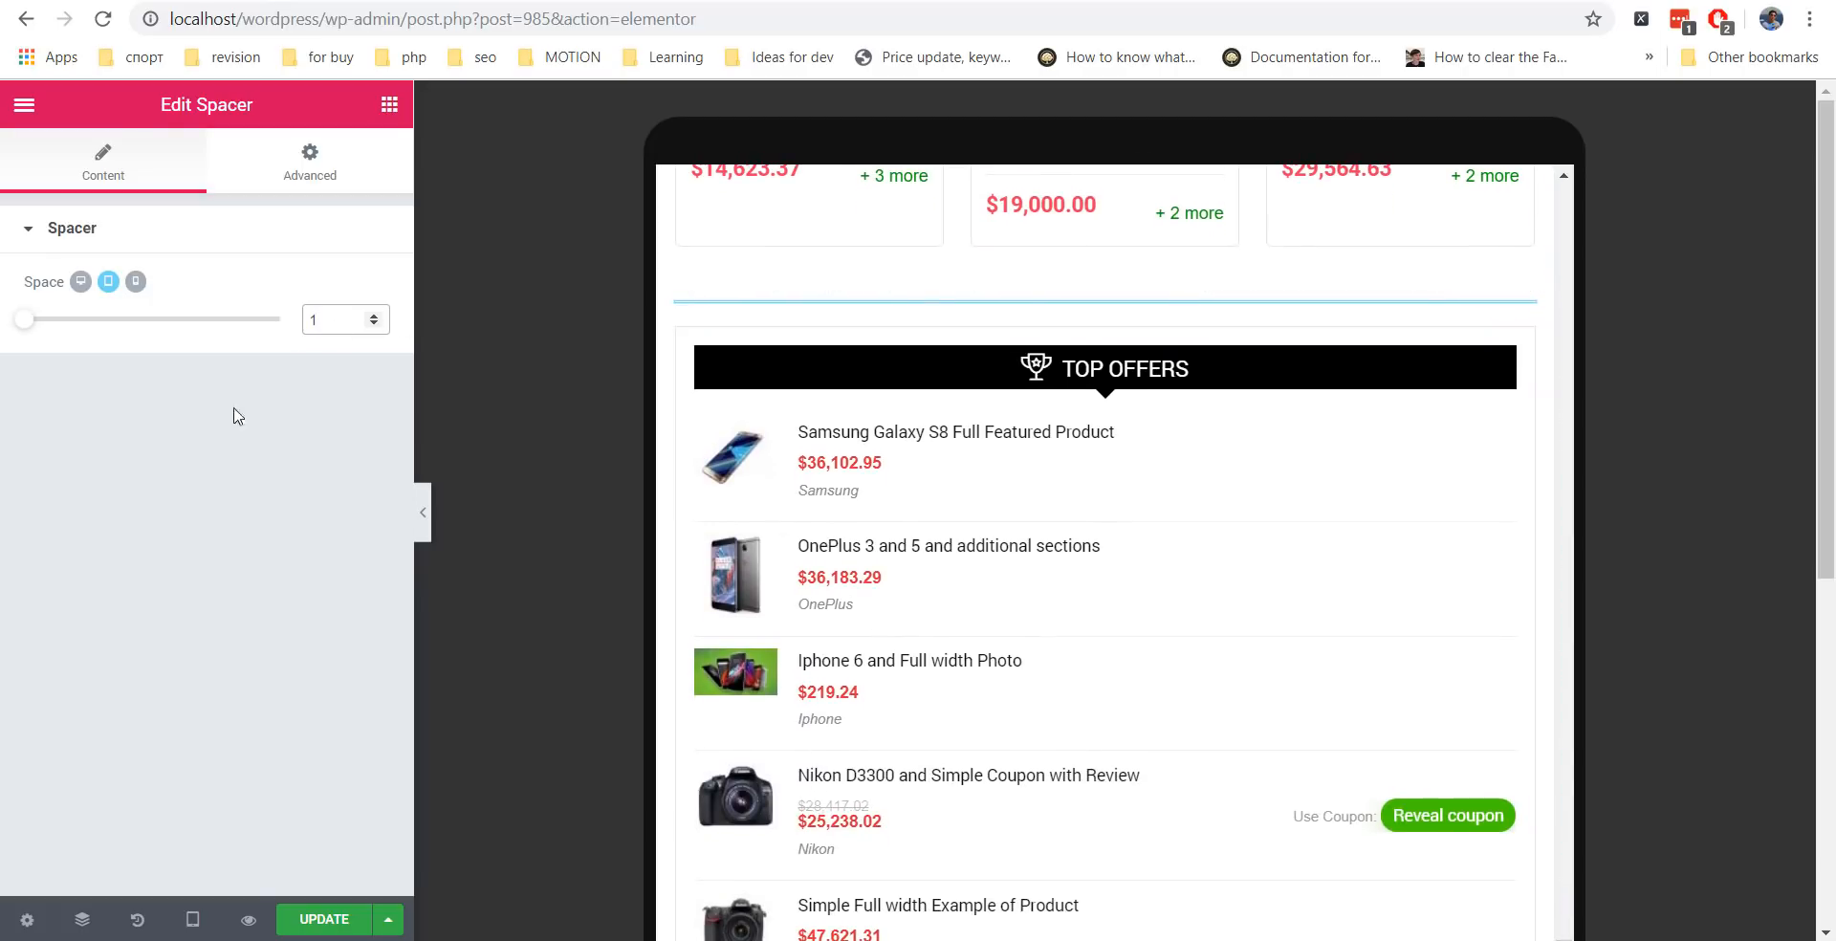
scroll(1004, 615, "up", 10)
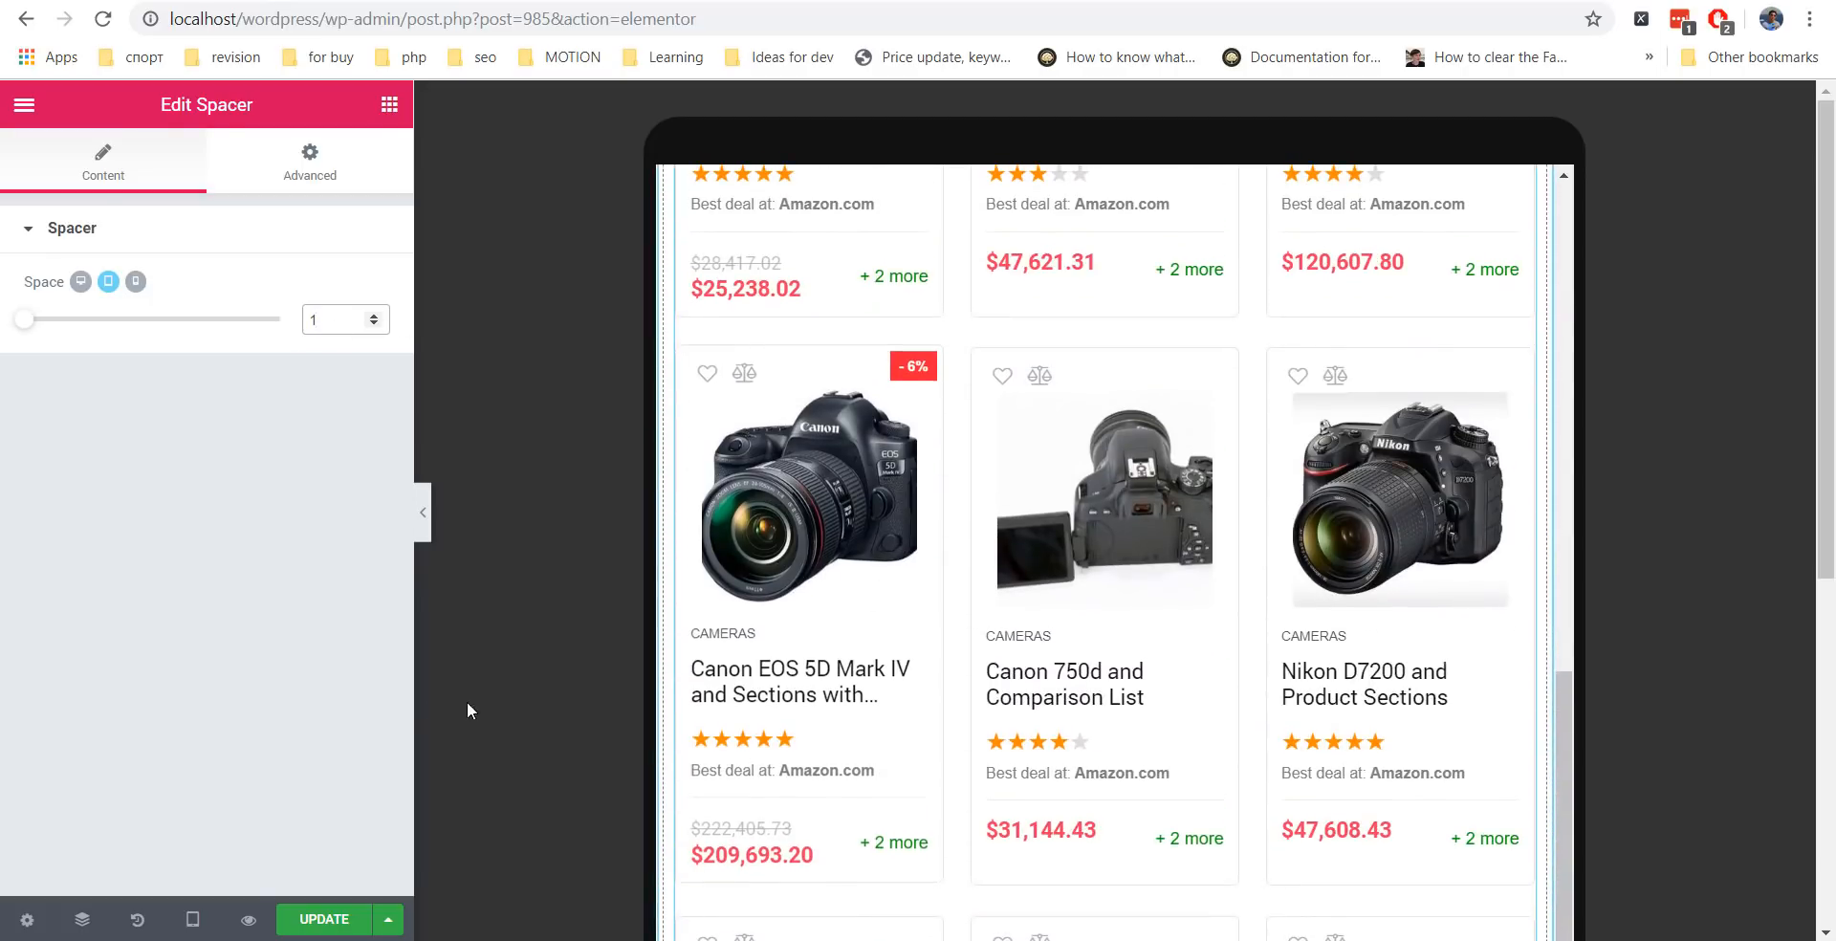
Preview the page in the Mobile responsive layout.
left_click(192, 920)
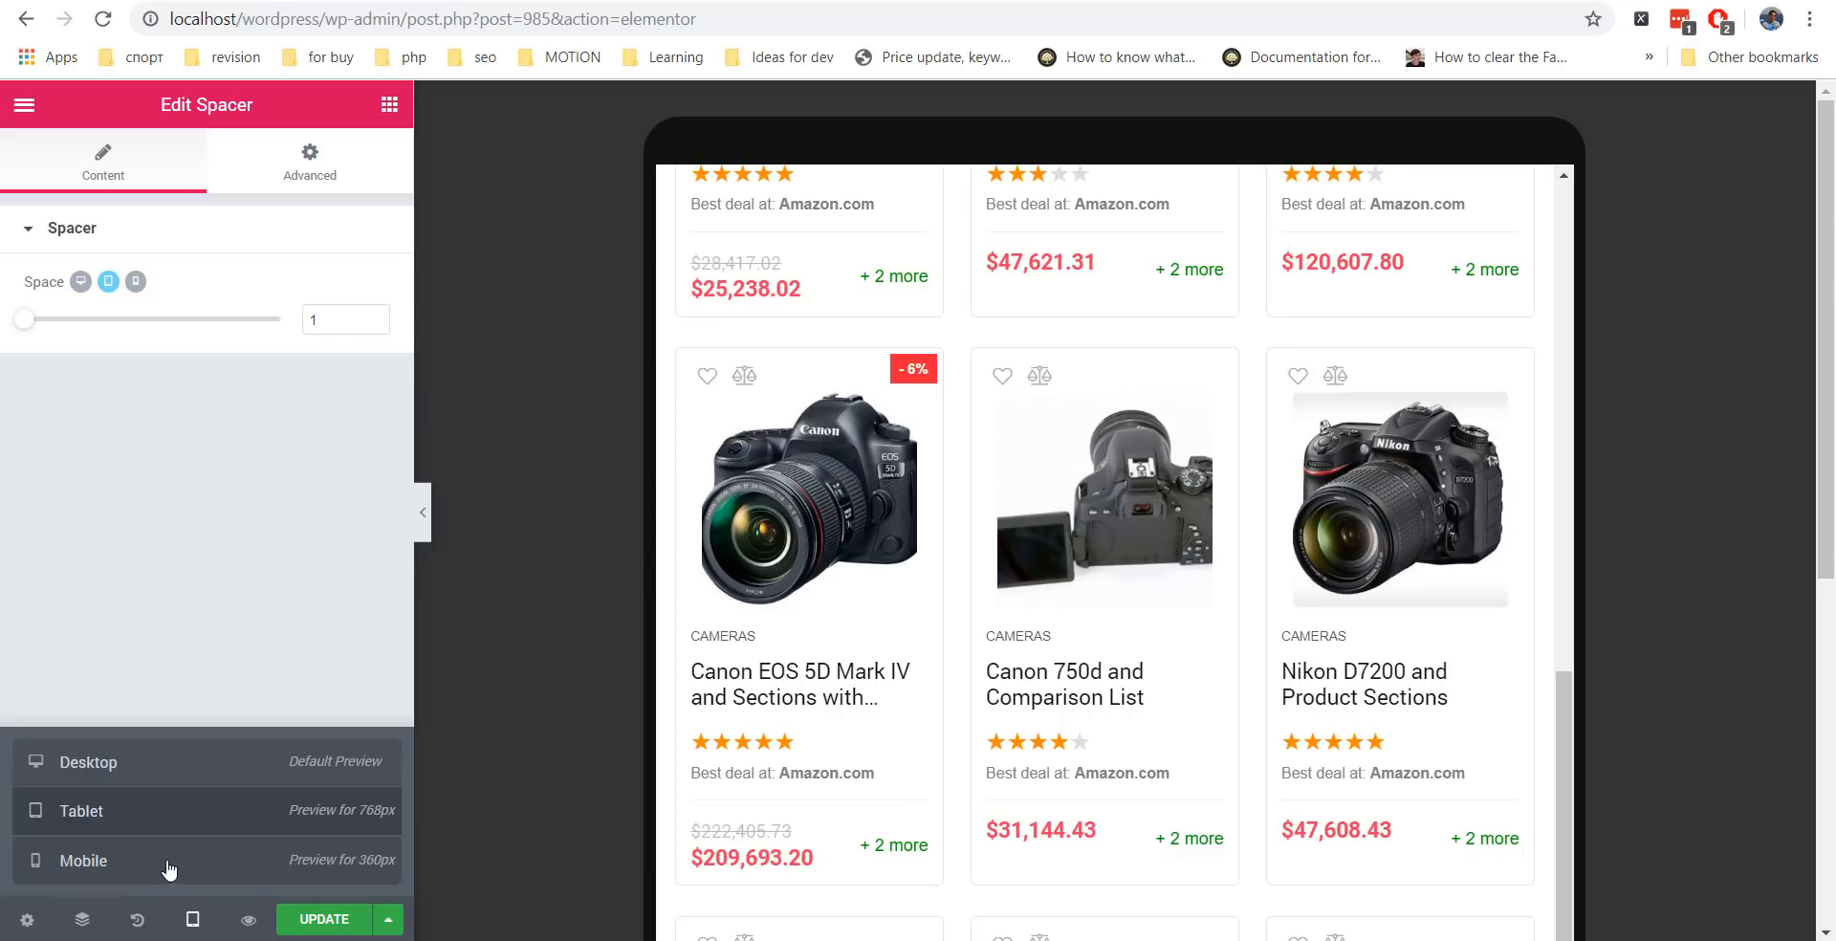
left_click(168, 868)
scroll(1201, 414, "down", 5)
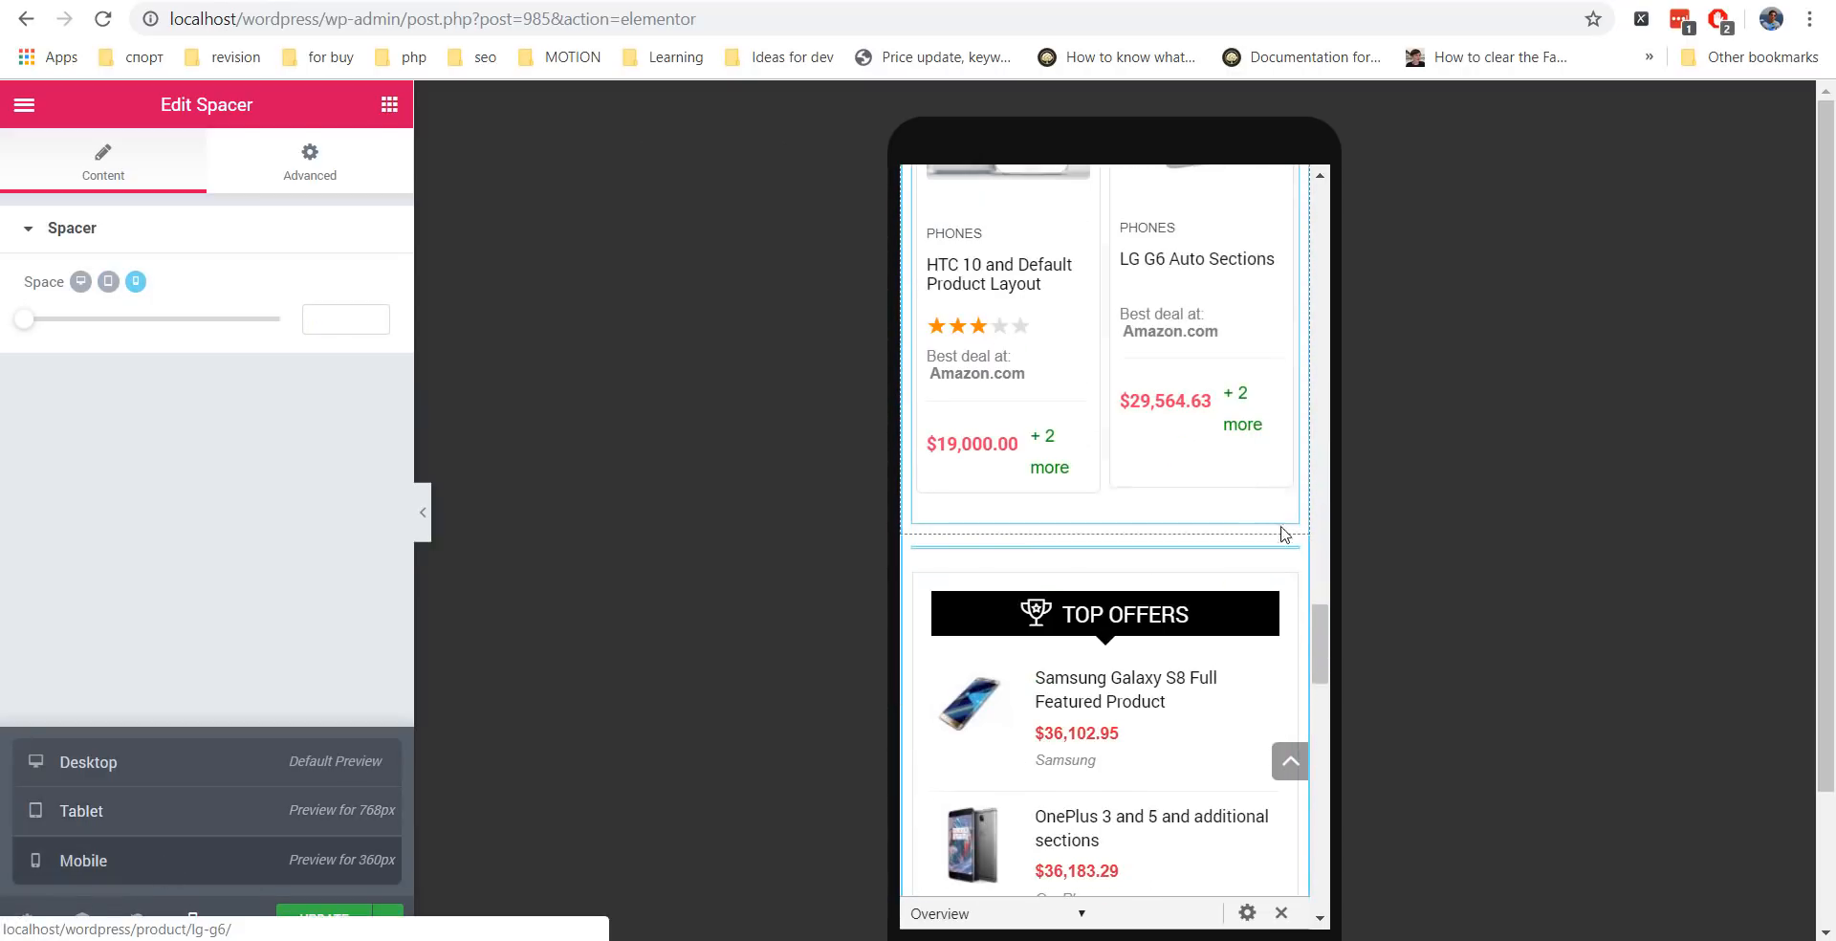
left_click_drag(1314, 614, 1310, 713)
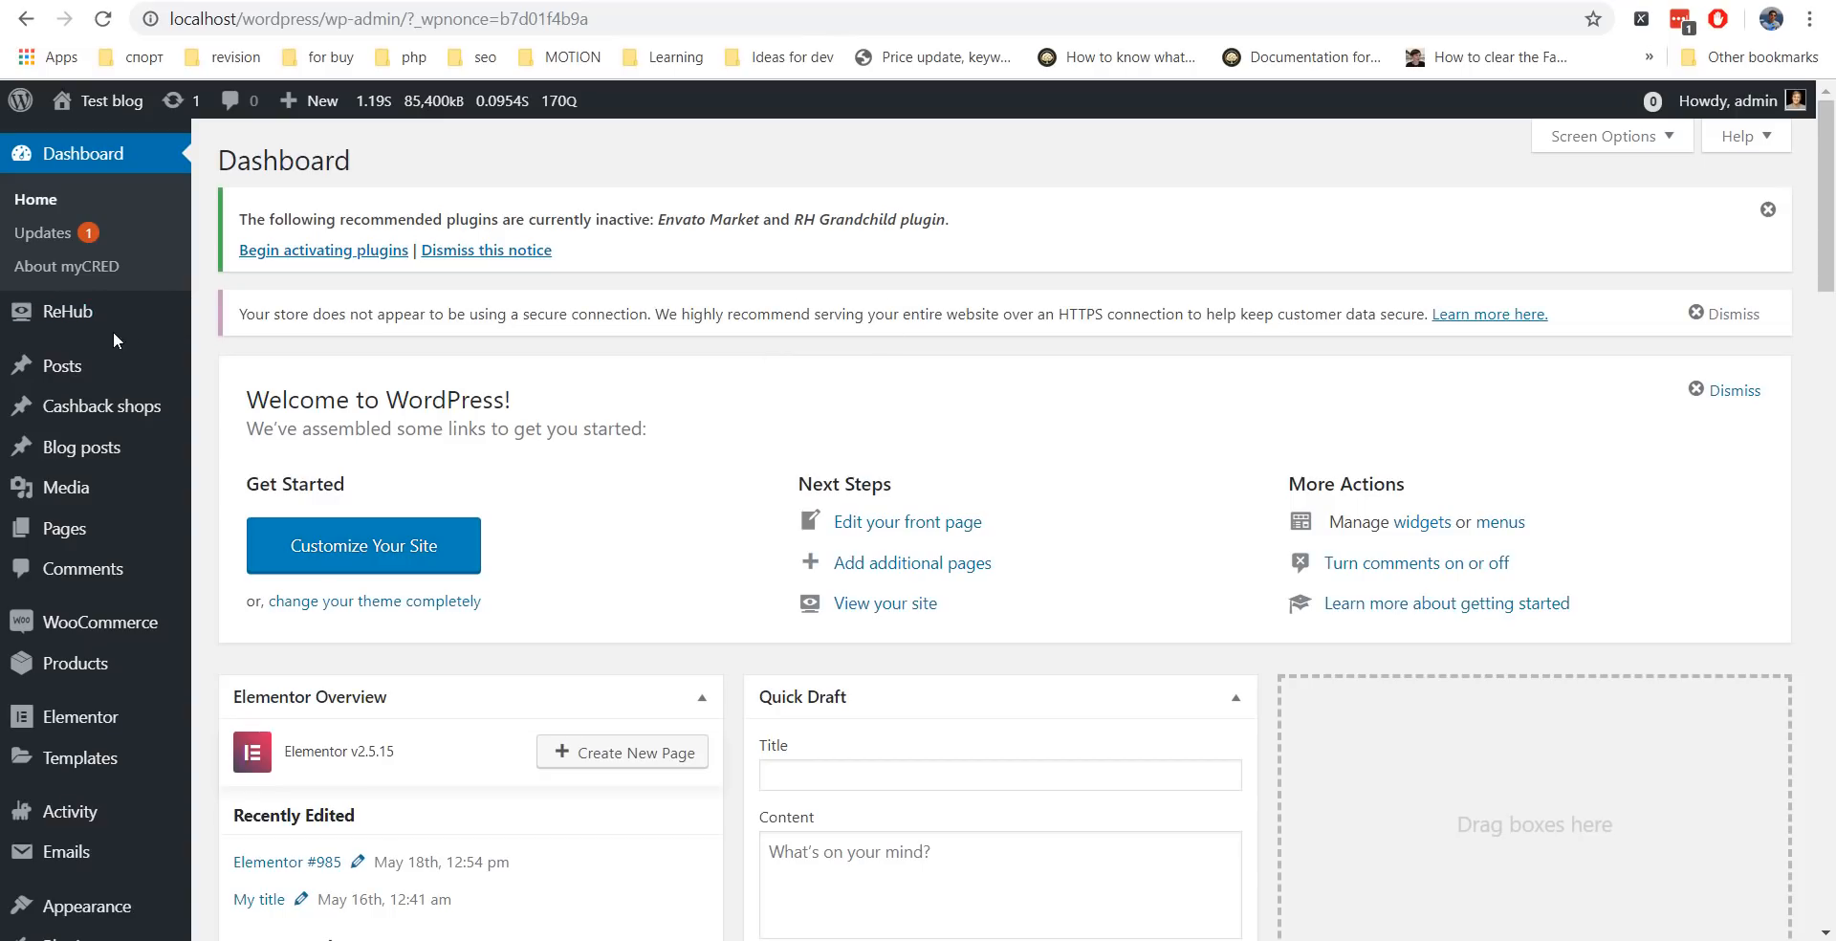
Open ReHub Theme Options and check the Header and Menu header style choices without changing them.
mouse_move(107, 323)
left_click(273, 481)
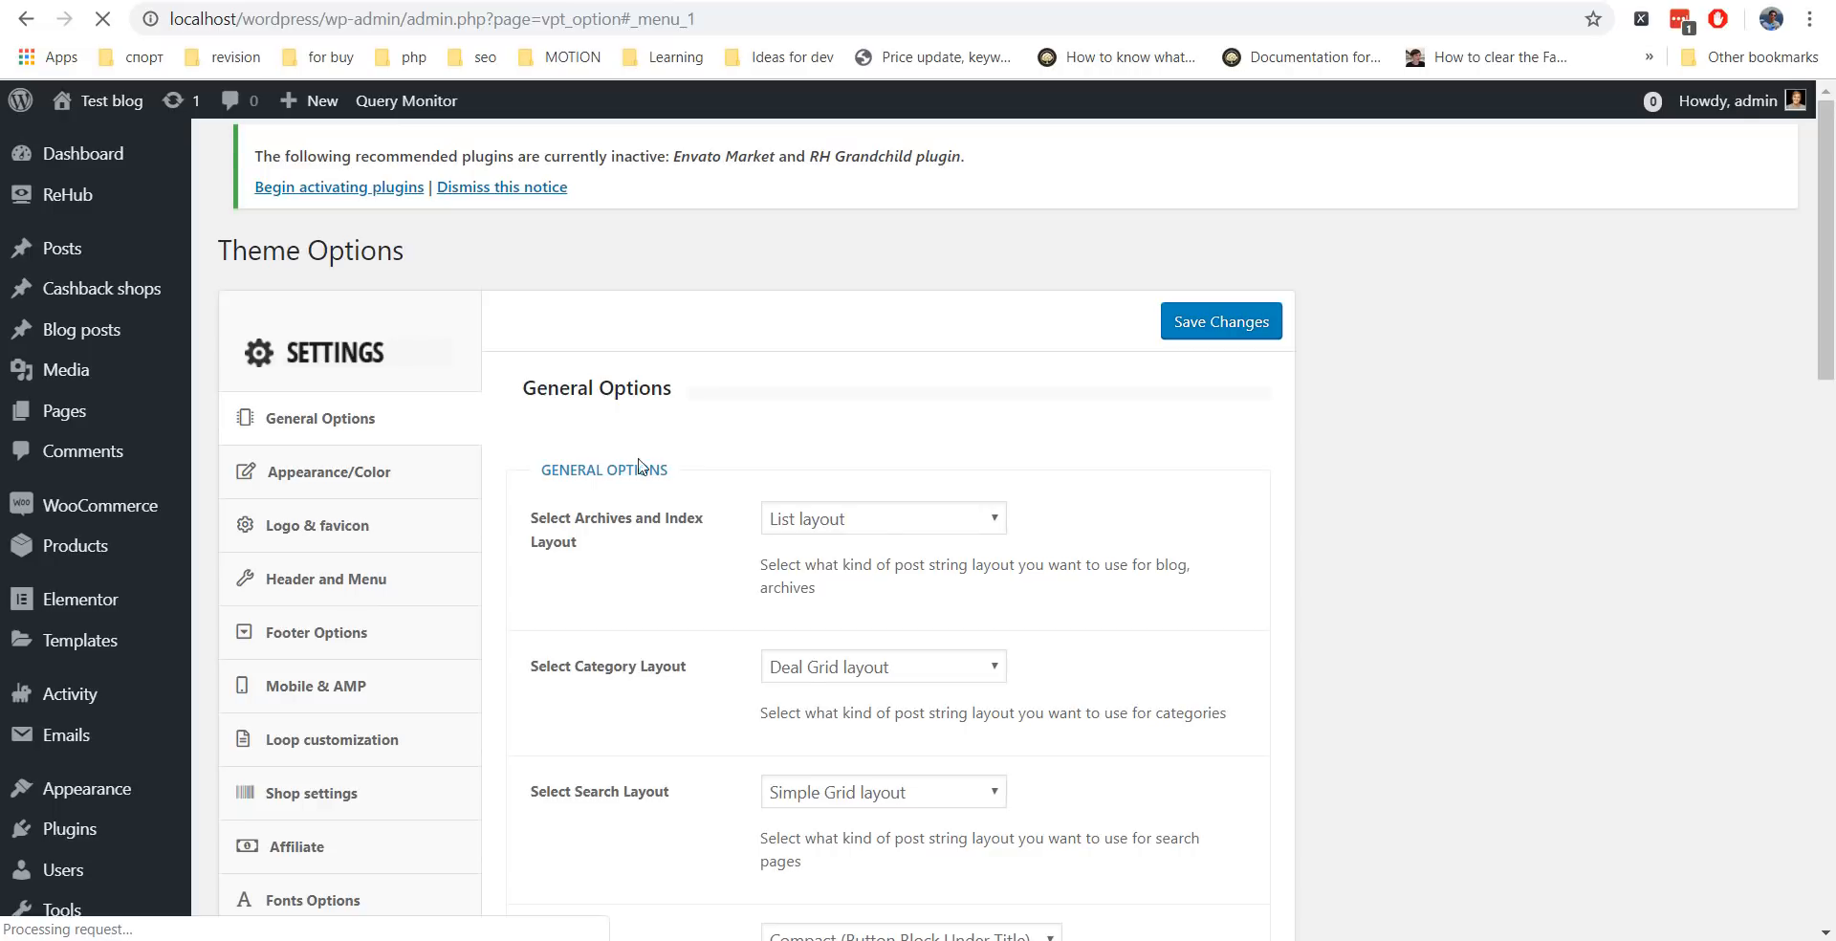
left_click(378, 593)
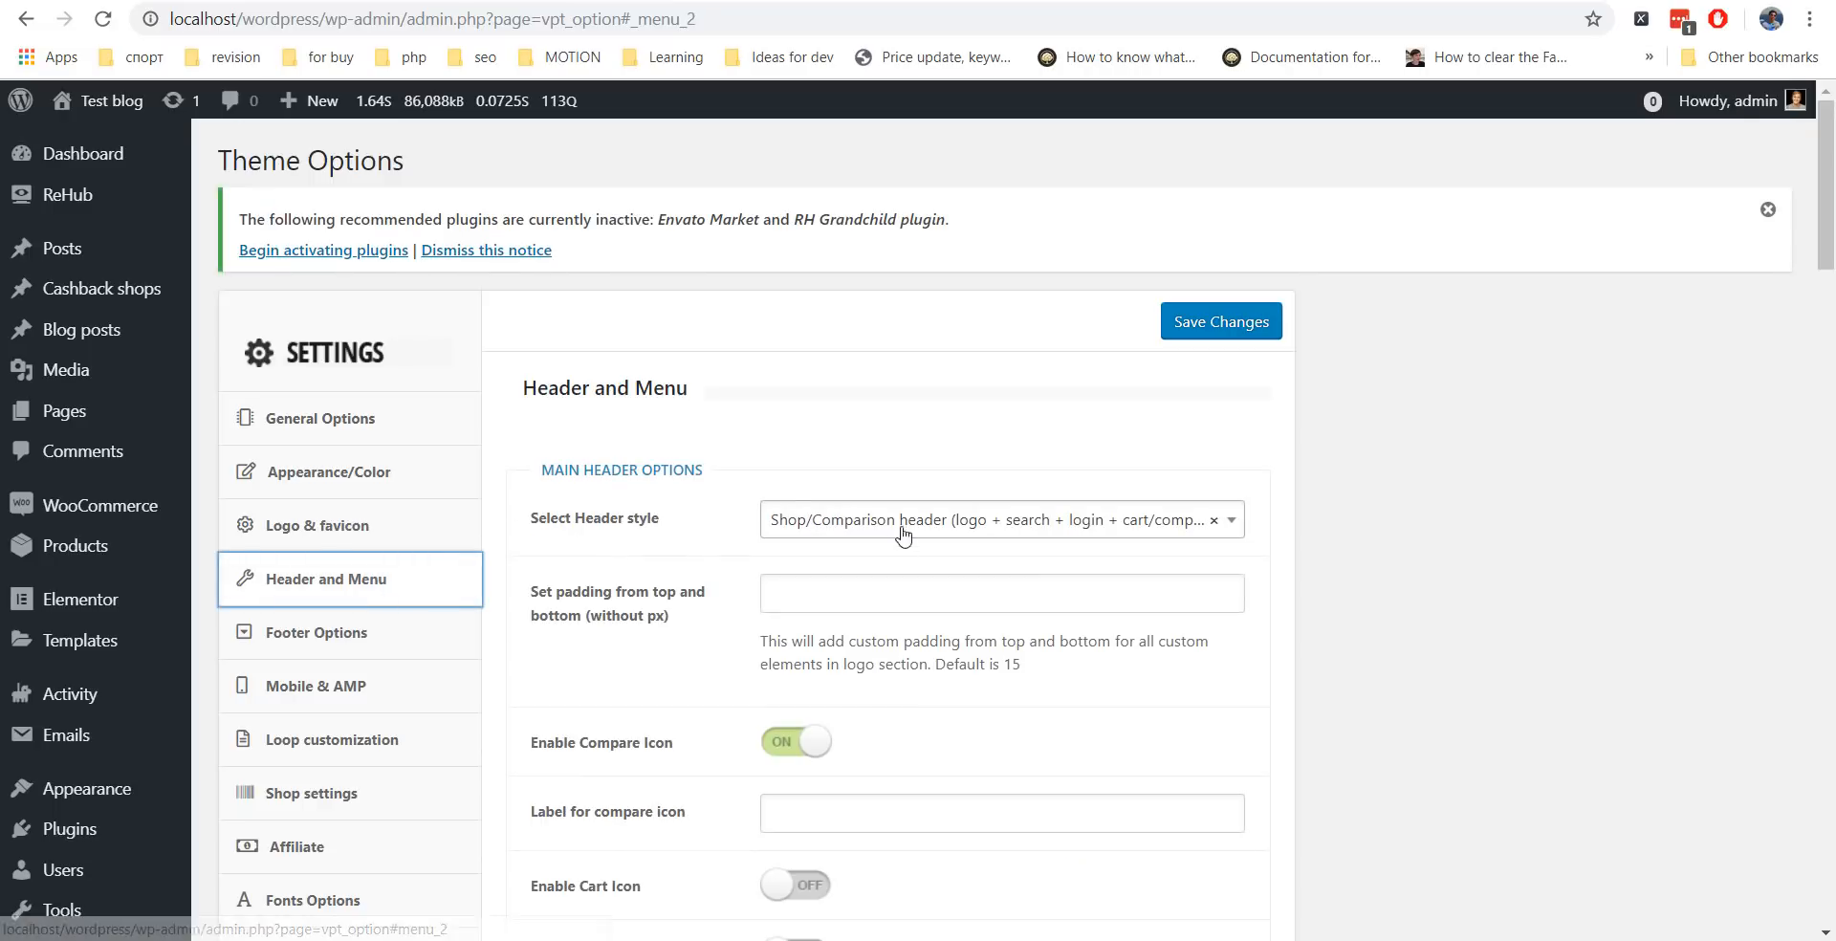
left_click(972, 533)
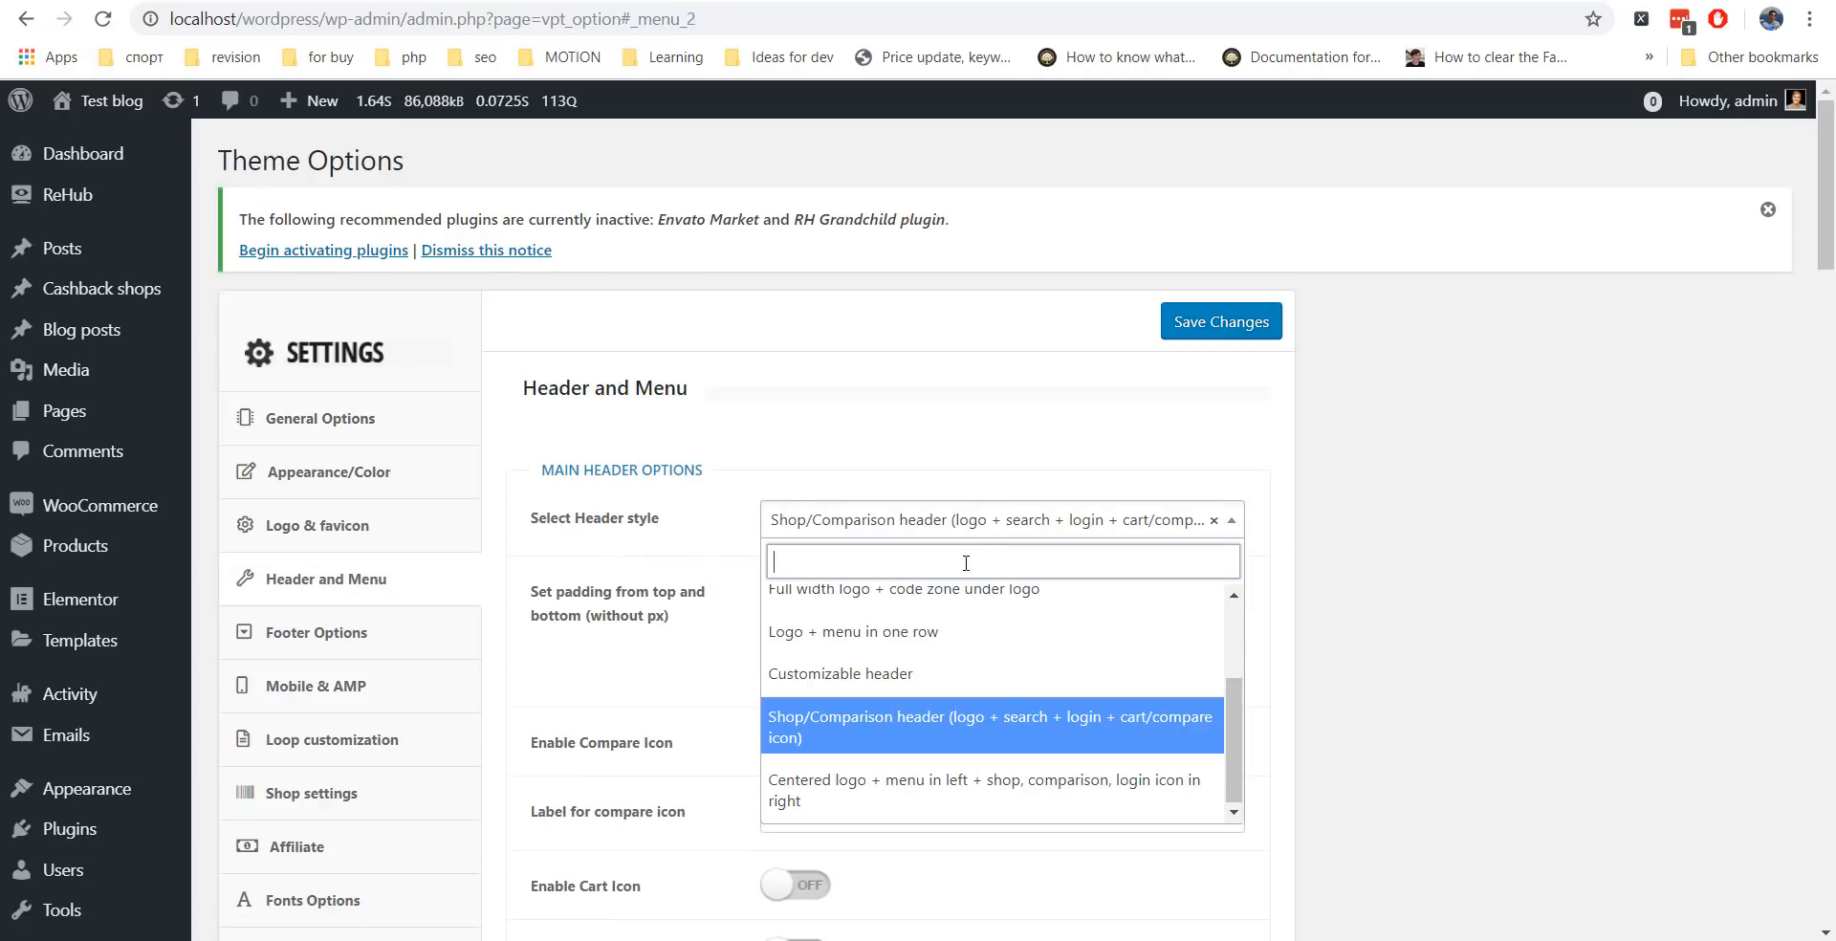
left_click(1374, 629)
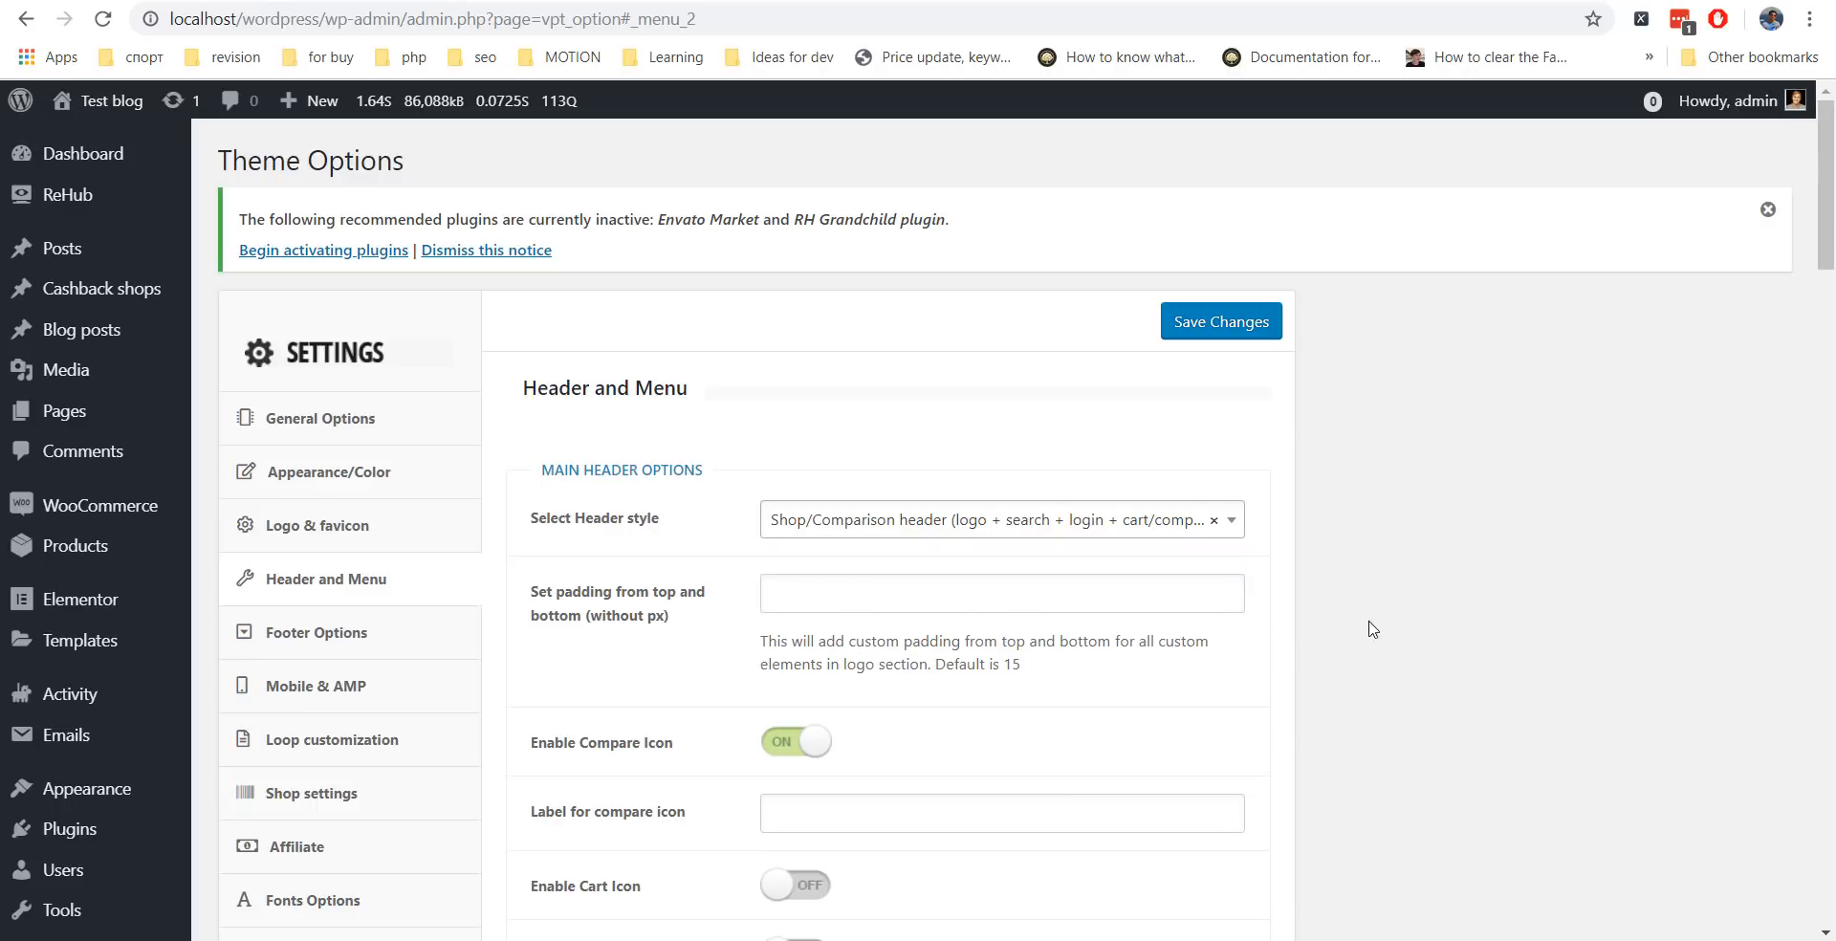
scroll(1374, 506, "down", 5)
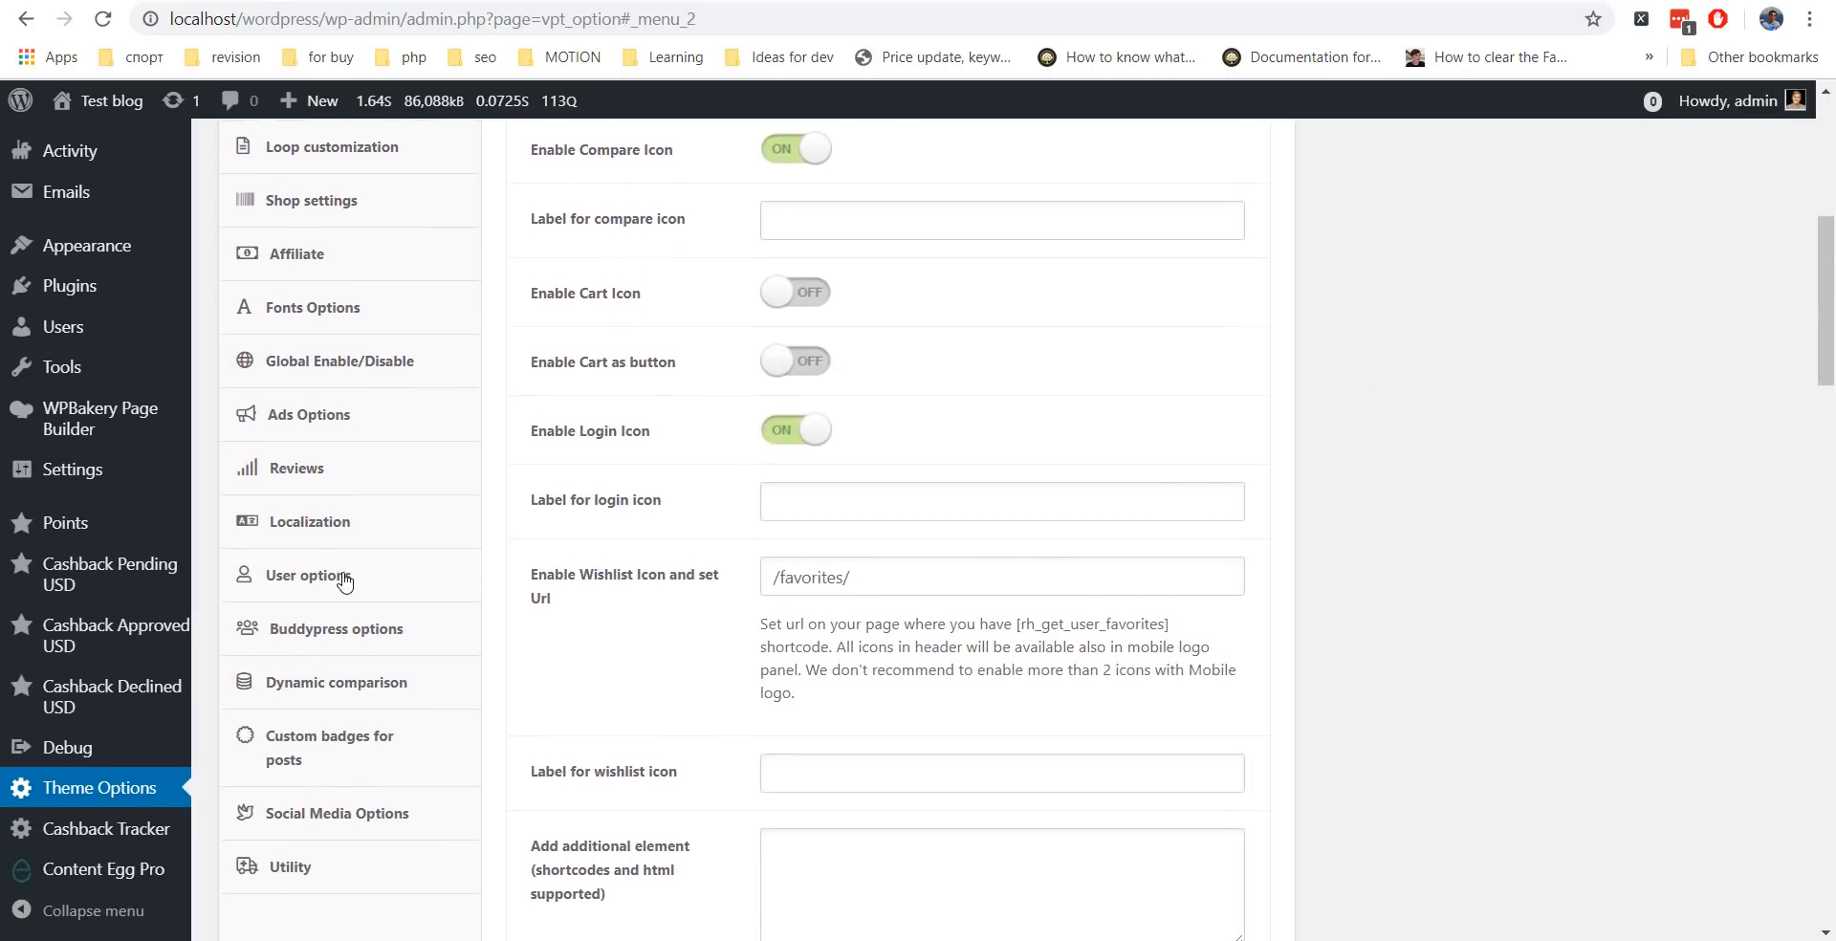
Review the User options login popup settings, previewing the registration and password reset forms.
left_click(349, 574)
scroll(1355, 378, "up", 6)
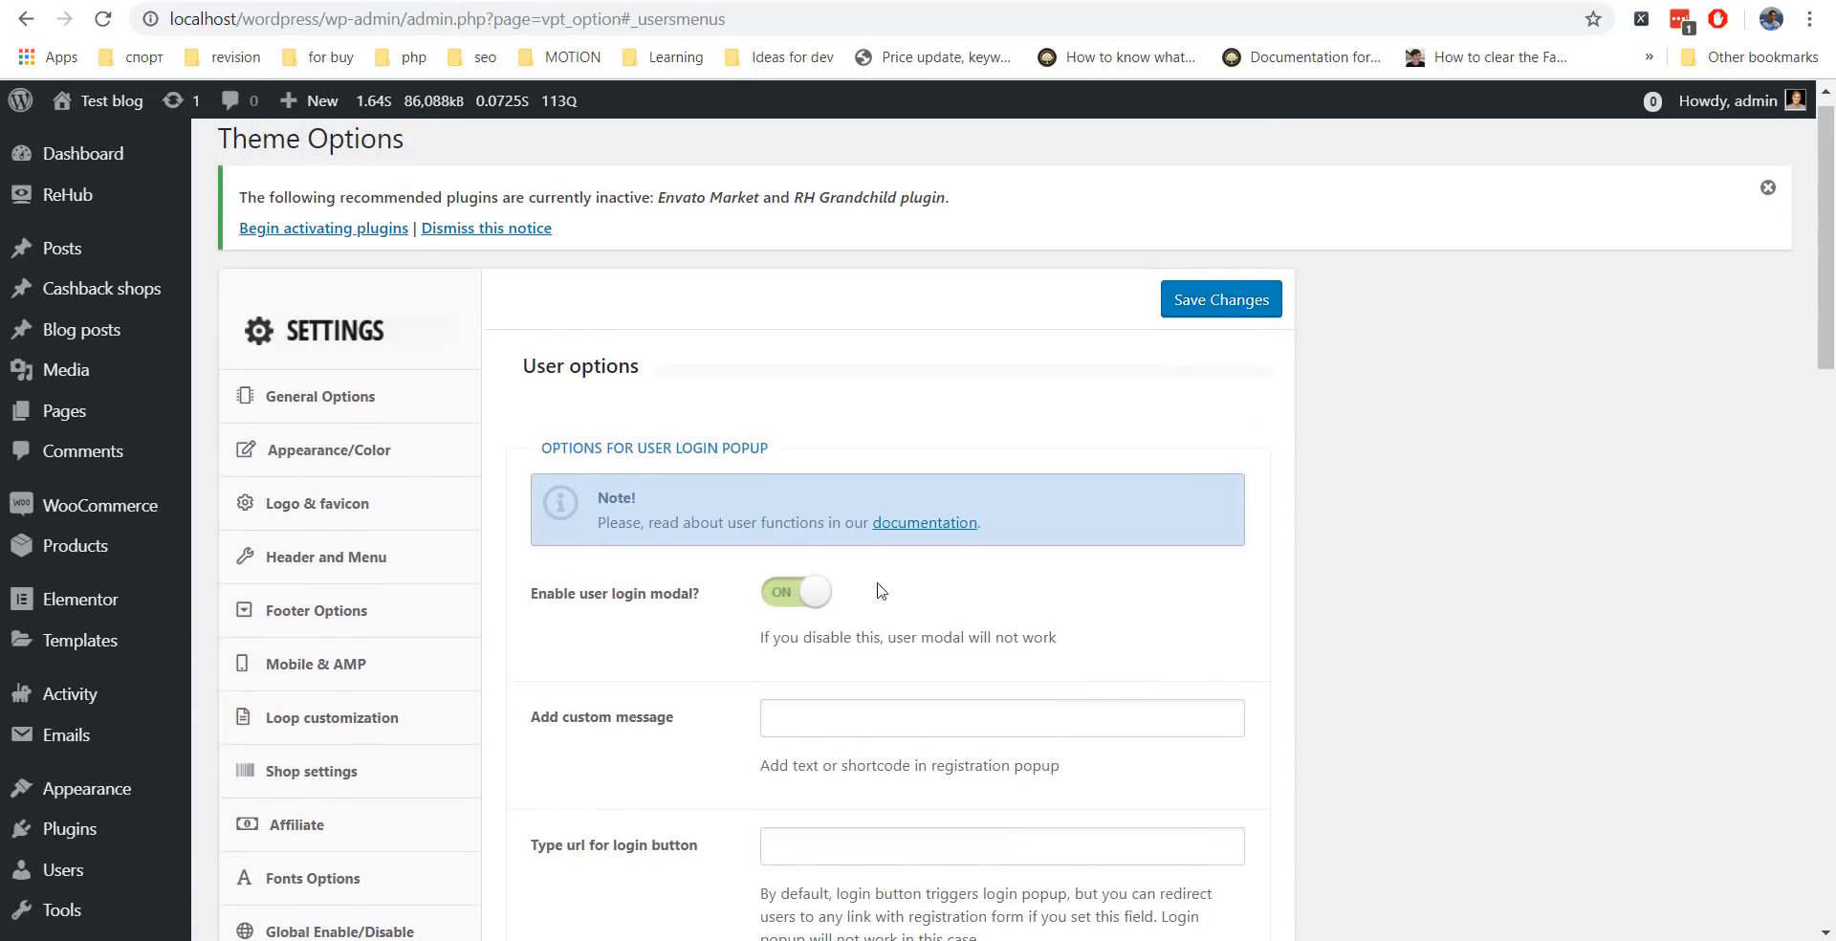
scroll(1446, 451, "down", 3)
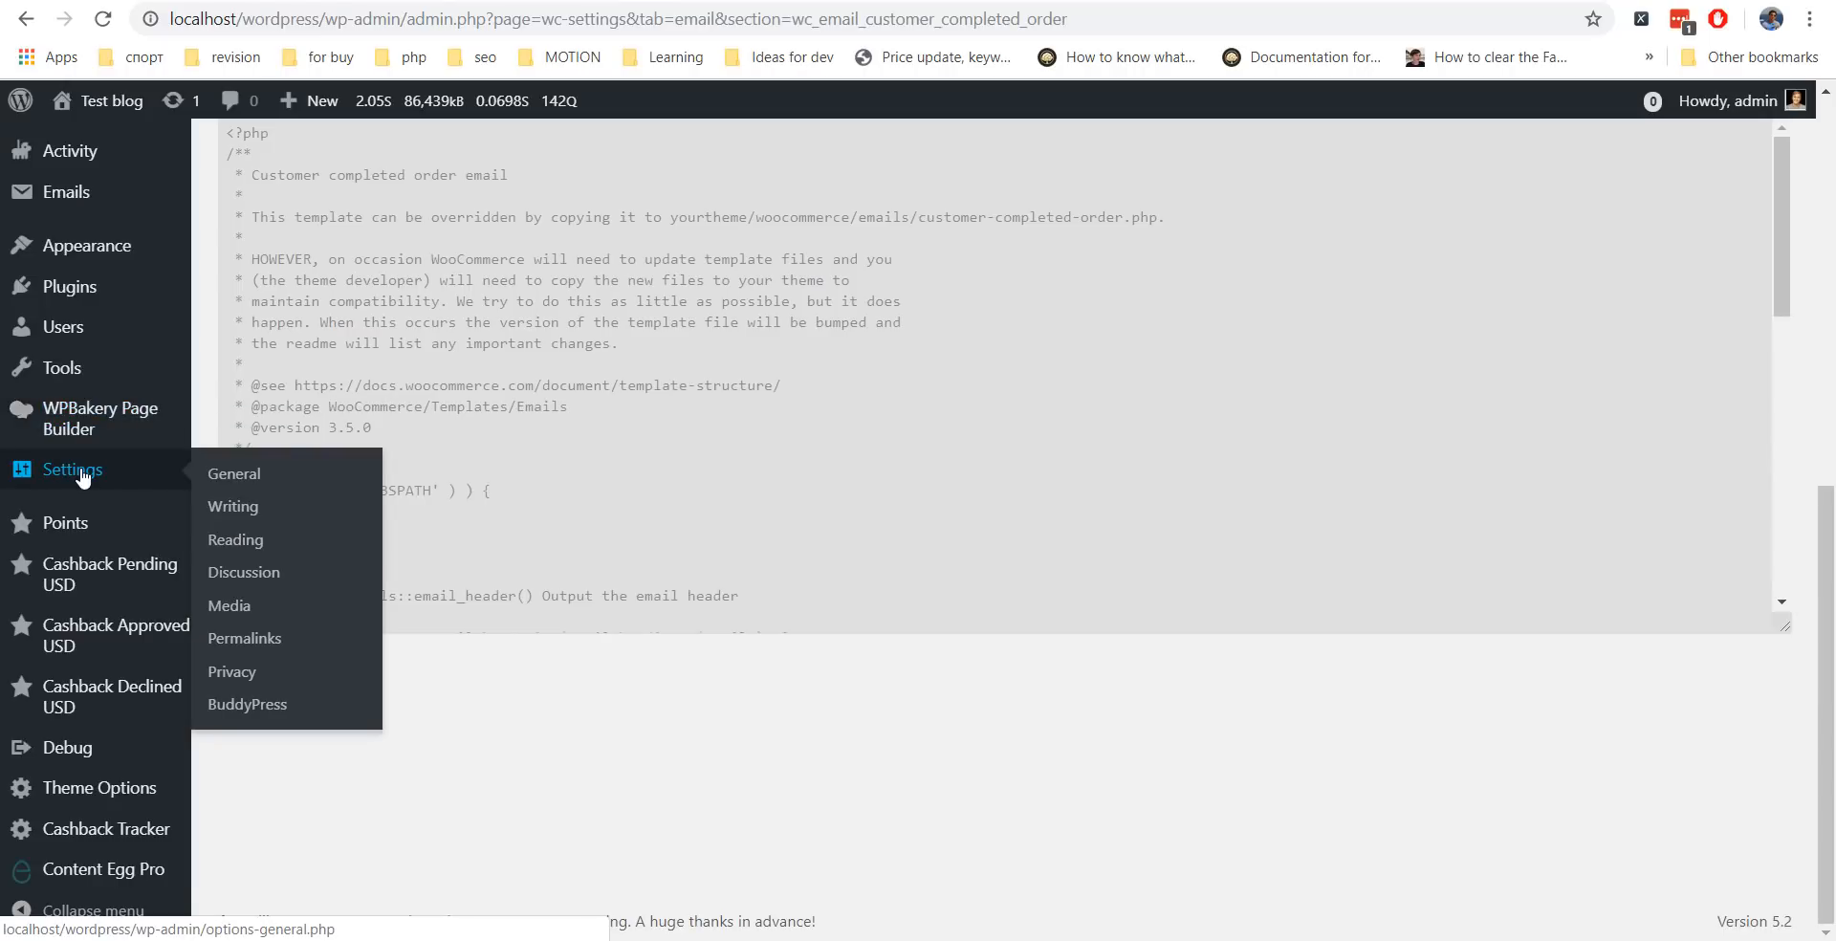
left_click(232, 478)
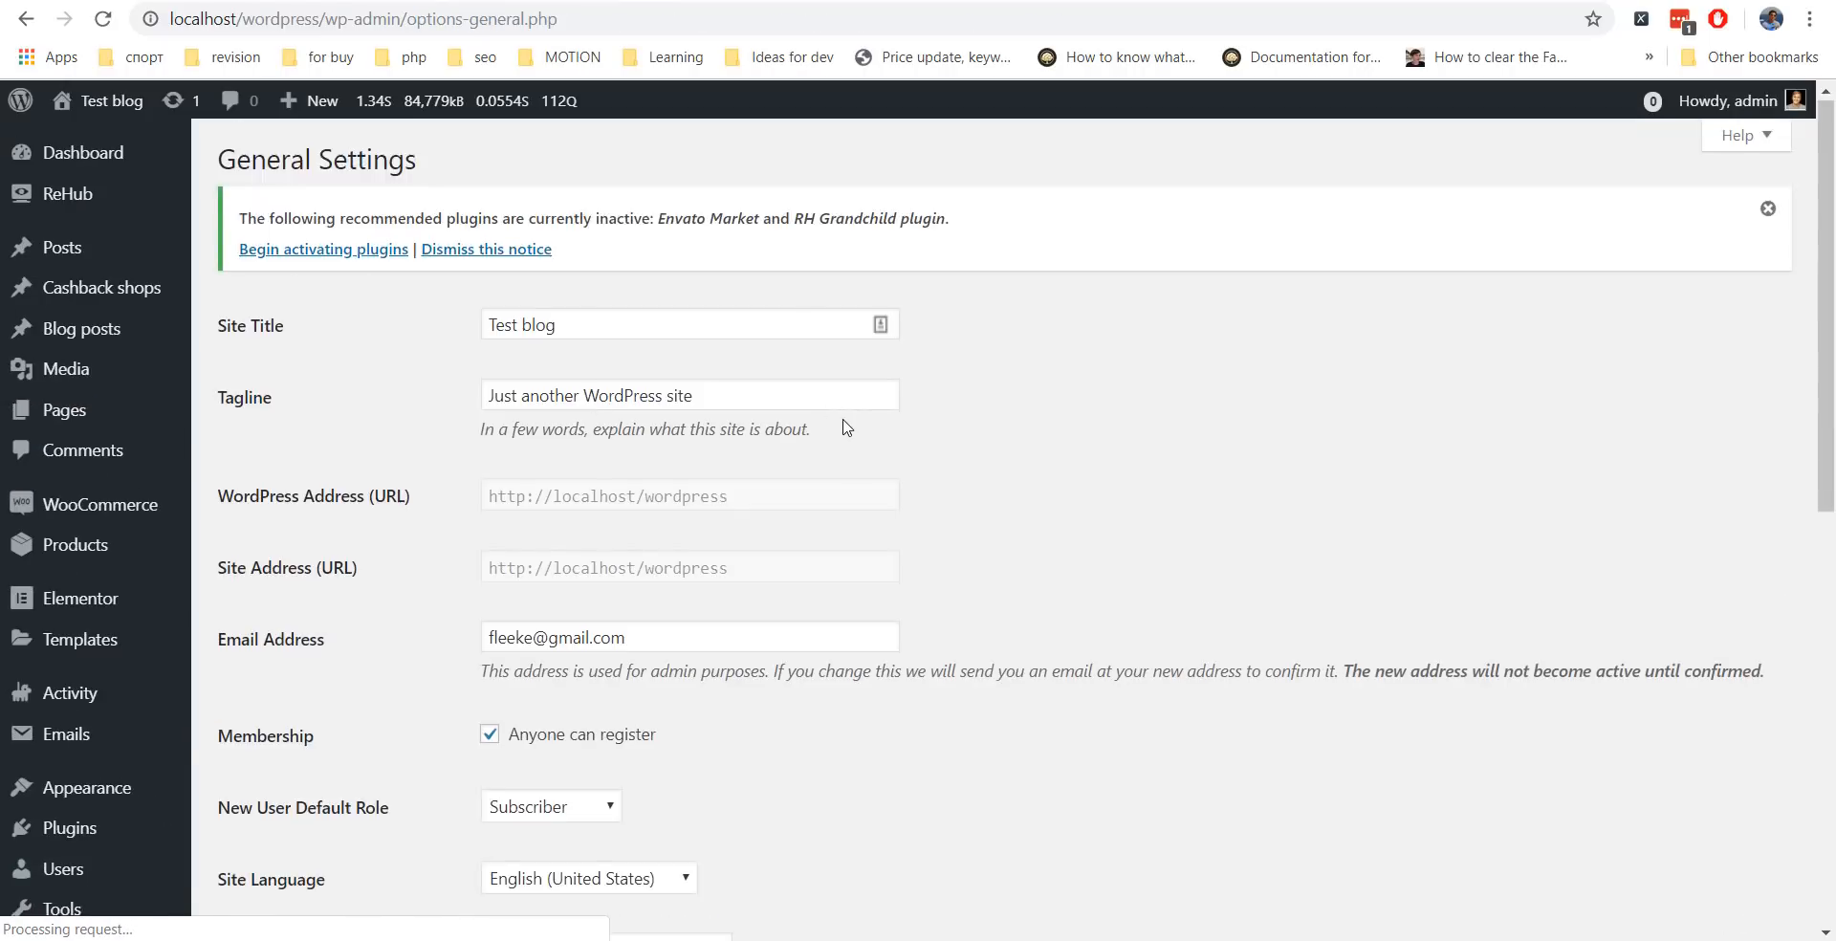
scroll(283, 389, "down", 4)
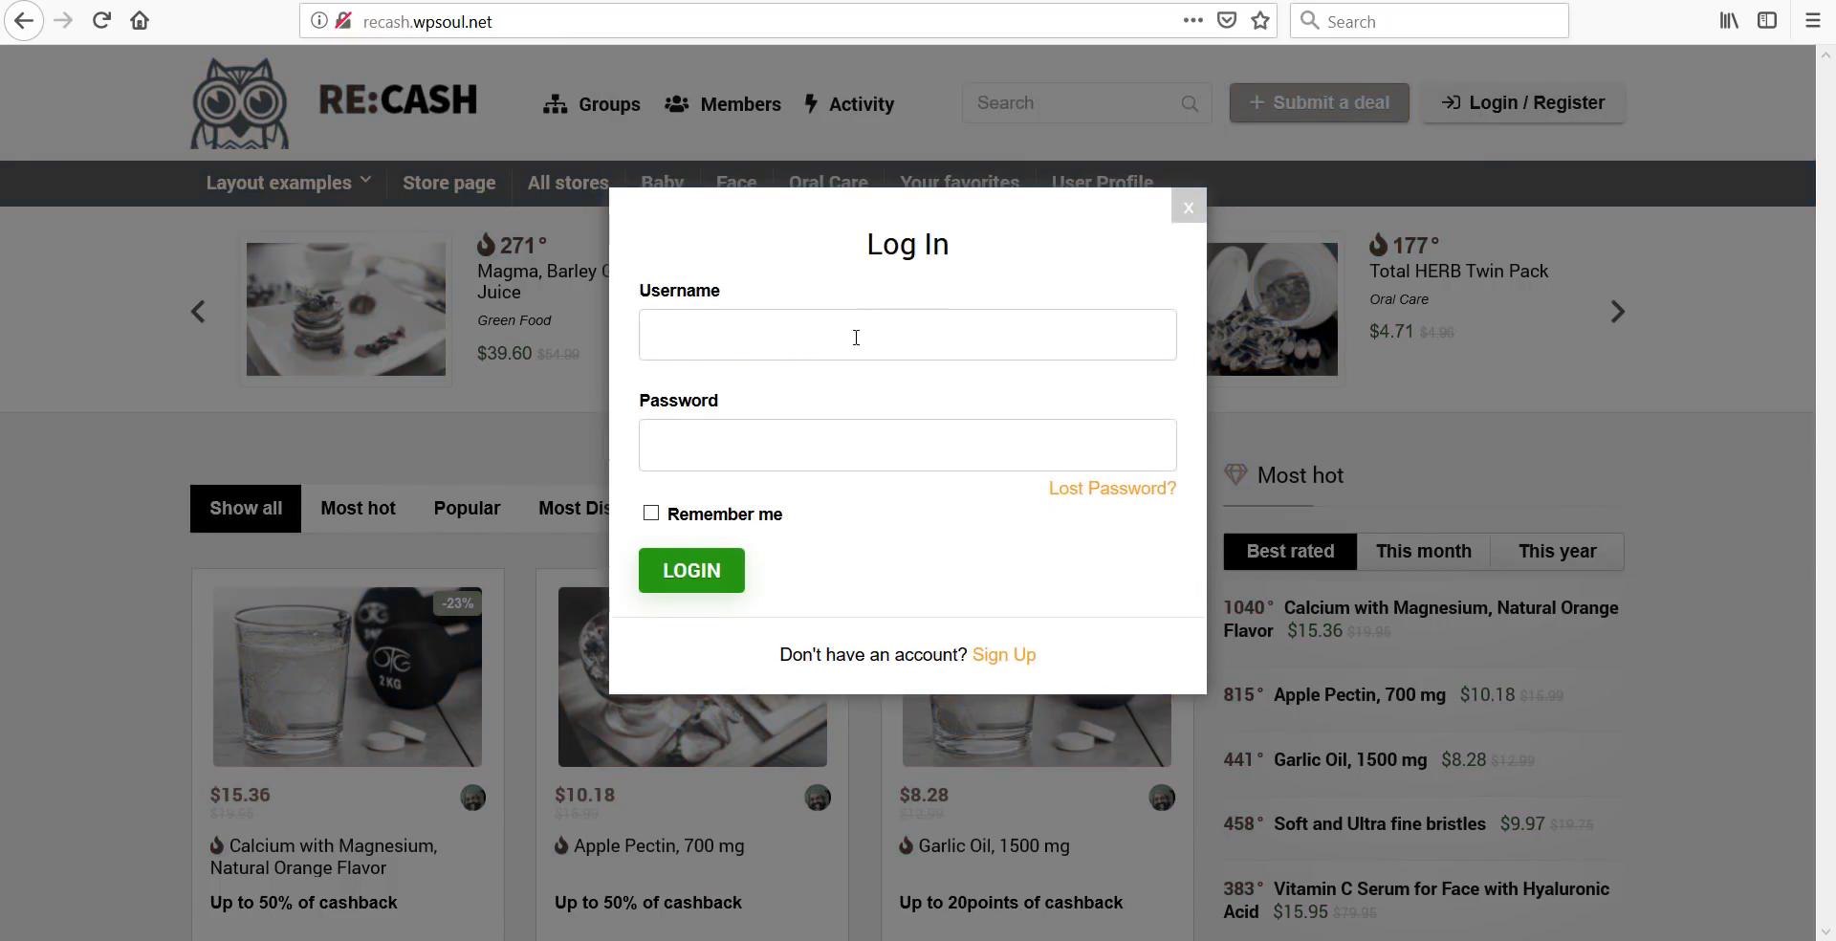
left_click(1006, 656)
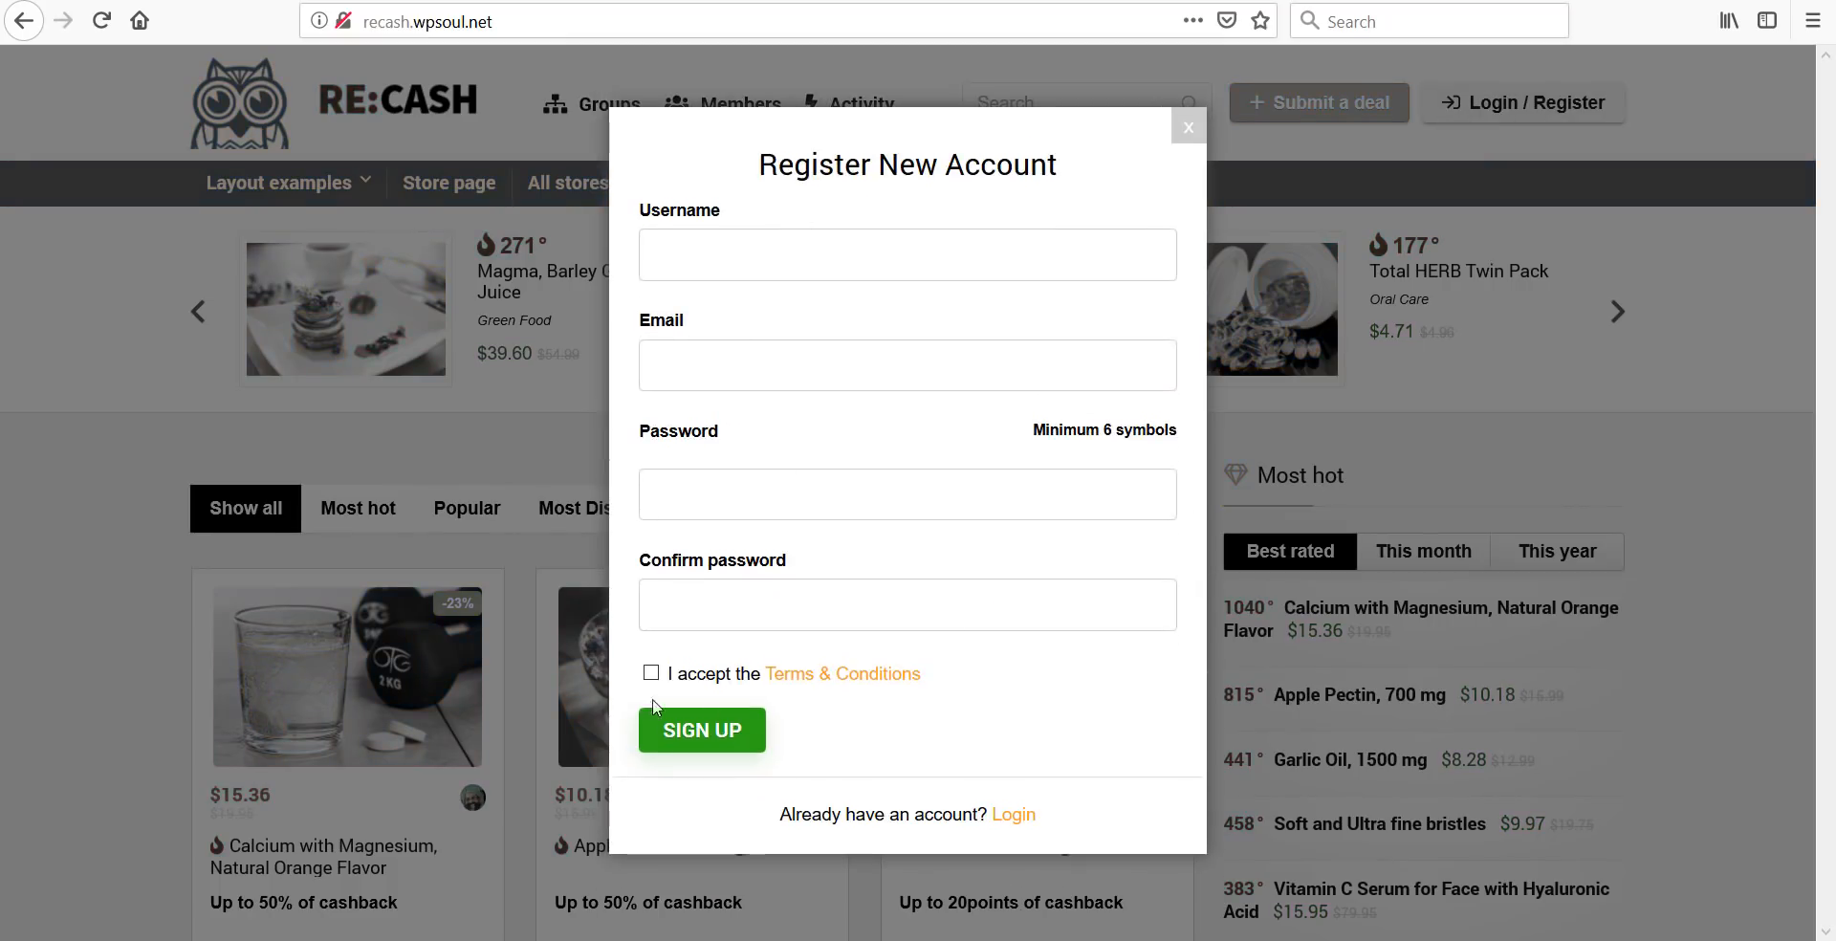
left_click(1006, 812)
left_click(1139, 481)
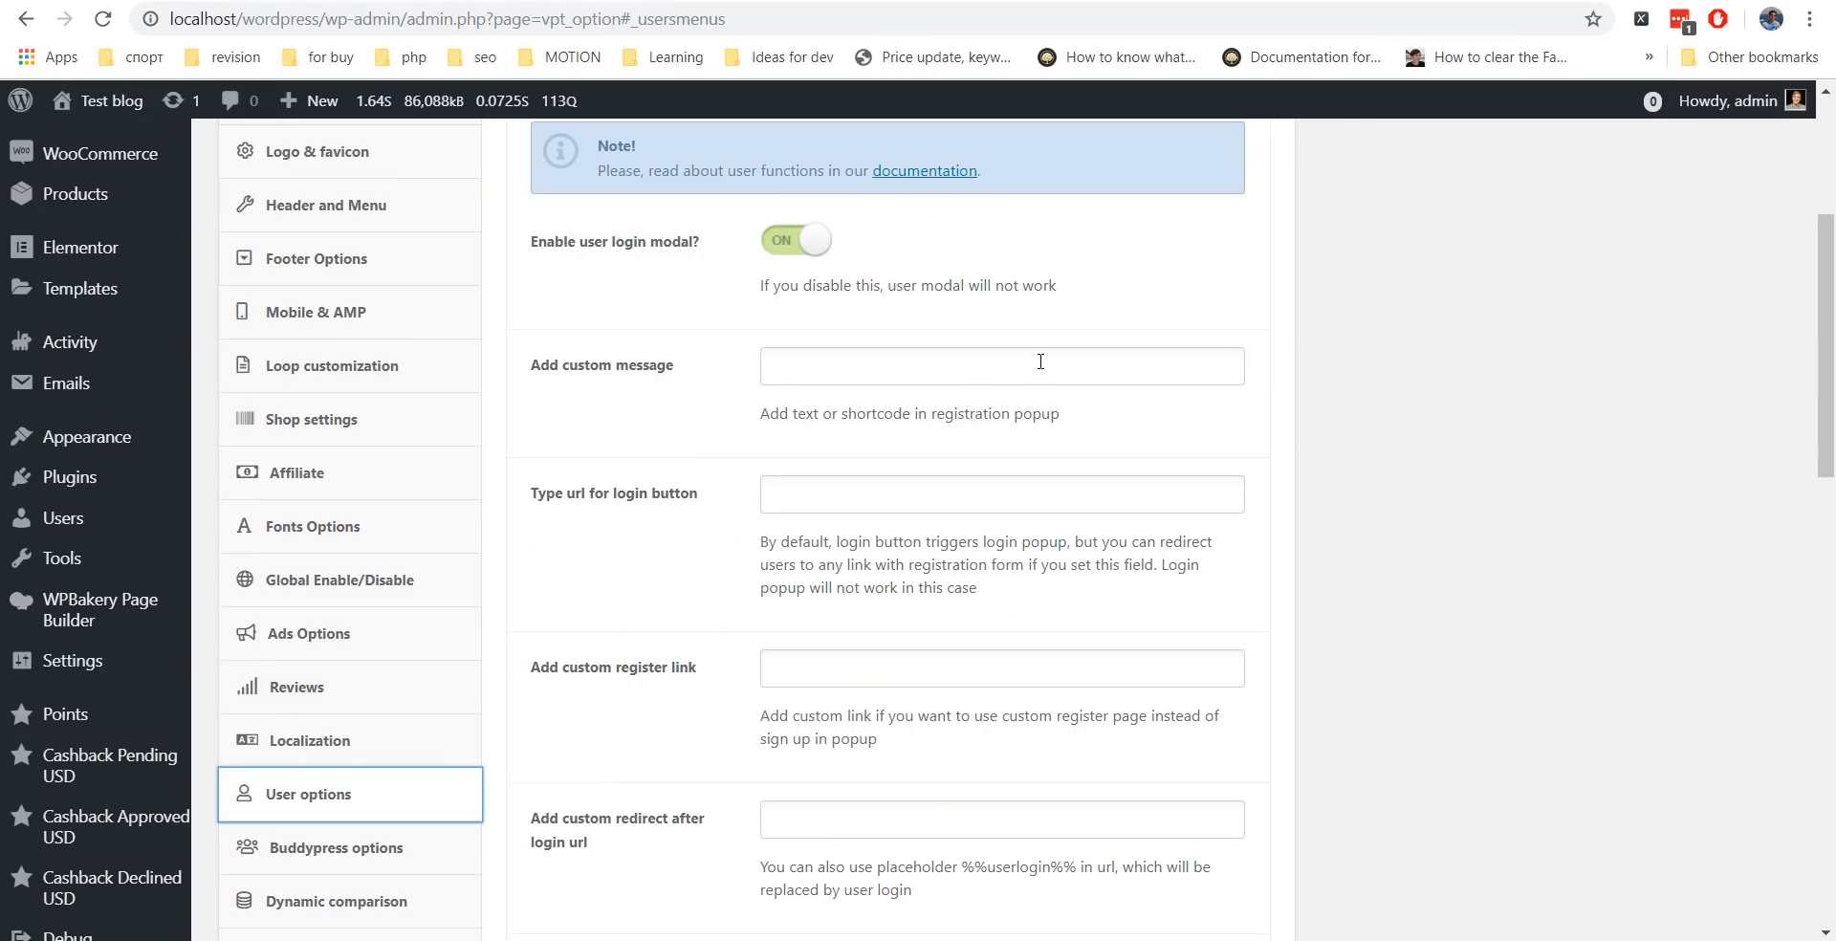
left_click(823, 369)
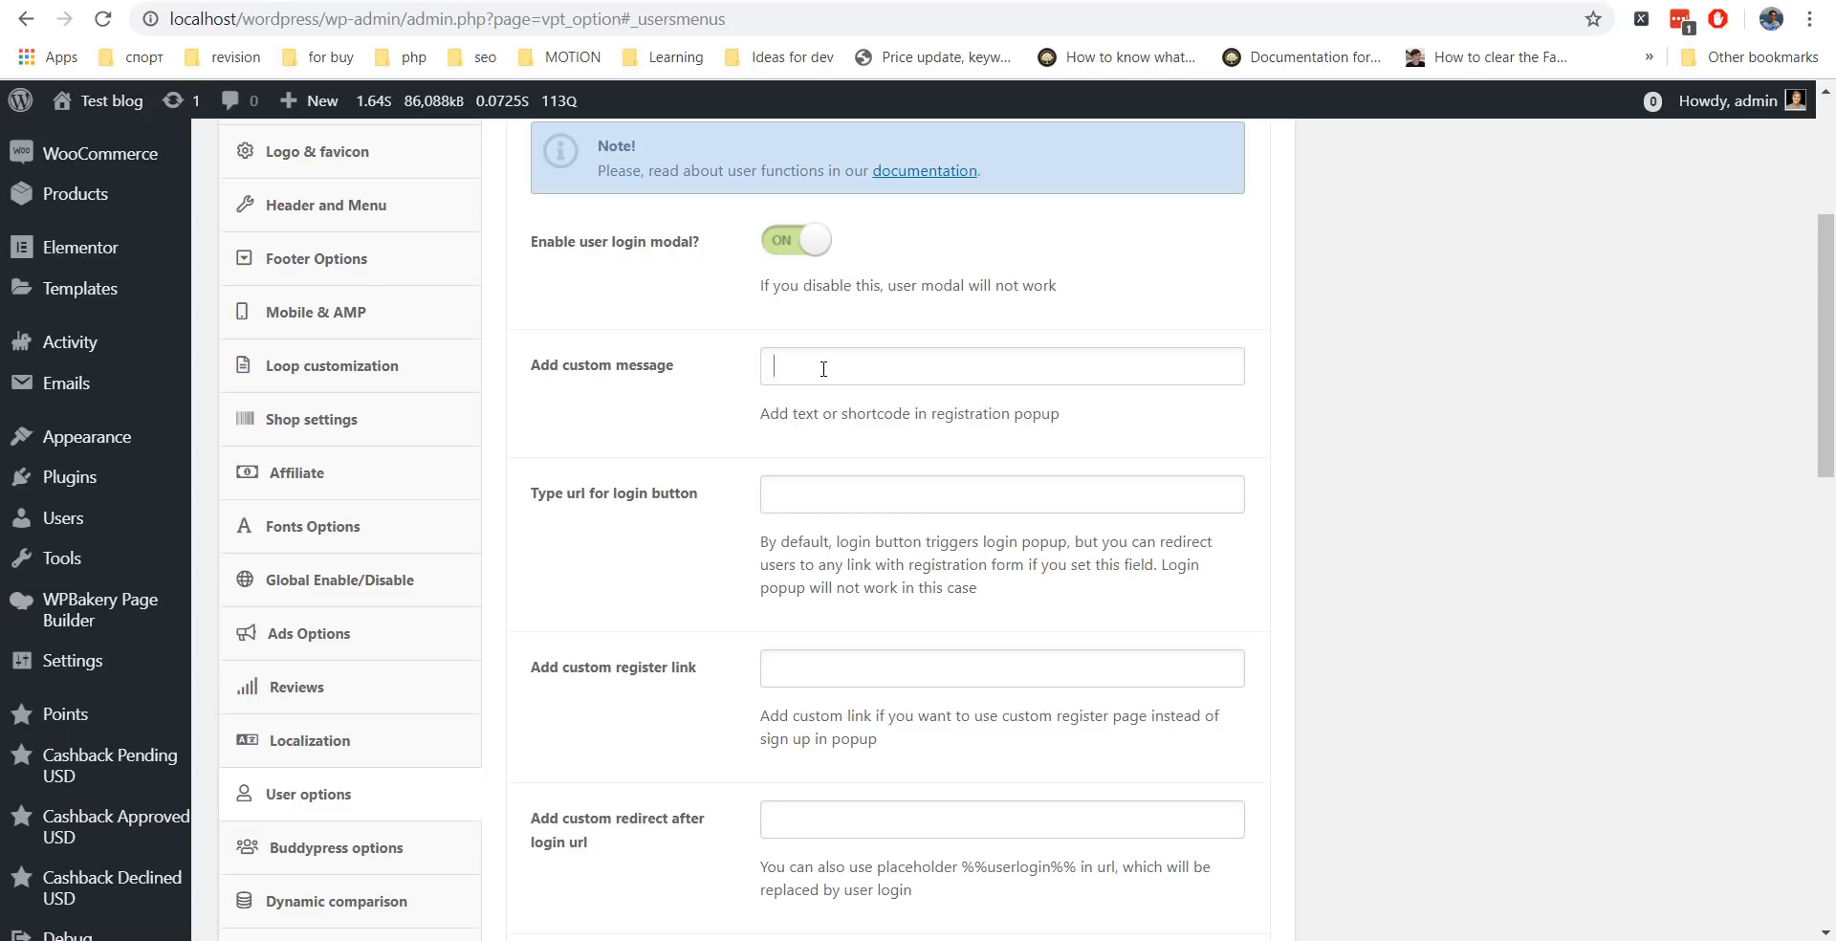
scroll(605, 452, "down", 1)
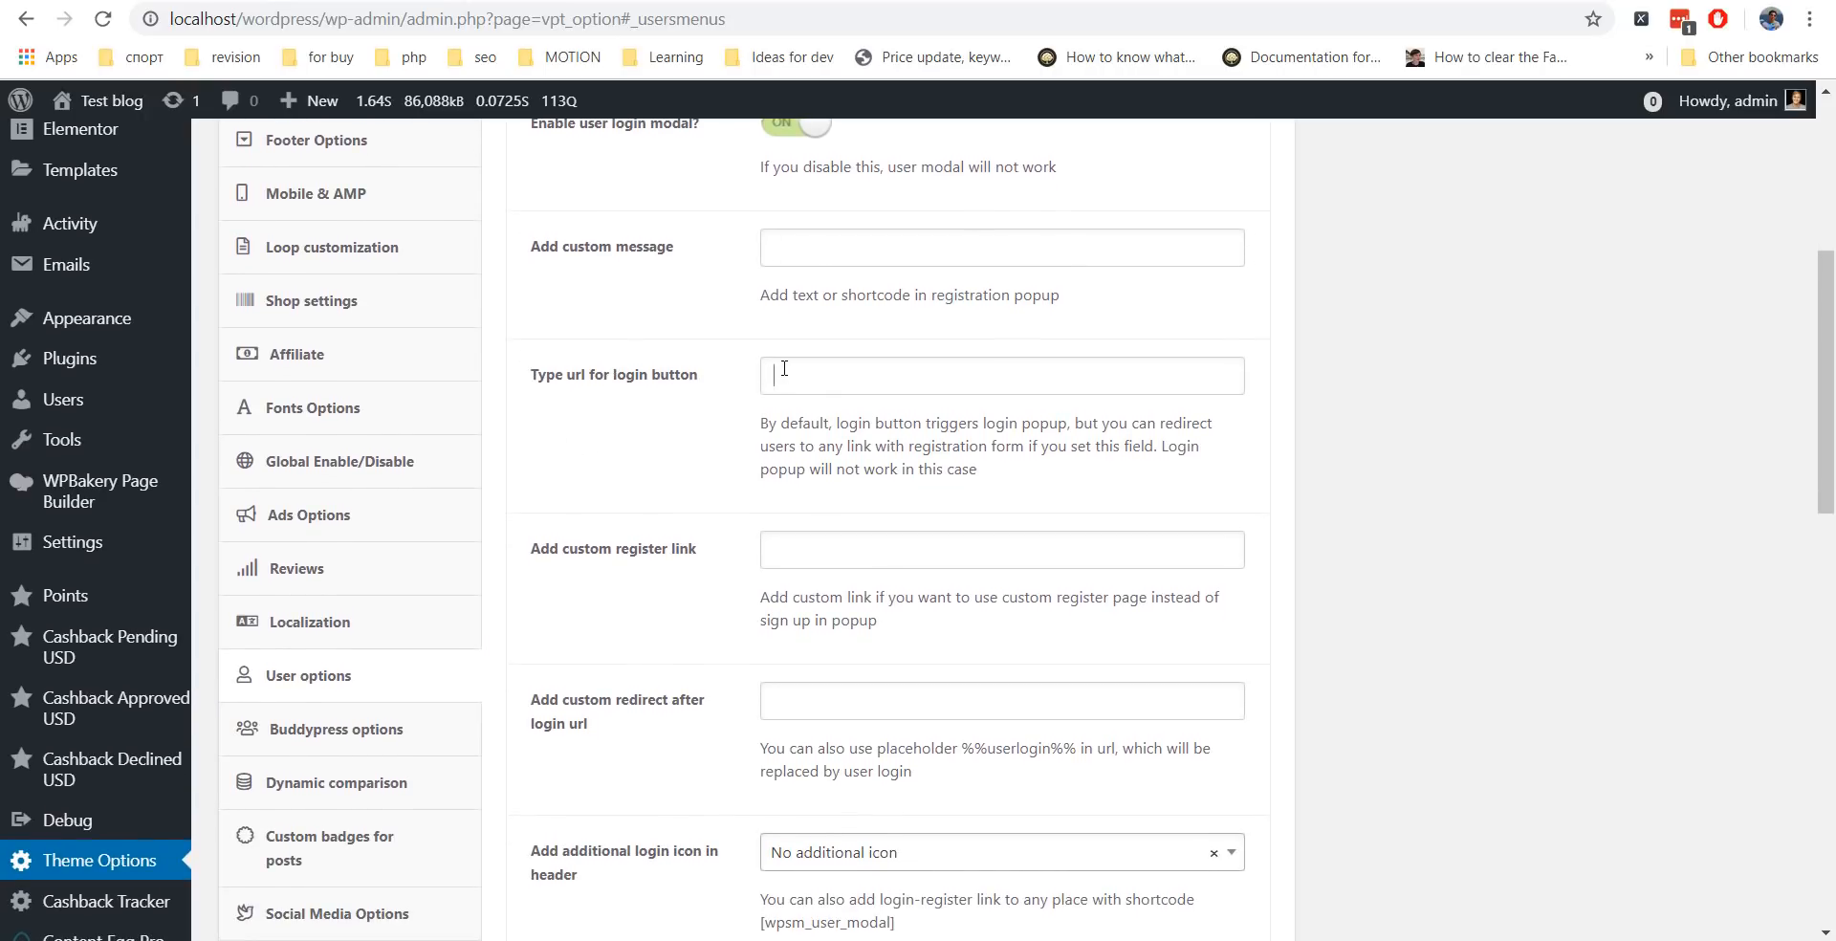
scroll(717, 362, "up", 5)
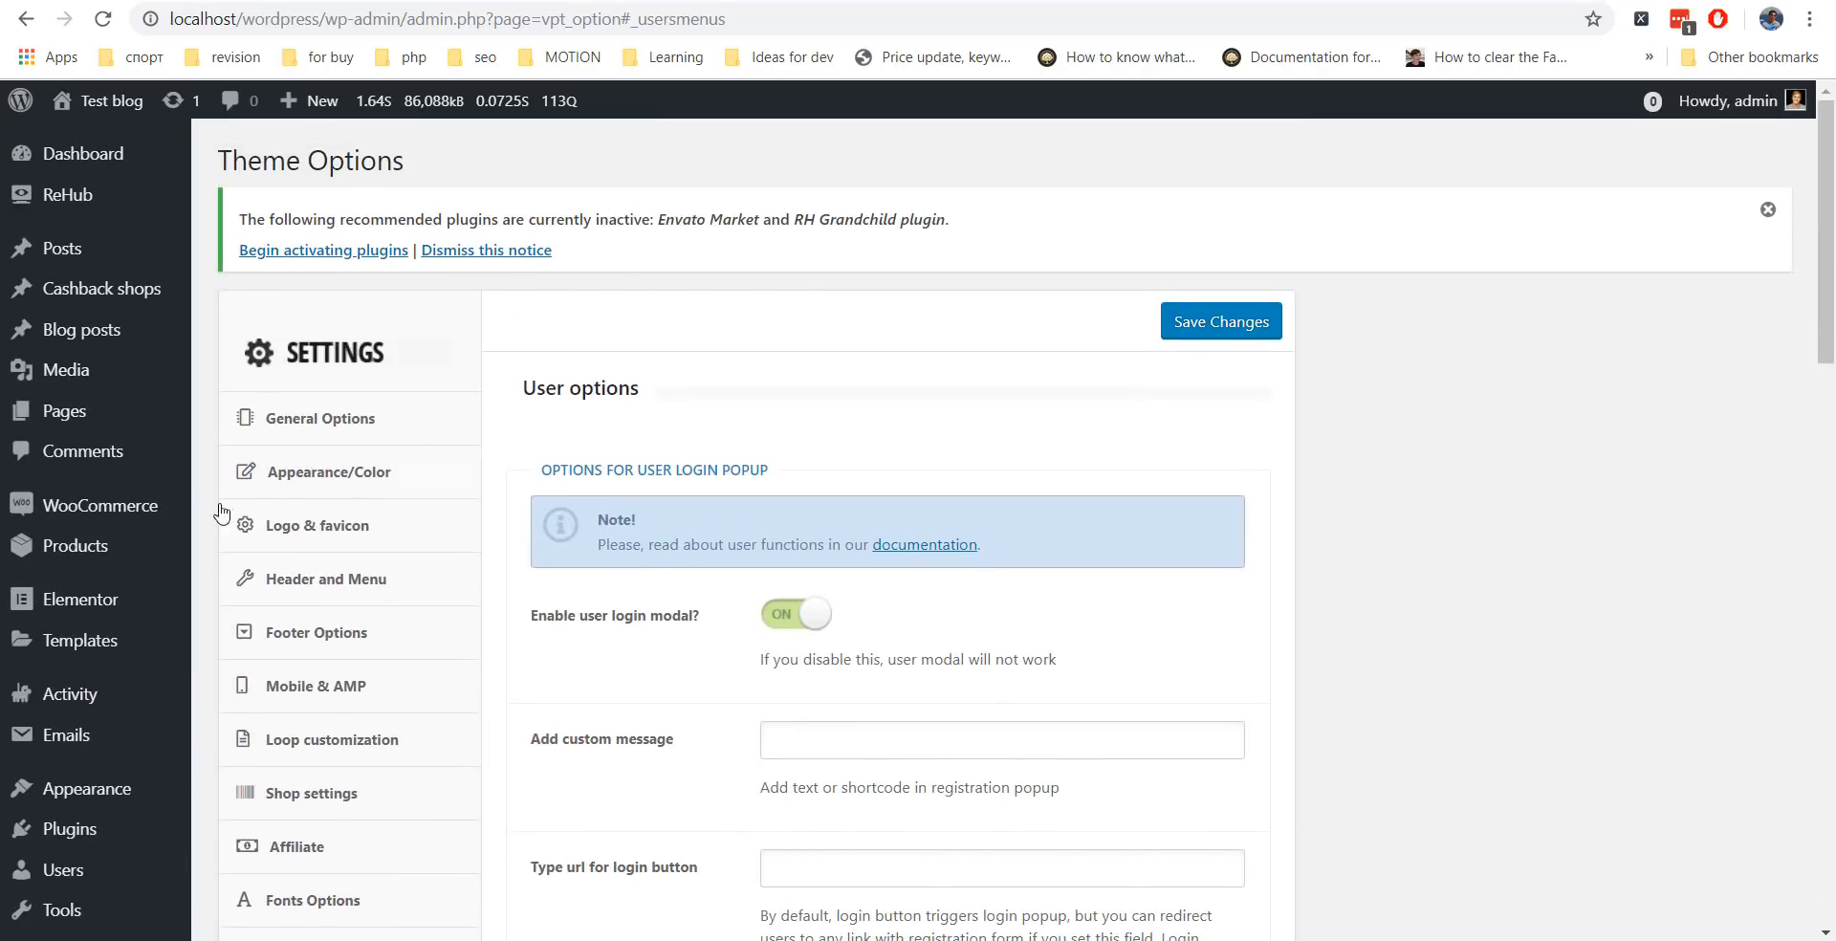
Open WooCommerce Settings in a new tab on the Advanced section.
mouse_move(175, 519)
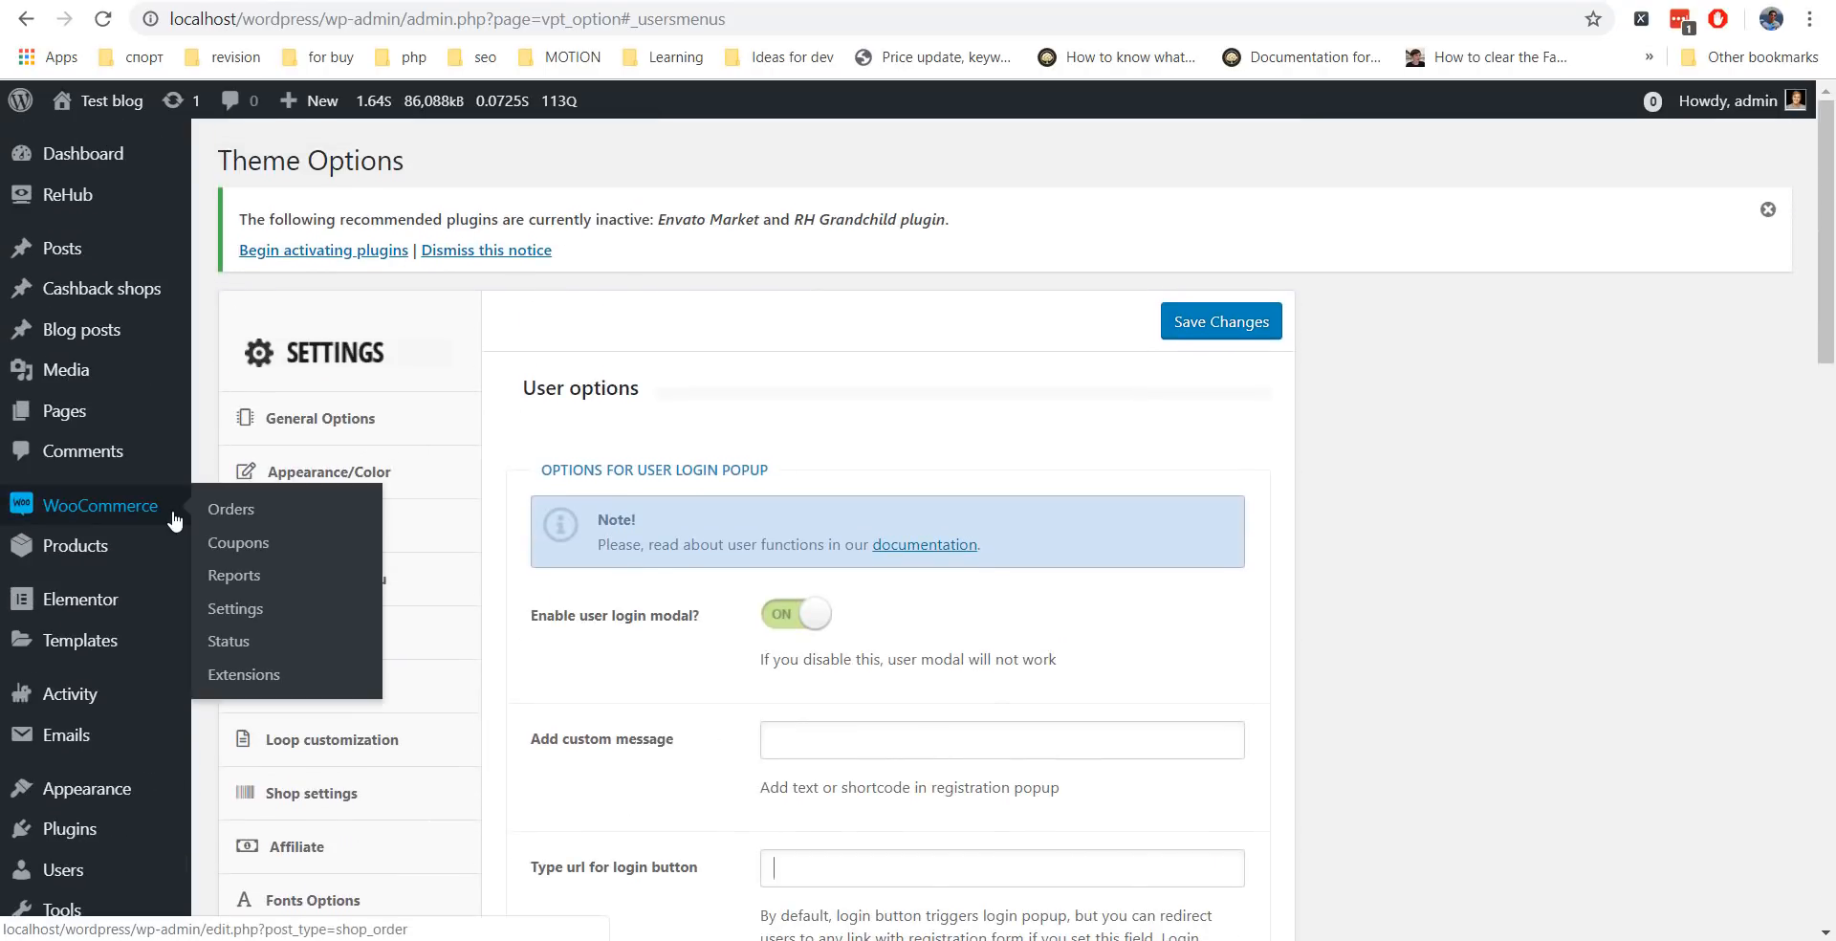
right_click(253, 612)
left_click(284, 636)
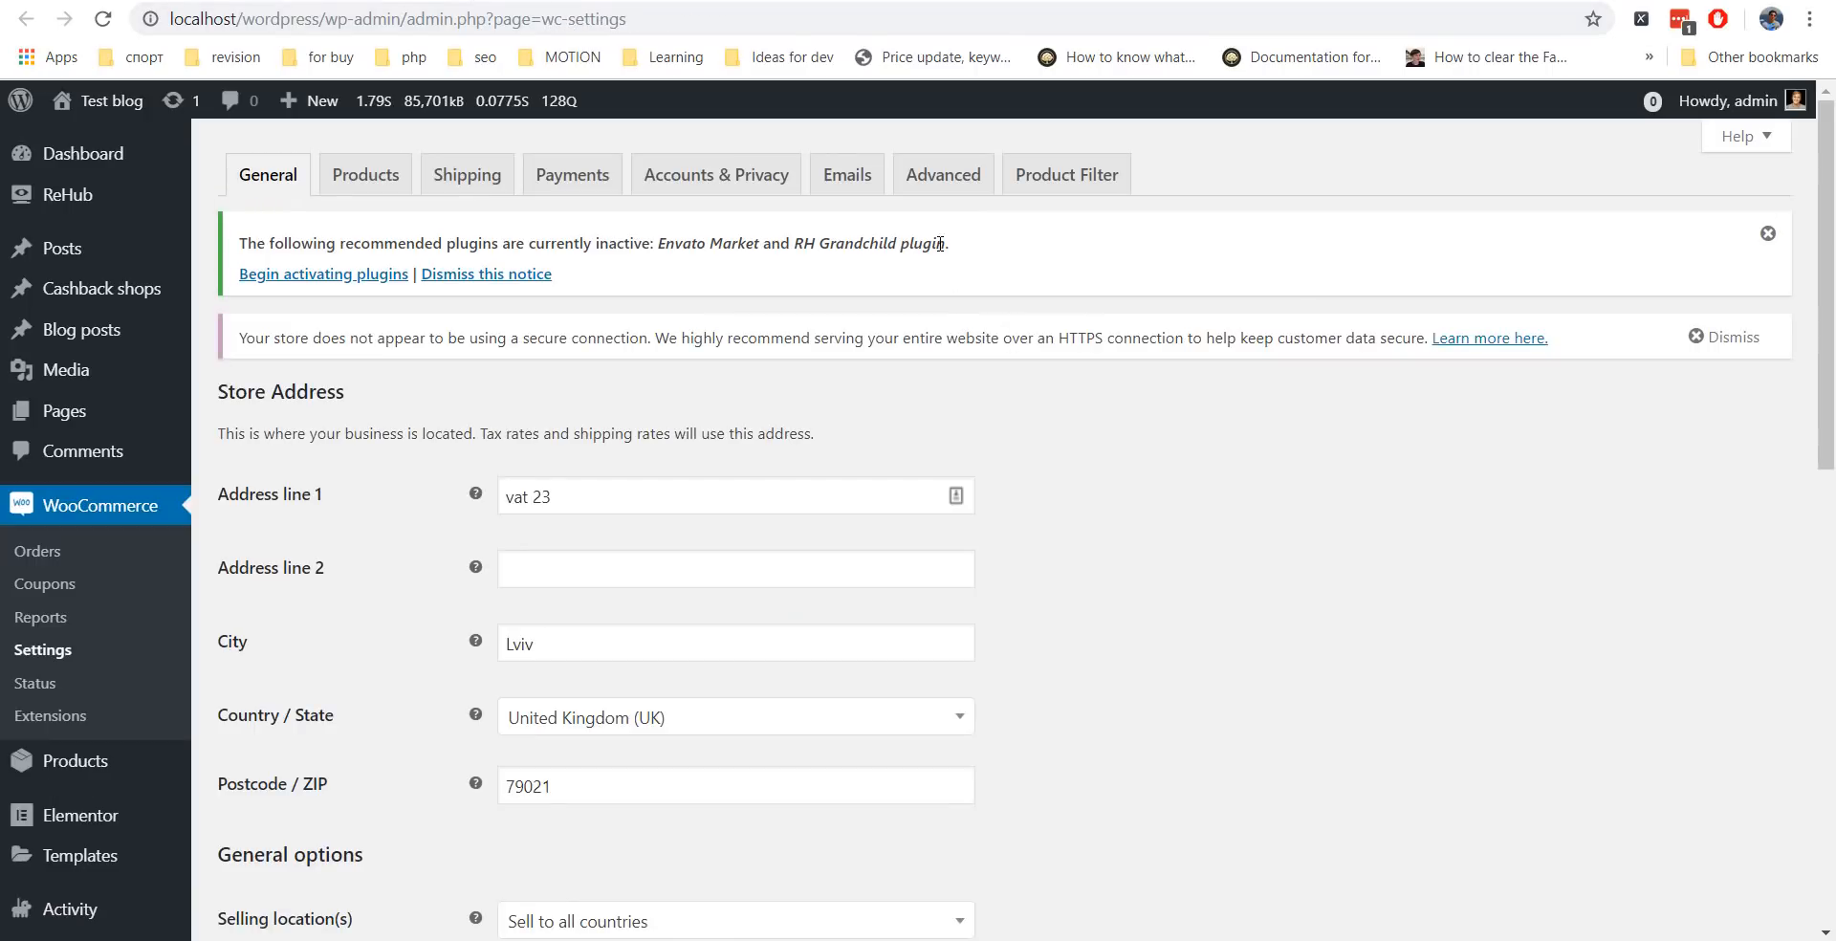
left_click(947, 182)
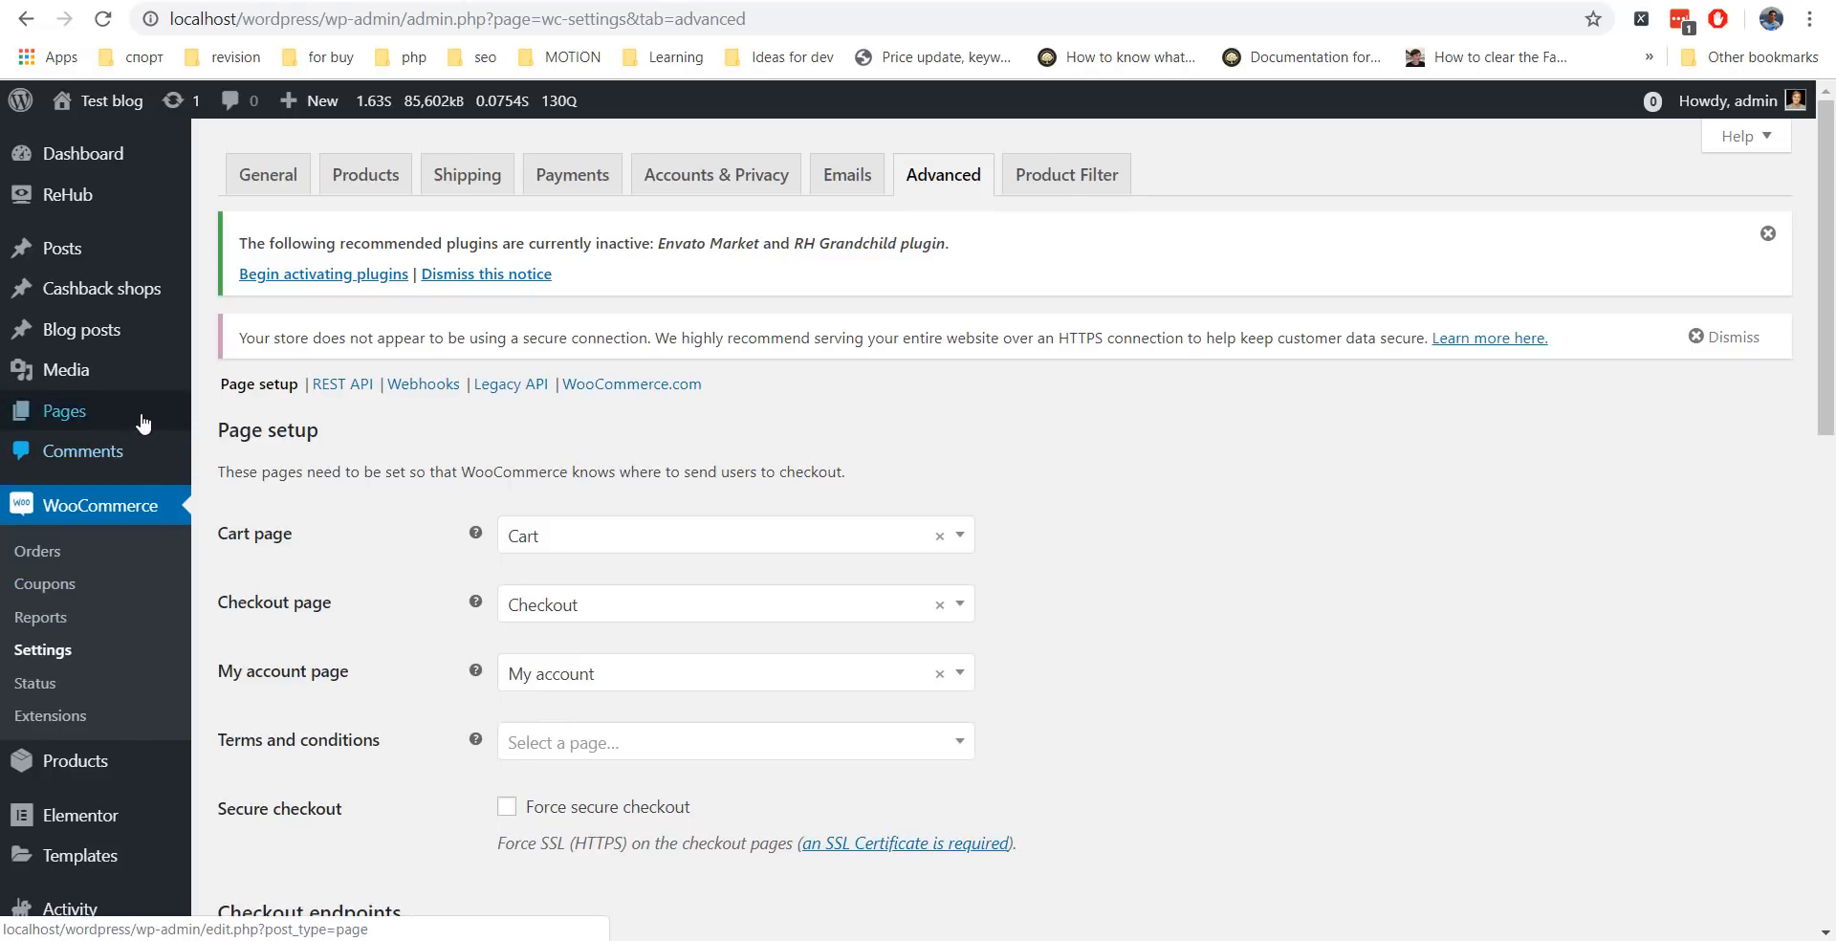
Search Pages for 'My ac' and paste the My account page link into Add custom register link.
mouse_move(143, 421)
left_click(258, 421)
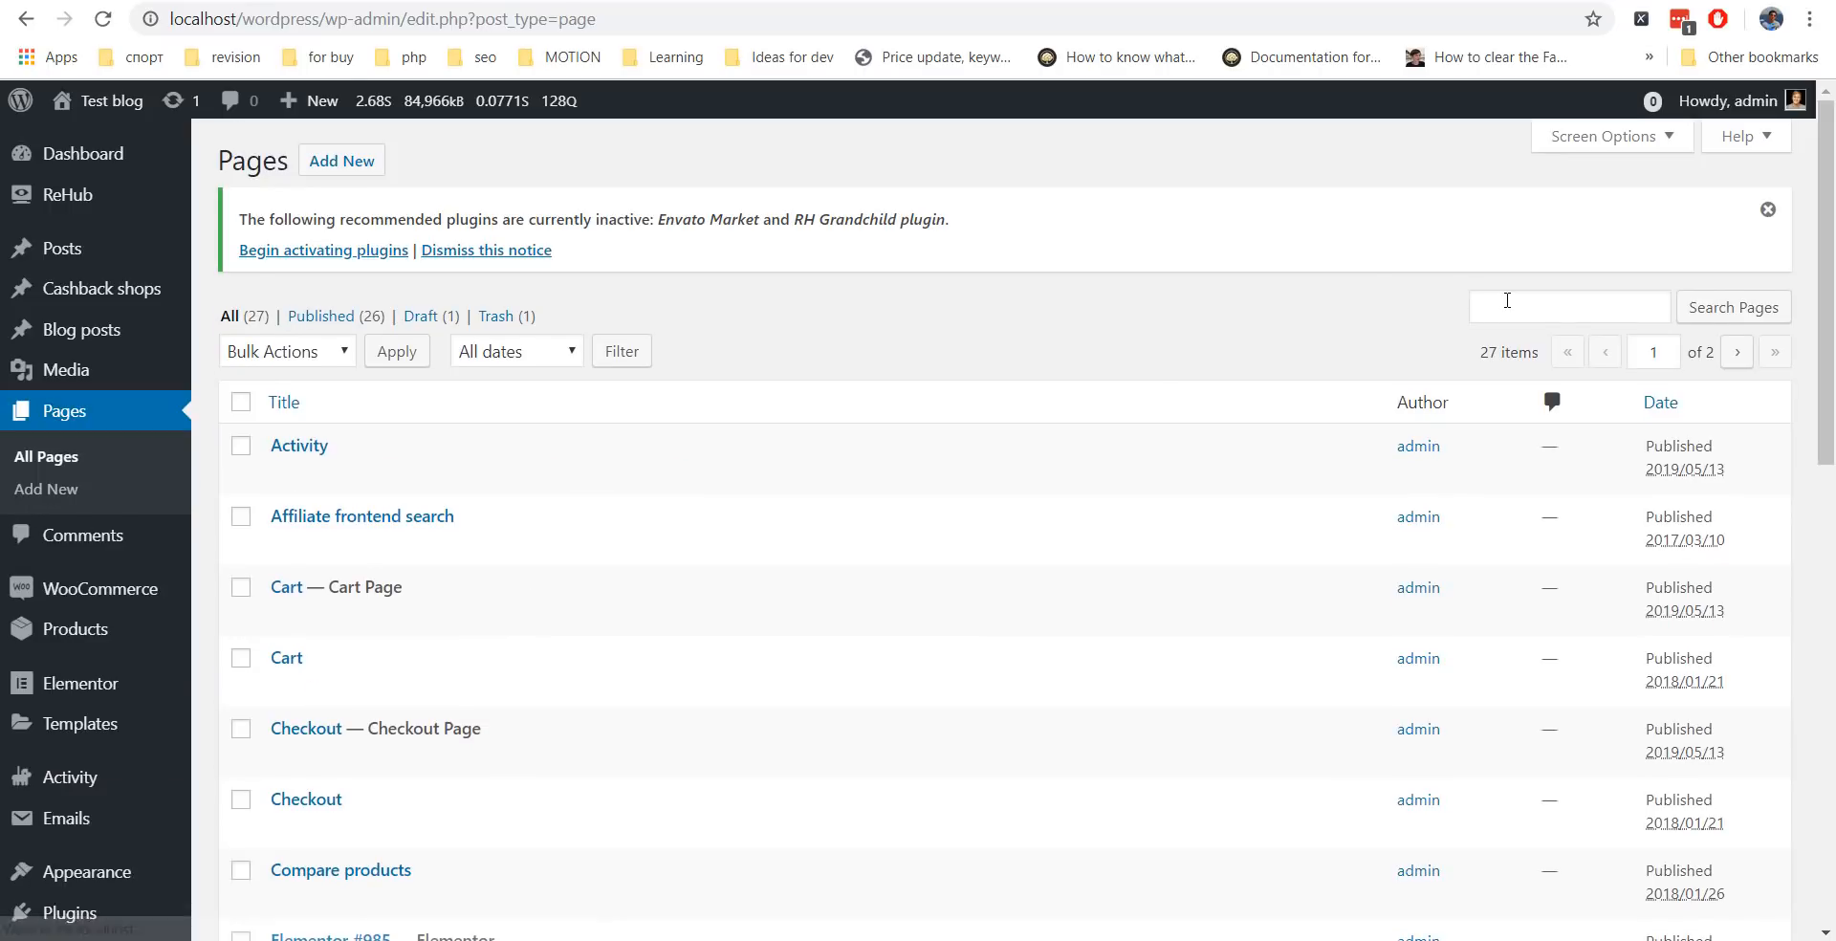
left_click(1507, 301)
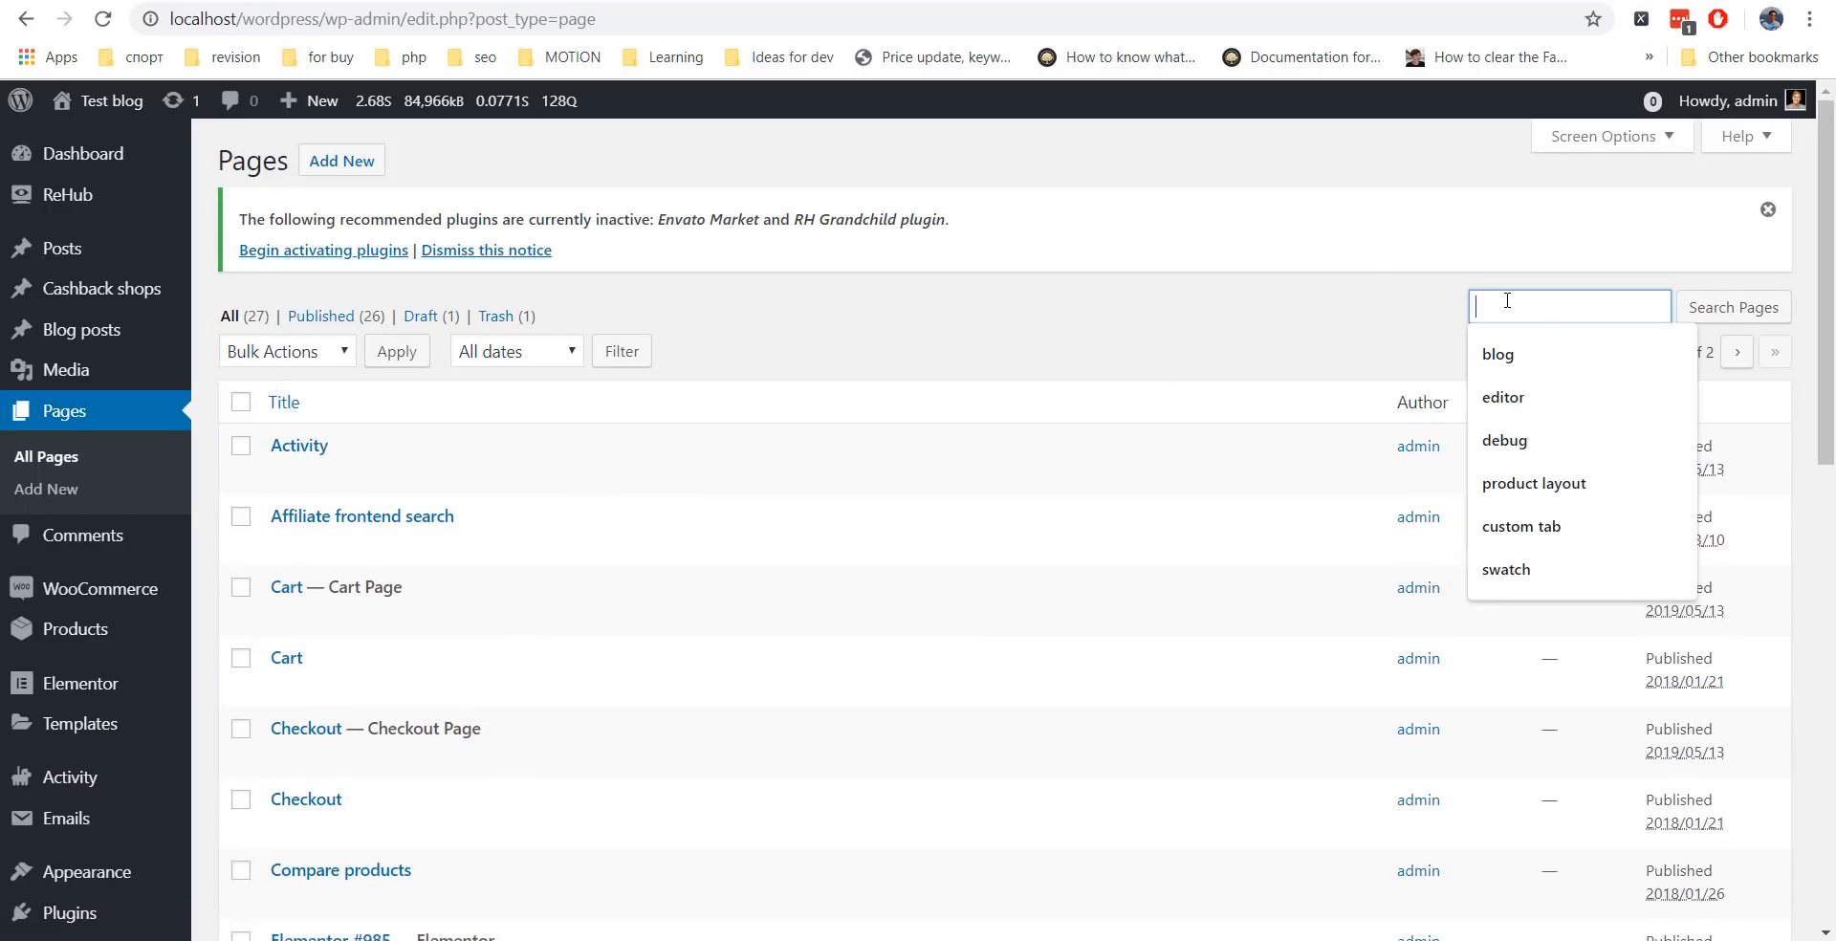
type("My account")
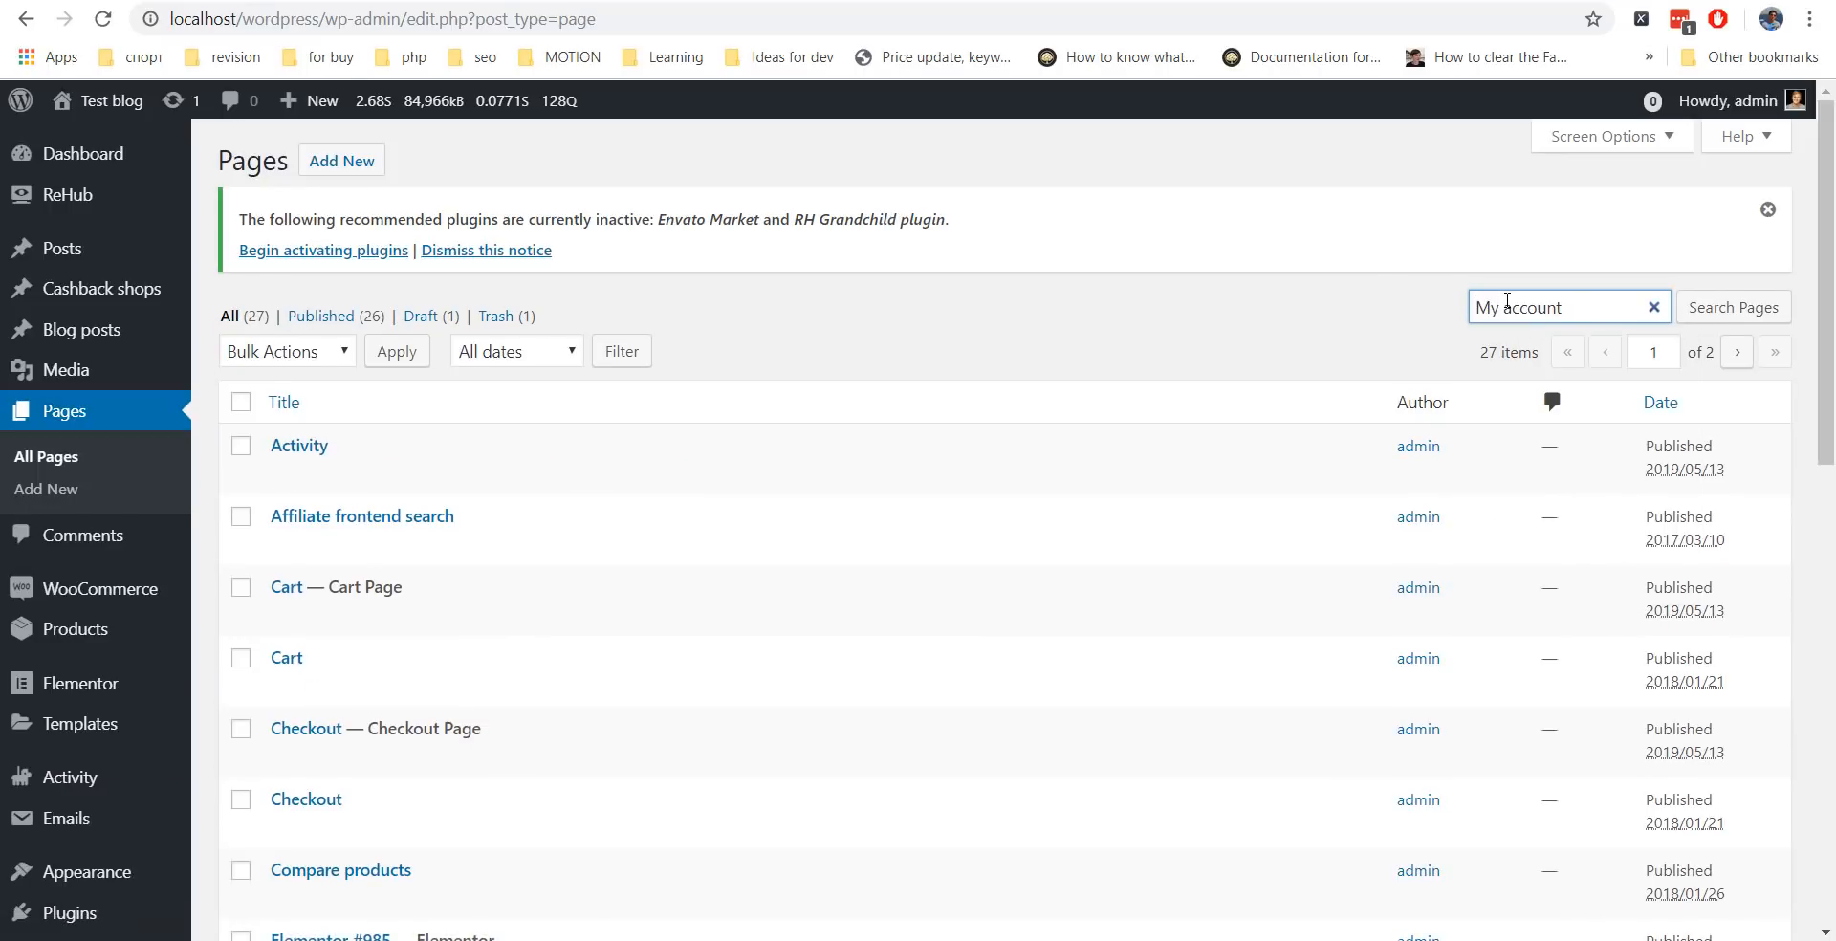
key("Return")
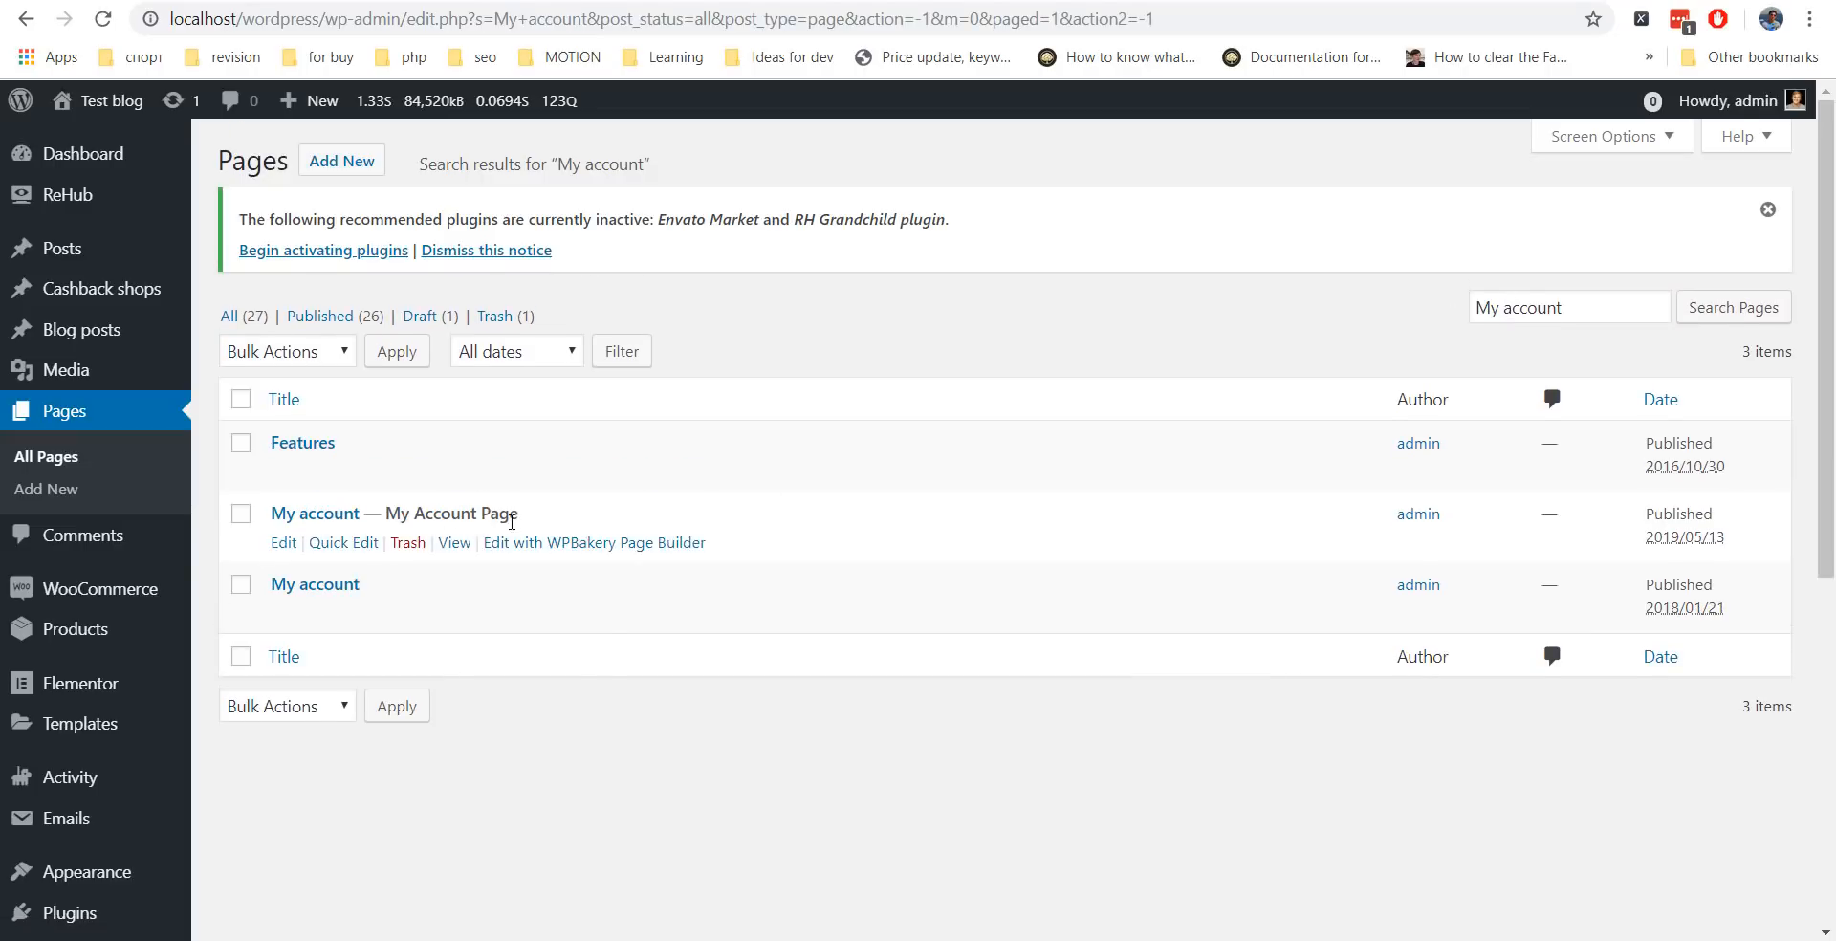
right_click(455, 552)
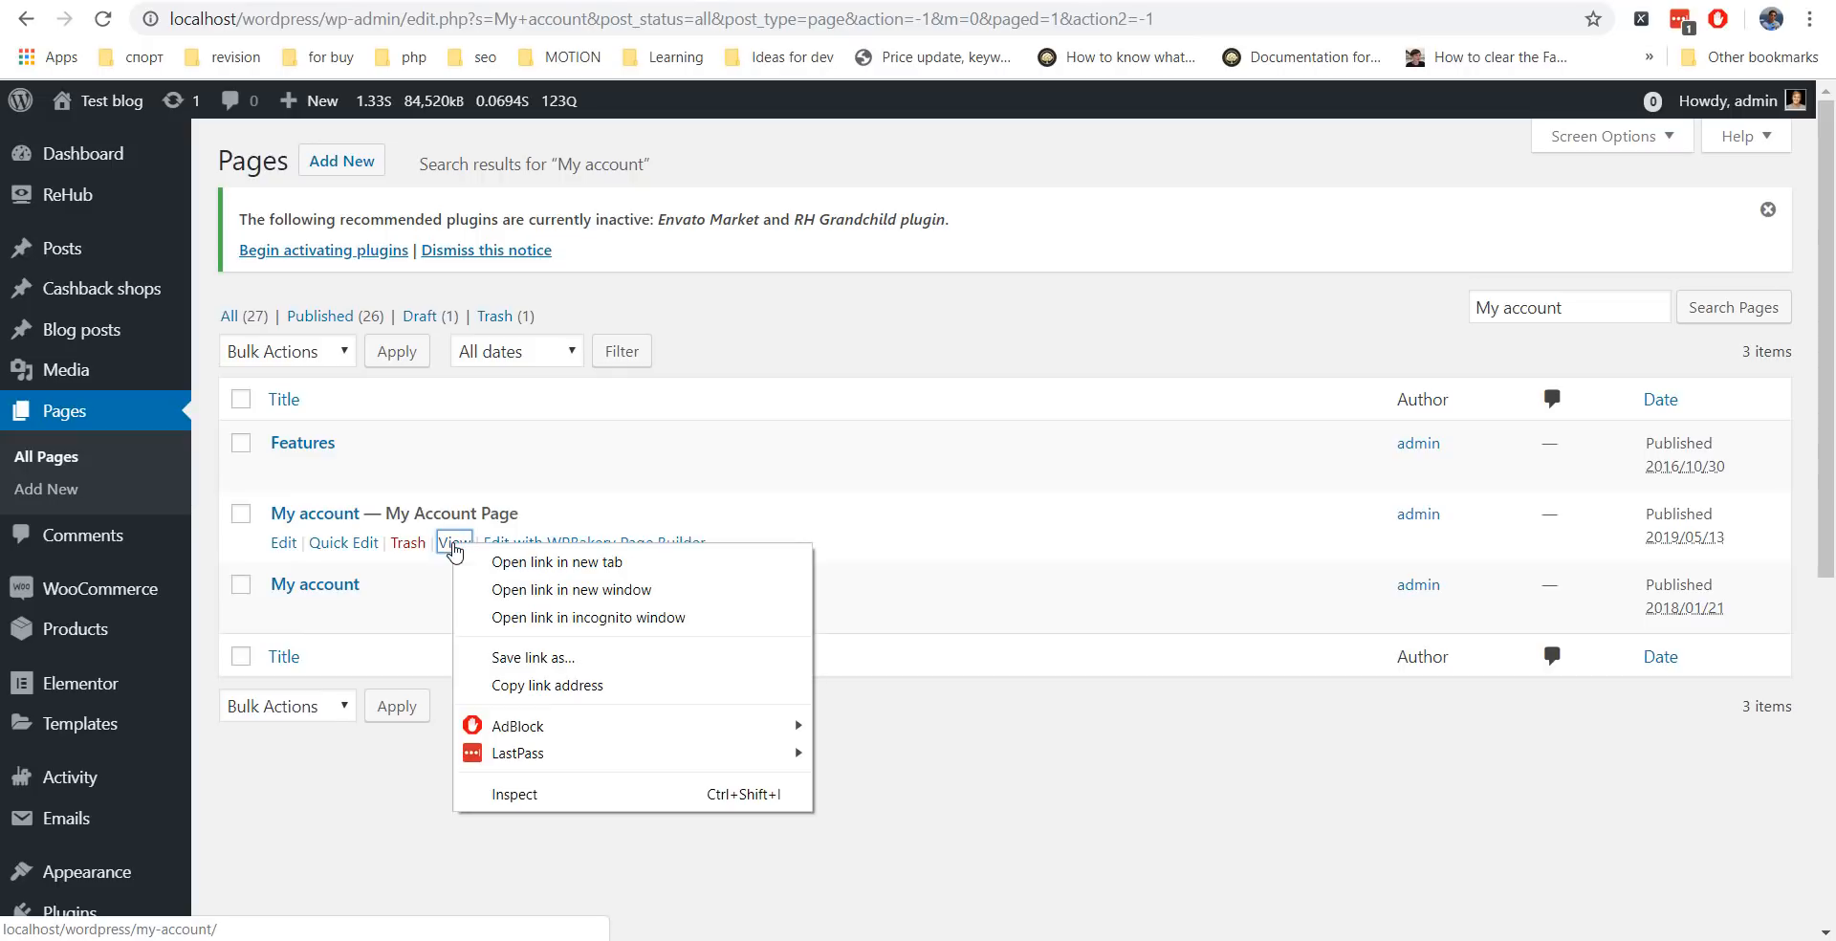
left_click(551, 685)
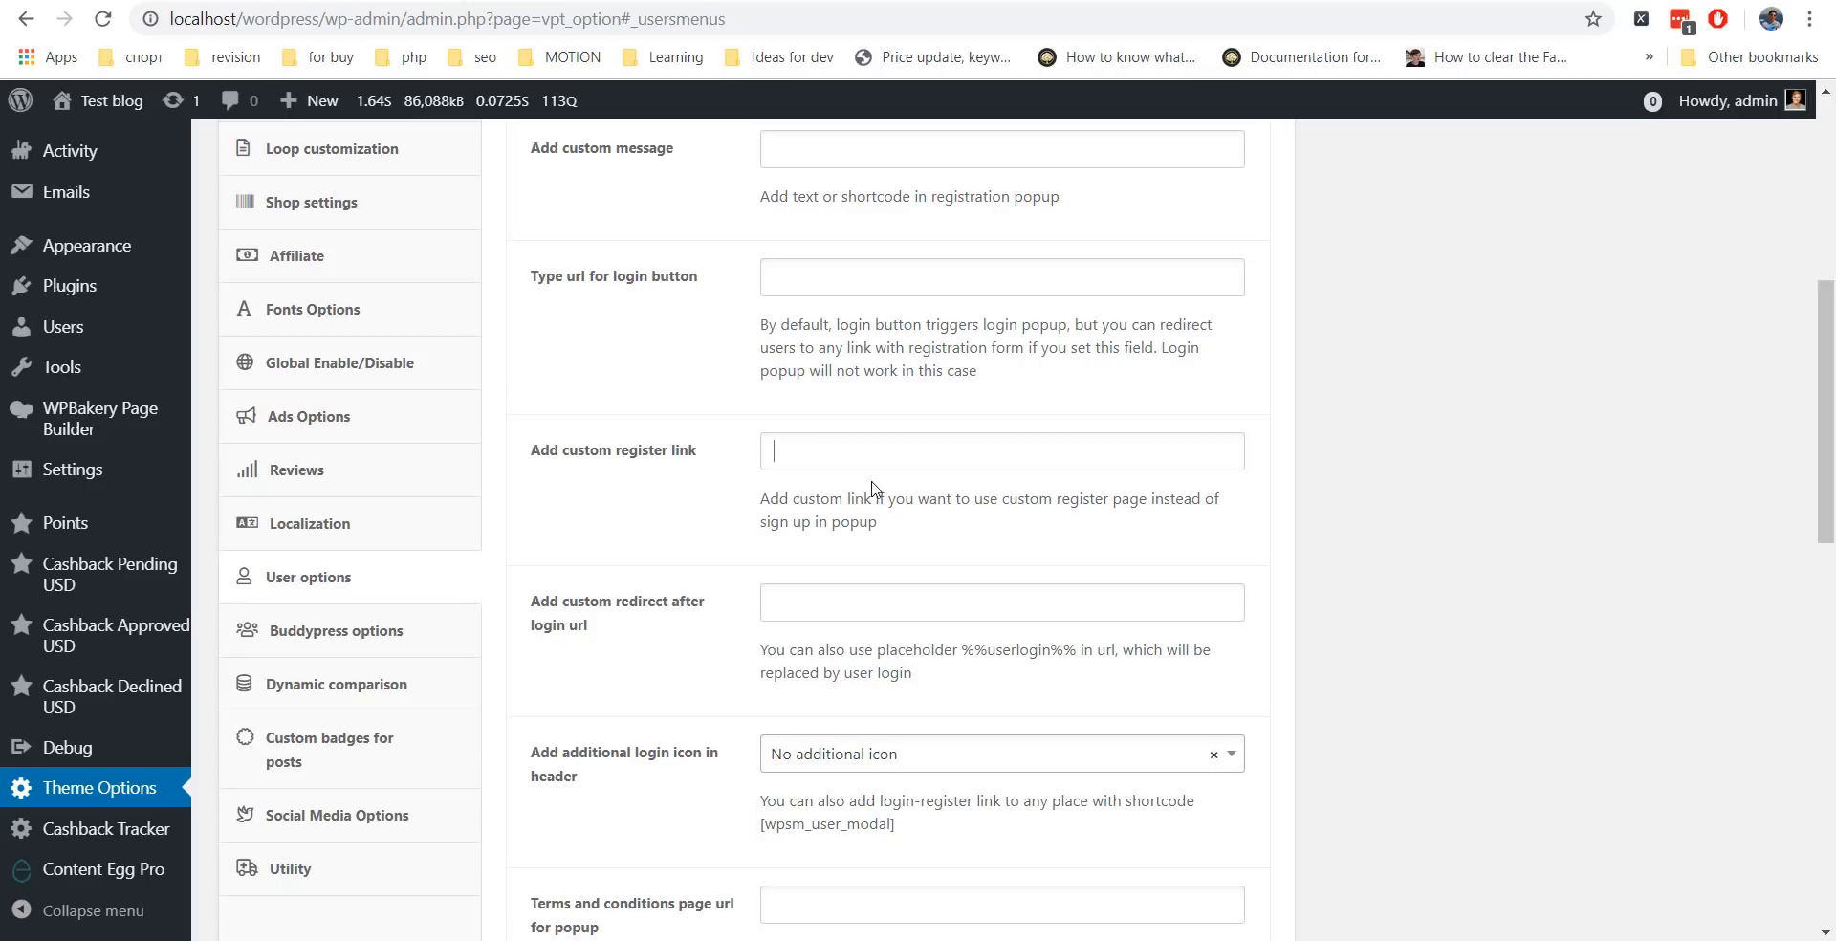
key("ctrl+v")
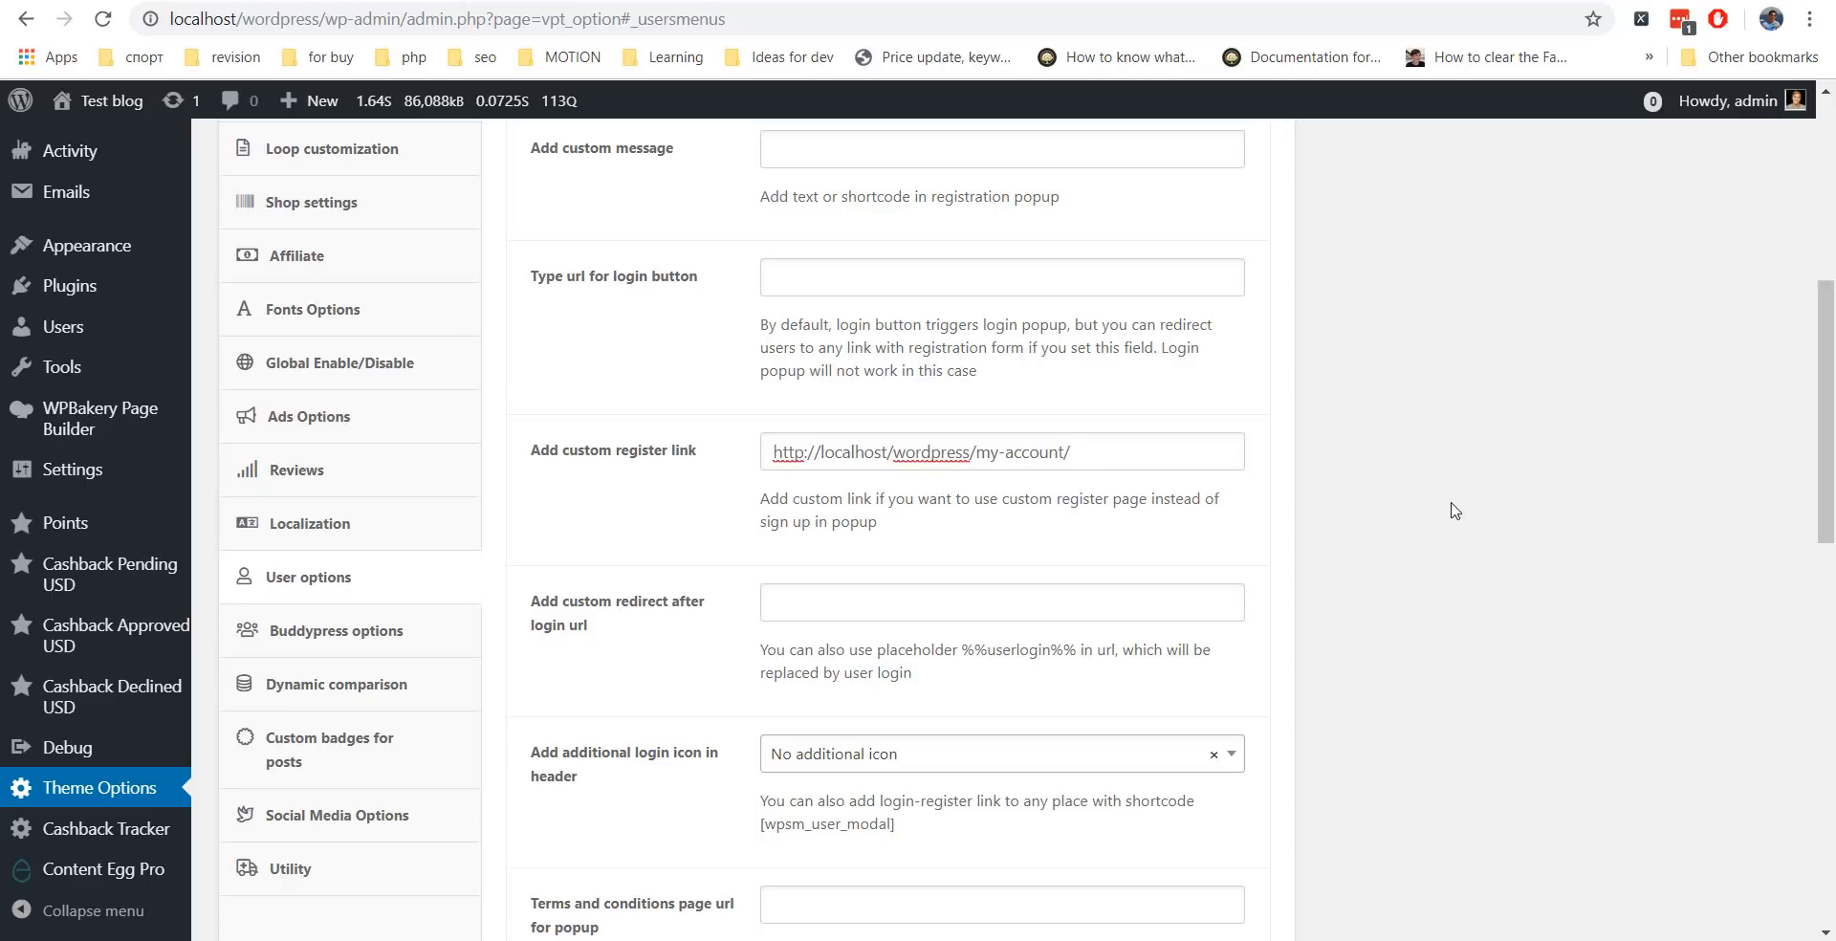
Test the Rewise front page's login popup in Firefox and follow its Sign Up link.
left_click(1451, 504)
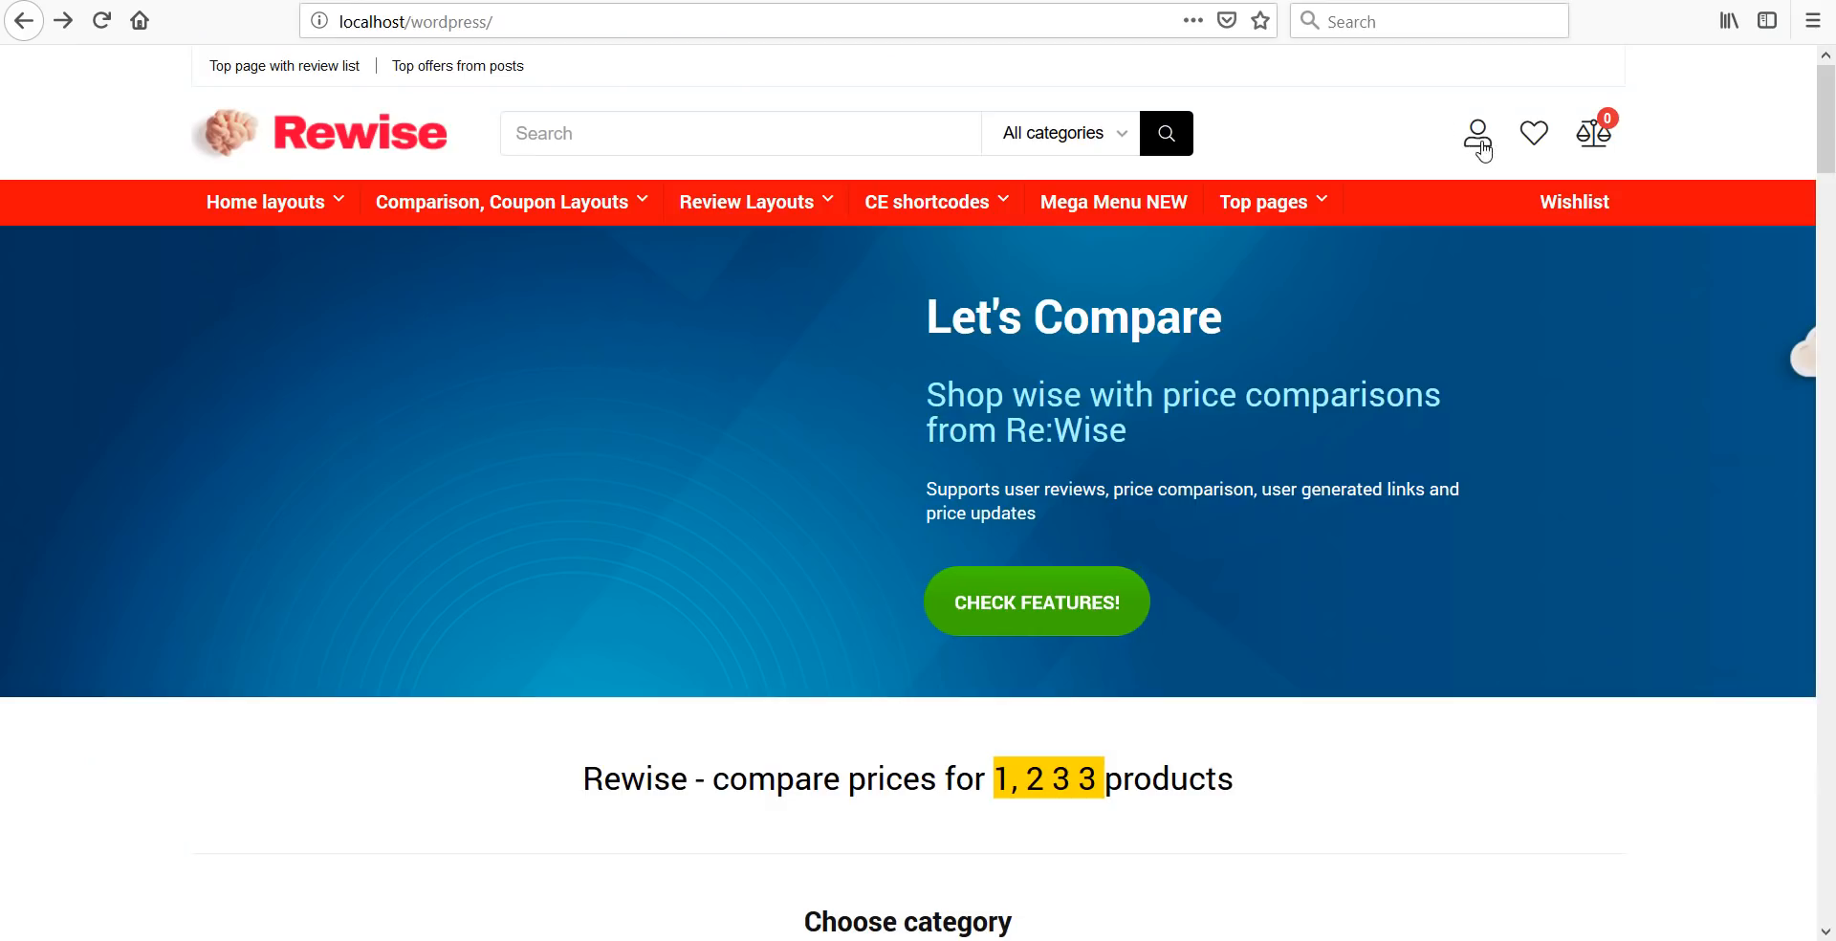
left_click(1478, 133)
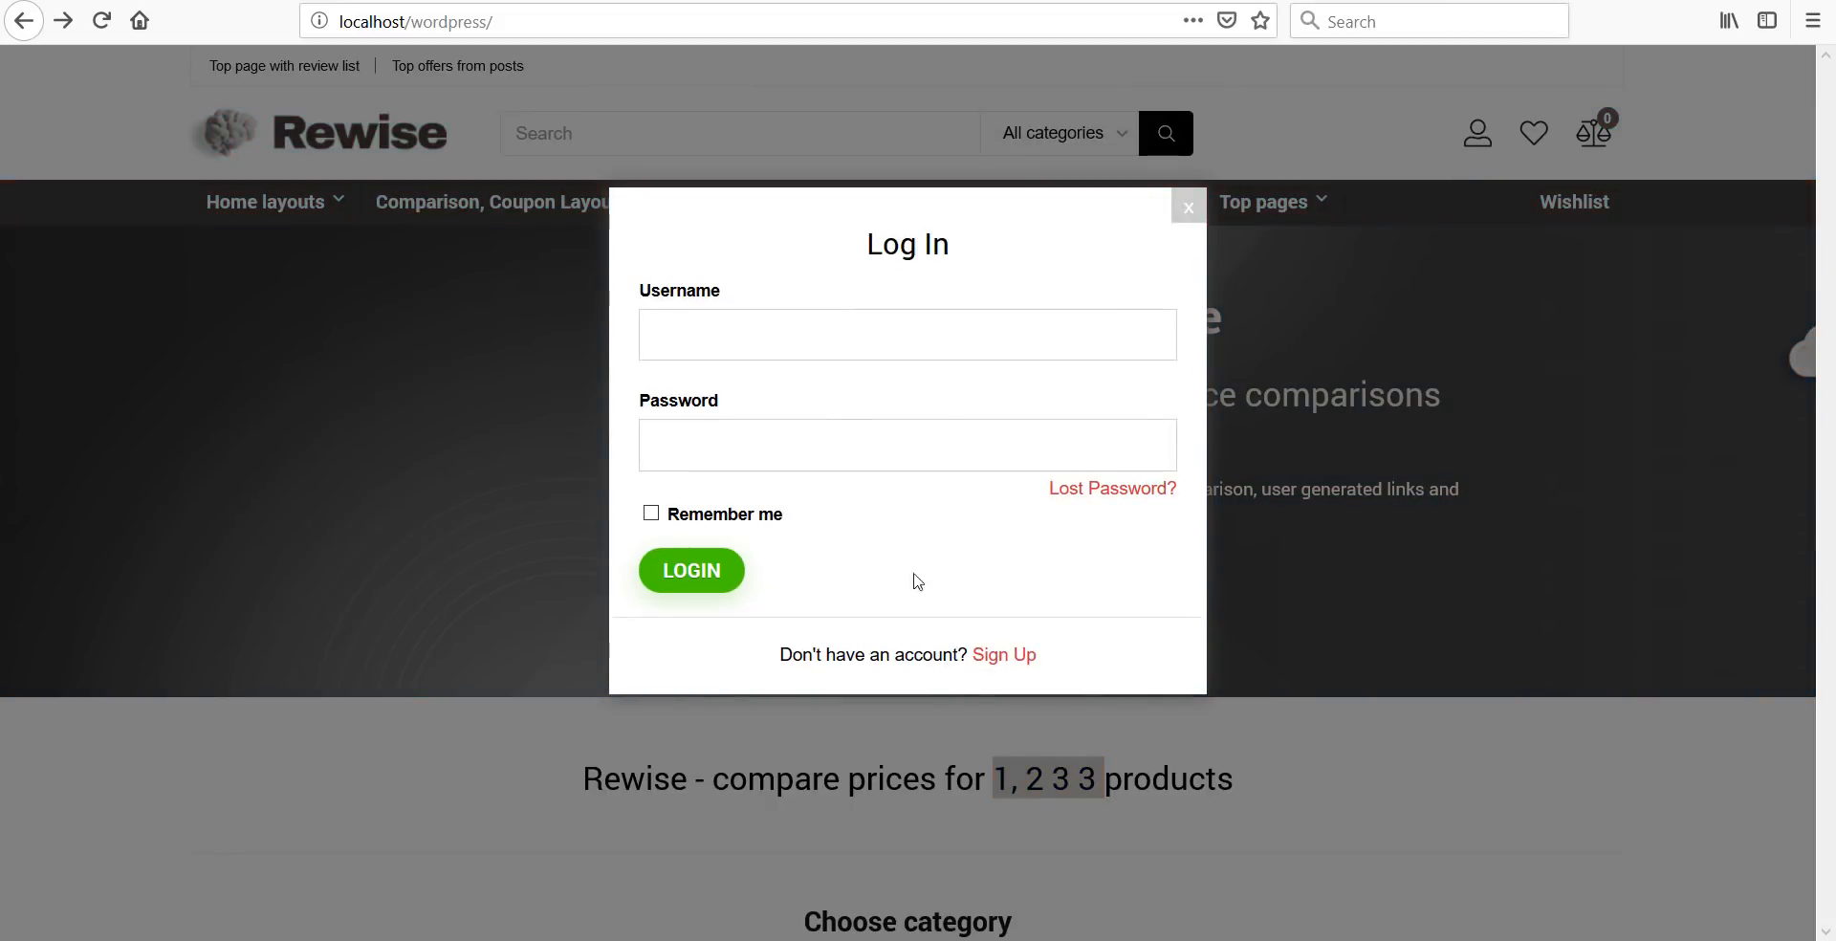
left_click(1017, 658)
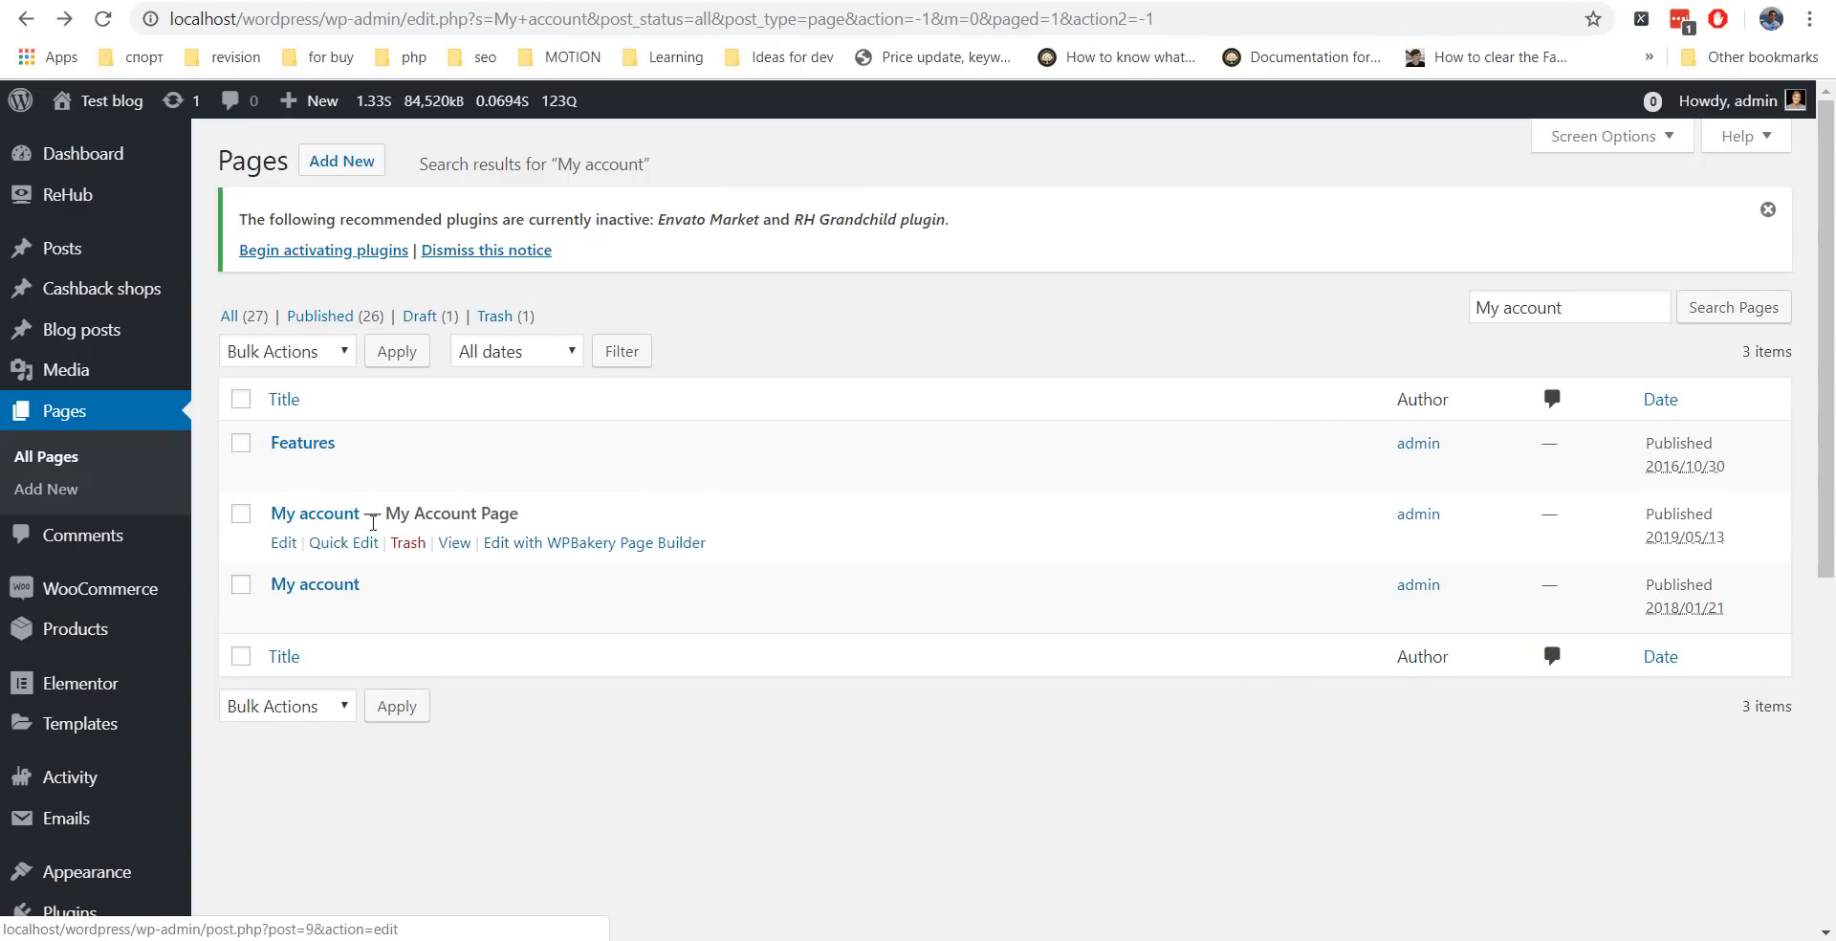
Give the My account page the 'System pages (register, cart, etc)' template and click Update.
left_click(283, 545)
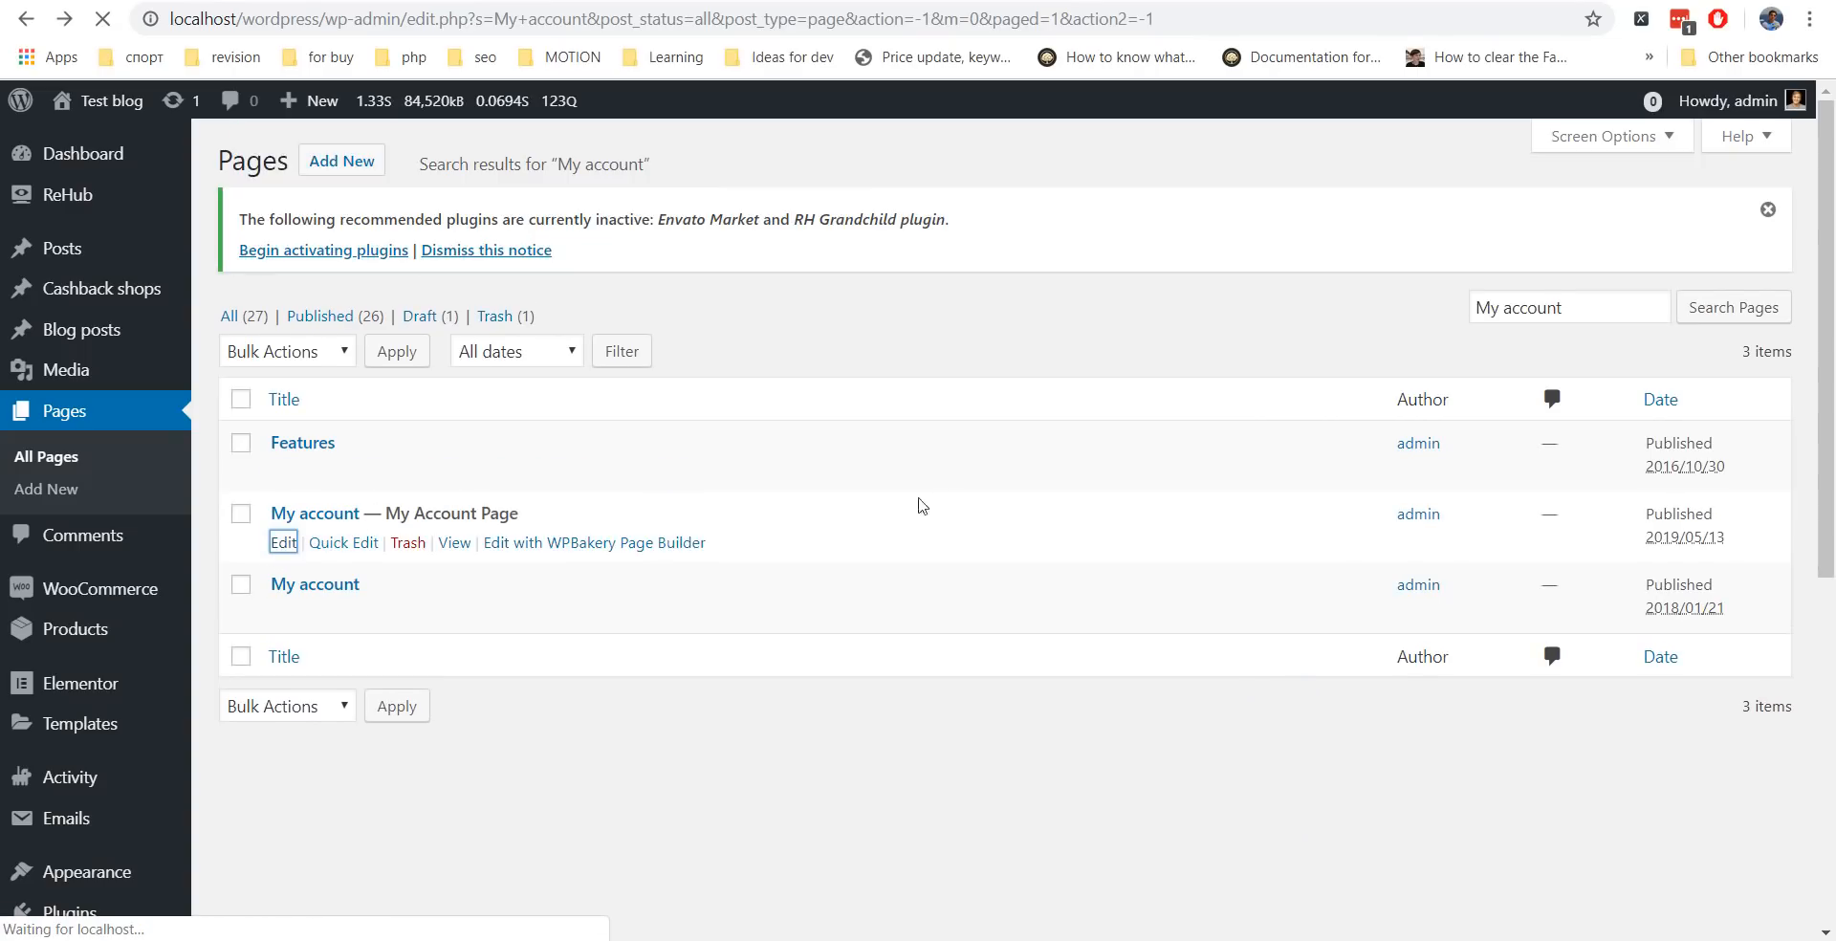
scroll(1712, 368, "down", 3)
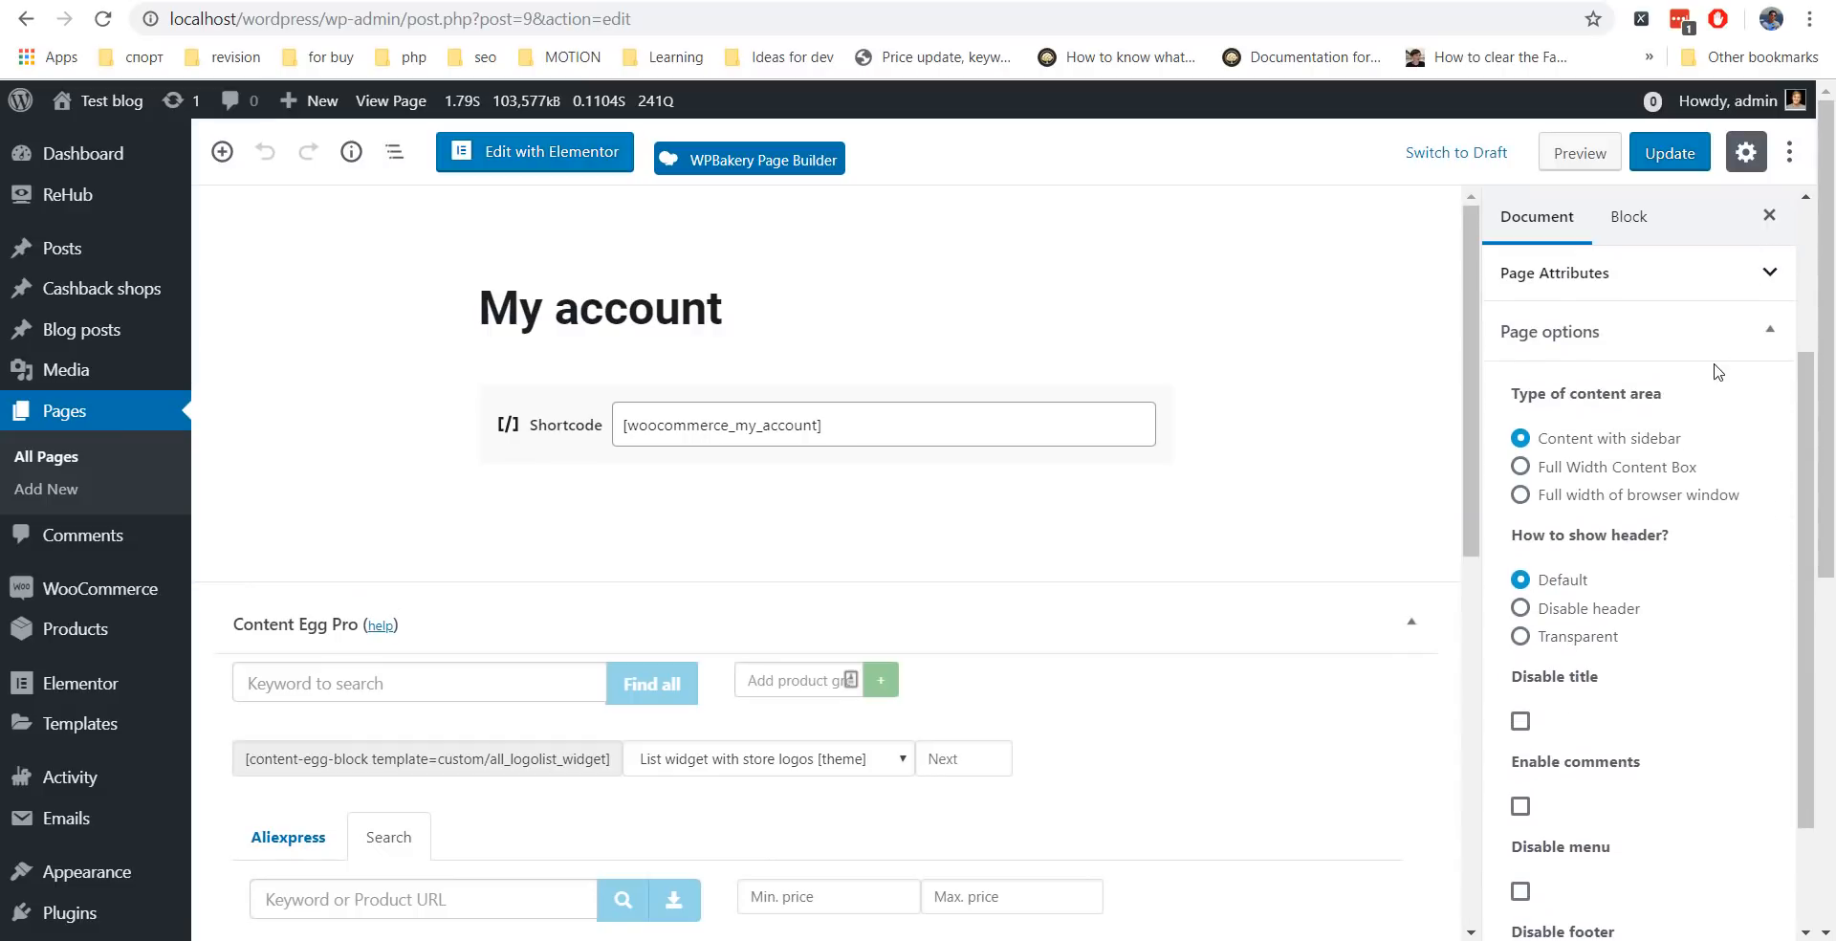
left_click(1733, 282)
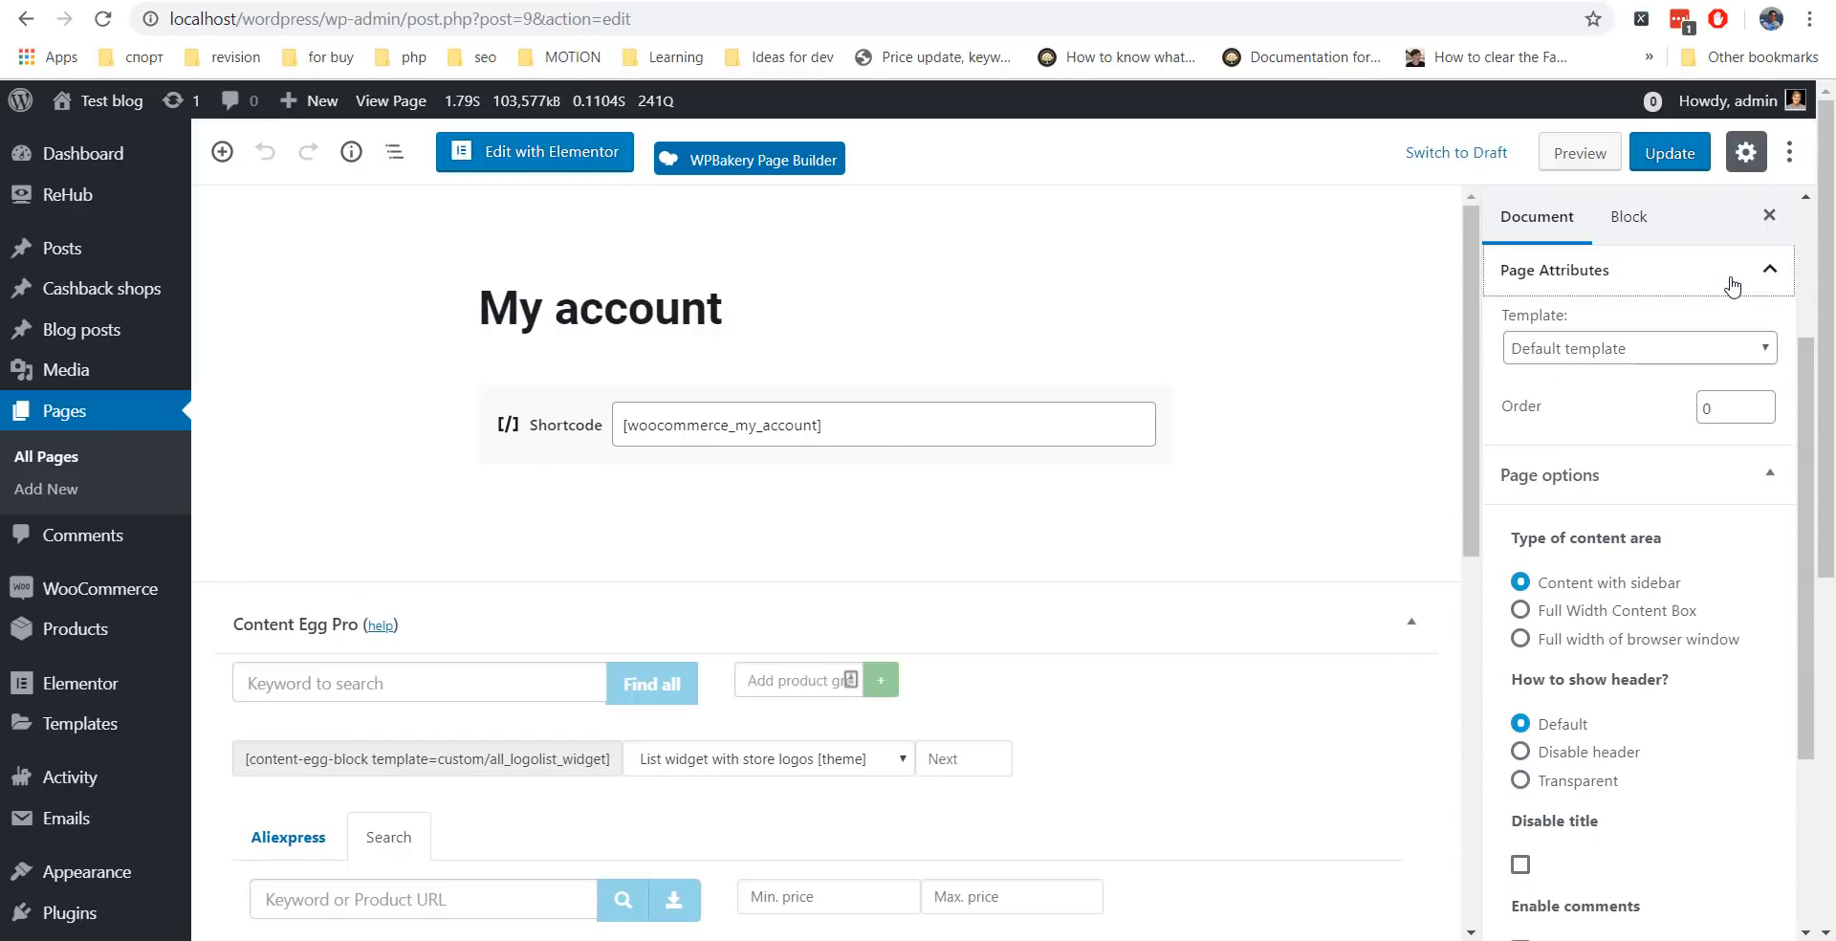
left_click(1594, 349)
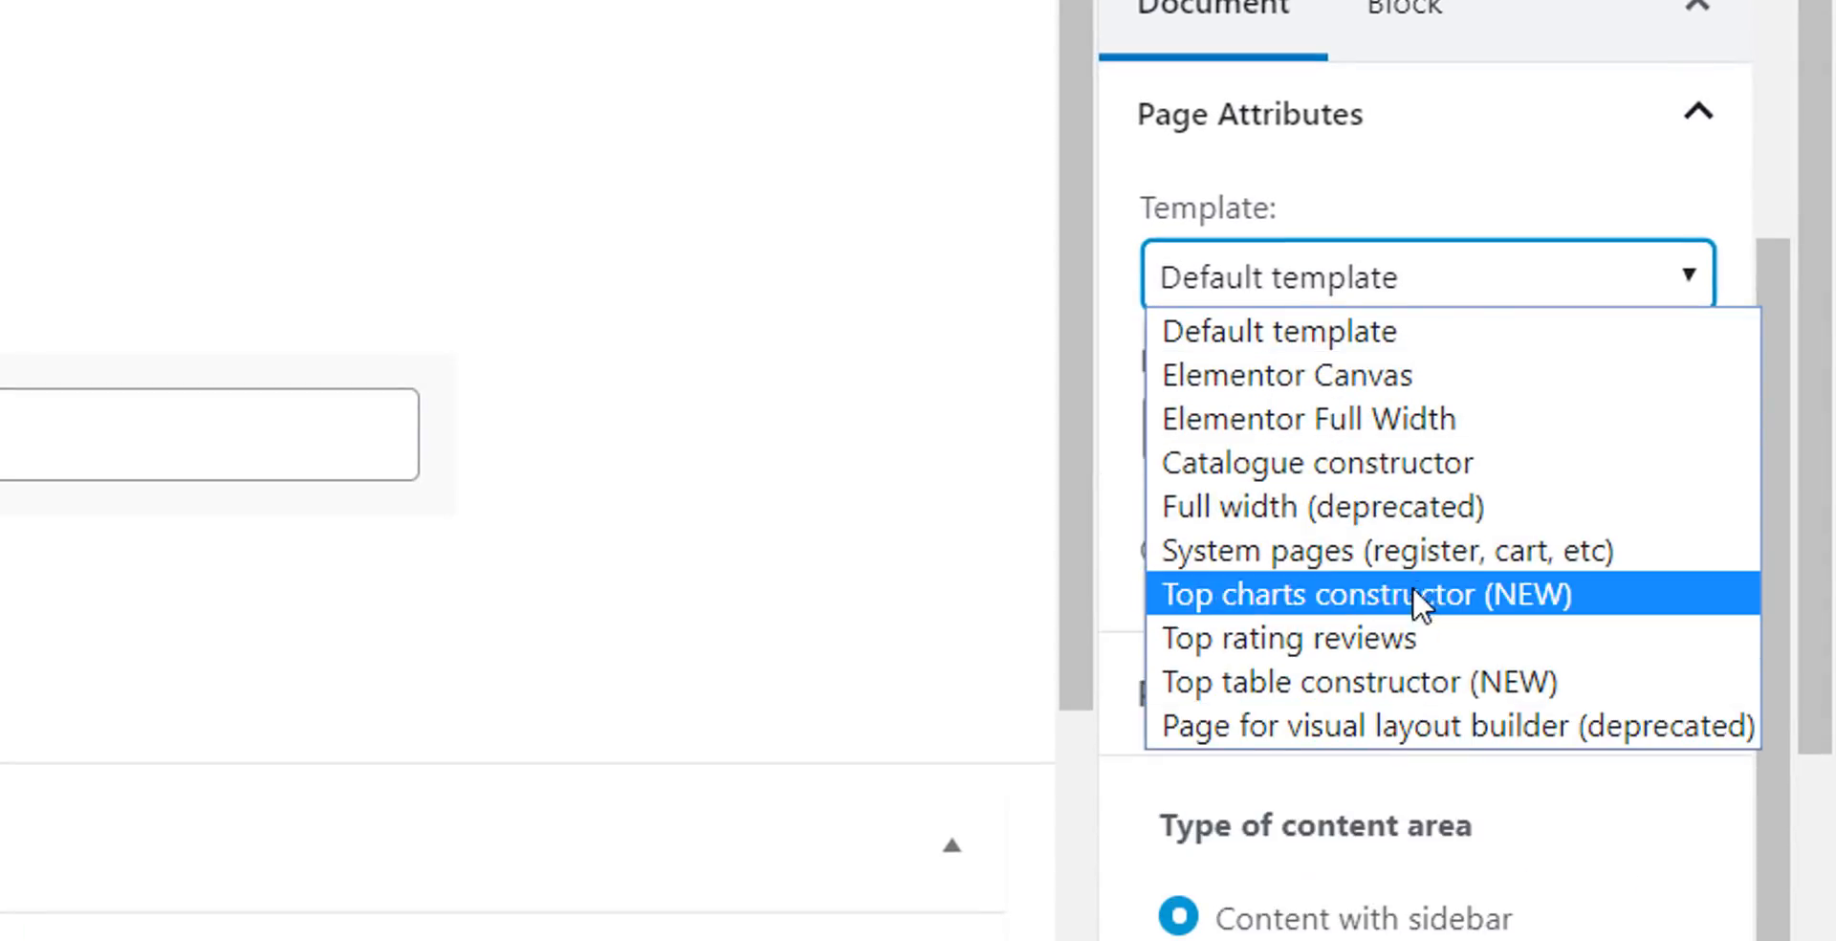
left_click(1347, 562)
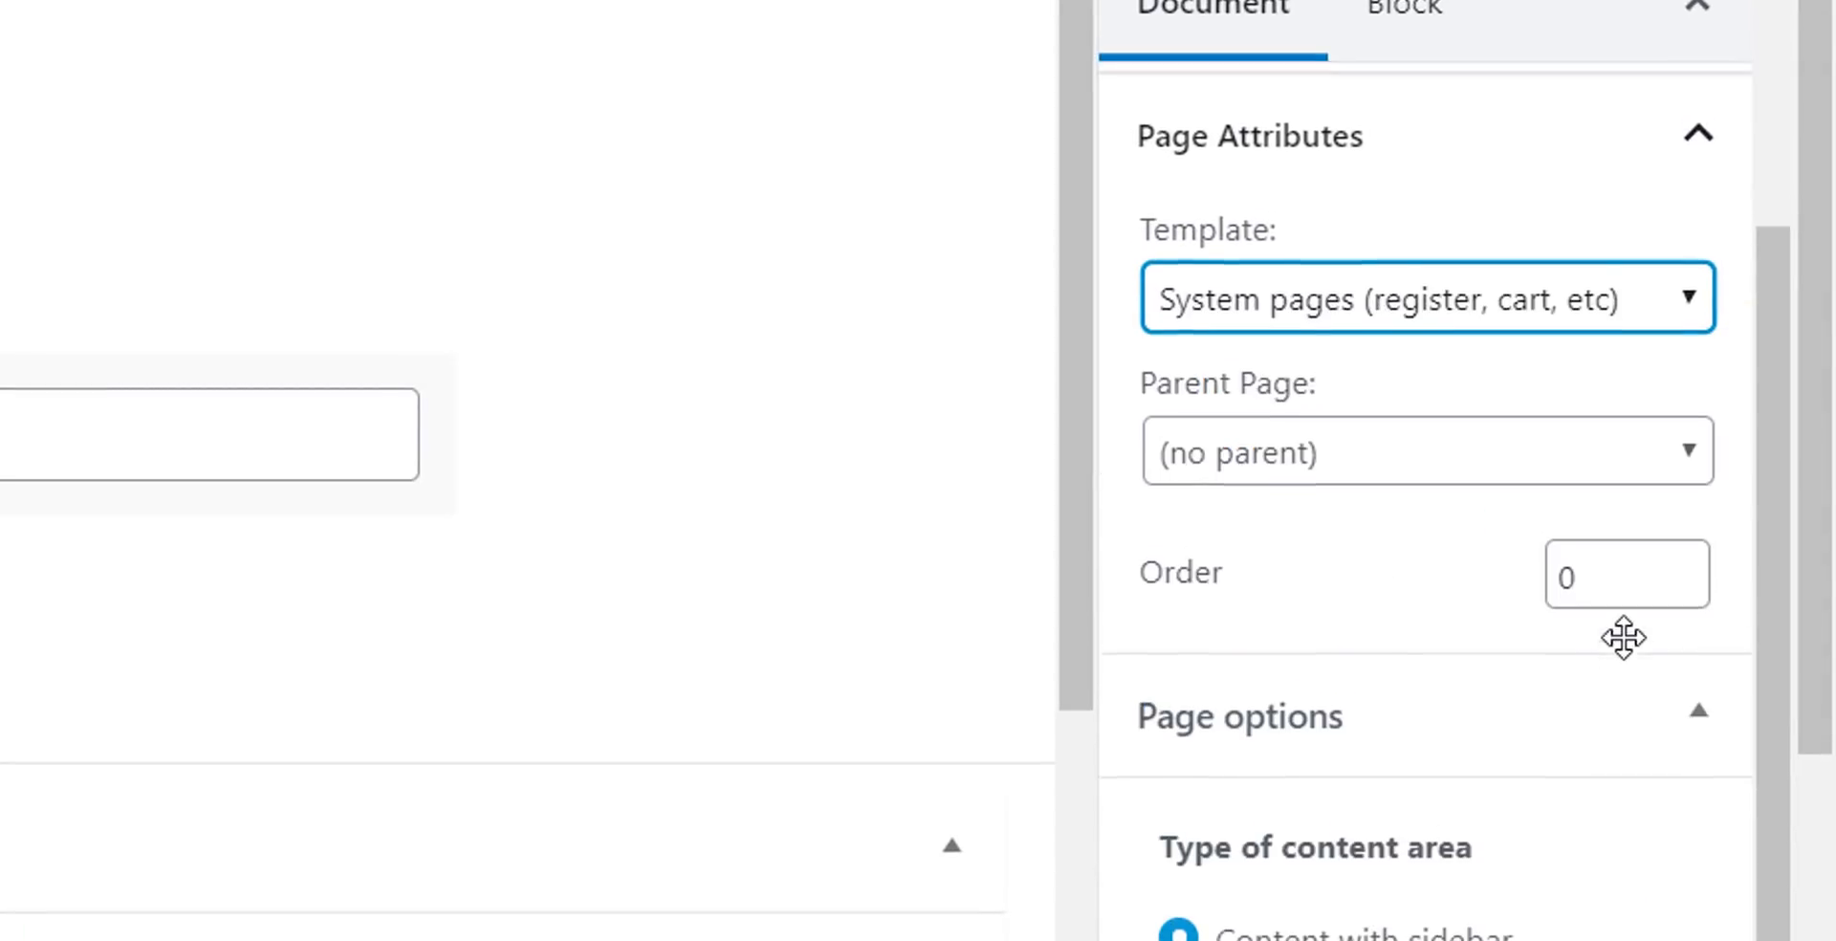
scroll(1517, 181, "up", 5)
left_click(1559, 13)
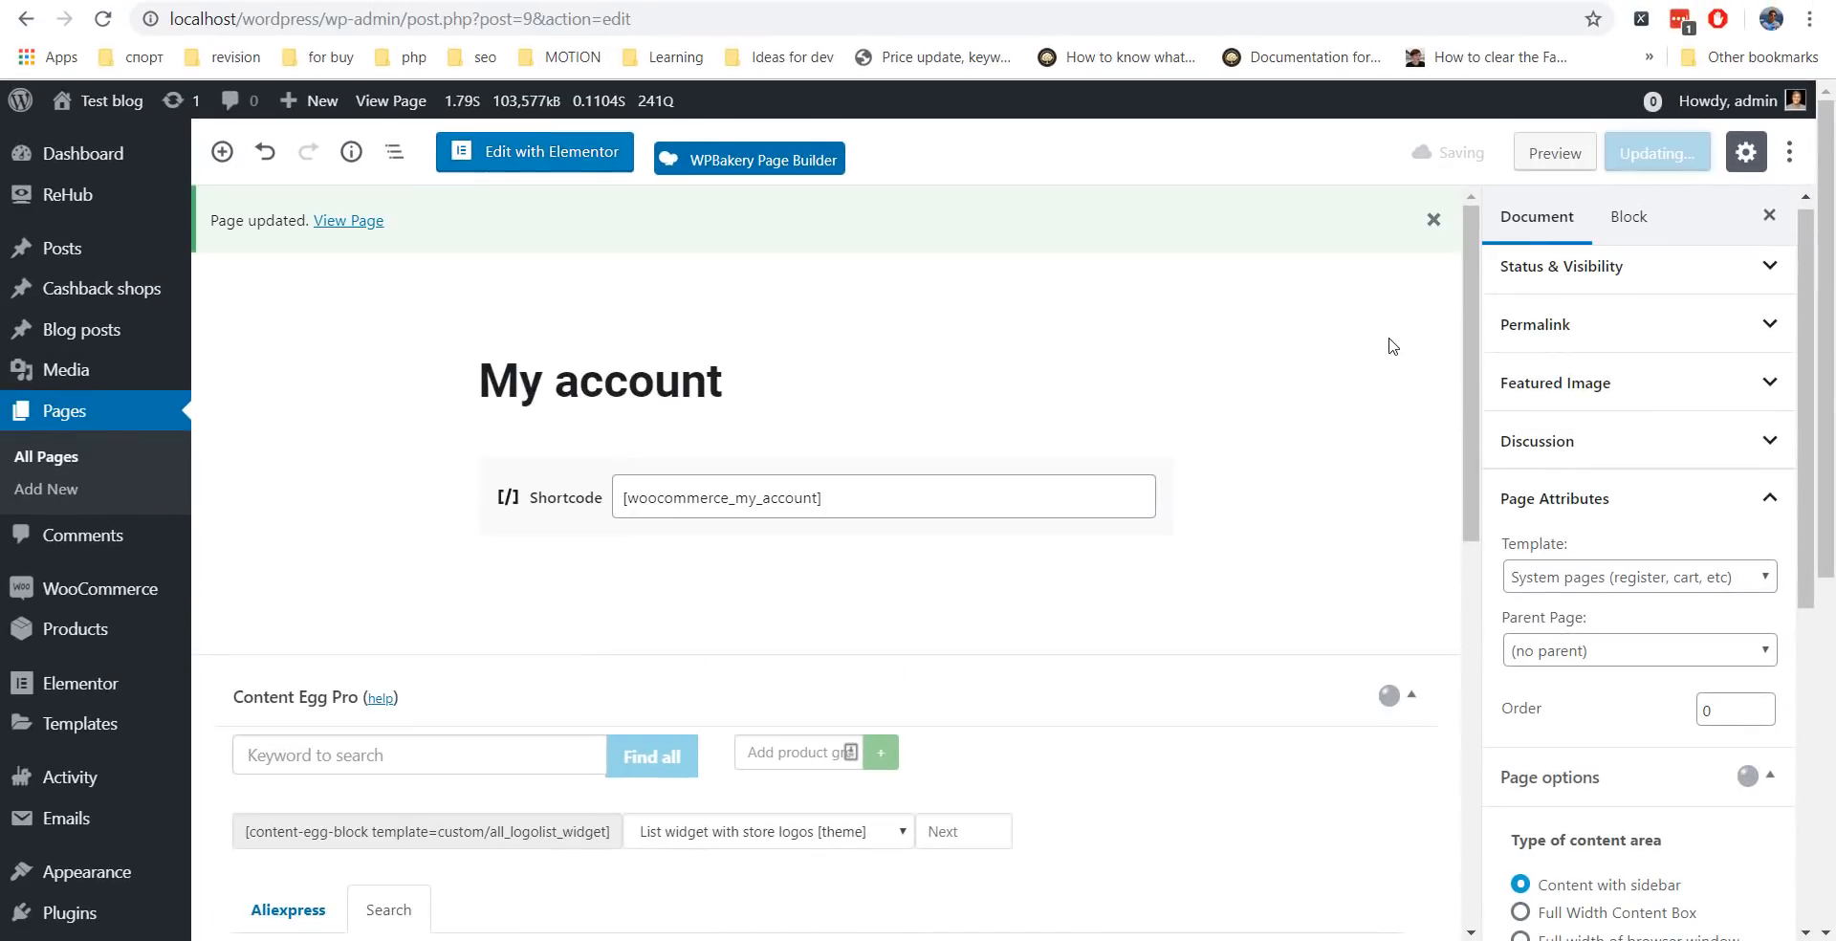
scroll(144, 414, "down", 2)
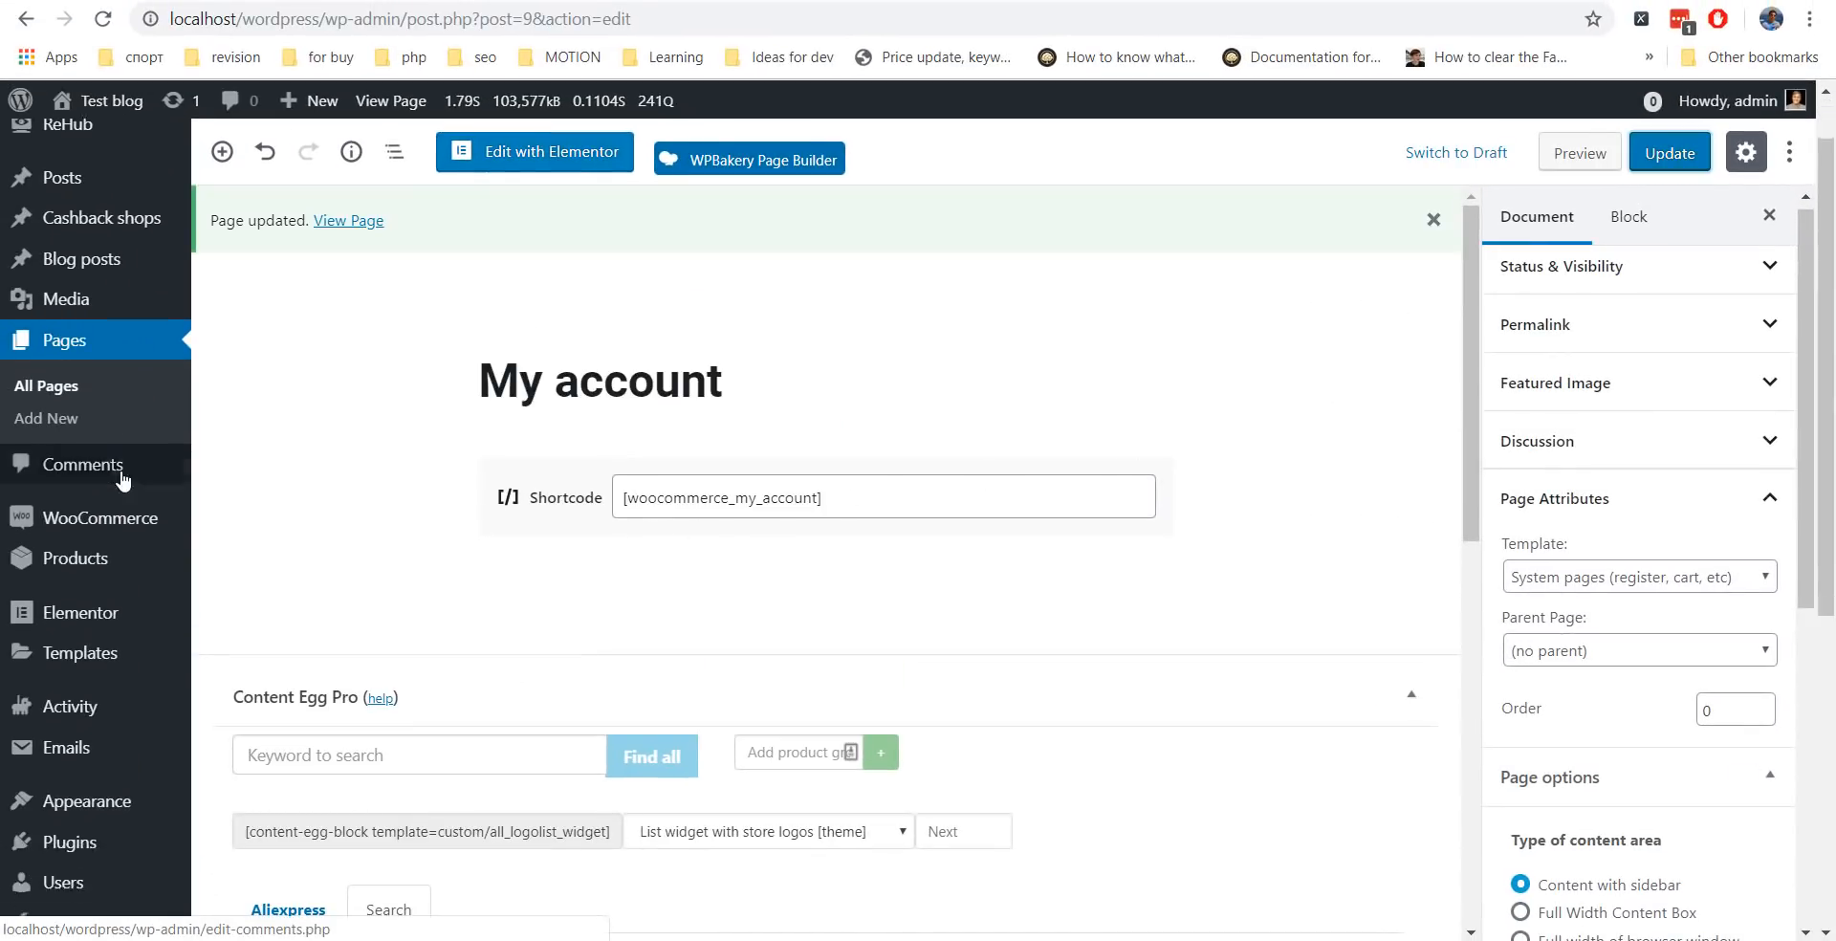
Open WooCommerce Accounts & Privacy settings in a new tab and turn off username auto-generation.
mouse_move(105, 470)
right_click(241, 574)
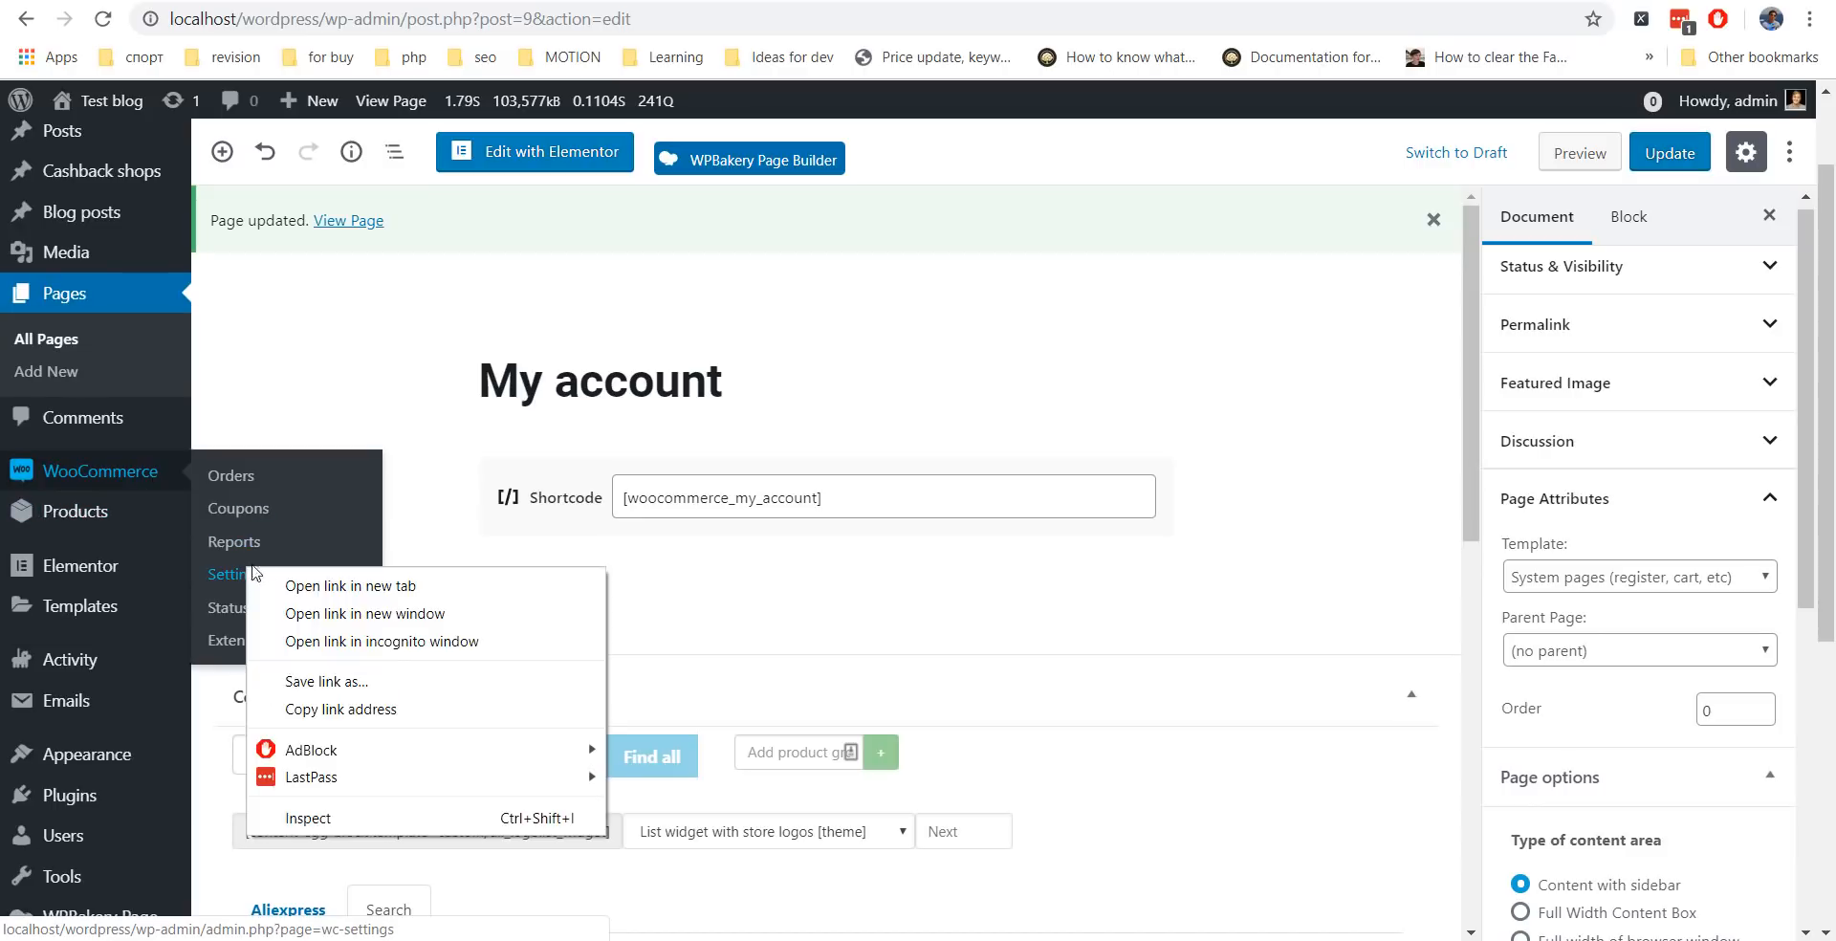
left_click(316, 585)
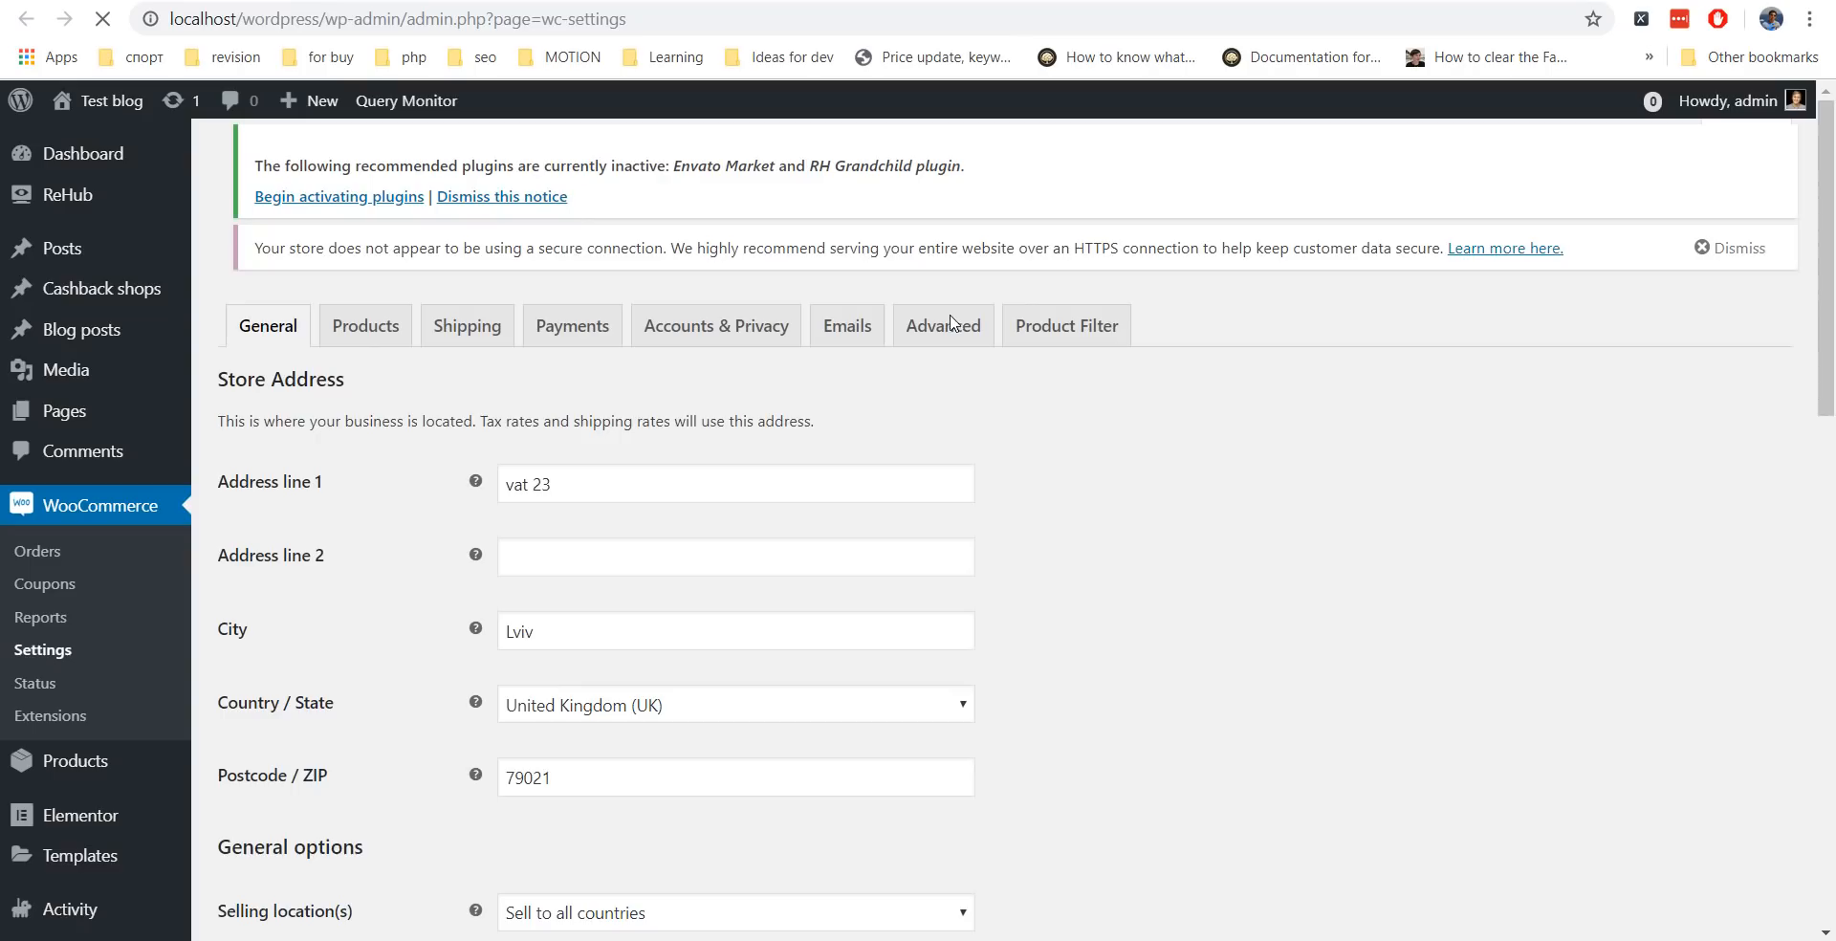
left_click(758, 183)
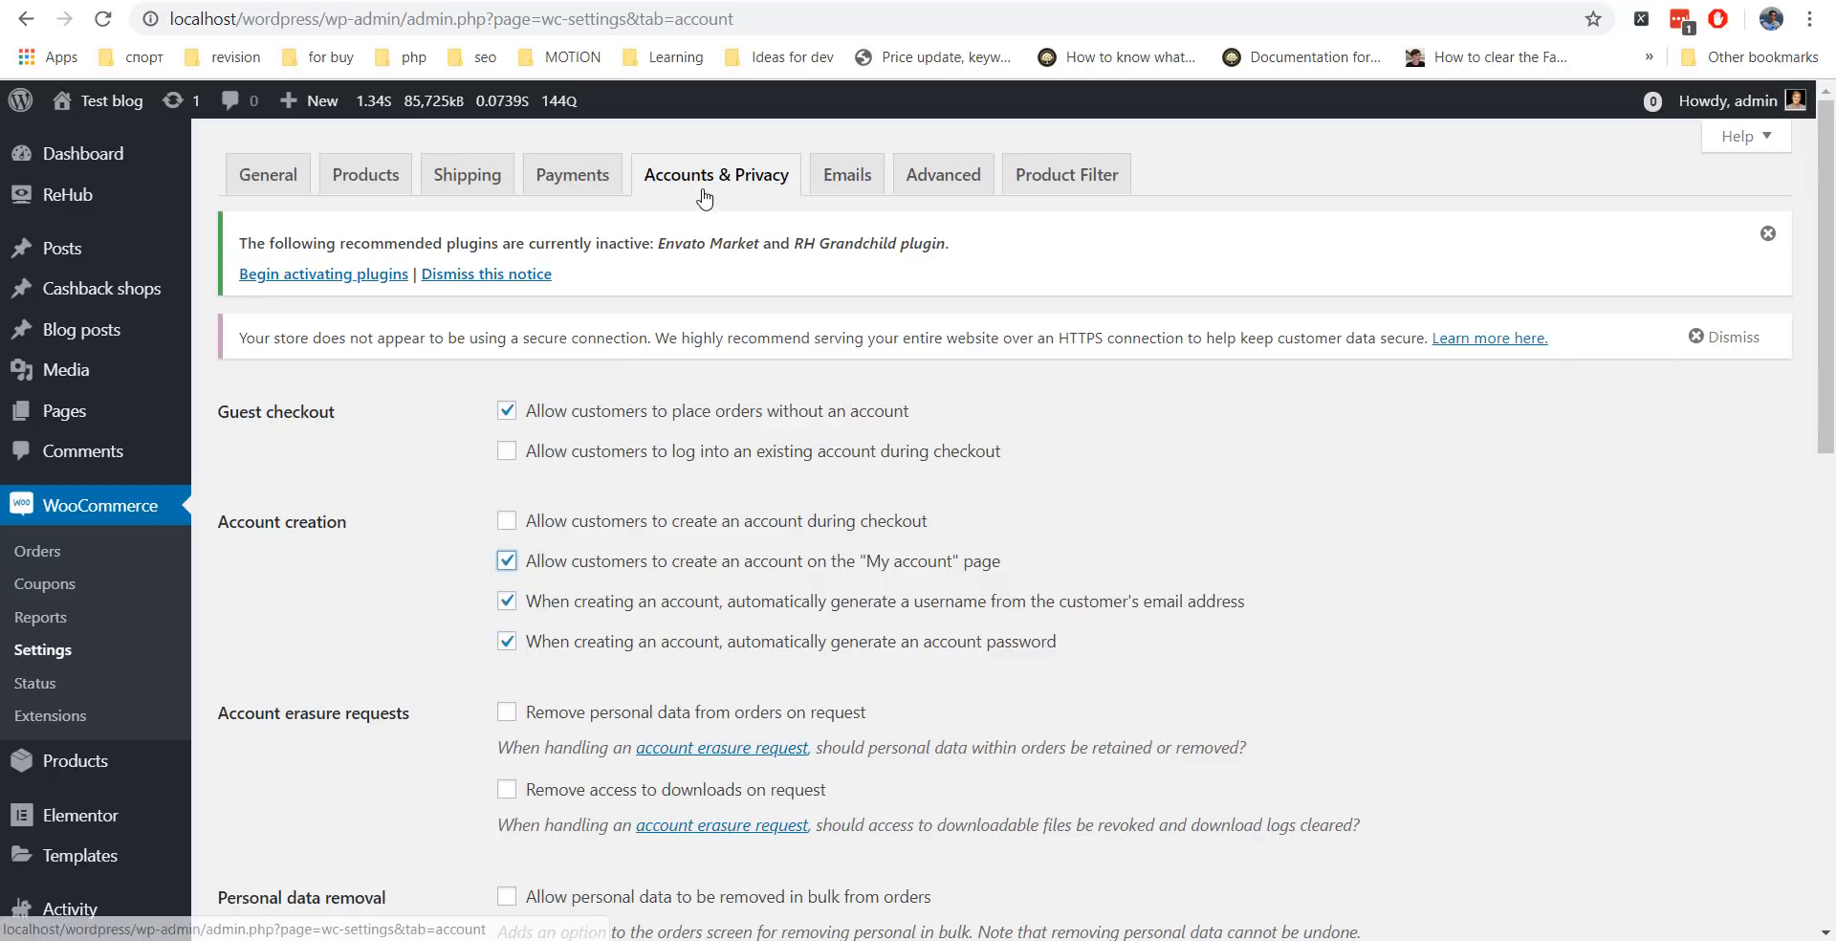
scroll(389, 627, "down", 2)
scroll(389, 628, "down", 10)
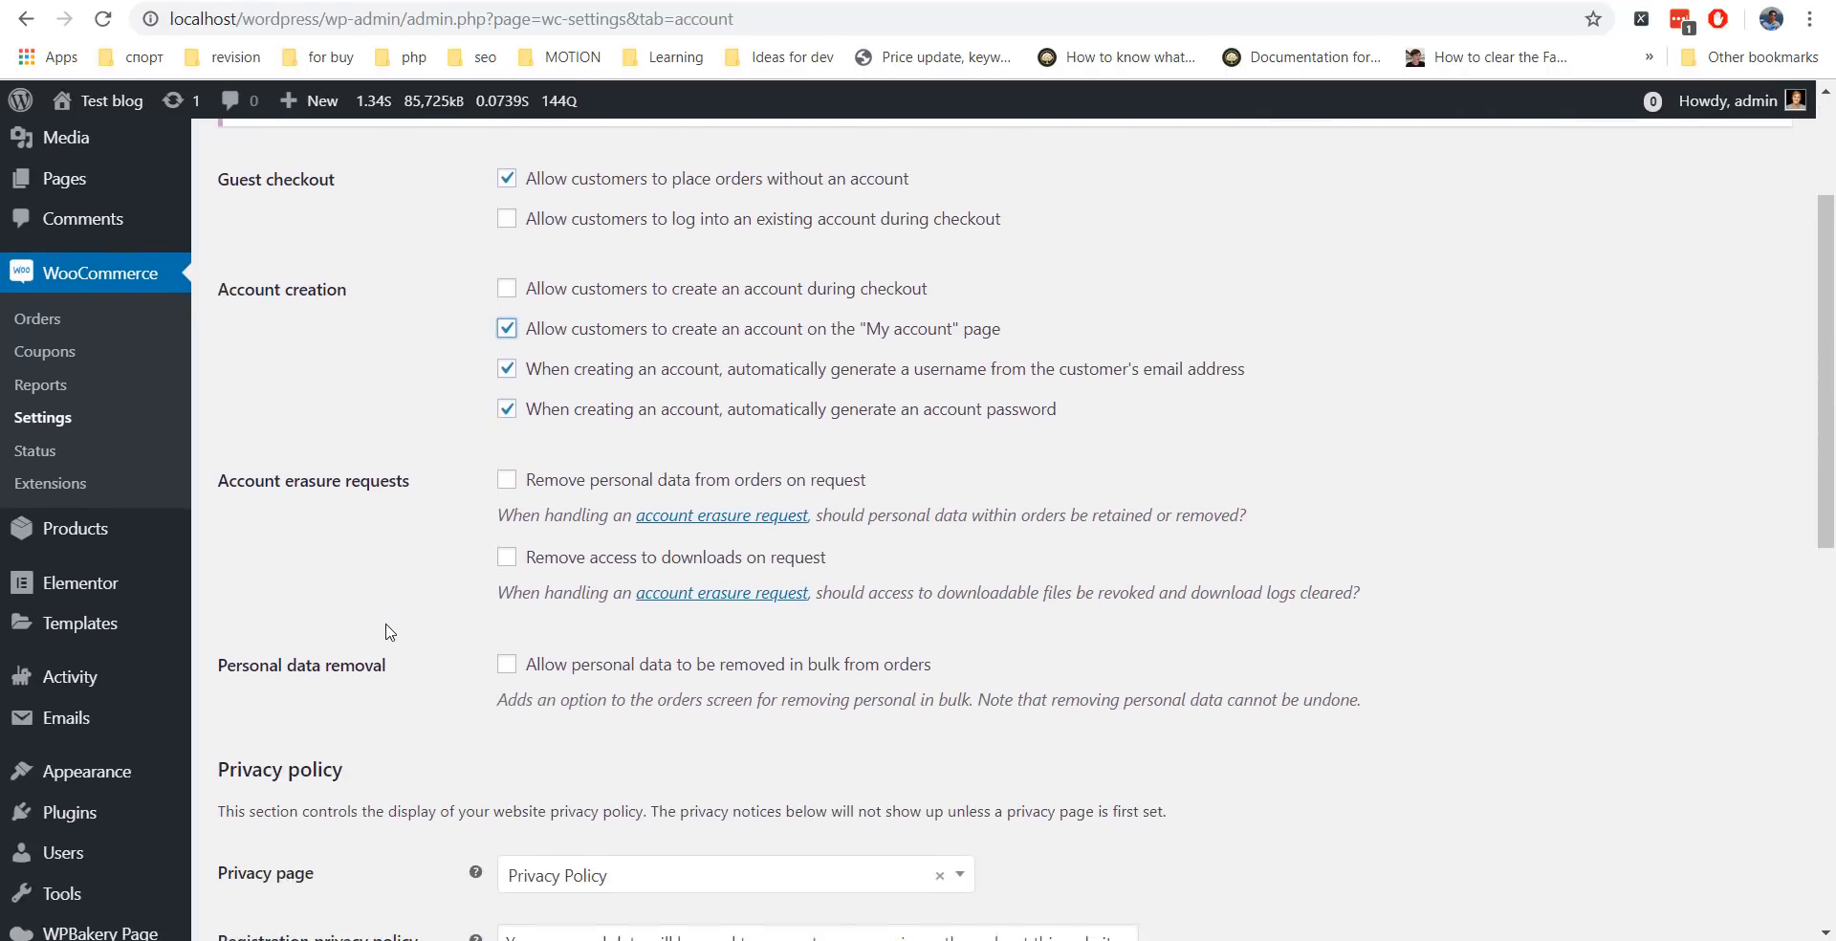
left_click(287, 825)
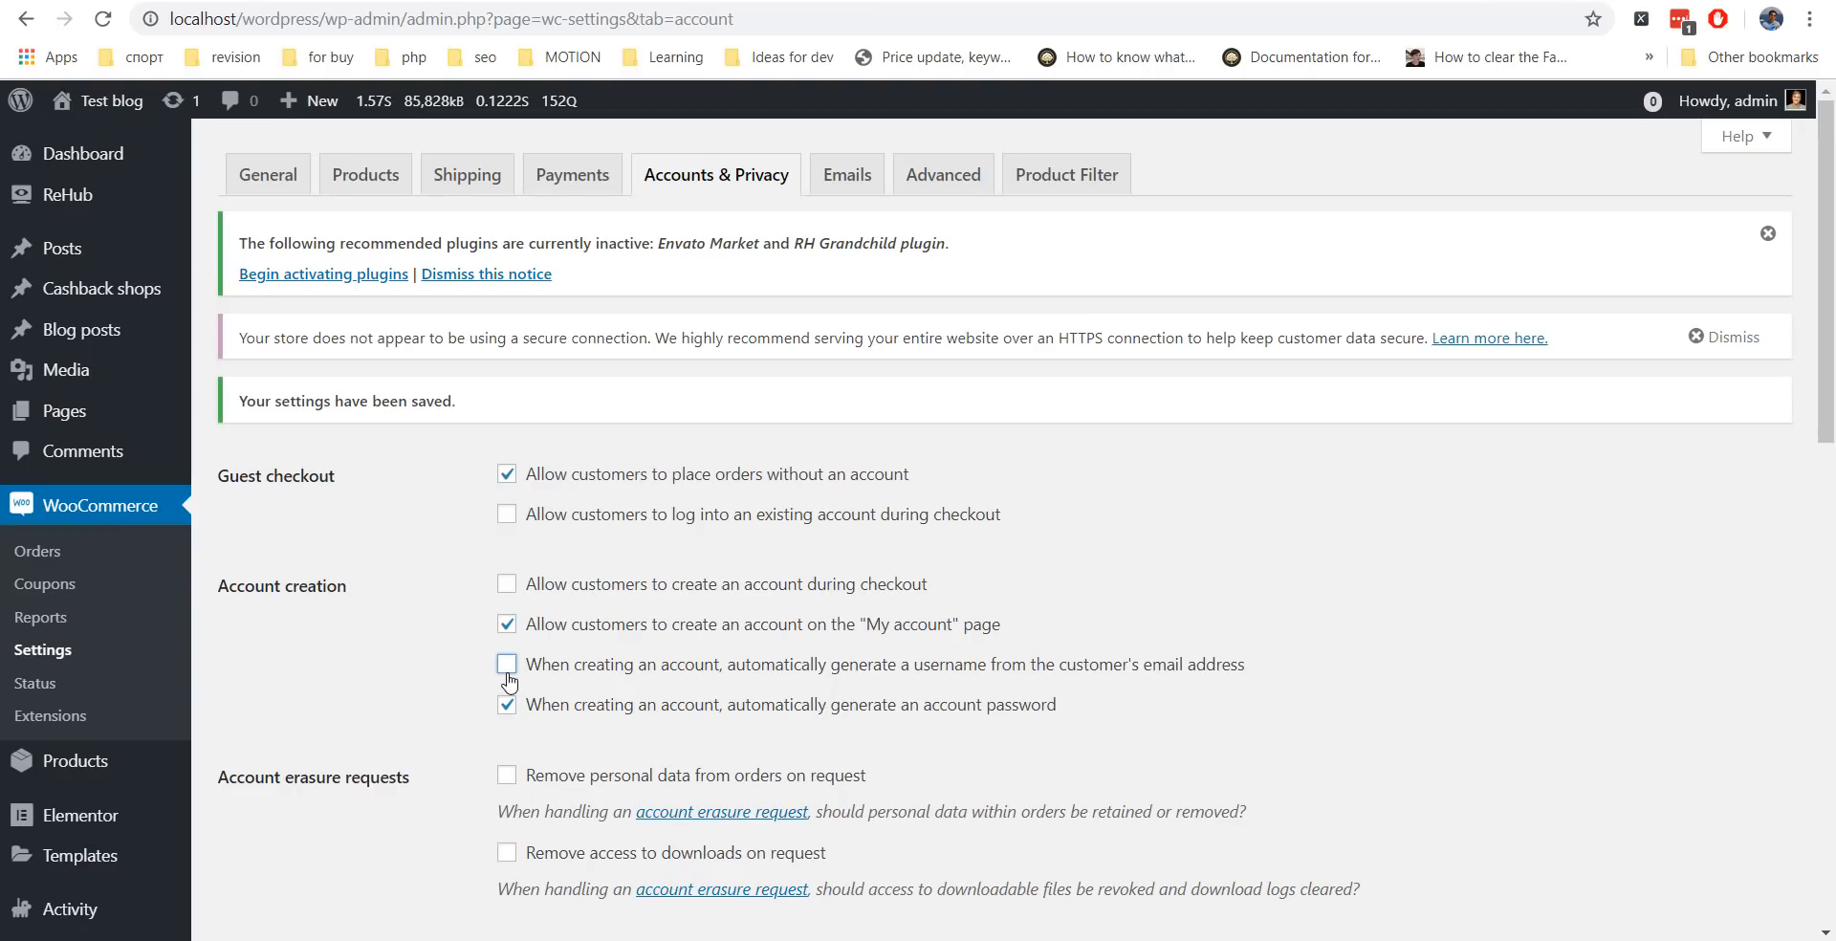
Turn off password auto-generation, save, and check the Register form on /my-account/.
left_click(507, 704)
scroll(811, 605, "down", 15)
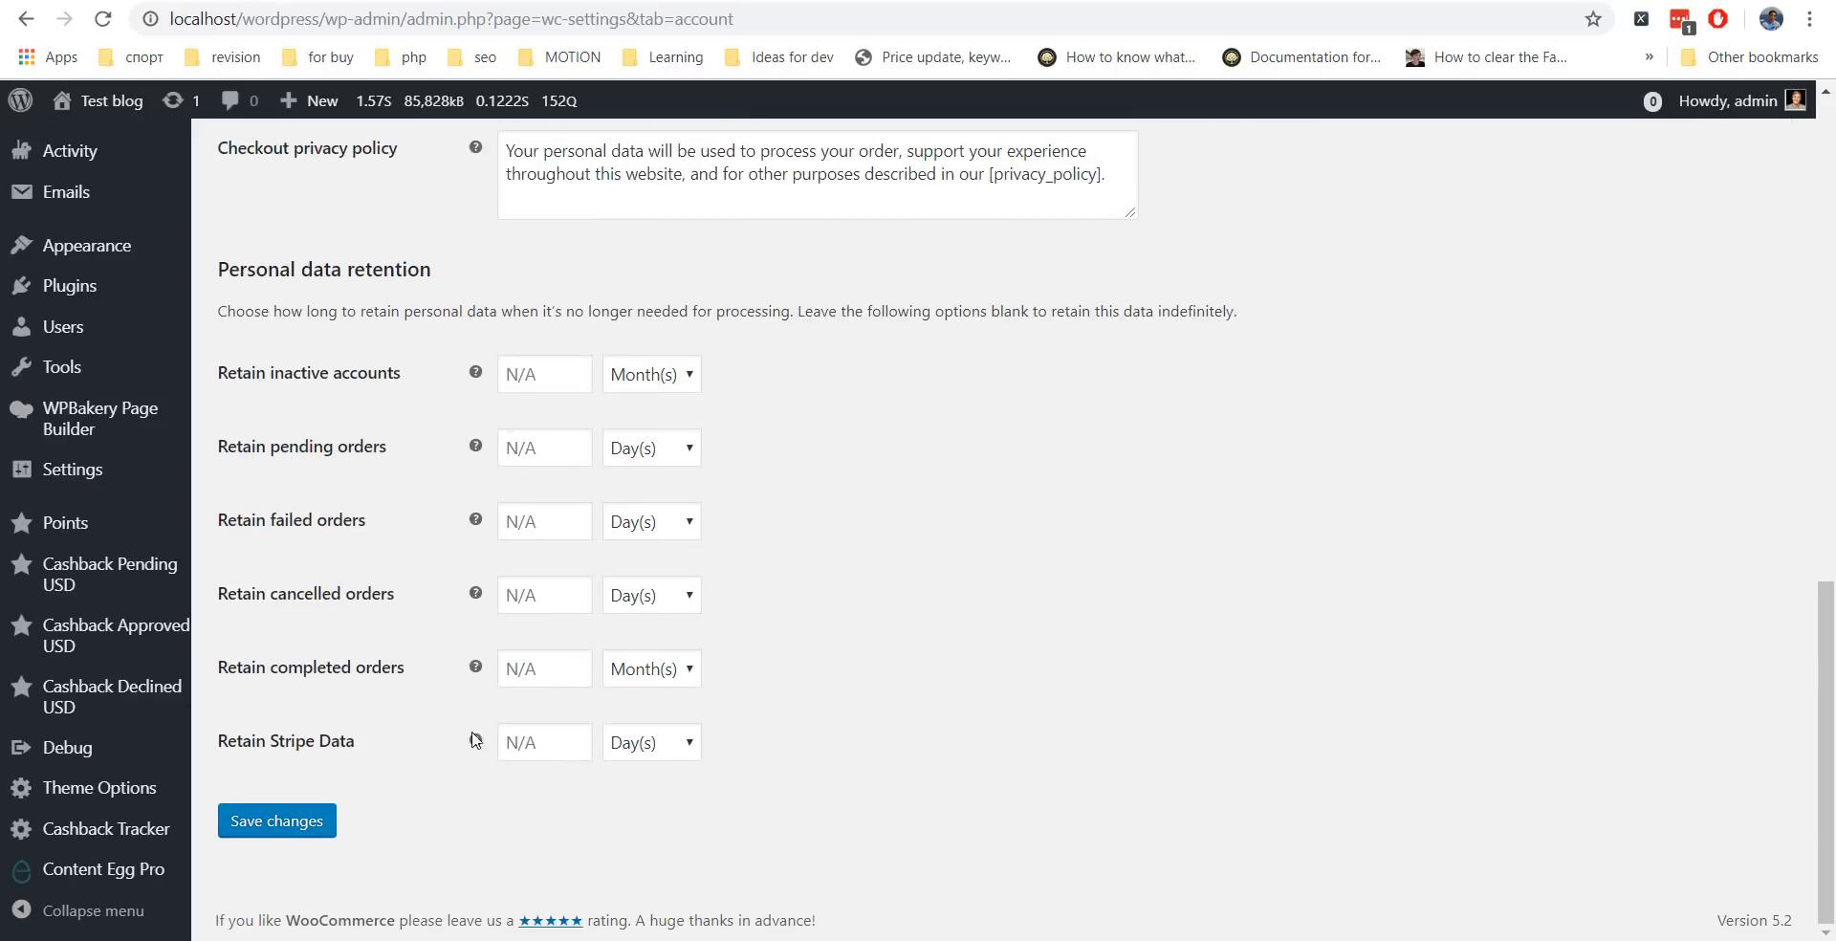
key("Return")
left_click(217, 832)
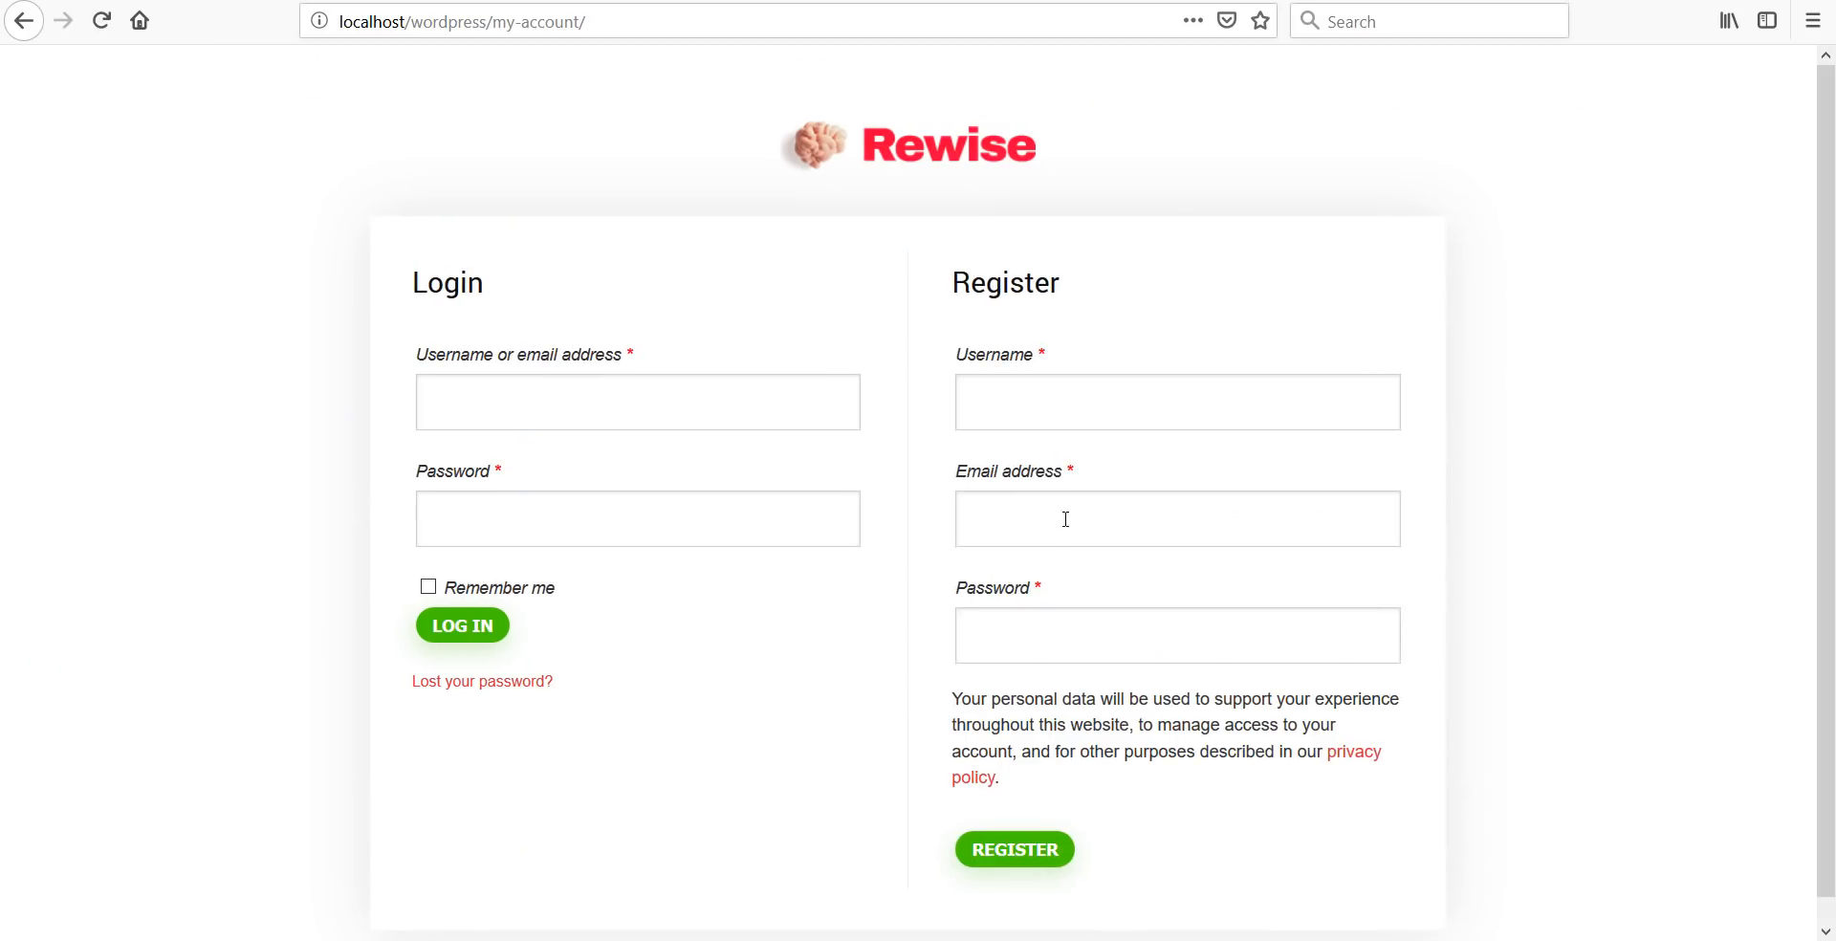
scroll(1583, 498, "down", 1)
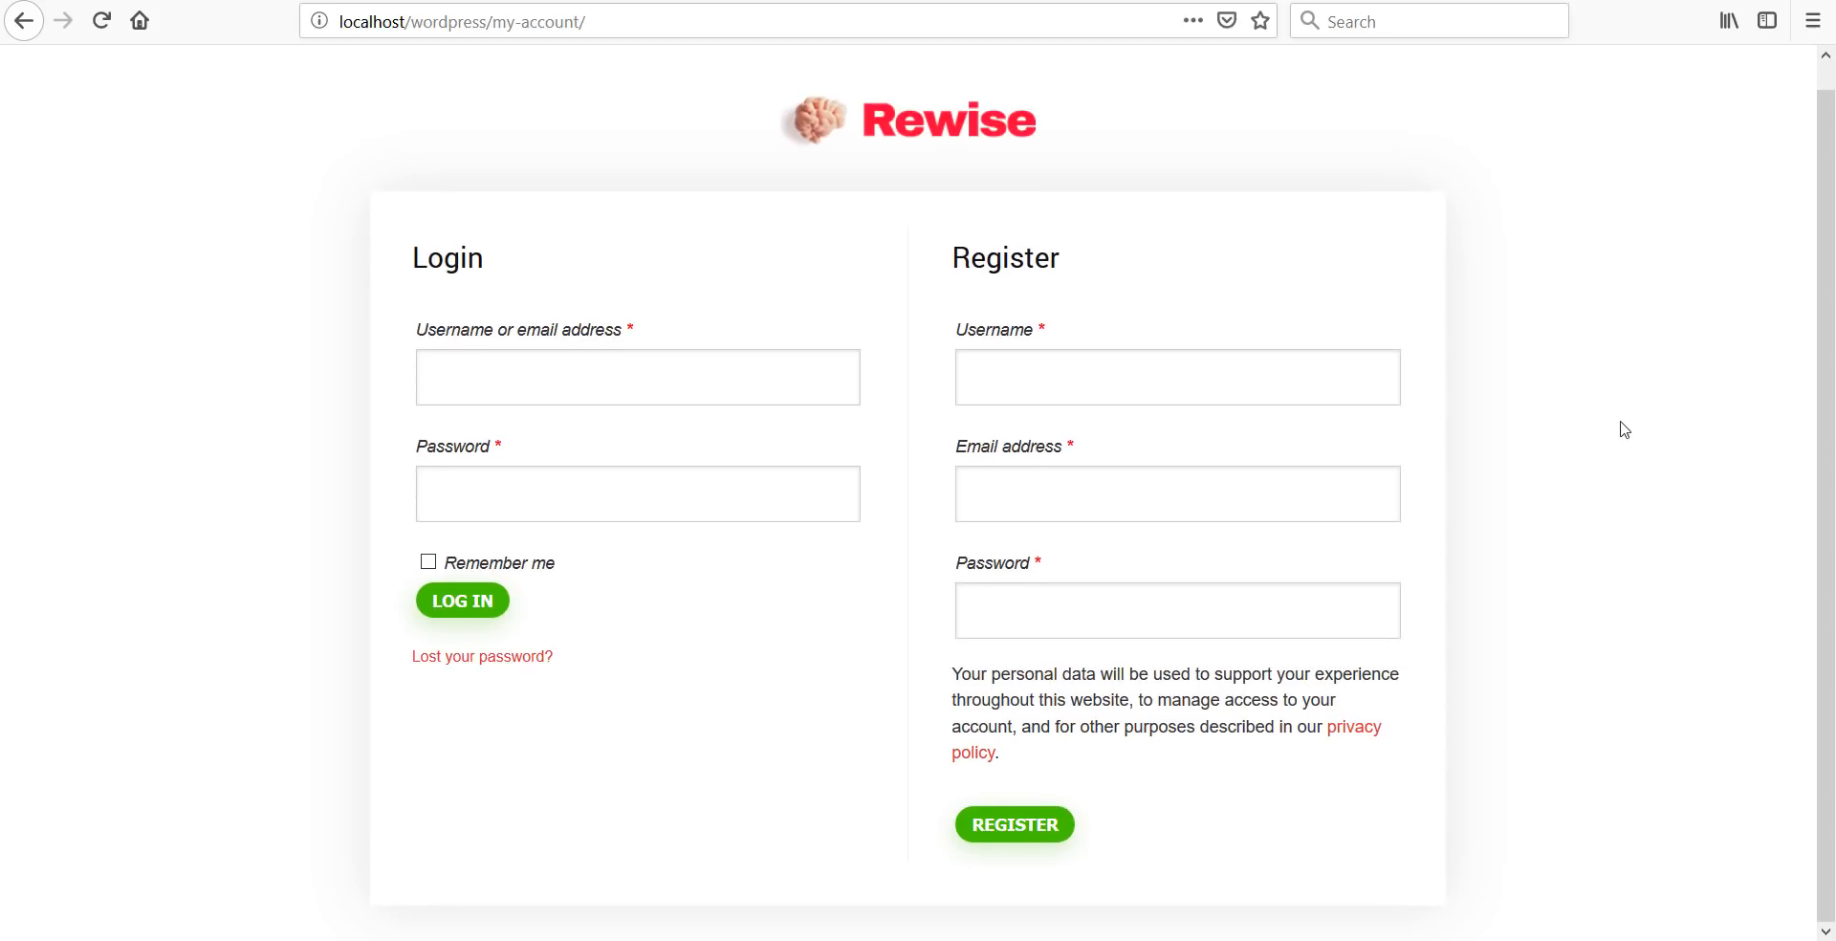